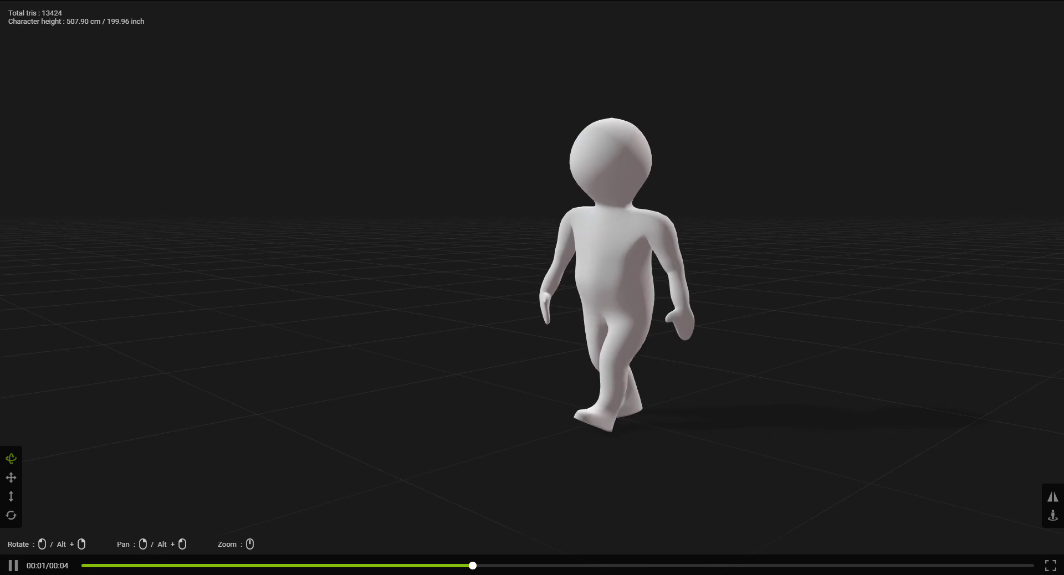
# Step: Orbit, pan and zoom the Perspective view to frame the cartoon character
pyautogui.scroll(5, 729, 348)
pyautogui.scroll(-5, 729, 348)
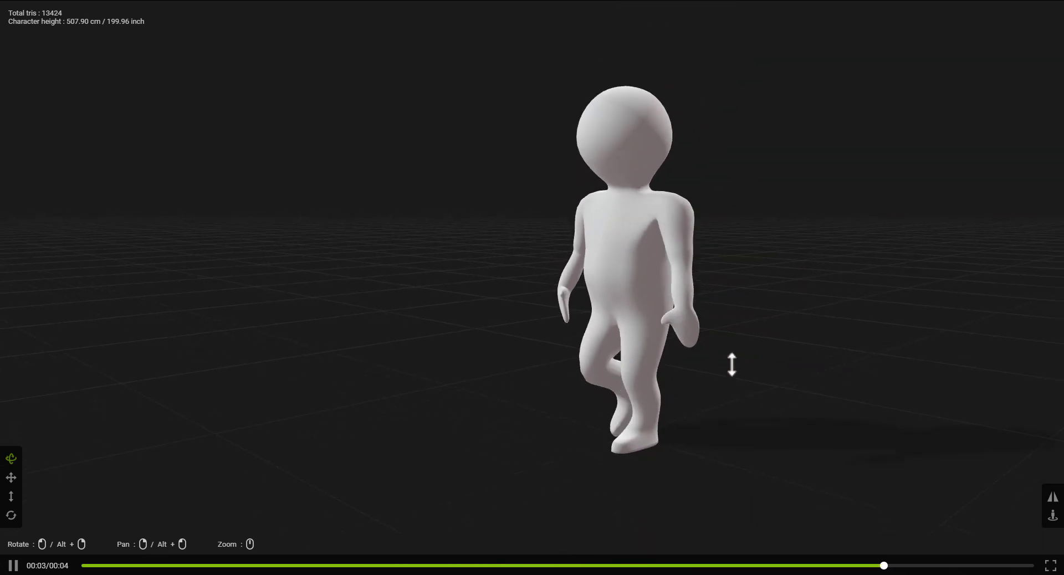
pyautogui.moveTo(727, 426); pyautogui.dragTo(760, 427)
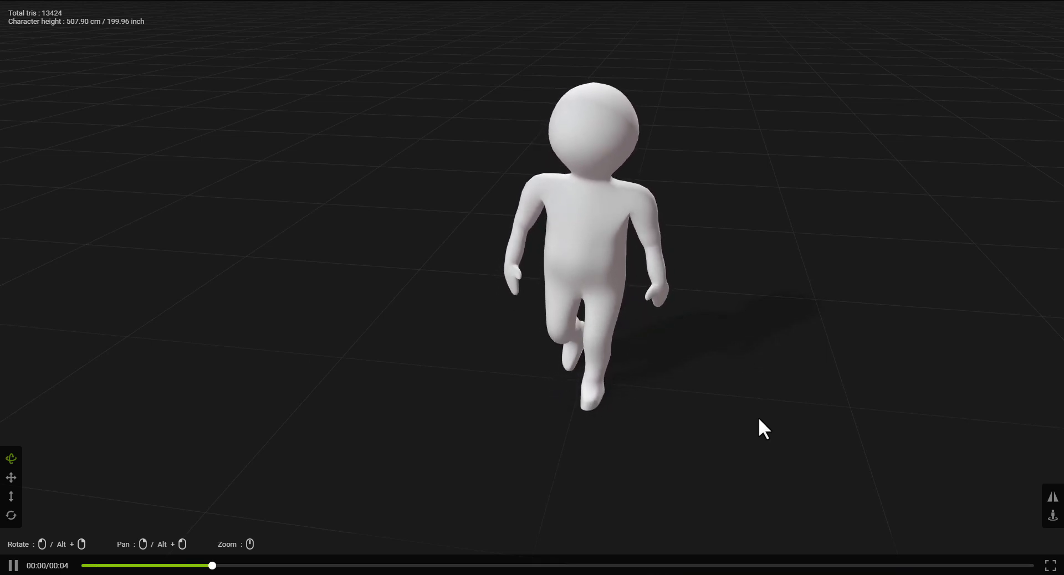
pyautogui.moveTo(726, 407); pyautogui.dragTo(671, 386, button='right')
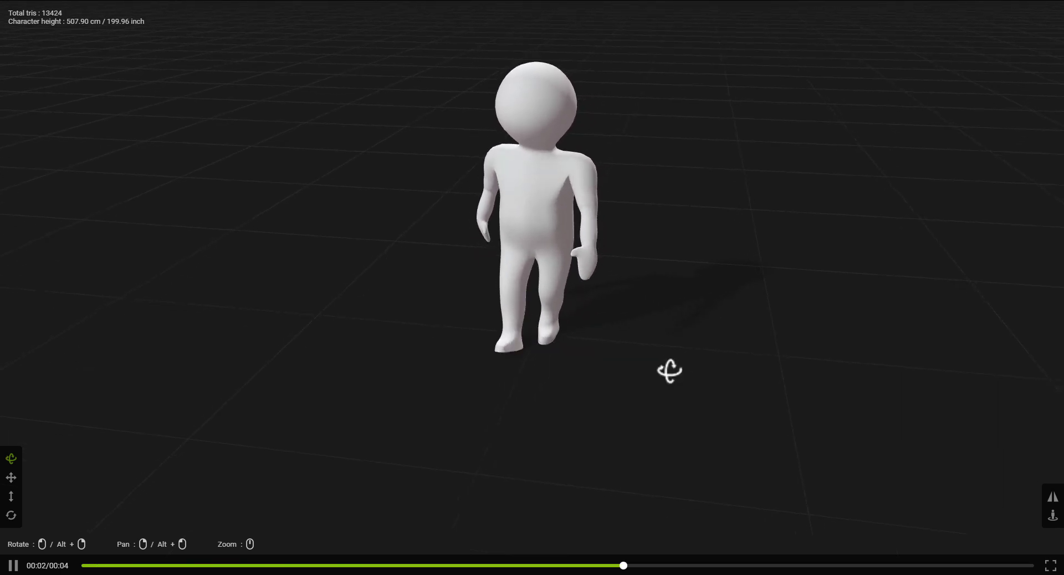
pyautogui.moveTo(673, 386); pyautogui.dragTo(560, 347)
pyautogui.scroll(-4, 685, 310)
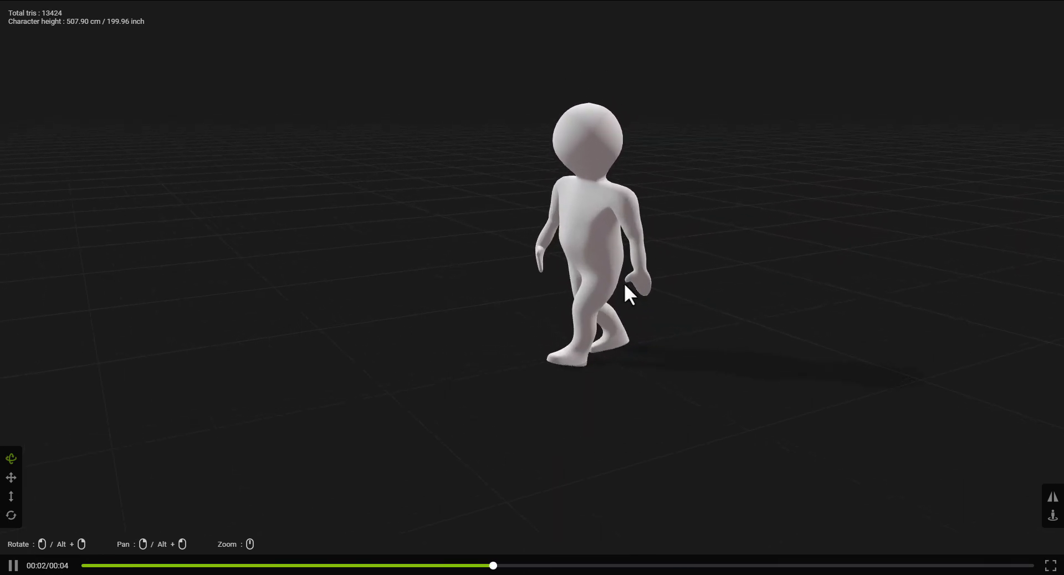
pyautogui.scroll(3, 676, 301)
pyautogui.moveTo(677, 301)
pyautogui.mouseDown(button='right')
pyautogui.moveTo(720, 295)
pyautogui.moveTo(724, 312)
pyautogui.moveTo(705, 333)
pyautogui.mouseUp(button='right')
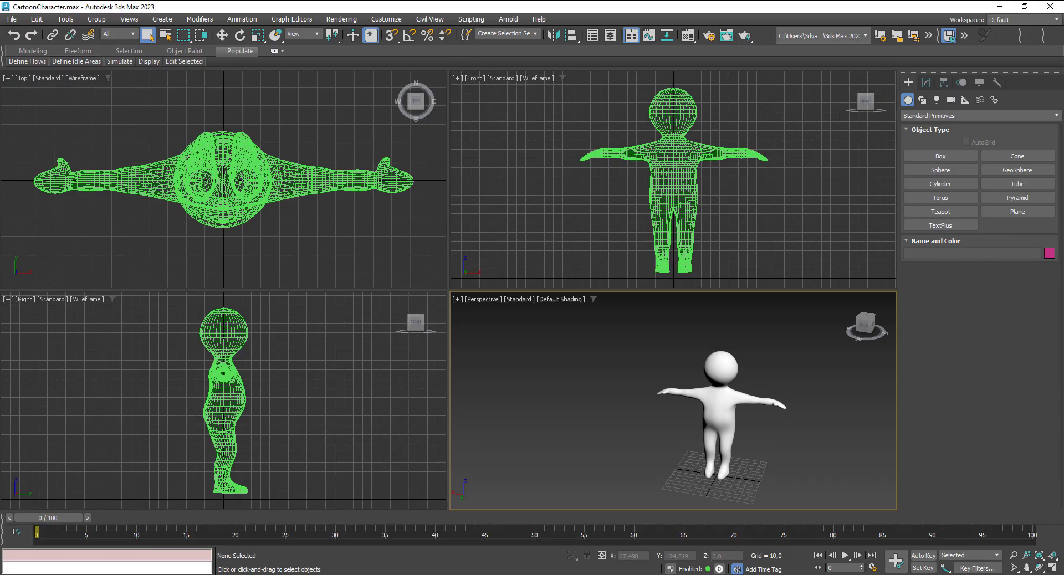
# Step: Select the character with Select and Move, maximize Perspective with Alt+W, and dismiss the Freeze Transform notice
pyautogui.click(721, 399)
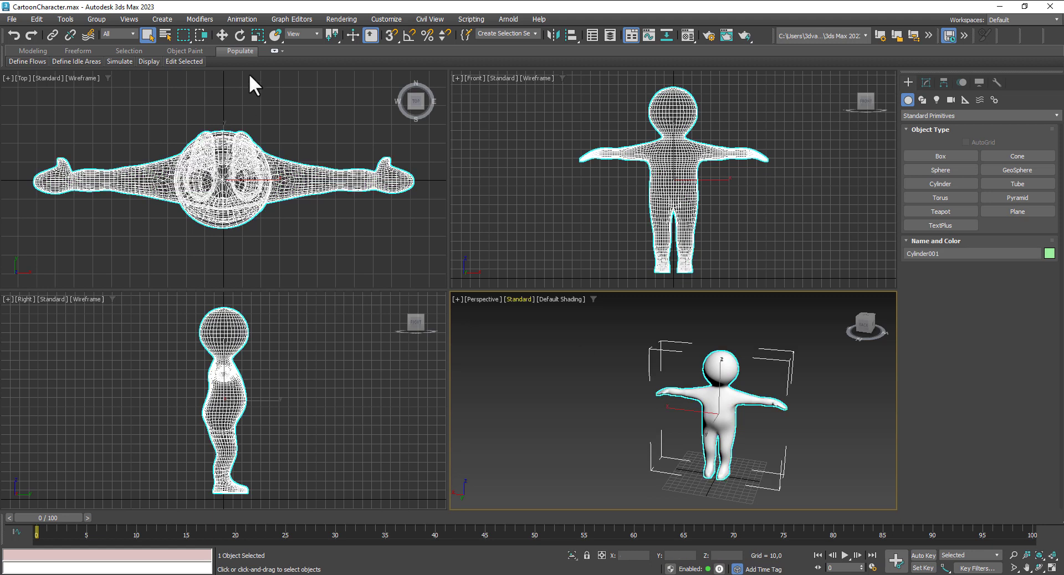
pyautogui.click(222, 34)
pyautogui.moveTo(801, 442); pyautogui.dragTo(761, 433, button='middle')
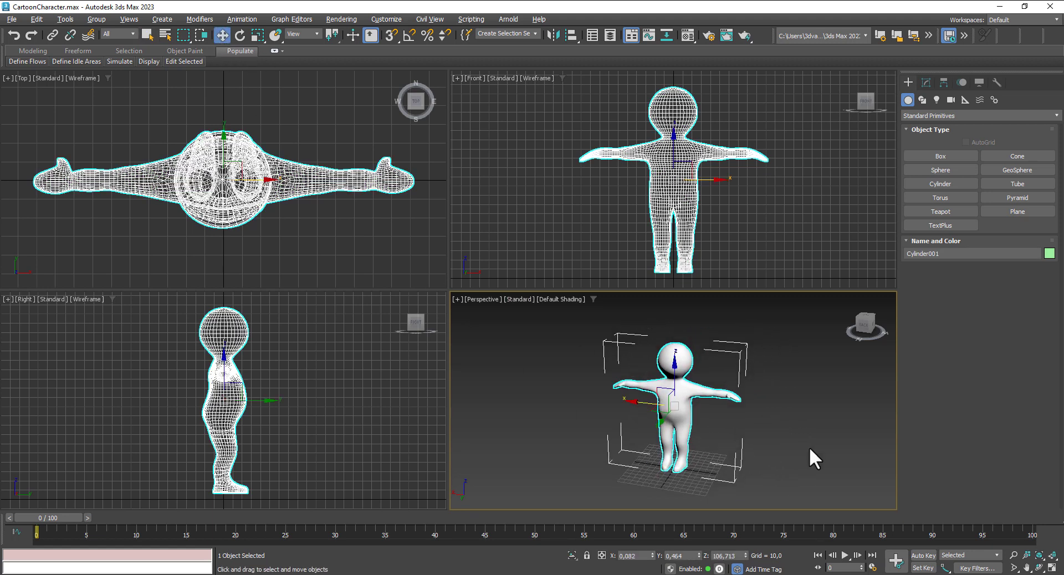
pyautogui.hotkey('alt', 'w')
pyautogui.keyDown('alt'); pyautogui.moveTo(616, 370); pyautogui.dragTo(583, 360, button='right'); pyautogui.keyUp('alt')
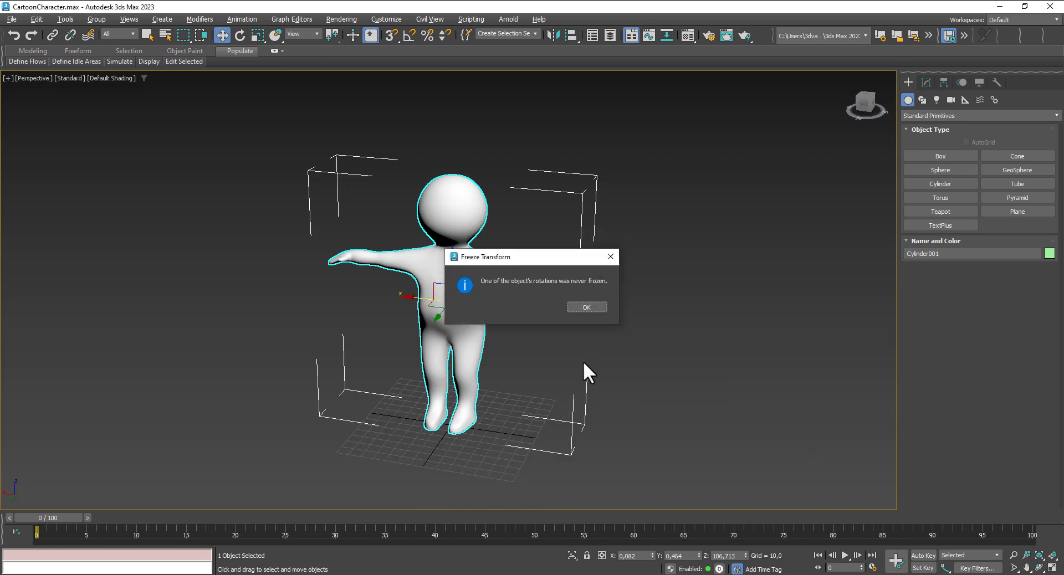
pyautogui.click(587, 307)
# Step: Show edged faces with F4 and open the character's Editable Poly stack on the Modify tab
pyautogui.moveTo(686, 399)
pyautogui.keyDown('alt'); pyautogui.mouseDown(button='middle')
pyautogui.moveTo(680, 411)
pyautogui.moveTo(626, 374)
pyautogui.moveTo(710, 417)
pyautogui.moveTo(593, 351)
pyautogui.moveTo(566, 349)
pyautogui.moveTo(687, 371)
pyautogui.moveTo(791, 356)
pyautogui.moveTo(739, 382)
pyautogui.moveTo(596, 343)
pyautogui.moveTo(627, 367)
pyautogui.moveTo(668, 361)
pyautogui.moveTo(646, 334)
pyautogui.moveTo(724, 326)
pyautogui.moveTo(743, 365)
pyautogui.moveTo(656, 363)
pyautogui.mouseUp(button='middle'); pyautogui.keyUp('alt')
pyautogui.press('F4')
pyautogui.press('F4')
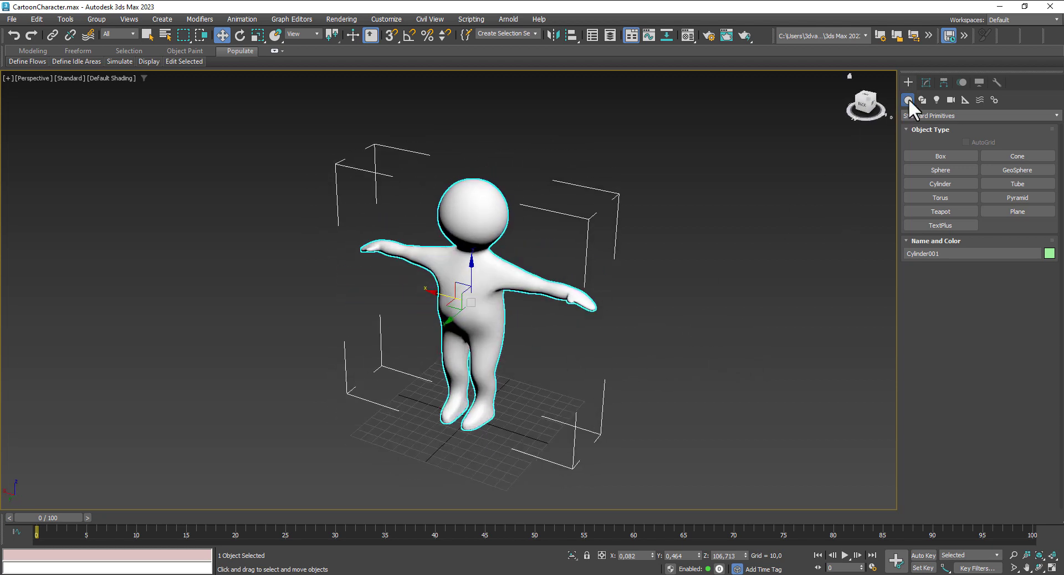
pyautogui.click(926, 82)
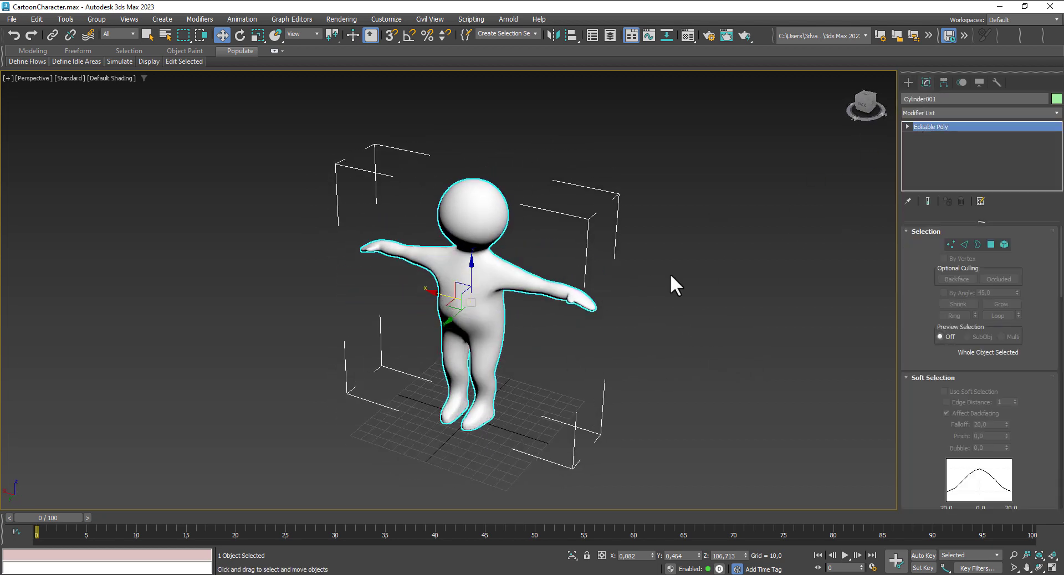
pyautogui.moveTo(569, 377)
pyautogui.keyDown('alt'); pyautogui.mouseDown(button='middle')
pyautogui.moveTo(597, 331)
pyautogui.moveTo(688, 339)
pyautogui.moveTo(639, 361)
pyautogui.moveTo(553, 363)
pyautogui.moveTo(653, 374)
pyautogui.moveTo(607, 341)
pyautogui.moveTo(560, 341)
pyautogui.moveTo(506, 368)
pyautogui.moveTo(576, 370)
pyautogui.mouseUp(button='middle'); pyautogui.keyUp('alt')
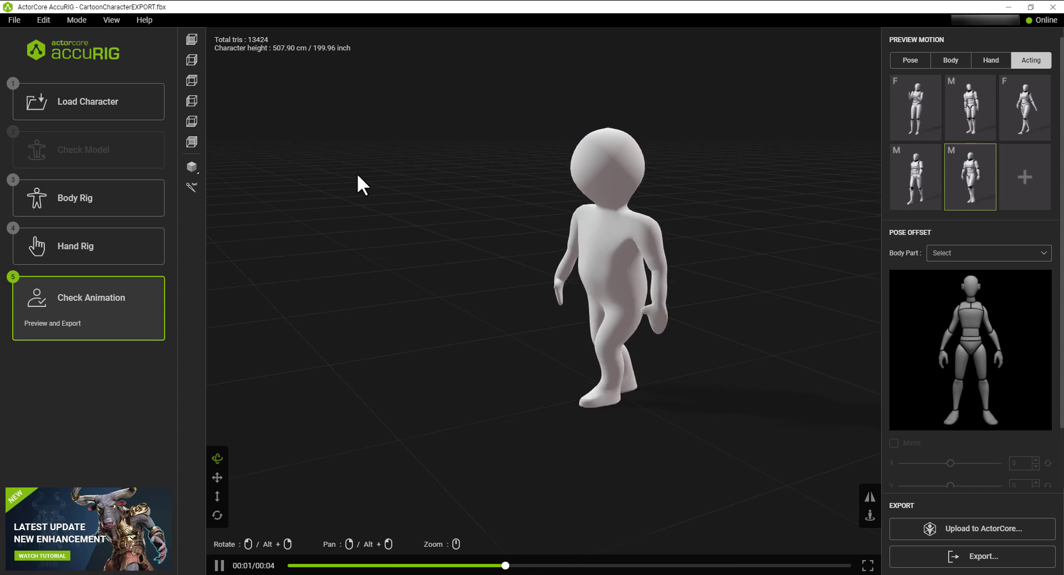
# Step: Switch the walk-animation preview to full screen and orbit to a front view of the character
pyautogui.press('F11')
pyautogui.moveTo(525, 309)
pyautogui.mouseDown()
pyautogui.moveTo(646, 373)
pyautogui.moveTo(746, 325)
pyautogui.moveTo(731, 311)
pyautogui.mouseUp()
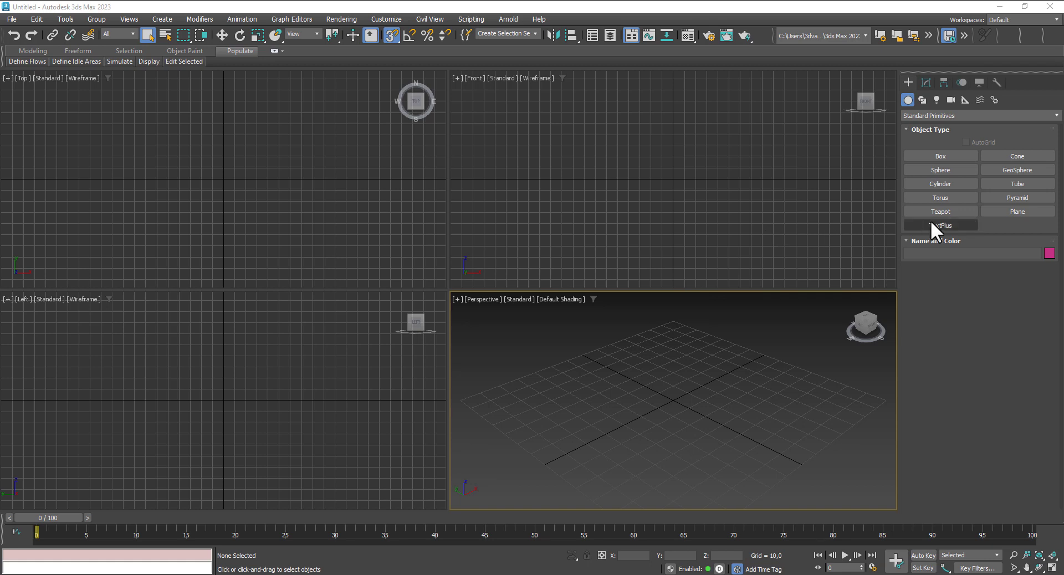
# Step: Create a cylinder 50 tall in the Top view and set it to 6 sides
pyautogui.click(940, 183)
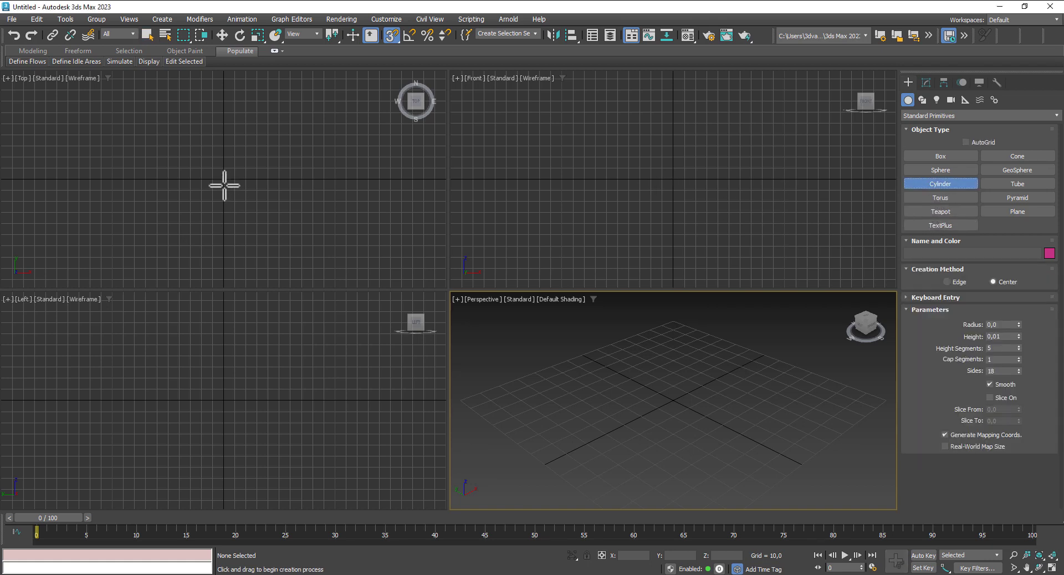
pyautogui.moveTo(223, 179); pyautogui.dragTo(243, 206)
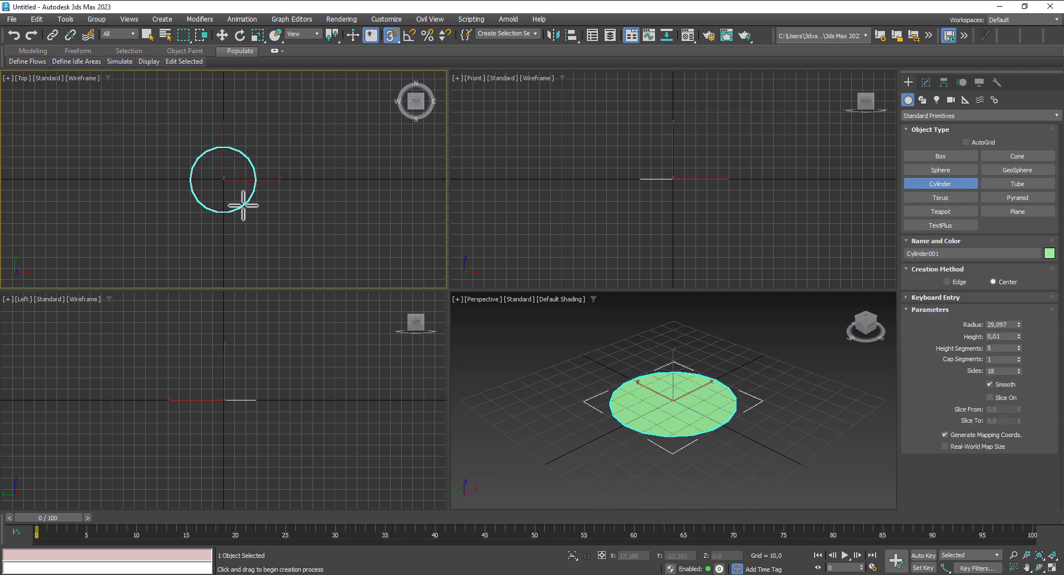
pyautogui.click(238, 133)
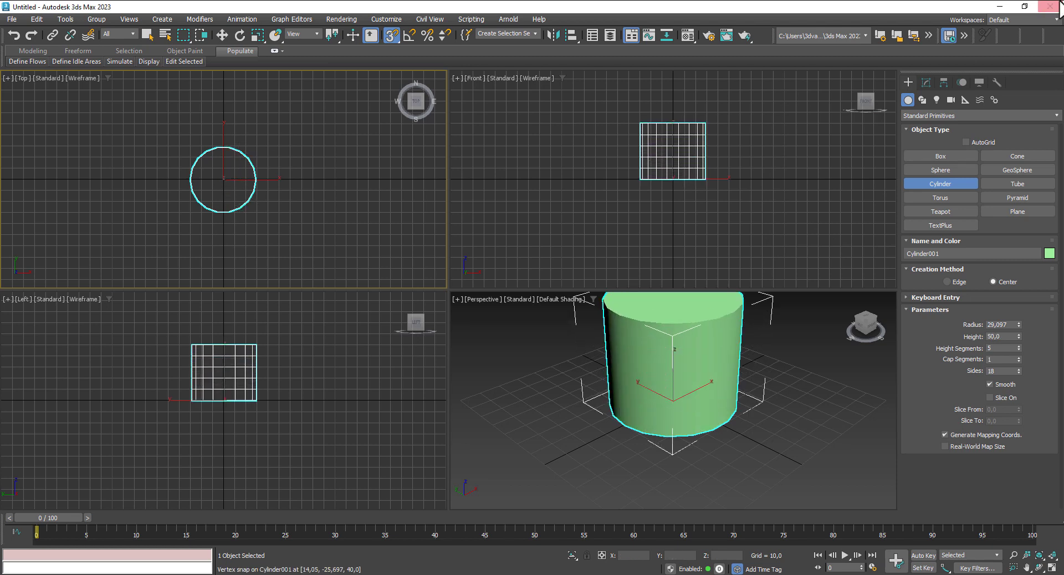
pyautogui.click(925, 82)
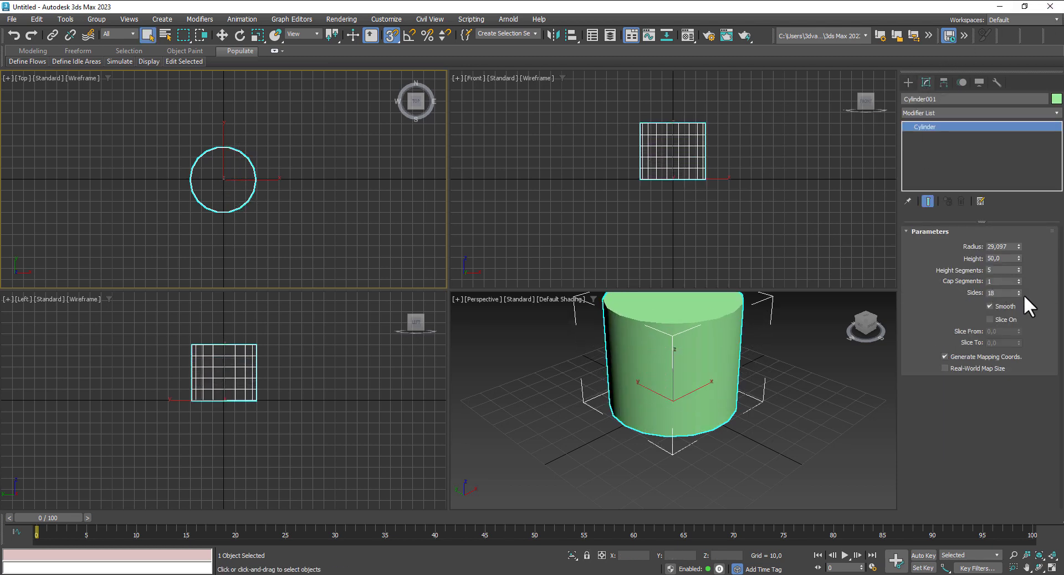
pyautogui.moveTo(1018, 293); pyautogui.dragTo(1019, 301)
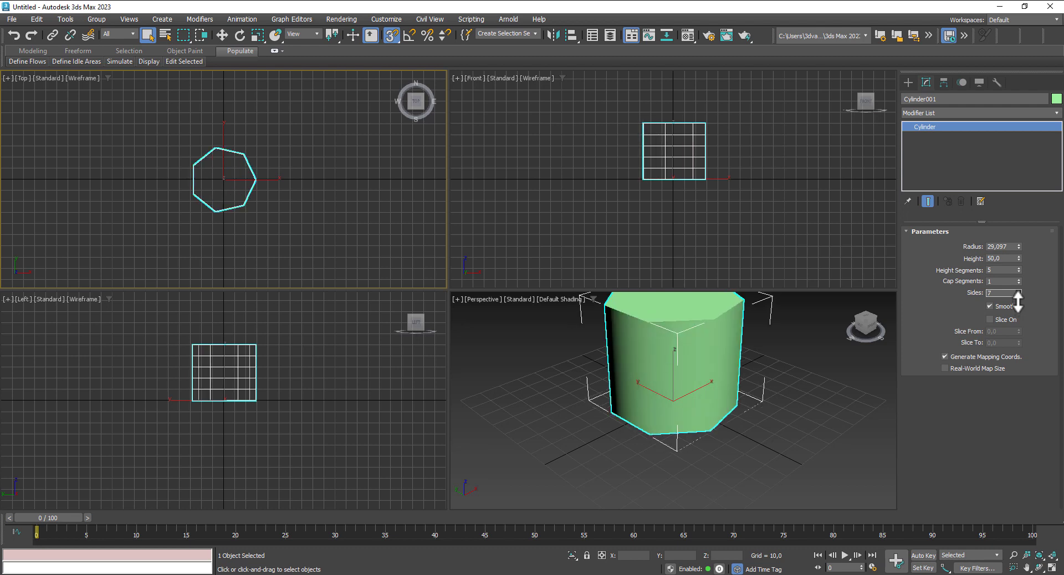
pyautogui.doubleClick(1000, 293)
pyautogui.write('6')
pyautogui.press('Return')
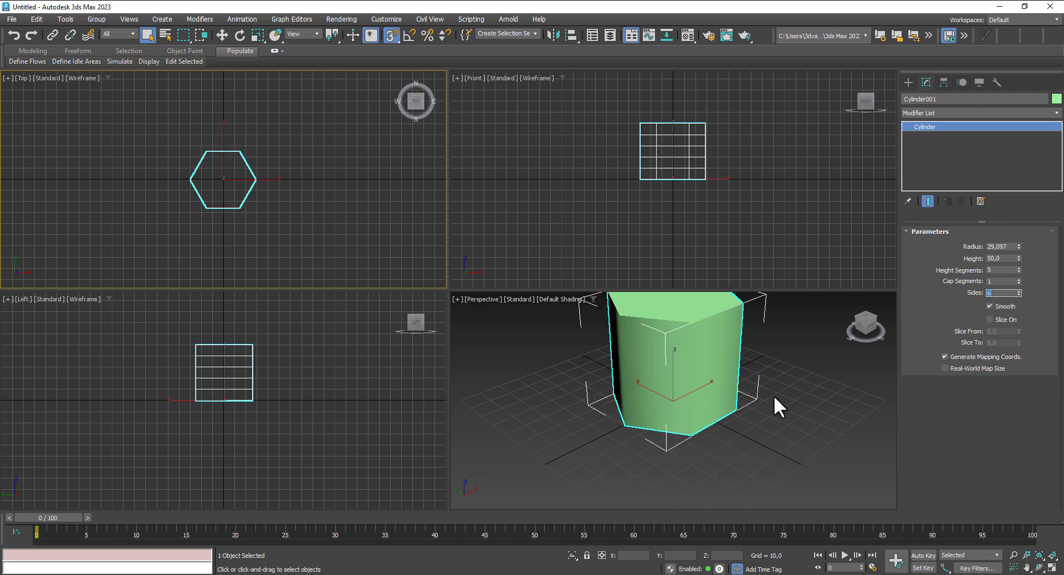
# Step: Centre the cylinder at the origin by setting its X and Y positions to 0
pyautogui.click(220, 35)
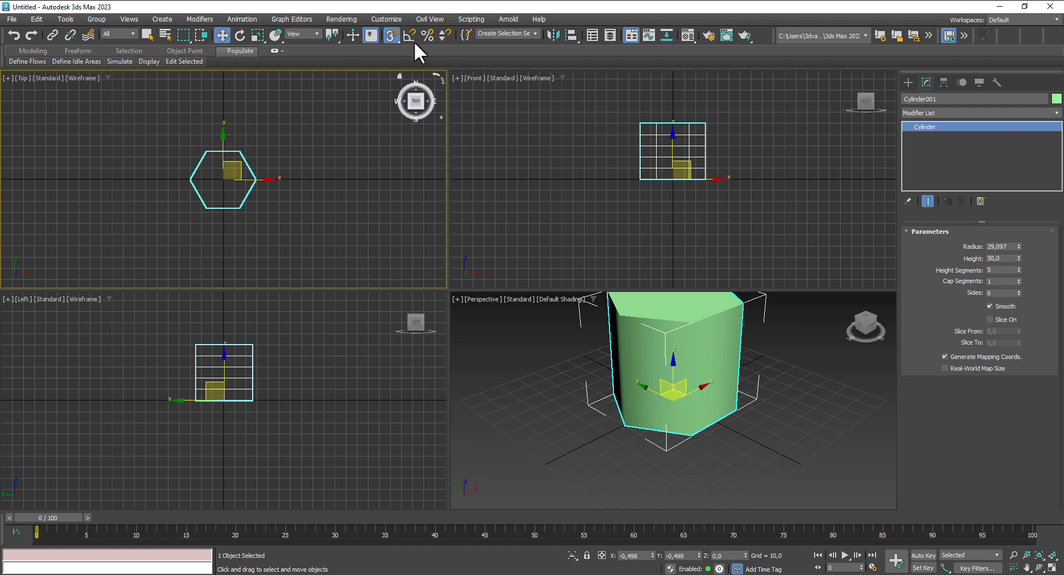
pyautogui.doubleClick(645, 555)
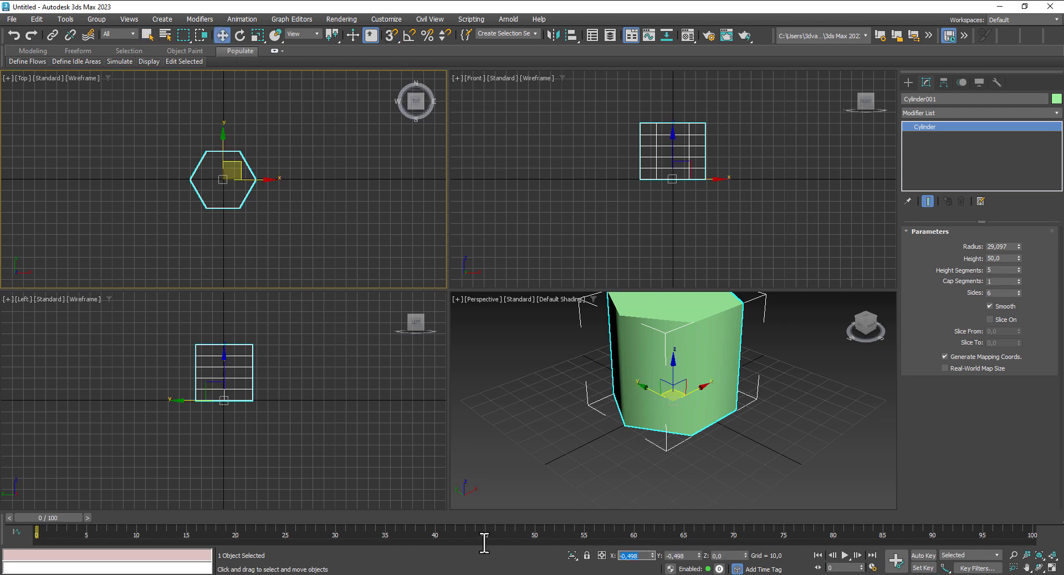
pyautogui.write('0')
pyautogui.press('Tab')
pyautogui.write('0')
pyautogui.press('Return')
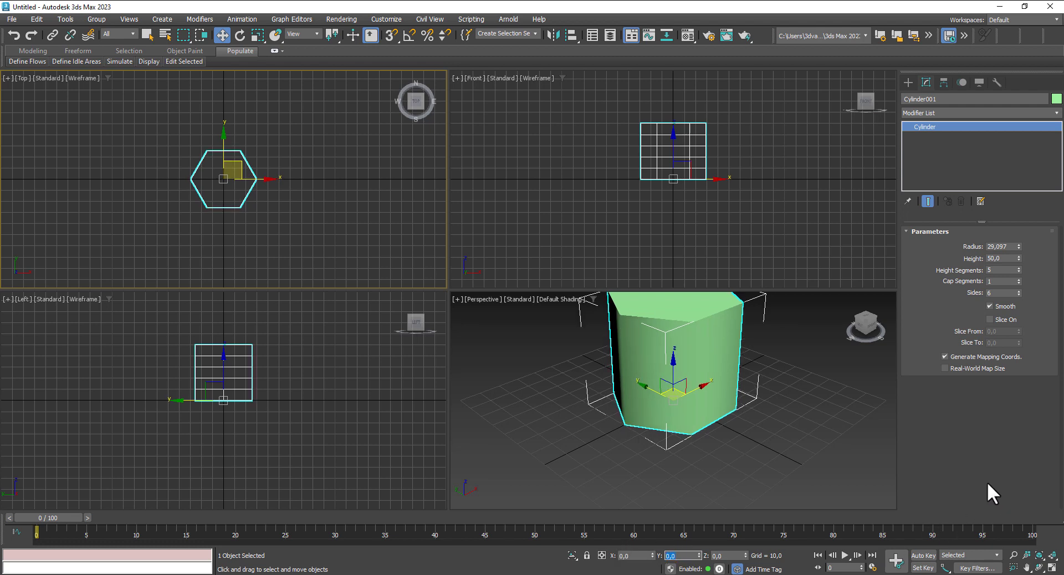
# Step: Raise the cylinder's sides, bring them back to 8, and show polygon edges
pyautogui.click(1018, 291)
pyautogui.click(1018, 291)
pyautogui.click(1018, 291)
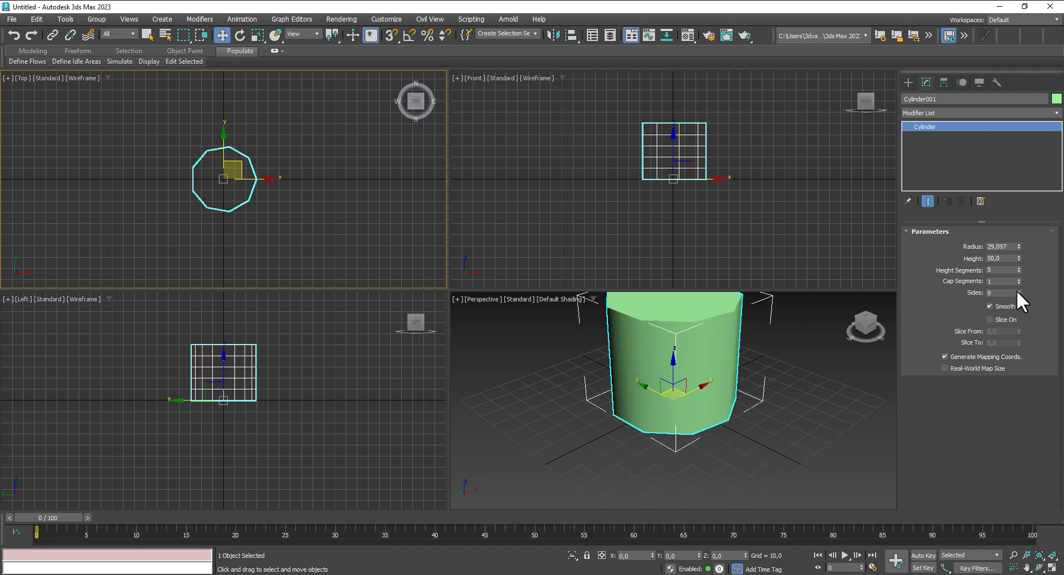
pyautogui.click(1018, 291)
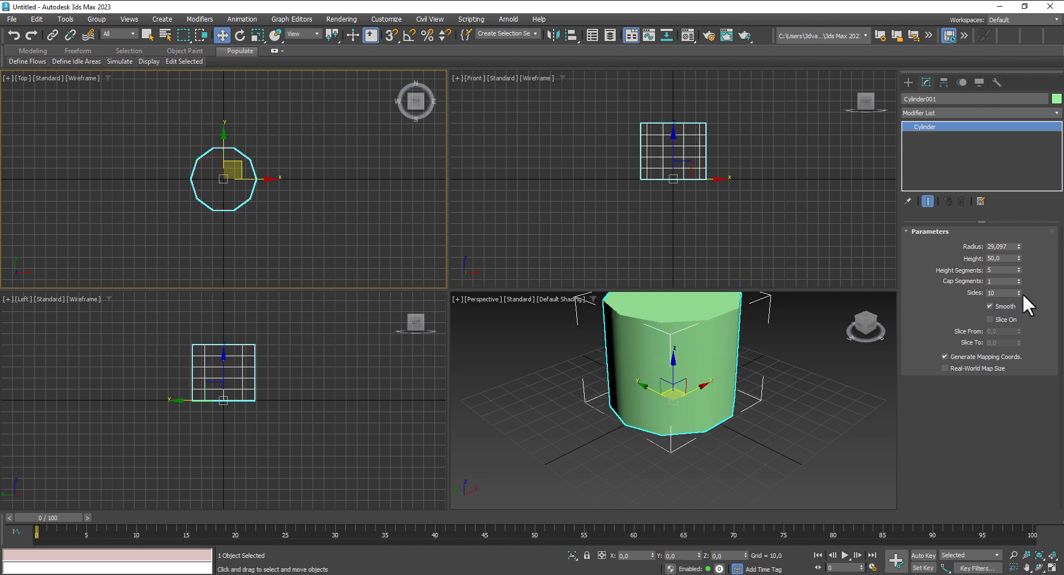
pyautogui.click(1018, 294)
pyautogui.click(1018, 294)
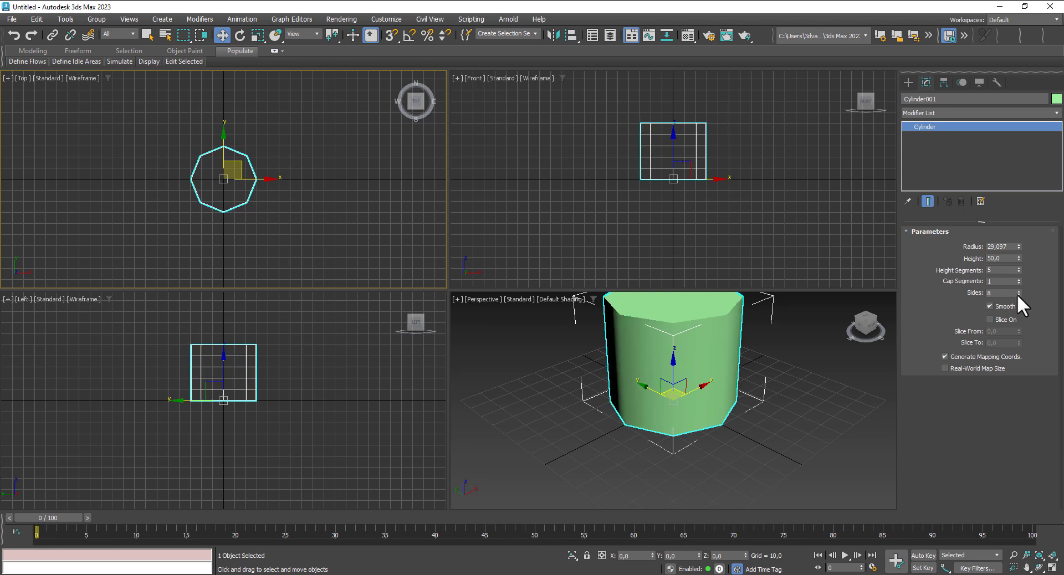
pyautogui.moveTo(782, 418); pyautogui.dragTo(788, 429, button='middle')
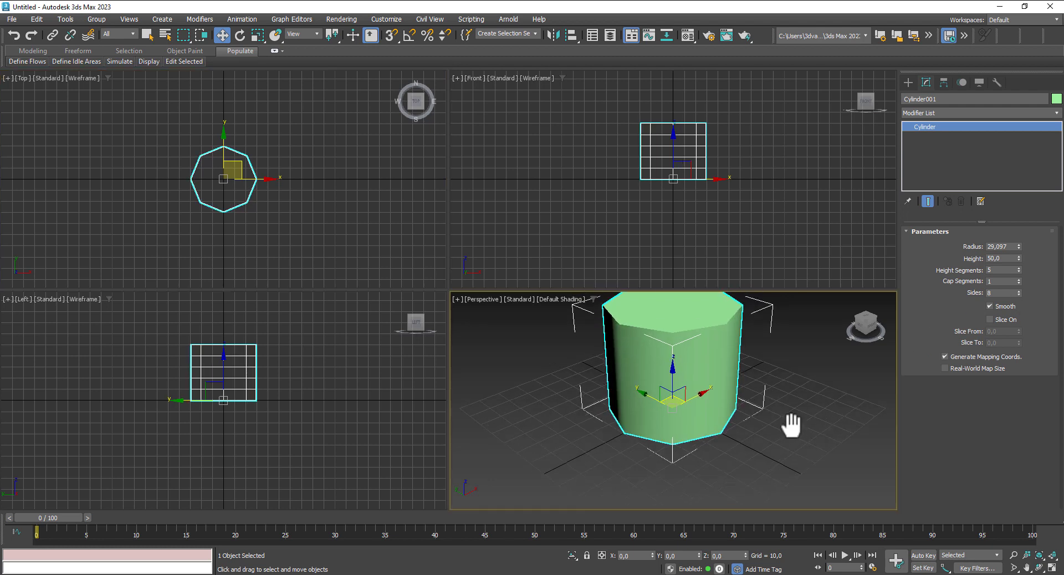
pyautogui.press('F4')
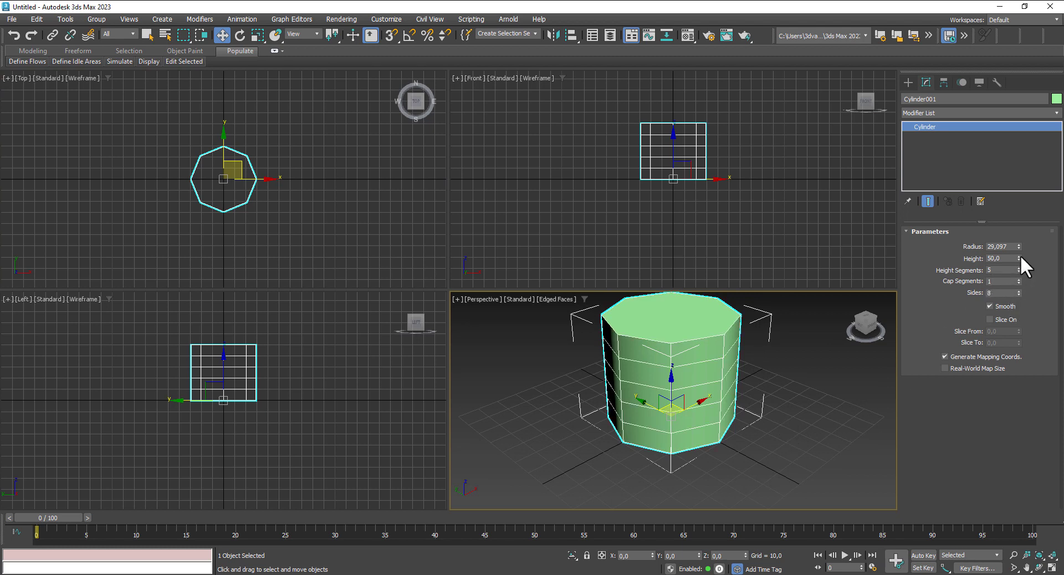
# Step: Reduce the cylinder to 3 height segments
pyautogui.click(1019, 271)
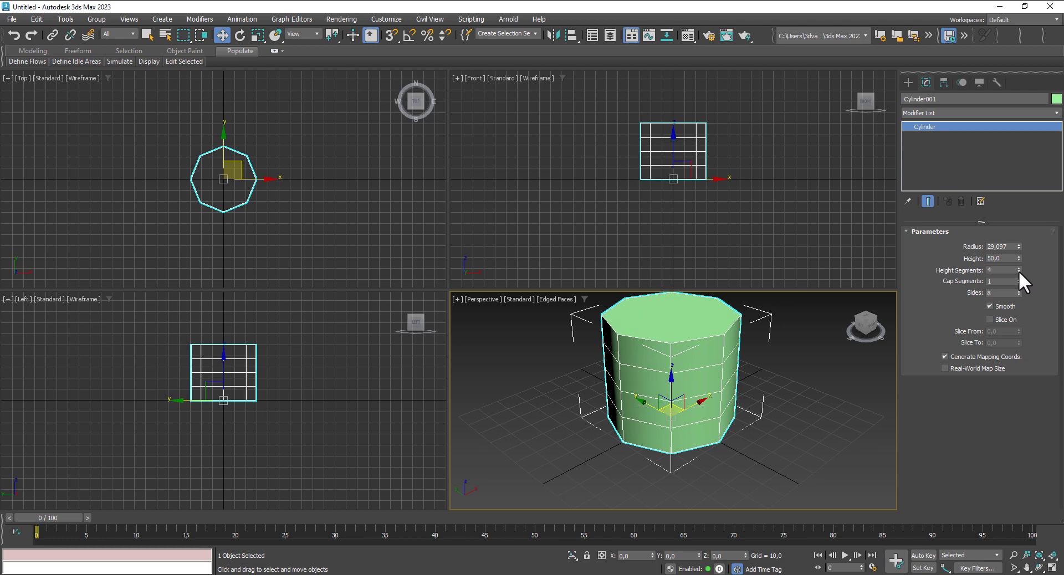
pyautogui.click(1018, 271)
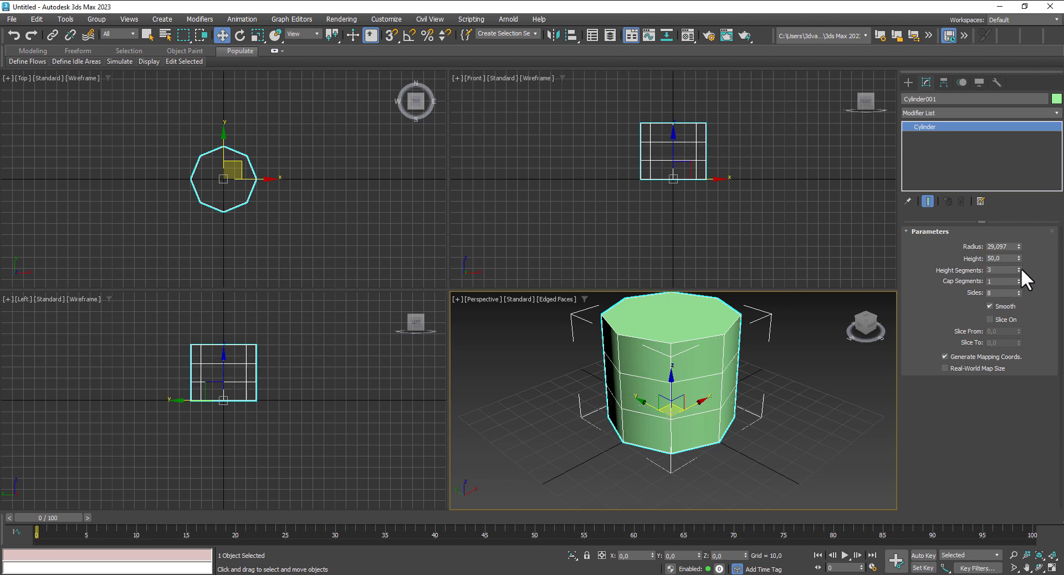
pyautogui.click(1018, 268)
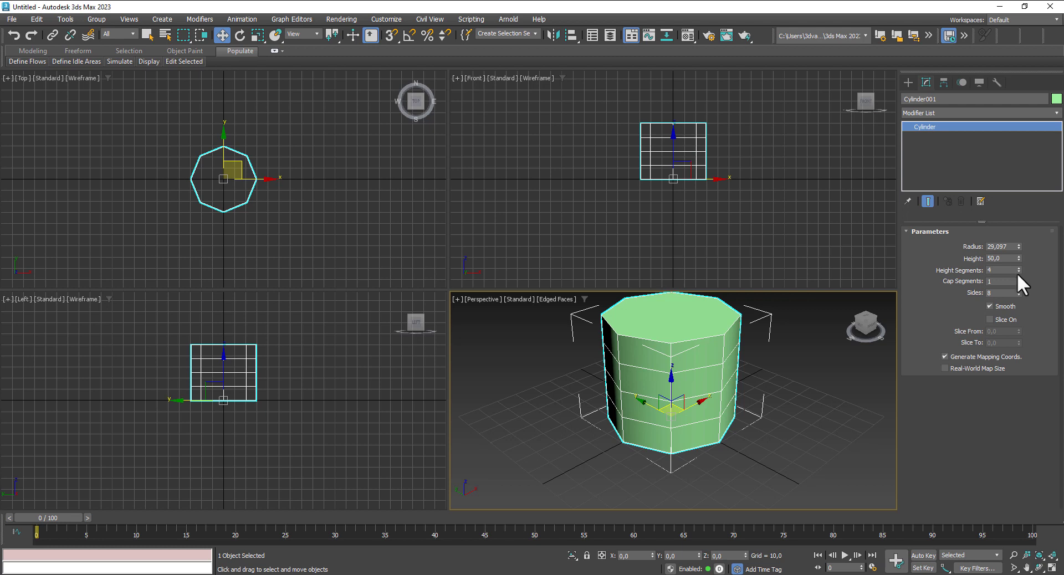
pyautogui.click(1019, 271)
# Step: Try 7 and then 9 sides before returning the cylinder to 8 sides
pyautogui.scroll(2, 704, 191)
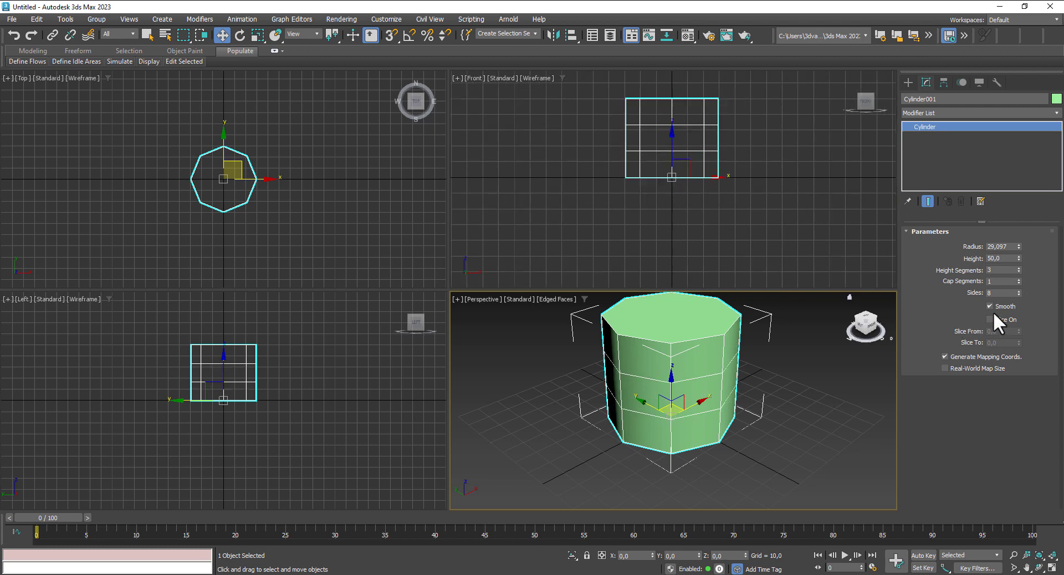
pyautogui.click(1018, 294)
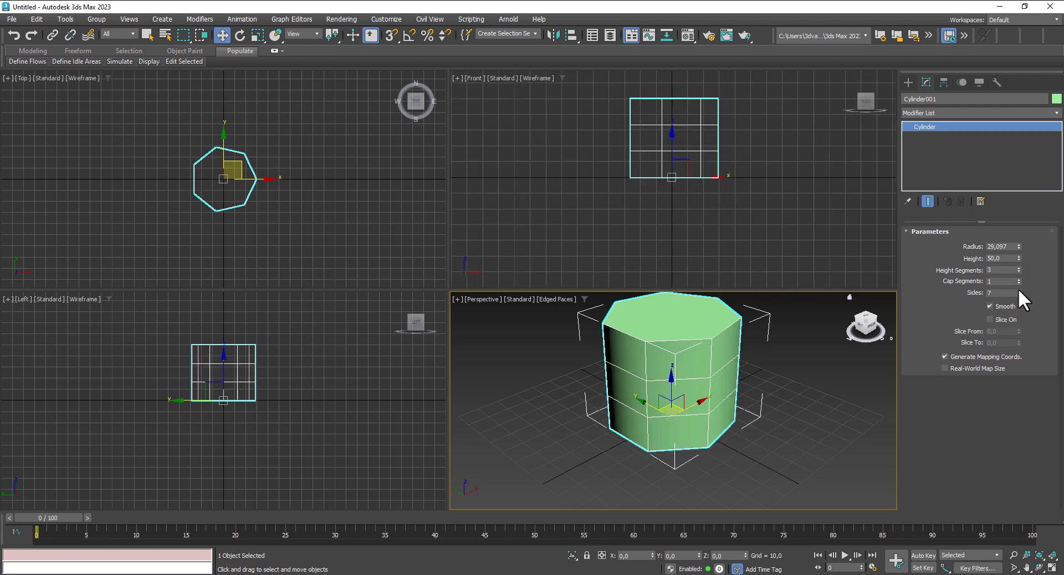
pyautogui.click(1019, 291)
pyautogui.click(1019, 290)
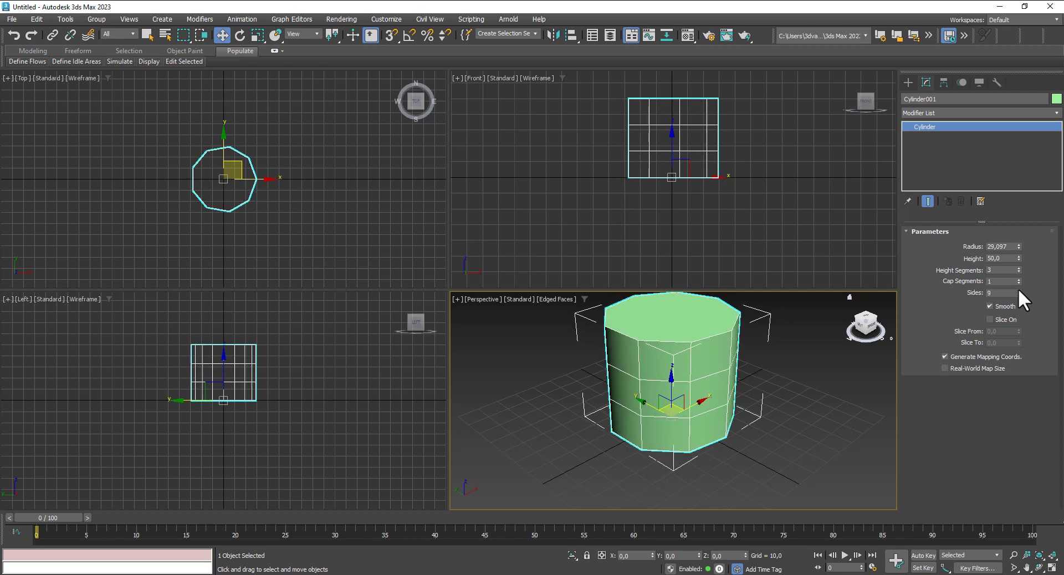
pyautogui.click(1019, 294)
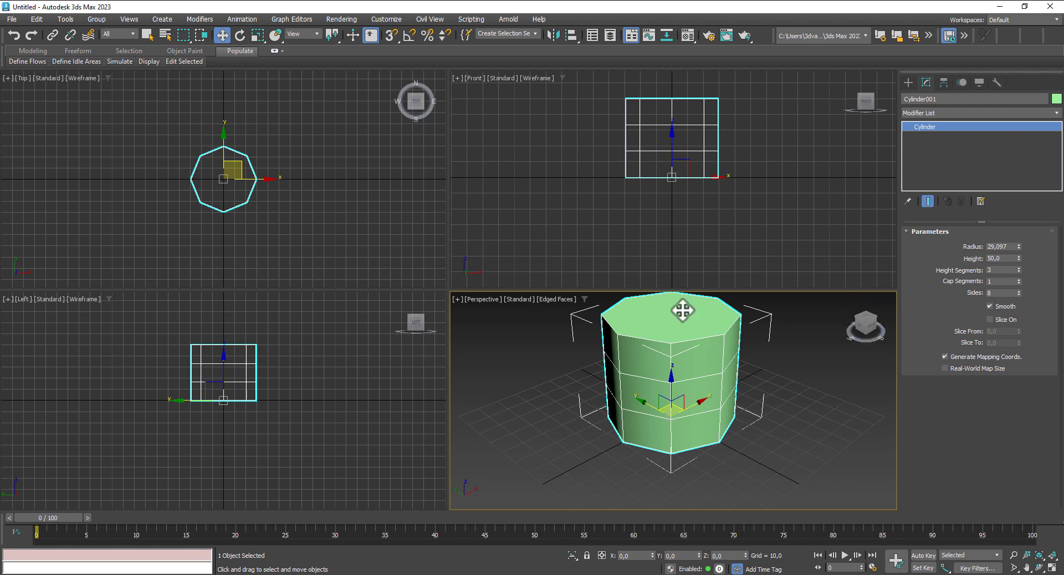
# Step: Set the cylinder to 5 height segments and a height of 70.5
pyautogui.doubleClick(998, 270)
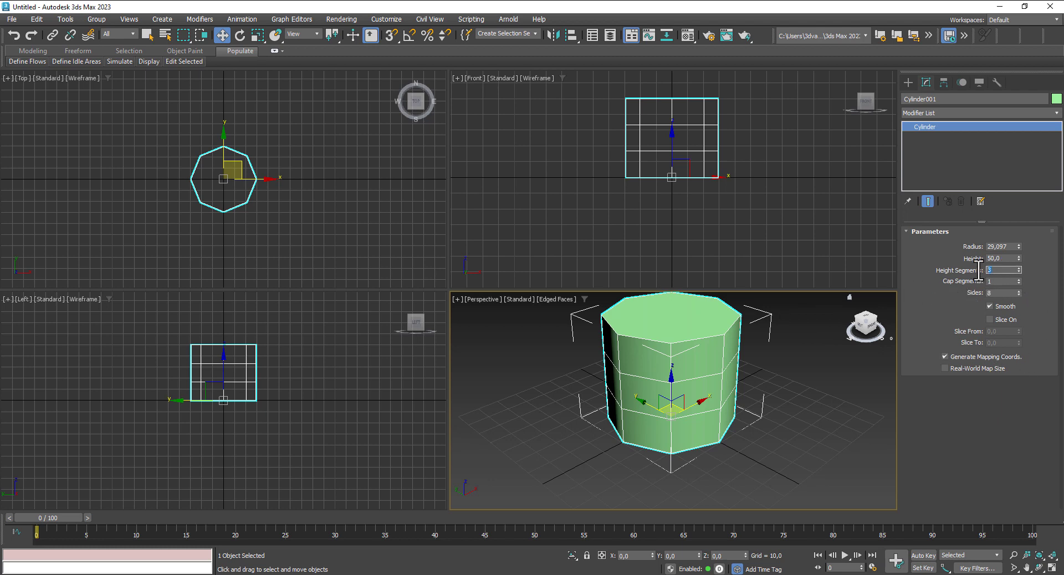
pyautogui.write('5')
pyautogui.moveTo(1019, 257); pyautogui.dragTo(1018, 230)
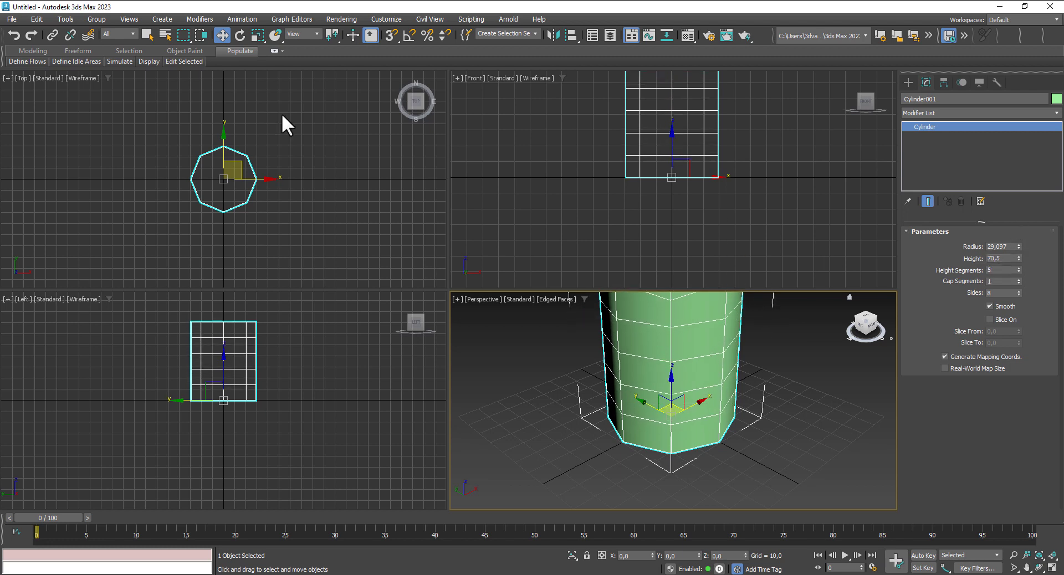
# Step: Scale the cylinder slightly along Y to flatten it front-to-back
pyautogui.click(257, 35)
pyautogui.moveTo(223, 130); pyautogui.dragTo(224, 158)
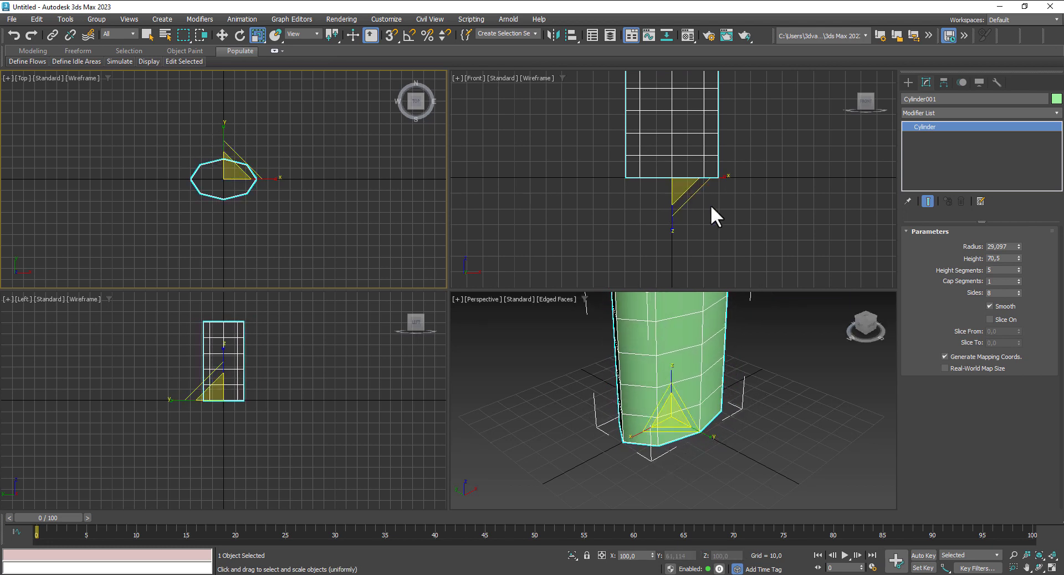
pyautogui.moveTo(609, 216); pyautogui.dragTo(610, 250, button='middle')
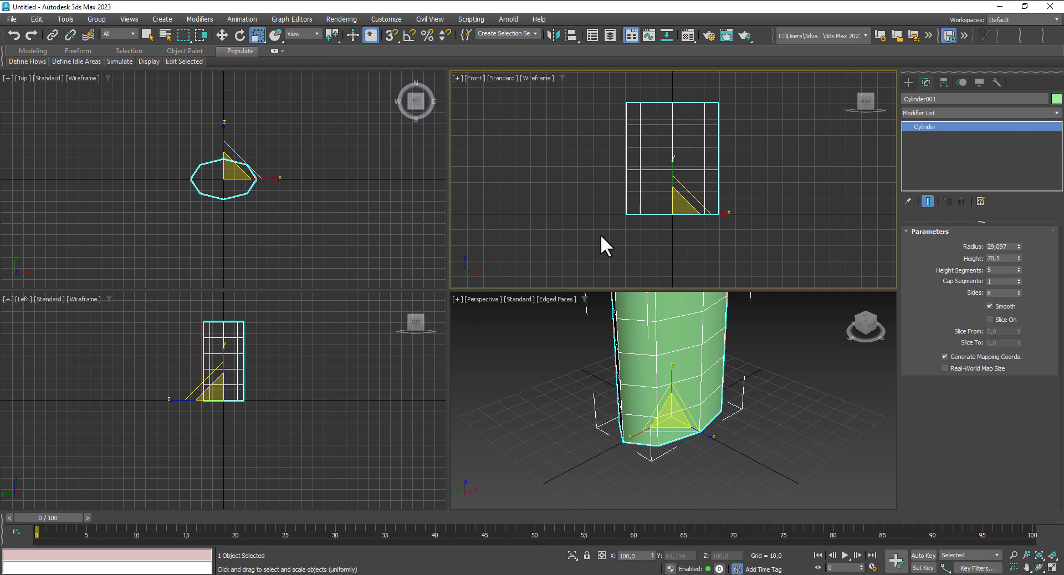
# Step: Move the cylinder up off the ground to Z 76.016
pyautogui.click(223, 35)
pyautogui.moveTo(617, 207); pyautogui.dragTo(606, 234, button='middle')
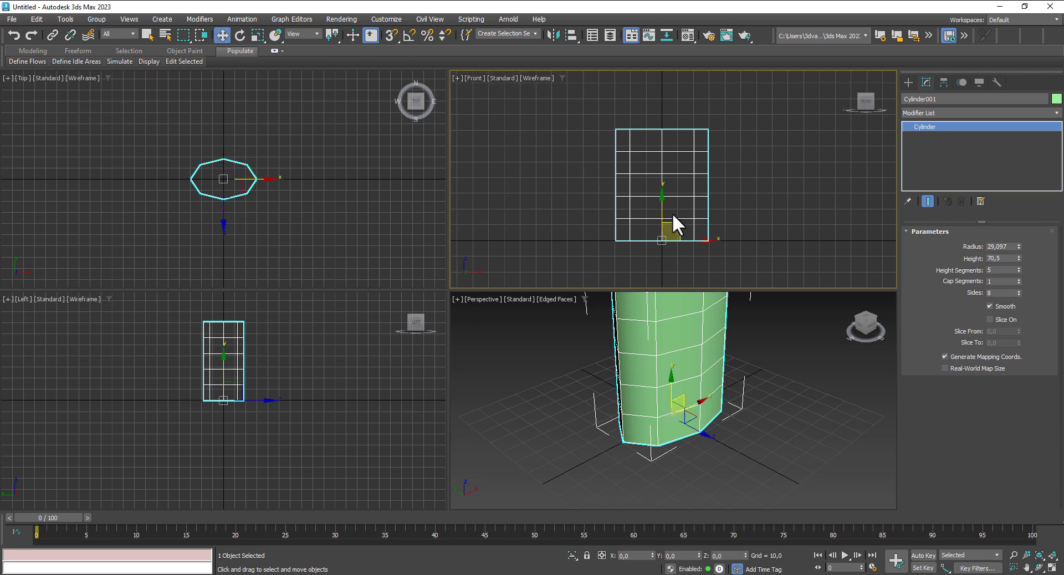
pyautogui.moveTo(663, 212); pyautogui.dragTo(672, 147)
pyautogui.moveTo(721, 236); pyautogui.dragTo(724, 261, button='middle')
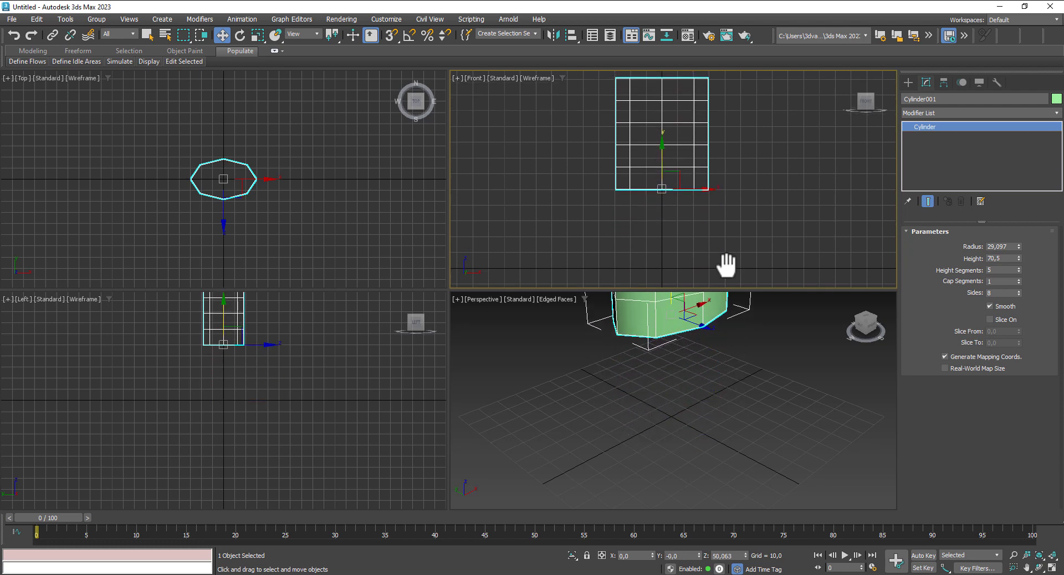
pyautogui.moveTo(664, 167)
pyautogui.mouseDown()
pyautogui.moveTo(669, 129)
pyautogui.moveTo(671, 151)
pyautogui.mouseUp()
pyautogui.scroll(-2, 686, 188)
pyautogui.scroll(-1, 686, 188)
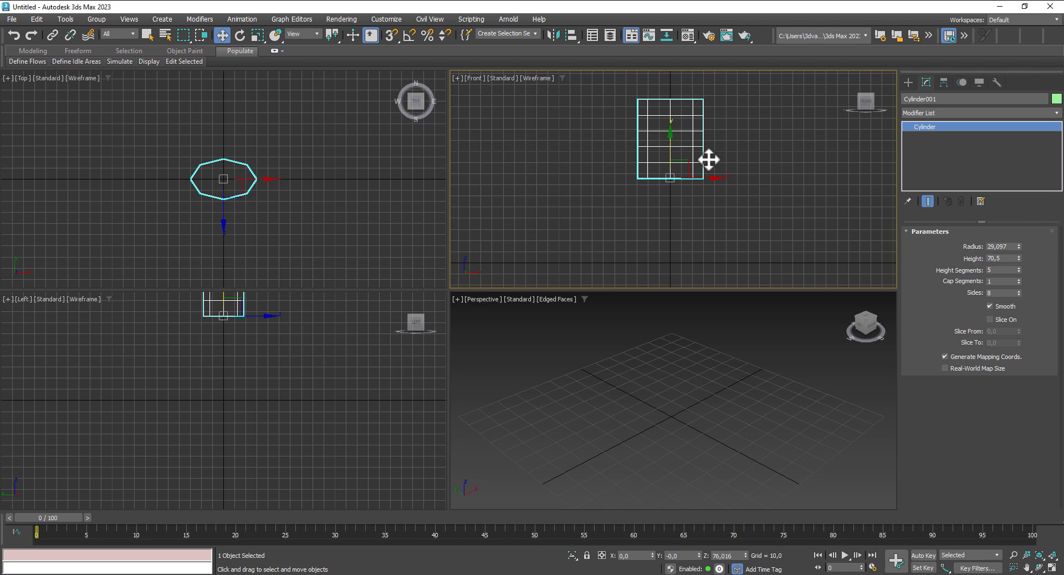
pyautogui.scroll(2, 705, 168)
# Step: Convert the cylinder to an Editable Poly
pyautogui.moveTo(704, 168); pyautogui.dragTo(686, 188, button='middle')
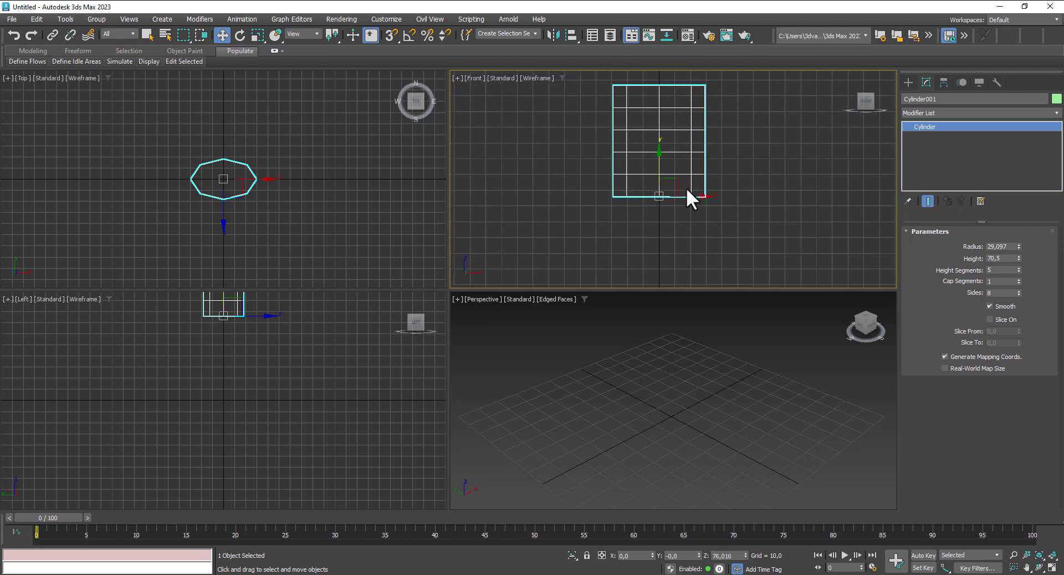
pyautogui.rightClick(677, 180)
pyautogui.moveTo(715, 325)
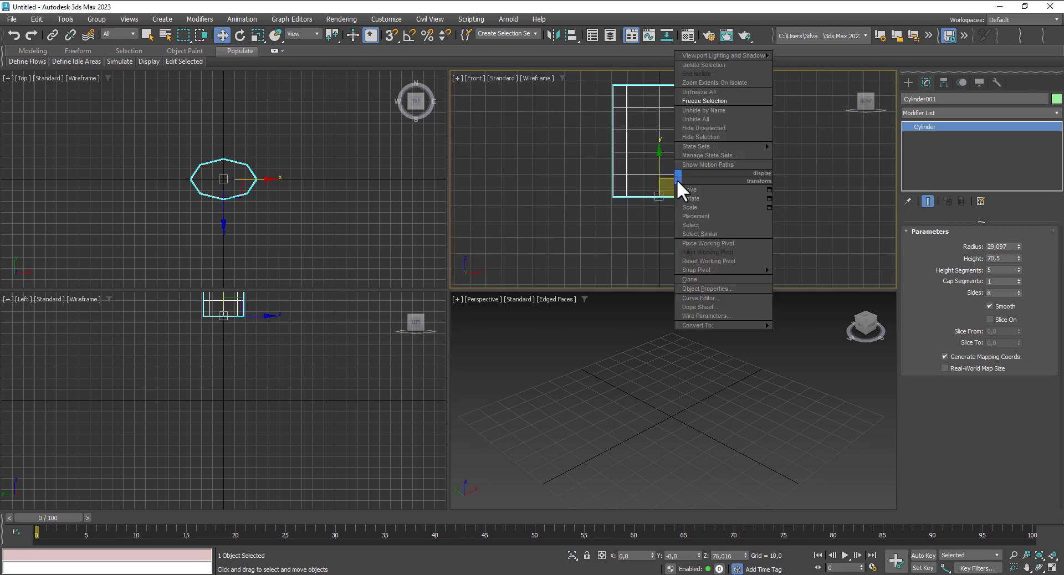
pyautogui.click(829, 334)
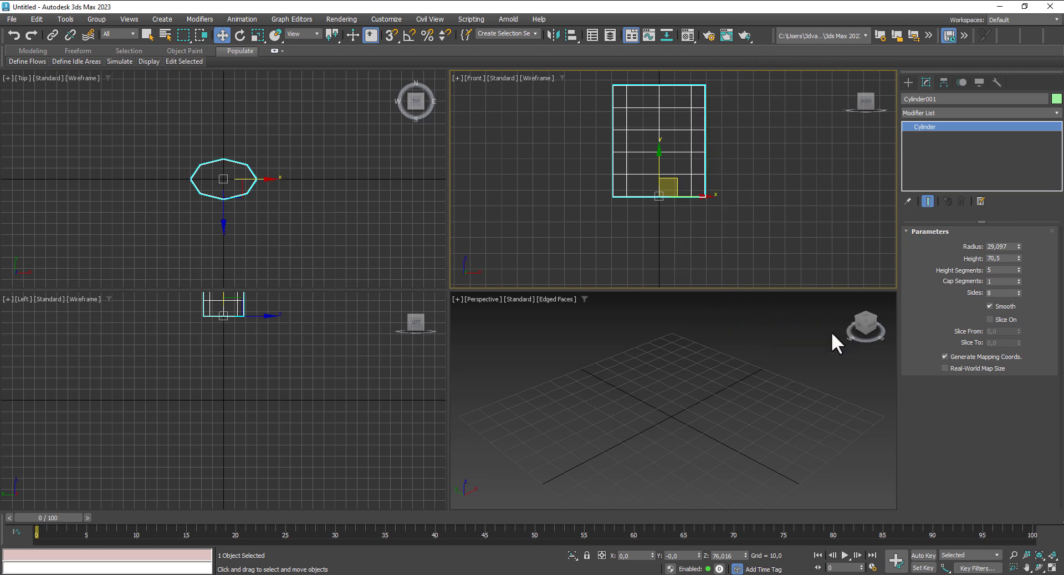
# Step: Delete the left-half vertices in Vertex mode and zoom extents to frame the remaining half-shell
pyautogui.press('1')
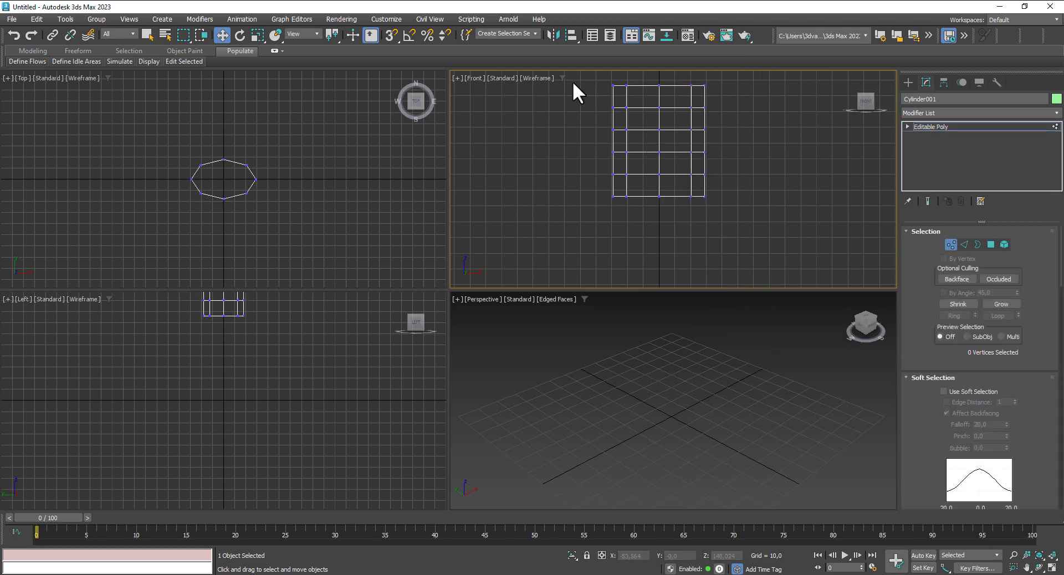
pyautogui.moveTo(629, 207); pyautogui.dragTo(639, 218)
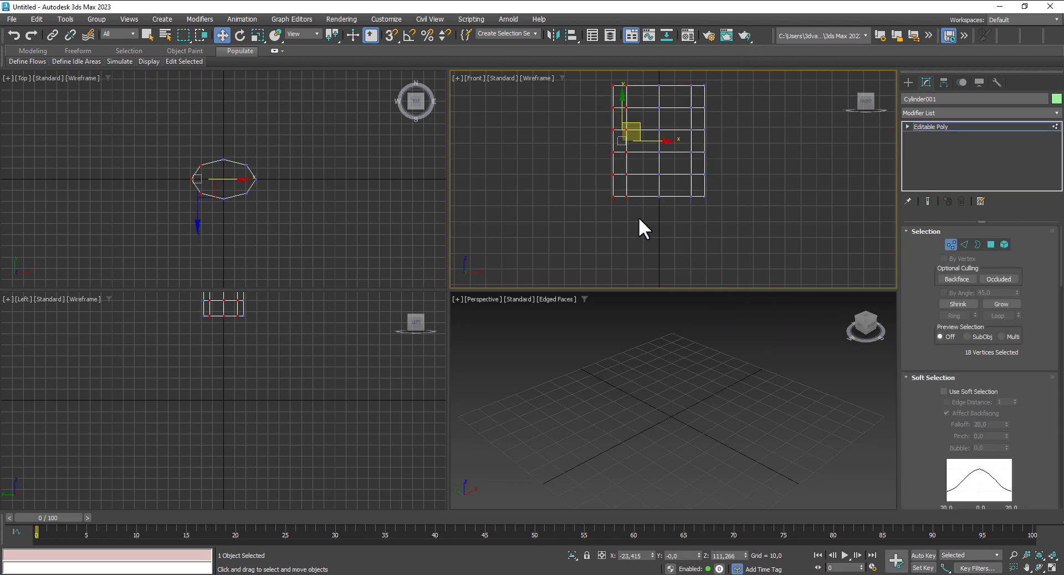
pyautogui.press('Delete')
pyautogui.click(1051, 556)
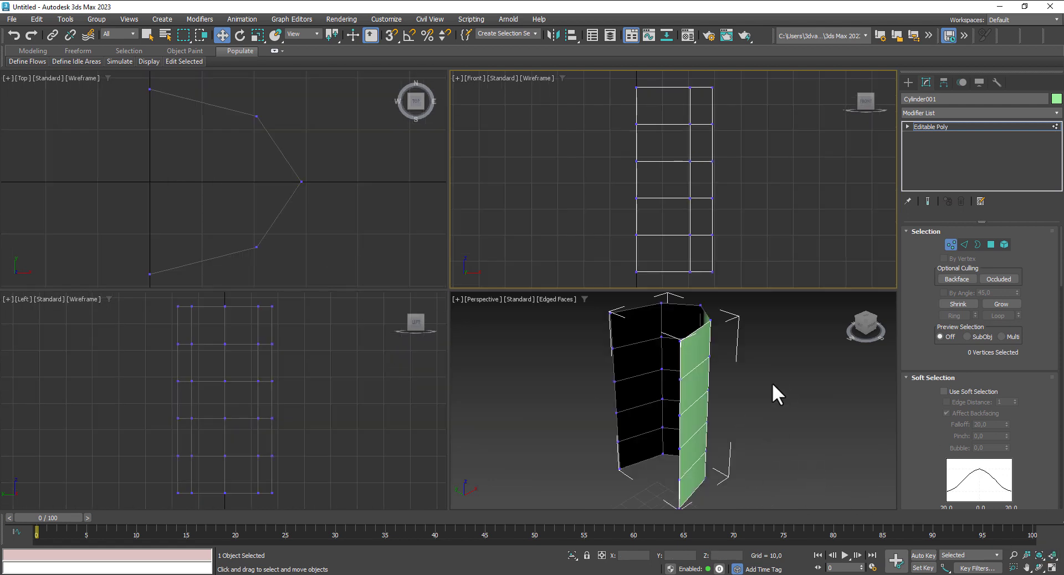
pyautogui.scroll(-3, 765, 394)
pyautogui.moveTo(755, 241); pyautogui.dragTo(760, 228, button='middle')
pyautogui.scroll(-3, 760, 228)
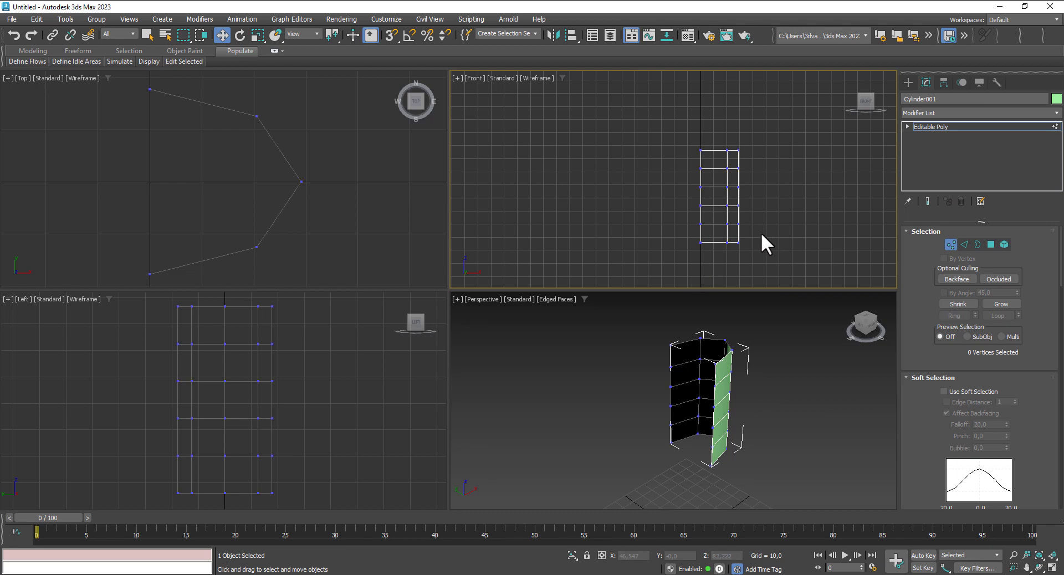
pyautogui.moveTo(762, 228); pyautogui.dragTo(750, 209, button='middle')
pyautogui.scroll(2, 750, 208)
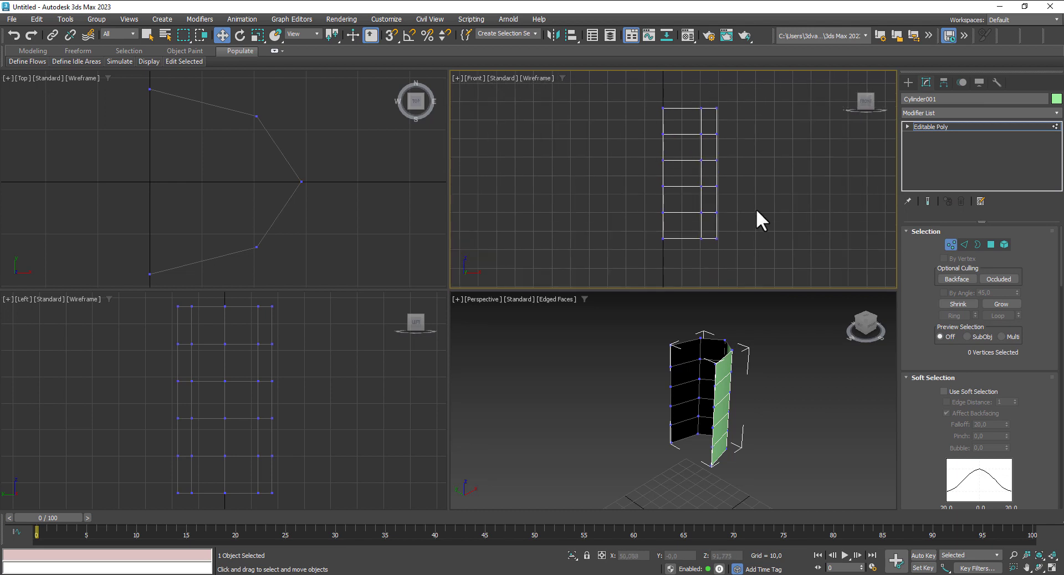
pyautogui.scroll(2, 754, 199)
pyautogui.scroll(-2, 753, 205)
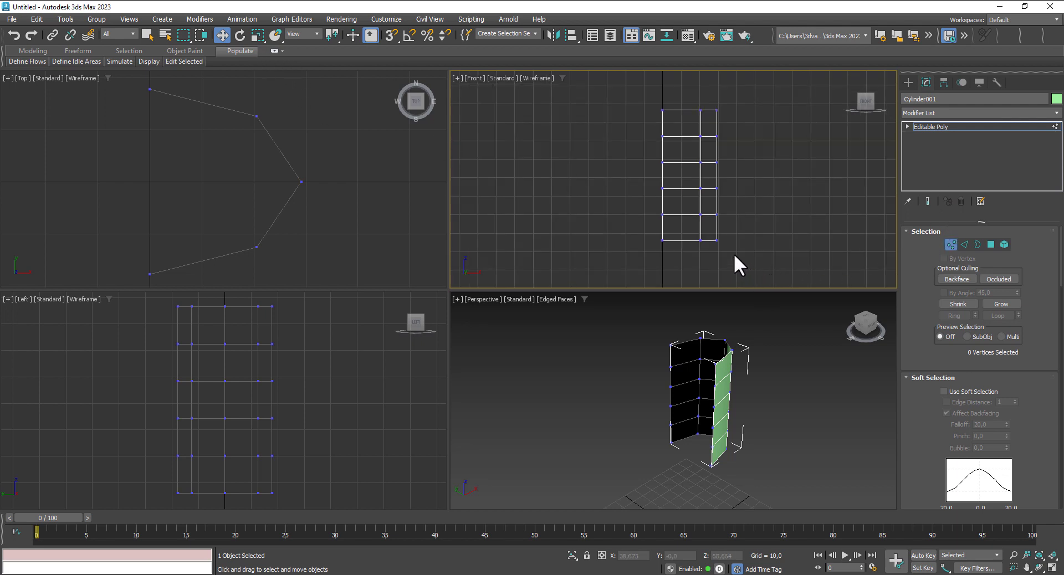
# Step: Pull the lower-right vertex upward and push the selected vertices outward to the right
pyautogui.moveTo(736, 251)
pyautogui.mouseDown()
pyautogui.moveTo(691, 221)
pyautogui.moveTo(708, 200)
pyautogui.mouseUp()
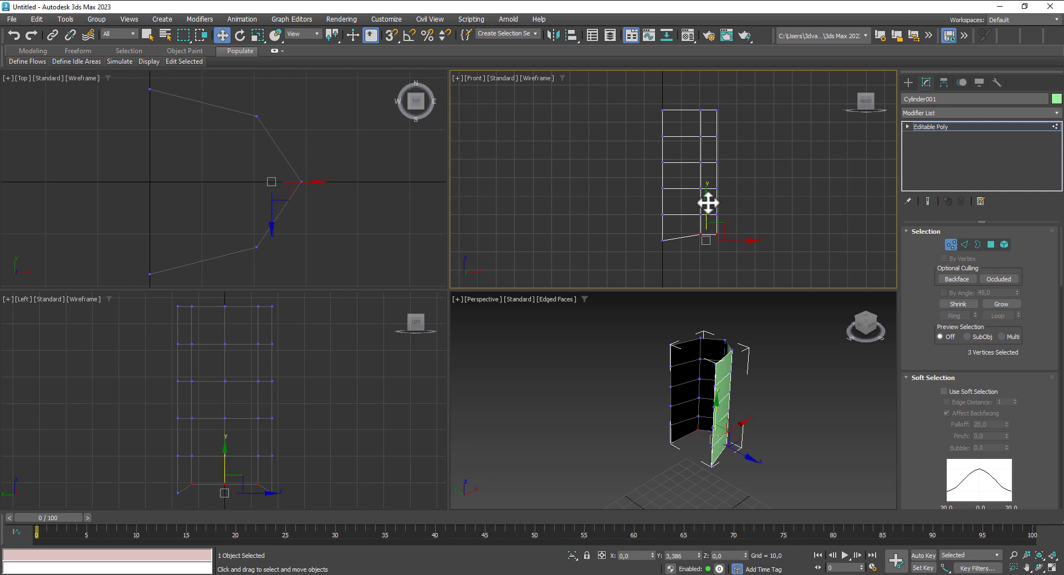
pyautogui.click(728, 245)
pyautogui.click(717, 230)
pyautogui.moveTo(718, 211)
pyautogui.mouseDown()
pyautogui.moveTo(697, 183)
pyautogui.moveTo(739, 190)
pyautogui.mouseUp()
pyautogui.click(747, 190)
pyautogui.moveTo(740, 190); pyautogui.dragTo(744, 190)
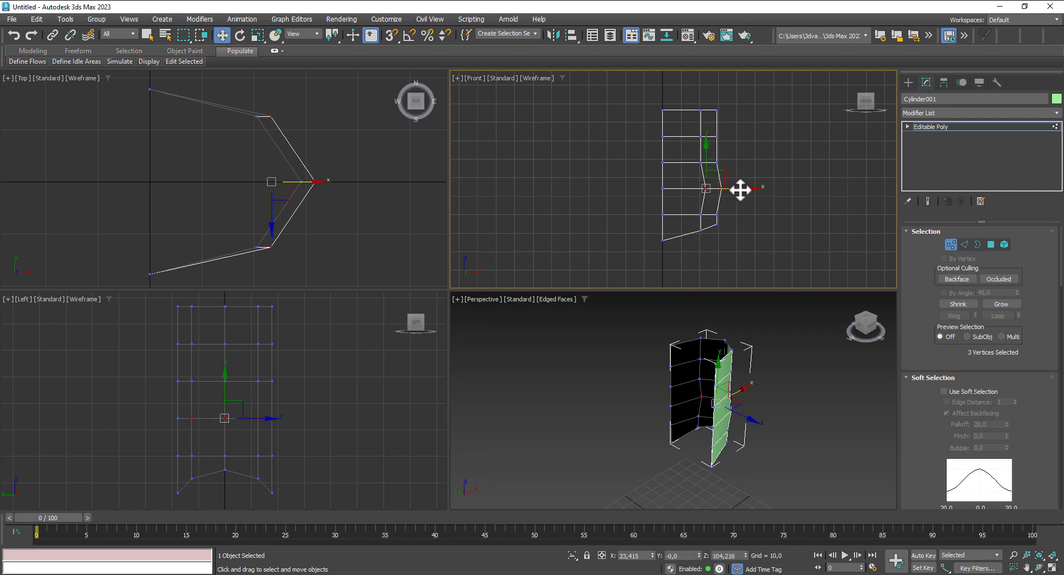
# Step: Shift an upper vertex row, the bend vertex, and the lower corner vertices to refine the torso profile
pyautogui.moveTo(702, 133); pyautogui.dragTo(737, 140)
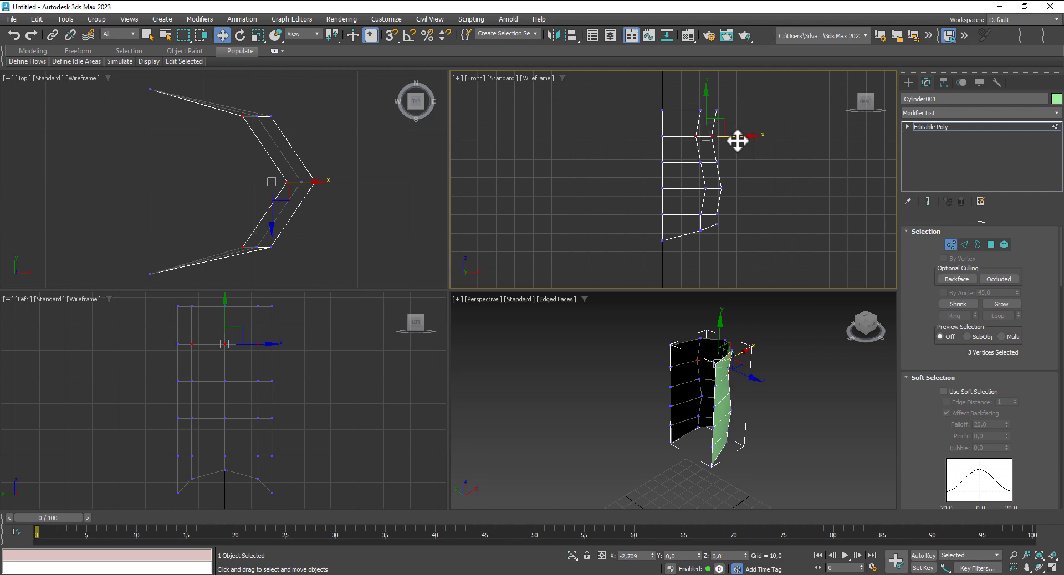
pyautogui.moveTo(737, 140); pyautogui.dragTo(748, 137)
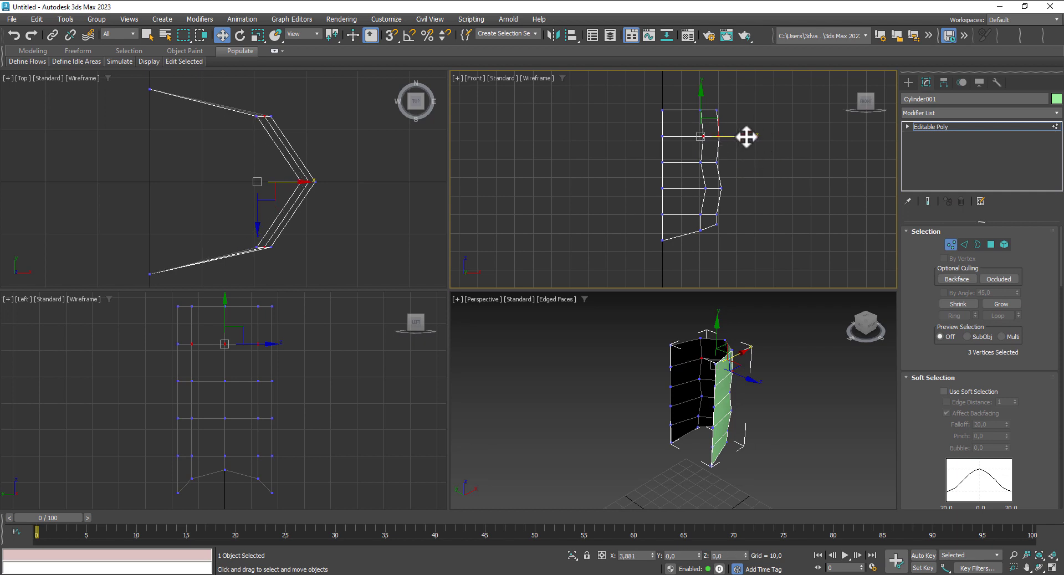
pyautogui.click(721, 188)
pyautogui.moveTo(744, 190); pyautogui.dragTo(741, 191)
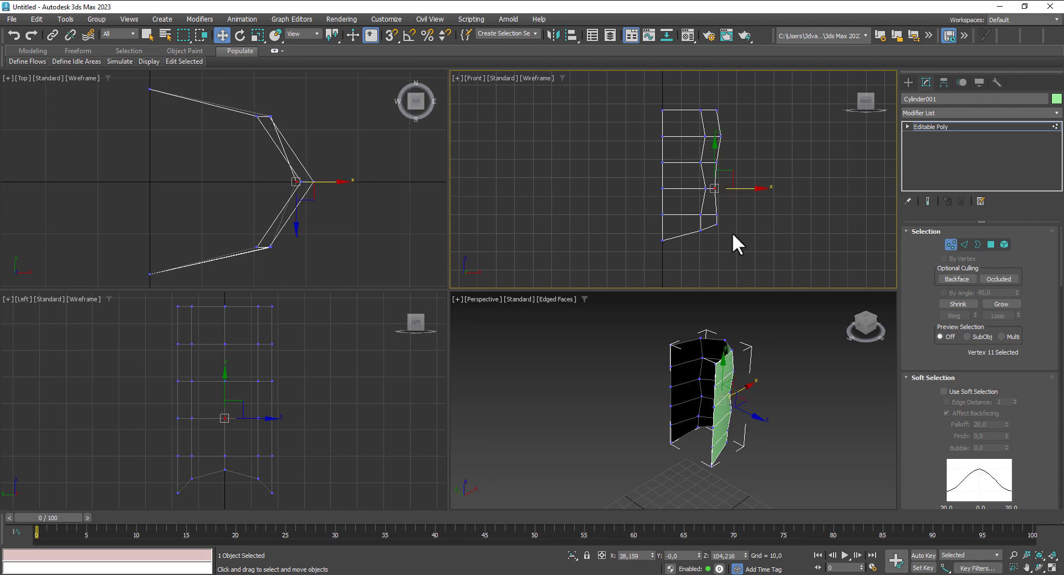
pyautogui.click(715, 219)
pyautogui.moveTo(747, 224); pyautogui.dragTo(750, 200)
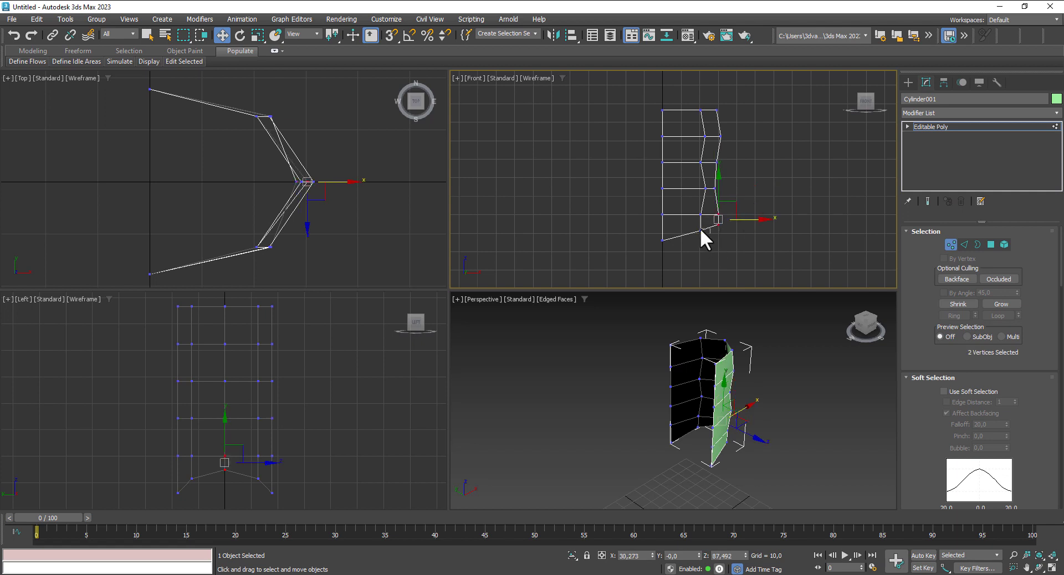
pyautogui.moveTo(701, 230); pyautogui.dragTo(701, 207)
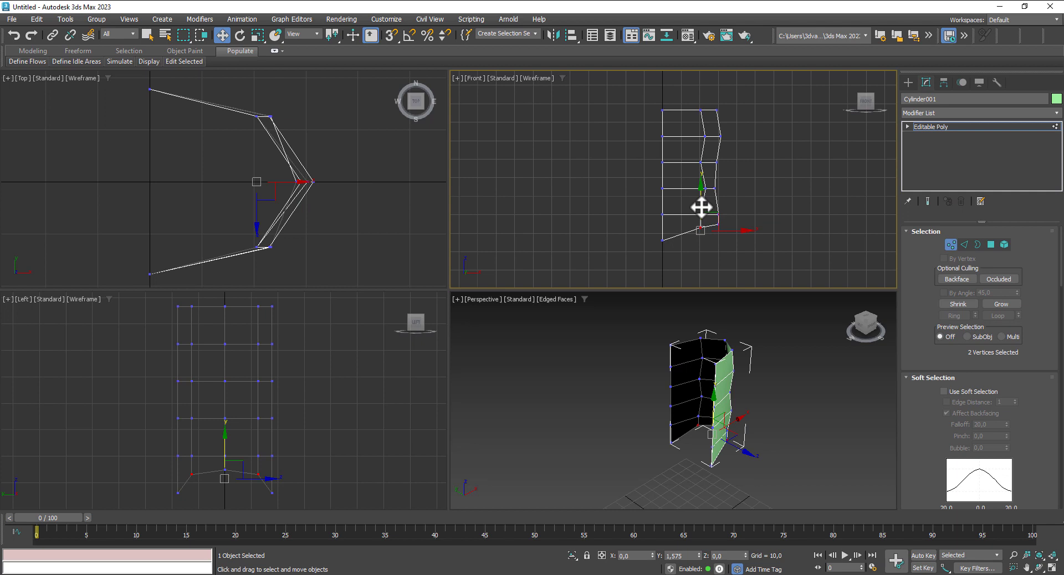
pyautogui.moveTo(743, 233); pyautogui.dragTo(743, 238, button='middle')
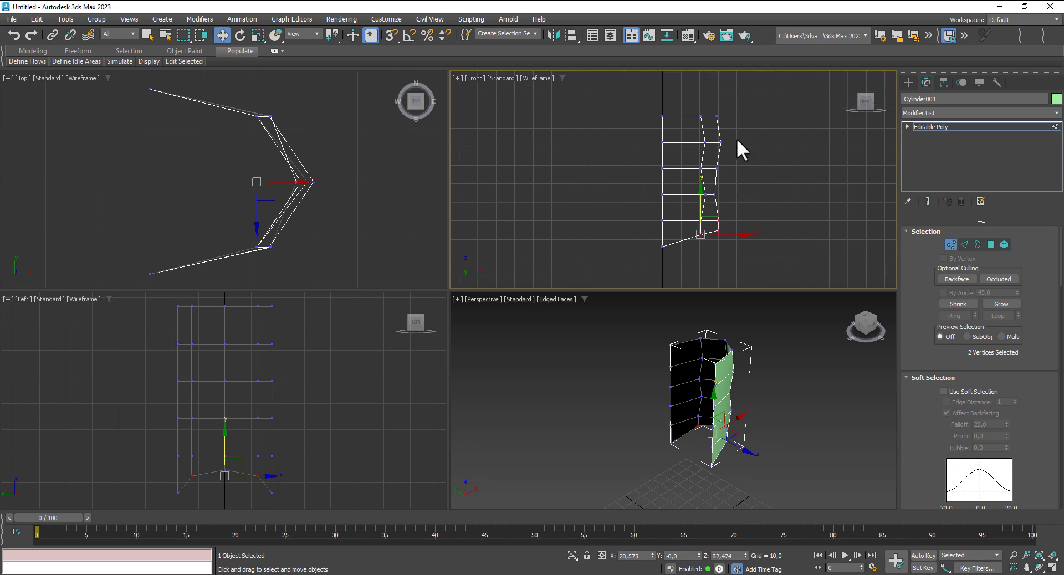
pyautogui.scroll(2, 736, 140)
# Step: Select the whole second vertex row and drag it slightly downward along Y
pyautogui.moveTo(661, 143); pyautogui.dragTo(616, 140)
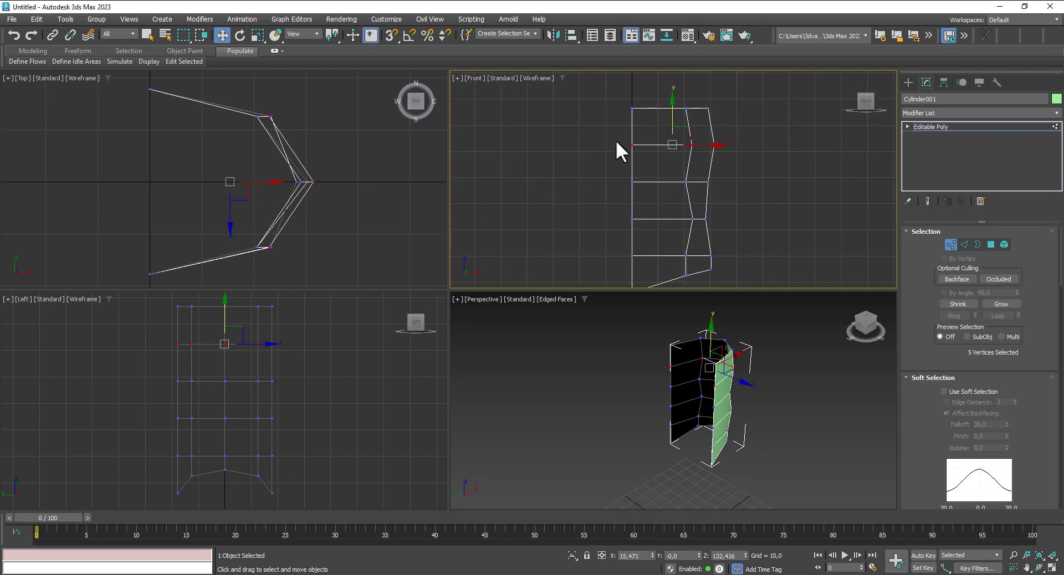
pyautogui.scroll(-2, 931, 332)
pyautogui.scroll(-2, 942, 321)
pyautogui.scroll(-2, 975, 338)
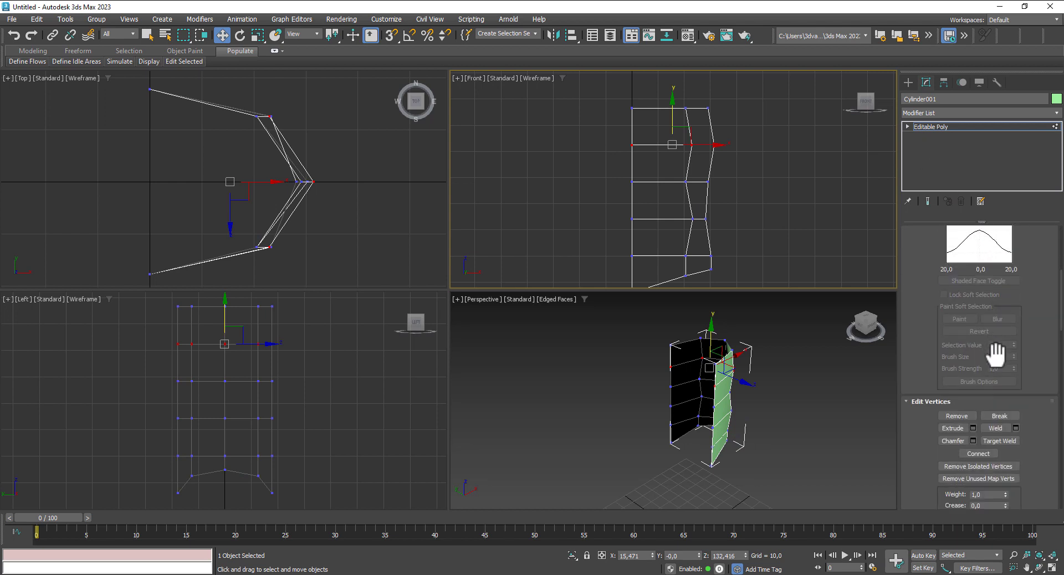
pyautogui.scroll(-2, 992, 352)
pyautogui.scroll(-1, 985, 369)
pyautogui.scroll(-1, 986, 369)
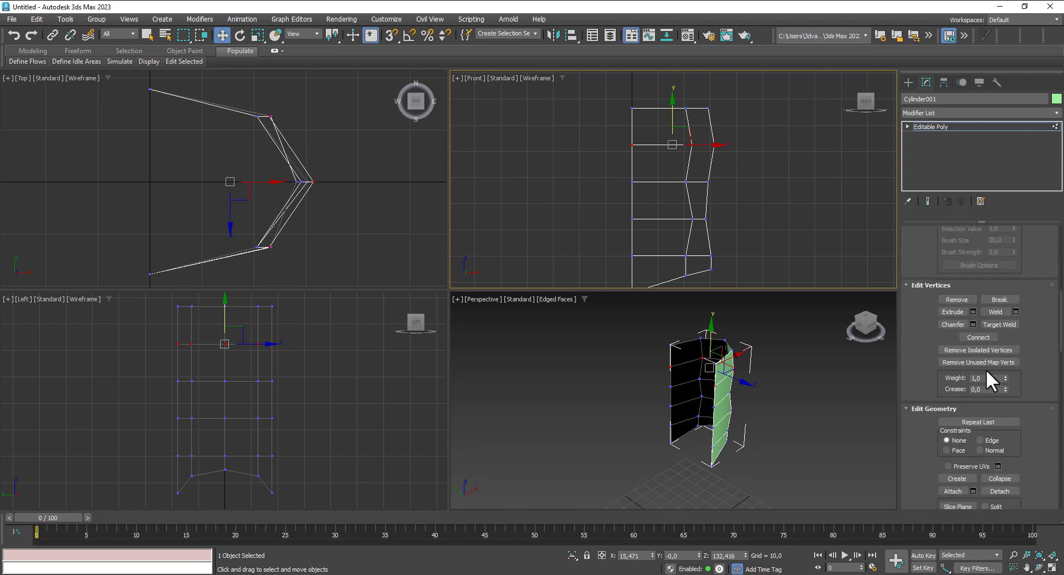
pyautogui.scroll(-1, 986, 369)
pyautogui.scroll(1, 985, 369)
pyautogui.moveTo(672, 117); pyautogui.dragTo(676, 136)
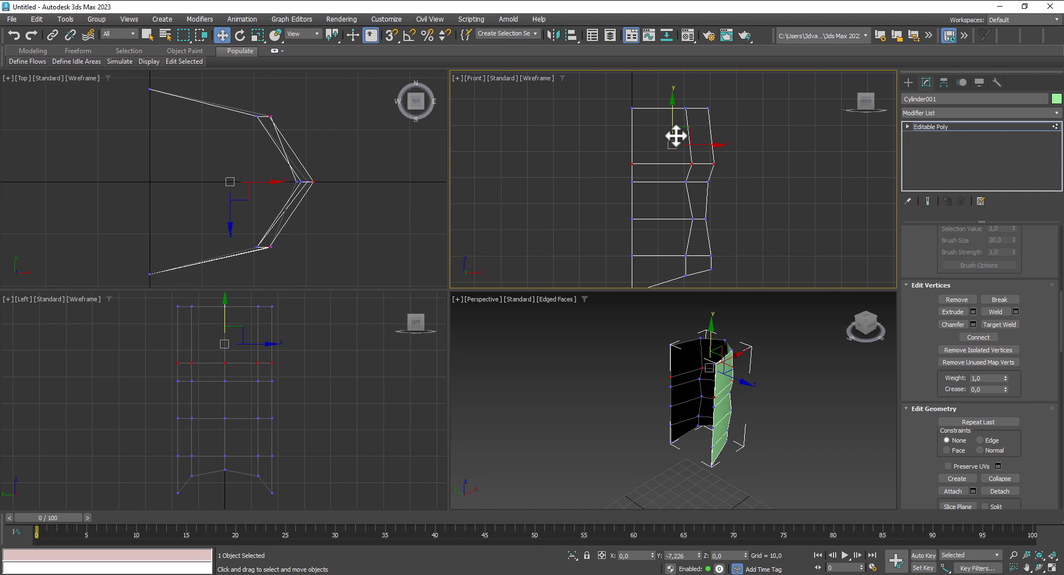
pyautogui.moveTo(676, 135)
pyautogui.mouseDown()
pyautogui.moveTo(675, 116)
pyautogui.moveTo(682, 136)
pyautogui.moveTo(603, 134)
pyautogui.mouseUp()
# Step: Connect the selected edges to add a new edge loop across the front panel
pyautogui.click(908, 127)
pyautogui.click(926, 145)
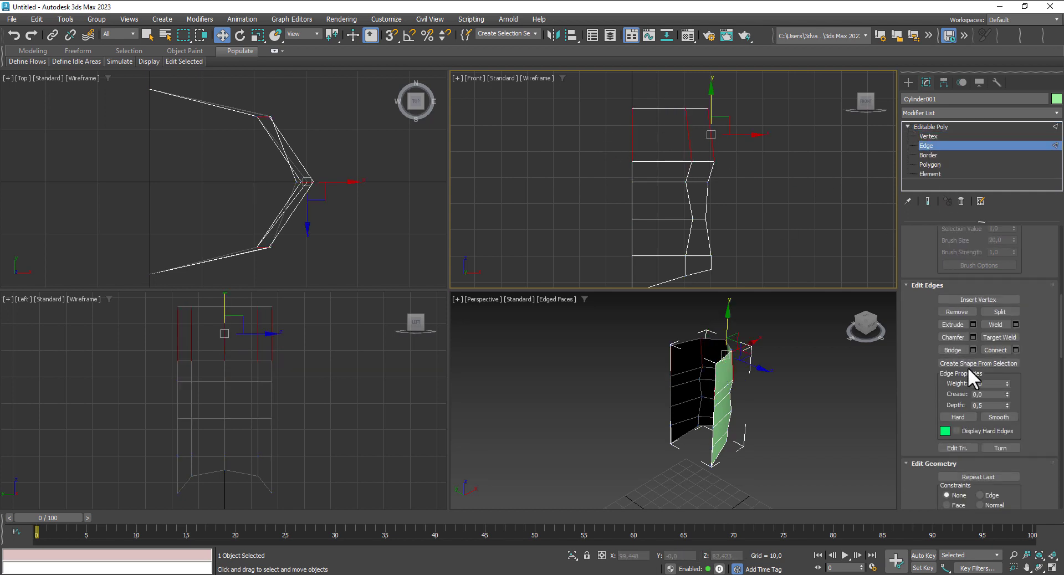
pyautogui.click(1015, 349)
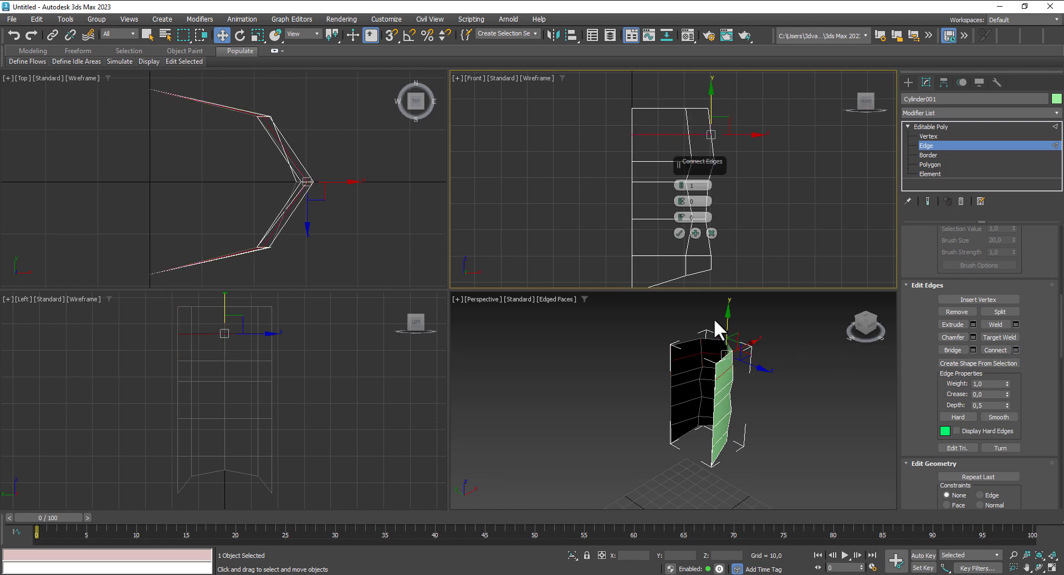
pyautogui.click(679, 233)
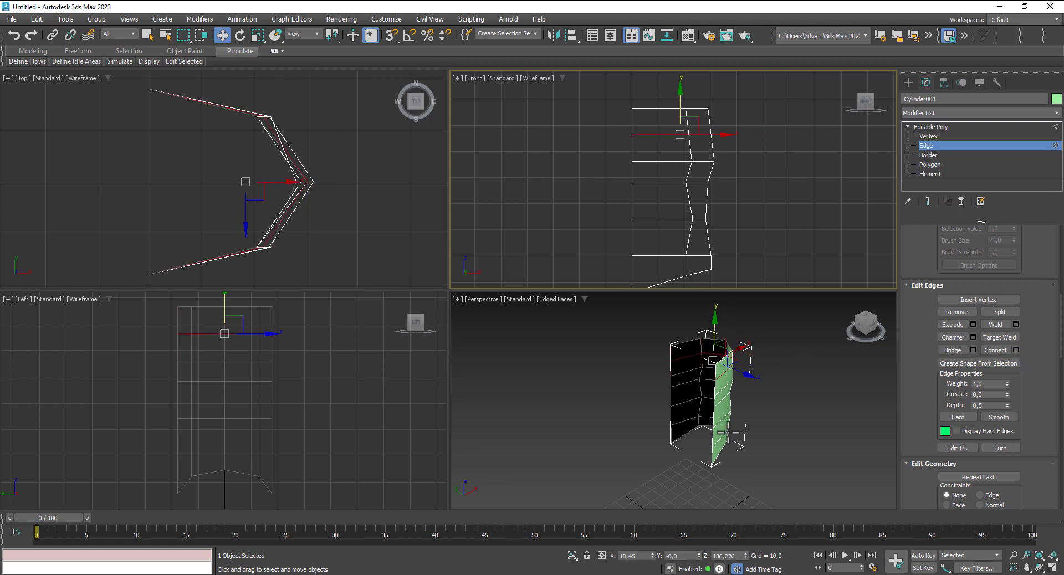
# Step: Nudge the new edge loop slightly downward in the Front view and return to Vertex level
pyautogui.moveTo(770, 419)
pyautogui.keyDown('alt'); pyautogui.mouseDown(button='middle')
pyautogui.moveTo(611, 399)
pyautogui.moveTo(570, 414)
pyautogui.moveTo(622, 414)
pyautogui.moveTo(660, 369)
pyautogui.mouseUp(button='middle'); pyautogui.keyUp('alt')
pyautogui.click(680, 114)
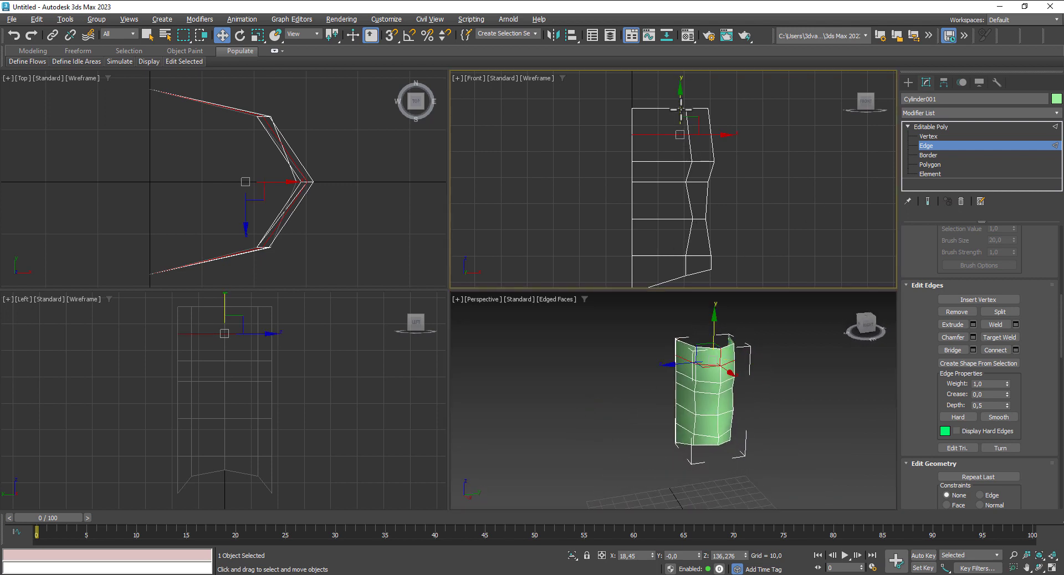
pyautogui.moveTo(683, 106); pyautogui.dragTo(683, 108)
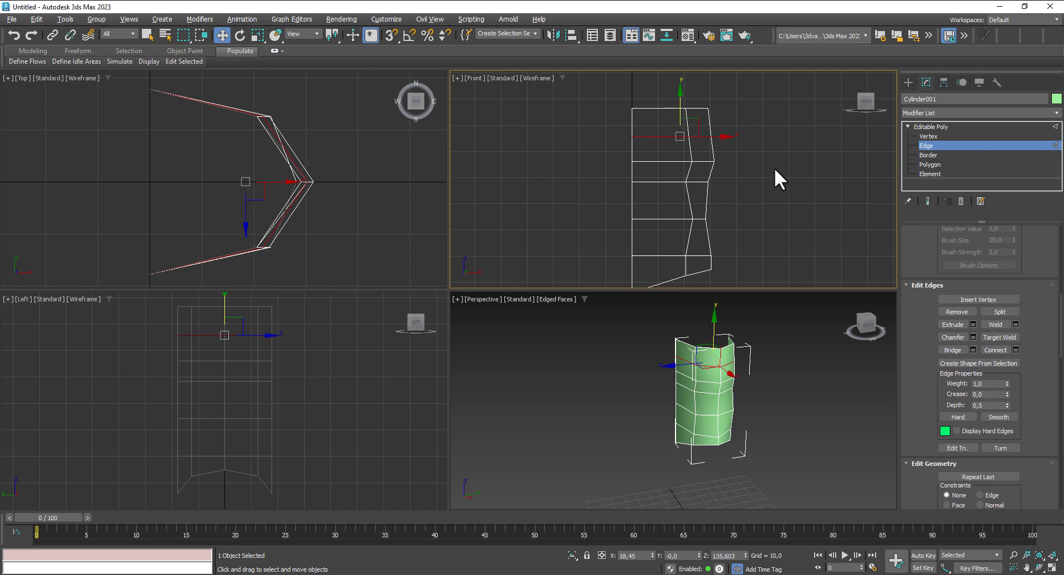
pyautogui.moveTo(784, 321)
pyautogui.keyDown('alt'); pyautogui.mouseDown(button='middle')
pyautogui.moveTo(706, 351)
pyautogui.moveTo(827, 353)
pyautogui.moveTo(813, 327)
pyautogui.moveTo(774, 356)
pyautogui.moveTo(677, 374)
pyautogui.moveTo(737, 377)
pyautogui.moveTo(745, 343)
pyautogui.mouseUp(button='middle'); pyautogui.keyUp('alt')
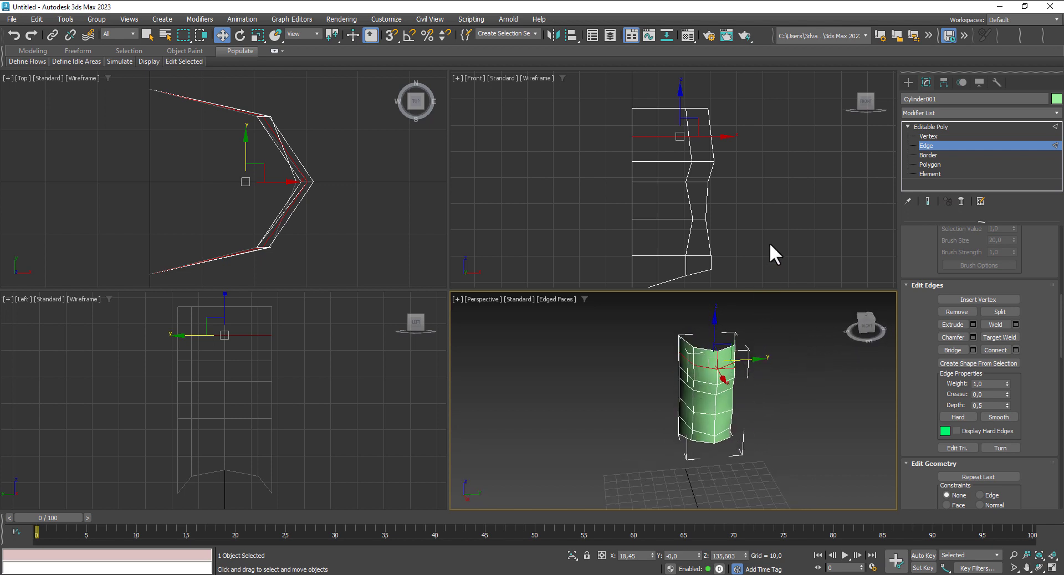
pyautogui.click(926, 137)
# Step: Move a lower and a higher right-side torso vertex inward to the left in the Front view
pyautogui.click(701, 218)
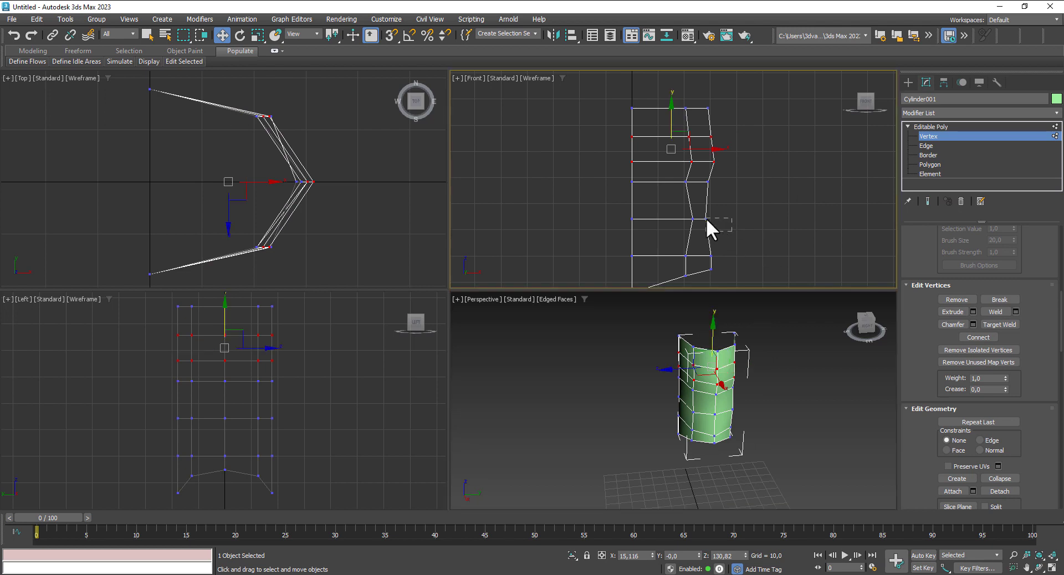
pyautogui.moveTo(726, 218); pyautogui.dragTo(726, 221)
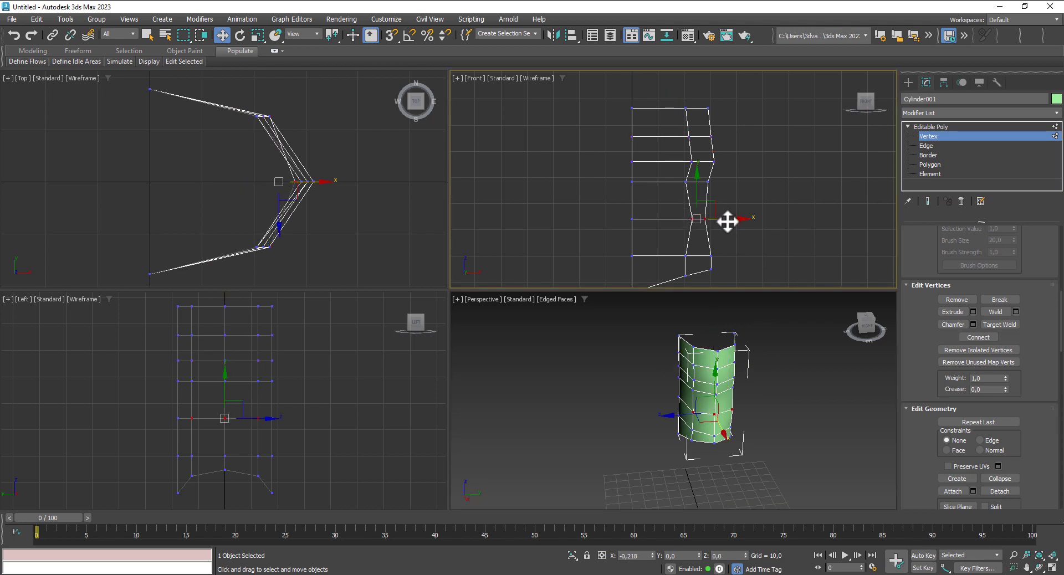
pyautogui.click(733, 181)
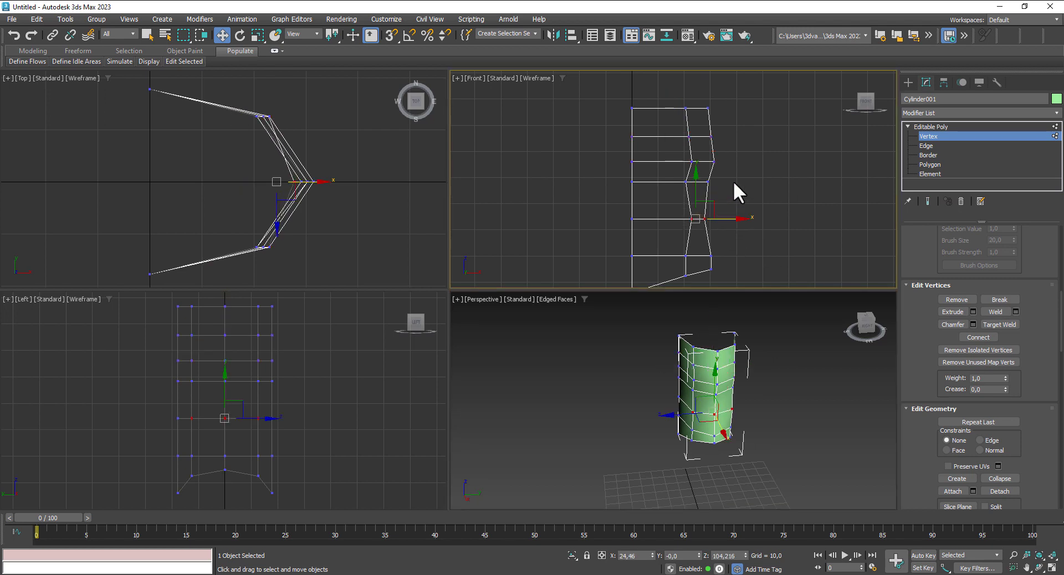
pyautogui.click(708, 184)
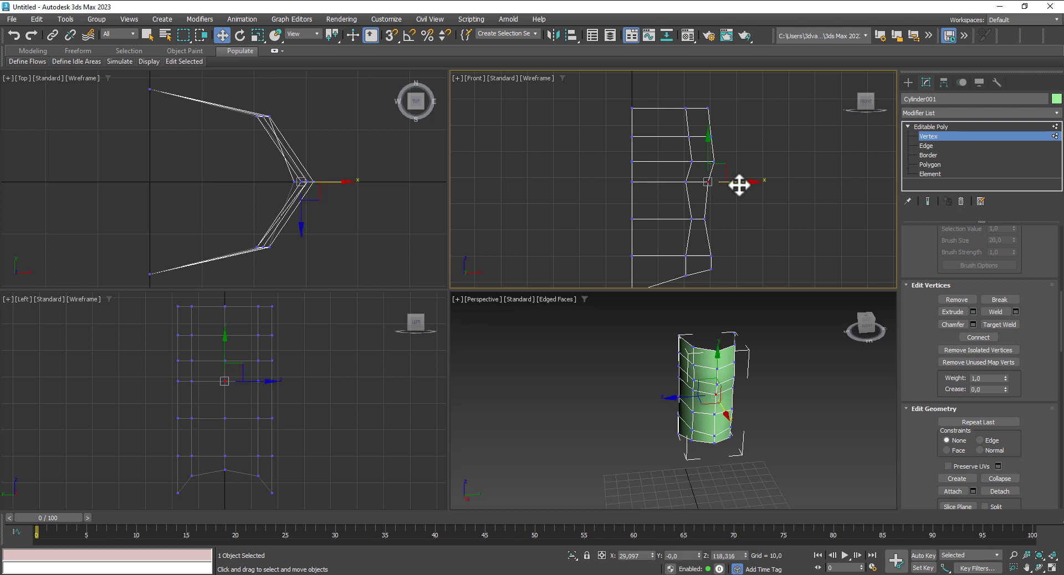
pyautogui.moveTo(735, 185)
pyautogui.mouseDown()
pyautogui.moveTo(743, 247)
pyautogui.moveTo(710, 250)
pyautogui.moveTo(720, 277)
pyautogui.moveTo(753, 271)
pyautogui.mouseUp()
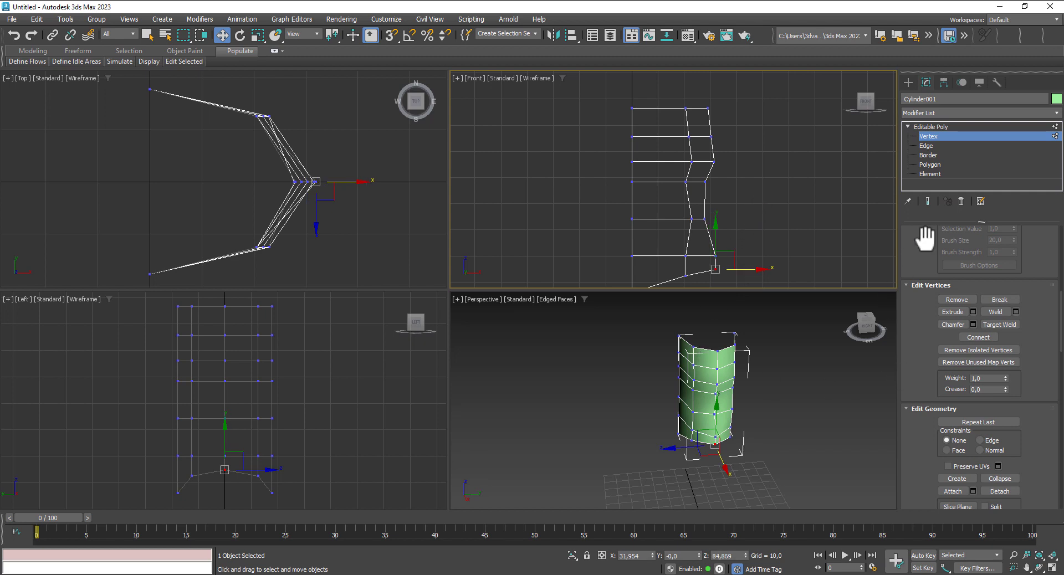
pyautogui.click(936, 166)
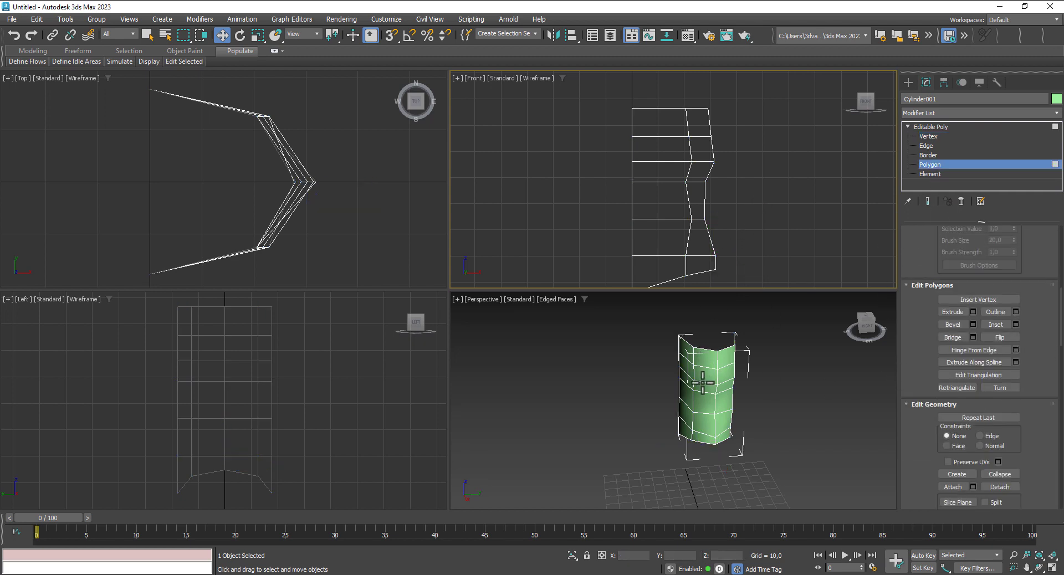
# Step: Select a 2x2 block of faces on the torso's upper side and move it outward along X
pyautogui.click(721, 360)
pyautogui.keyDown('ctrl'); pyautogui.click(729, 356); pyautogui.keyUp('ctrl')
pyautogui.keyDown('ctrl'); pyautogui.click(731, 374); pyautogui.keyUp('ctrl')
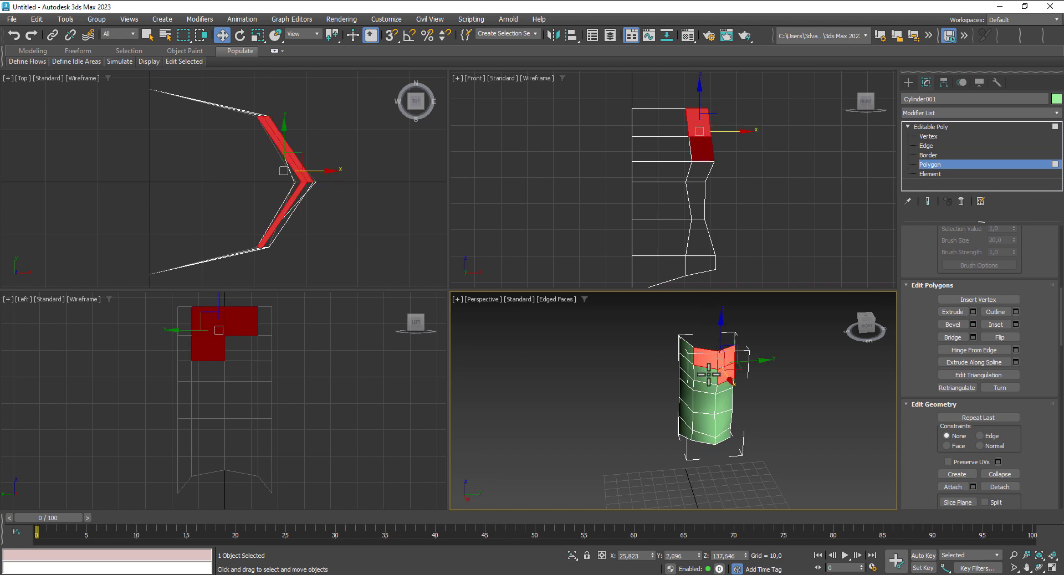
pyautogui.keyDown('ctrl'); pyautogui.click(712, 376); pyautogui.keyUp('ctrl')
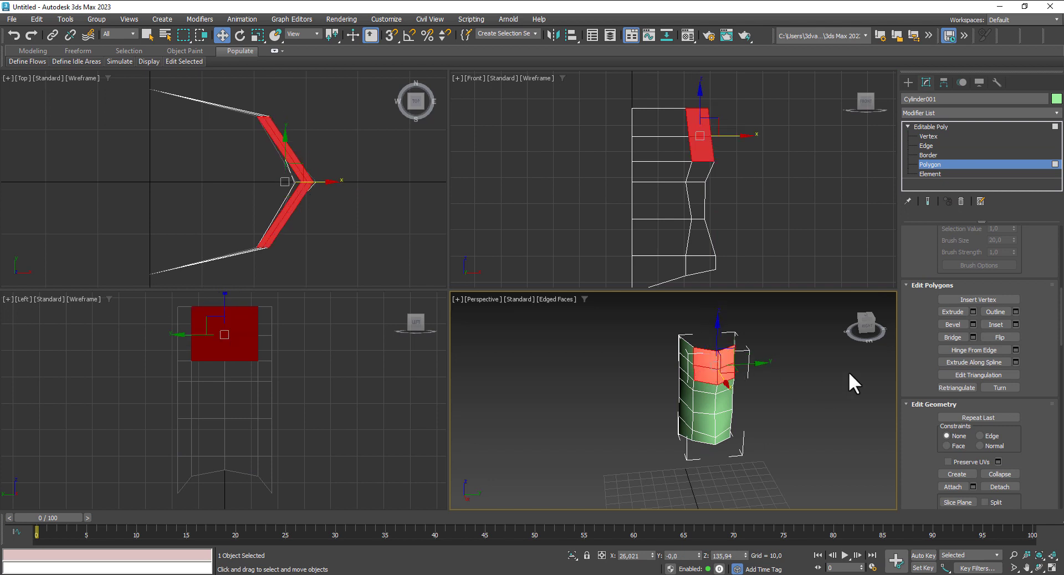
pyautogui.keyDown('alt'); pyautogui.moveTo(802, 381); pyautogui.dragTo(866, 373, button='middle'); pyautogui.keyUp('alt')
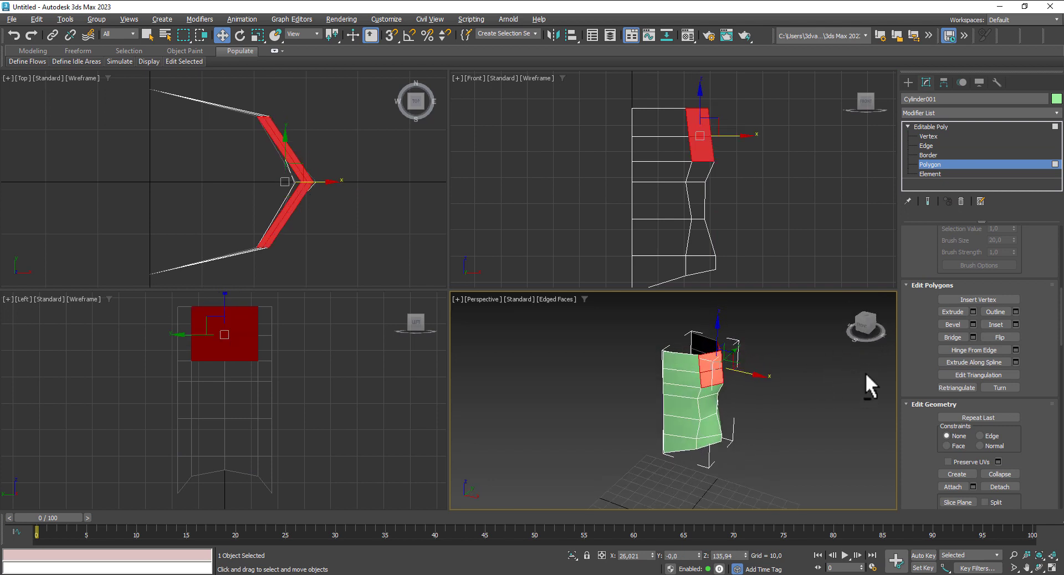
pyautogui.rightClick(738, 141)
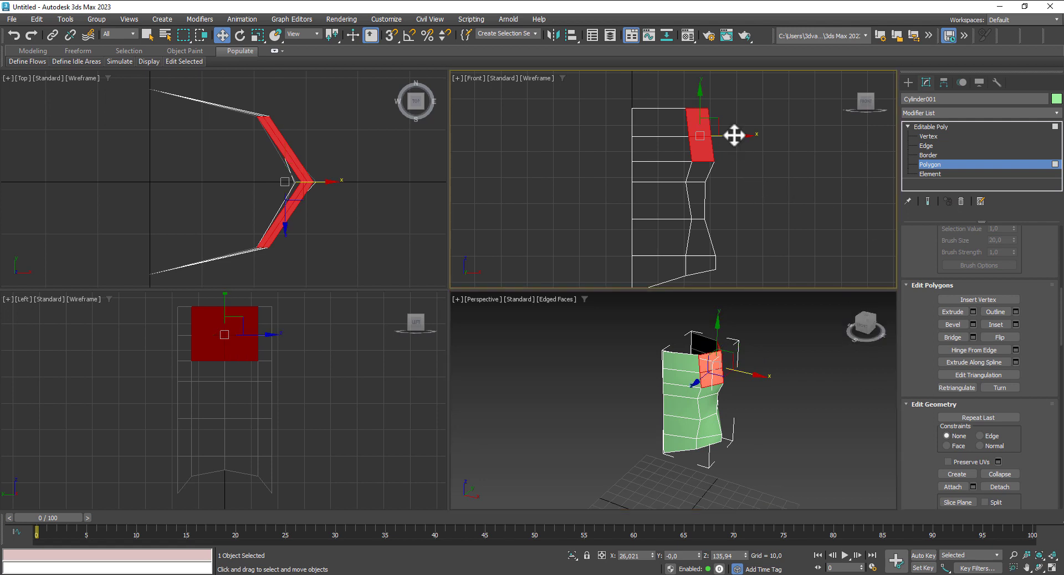
pyautogui.moveTo(715, 119); pyautogui.dragTo(729, 121)
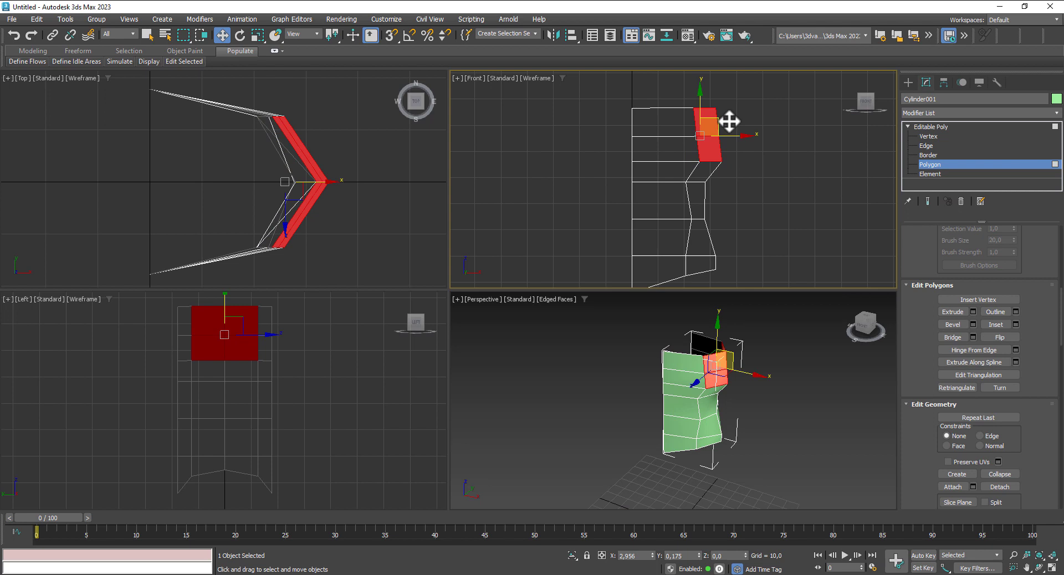
pyautogui.moveTo(729, 122); pyautogui.dragTo(729, 121)
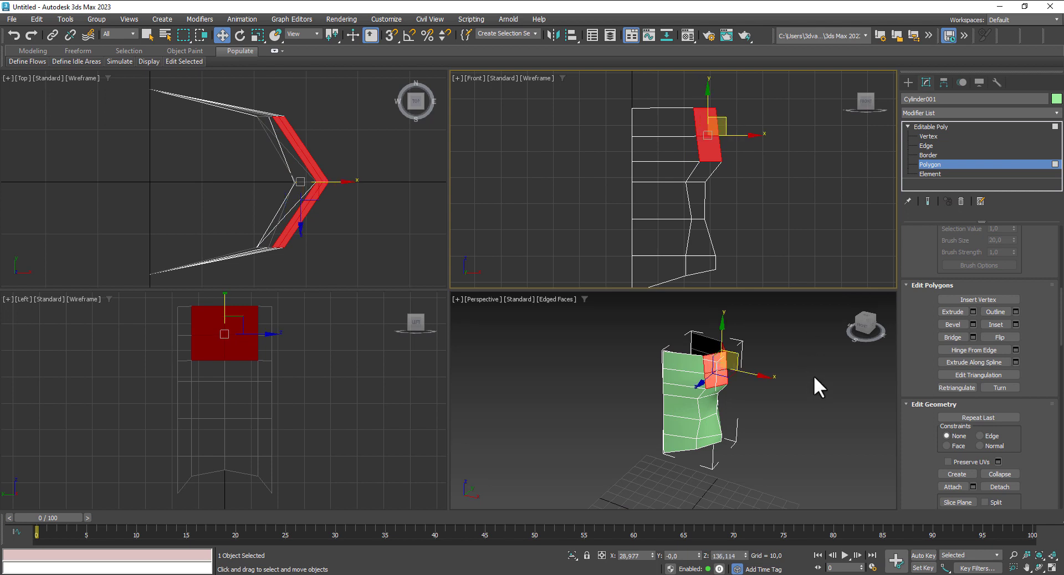
# Step: Flatten the selected faces with Make Planar along X, after trying Z and Y
pyautogui.moveTo(783, 380)
pyautogui.keyDown('alt'); pyautogui.mouseDown(button='middle')
pyautogui.moveTo(828, 350)
pyautogui.moveTo(811, 351)
pyautogui.moveTo(820, 361)
pyautogui.mouseUp(button='middle'); pyautogui.keyUp('alt')
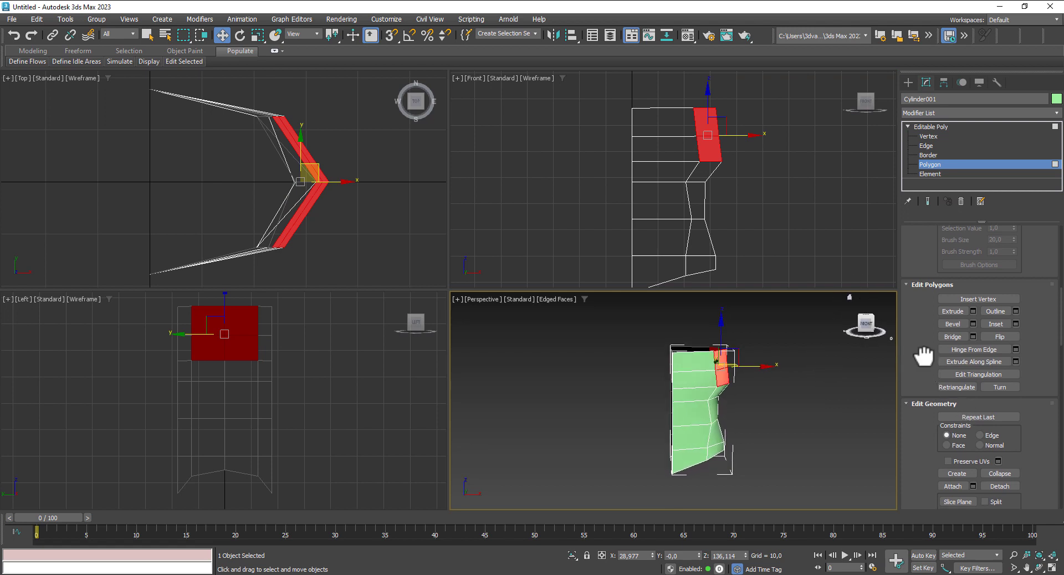
pyautogui.scroll(-3, 921, 352)
pyautogui.scroll(-3, 974, 373)
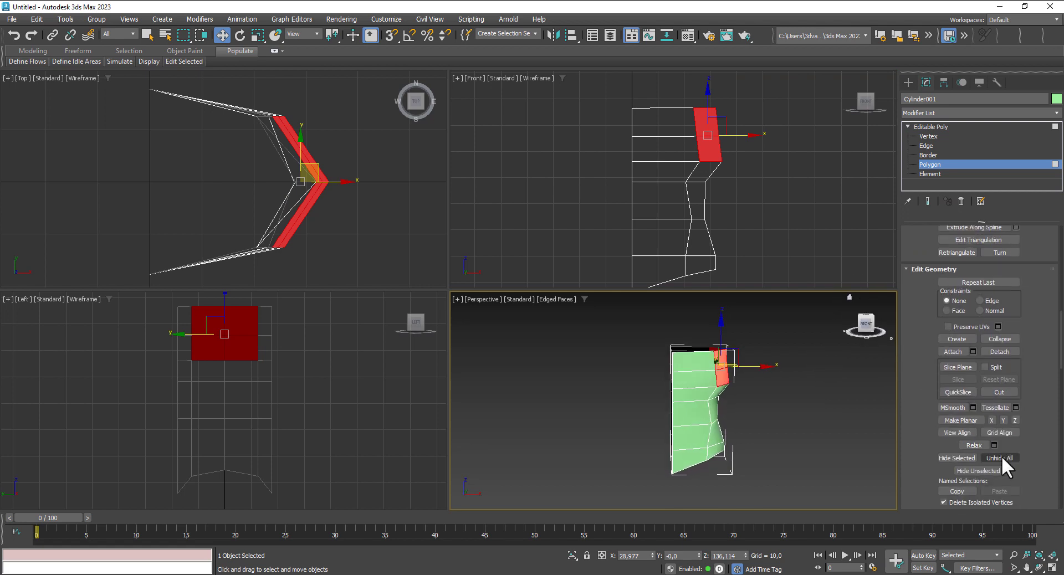
pyautogui.click(1014, 419)
pyautogui.hotkey('ctrl', 'z')
pyautogui.click(1003, 420)
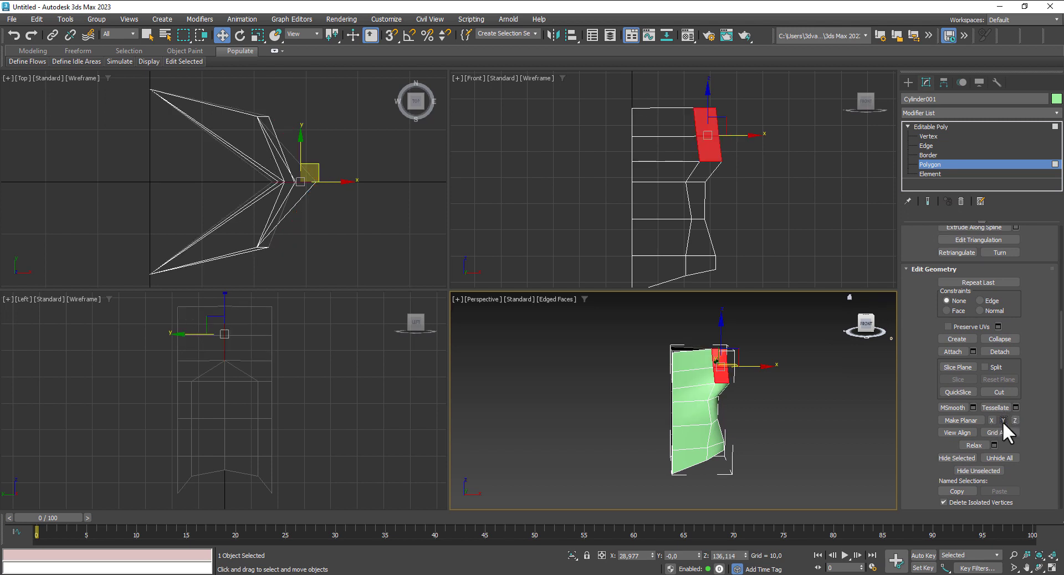
pyautogui.keyDown('alt'); pyautogui.moveTo(814, 420); pyautogui.dragTo(806, 464, button='middle'); pyautogui.keyUp('alt')
pyautogui.click(992, 421)
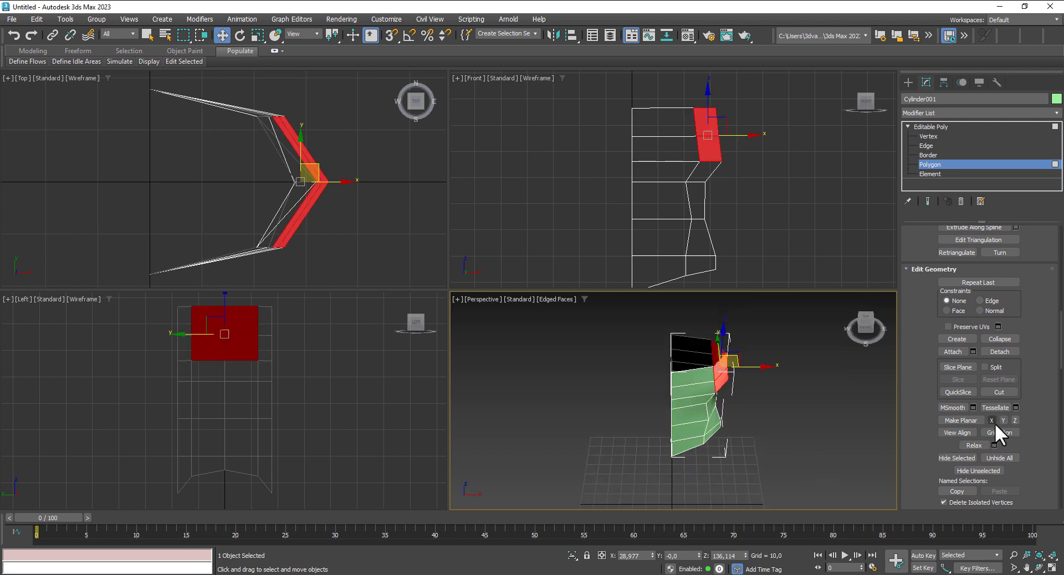
pyautogui.click(992, 420)
# Step: Push the flattened faces further right in the straight front view
pyautogui.keyDown('alt'); pyautogui.moveTo(789, 420); pyautogui.dragTo(806, 301, button='middle'); pyautogui.keyUp('alt')
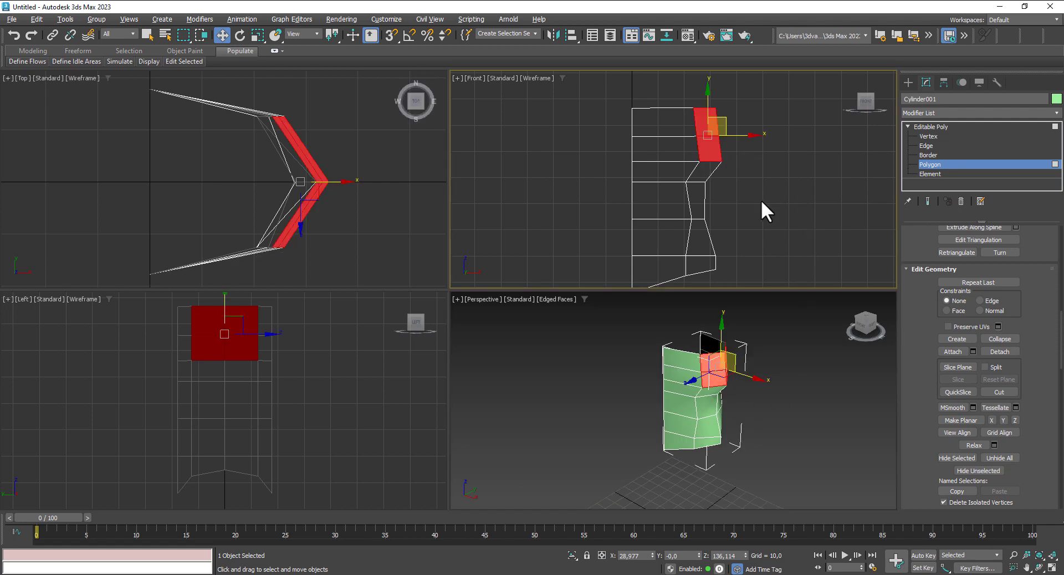
pyautogui.moveTo(760, 200)
pyautogui.keyDown('alt'); pyautogui.mouseDown(button='middle')
pyautogui.moveTo(806, 194)
pyautogui.moveTo(767, 195)
pyautogui.mouseUp(button='middle'); pyautogui.keyUp('alt')
pyautogui.press('f')
pyautogui.moveTo(725, 121); pyautogui.dragTo(731, 122)
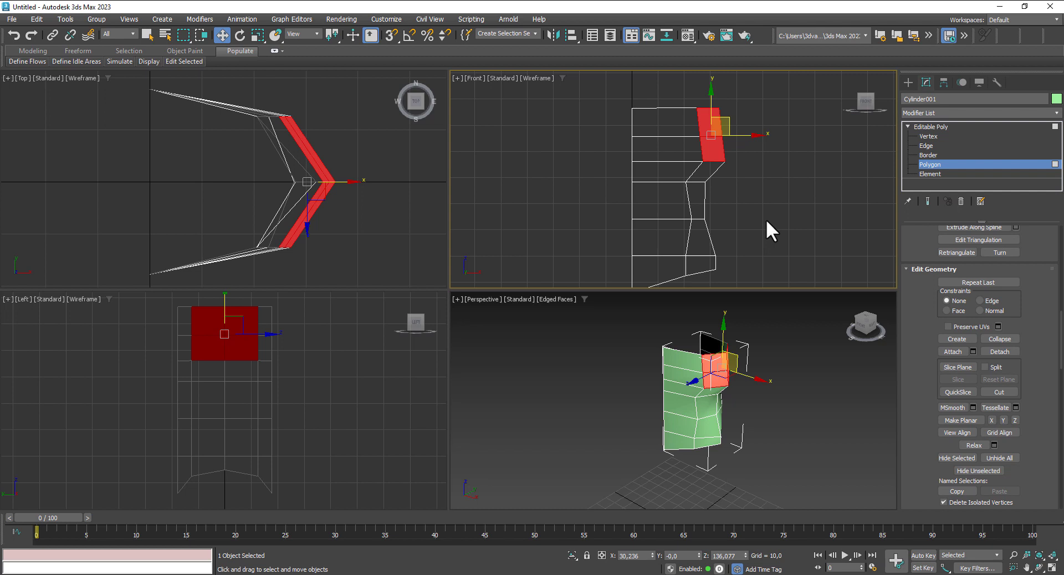
pyautogui.click(926, 145)
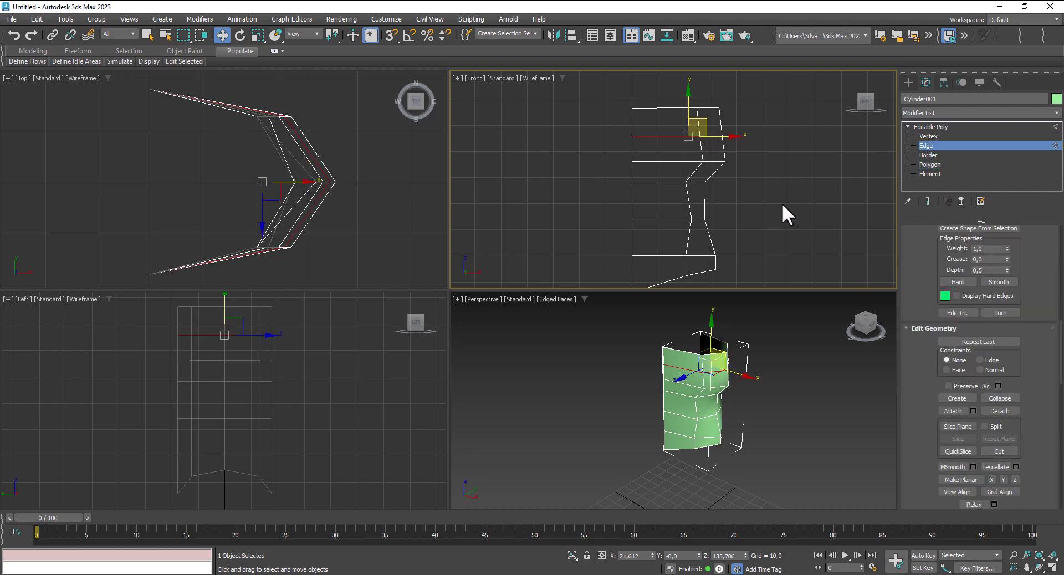
# Step: Connect the left ring of horizontal edges to add a new vertical edge loop
pyautogui.moveTo(778, 205); pyautogui.dragTo(792, 176, button='middle')
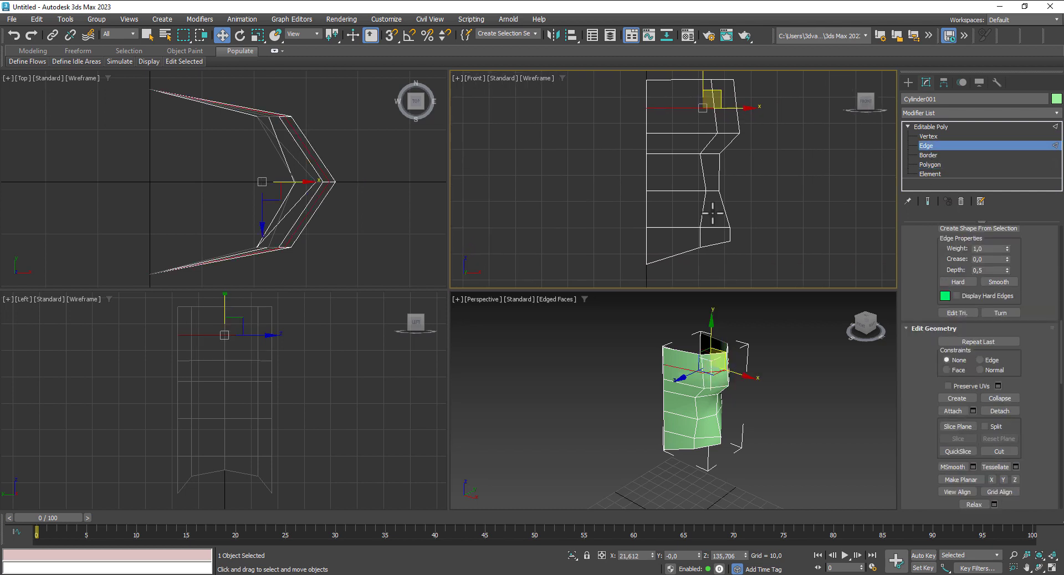
pyautogui.keyDown('shift'); pyautogui.click(679, 71); pyautogui.keyUp('shift')
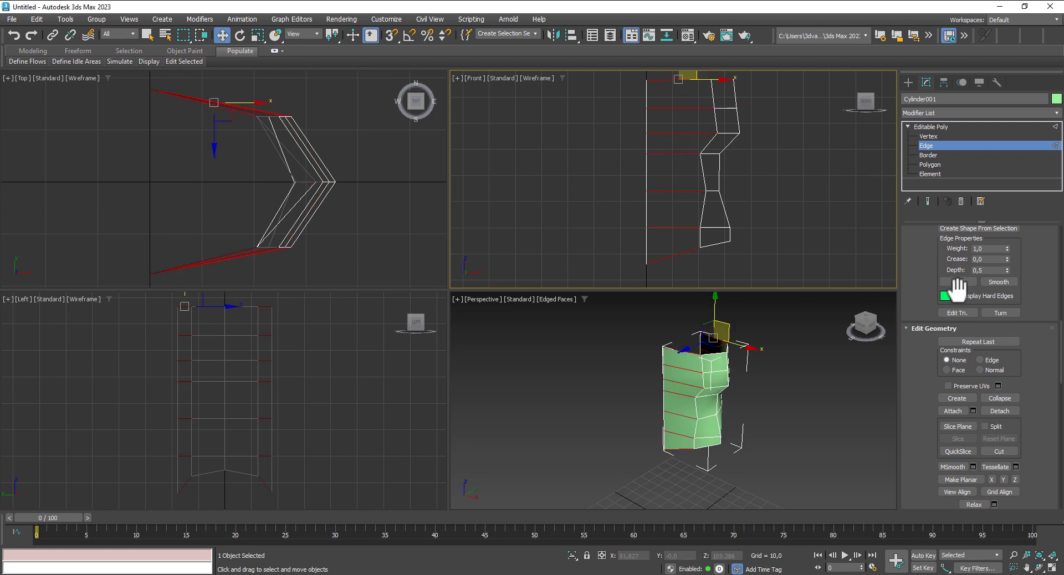
pyautogui.scroll(3, 1034, 395)
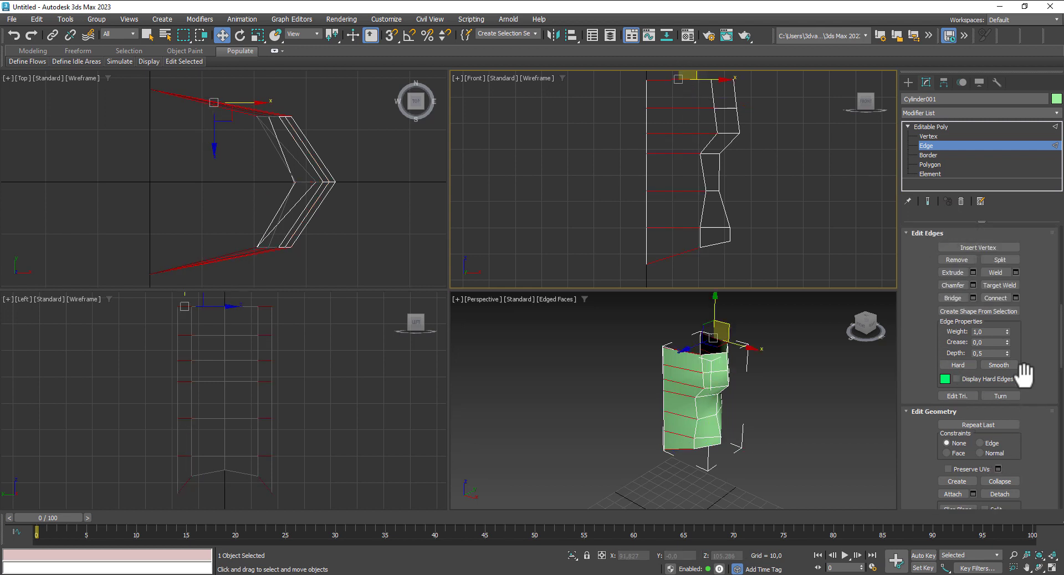
pyautogui.click(1014, 299)
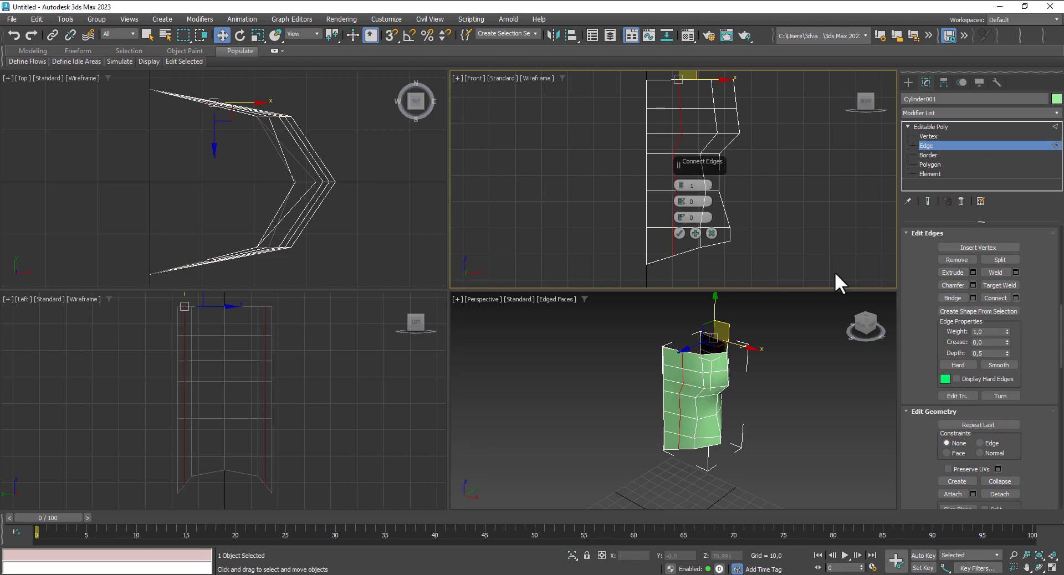
pyautogui.click(679, 234)
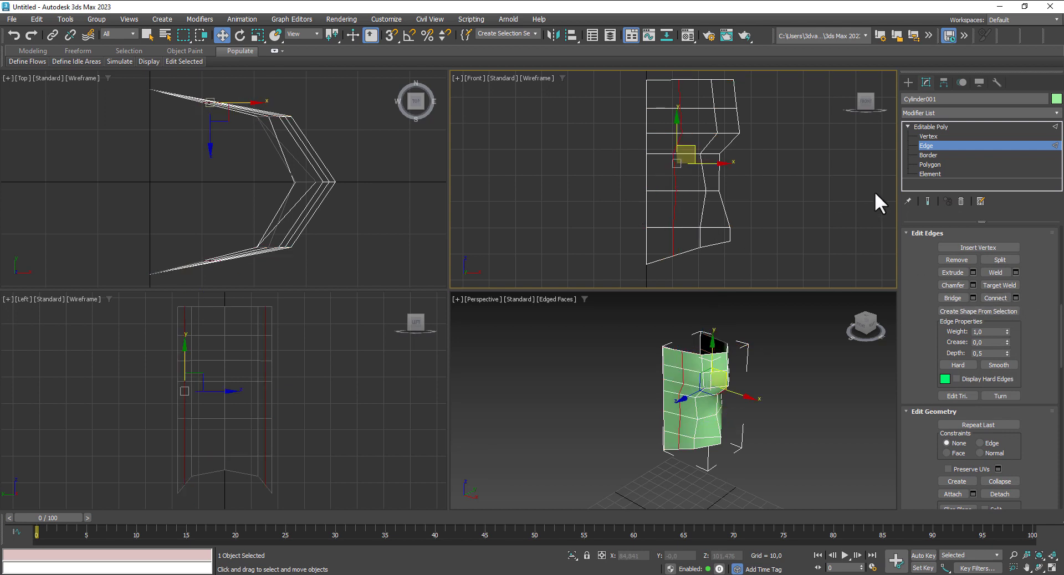
# Step: Raise the two top-row torso vertices slightly in the front view
pyautogui.click(929, 137)
pyautogui.moveTo(715, 103); pyautogui.dragTo(715, 144, button='middle')
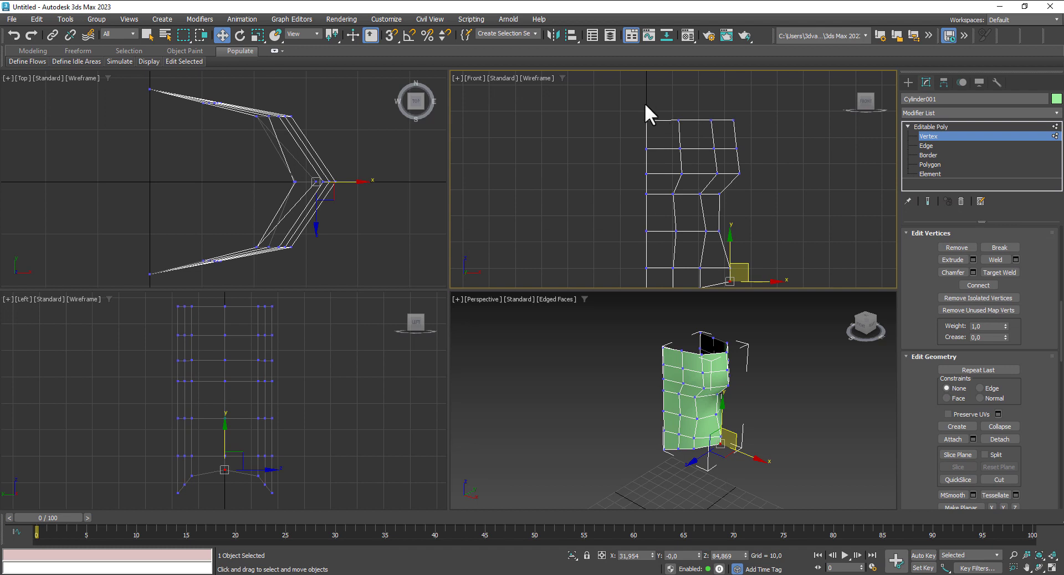
pyautogui.moveTo(637, 104); pyautogui.dragTo(696, 128)
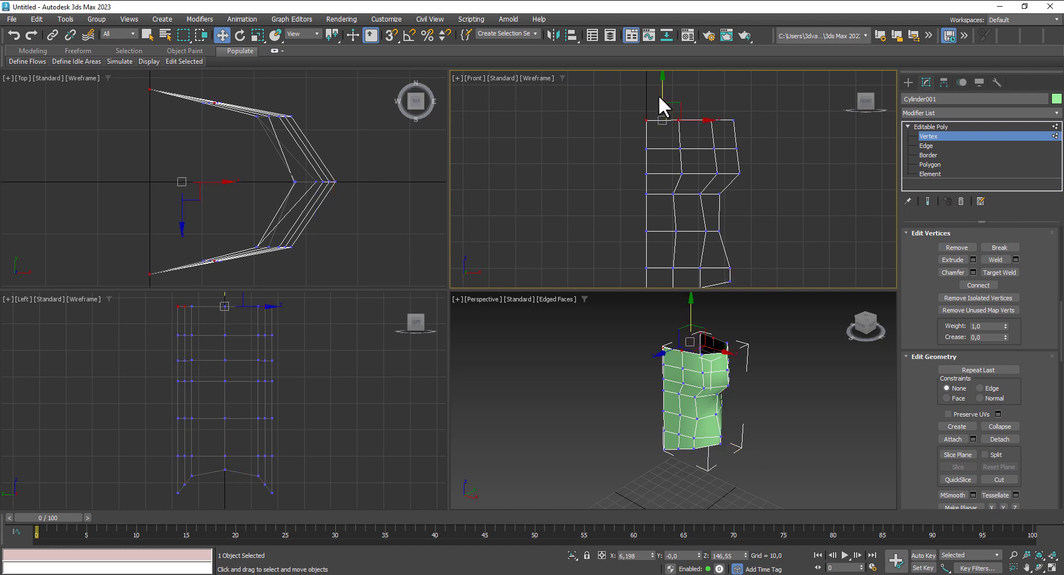
pyautogui.moveTo(663, 94); pyautogui.dragTo(663, 88)
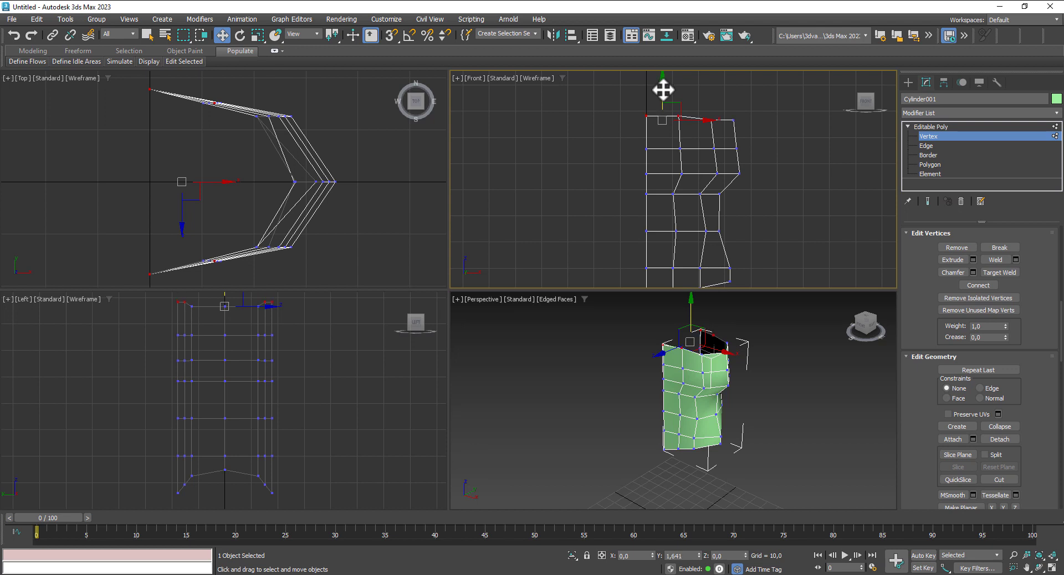
pyautogui.click(719, 132)
pyautogui.moveTo(715, 124)
pyautogui.mouseDown()
pyautogui.moveTo(711, 99)
pyautogui.moveTo(685, 122)
pyautogui.mouseUp()
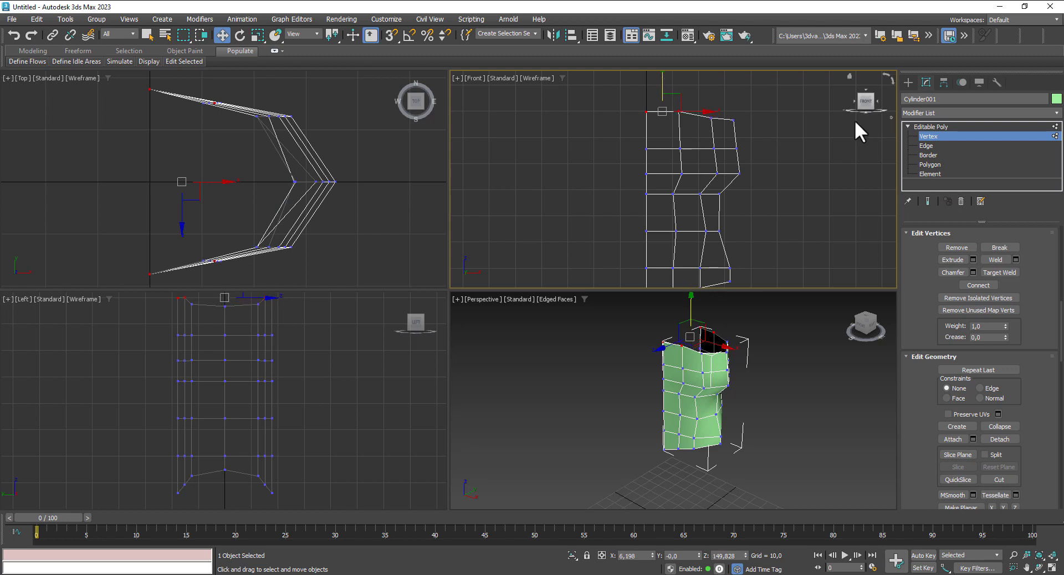
# Step: Add a Symmetry modifier mirroring the half torso across the X axis
pyautogui.click(921, 125)
pyautogui.click(979, 113)
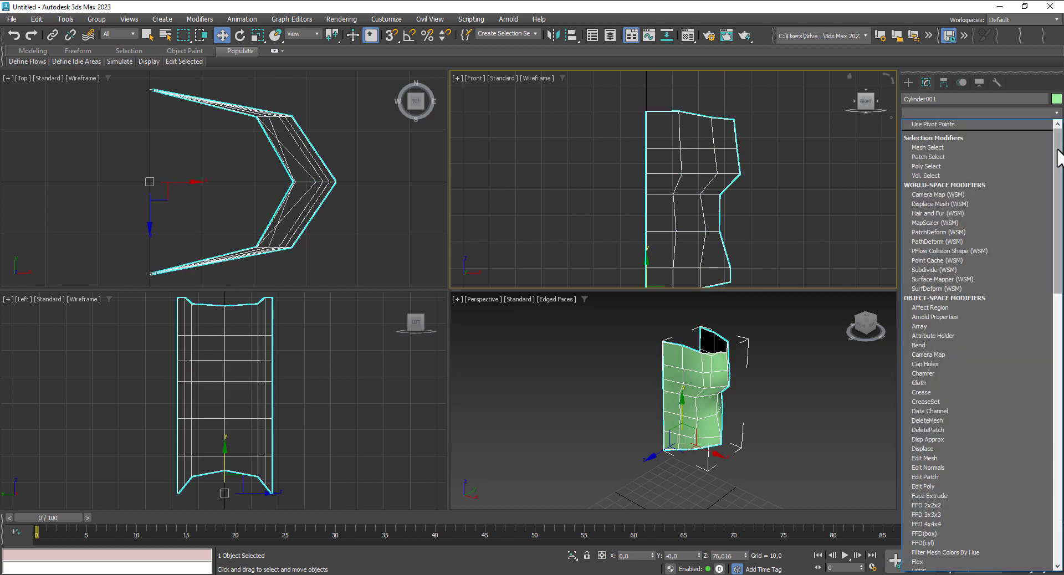
pyautogui.moveTo(1057, 158); pyautogui.dragTo(1047, 308)
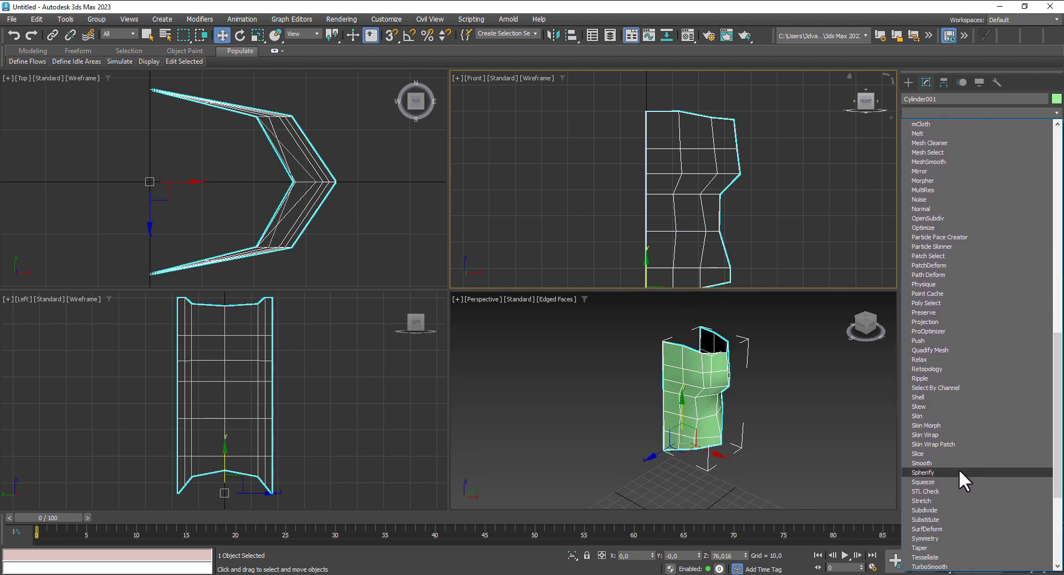
pyautogui.scroll(-4, 958, 469)
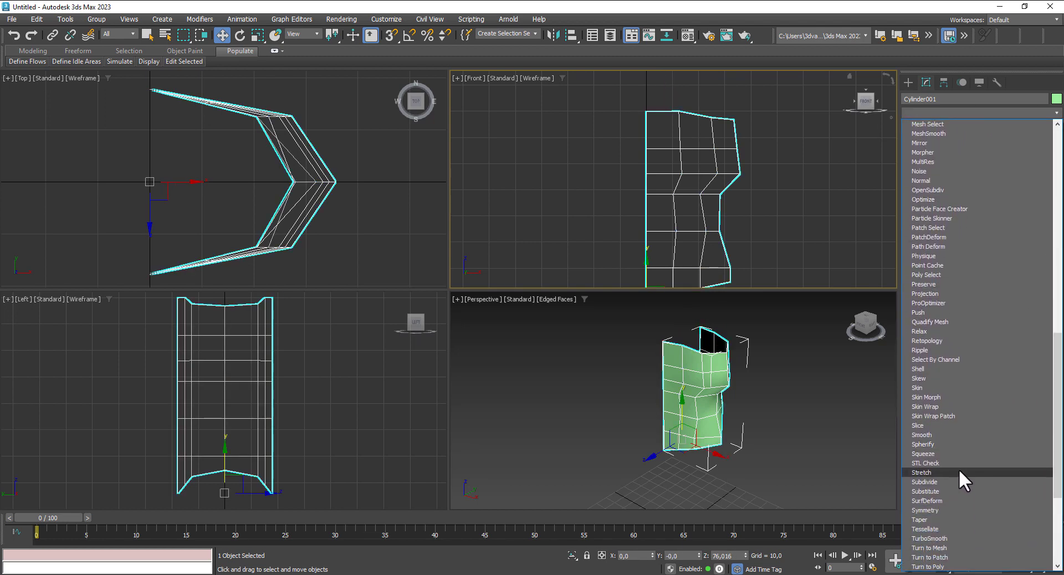
pyautogui.click(953, 509)
pyautogui.click(943, 266)
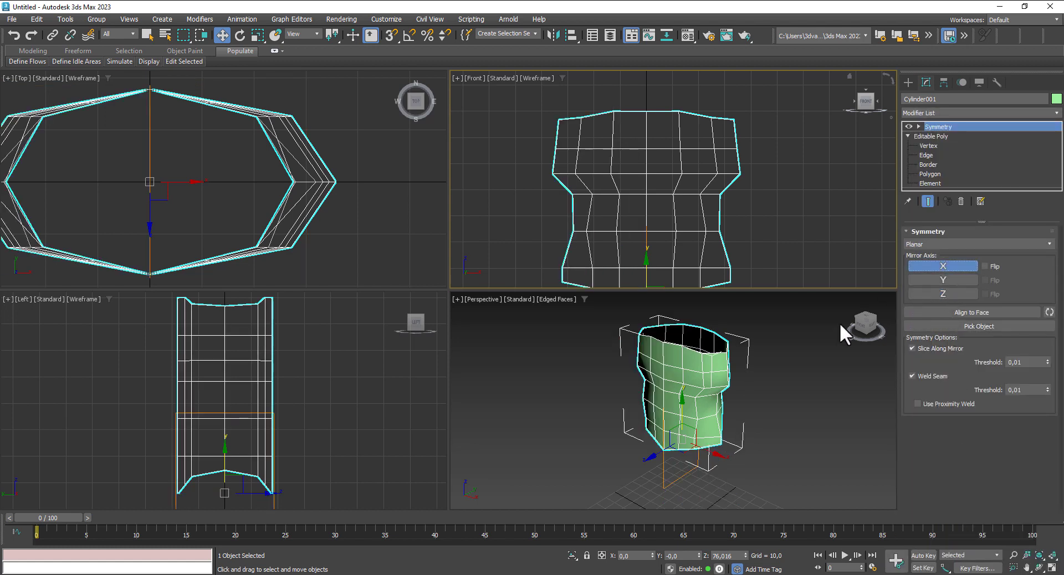
pyautogui.keyDown('alt'); pyautogui.moveTo(793, 404); pyautogui.dragTo(850, 378, button='middle'); pyautogui.keyUp('alt')
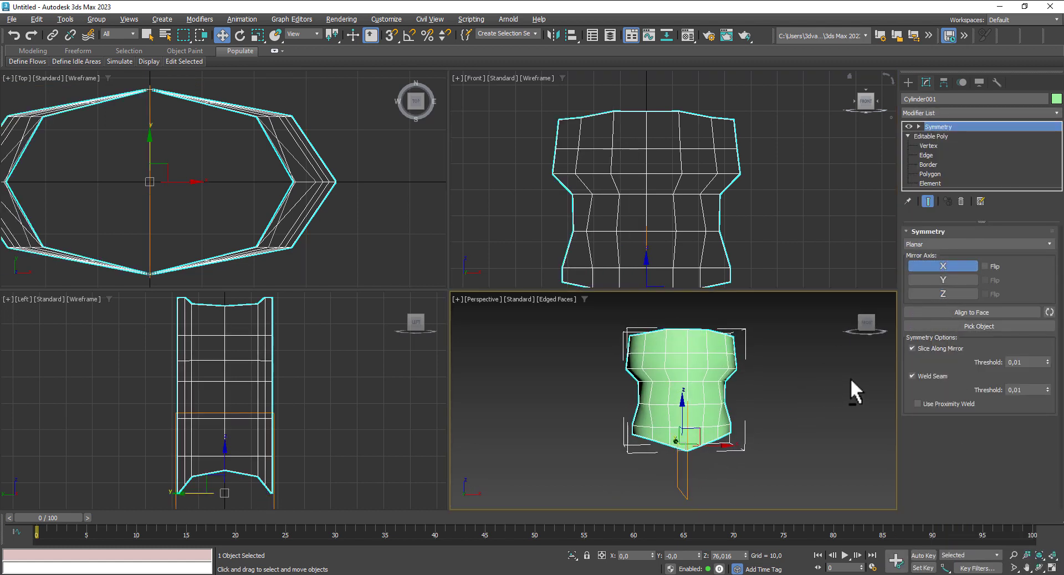
# Step: Add MeshSmooth, switch its display off, and return to Editable Poly vertex editing
pyautogui.click(964, 112)
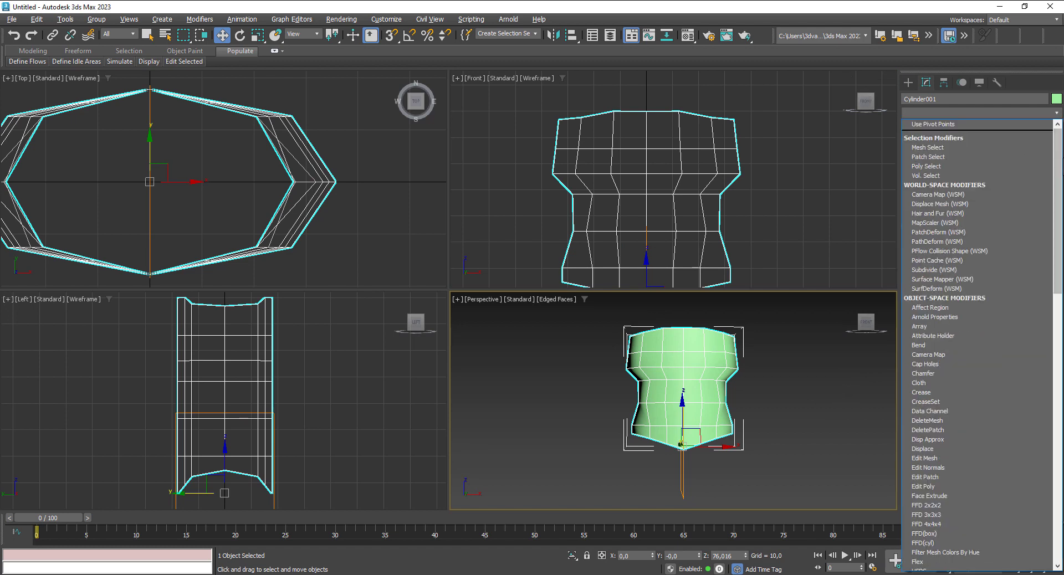
pyautogui.moveTo(1050, 200); pyautogui.dragTo(1052, 263)
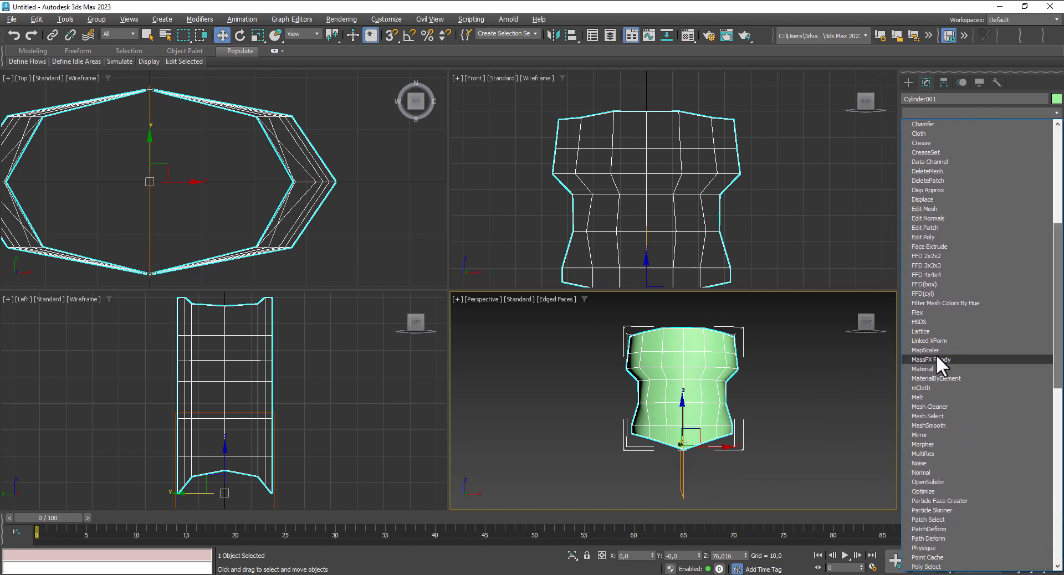
pyautogui.click(938, 424)
pyautogui.moveTo(802, 401)
pyautogui.keyDown('alt'); pyautogui.mouseDown(button='middle')
pyautogui.moveTo(783, 422)
pyautogui.moveTo(829, 397)
pyautogui.moveTo(816, 417)
pyautogui.moveTo(818, 400)
pyautogui.mouseUp(button='middle'); pyautogui.keyUp('alt')
pyautogui.click(908, 126)
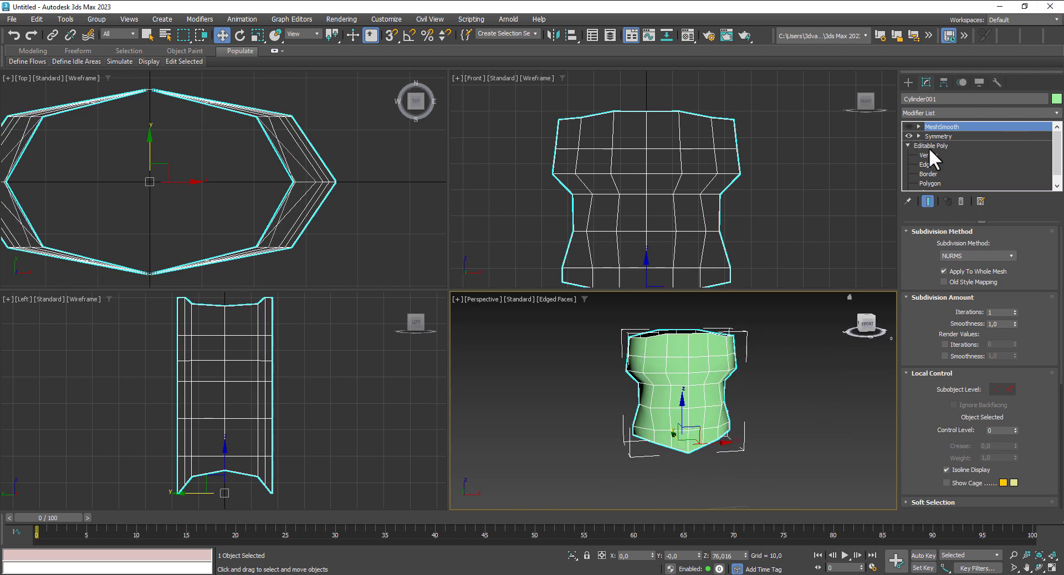
pyautogui.click(928, 156)
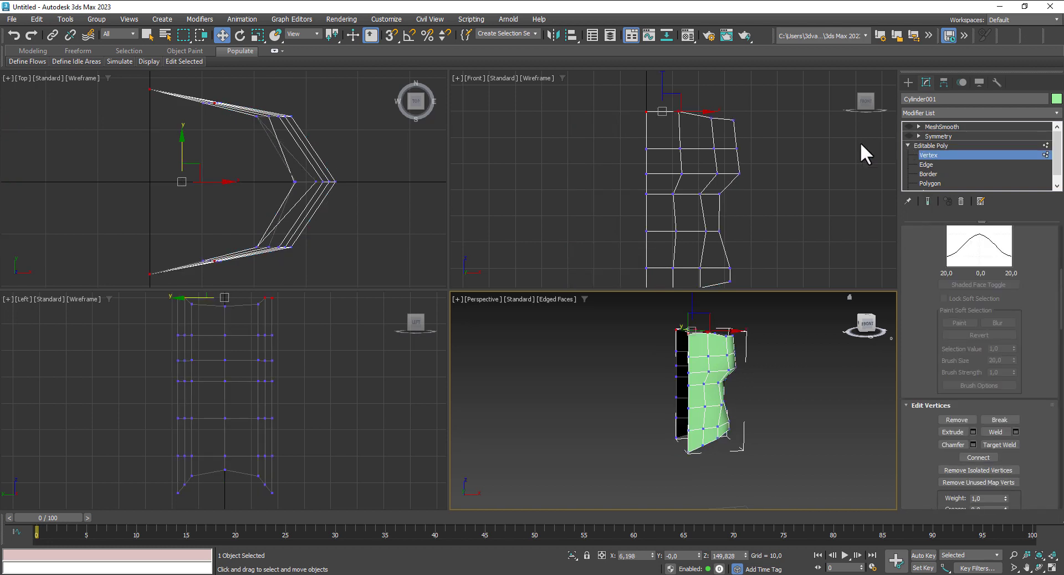
# Step: Select and adjust the torso's right-edge and bottom-right corner vertices in the front view
pyautogui.click(775, 188)
pyautogui.moveTo(727, 166)
pyautogui.mouseDown()
pyautogui.moveTo(750, 177)
pyautogui.moveTo(741, 176)
pyautogui.mouseUp()
pyautogui.moveTo(742, 237); pyautogui.dragTo(720, 191)
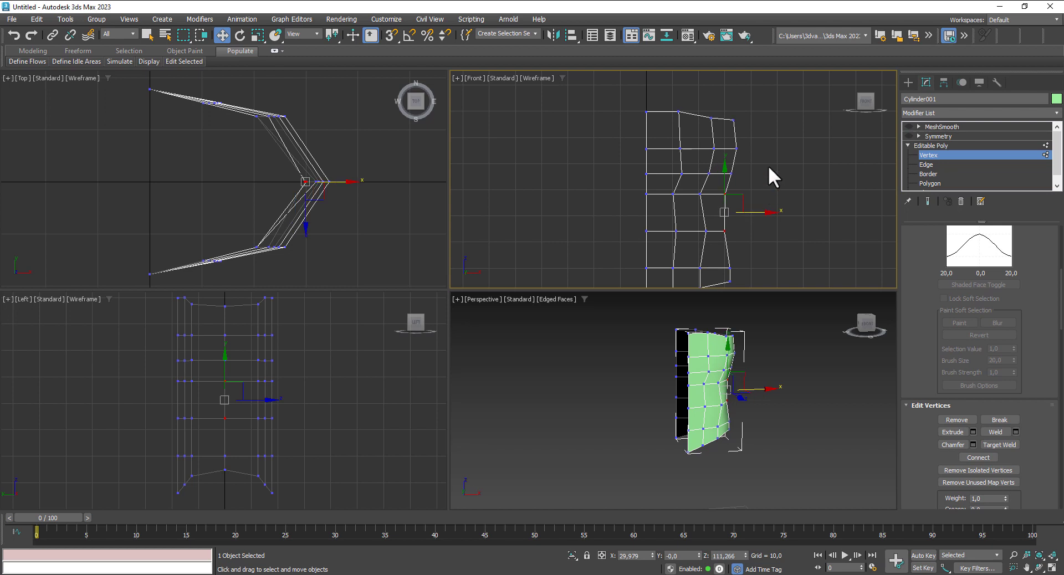
pyautogui.click(749, 176)
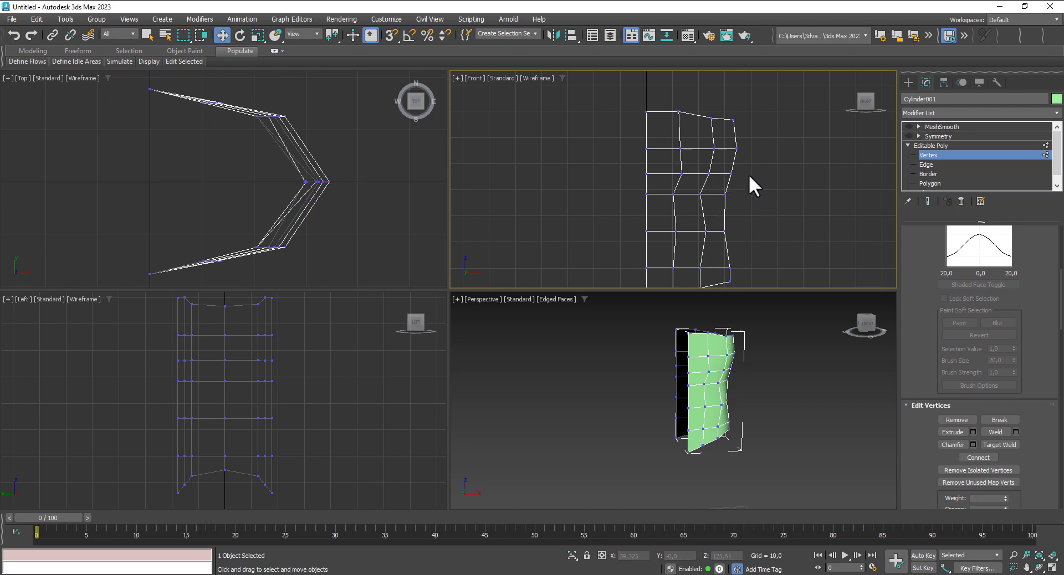
pyautogui.click(733, 146)
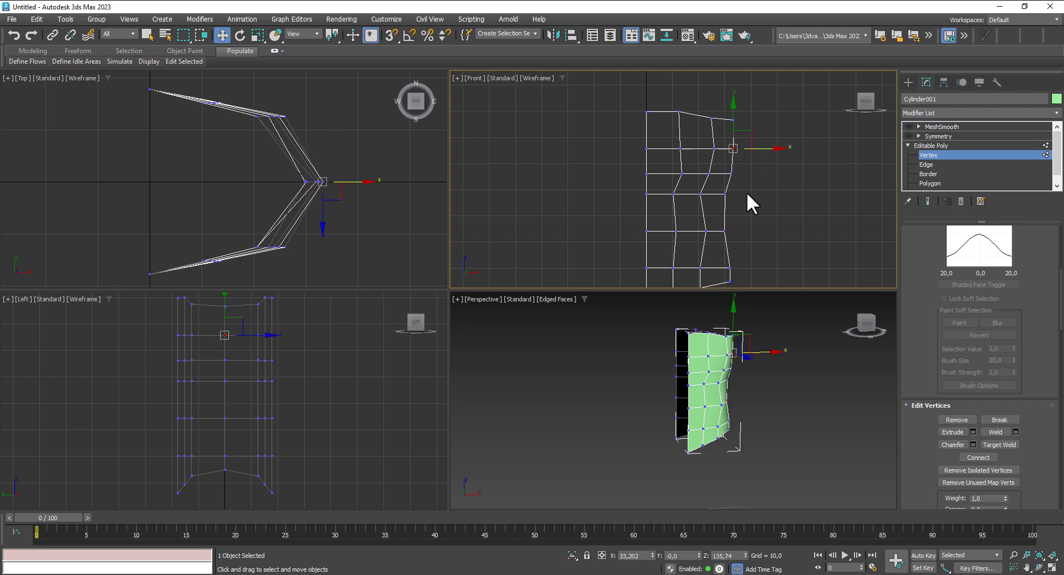
pyautogui.moveTo(748, 237); pyautogui.dragTo(738, 222, button='middle')
pyautogui.moveTo(746, 274); pyautogui.dragTo(720, 244)
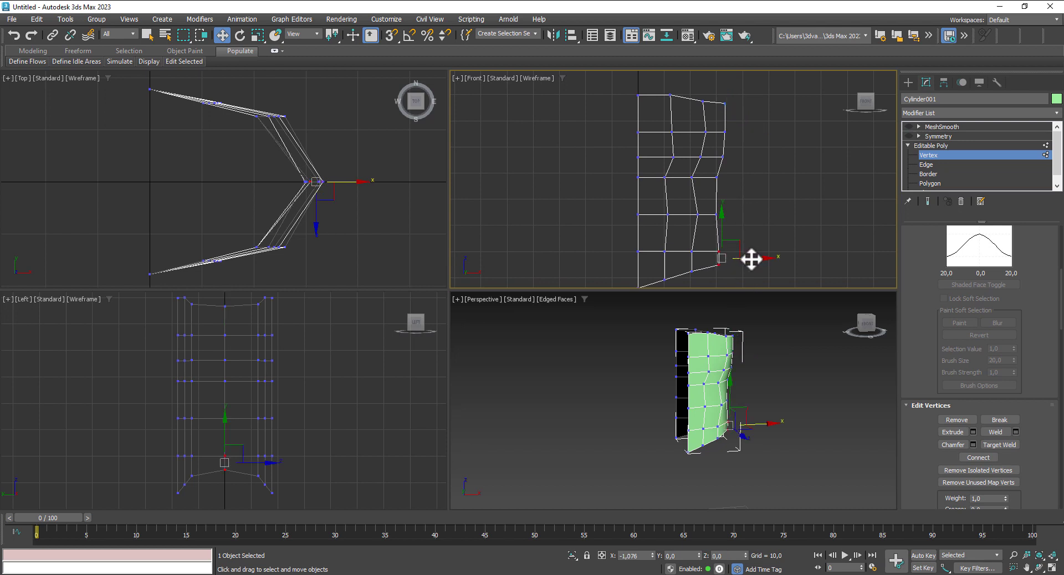
pyautogui.keyDown('alt'); pyautogui.moveTo(759, 369); pyautogui.dragTo(699, 359, button='middle'); pyautogui.keyUp('alt')
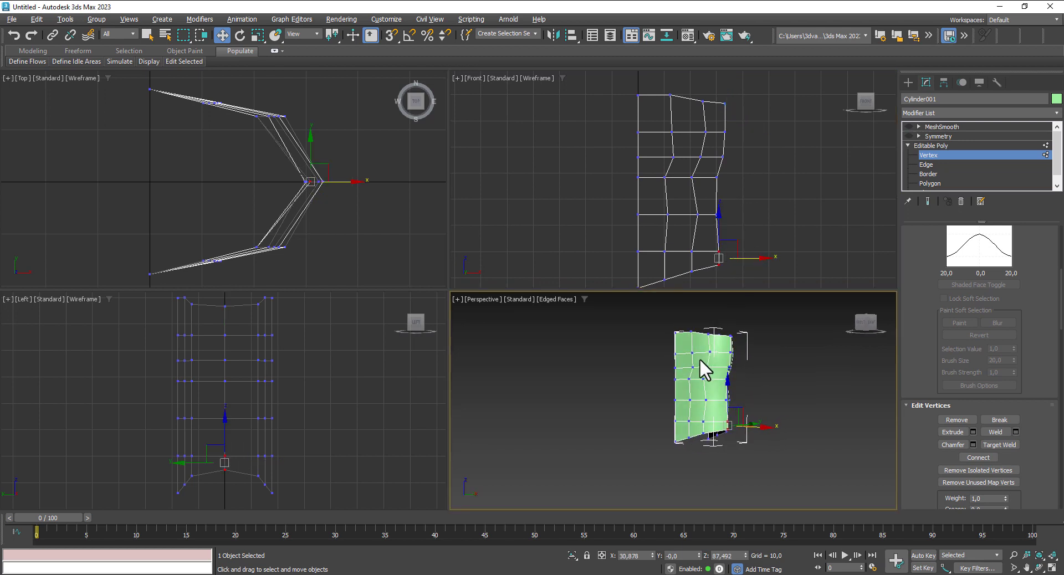
pyautogui.moveTo(273, 364); pyautogui.dragTo(302, 359, button='middle')
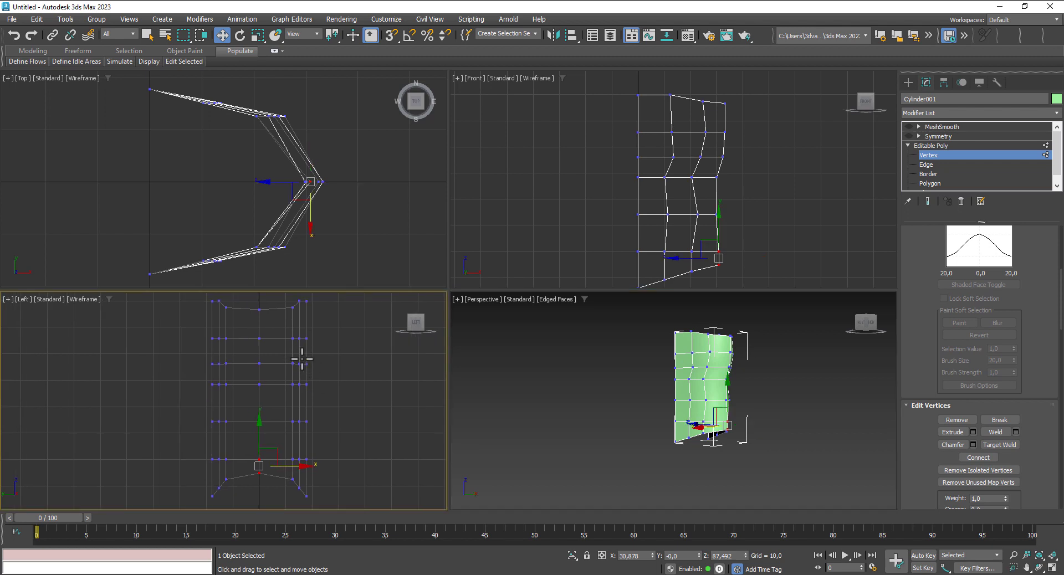
pyautogui.press('F3')
pyautogui.press('F3')
pyautogui.moveTo(373, 394); pyautogui.dragTo(363, 393, button='middle')
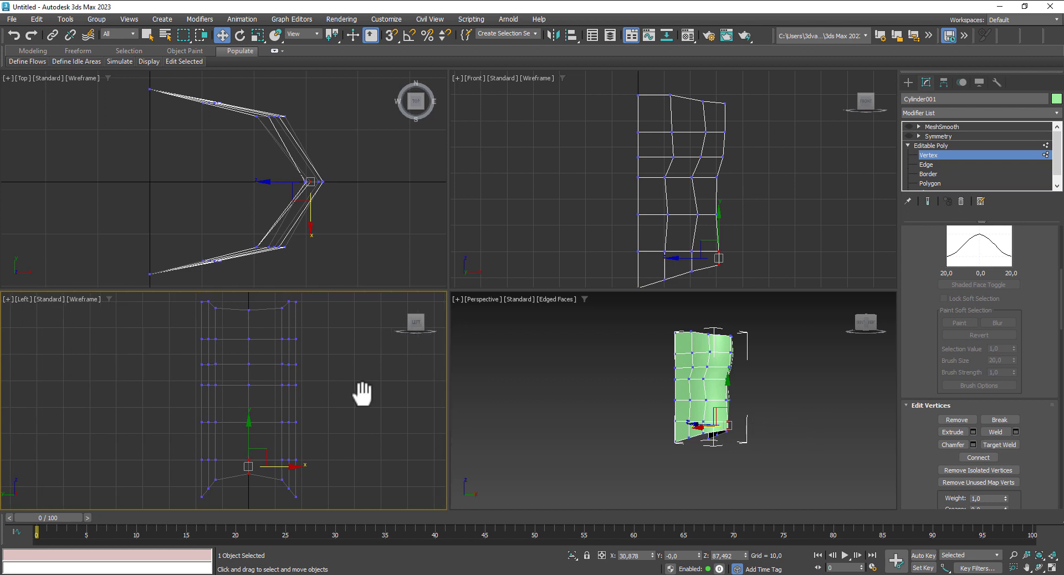
# Step: Change the lower-left viewport to a Right view with shaded faces and edges
pyautogui.press('r')
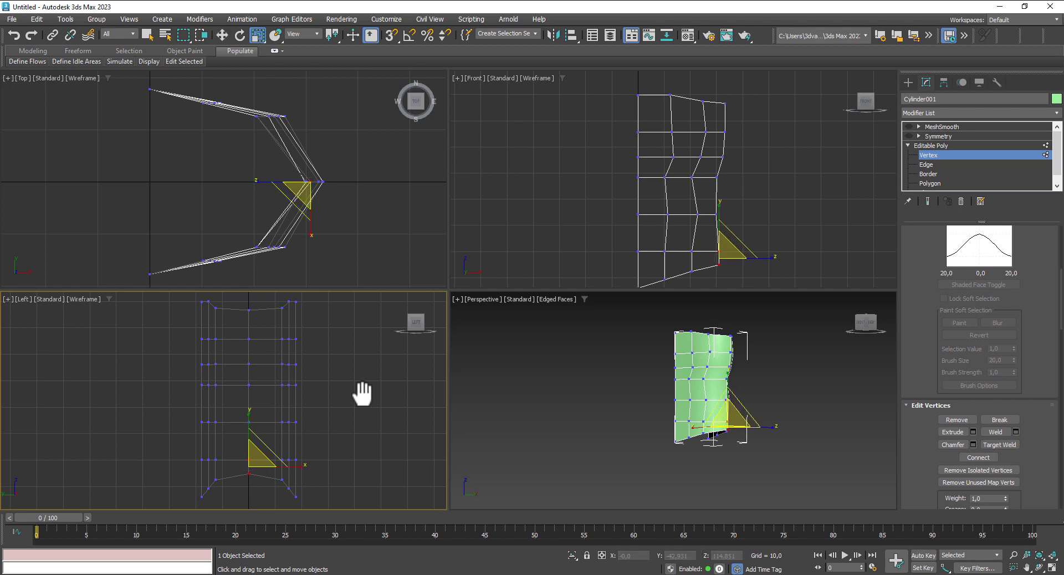
pyautogui.click(367, 393)
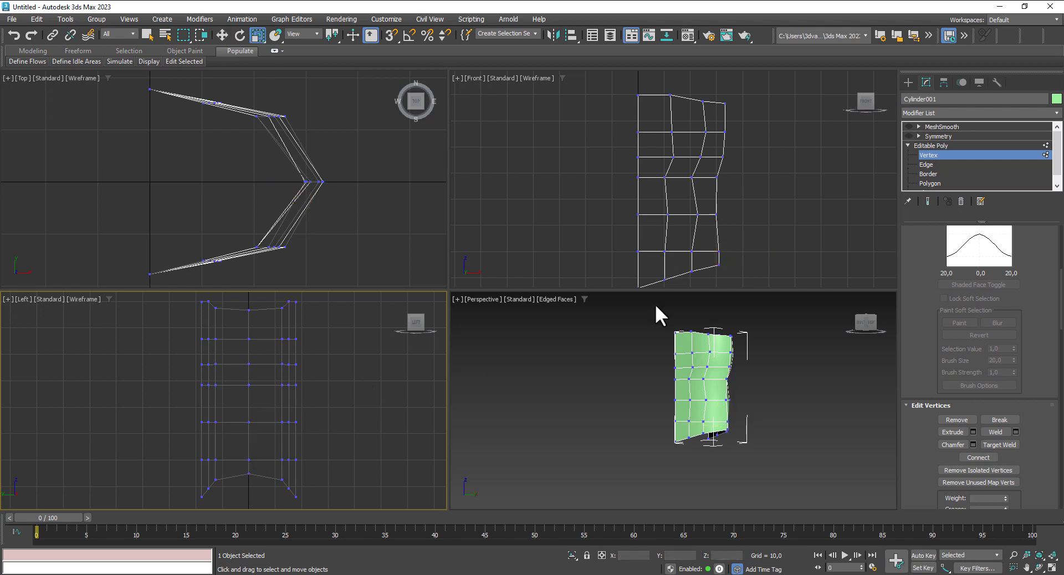
pyautogui.click(22, 298)
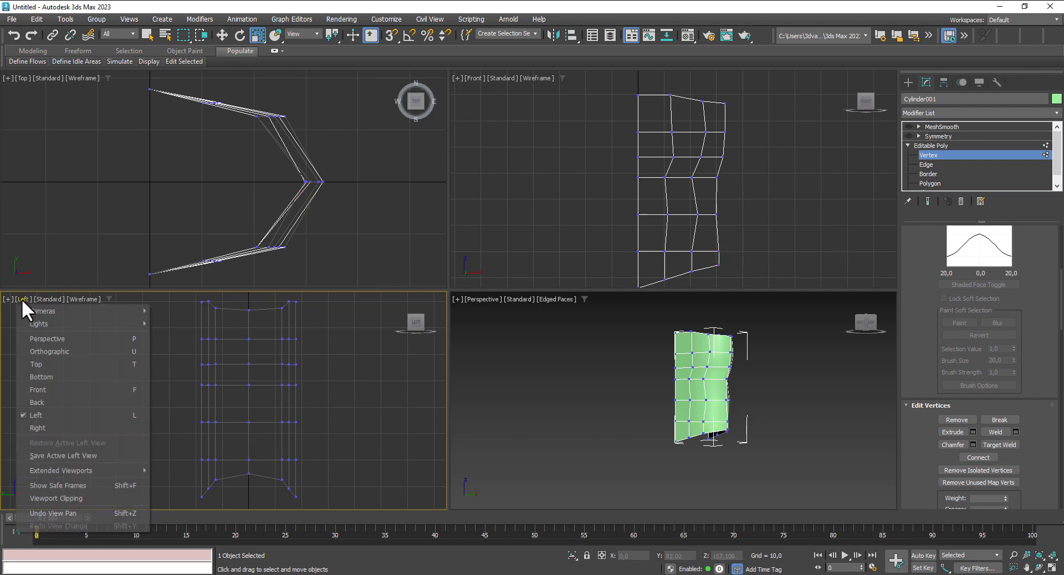
pyautogui.click(61, 428)
pyautogui.moveTo(294, 414); pyautogui.dragTo(303, 417, button='middle')
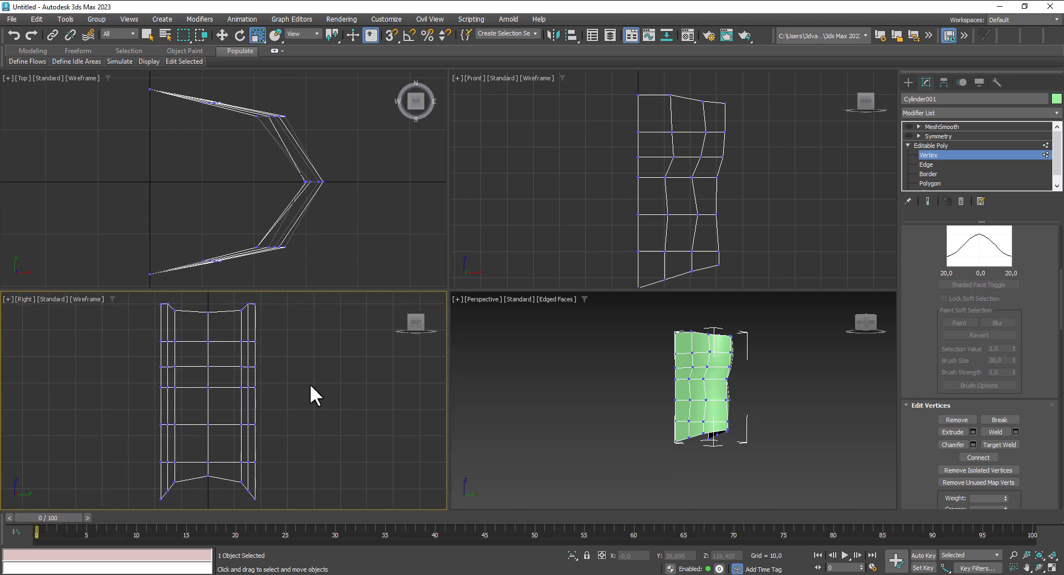
pyautogui.press('F3')
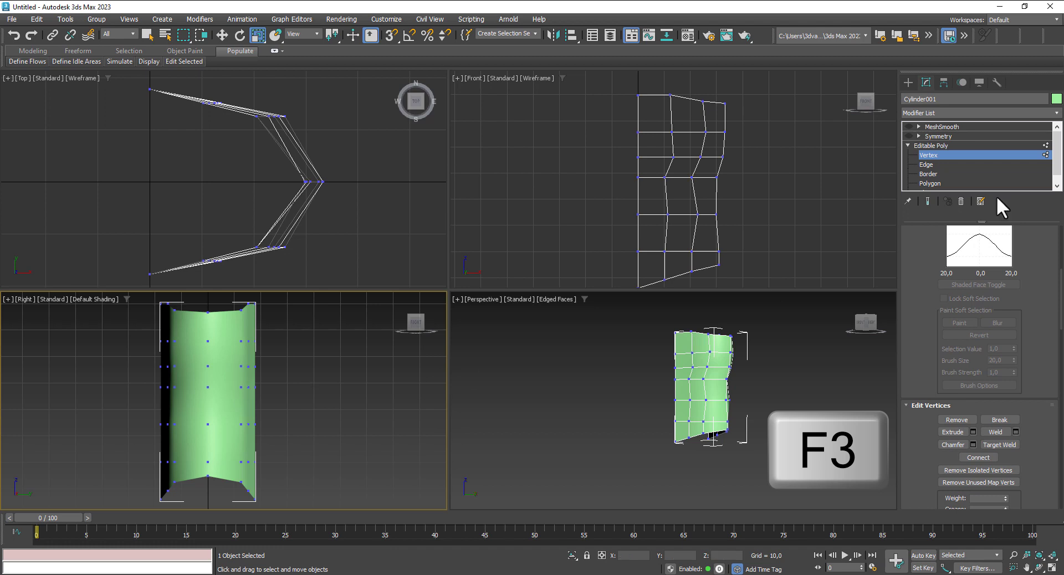
pyautogui.press('F4')
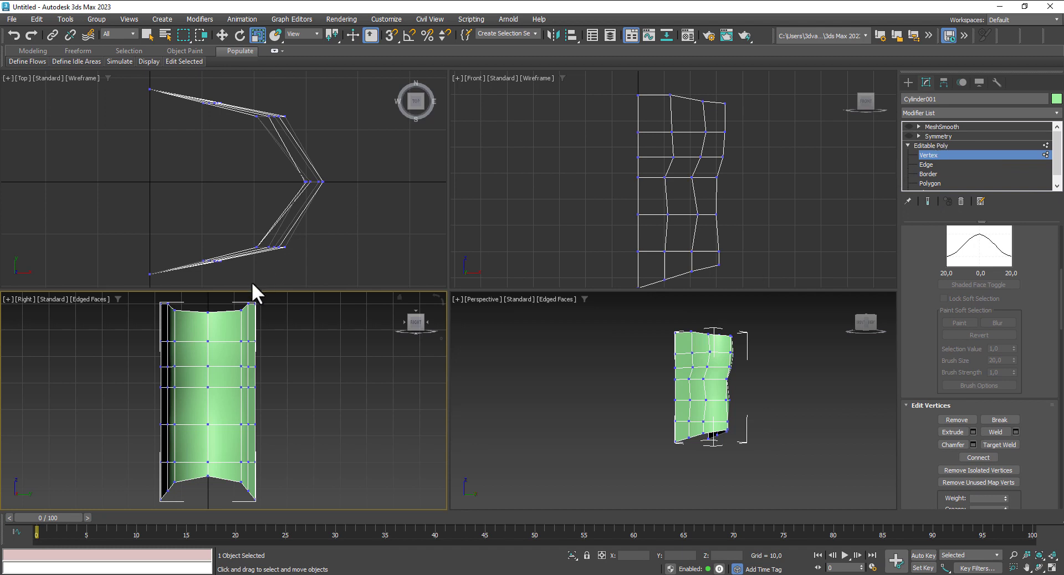
pyautogui.moveTo(297, 361); pyautogui.dragTo(324, 376, button='middle')
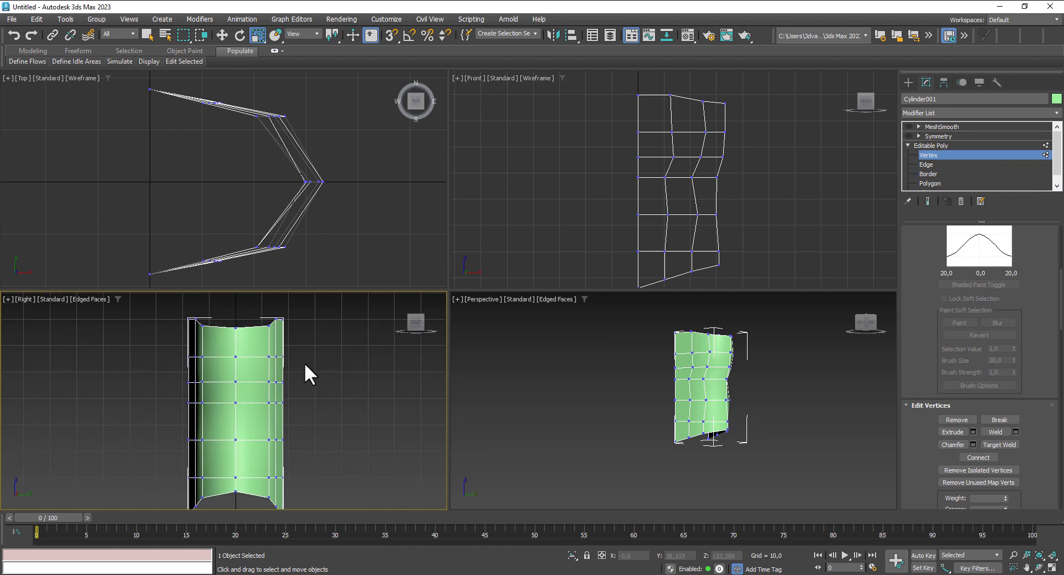
pyautogui.moveTo(158, 405); pyautogui.dragTo(168, 394, button='middle')
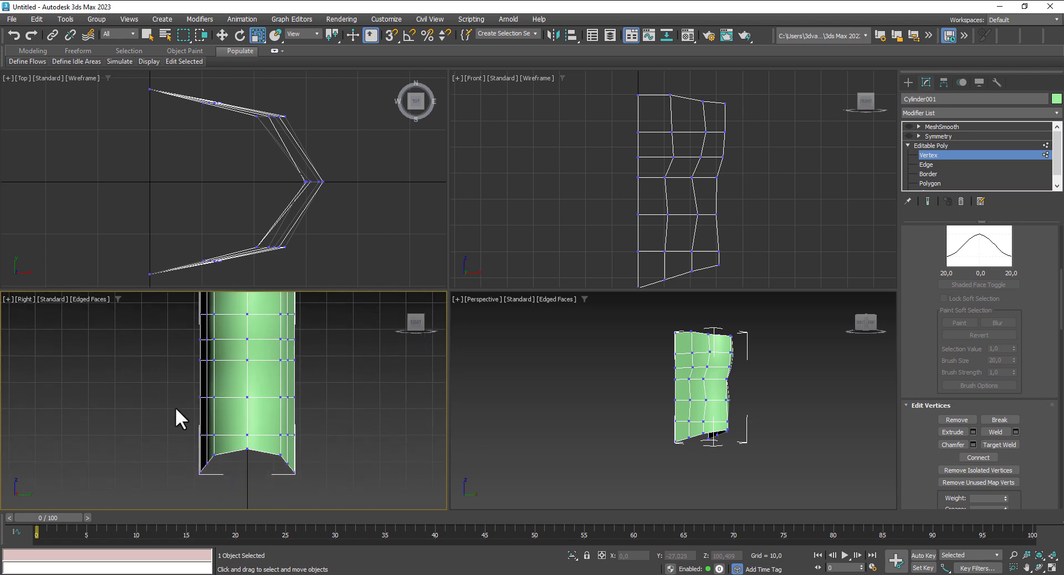
# Step: Push the torso's left-edge vertices outward along the width in the Right view
pyautogui.moveTo(191, 397); pyautogui.dragTo(217, 416)
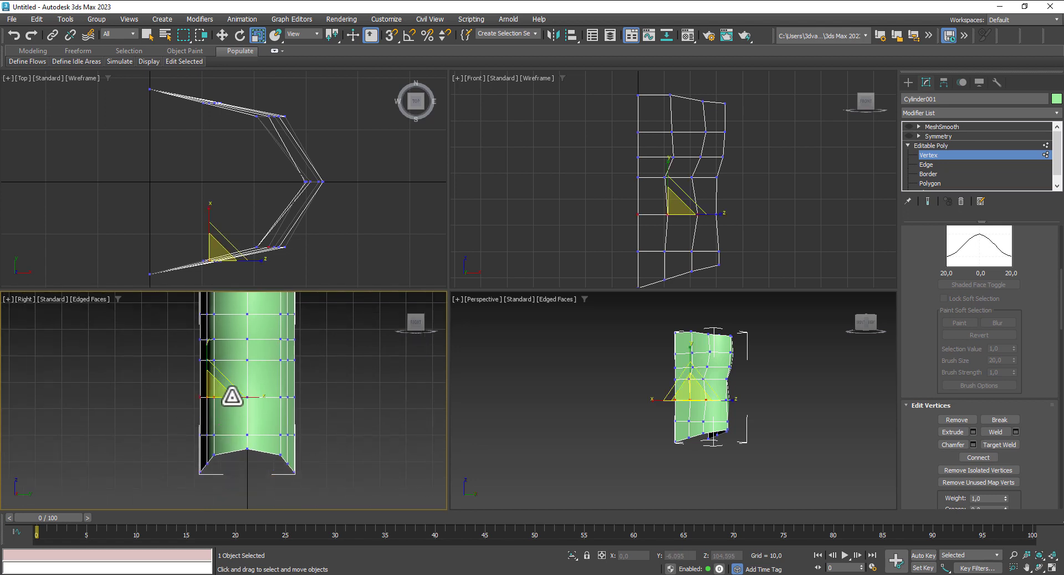
pyautogui.click(221, 31)
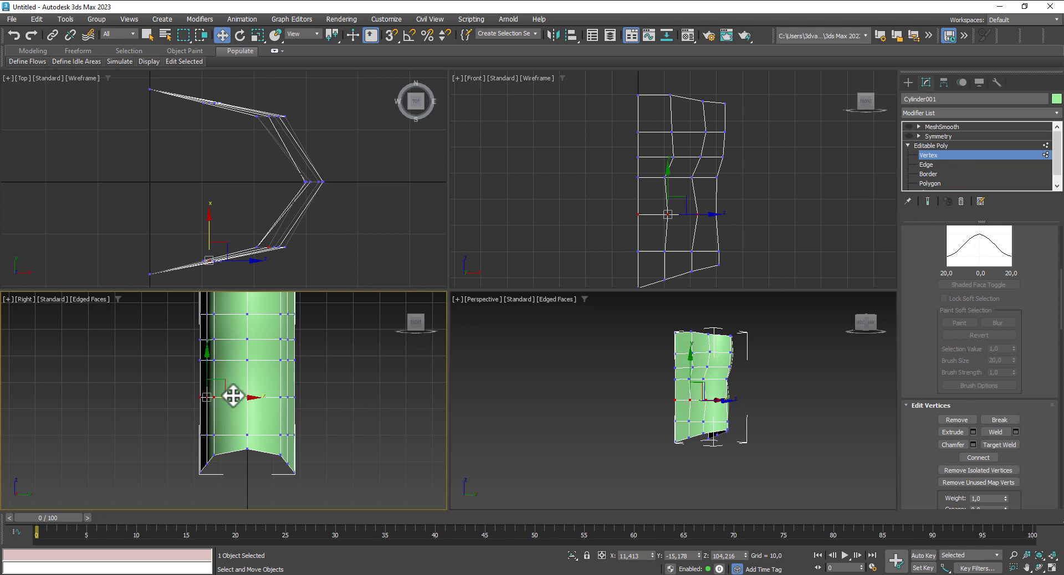
pyautogui.moveTo(233, 394); pyautogui.dragTo(212, 394)
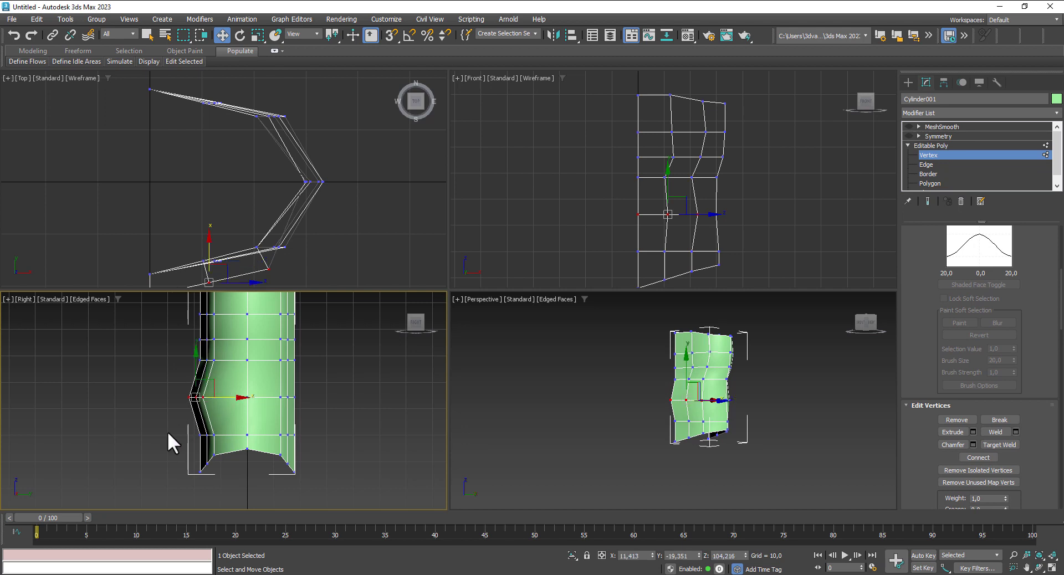
pyautogui.click(201, 435)
pyautogui.moveTo(226, 435); pyautogui.dragTo(217, 435)
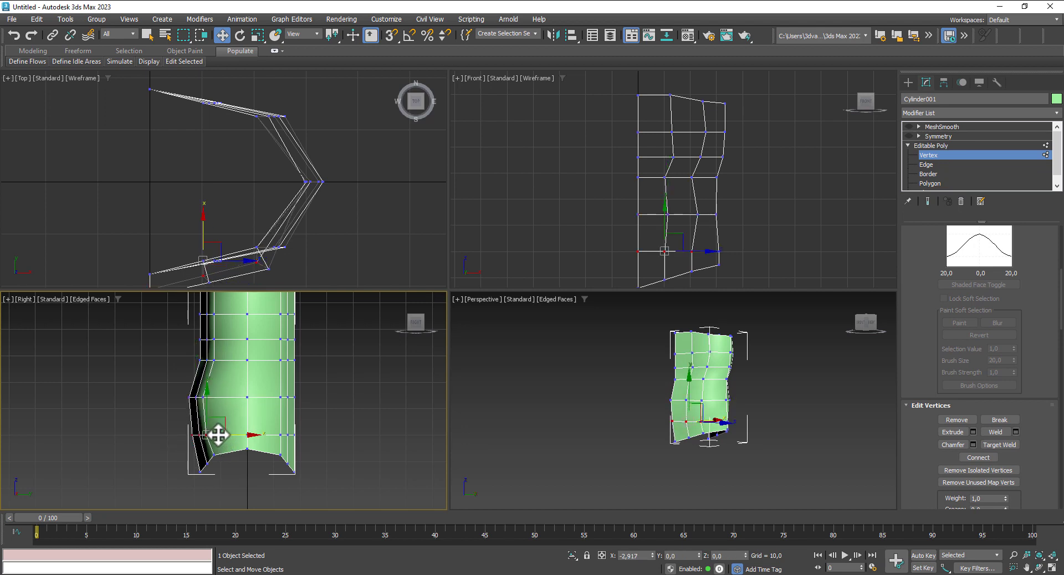
pyautogui.moveTo(280, 432); pyautogui.dragTo(337, 447, button='middle')
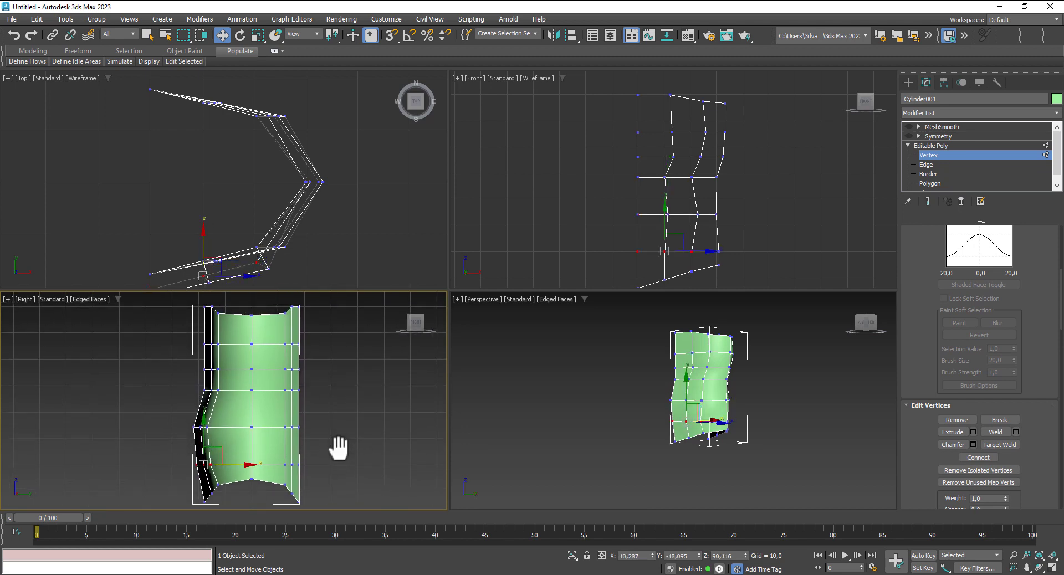
pyautogui.moveTo(204, 439); pyautogui.dragTo(253, 389, button='middle')
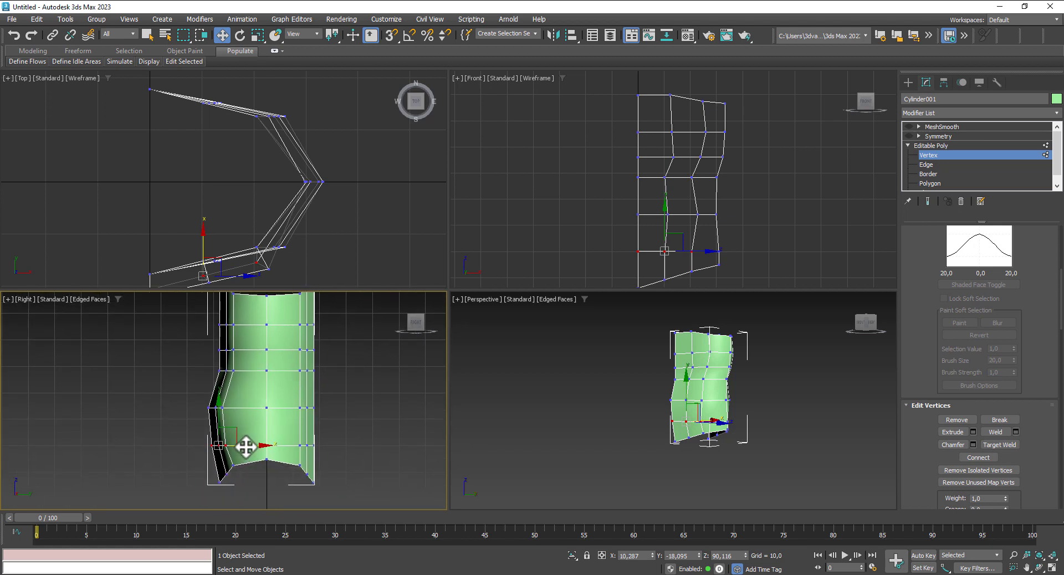
pyautogui.moveTo(244, 447); pyautogui.dragTo(235, 447)
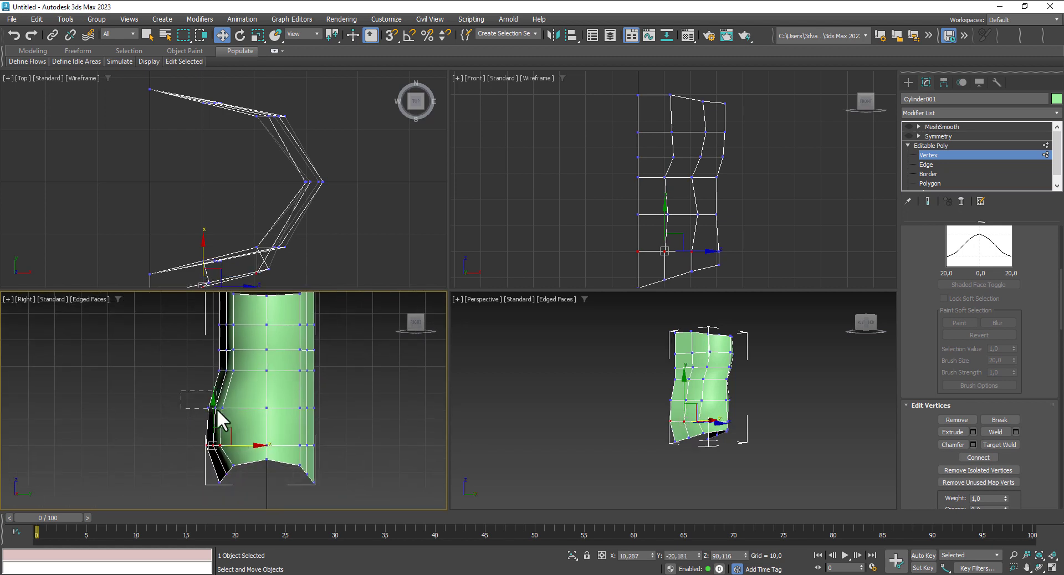
pyautogui.moveTo(217, 409); pyautogui.dragTo(257, 404)
pyautogui.moveTo(256, 404); pyautogui.dragTo(284, 435, button='middle')
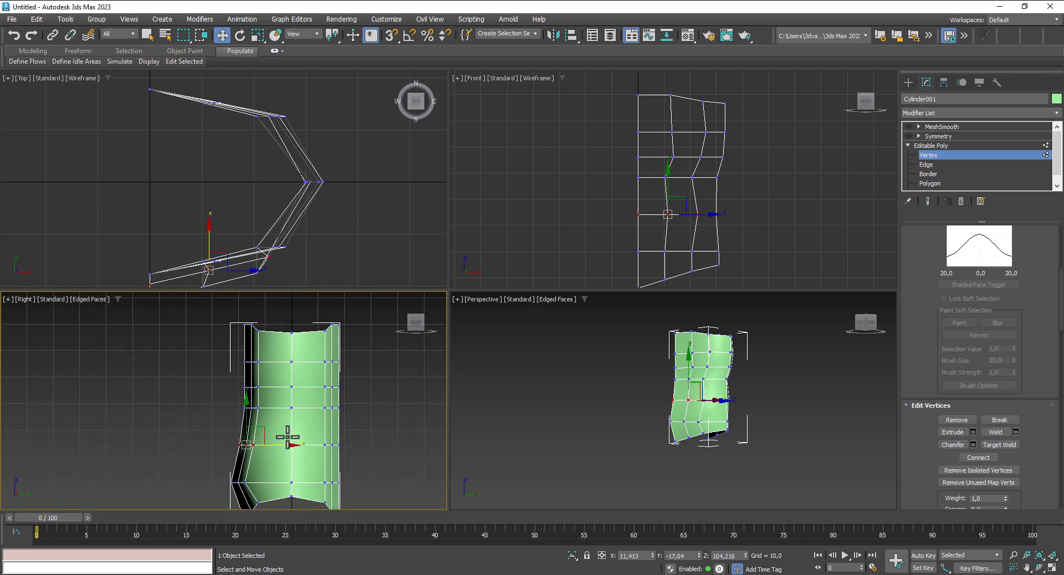
pyautogui.moveTo(221, 397)
pyautogui.mouseDown()
pyautogui.moveTo(287, 410)
pyautogui.moveTo(254, 386)
pyautogui.mouseUp()
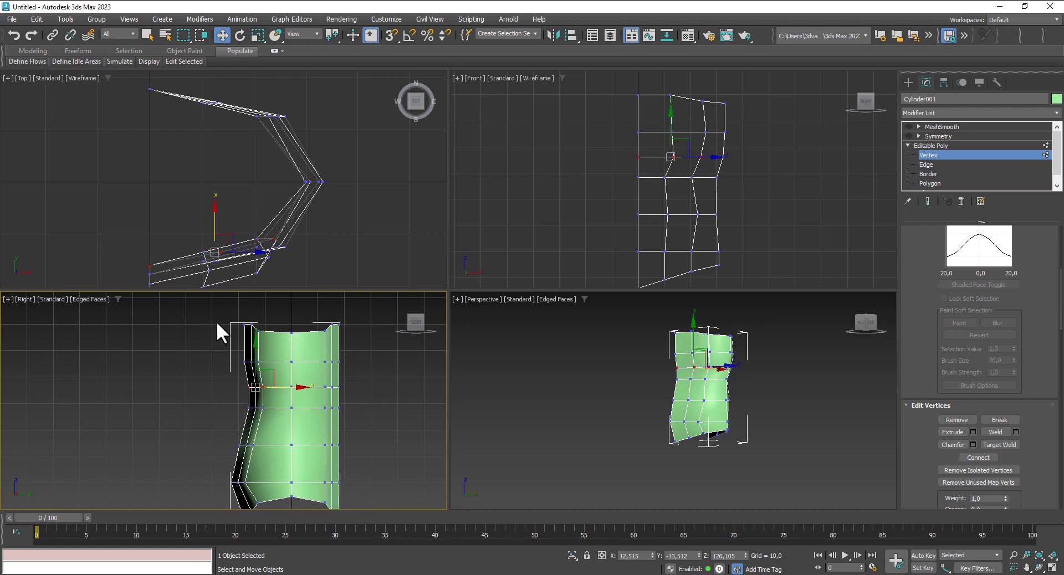
pyautogui.moveTo(218, 320)
pyautogui.mouseDown()
pyautogui.moveTo(271, 340)
pyautogui.moveTo(327, 320)
pyautogui.moveTo(340, 329)
pyautogui.moveTo(323, 330)
pyautogui.mouseUp()
# Step: Bulge the right side's middle vertices outward and pull the bottom-right vertices in to taper the base
pyautogui.moveTo(365, 442); pyautogui.dragTo(370, 394, button='middle')
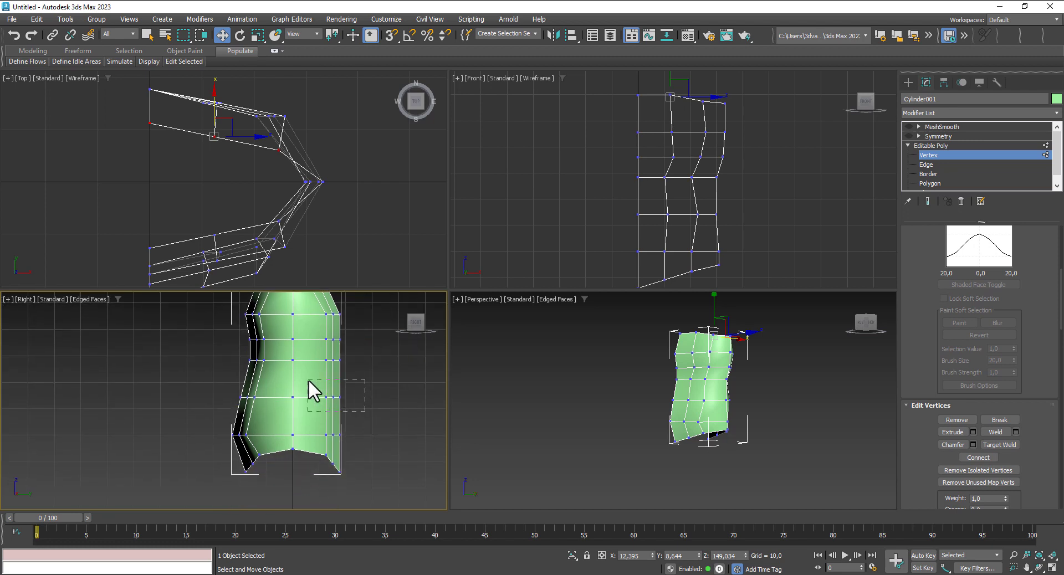
pyautogui.moveTo(308, 379); pyautogui.dragTo(370, 399)
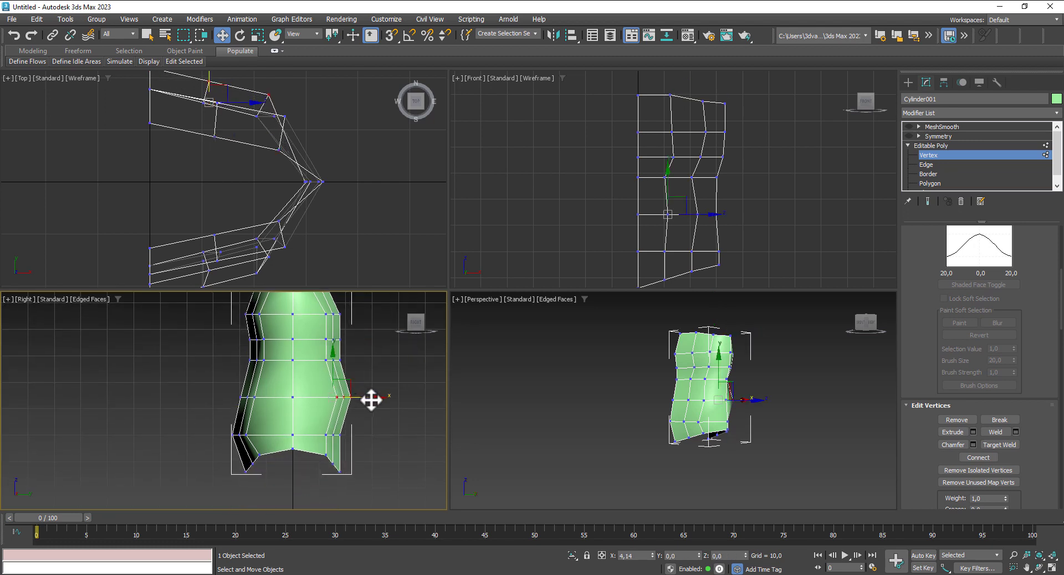
pyautogui.moveTo(314, 355); pyautogui.dragTo(376, 365)
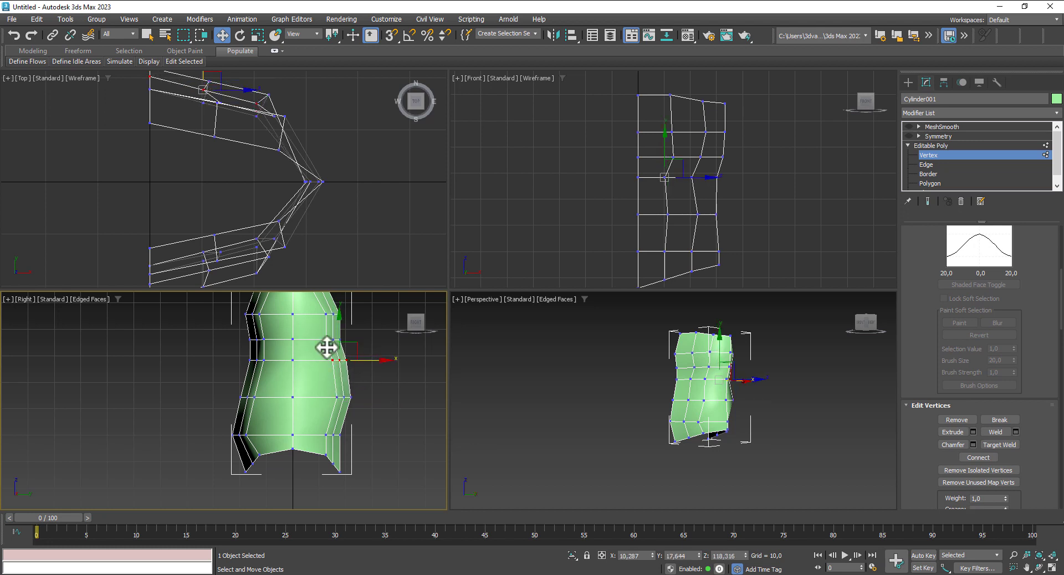
pyautogui.click(368, 345)
pyautogui.moveTo(322, 330); pyautogui.dragTo(361, 344)
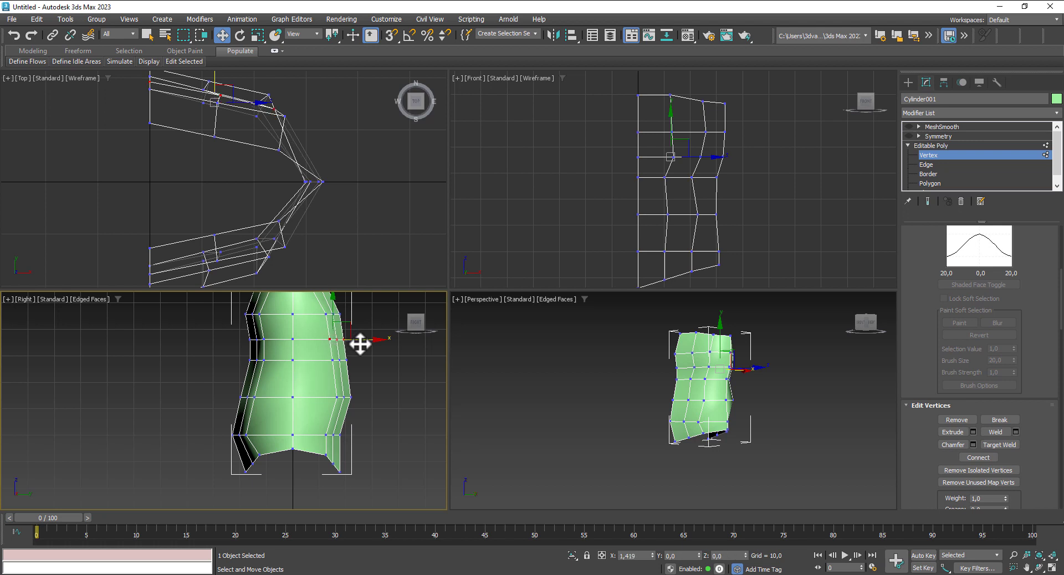
pyautogui.moveTo(374, 443); pyautogui.dragTo(369, 426, button='middle')
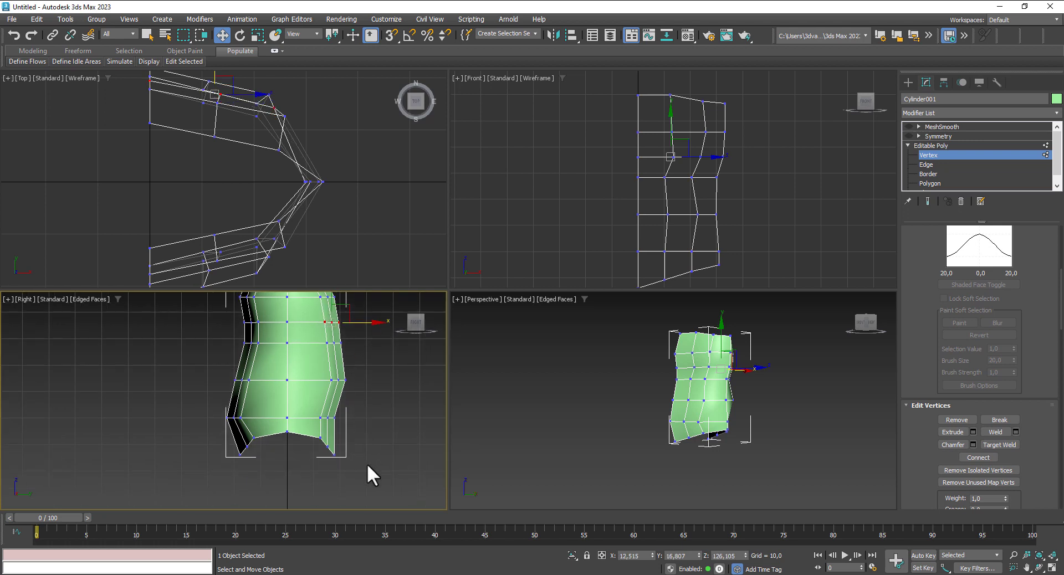
pyautogui.moveTo(366, 464)
pyautogui.mouseDown()
pyautogui.moveTo(306, 430)
pyautogui.moveTo(351, 449)
pyautogui.mouseUp()
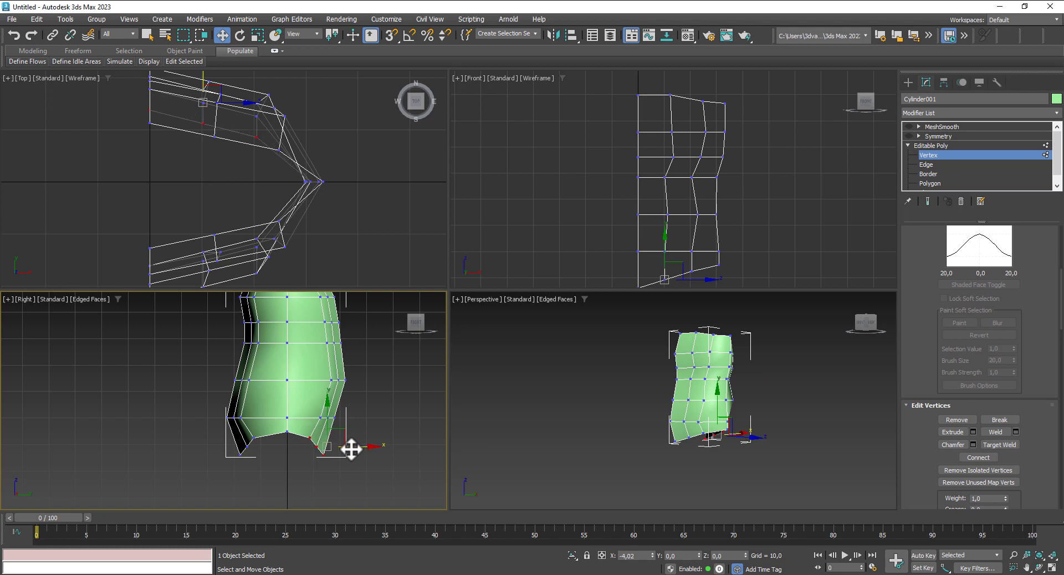
pyautogui.moveTo(380, 393); pyautogui.dragTo(384, 451, button='middle')
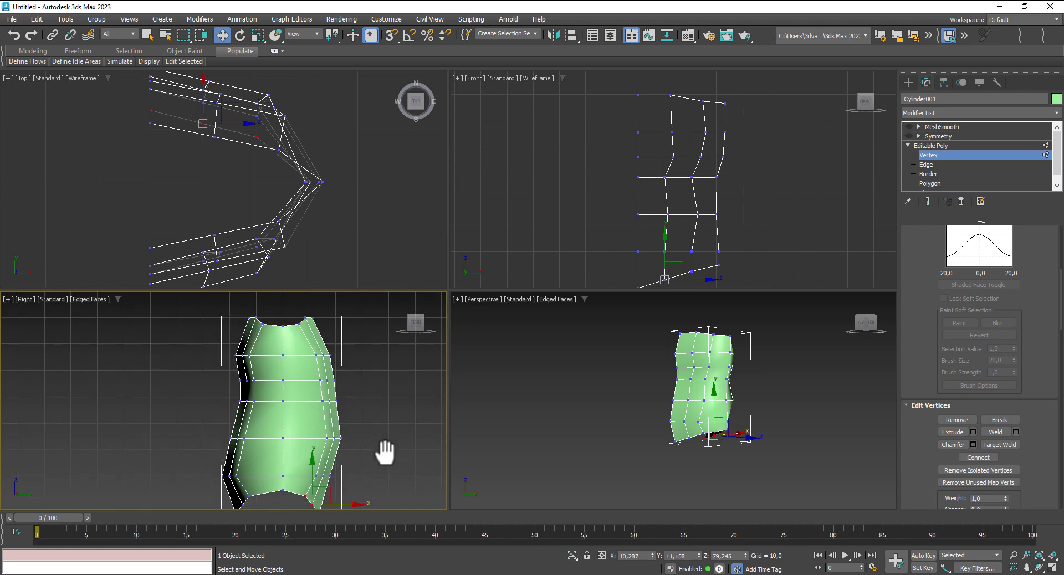
pyautogui.moveTo(717, 450)
pyautogui.keyDown('alt'); pyautogui.mouseDown(button='middle')
pyautogui.moveTo(652, 463)
pyautogui.moveTo(745, 457)
pyautogui.moveTo(693, 452)
pyautogui.moveTo(739, 490)
pyautogui.moveTo(675, 471)
pyautogui.moveTo(692, 471)
pyautogui.mouseUp(button='middle'); pyautogui.keyUp('alt')
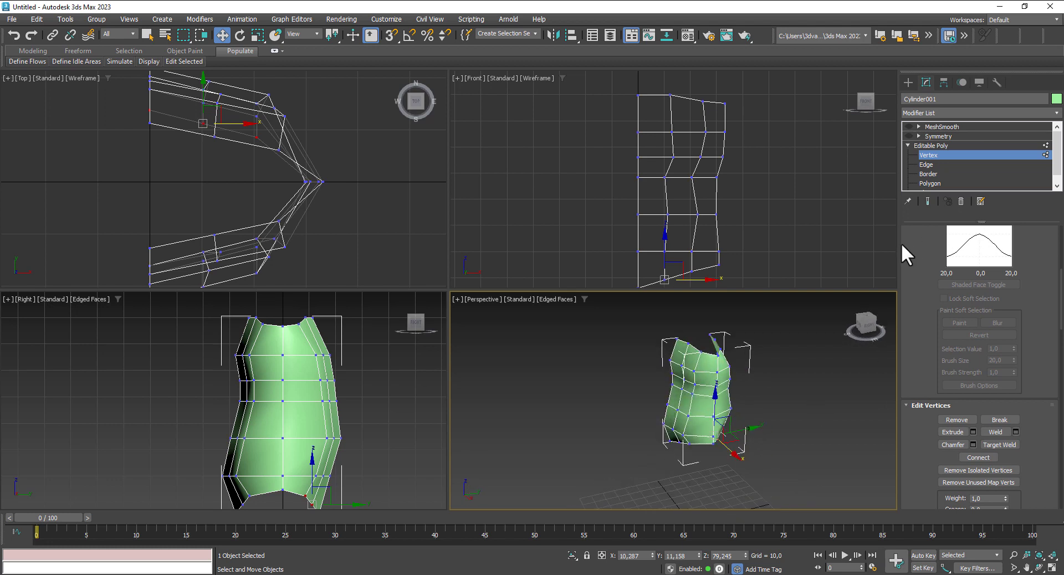
pyautogui.click(932, 145)
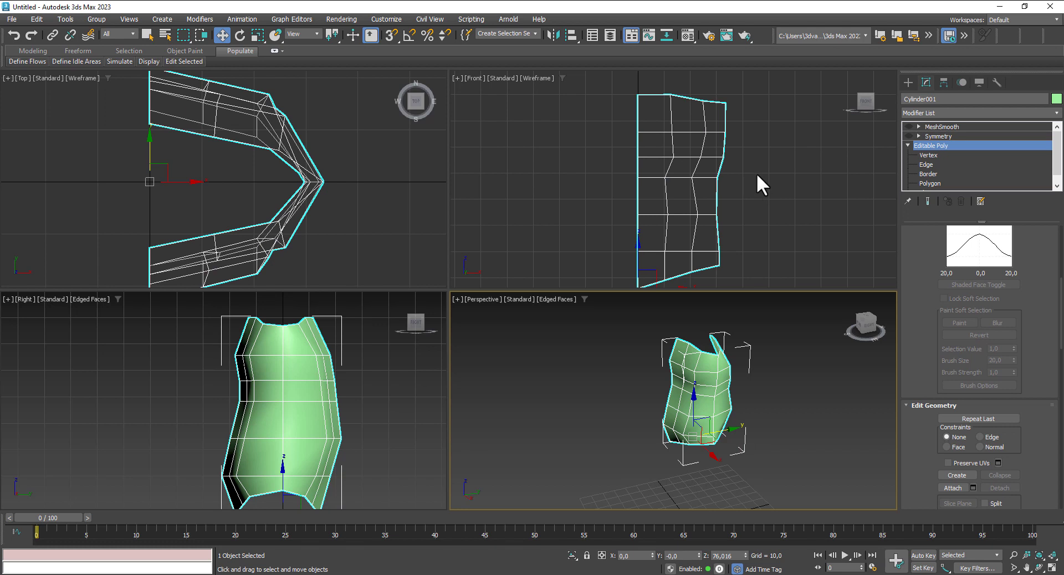
# Step: Create a new cylinder 53.79 long on the upper torso in the Right view
pyautogui.scroll(-2, 757, 173)
pyautogui.click(908, 80)
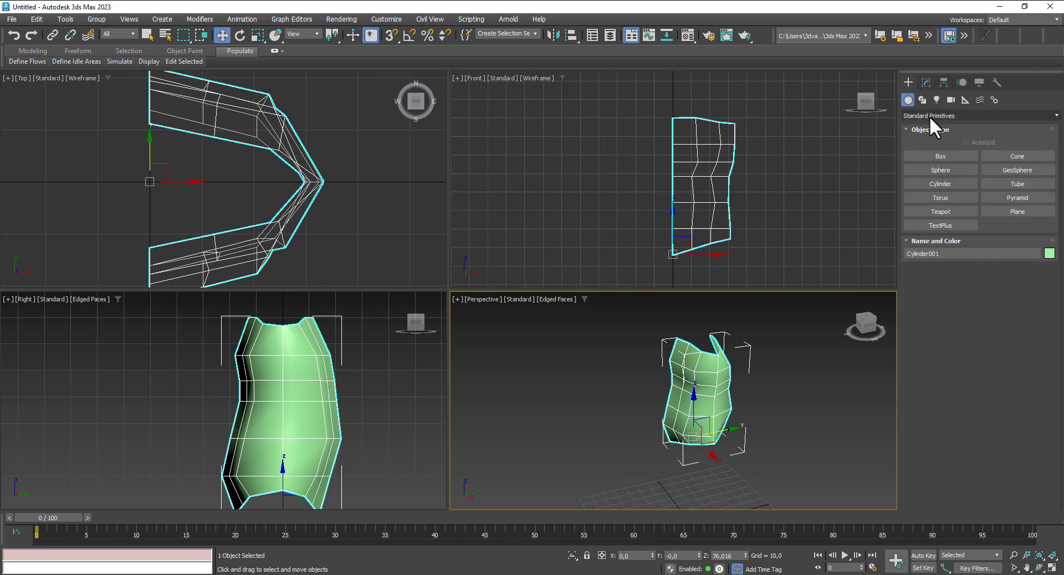
pyautogui.click(942, 184)
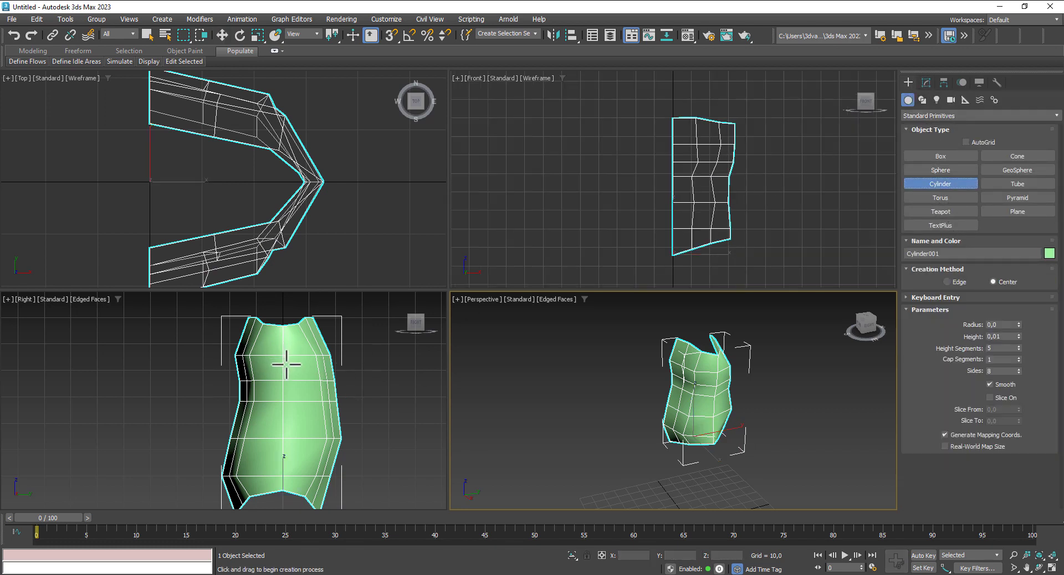
pyautogui.moveTo(282, 355); pyautogui.dragTo(295, 382)
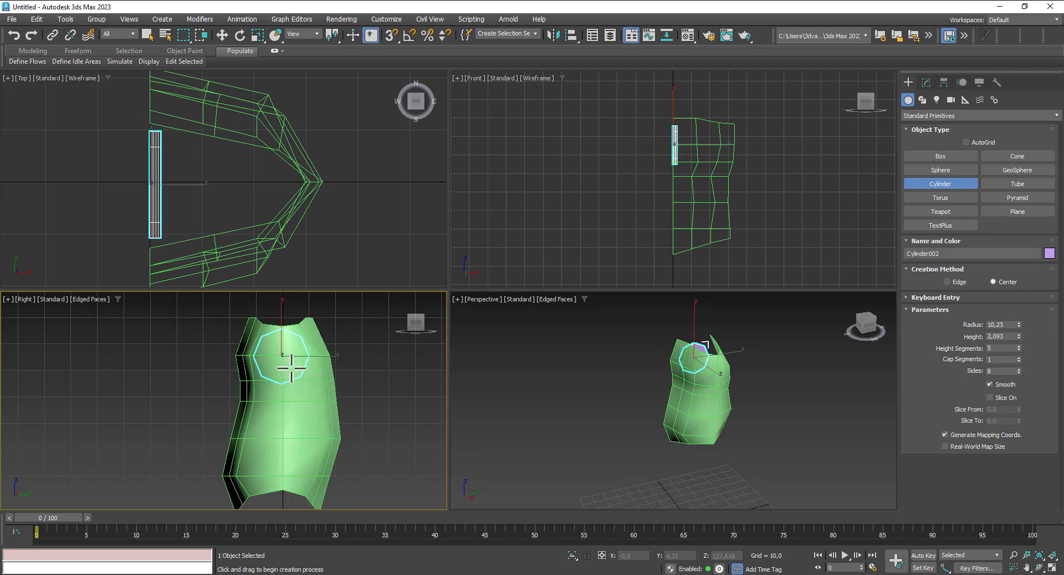
pyautogui.click(270, 238)
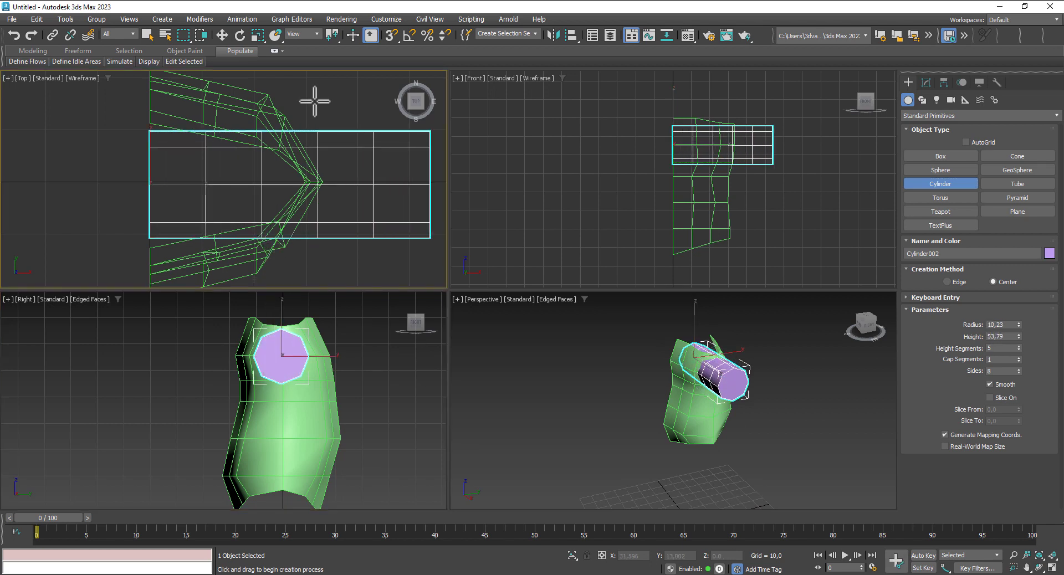
pyautogui.click(221, 35)
# Step: Move the new cylinder out beside the torso in the shaded Front view
pyautogui.moveTo(558, 168); pyautogui.dragTo(542, 171, button='middle')
pyautogui.press('F4')
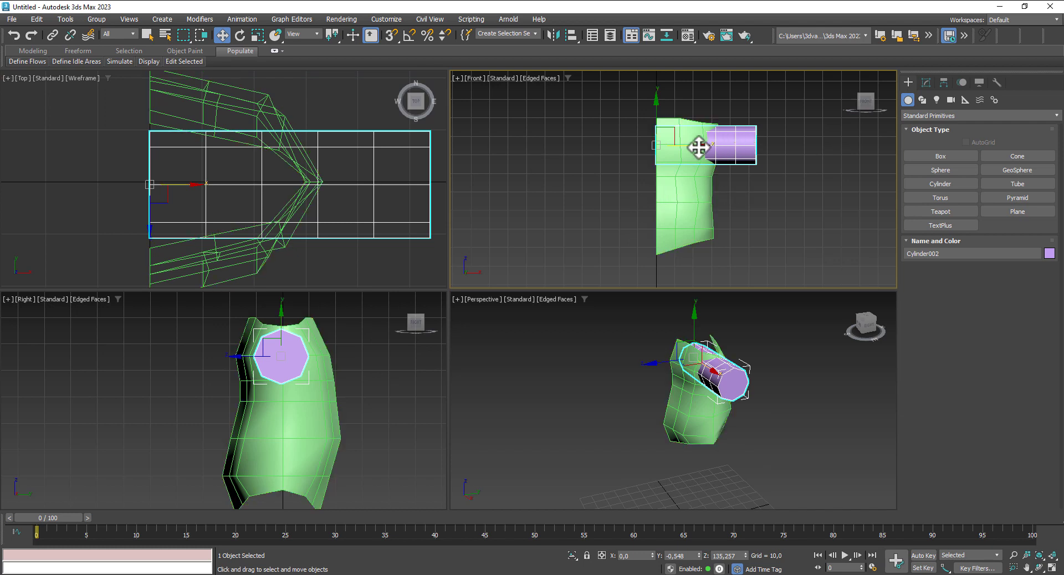
pyautogui.moveTo(700, 143); pyautogui.dragTo(774, 142)
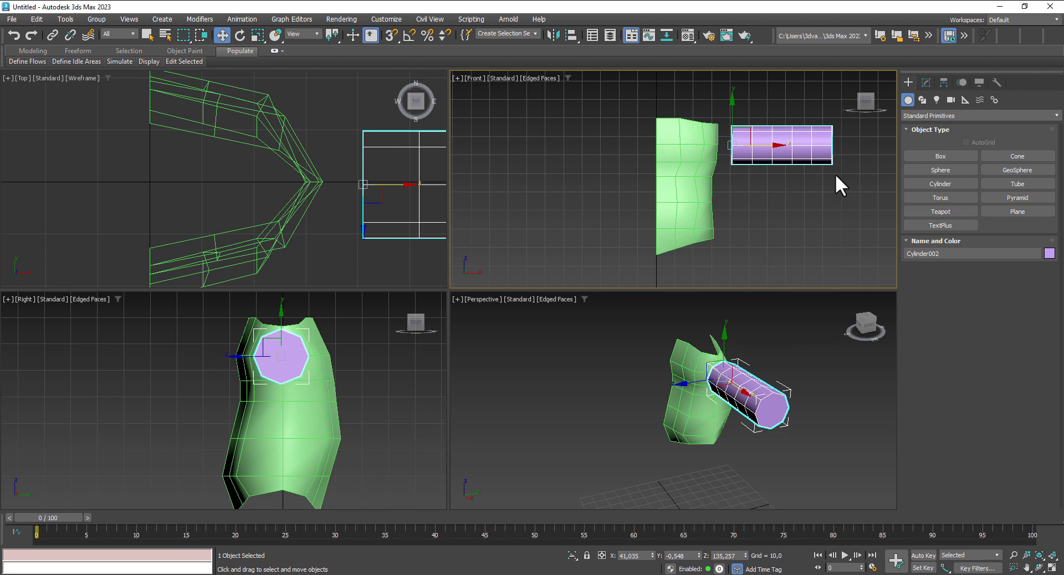
pyautogui.moveTo(836, 176); pyautogui.dragTo(754, 214, button='middle')
# Step: Set the cylinder's radius to 8.389 and slide it further out along X
pyautogui.click(926, 82)
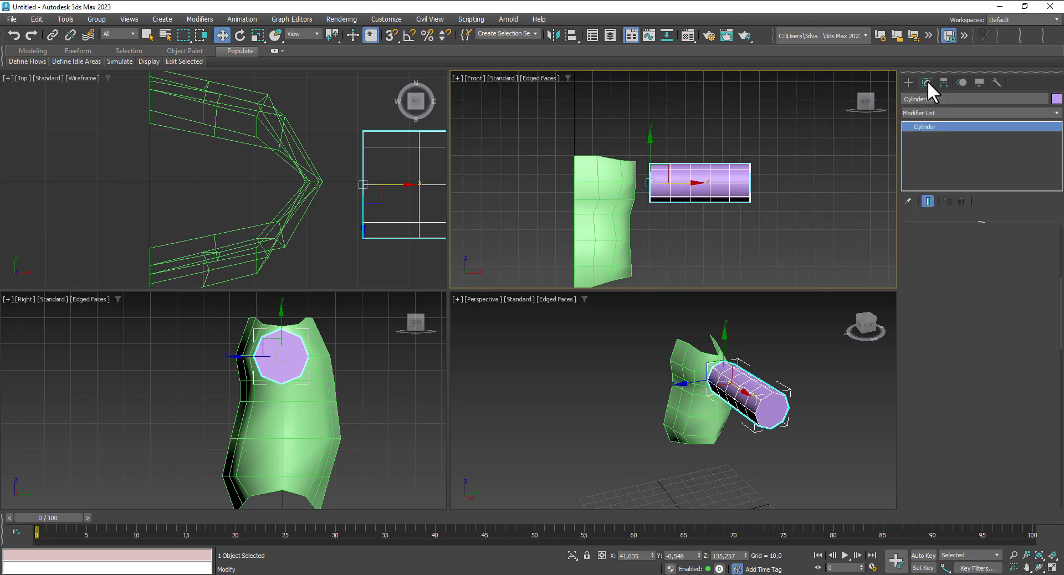
pyautogui.moveTo(1019, 246); pyautogui.dragTo(1018, 256)
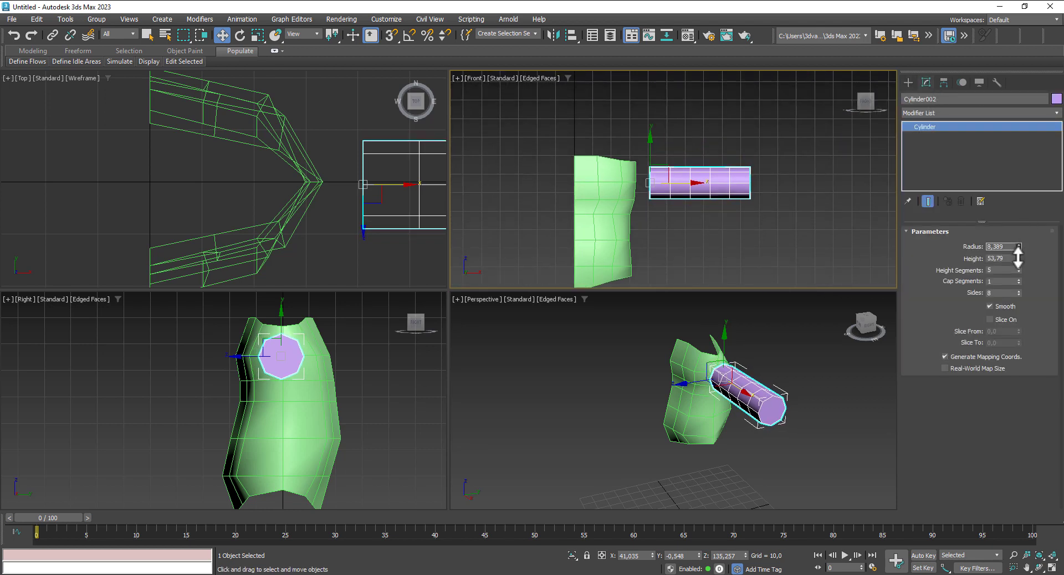
pyautogui.scroll(4, 705, 201)
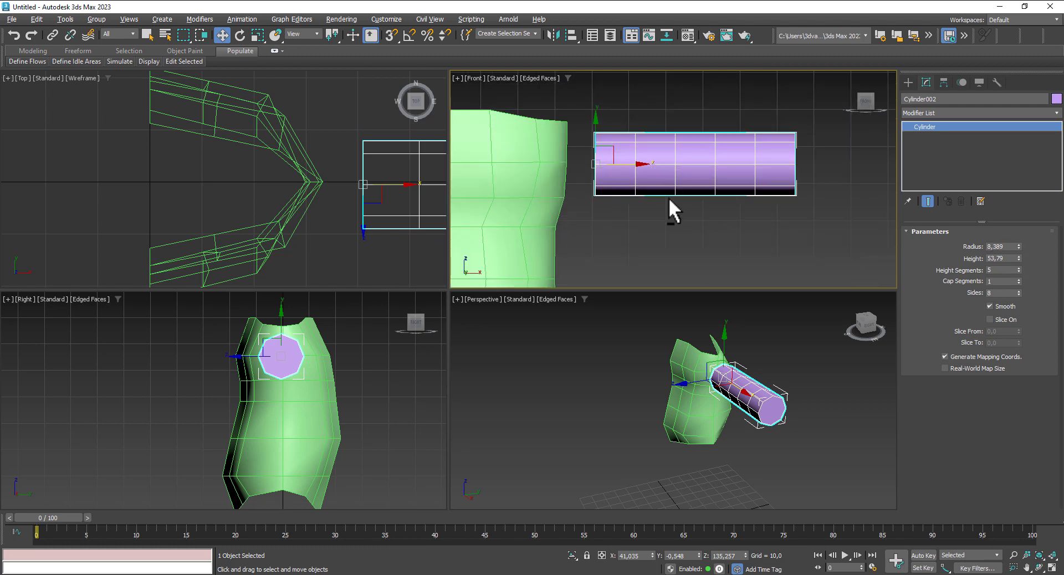
pyautogui.scroll(2, 713, 380)
pyautogui.scroll(2, 700, 392)
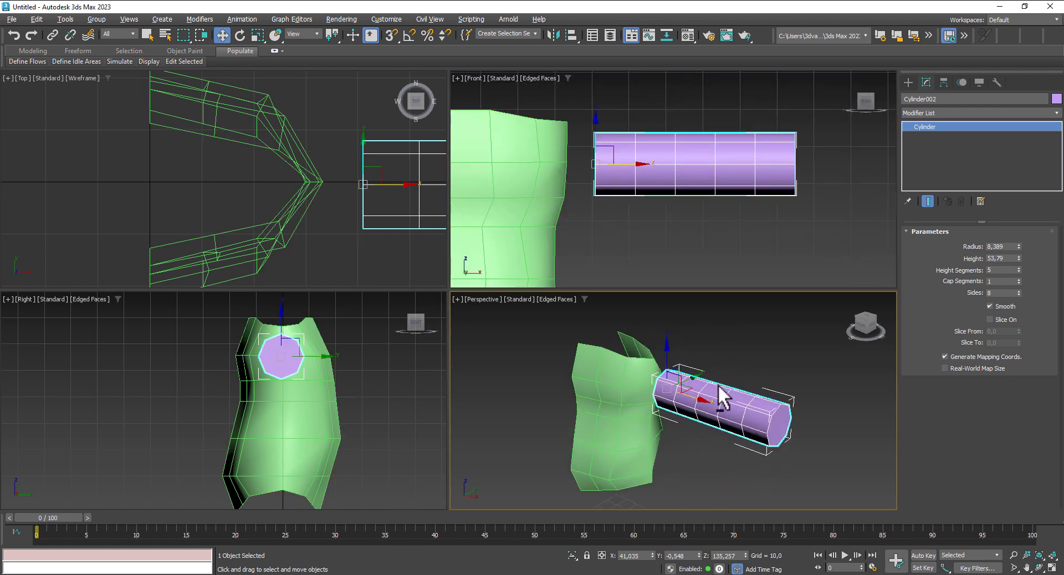
pyautogui.moveTo(690, 394); pyautogui.dragTo(737, 413)
pyautogui.moveTo(676, 398)
pyautogui.keyDown('alt'); pyautogui.mouseDown(button='middle')
pyautogui.moveTo(612, 398)
pyautogui.moveTo(639, 386)
pyautogui.mouseUp(button='middle'); pyautogui.keyUp('alt')
pyautogui.click(604, 380)
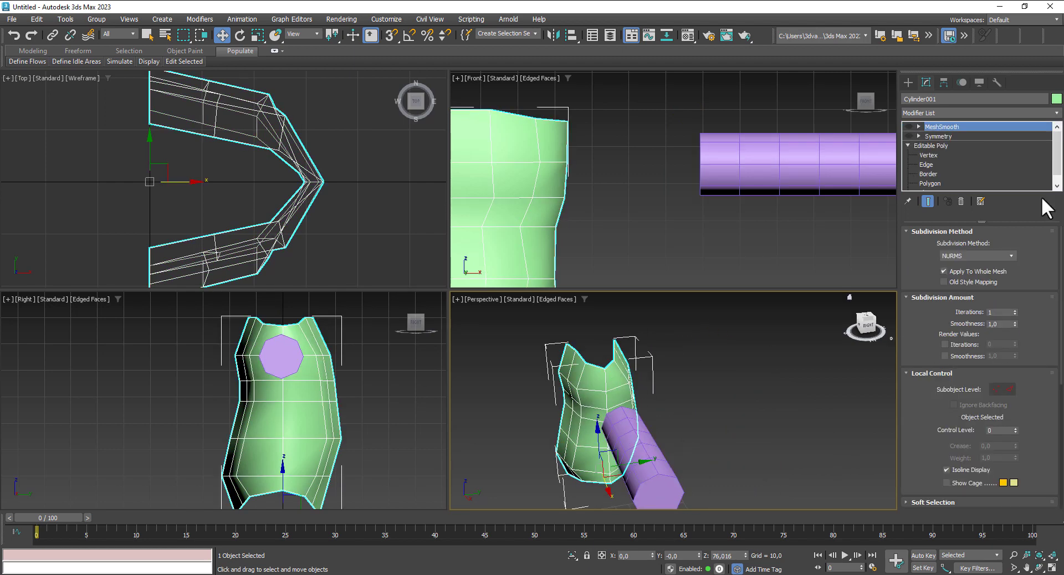
pyautogui.click(926, 156)
pyautogui.moveTo(715, 311)
pyautogui.keyDown('alt'); pyautogui.mouseDown(button='middle')
pyautogui.moveTo(697, 344)
pyautogui.moveTo(595, 364)
pyautogui.mouseUp(button='middle'); pyautogui.keyUp('alt')
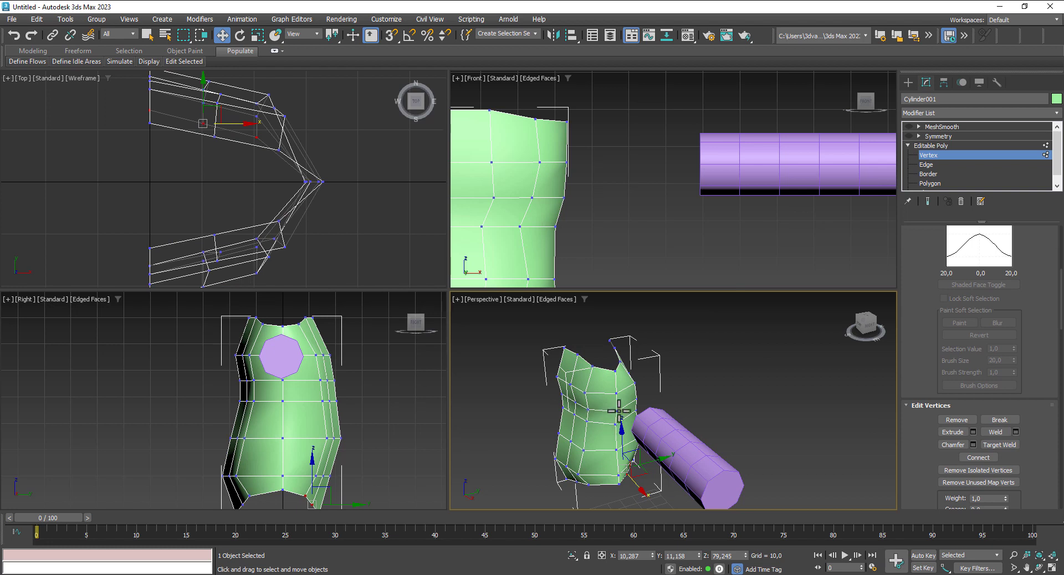
pyautogui.keyDown('alt'); pyautogui.moveTo(621, 411); pyautogui.dragTo(595, 416, button='middle'); pyautogui.keyUp('alt')
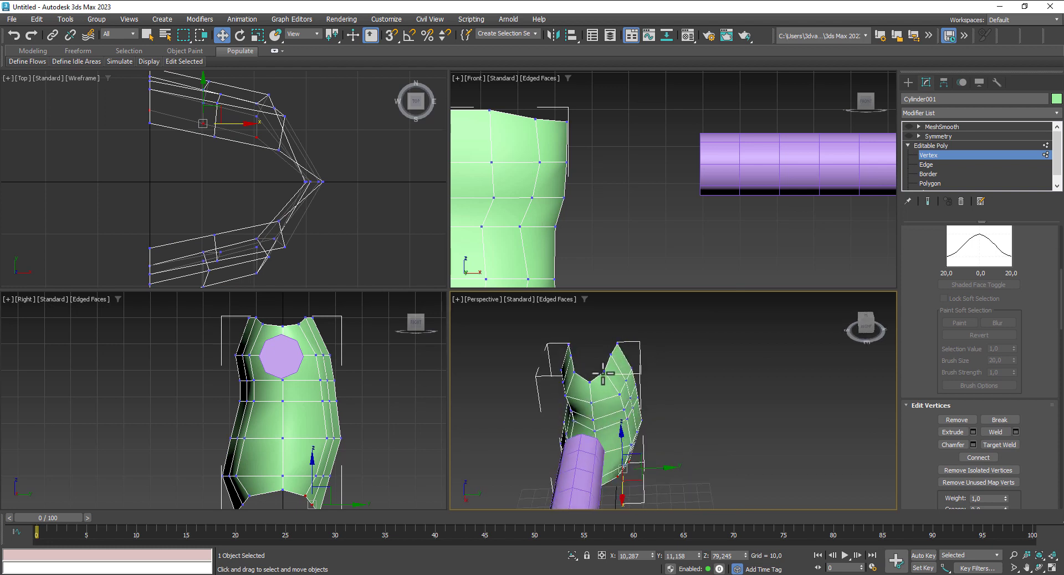
pyautogui.keyDown('alt'); pyautogui.moveTo(690, 387); pyautogui.dragTo(610, 385, button='middle'); pyautogui.keyUp('alt')
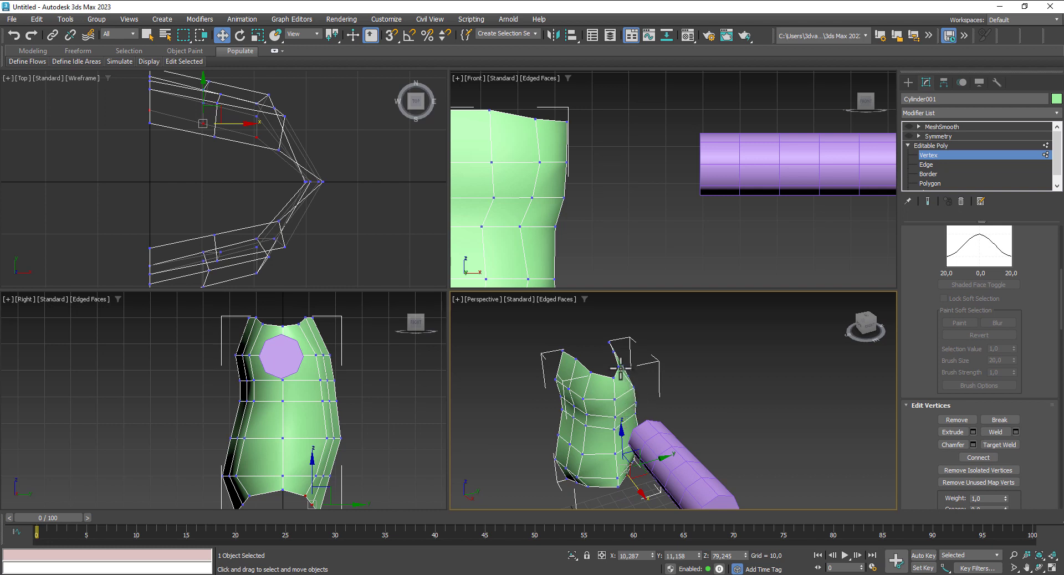
pyautogui.click(683, 467)
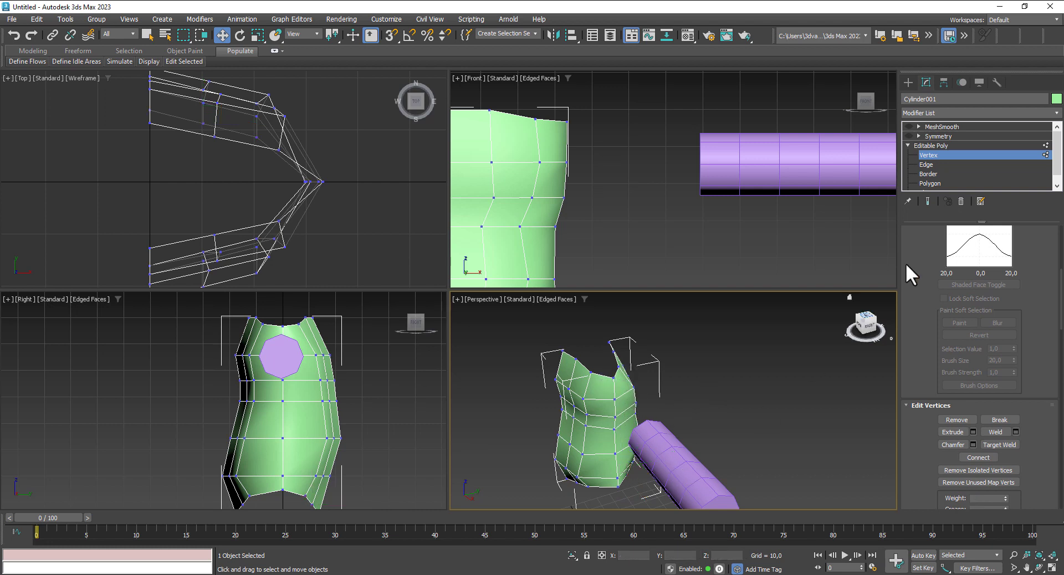
pyautogui.click(936, 149)
# Step: Move the arm cylinder in against the torso and set its height segments to 4
pyautogui.click(689, 471)
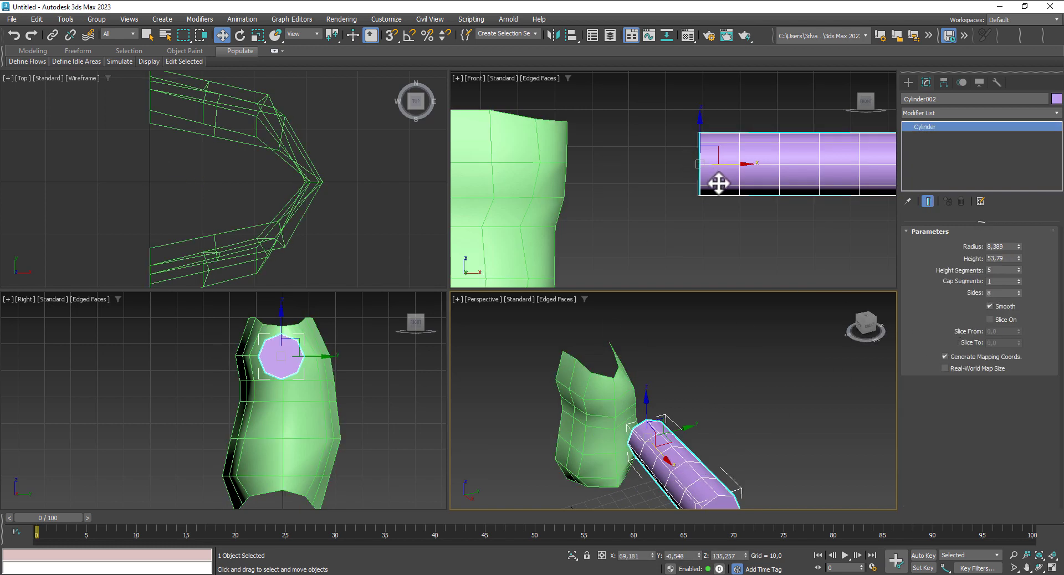
pyautogui.moveTo(736, 202); pyautogui.dragTo(712, 177, button='middle')
pyautogui.scroll(-3, 660, 185)
pyautogui.scroll(-2, 712, 197)
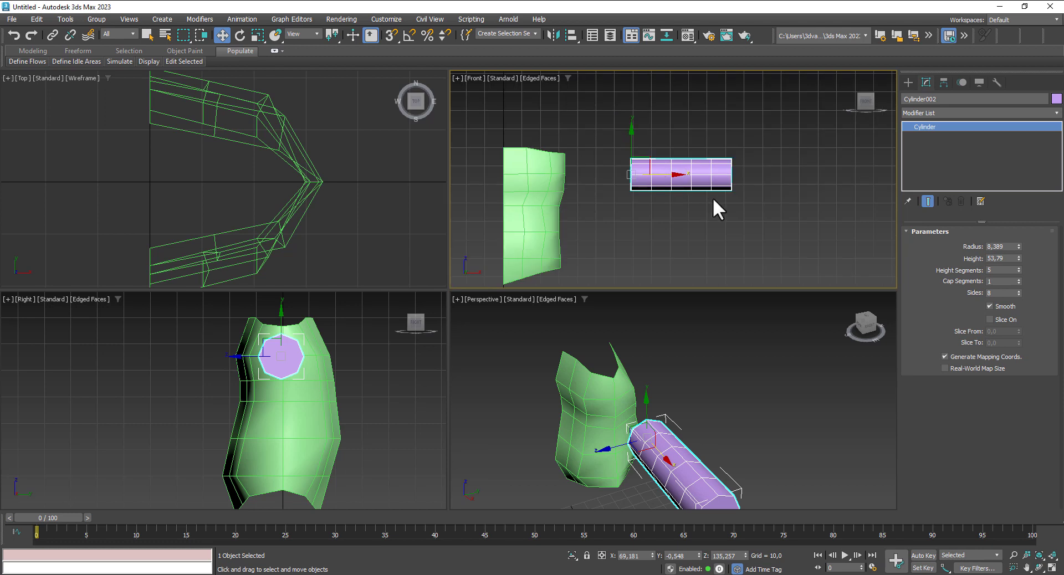
pyautogui.moveTo(679, 218)
pyautogui.mouseDown(button='middle')
pyautogui.moveTo(672, 202)
pyautogui.moveTo(687, 191)
pyautogui.mouseUp(button='middle')
pyautogui.scroll(2, 626, 188)
pyautogui.moveTo(682, 174); pyautogui.dragTo(590, 169)
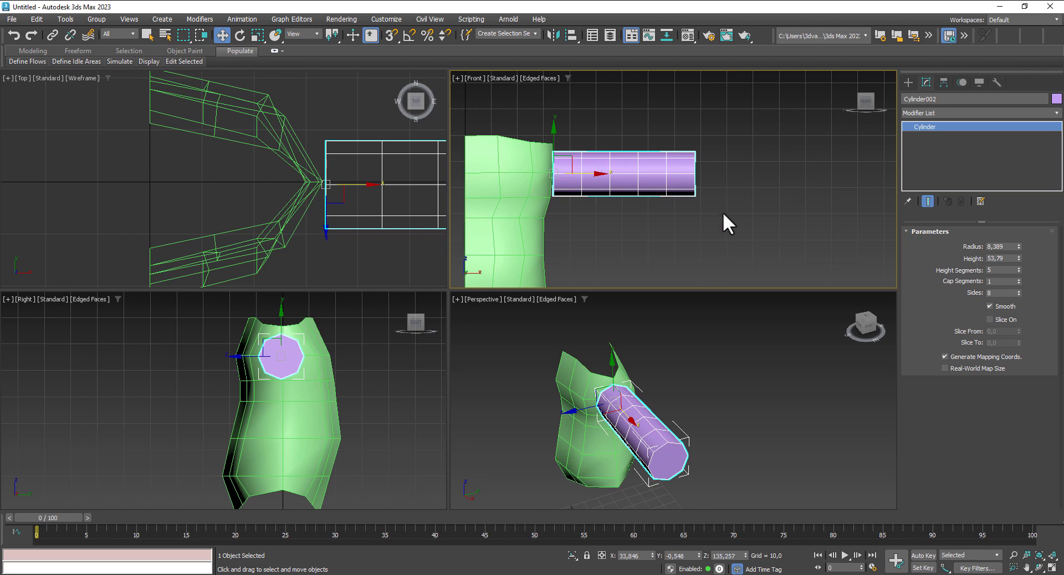
pyautogui.scroll(-2, 722, 212)
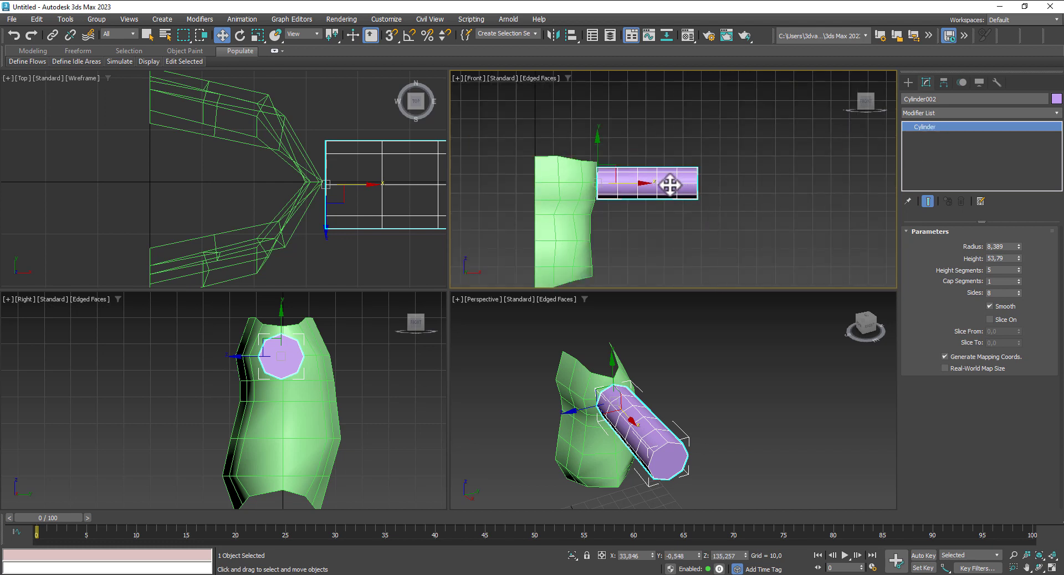
pyautogui.click(1019, 271)
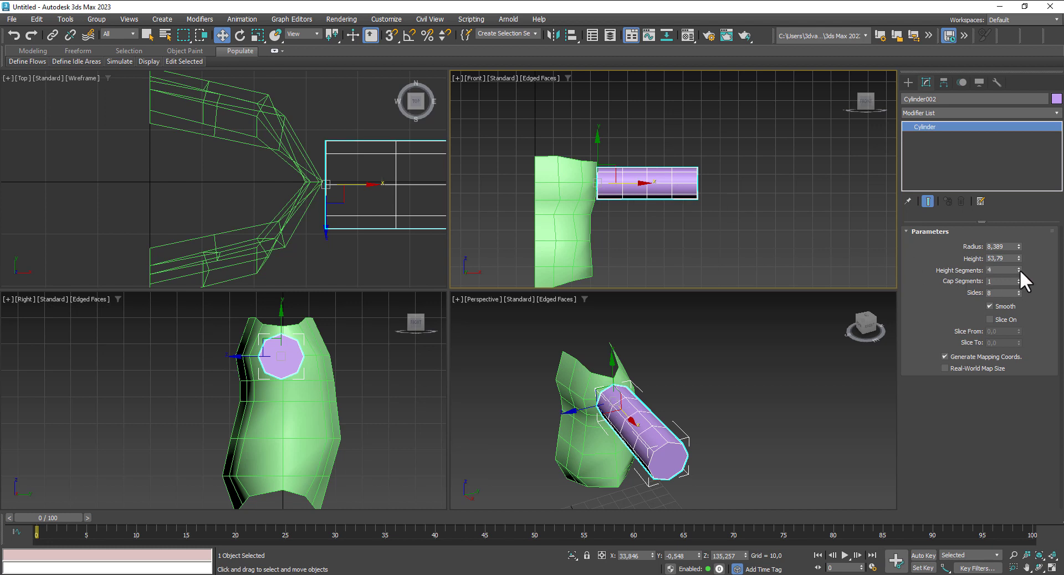
# Step: Convert the arm cylinder to Editable Poly and scale up its shoulder-end vertex ring
pyautogui.rightClick(681, 190)
pyautogui.moveTo(714, 334)
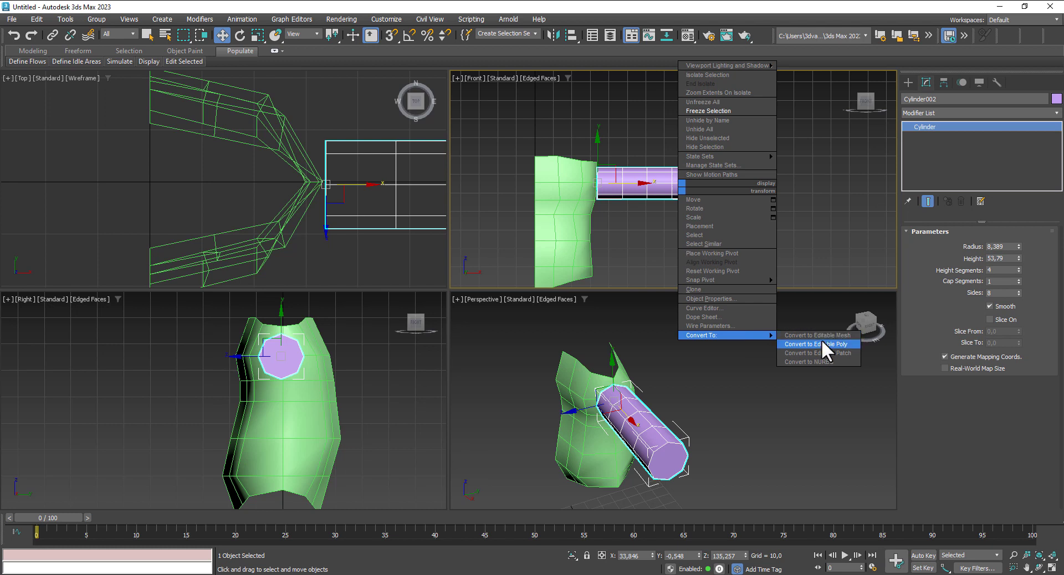
pyautogui.click(822, 344)
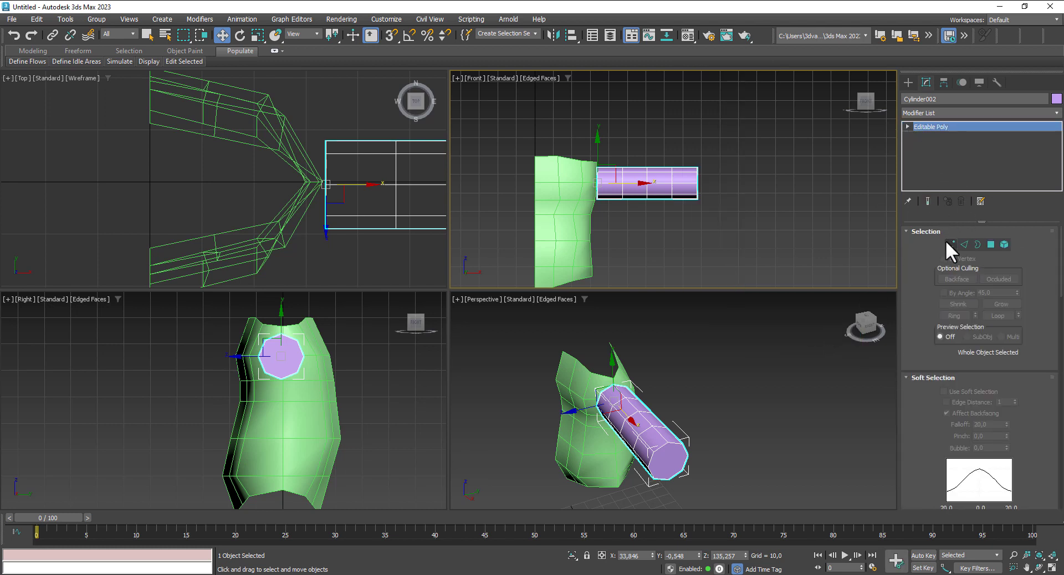
pyautogui.click(950, 245)
pyautogui.moveTo(616, 232); pyautogui.dragTo(651, 239, button='middle')
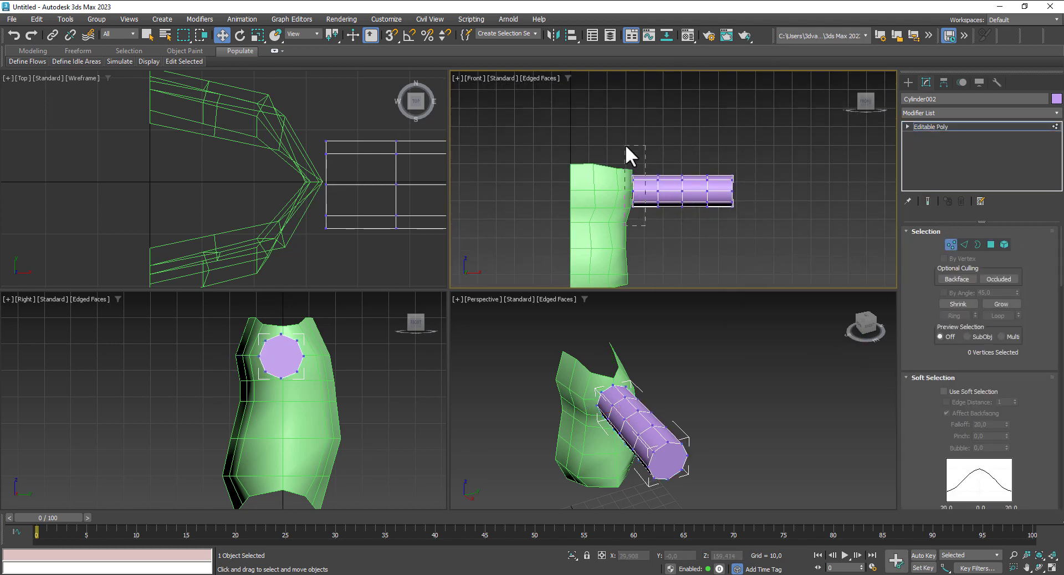
pyautogui.moveTo(625, 144); pyautogui.dragTo(625, 144)
pyautogui.click(258, 35)
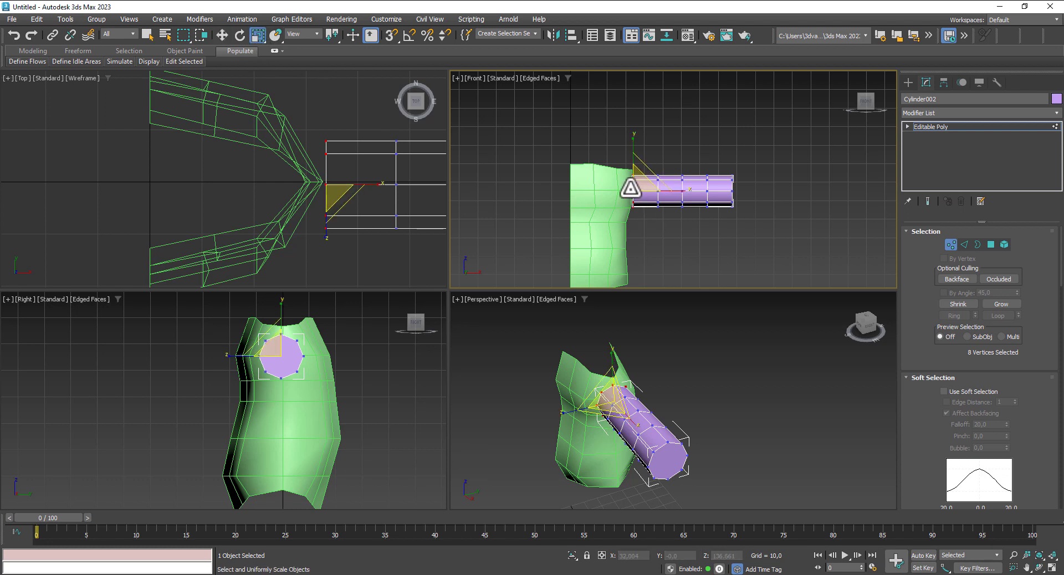
pyautogui.moveTo(630, 188); pyautogui.dragTo(627, 159)
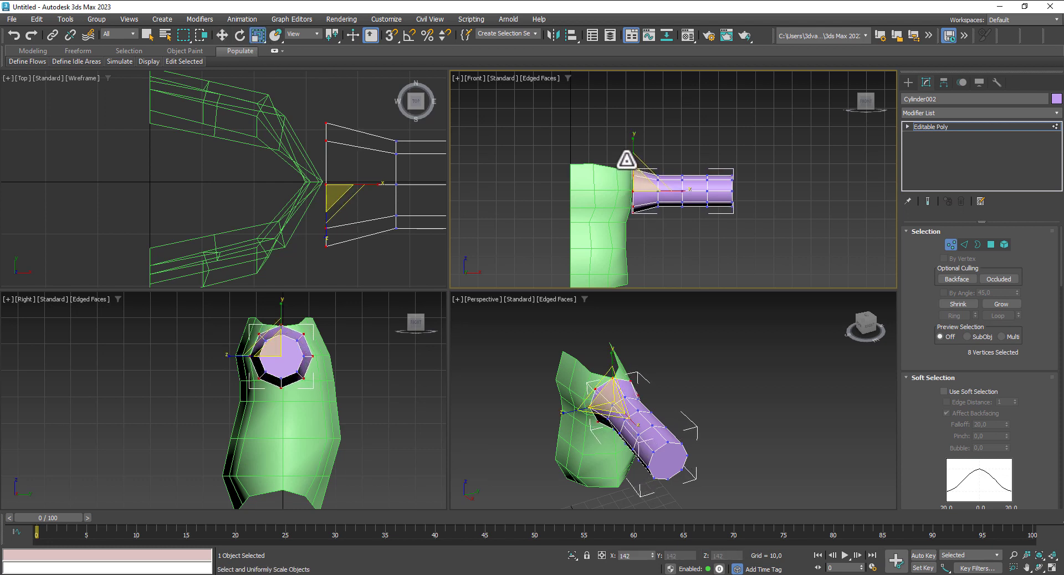
# Step: Shrink the vertex rings toward the arm's tip and shift the next ring toward the shoulder
pyautogui.click(689, 255)
pyautogui.moveTo(715, 195)
pyautogui.mouseDown()
pyautogui.moveTo(683, 167)
pyautogui.moveTo(709, 198)
pyautogui.mouseUp()
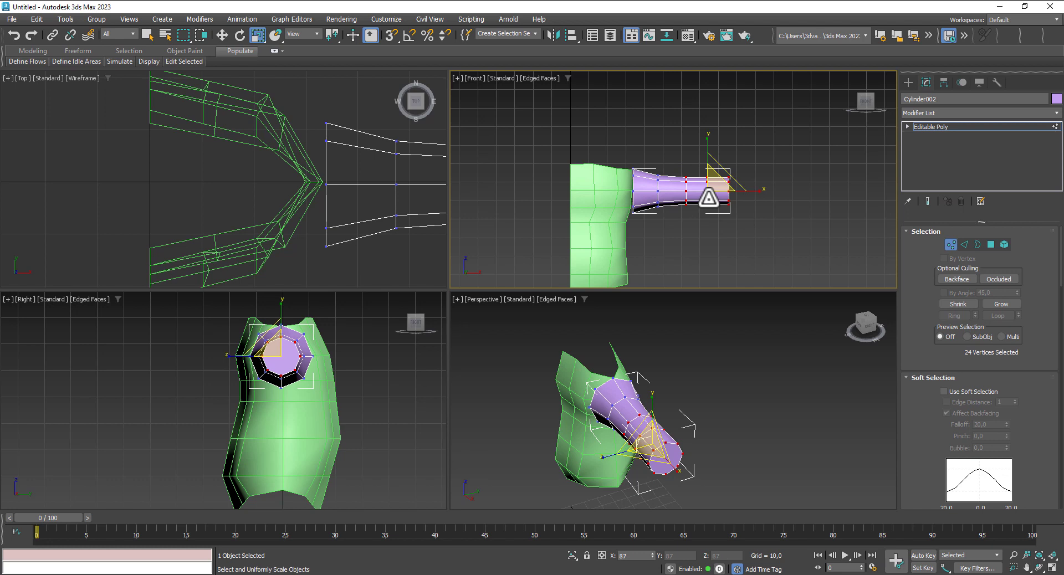
pyautogui.click(711, 225)
pyautogui.moveTo(701, 169); pyautogui.dragTo(701, 171)
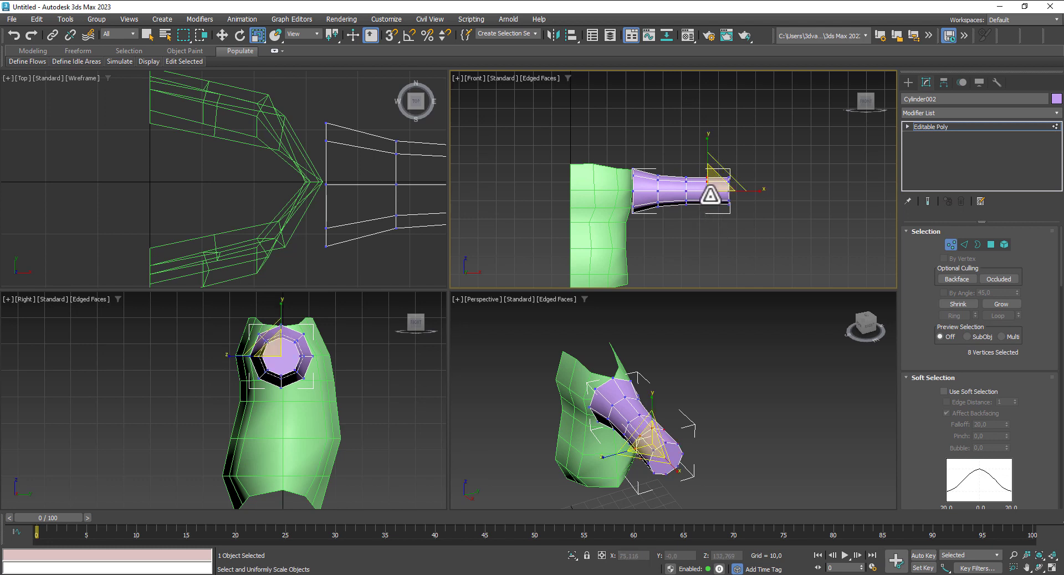
pyautogui.moveTo(709, 207); pyautogui.dragTo(709, 212)
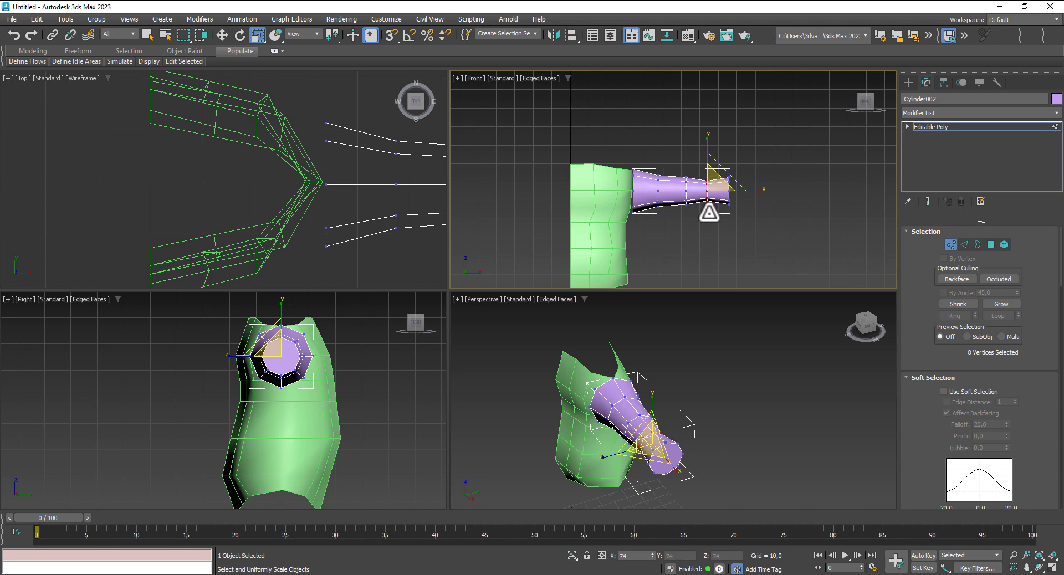
pyautogui.moveTo(695, 214)
pyautogui.mouseDown()
pyautogui.moveTo(677, 165)
pyautogui.moveTo(707, 194)
pyautogui.mouseUp()
pyautogui.click(240, 35)
pyautogui.click(222, 36)
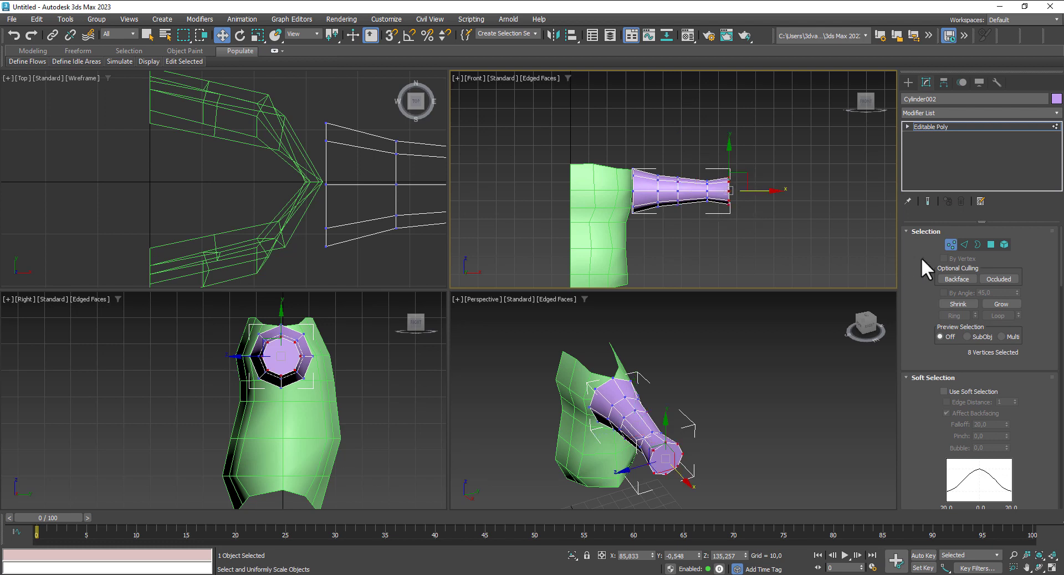
pyautogui.click(992, 243)
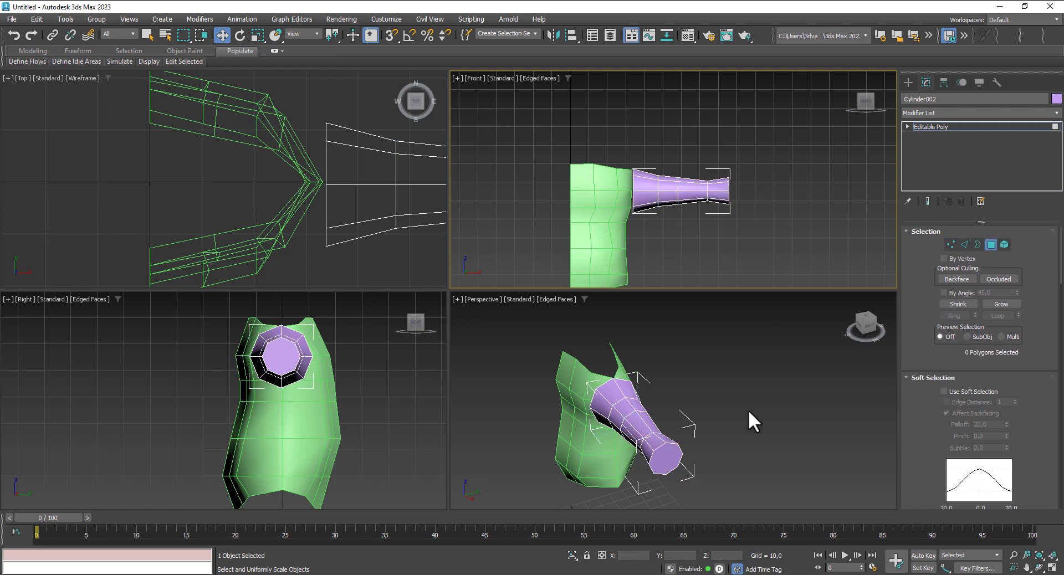
# Step: Select the arm's end-cap face and pull it further outward along X
pyautogui.click(658, 457)
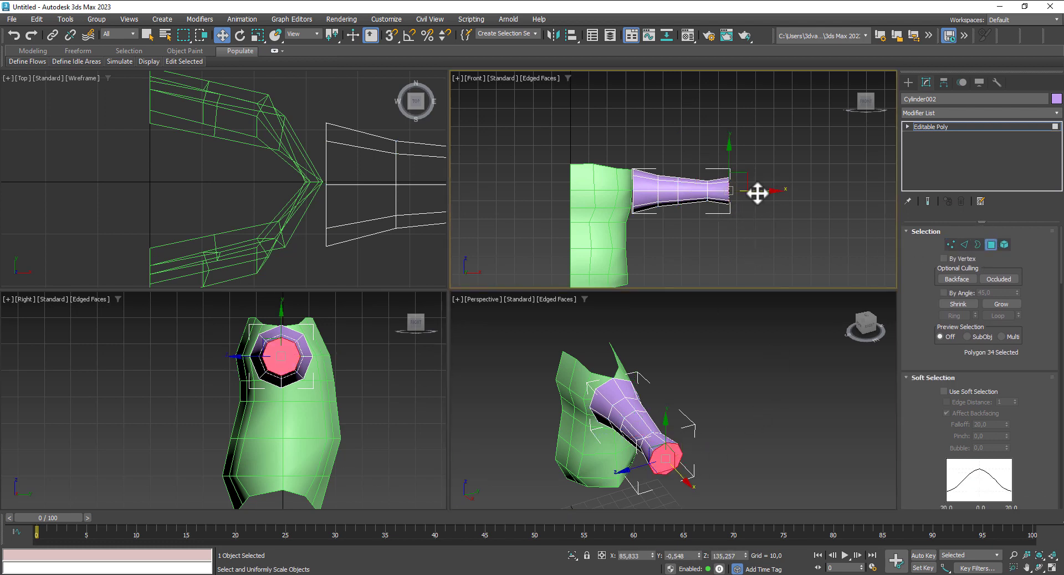
pyautogui.moveTo(764, 195)
pyautogui.mouseDown()
pyautogui.moveTo(780, 197)
pyautogui.moveTo(755, 192)
pyautogui.moveTo(759, 200)
pyautogui.mouseUp()
pyautogui.click(259, 36)
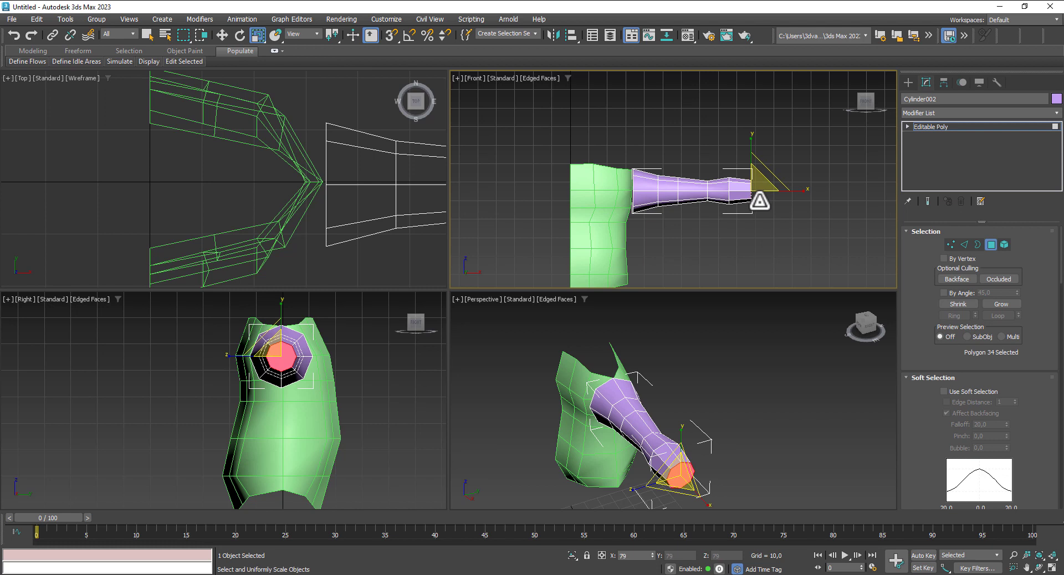
pyautogui.click(221, 37)
pyautogui.rightClick(773, 193)
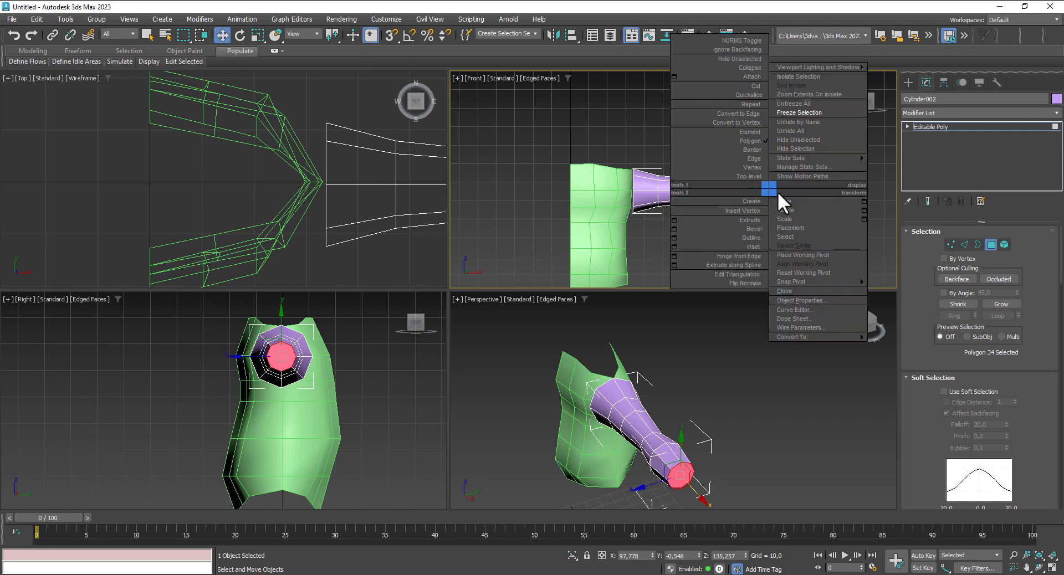
pyautogui.moveTo(779, 194); pyautogui.dragTo(800, 195)
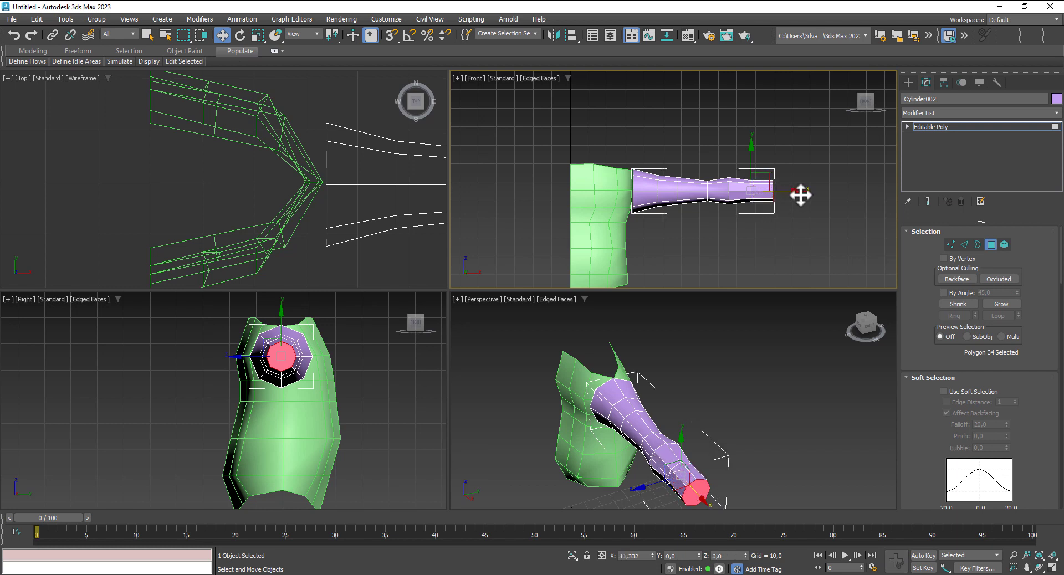
# Step: Non-uniformly scale the end cap to flatten it into an oval
pyautogui.click(260, 36)
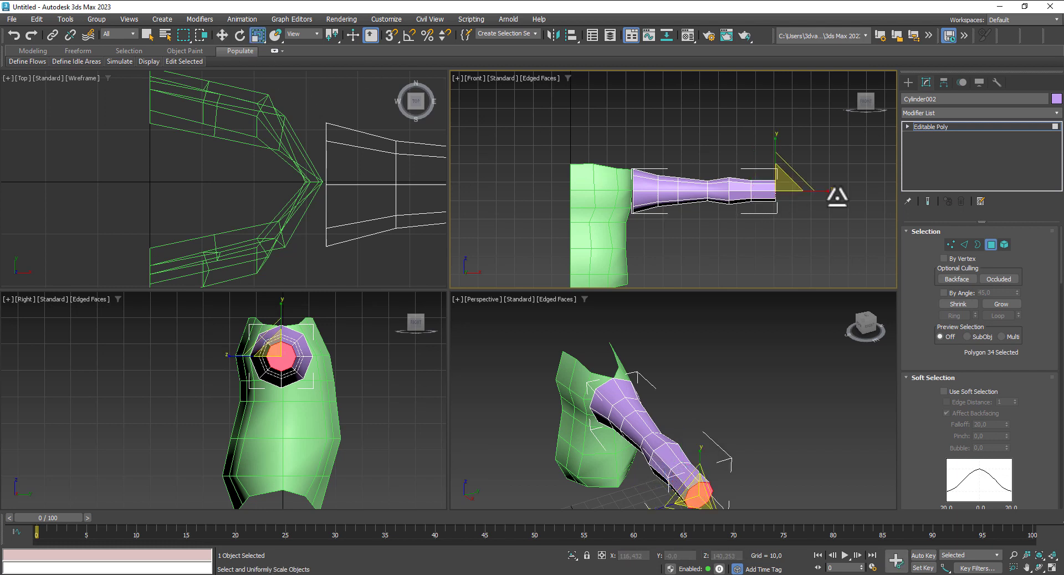
pyautogui.moveTo(776, 147); pyautogui.dragTo(780, 166)
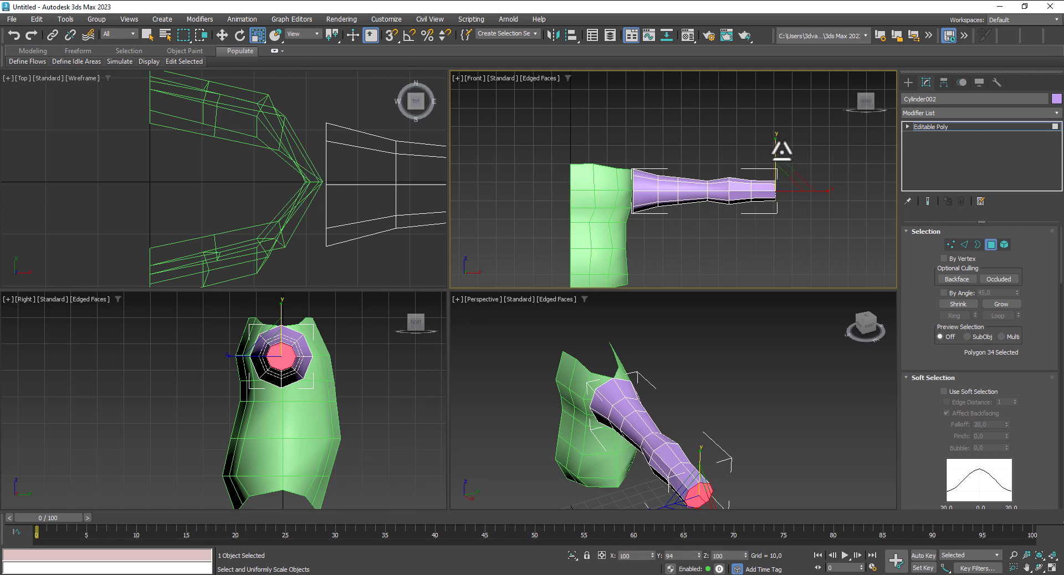
pyautogui.moveTo(780, 166); pyautogui.dragTo(782, 165)
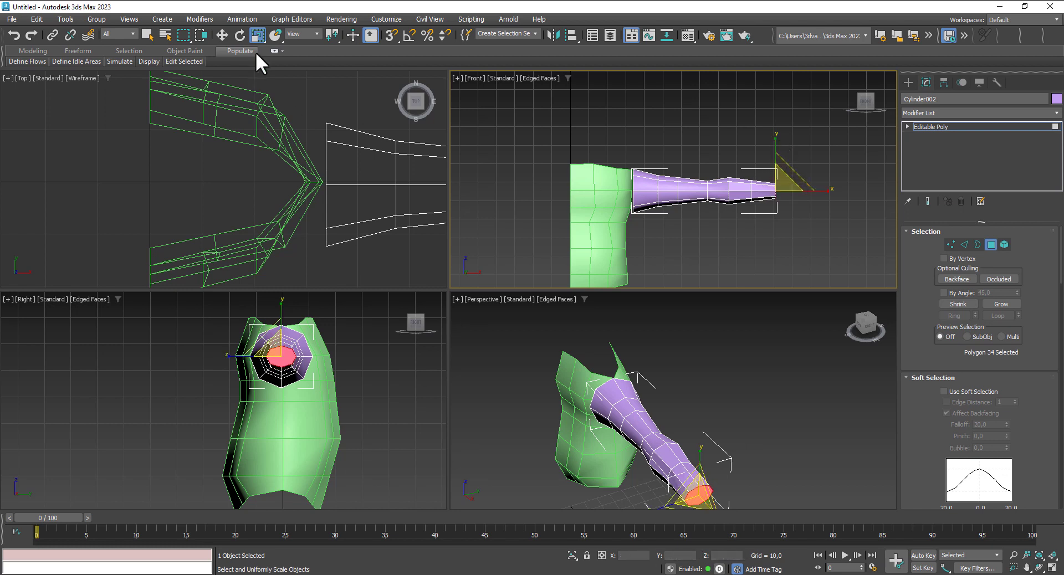
pyautogui.click(224, 35)
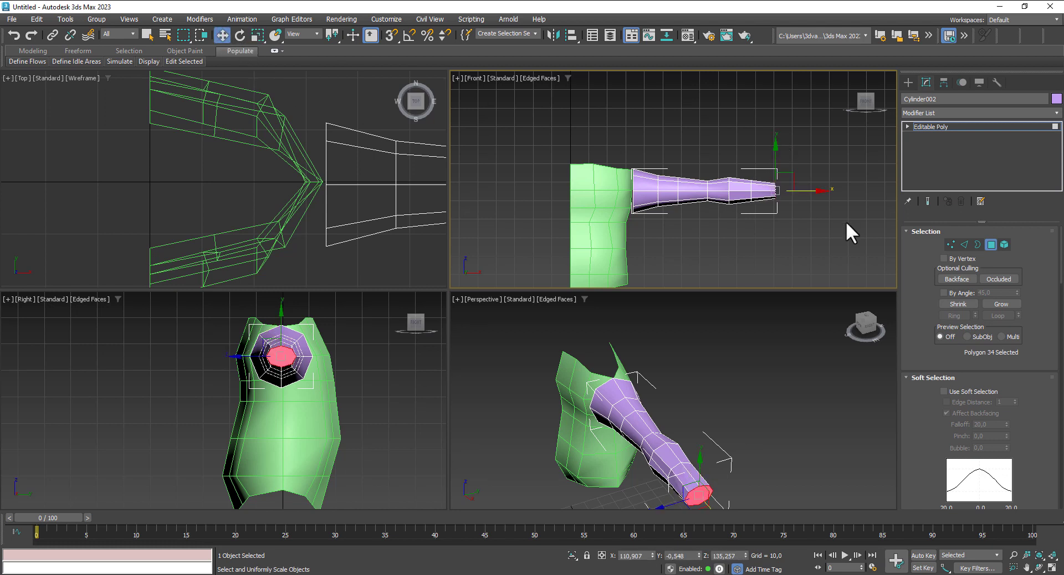
pyautogui.click(262, 35)
# Step: Scale the whole Cylinder002 arm shorter along X, then reframe the top view around it
pyautogui.click(989, 243)
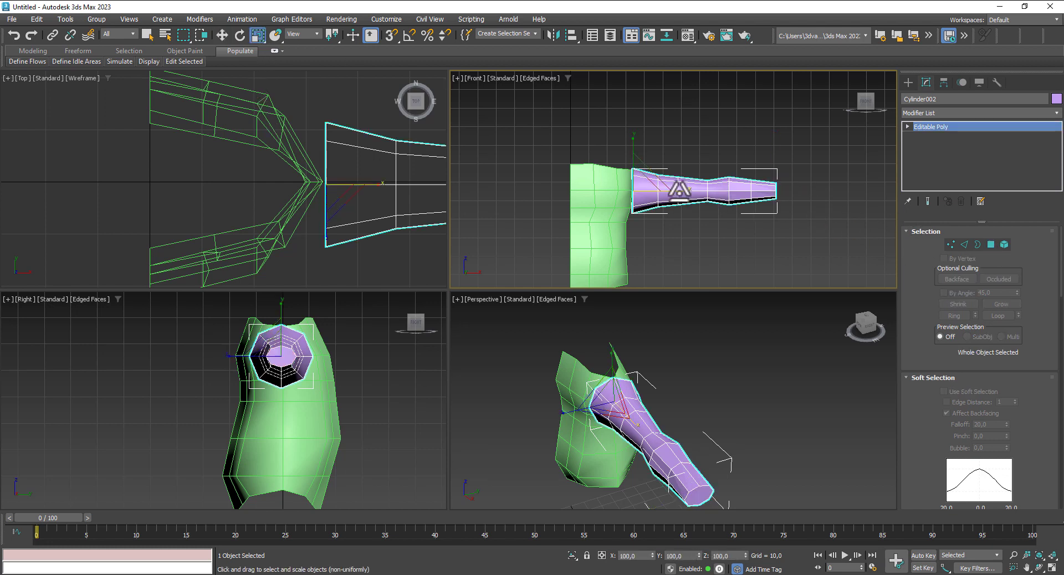
pyautogui.moveTo(679, 189); pyautogui.dragTo(682, 192)
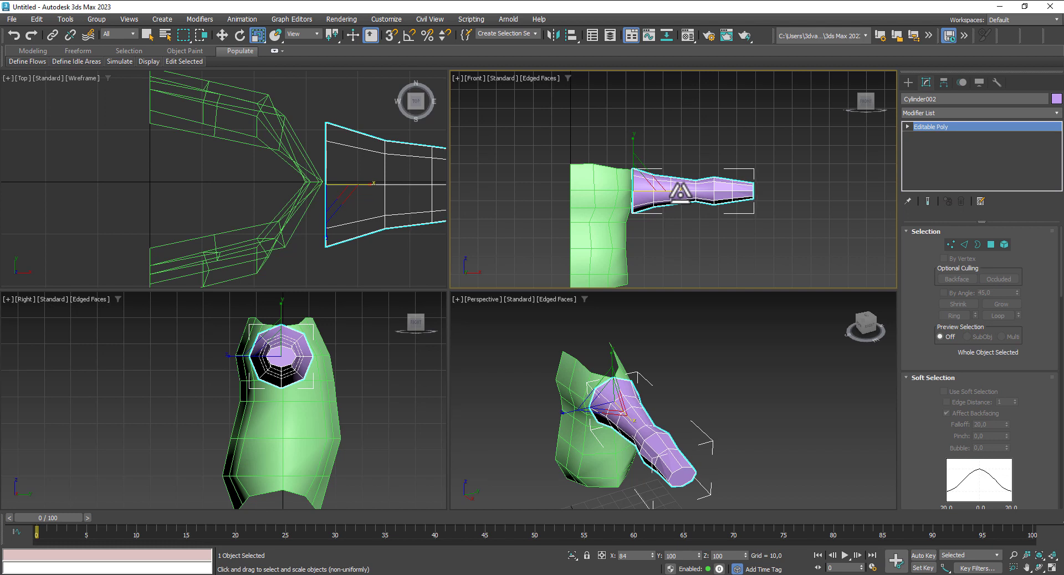
pyautogui.moveTo(680, 192); pyautogui.dragTo(682, 192)
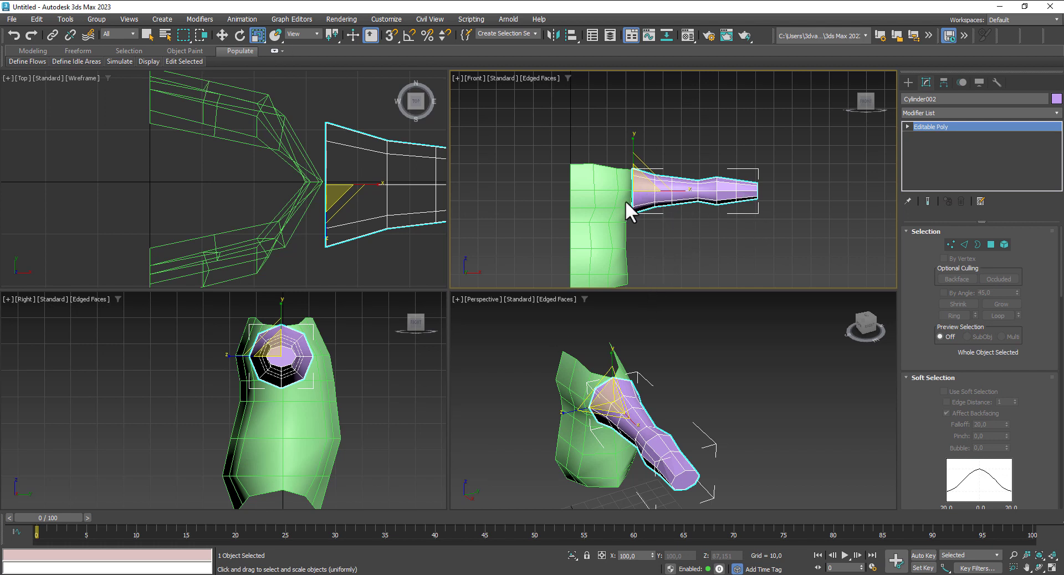
pyautogui.moveTo(345, 190); pyautogui.dragTo(231, 190, button='middle')
pyautogui.scroll(-2, 304, 191)
pyautogui.moveTo(304, 190)
pyautogui.mouseDown(button='middle')
pyautogui.moveTo(316, 210)
pyautogui.moveTo(238, 220)
pyautogui.mouseUp(button='middle')
# Step: At Vertex level, narrow the arm's tip ring and shift a ring toward the shoulder
pyautogui.click(950, 244)
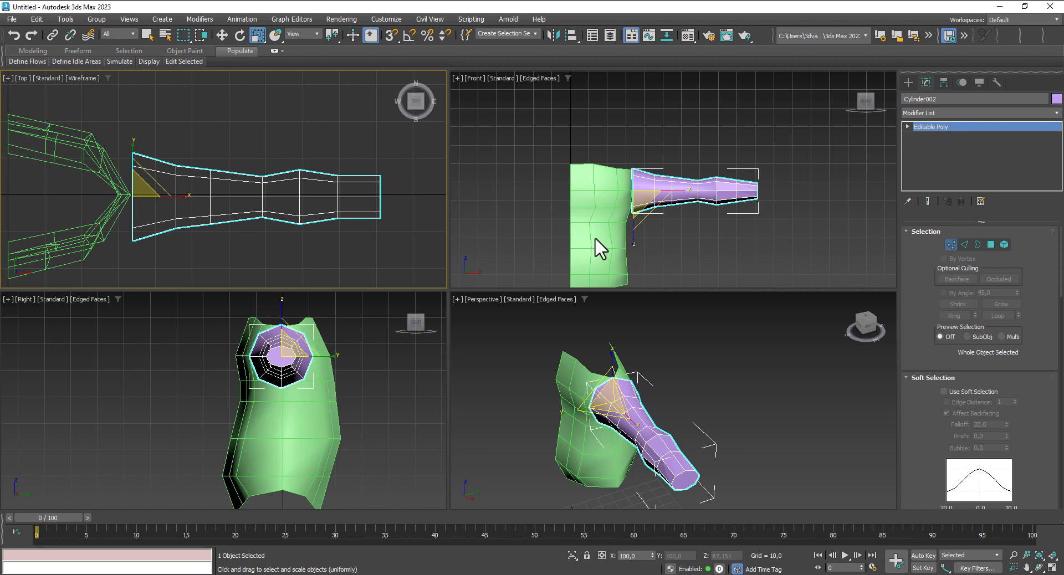
pyautogui.moveTo(360, 158); pyautogui.dragTo(429, 258)
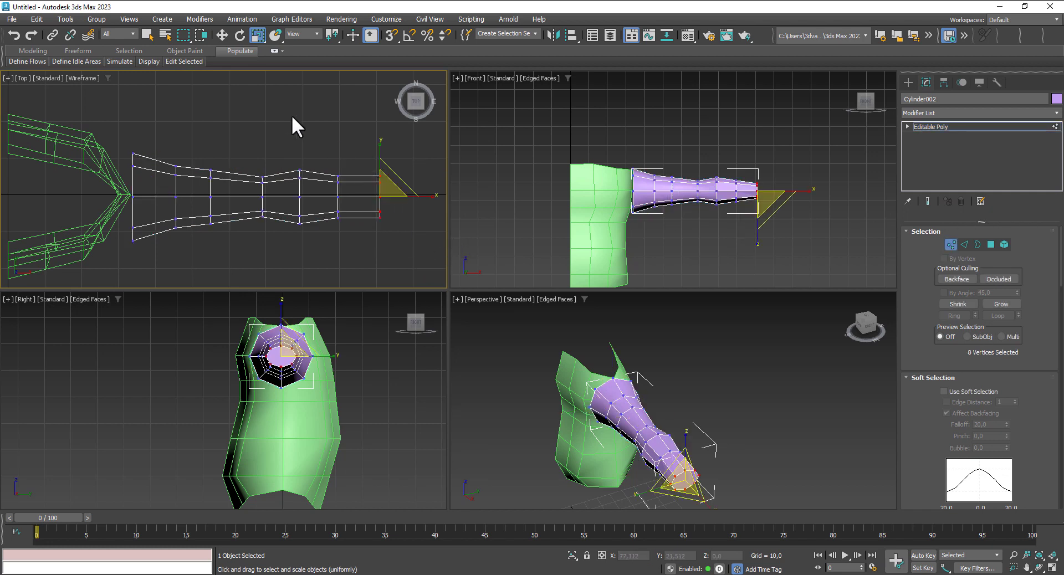
pyautogui.moveTo(403, 161); pyautogui.dragTo(340, 224)
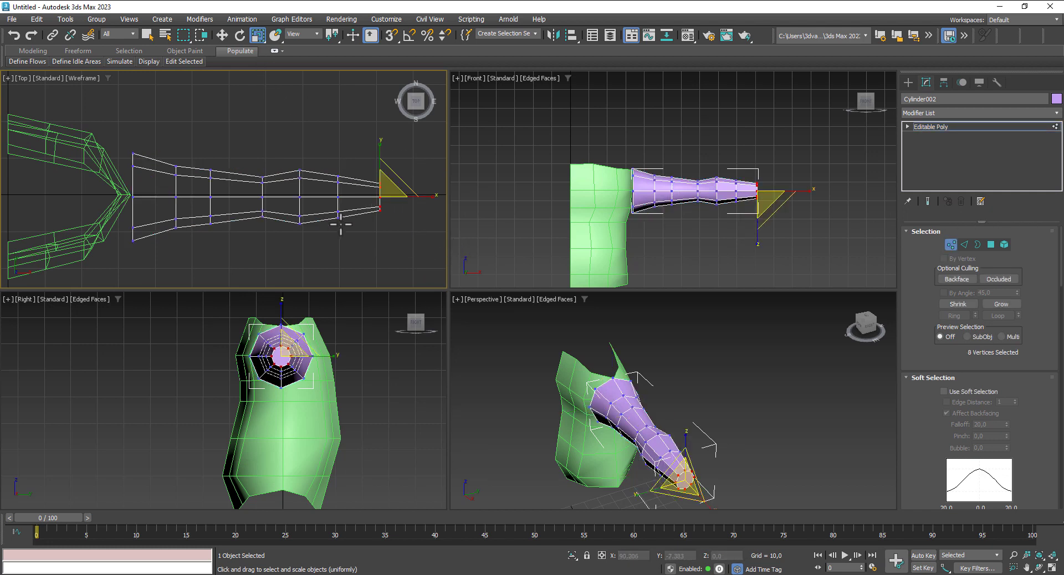
pyautogui.moveTo(331, 160); pyautogui.dragTo(347, 219)
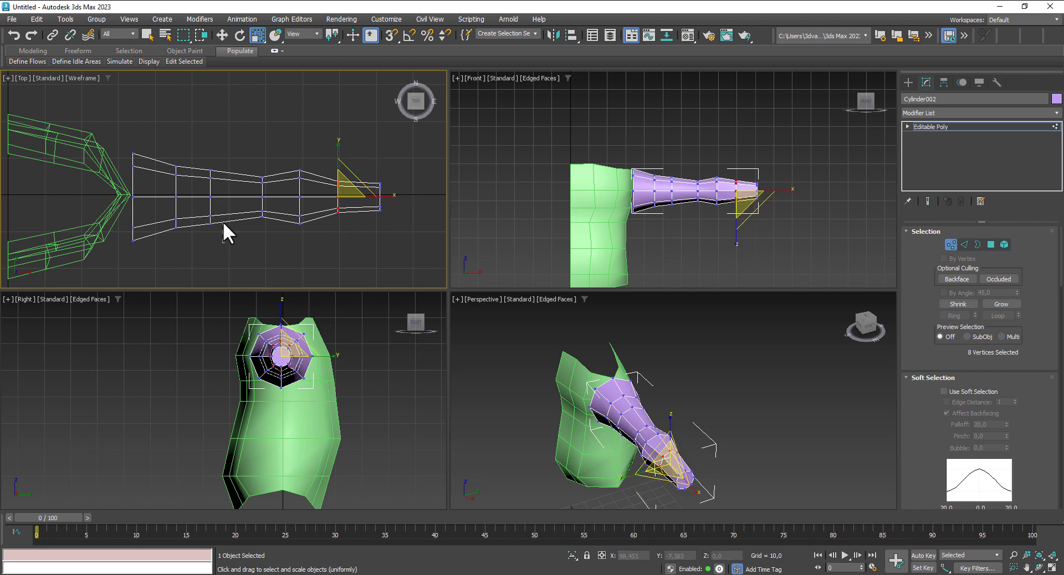
pyautogui.moveTo(223, 230); pyautogui.dragTo(198, 161)
pyautogui.click(222, 35)
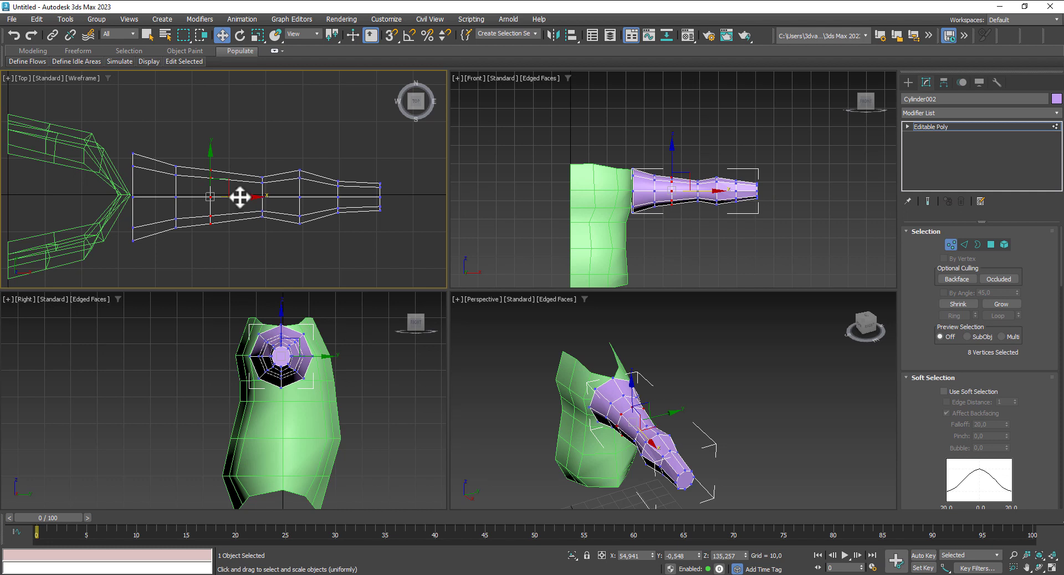
pyautogui.moveTo(239, 197); pyautogui.dragTo(230, 197)
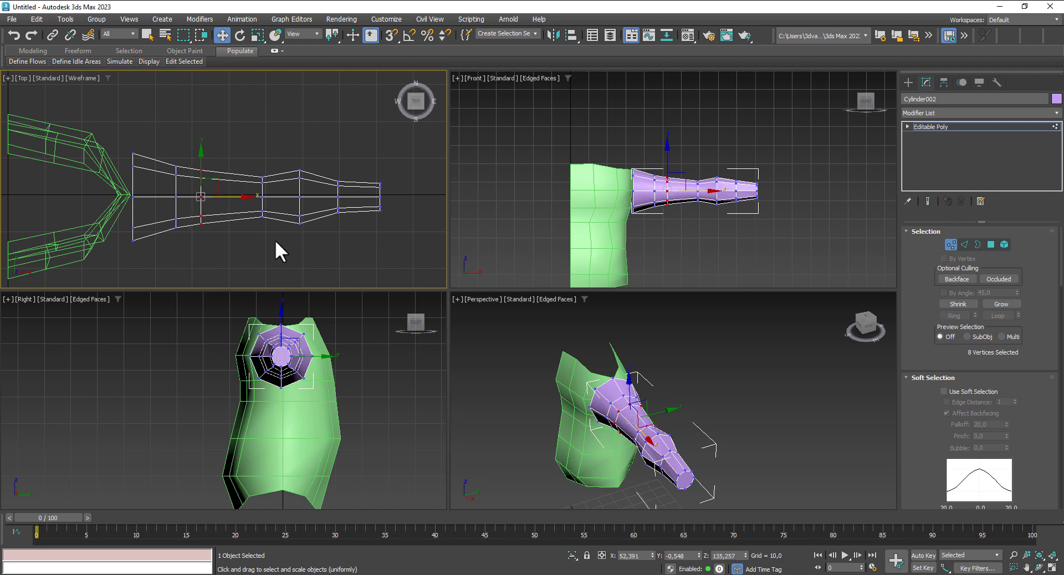
# Step: Slide the middle vertex rings toward the shoulder and enlarge one ring to about 115%
pyautogui.moveTo(275, 240); pyautogui.dragTo(248, 165)
pyautogui.moveTo(288, 198); pyautogui.dragTo(263, 197)
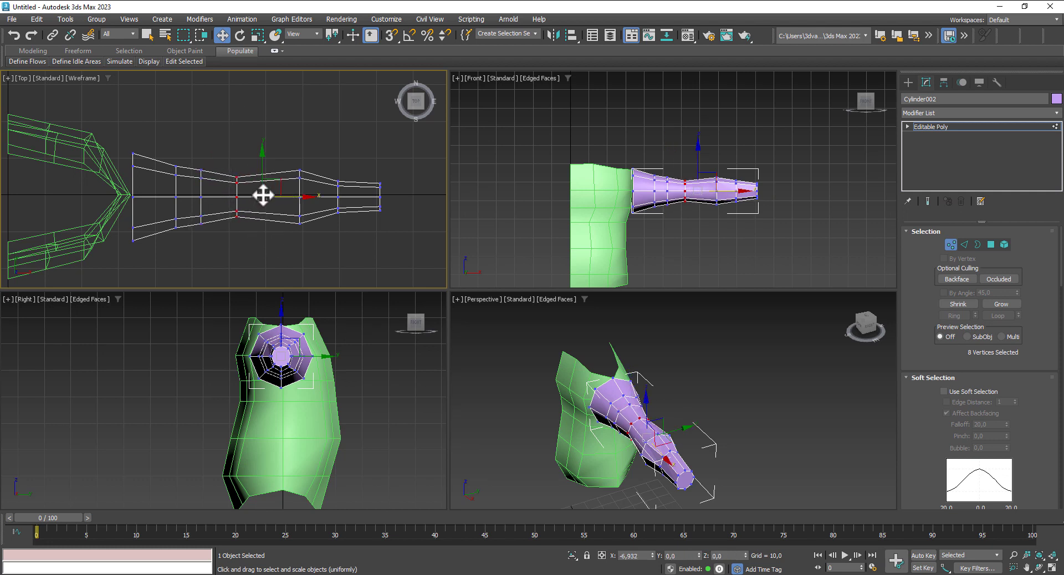
pyautogui.moveTo(285, 164); pyautogui.dragTo(314, 233)
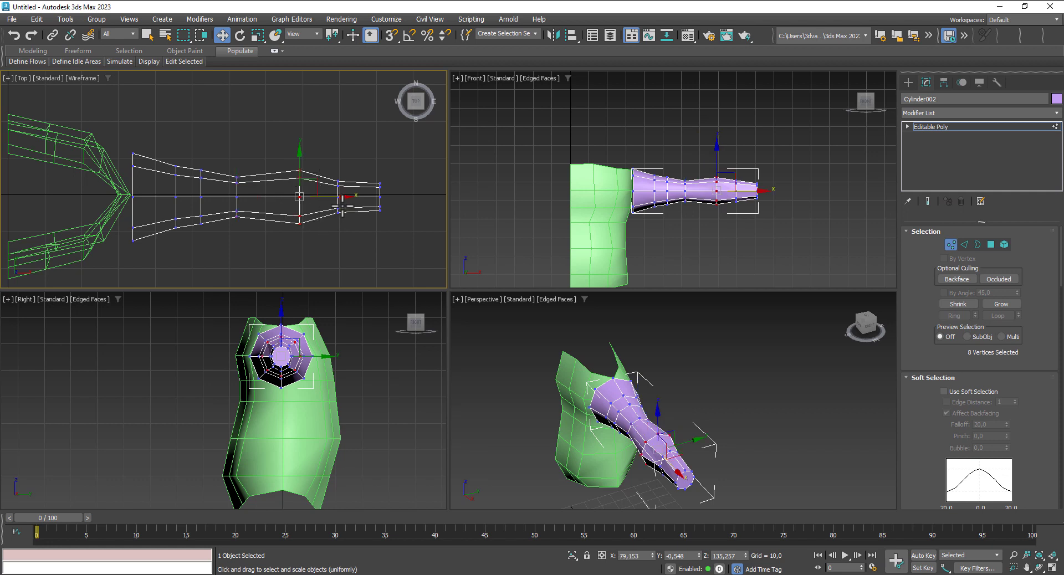
pyautogui.moveTo(339, 198); pyautogui.dragTo(324, 200)
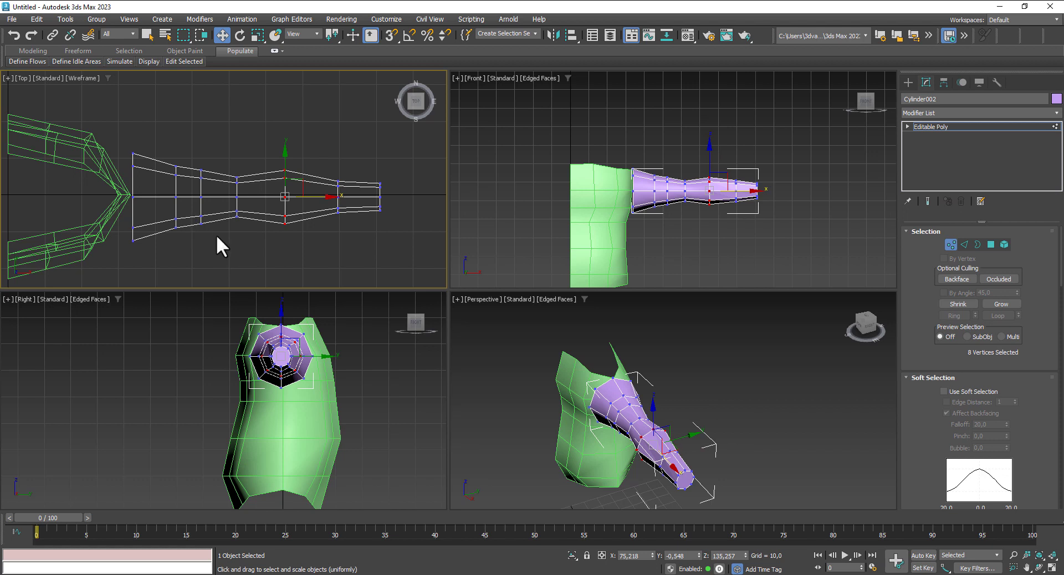
pyautogui.moveTo(217, 234)
pyautogui.mouseDown()
pyautogui.moveTo(192, 162)
pyautogui.moveTo(209, 181)
pyautogui.mouseUp()
pyautogui.click(260, 35)
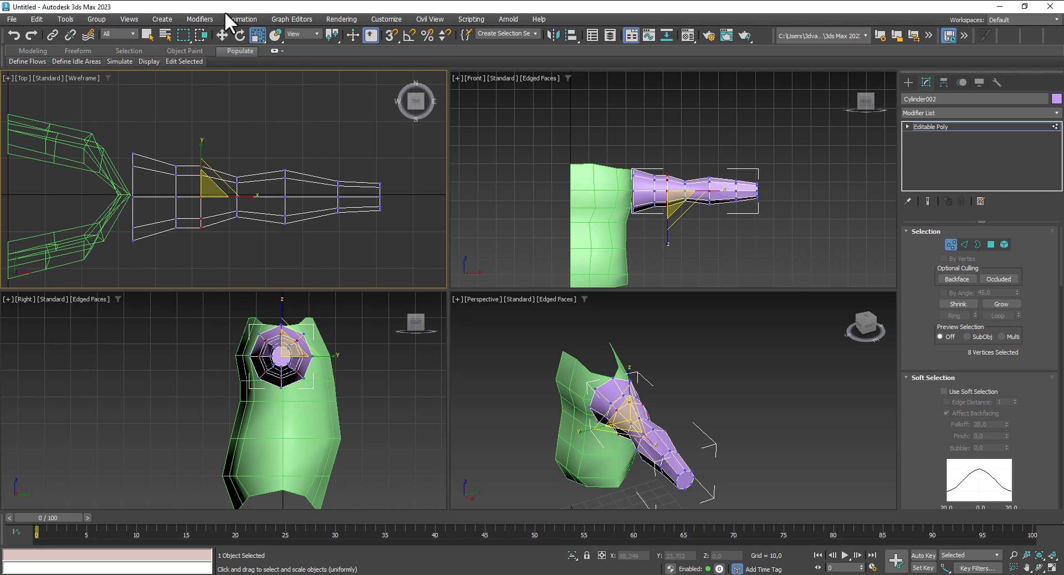
pyautogui.click(222, 33)
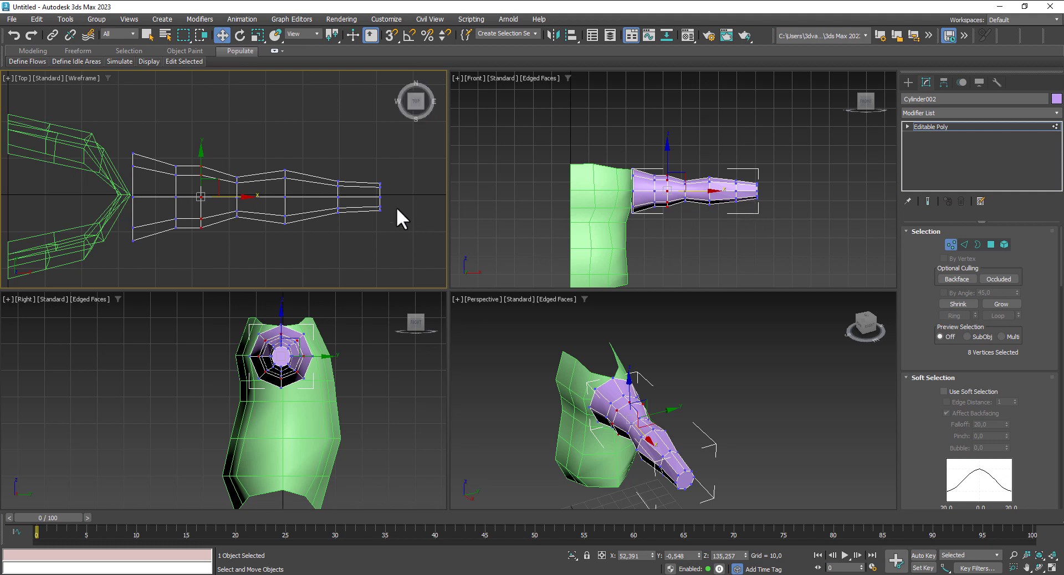
pyautogui.click(964, 245)
# Step: Connect the arm's lengthwise edges to add an edge loop, then nudge the new ring toward the body
pyautogui.moveTo(328, 231); pyautogui.dragTo(335, 167)
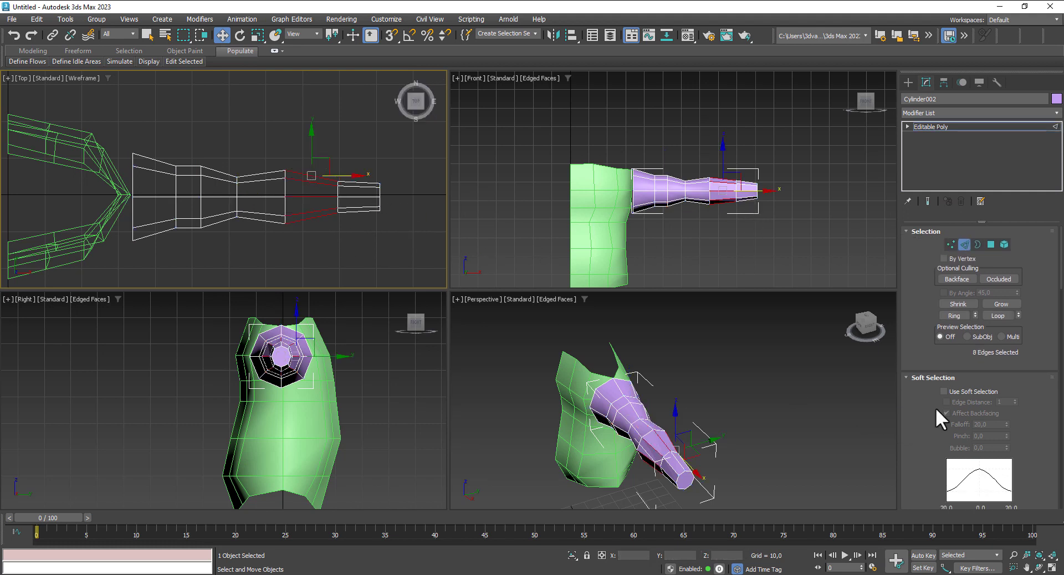
pyautogui.moveTo(926, 350); pyautogui.dragTo(919, 229)
pyautogui.scroll(-1, 1018, 420)
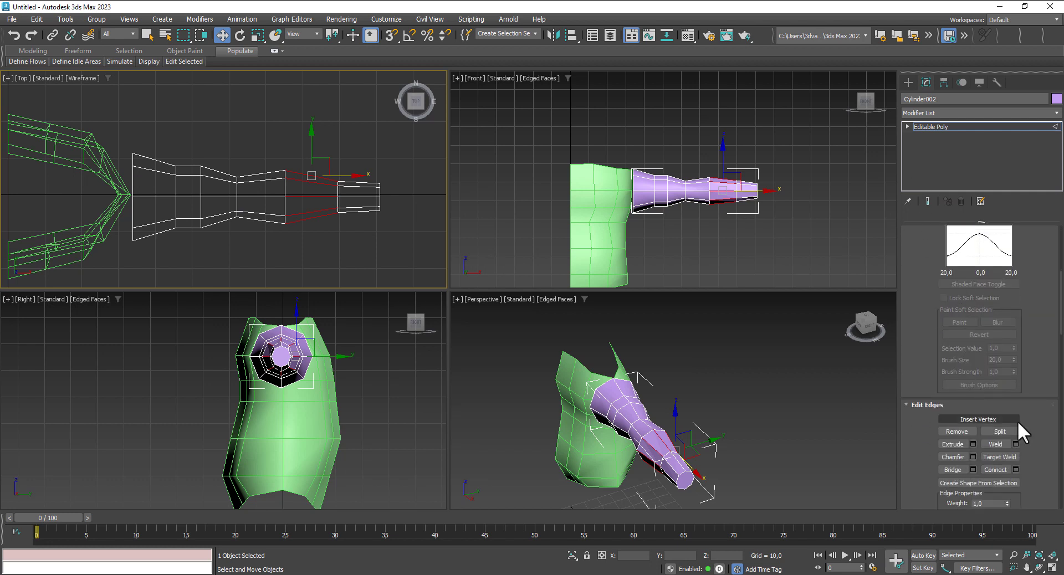
pyautogui.click(1016, 469)
pyautogui.click(226, 230)
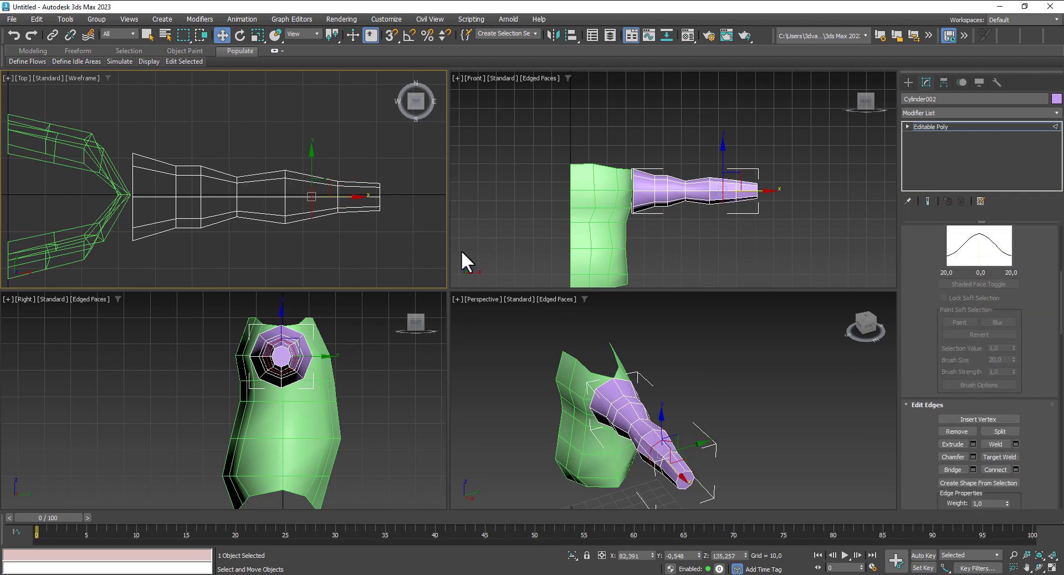
pyautogui.click(908, 126)
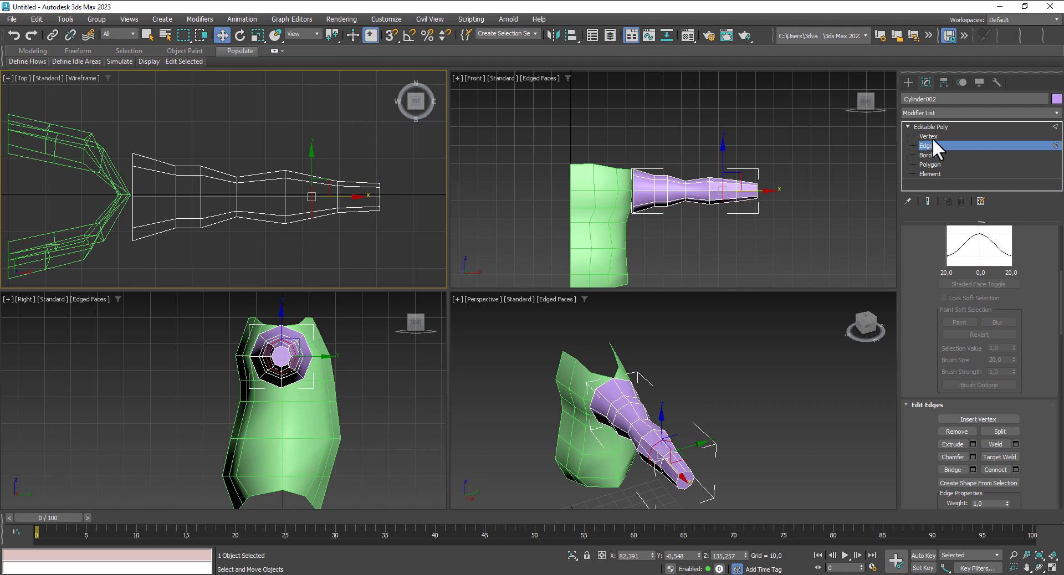
pyautogui.click(929, 136)
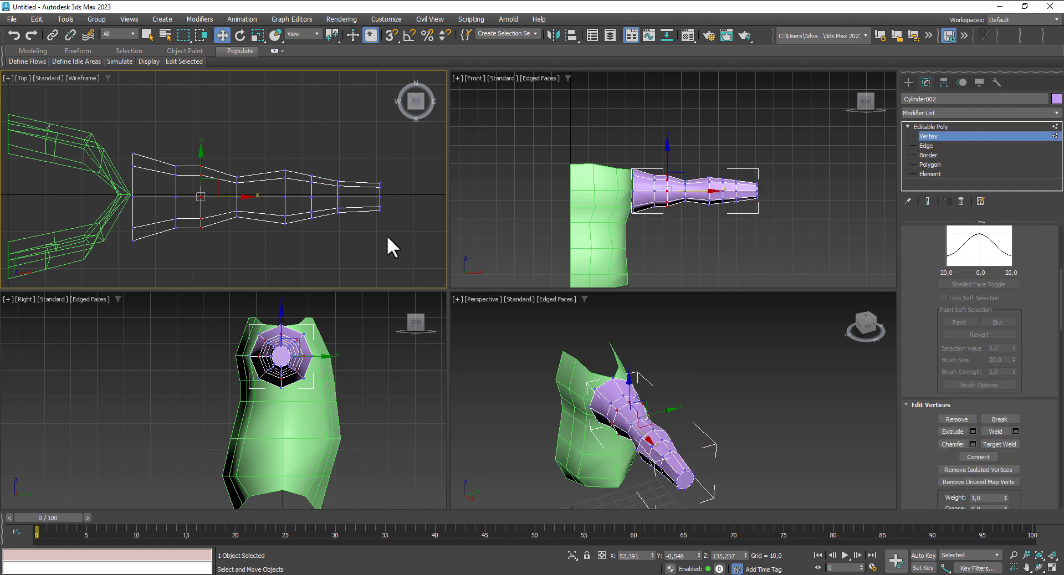
pyautogui.moveTo(344, 223)
pyautogui.mouseDown()
pyautogui.moveTo(332, 177)
pyautogui.moveTo(354, 194)
pyautogui.moveTo(342, 194)
pyautogui.mouseUp()
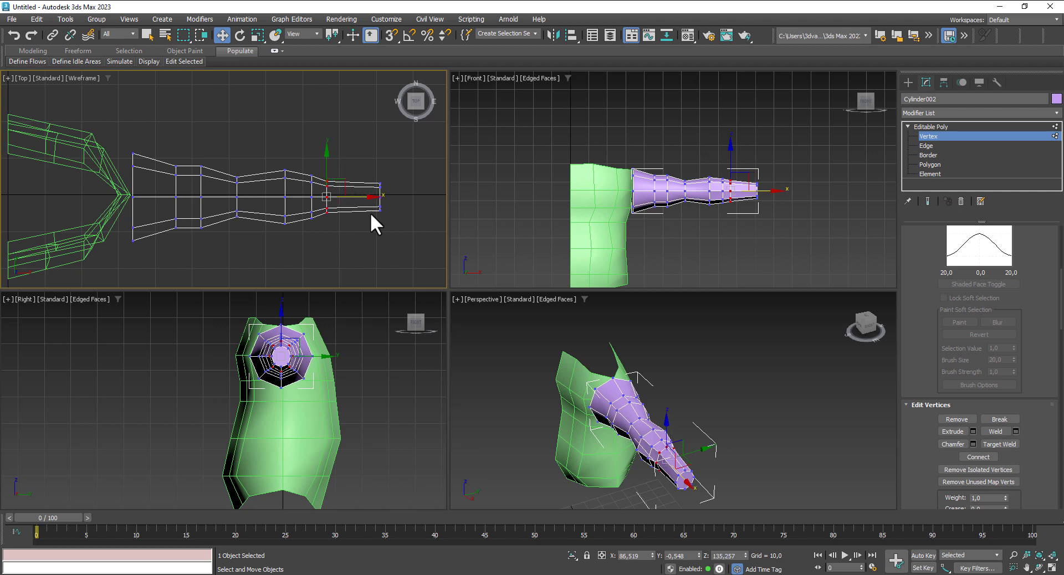
pyautogui.moveTo(388, 218); pyautogui.dragTo(370, 172)
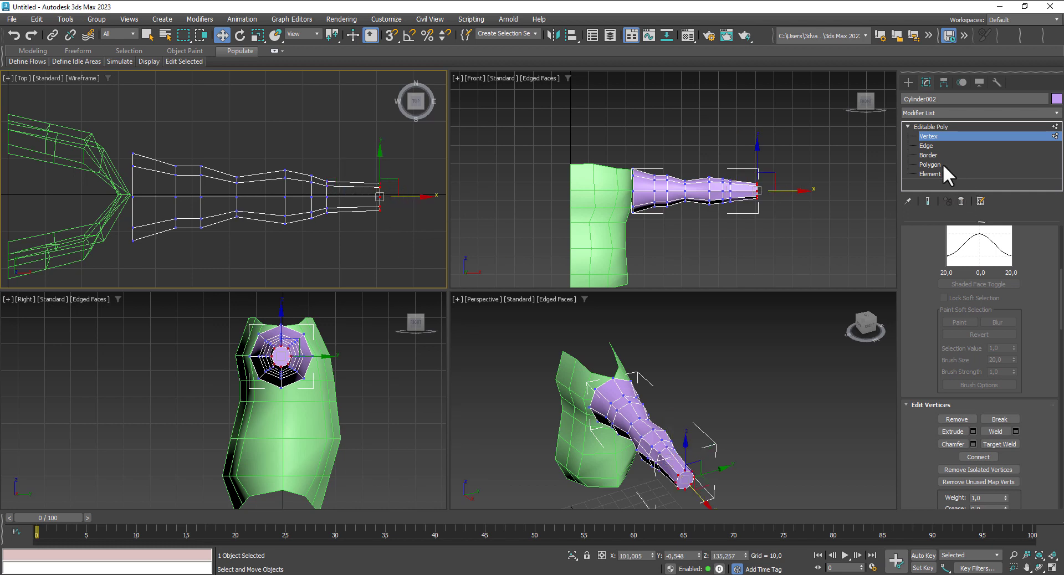
# Step: Connect the tip segment's edges to add a second edge loop
pyautogui.click(926, 145)
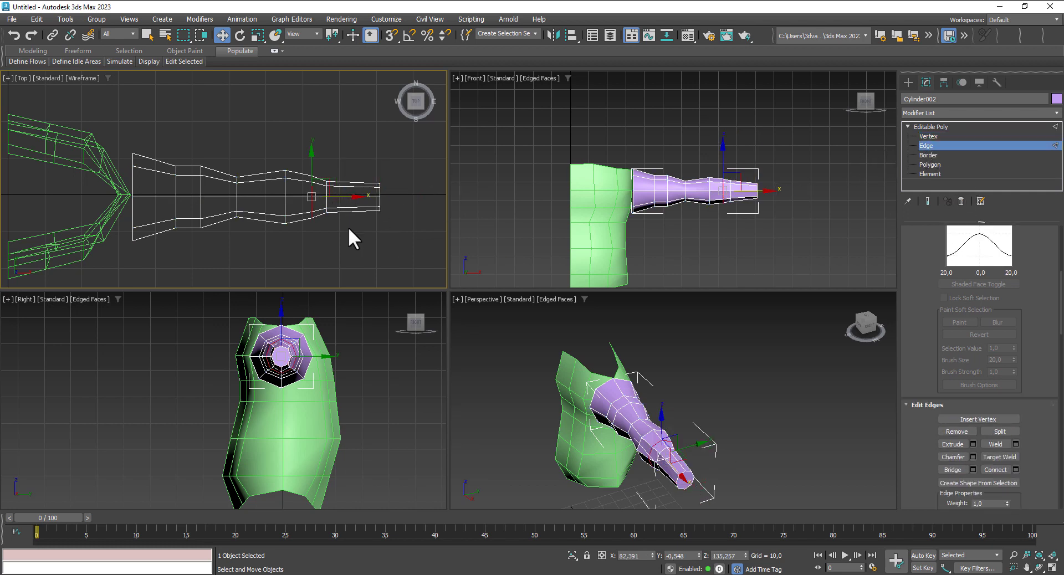
pyautogui.moveTo(351, 164); pyautogui.dragTo(896, 369)
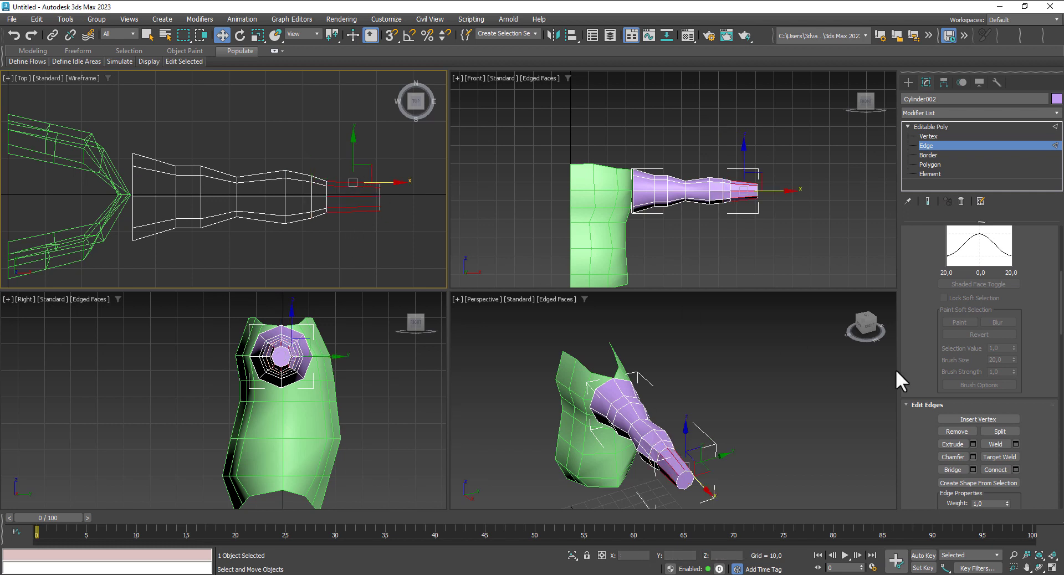
pyautogui.click(1015, 469)
pyautogui.click(230, 233)
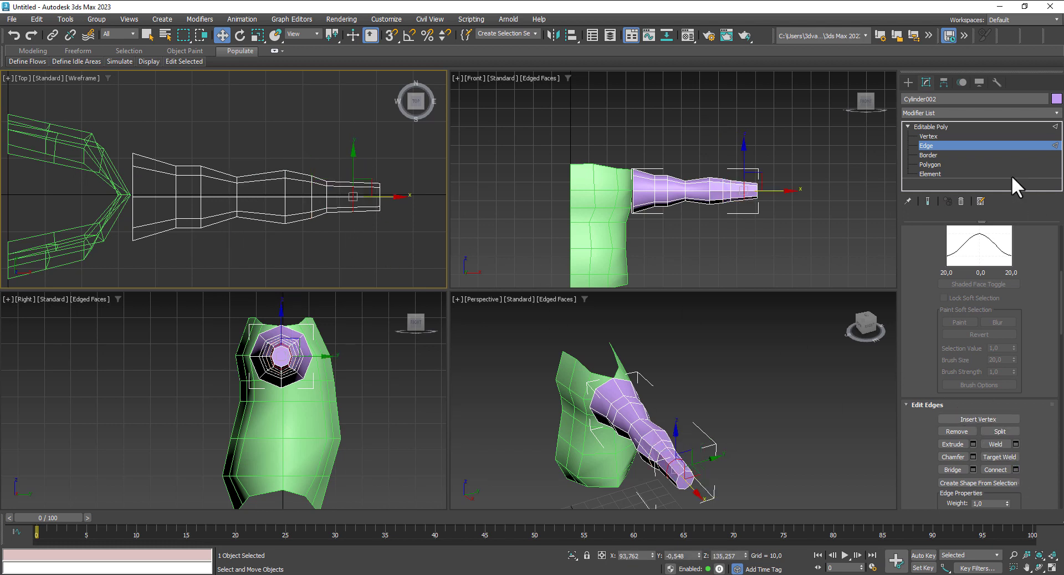
# Step: Scale the tip vertex rings to stretch them sideways and flatten the tip on Y
pyautogui.click(928, 137)
pyautogui.moveTo(387, 208); pyautogui.dragTo(374, 165)
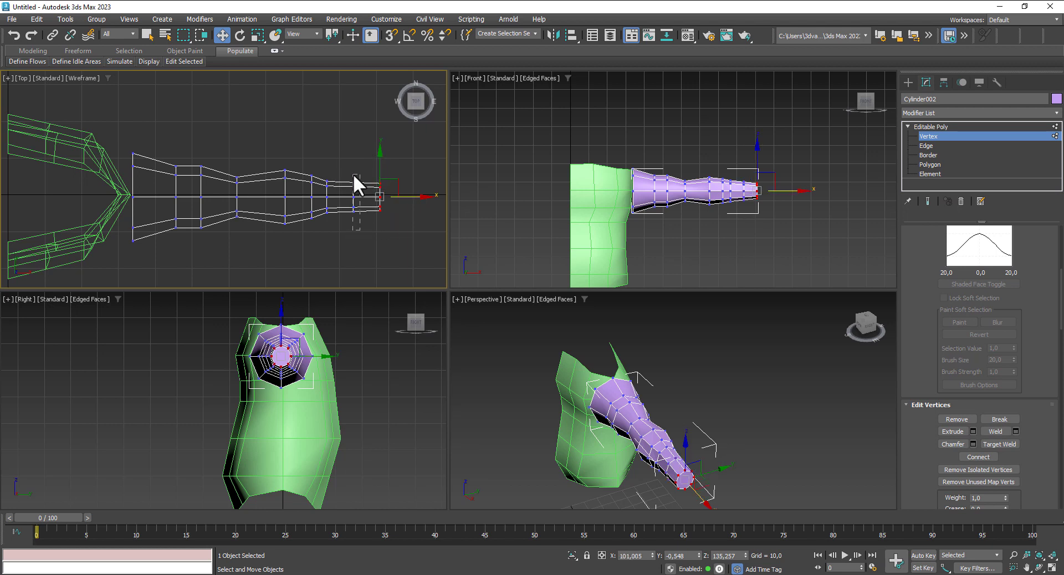
pyautogui.click(258, 34)
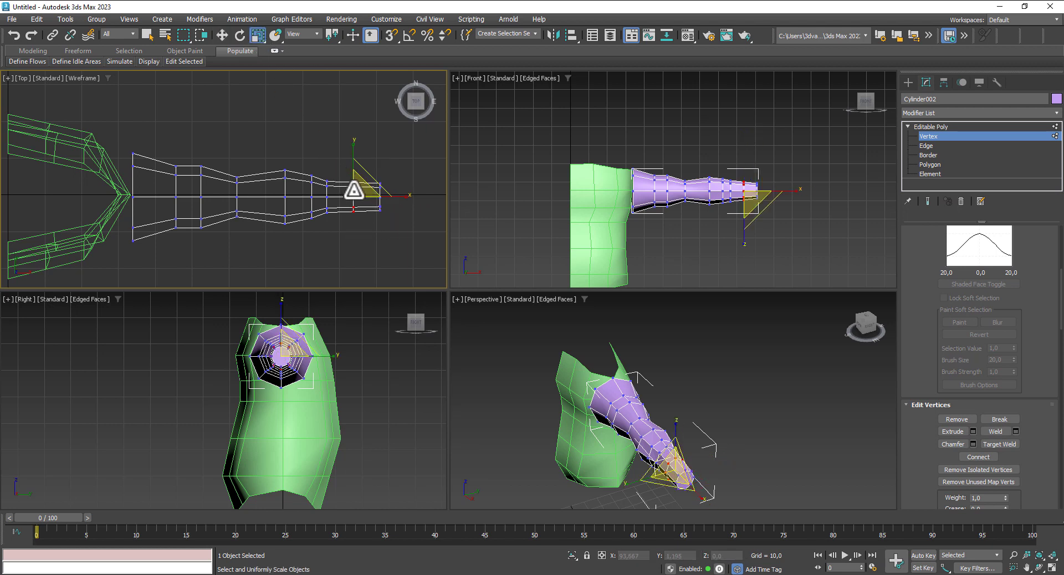
pyautogui.moveTo(353, 191)
pyautogui.mouseDown()
pyautogui.moveTo(357, 136)
pyautogui.moveTo(391, 222)
pyautogui.moveTo(389, 204)
pyautogui.mouseUp()
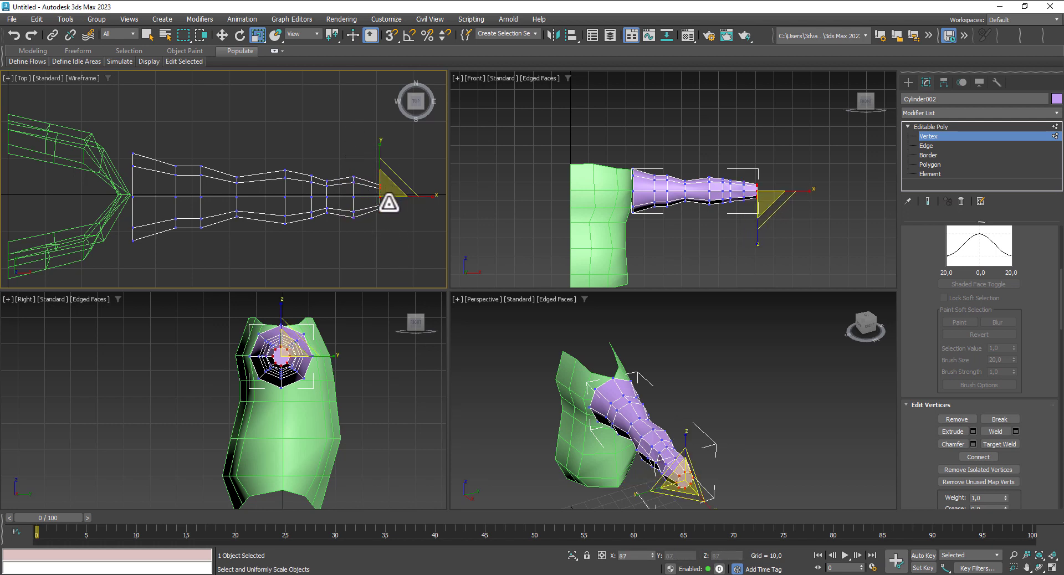
pyautogui.rightClick(765, 219)
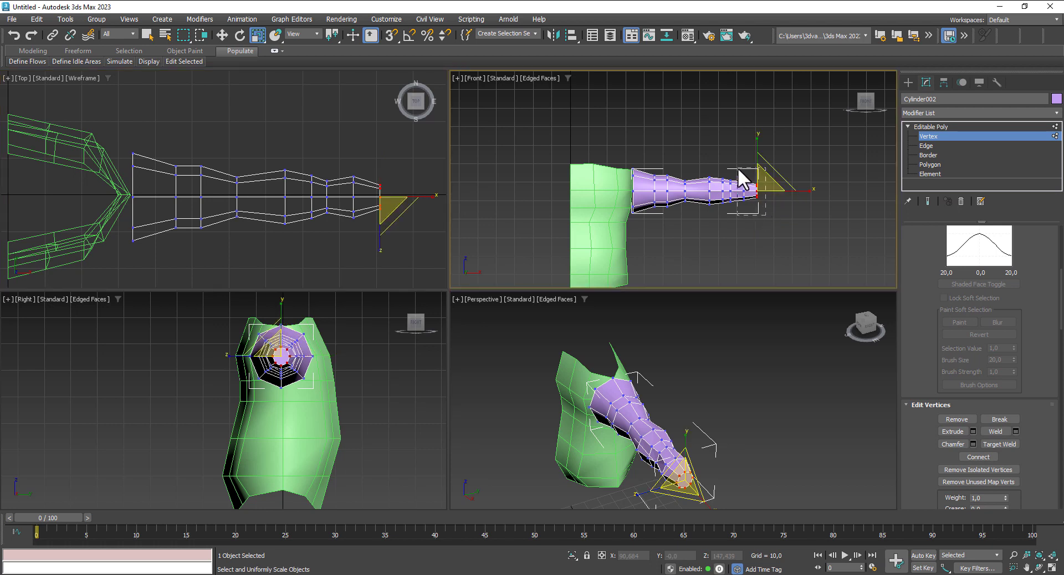
pyautogui.hotkey('ctrl', 'pageup')
pyautogui.moveTo(750, 147); pyautogui.dragTo(749, 162)
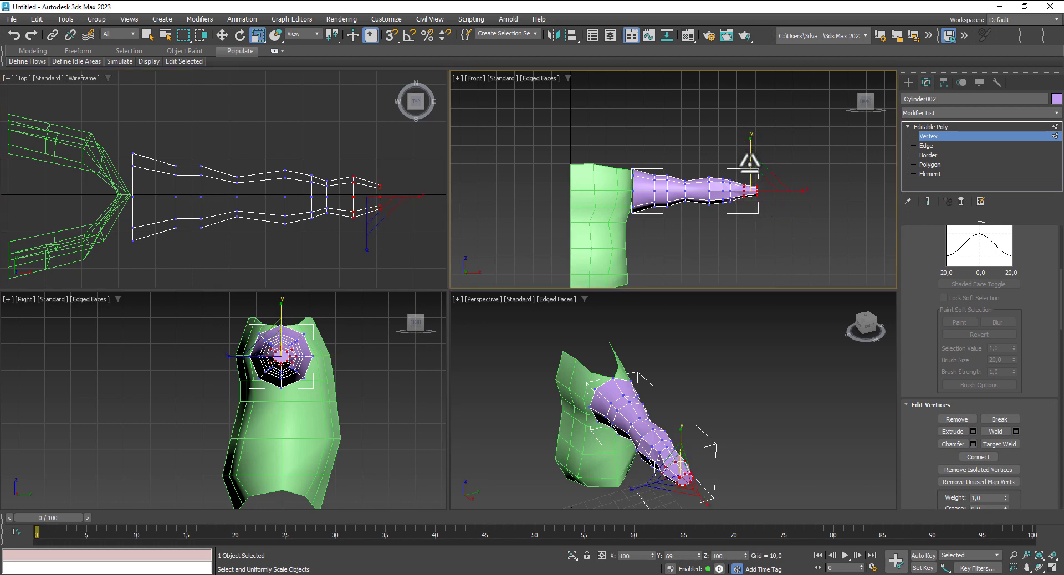
pyautogui.scroll(2, 743, 220)
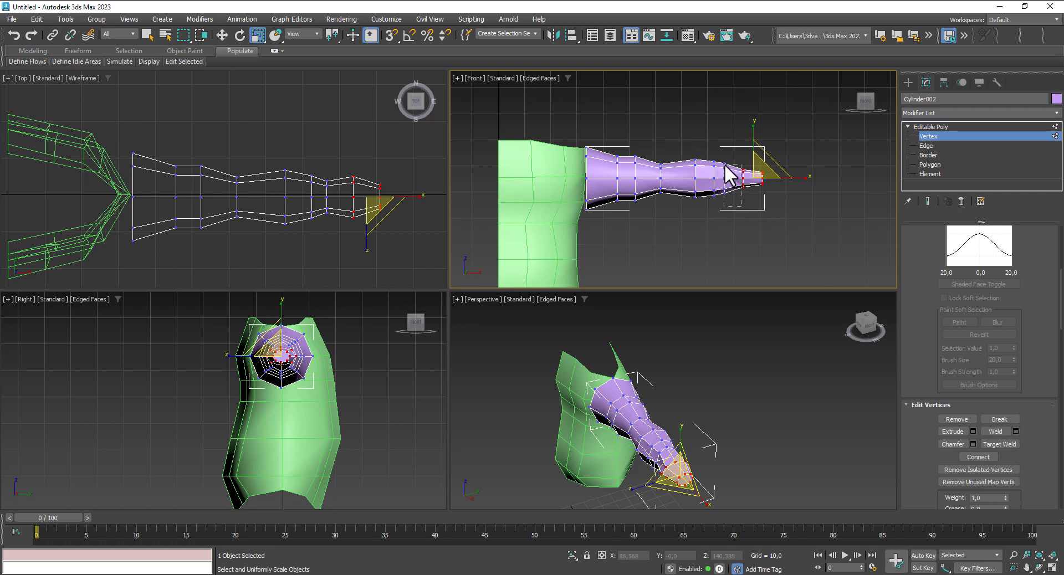
pyautogui.click(738, 210)
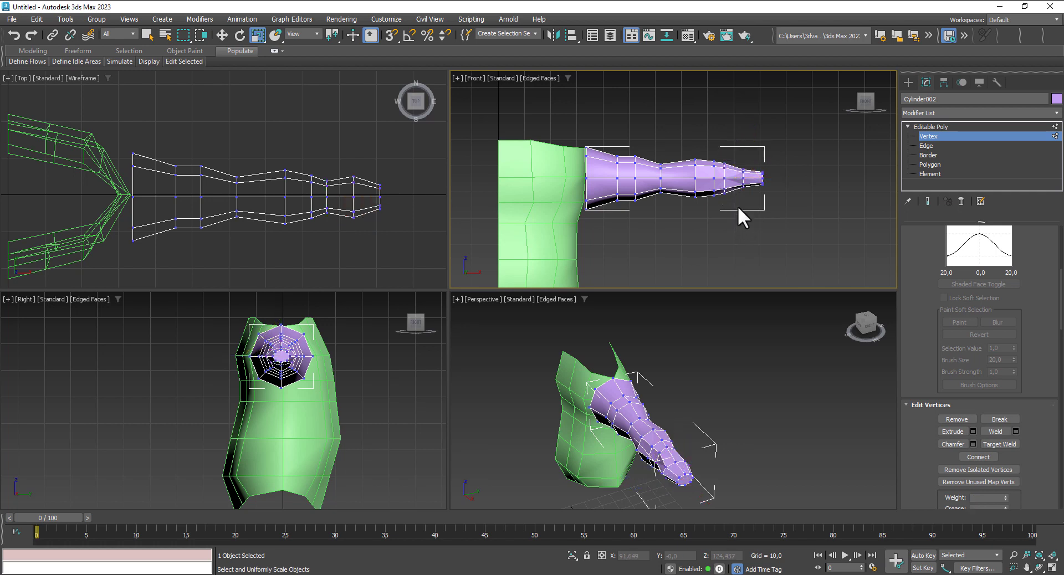
# Step: Push the tip vertex columns further out along the arm into a paddle-like hand
pyautogui.moveTo(723, 150); pyautogui.dragTo(721, 148)
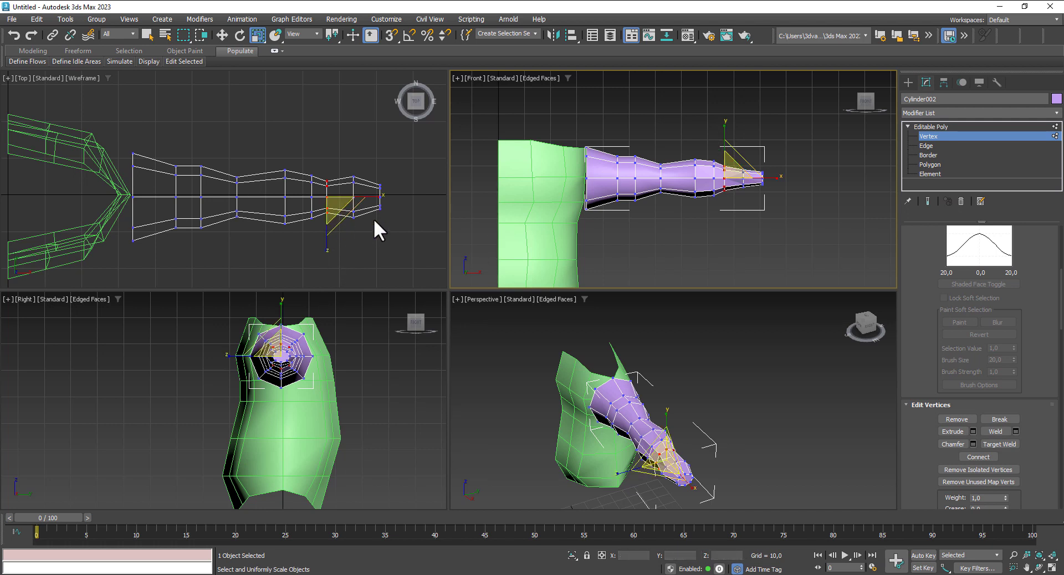
pyautogui.scroll(2, 374, 219)
pyautogui.click(221, 35)
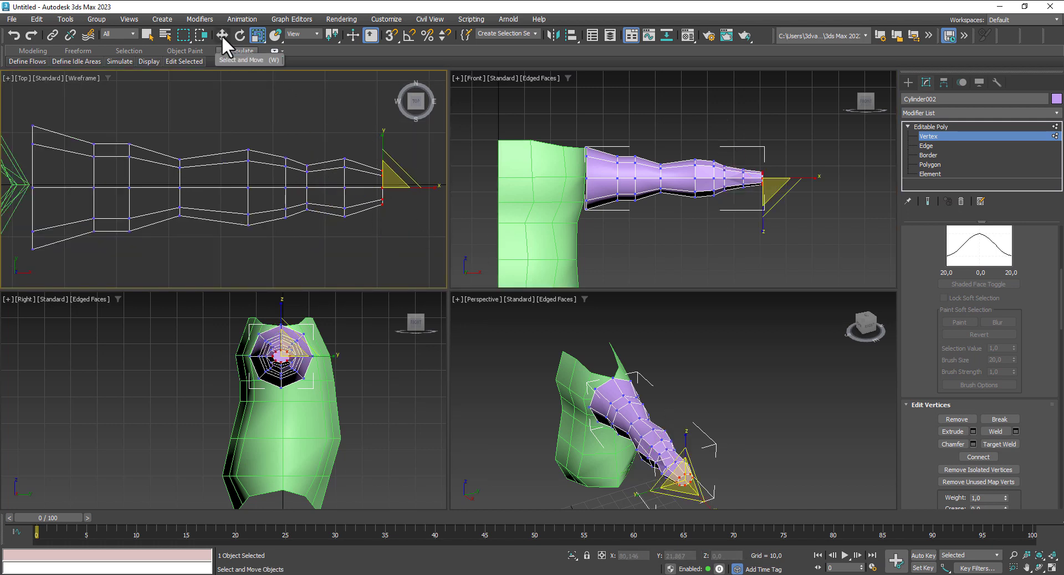
pyautogui.moveTo(418, 188); pyautogui.dragTo(435, 186)
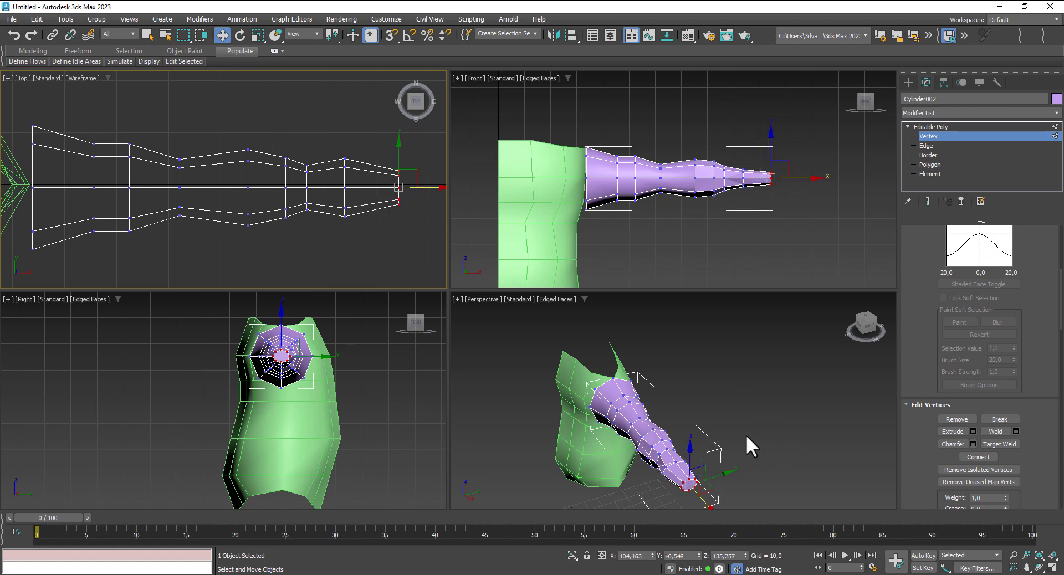
pyautogui.keyDown('alt'); pyautogui.moveTo(720, 474); pyautogui.dragTo(736, 418, button='middle'); pyautogui.keyUp('alt')
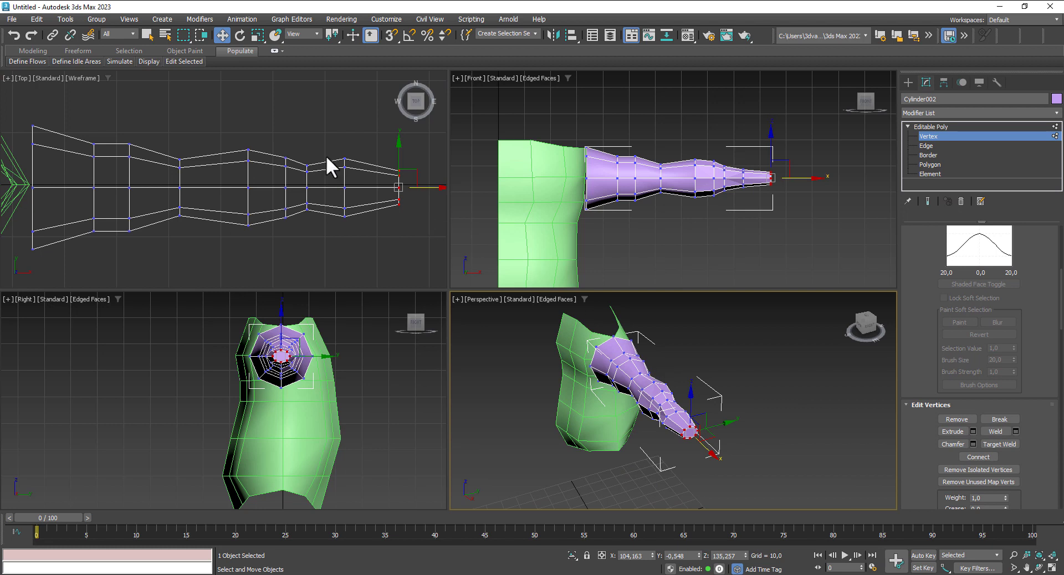
pyautogui.moveTo(416, 232)
pyautogui.mouseDown()
pyautogui.moveTo(320, 151)
pyautogui.moveTo(370, 129)
pyautogui.mouseUp()
pyautogui.click(258, 35)
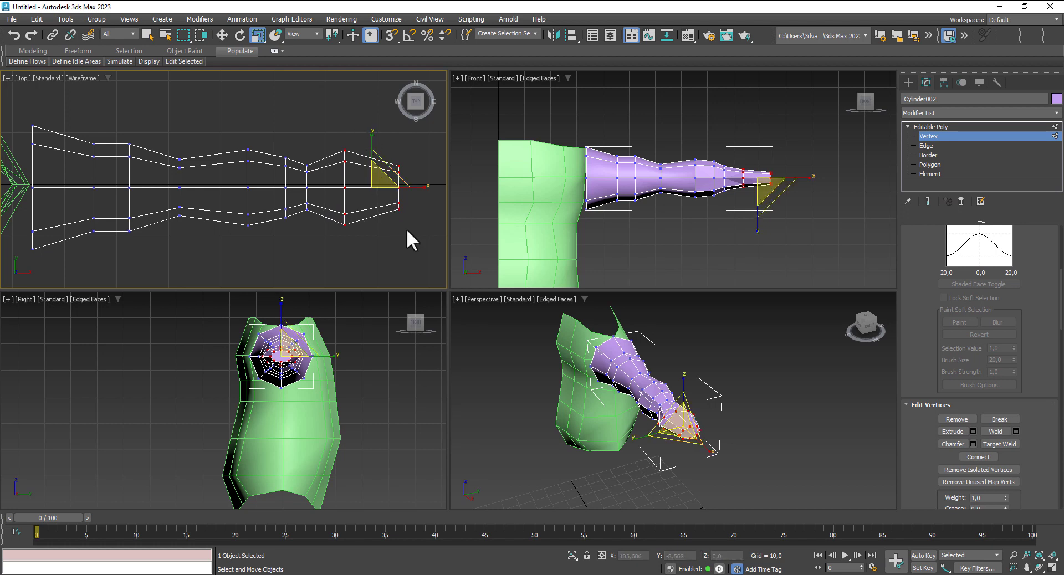
pyautogui.click(221, 34)
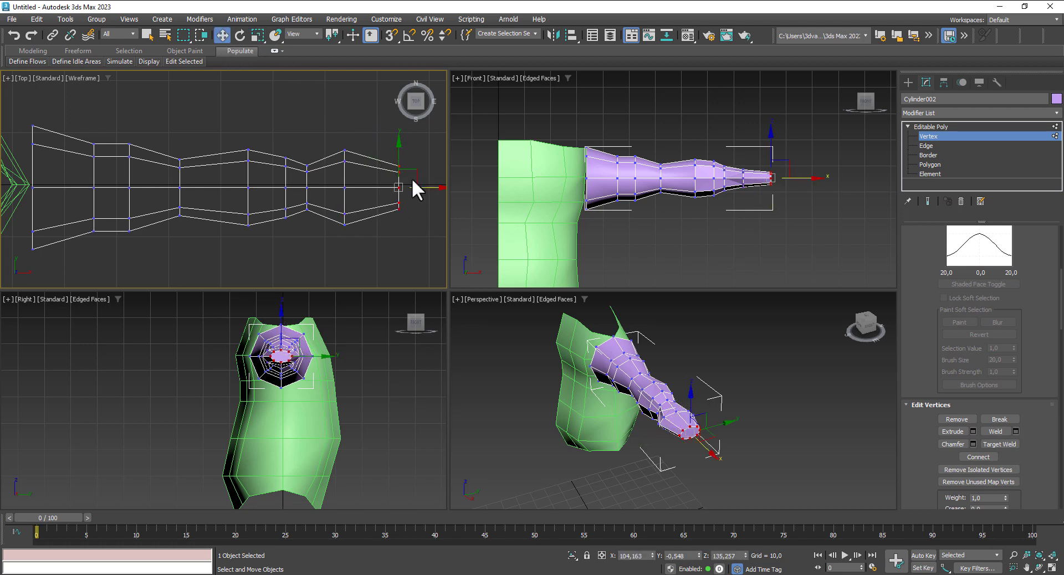
pyautogui.moveTo(724, 474)
pyautogui.keyDown('alt'); pyautogui.mouseDown(button='middle')
pyautogui.moveTo(780, 461)
pyautogui.moveTo(751, 468)
pyautogui.mouseUp(button='middle'); pyautogui.keyUp('alt')
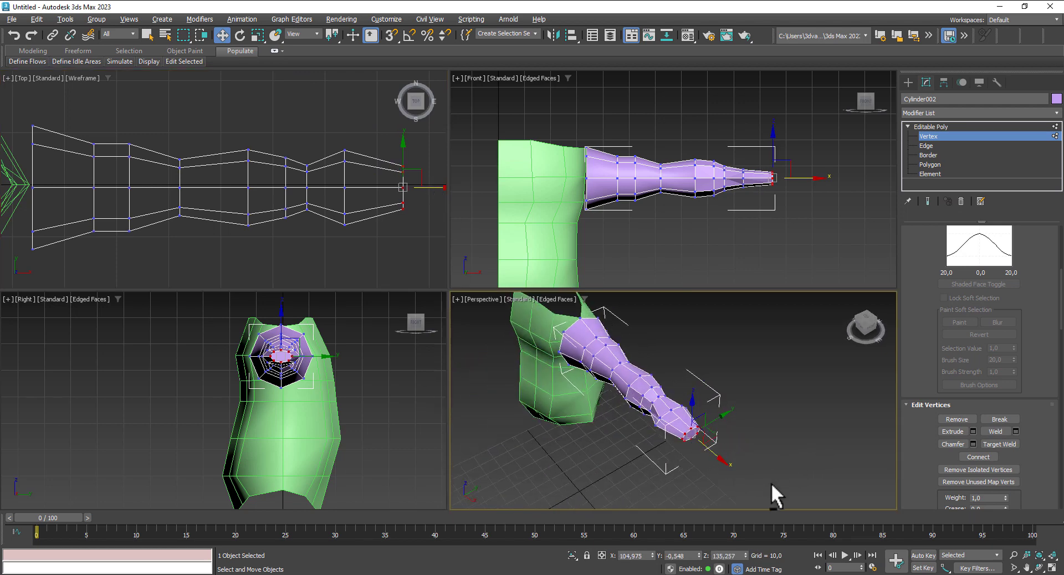
# Step: With snapping on, use Cut to add a new edge across the hand's tip
pyautogui.click(388, 34)
pyautogui.rightClick(388, 33)
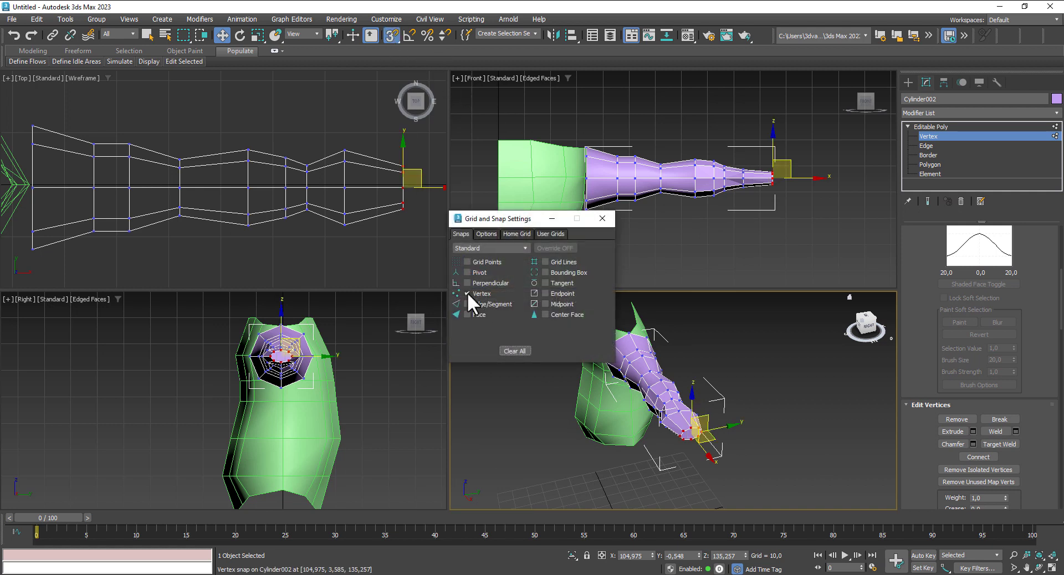
pyautogui.click(602, 219)
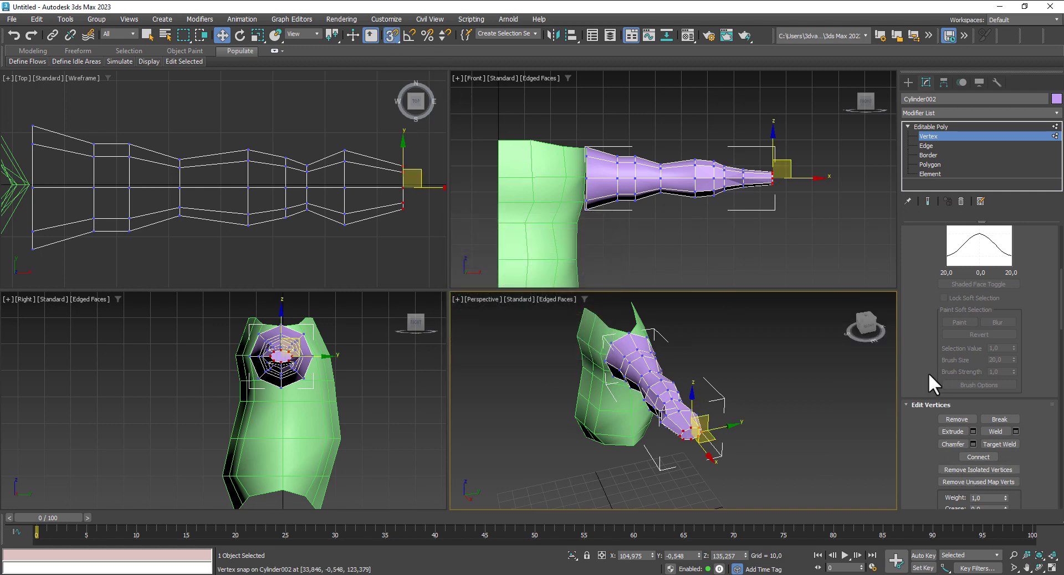
pyautogui.scroll(-3, 969, 371)
pyautogui.scroll(-2, 991, 399)
pyautogui.scroll(-2, 1005, 424)
pyautogui.click(1003, 454)
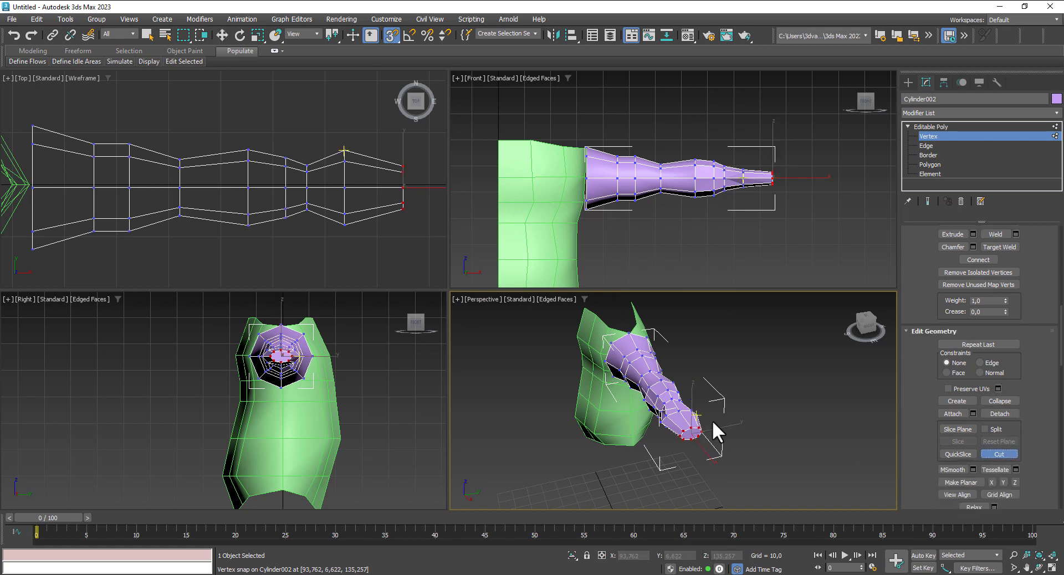
pyautogui.scroll(3, 715, 419)
pyautogui.scroll(2, 737, 427)
pyautogui.click(580, 386)
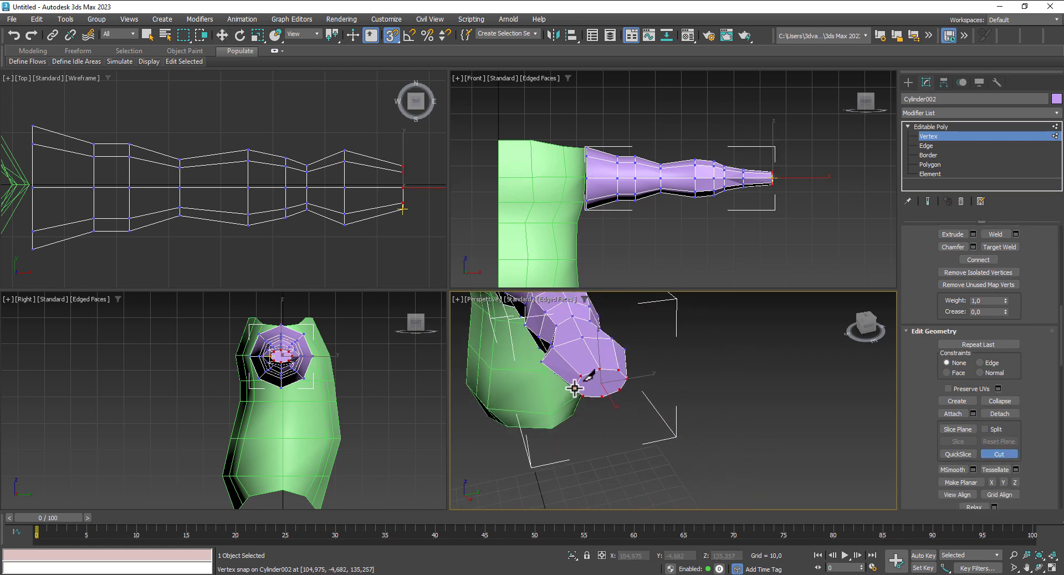
pyautogui.click(626, 379)
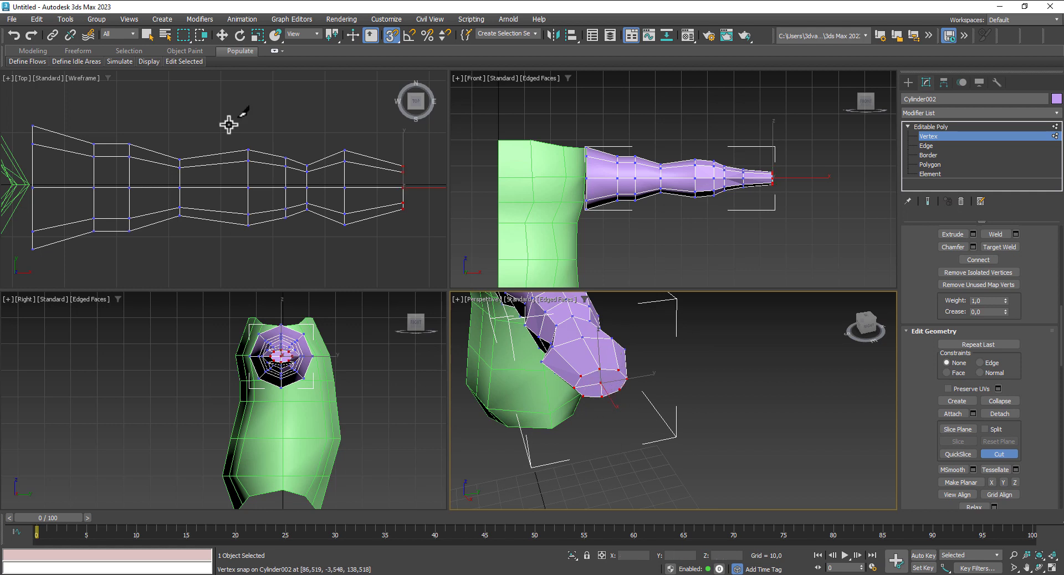
# Step: Move the tip vertices outward along X into a pointed tip
pyautogui.click(224, 35)
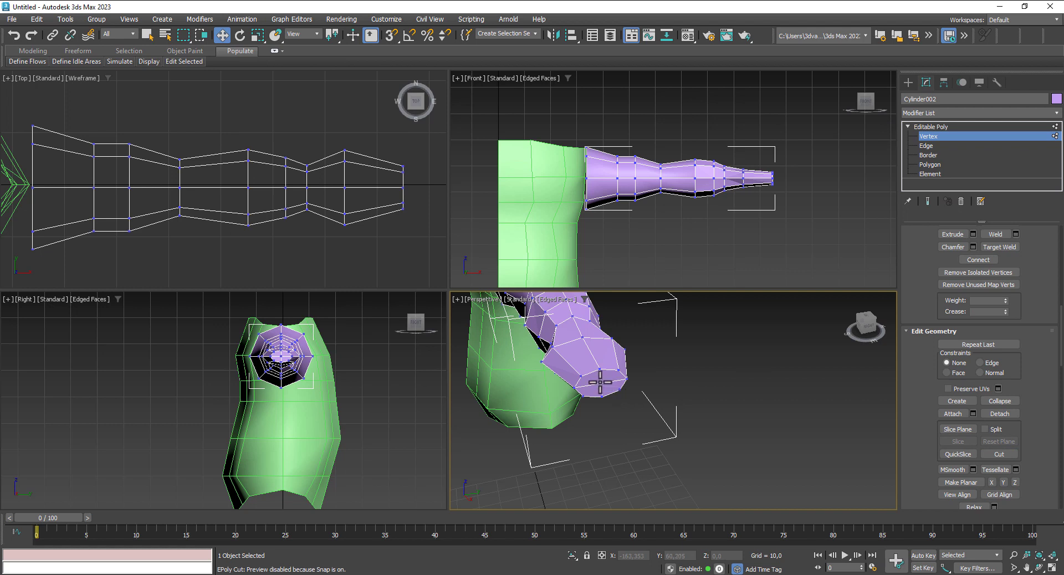
pyautogui.keyDown('alt'); pyautogui.moveTo(693, 414); pyautogui.dragTo(629, 411, button='middle'); pyautogui.keyUp('alt')
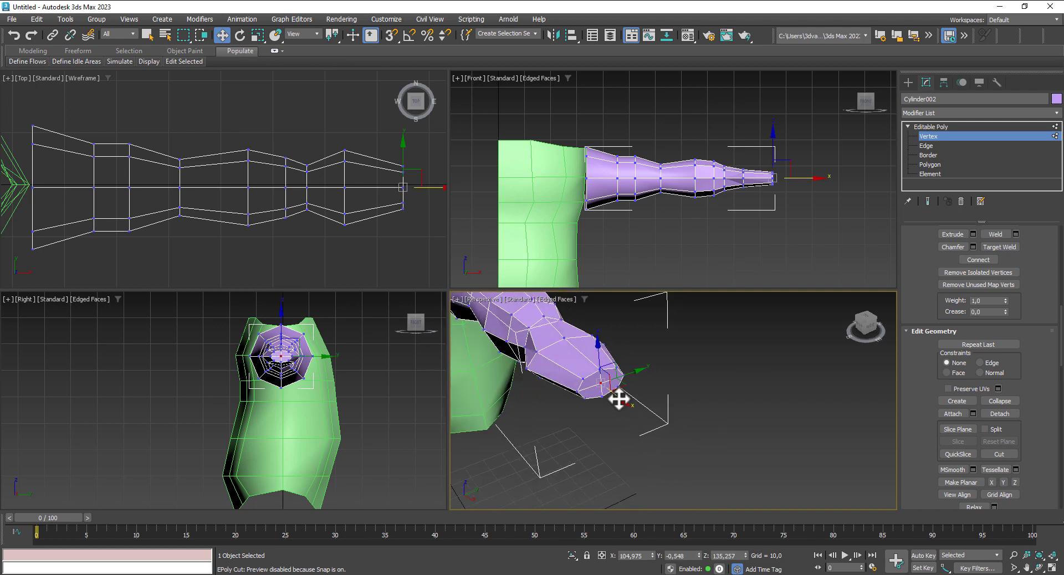
pyautogui.moveTo(617, 397)
pyautogui.mouseDown()
pyautogui.moveTo(624, 406)
pyautogui.moveTo(703, 404)
pyautogui.mouseUp()
pyautogui.moveTo(703, 404)
pyautogui.keyDown('alt'); pyautogui.mouseDown(button='middle')
pyautogui.moveTo(729, 370)
pyautogui.moveTo(778, 383)
pyautogui.mouseUp(button='middle'); pyautogui.keyUp('alt')
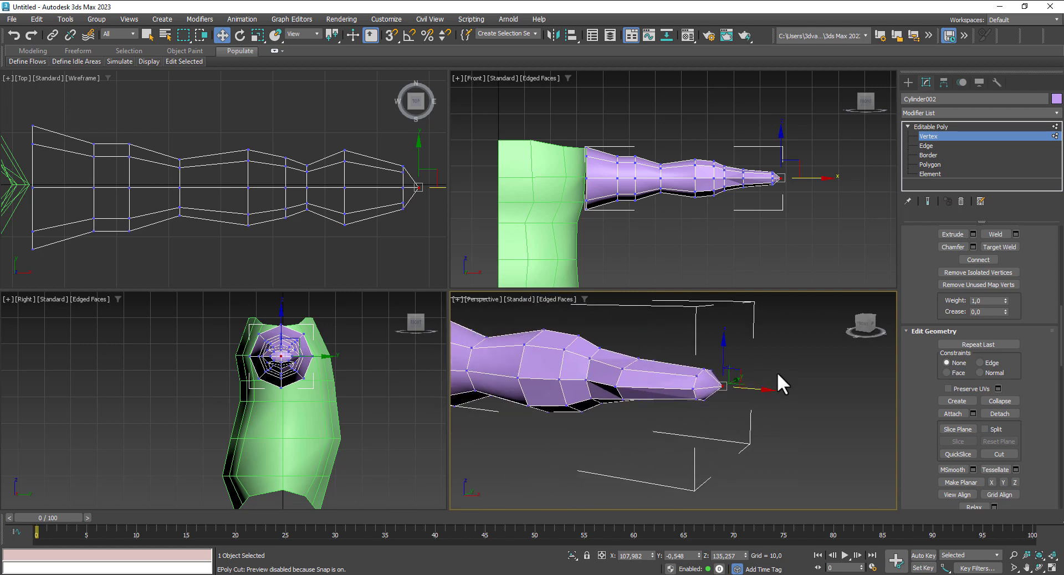
# Step: Inset a side face of the hand with an amount of 0.588
pyautogui.click(930, 165)
pyautogui.click(604, 380)
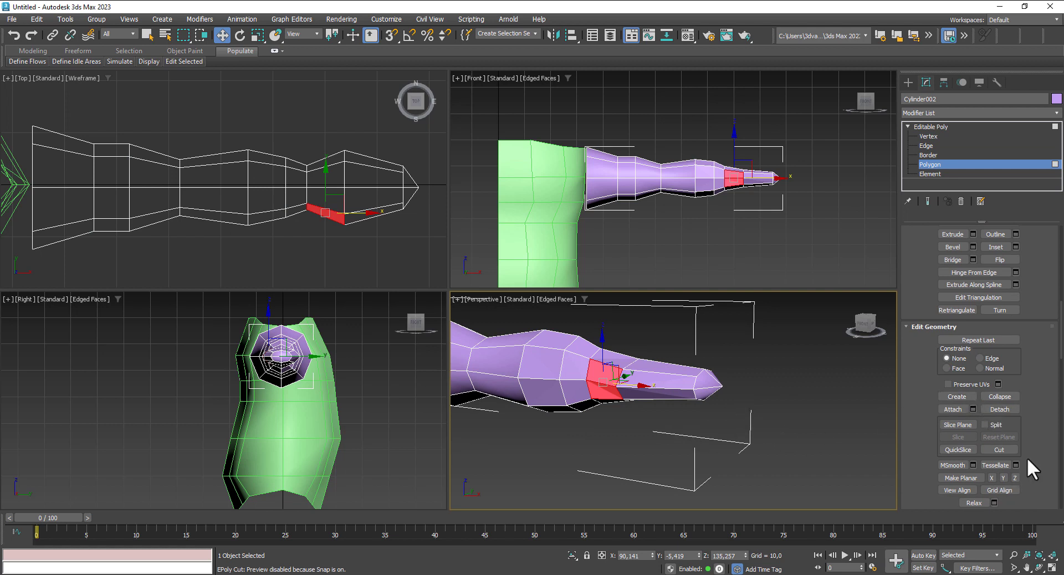
pyautogui.scroll(1, 1012, 391)
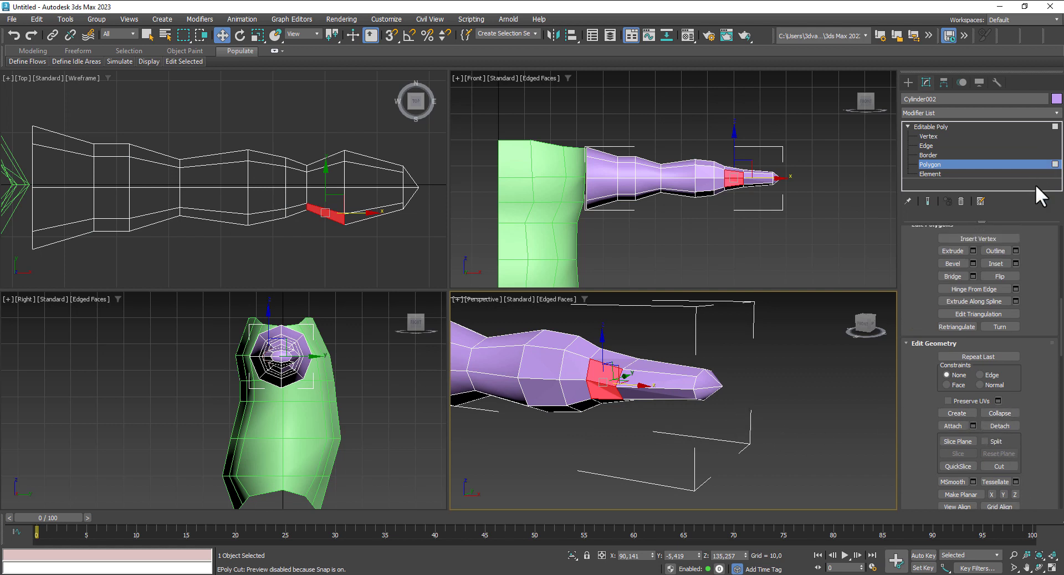
pyautogui.click(1015, 263)
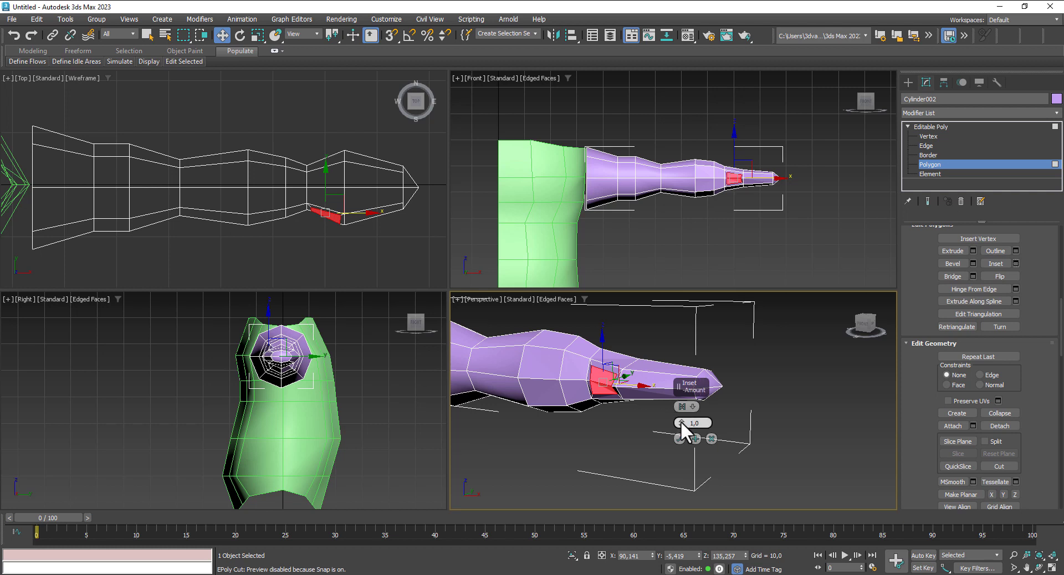
pyautogui.moveTo(680, 423); pyautogui.dragTo(682, 437)
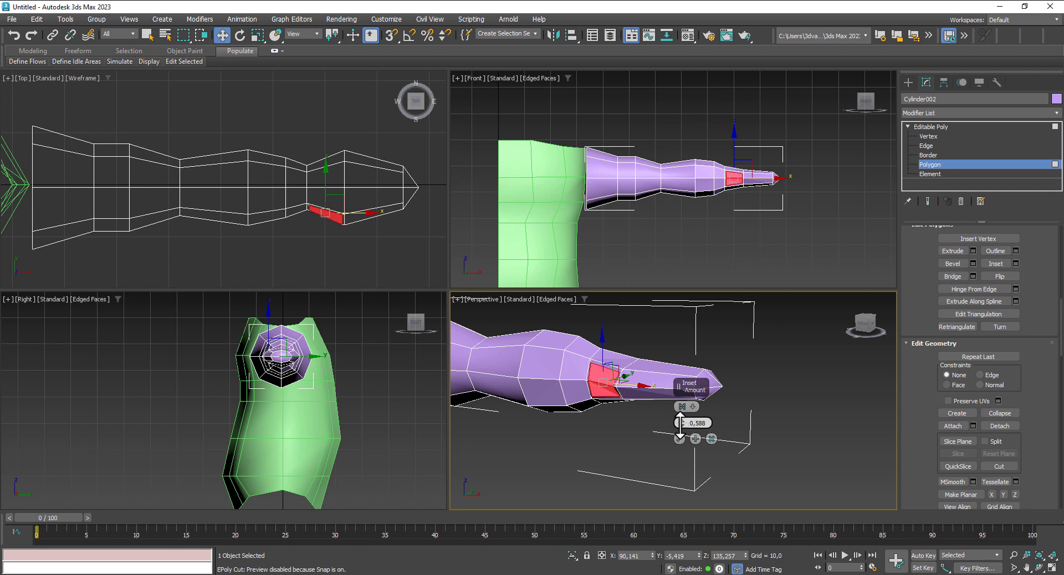
pyautogui.click(679, 439)
# Step: Move the inset face outward and rotate it to angle away from the hand
pyautogui.click(339, 197)
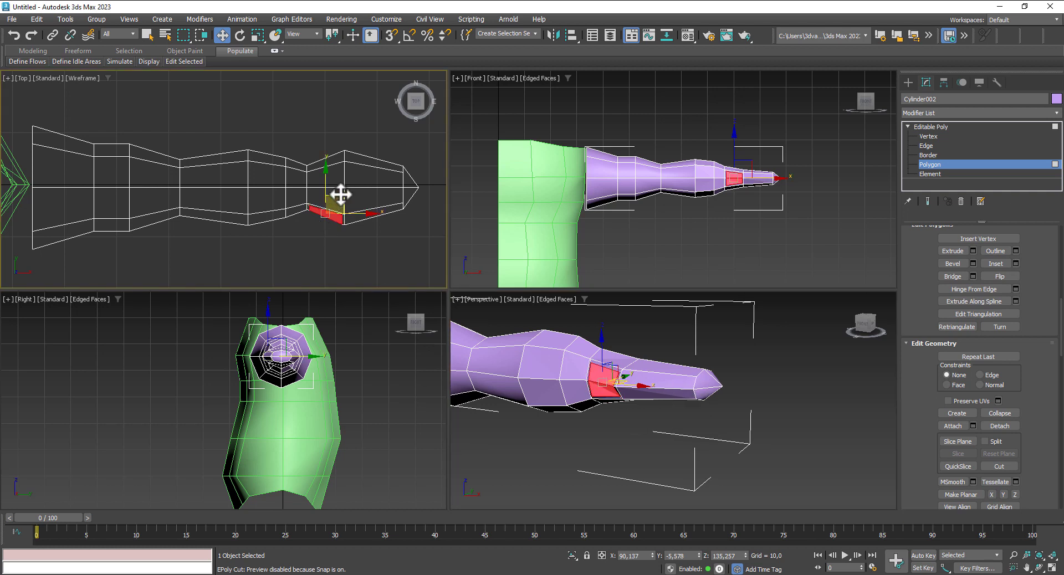
pyautogui.moveTo(341, 194); pyautogui.dragTo(344, 219)
pyautogui.keyDown('alt'); pyautogui.moveTo(610, 360); pyautogui.dragTo(522, 305, button='middle'); pyautogui.keyUp('alt')
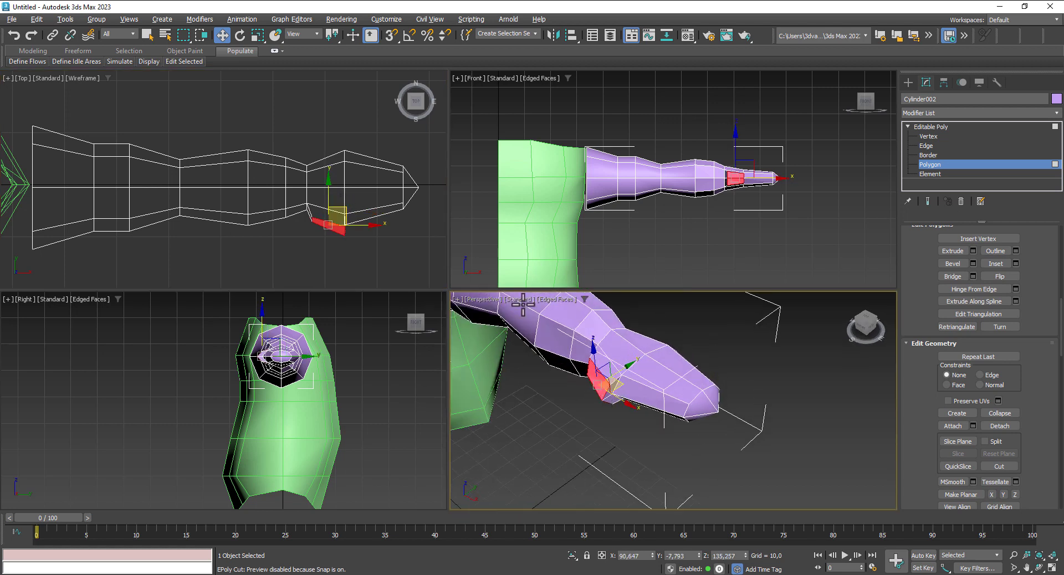
pyautogui.click(242, 32)
pyautogui.click(374, 220)
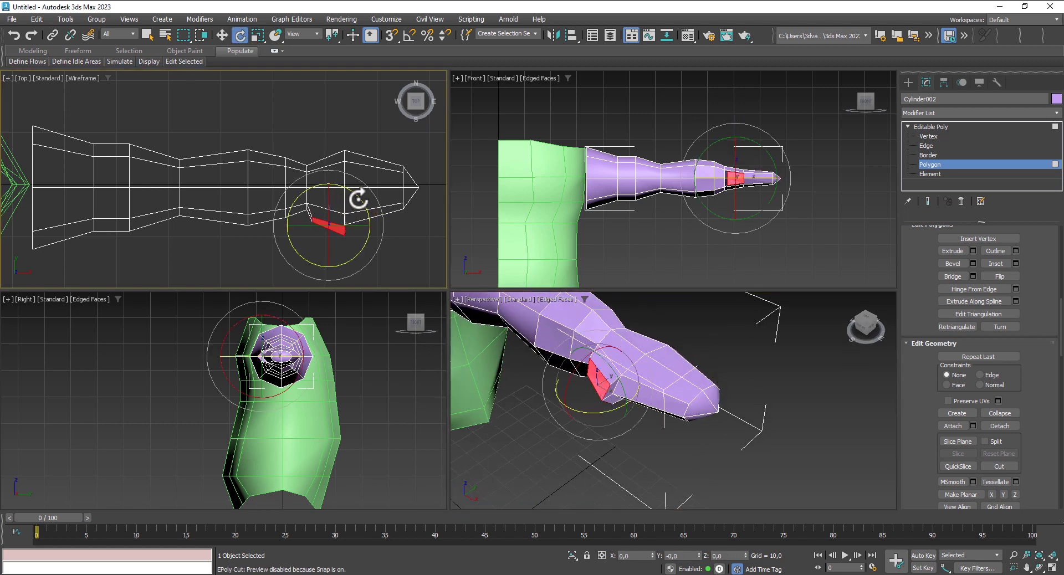
pyautogui.moveTo(352, 188); pyautogui.dragTo(343, 176)
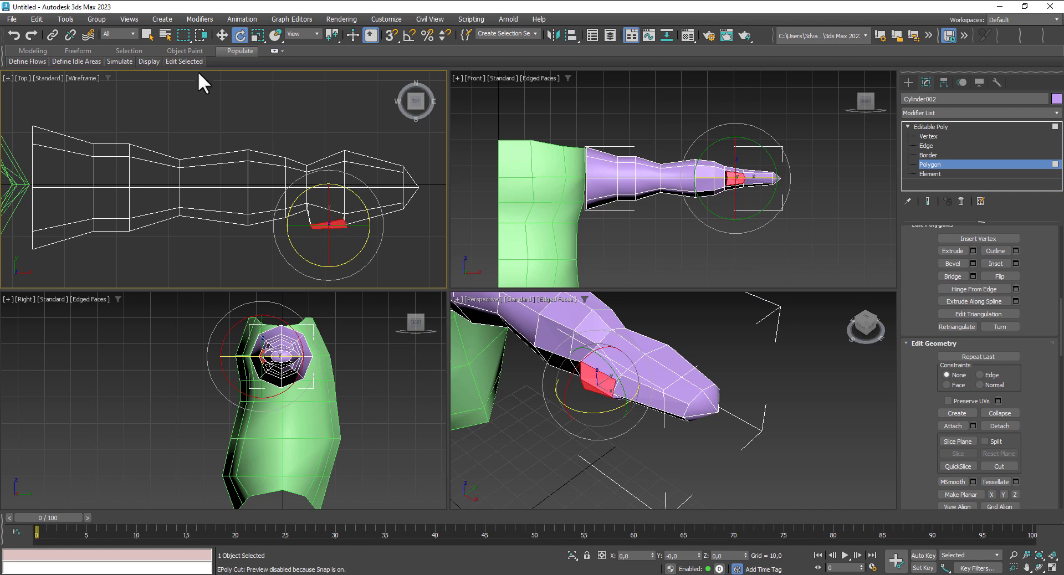
pyautogui.click(222, 35)
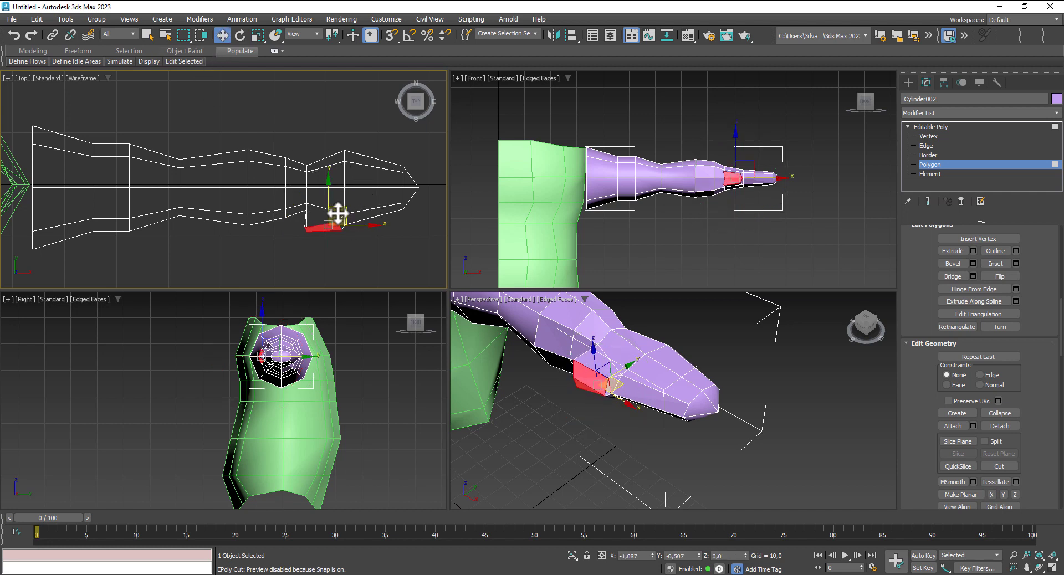
pyautogui.moveTo(337, 214); pyautogui.dragTo(308, 218)
pyautogui.press('r')
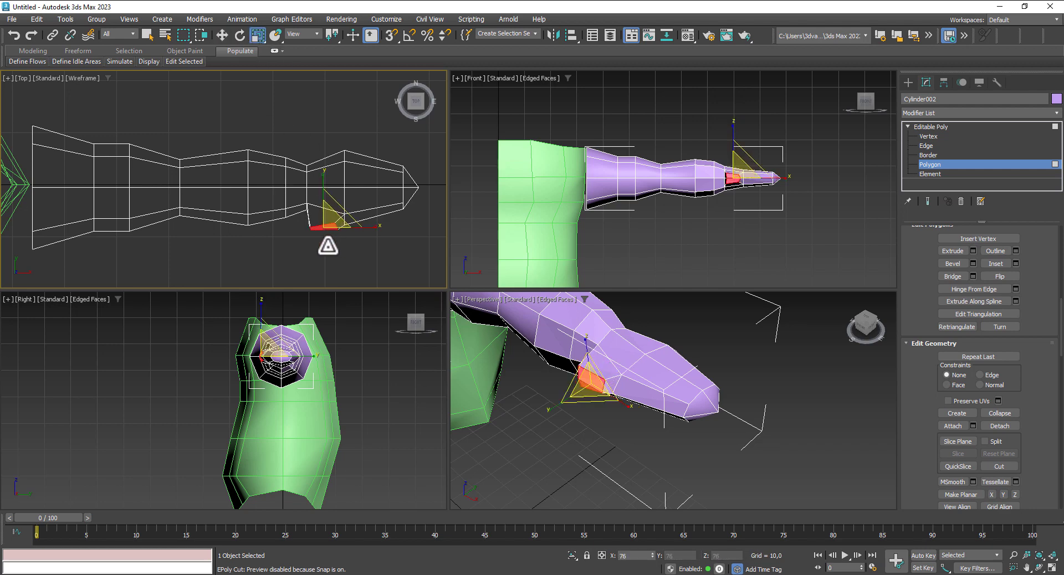
pyautogui.click(223, 31)
pyautogui.scroll(3, 634, 368)
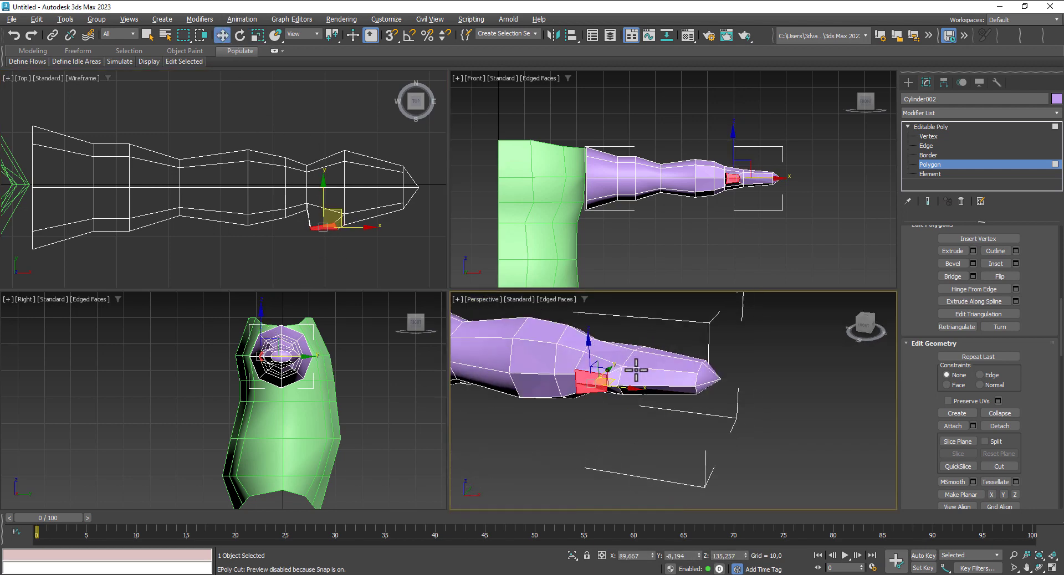
pyautogui.keyDown('alt'); pyautogui.moveTo(715, 382); pyautogui.dragTo(714, 374, button='middle'); pyautogui.keyUp('alt')
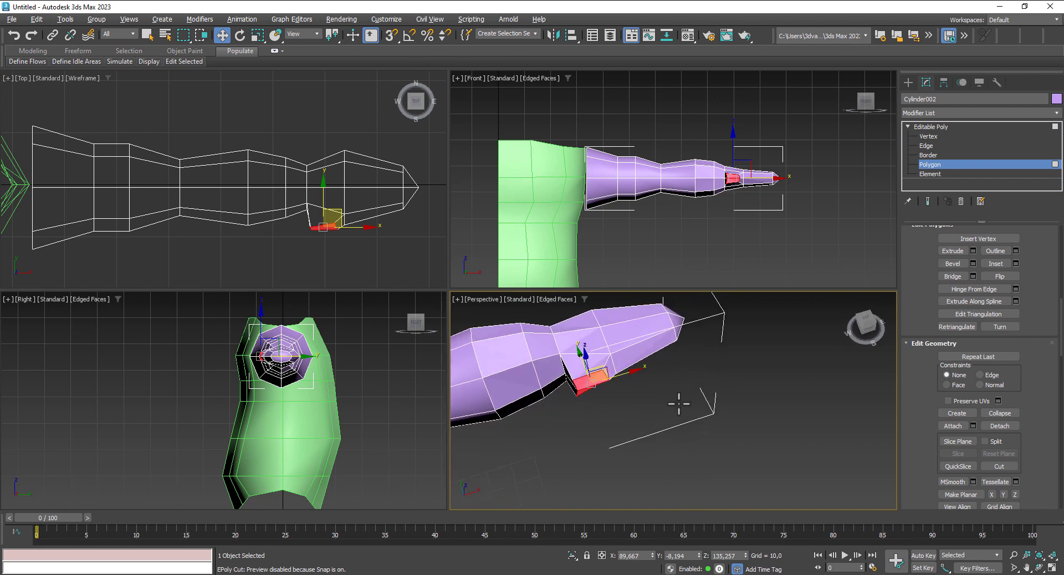
# Step: Extrude the inset side face with a height of 3.406 to form the thumb
pyautogui.click(926, 145)
pyautogui.click(592, 380)
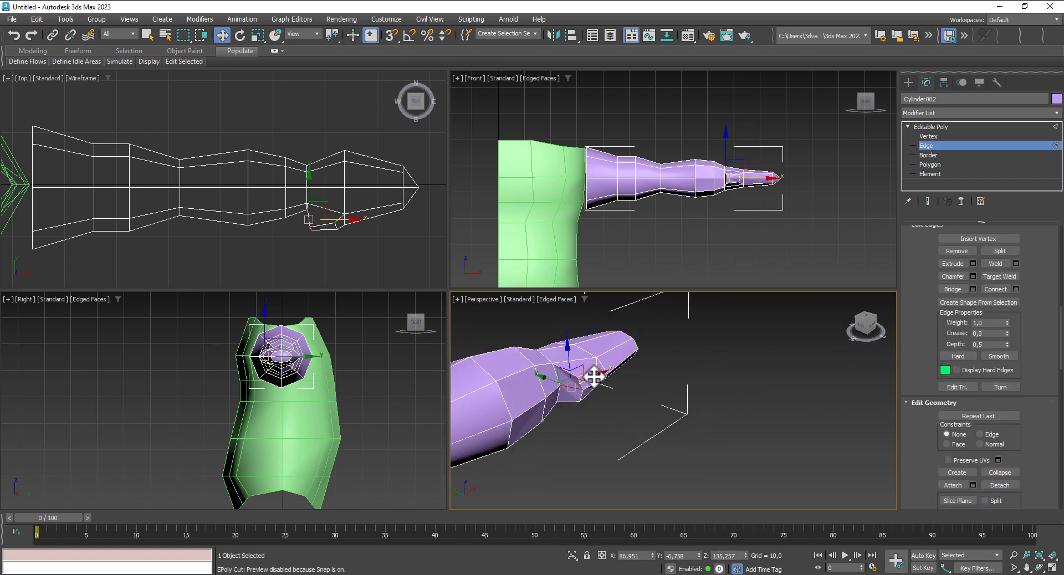
pyautogui.click(592, 380)
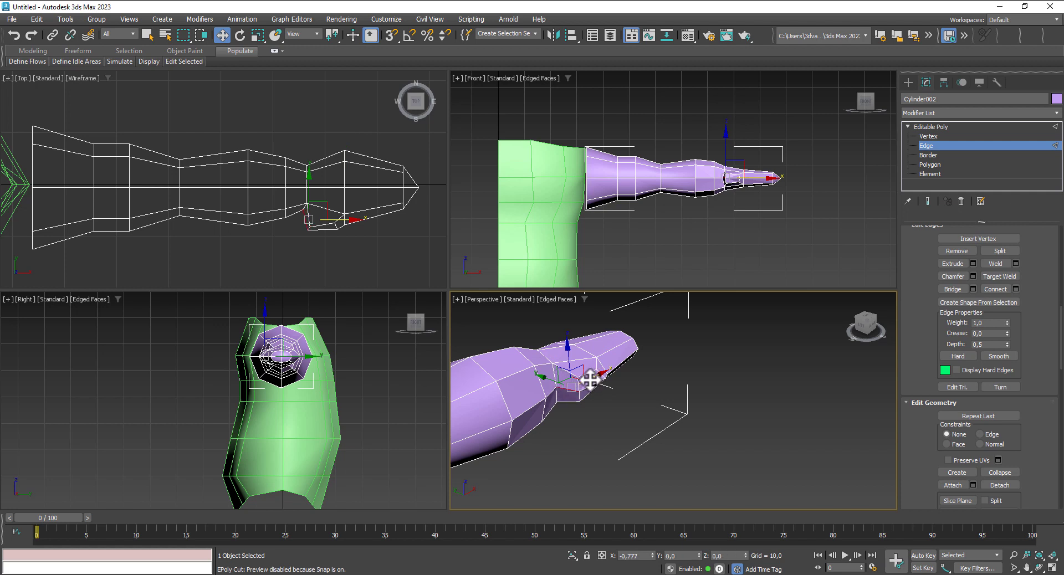
pyautogui.moveTo(589, 380)
pyautogui.keyDown('alt'); pyautogui.mouseDown(button='middle')
pyautogui.moveTo(587, 417)
pyautogui.moveTo(569, 421)
pyautogui.mouseUp(button='middle'); pyautogui.keyUp('alt')
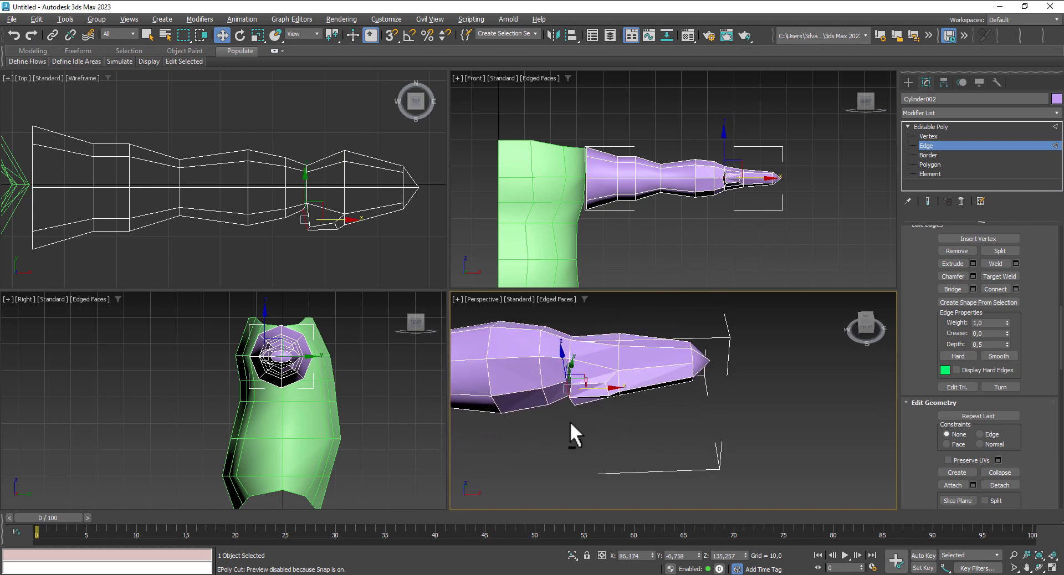
pyautogui.click(929, 165)
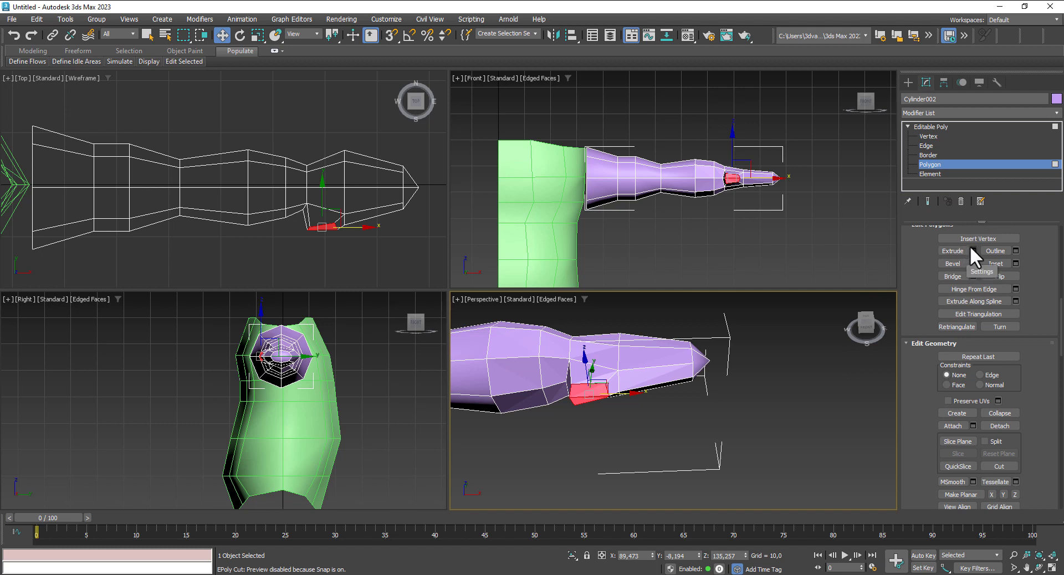
pyautogui.click(971, 250)
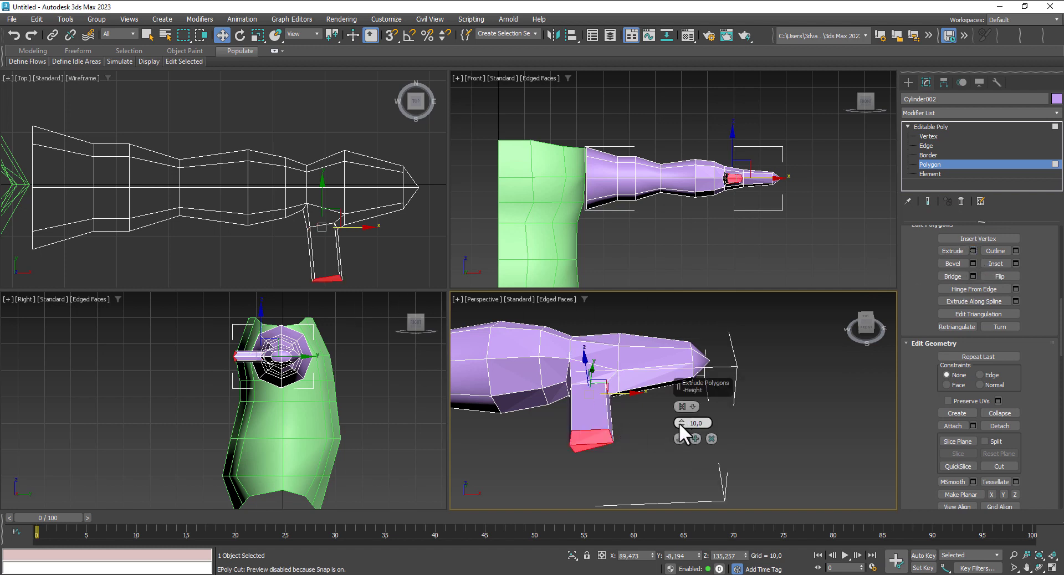
pyautogui.moveTo(680, 424); pyautogui.dragTo(683, 442)
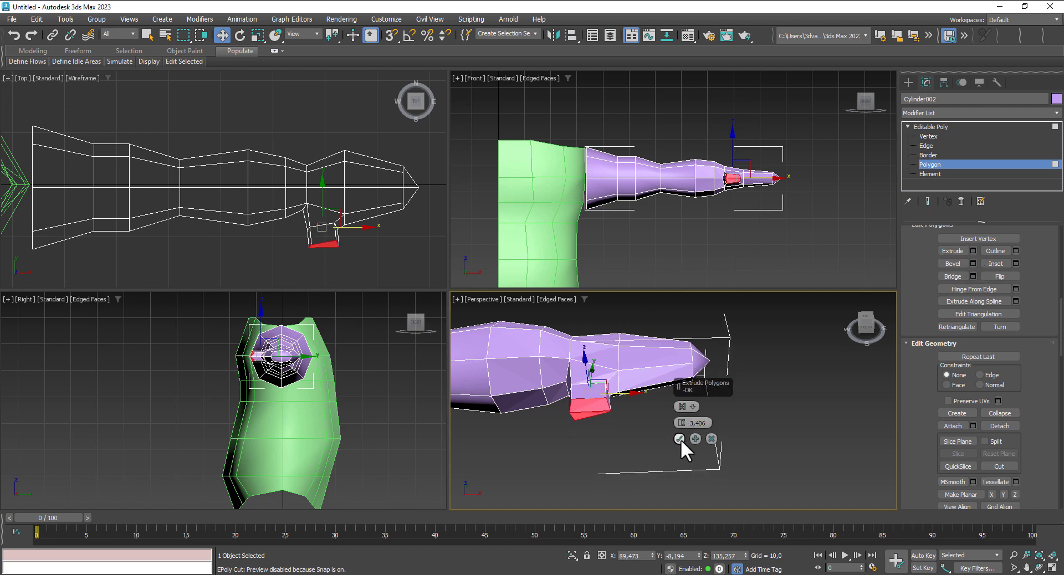
pyautogui.click(680, 439)
# Step: Shrink the thumb's end face, nudge it along X, and pan to show arm and torso
pyautogui.click(258, 35)
pyautogui.moveTo(332, 245); pyautogui.dragTo(327, 261)
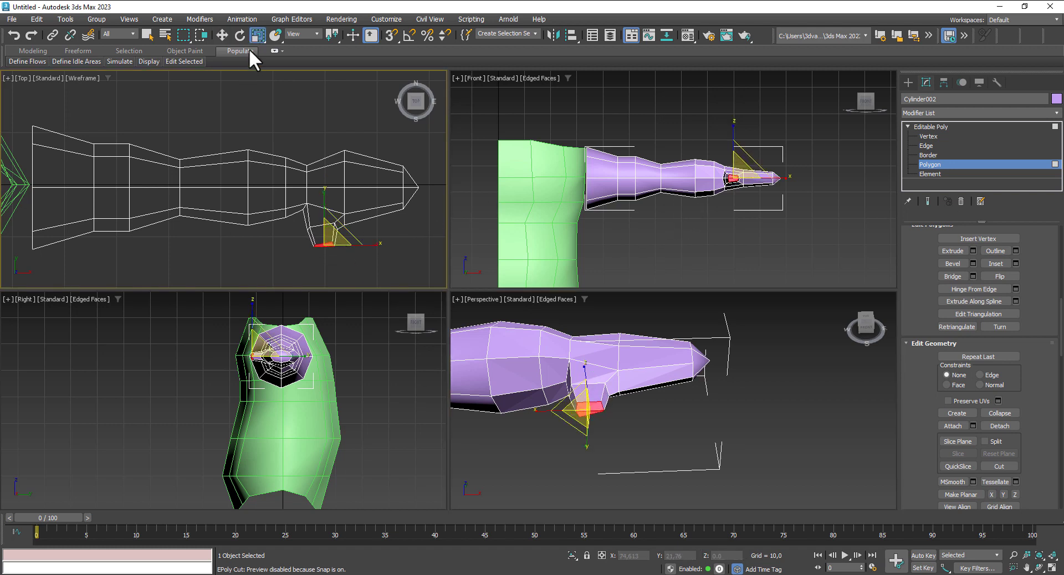
pyautogui.click(223, 35)
pyautogui.moveTo(357, 245); pyautogui.dragTo(374, 246)
pyautogui.moveTo(510, 357)
pyautogui.keyDown('alt'); pyautogui.mouseDown(button='middle')
pyautogui.moveTo(722, 410)
pyautogui.moveTo(680, 436)
pyautogui.moveTo(606, 421)
pyautogui.moveTo(596, 406)
pyautogui.moveTo(616, 367)
pyautogui.moveTo(660, 348)
pyautogui.moveTo(671, 330)
pyautogui.moveTo(611, 410)
pyautogui.mouseUp(button='middle'); pyautogui.keyUp('alt')
pyautogui.scroll(-5, 615, 407)
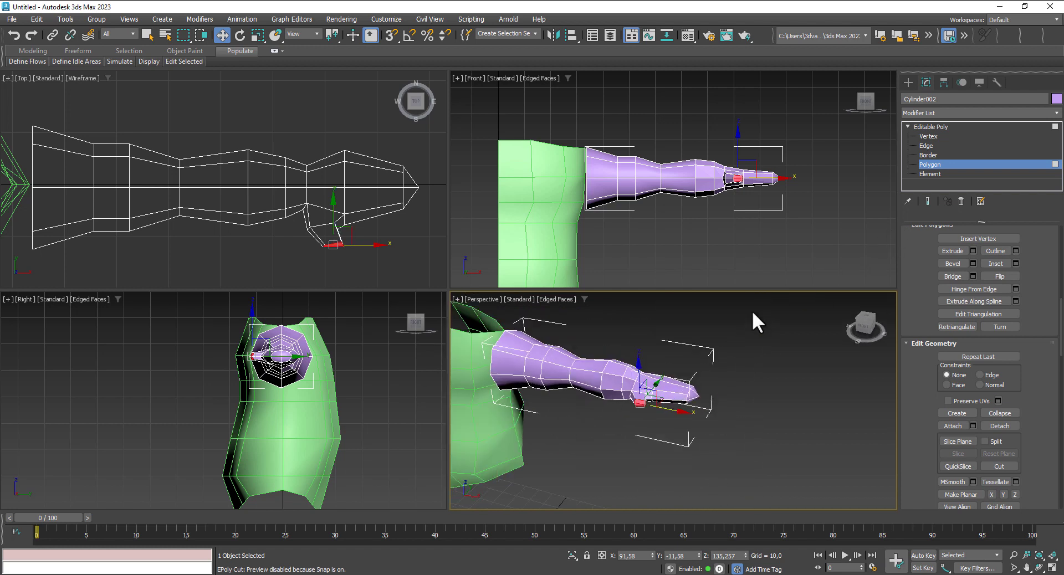
pyautogui.moveTo(752, 321)
pyautogui.mouseDown(button='middle')
pyautogui.moveTo(843, 305)
pyautogui.moveTo(859, 370)
pyautogui.mouseUp(button='middle')
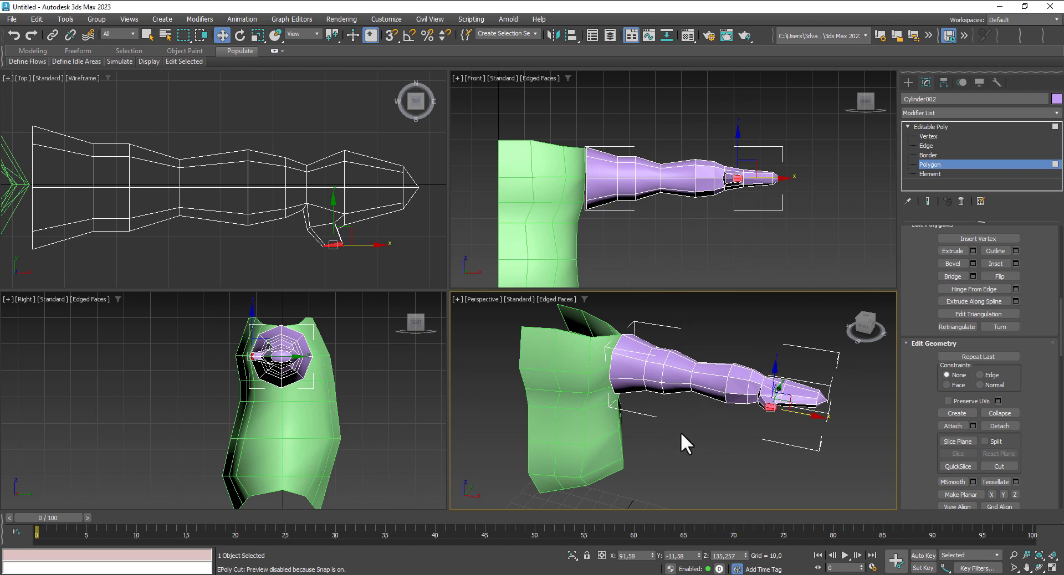
# Step: Leave Polygon level and non-uniformly scale the purple arm to 93% along Y
pyautogui.scroll(-3, 681, 431)
pyautogui.keyDown('alt'); pyautogui.moveTo(680, 431); pyautogui.dragTo(700, 404, button='middle'); pyautogui.keyUp('alt')
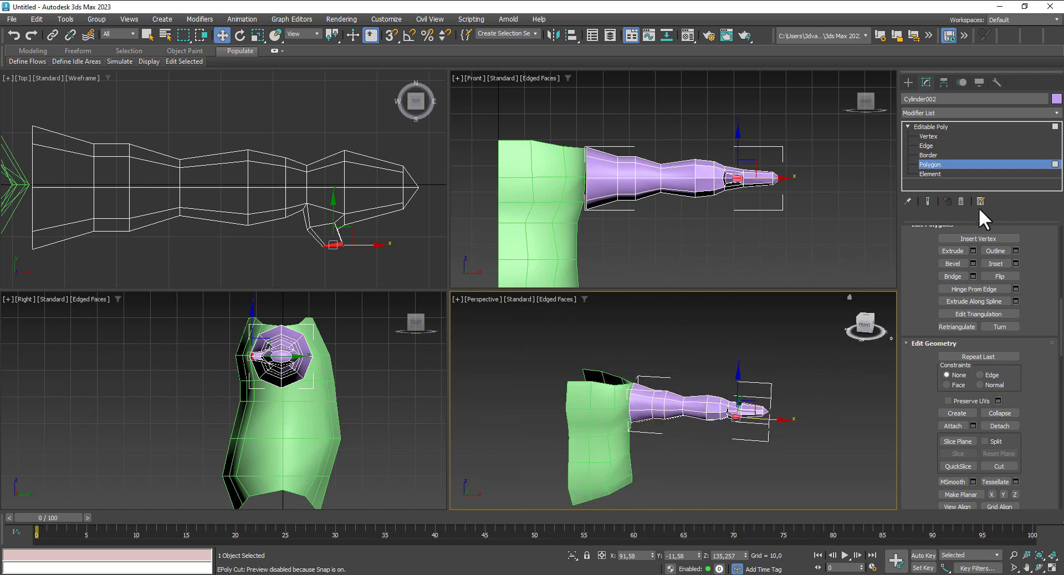
pyautogui.click(928, 165)
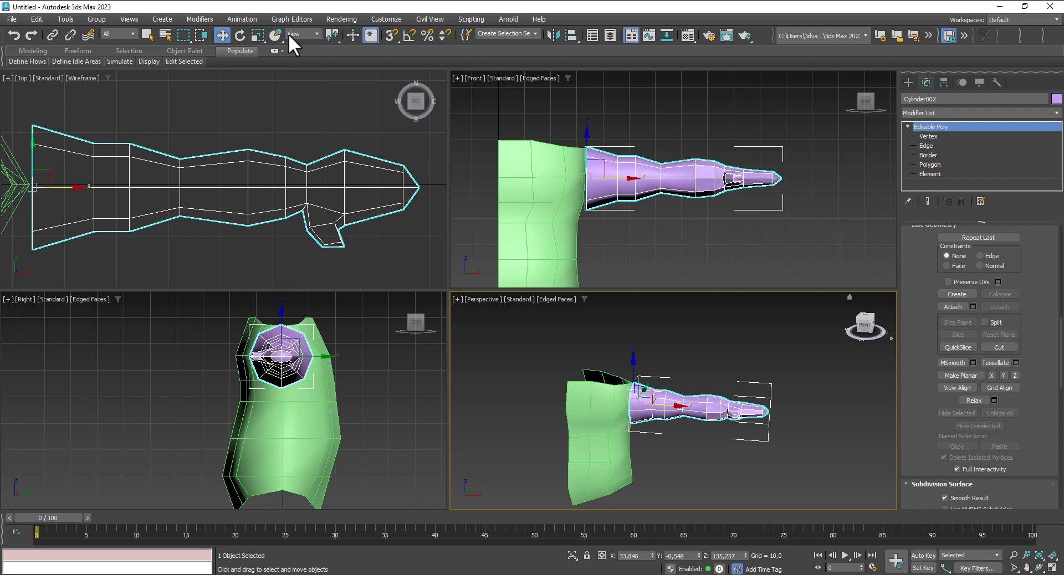
pyautogui.click(256, 35)
pyautogui.click(637, 178)
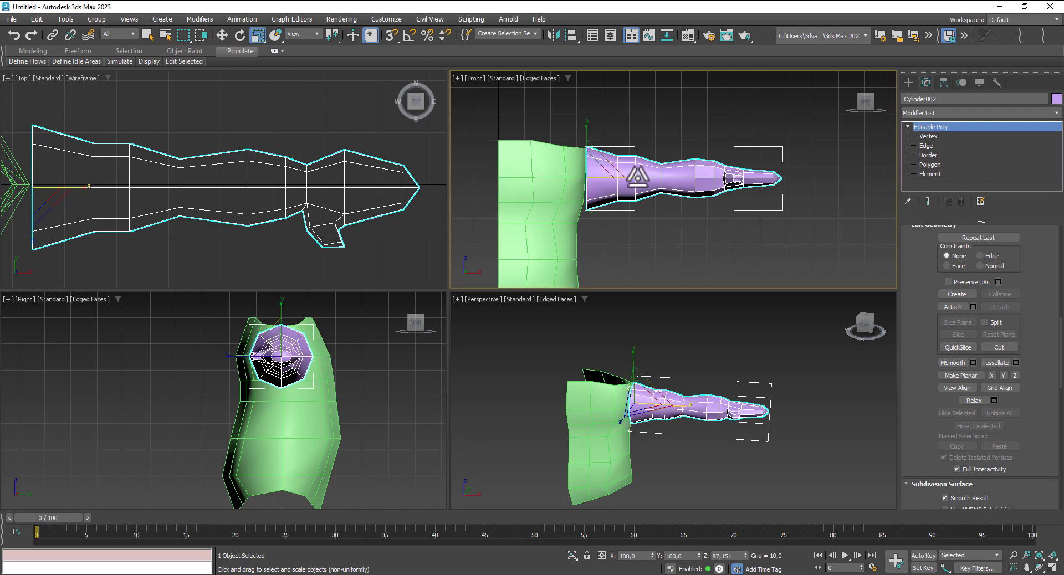
pyautogui.moveTo(637, 178); pyautogui.dragTo(634, 174)
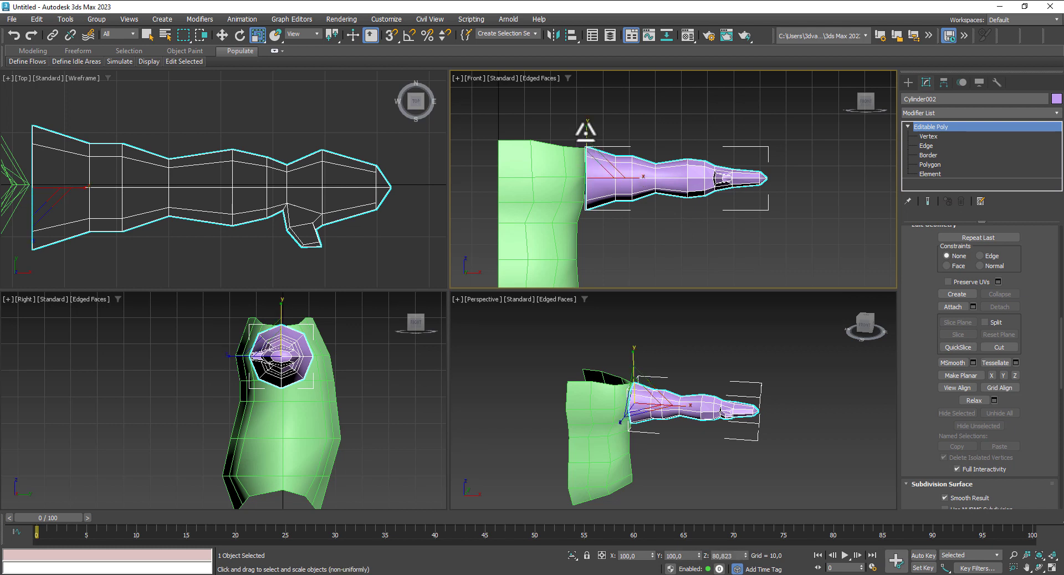
pyautogui.moveTo(585, 132); pyautogui.dragTo(586, 134)
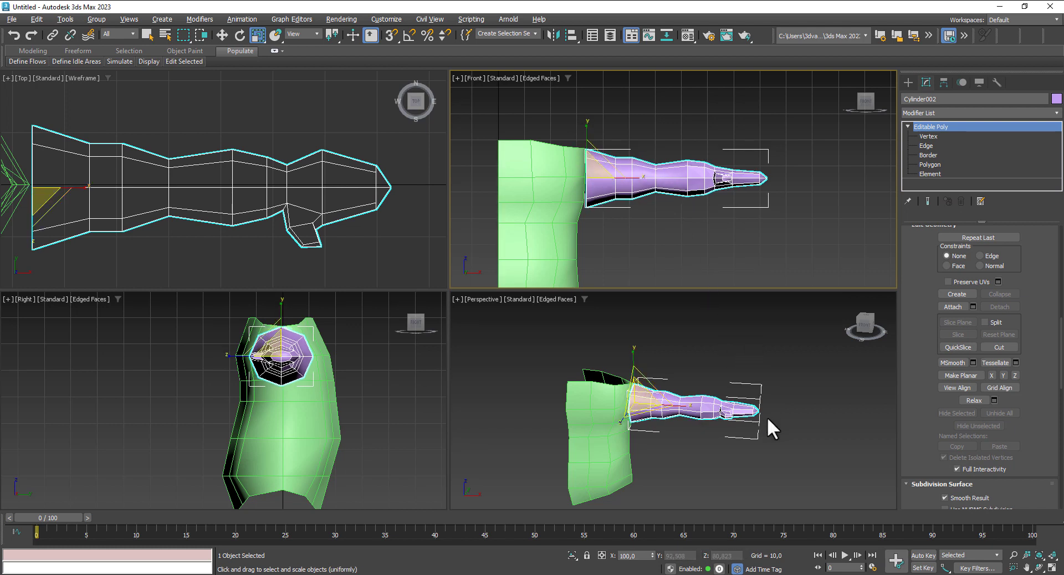
# Step: Frame the arm's shoulder end in the Top view and put the arm at Vertex level
pyautogui.moveTo(767, 416)
pyautogui.keyDown('alt'); pyautogui.mouseDown(button='middle')
pyautogui.moveTo(703, 446)
pyautogui.moveTo(649, 423)
pyautogui.moveTo(641, 432)
pyautogui.moveTo(691, 420)
pyautogui.moveTo(594, 351)
pyautogui.mouseUp(button='middle'); pyautogui.keyUp('alt')
pyautogui.moveTo(188, 178); pyautogui.dragTo(275, 174, button='middle')
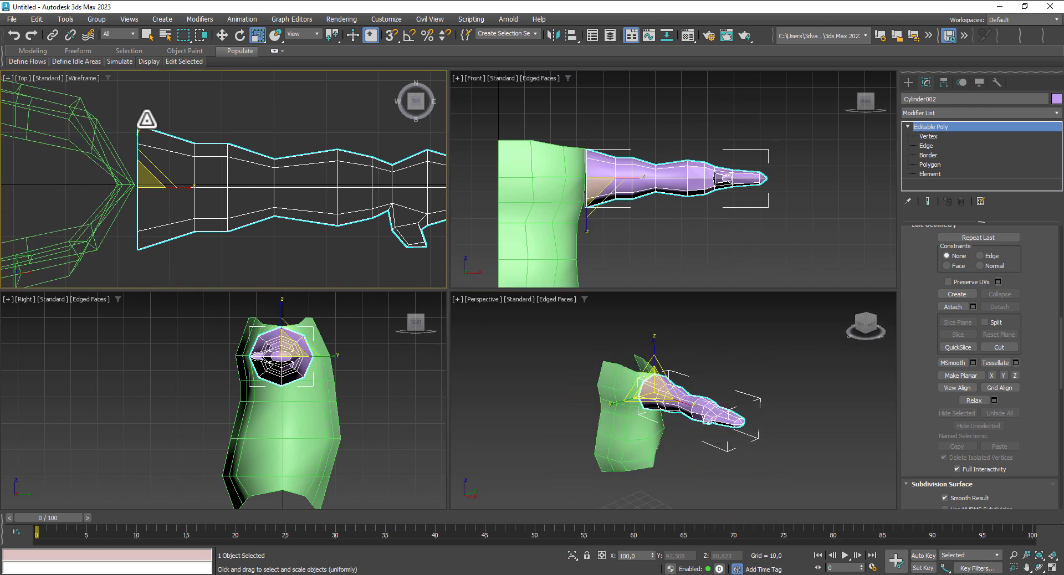
pyautogui.click(928, 136)
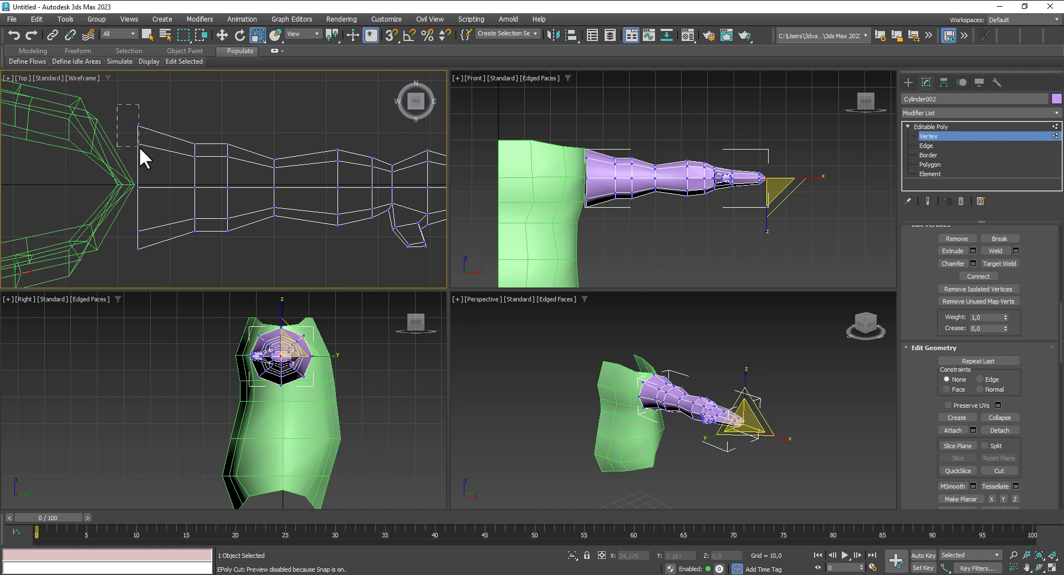
# Step: Region-select the arm's shoulder-end vertices in Top view and scale them apart in Y
pyautogui.moveTo(117, 104); pyautogui.dragTo(171, 263)
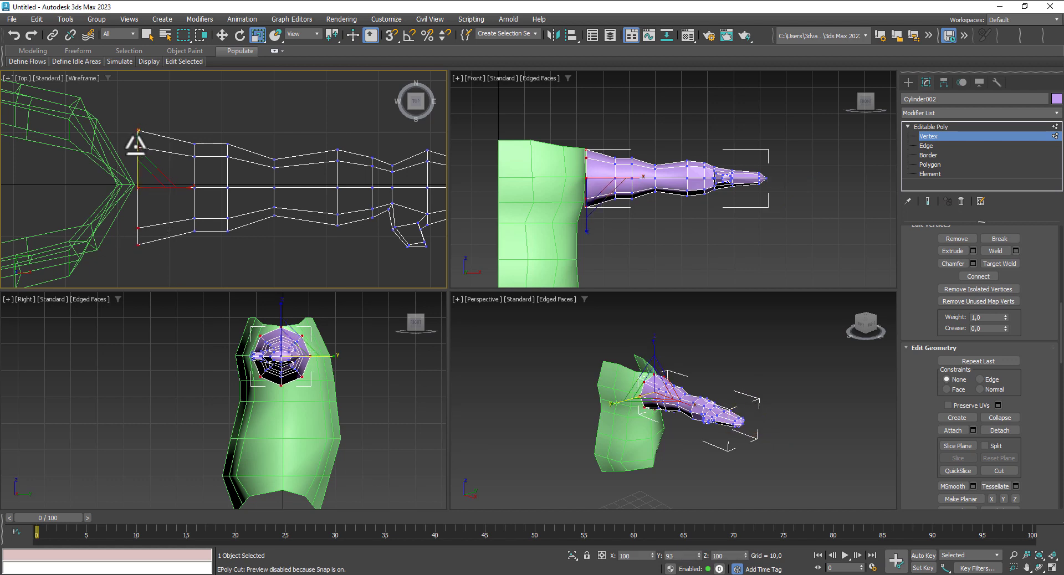
pyautogui.moveTo(137, 143); pyautogui.dragTo(138, 141)
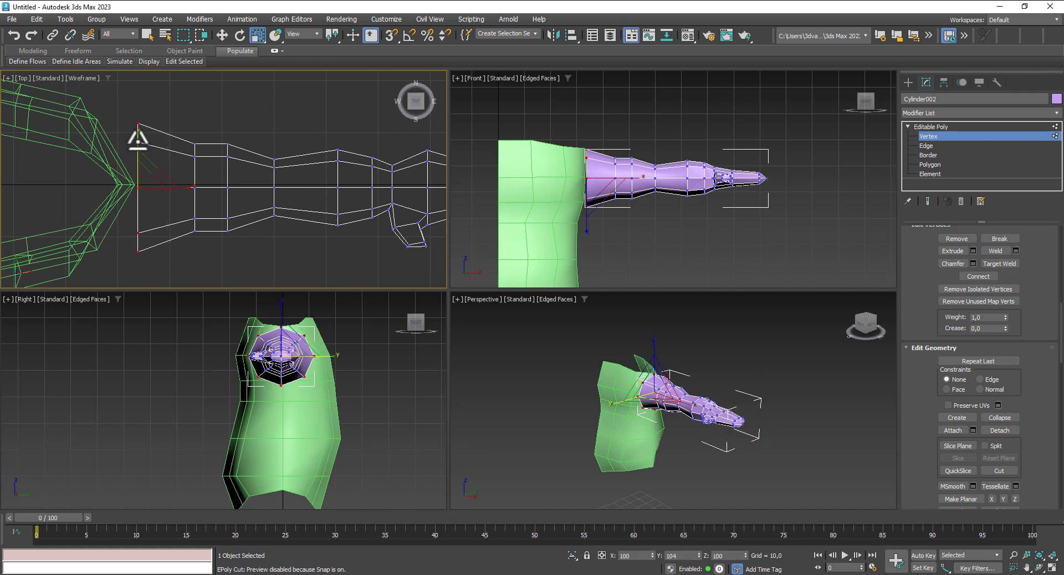
pyautogui.click(932, 132)
# Step: Select the green torso Cylinder001 and enter Polygon level on its shoulder faces
pyautogui.click(574, 161)
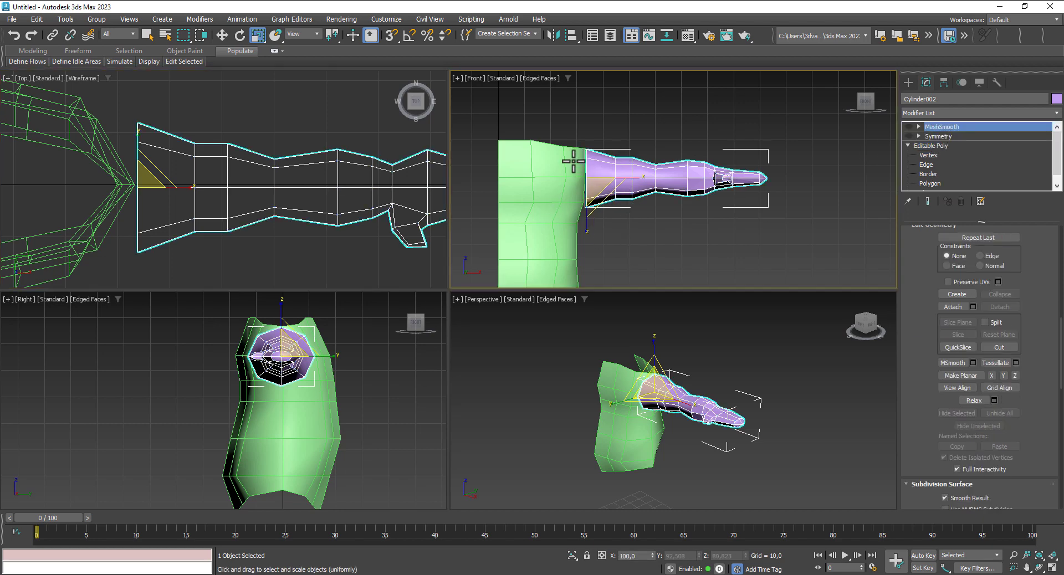
pyautogui.moveTo(573, 161)
pyautogui.keyDown('alt'); pyautogui.mouseDown(button='middle')
pyautogui.moveTo(637, 231)
pyautogui.moveTo(606, 278)
pyautogui.mouseUp(button='middle'); pyautogui.keyUp('alt')
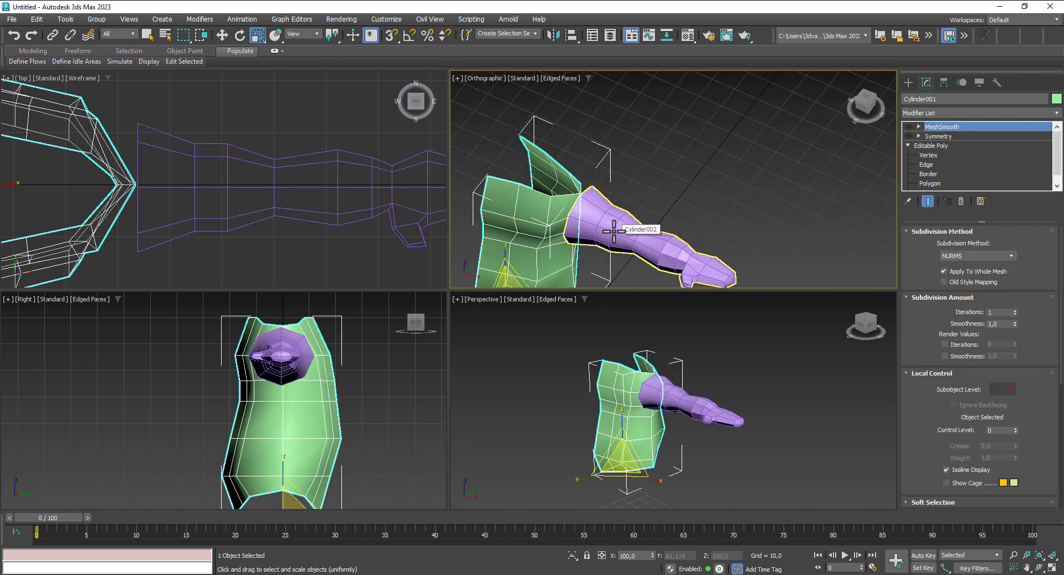
pyautogui.keyDown('alt'); pyautogui.moveTo(632, 227); pyautogui.dragTo(618, 212, button='middle'); pyautogui.keyUp('alt')
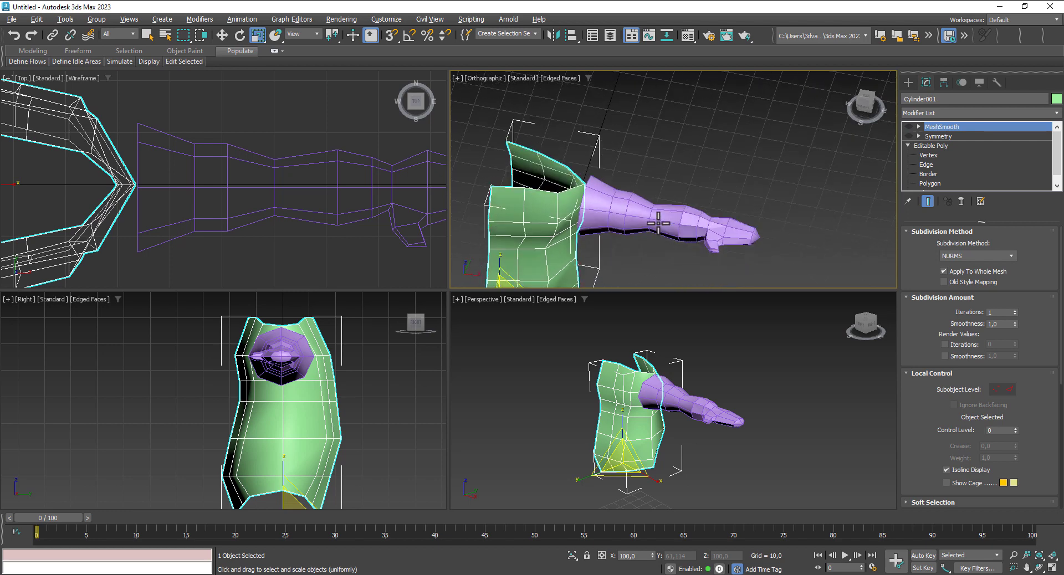
pyautogui.click(618, 212)
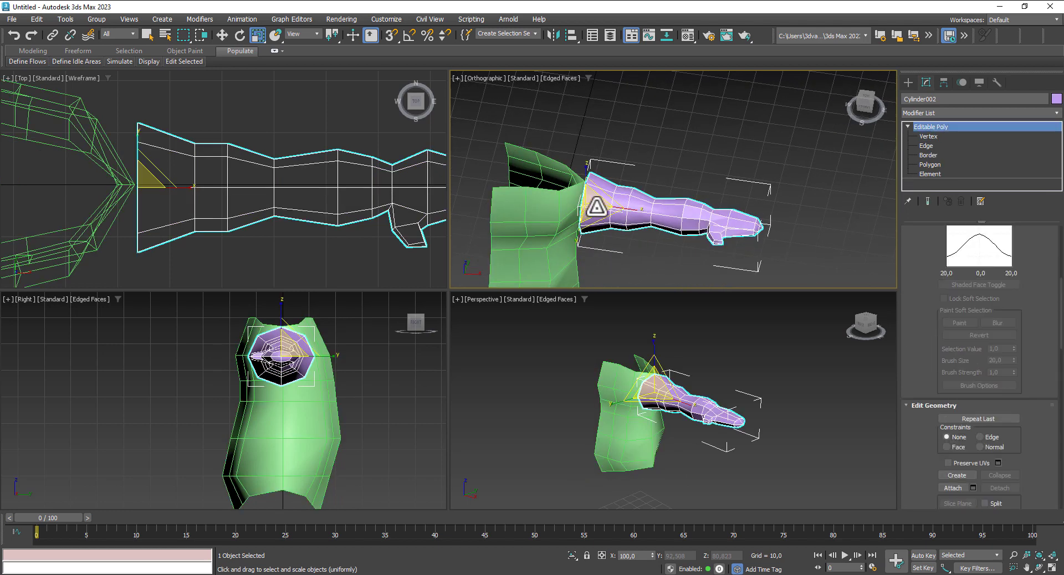
pyautogui.click(559, 199)
pyautogui.click(931, 183)
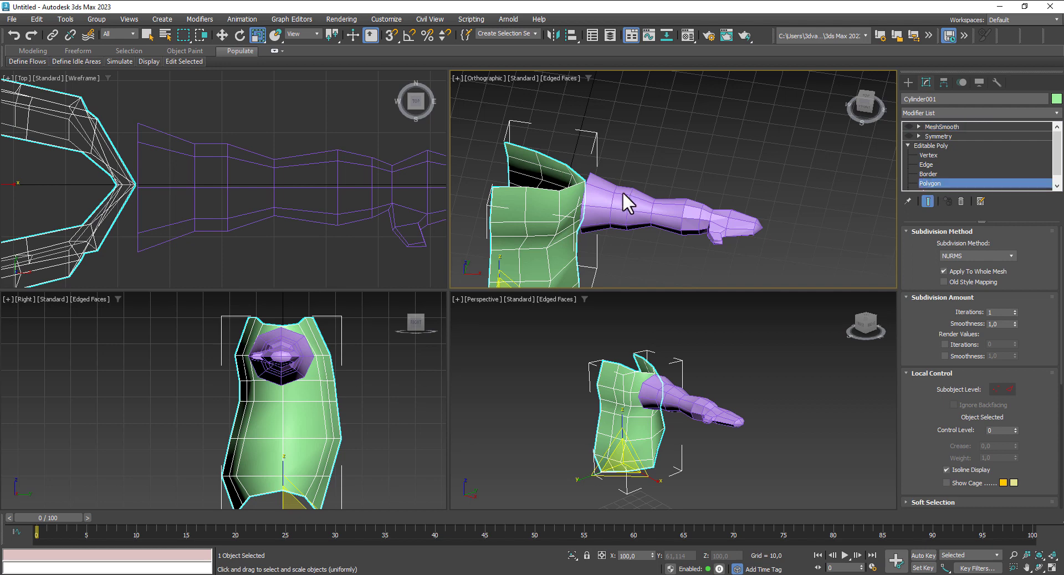
pyautogui.hotkey('alt', 'c')
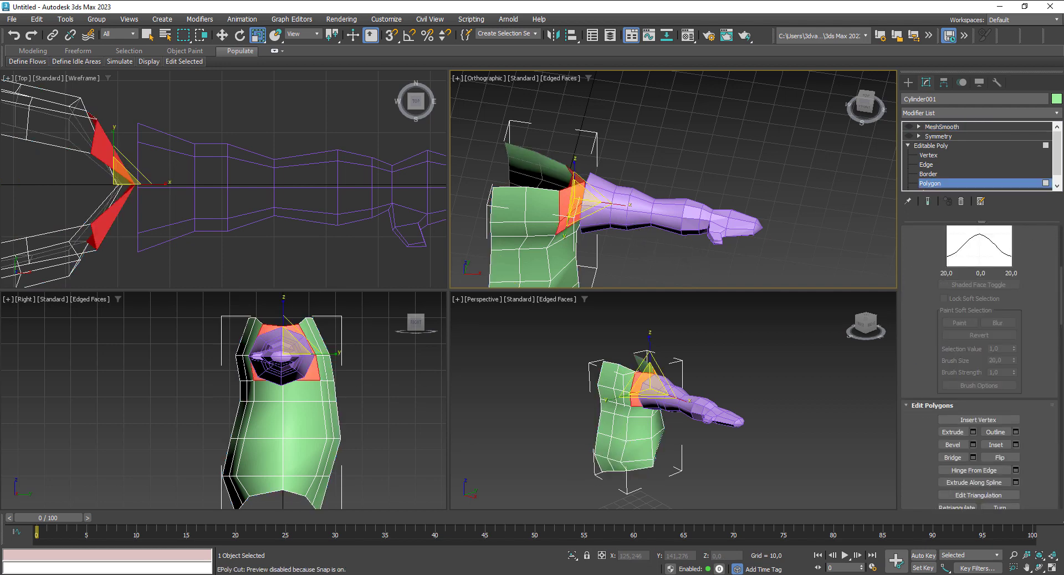
# Step: Inset the torso's selected shoulder faces by about 1.6
pyautogui.click(1016, 445)
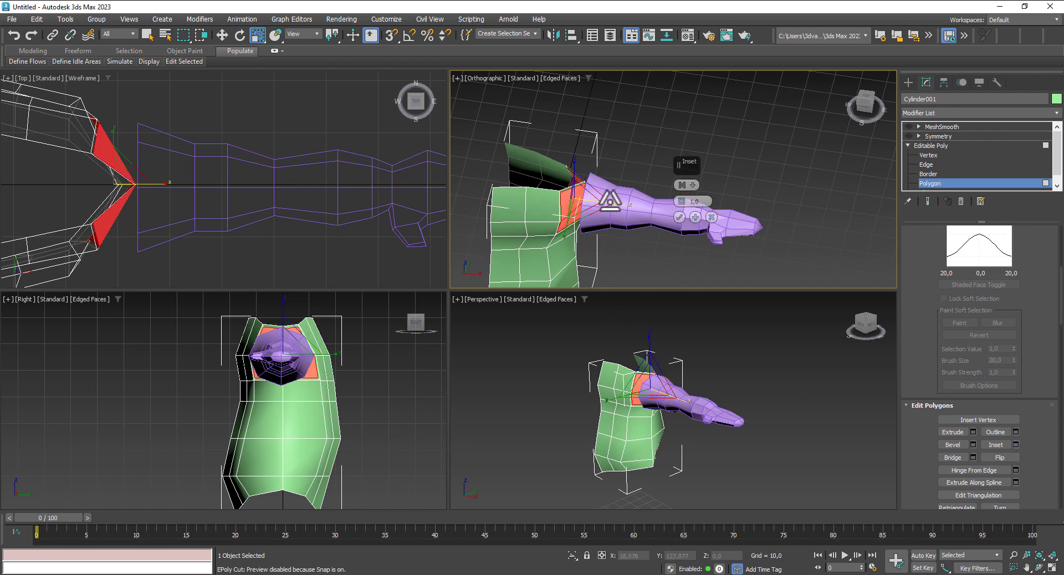
pyautogui.scroll(2, 609, 201)
pyautogui.scroll(2, 663, 213)
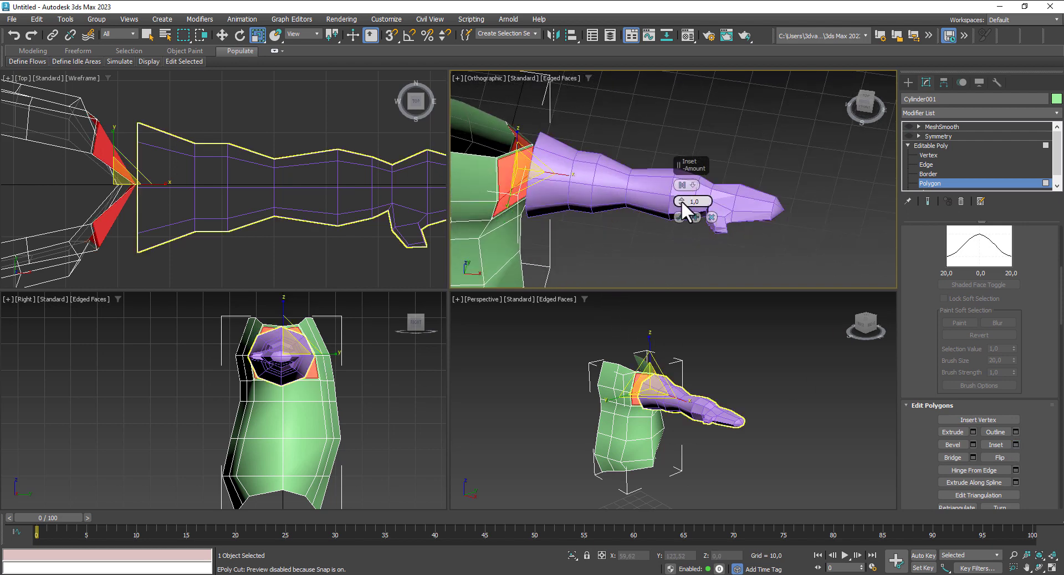
pyautogui.moveTo(681, 200); pyautogui.dragTo(680, 198)
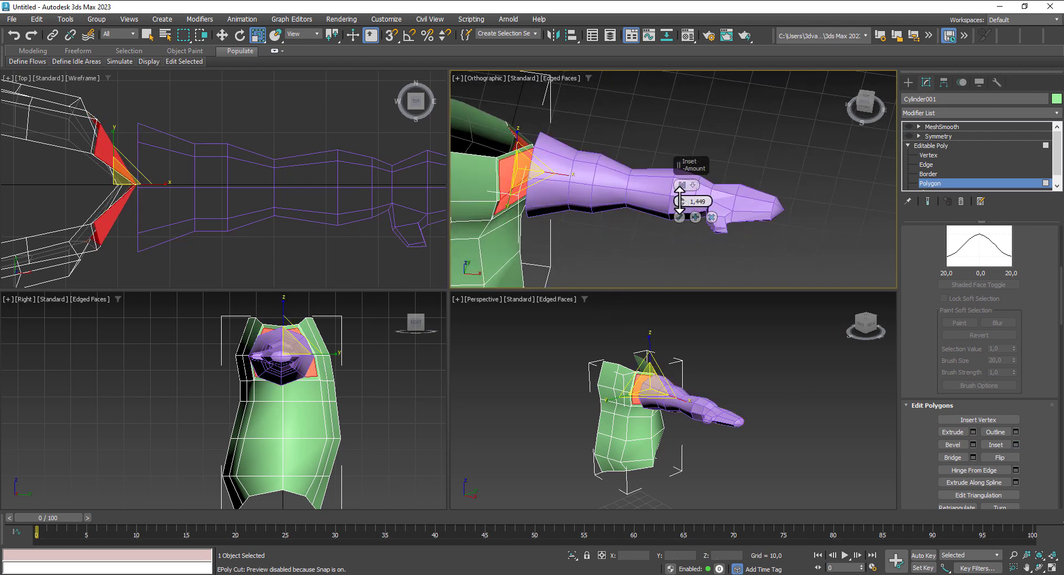
pyautogui.click(679, 217)
pyautogui.press('f')
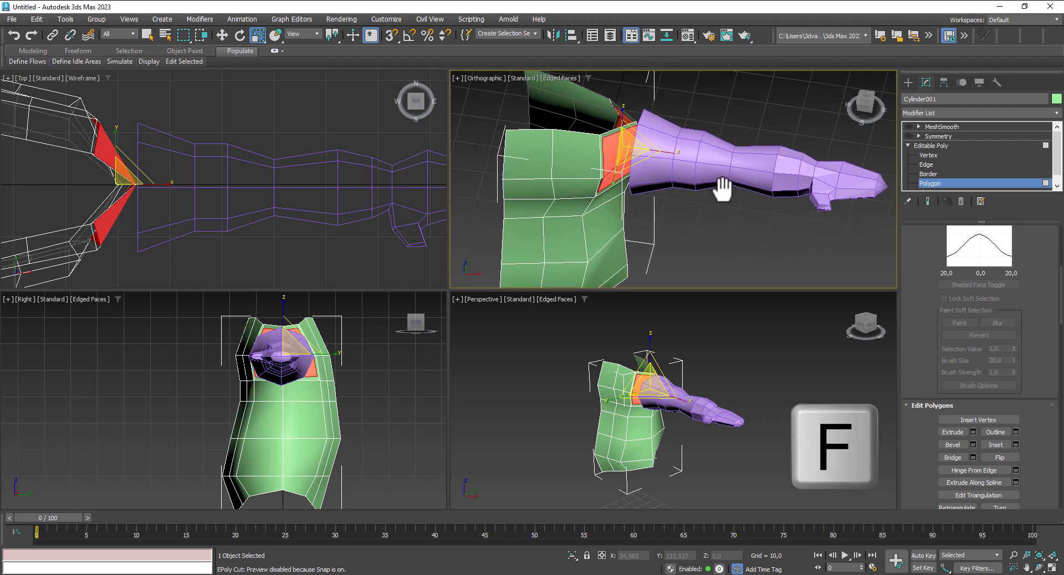
# Step: Move the inset shoulder faces outward along X, then reselect the purple arm
pyautogui.click(222, 35)
pyautogui.moveTo(591, 161); pyautogui.dragTo(598, 161)
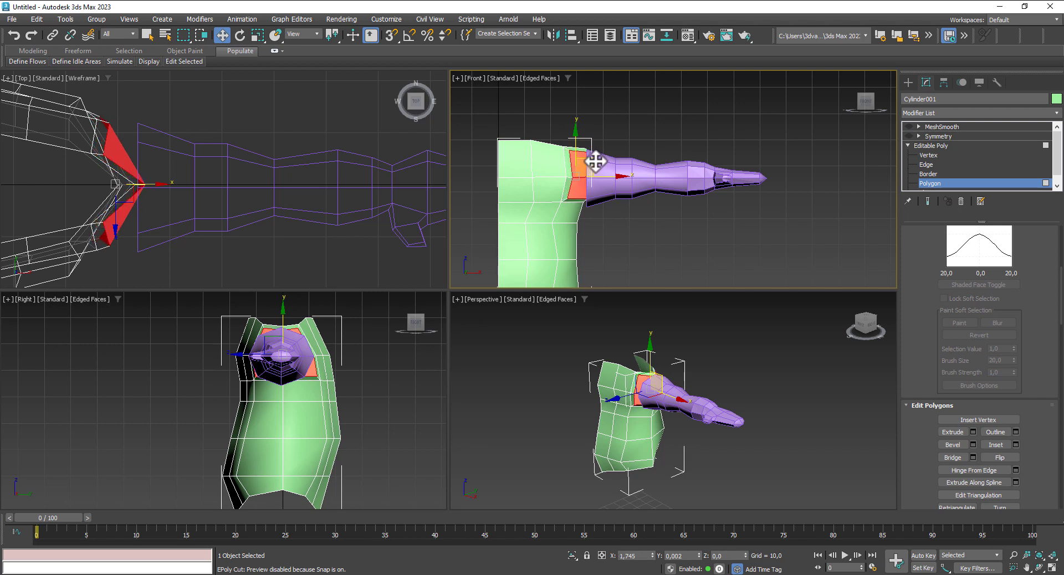
pyautogui.click(258, 35)
pyautogui.rightClick(196, 175)
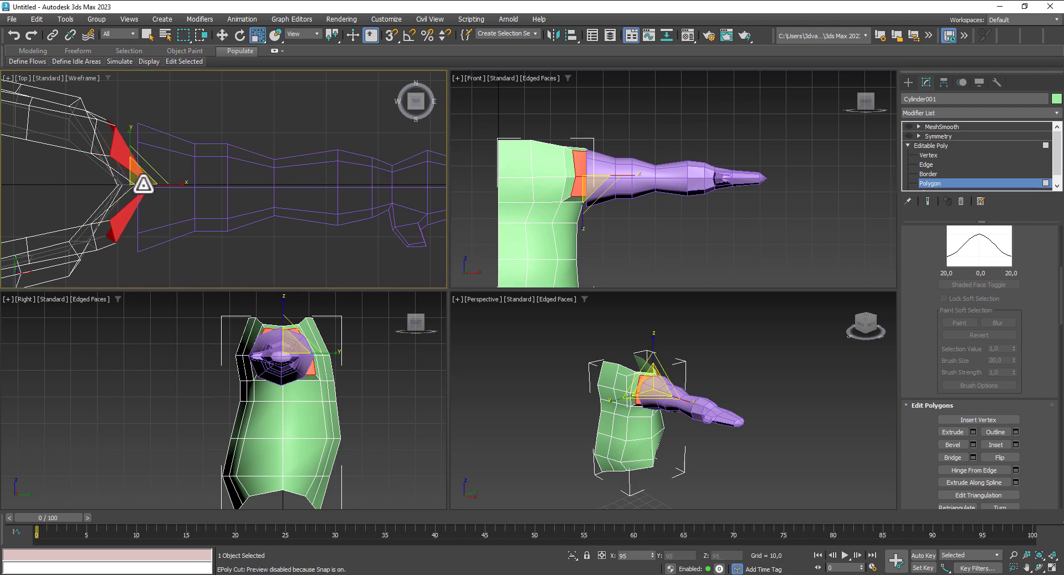
pyautogui.moveTo(588, 233)
pyautogui.keyDown('alt'); pyautogui.mouseDown(button='middle')
pyautogui.moveTo(605, 266)
pyautogui.moveTo(583, 303)
pyautogui.moveTo(421, 238)
pyautogui.moveTo(441, 256)
pyautogui.moveTo(665, 268)
pyautogui.moveTo(631, 244)
pyautogui.moveTo(617, 252)
pyautogui.mouseUp(button='middle'); pyautogui.keyUp('alt')
pyautogui.press('f')
pyautogui.keyDown('alt'); pyautogui.moveTo(762, 367); pyautogui.dragTo(764, 338, button='middle'); pyautogui.keyUp('alt')
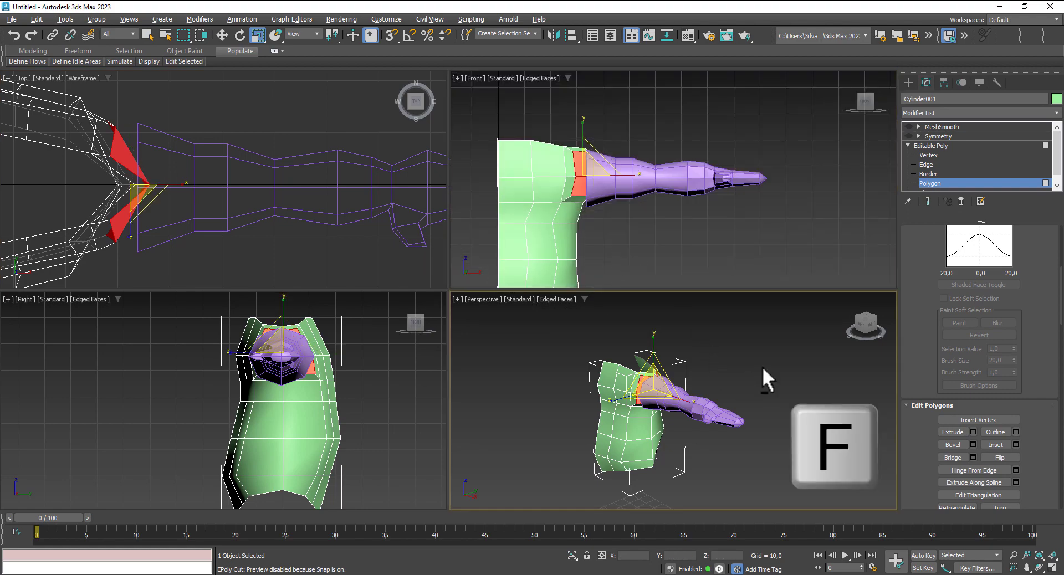
pyautogui.keyDown('alt'); pyautogui.moveTo(725, 370); pyautogui.dragTo(757, 367, button='middle'); pyautogui.keyUp('alt')
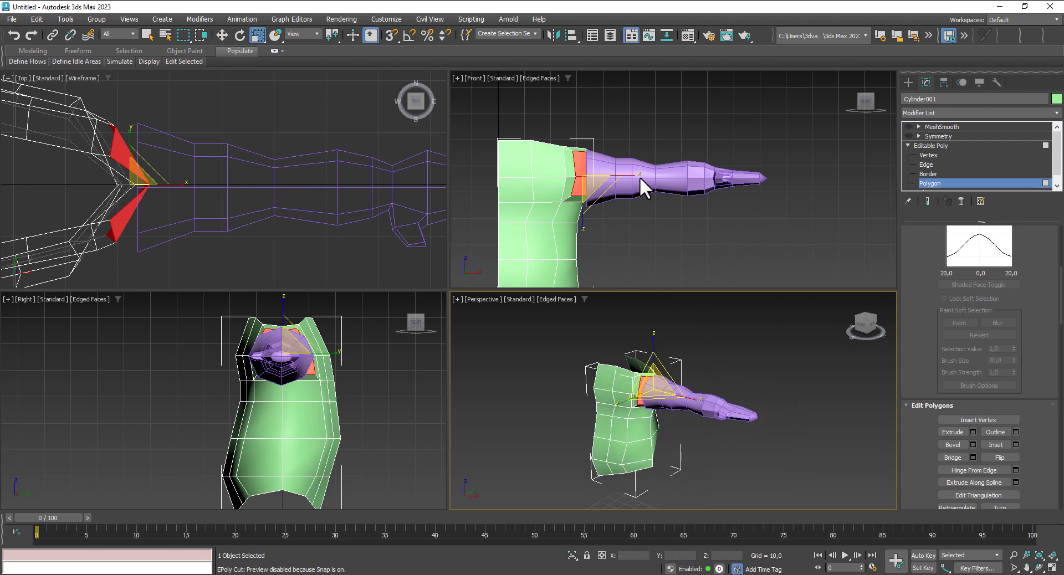
pyautogui.click(943, 183)
pyautogui.click(622, 173)
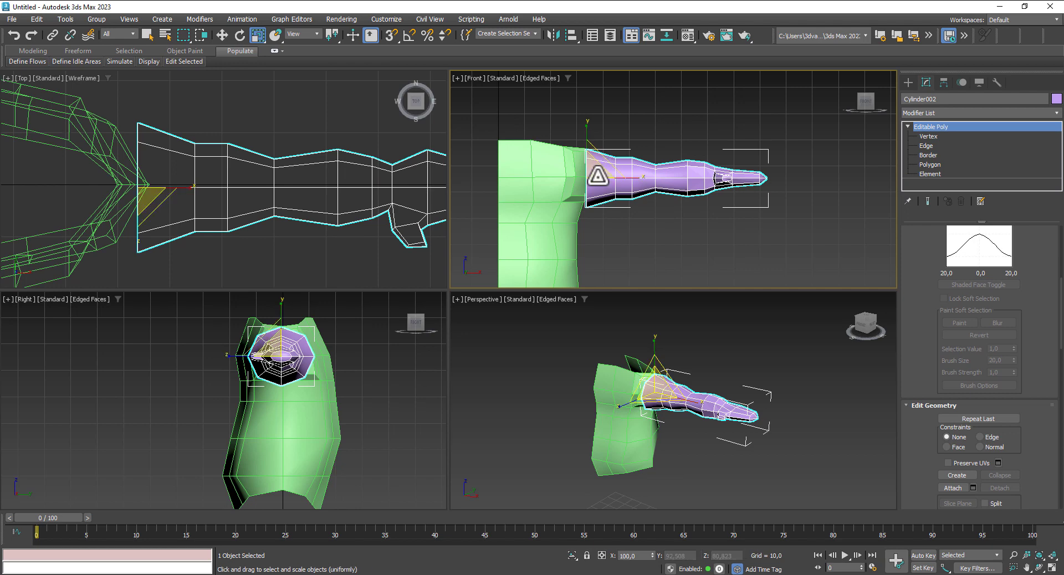
# Step: Shrink the purple arm uniformly to 95% and nudge it slightly along X
pyautogui.moveTo(608, 178); pyautogui.dragTo(597, 179)
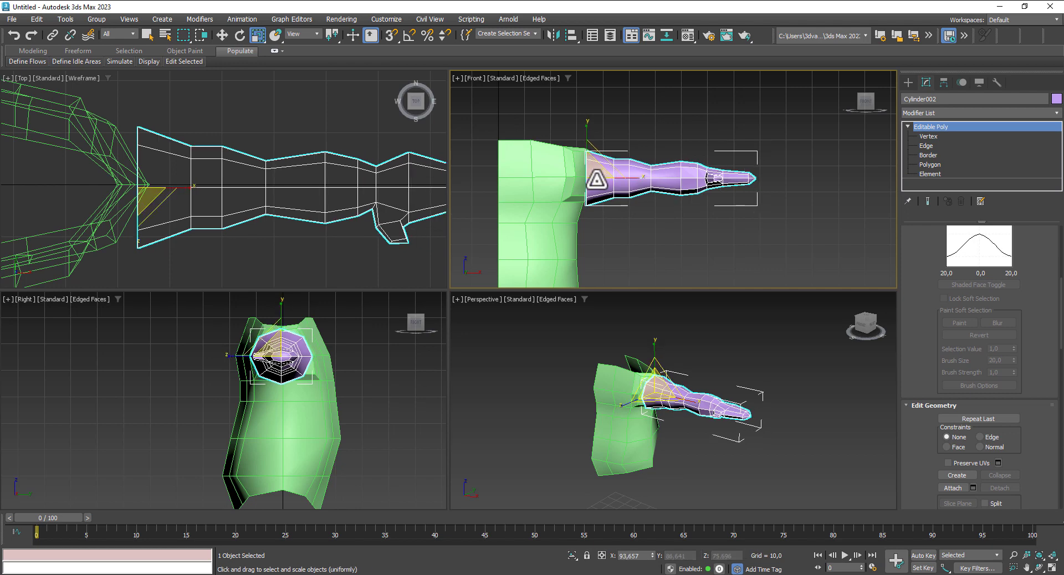
pyautogui.click(222, 35)
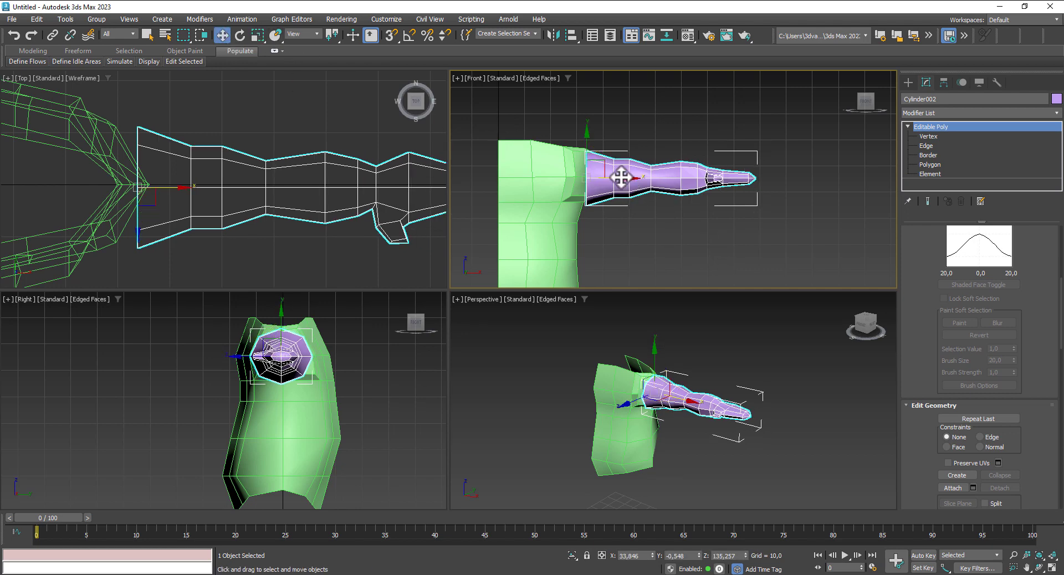
pyautogui.moveTo(617, 173); pyautogui.dragTo(625, 173)
pyautogui.keyDown('alt'); pyautogui.moveTo(625, 178); pyautogui.dragTo(629, 283, button='middle'); pyautogui.keyUp('alt')
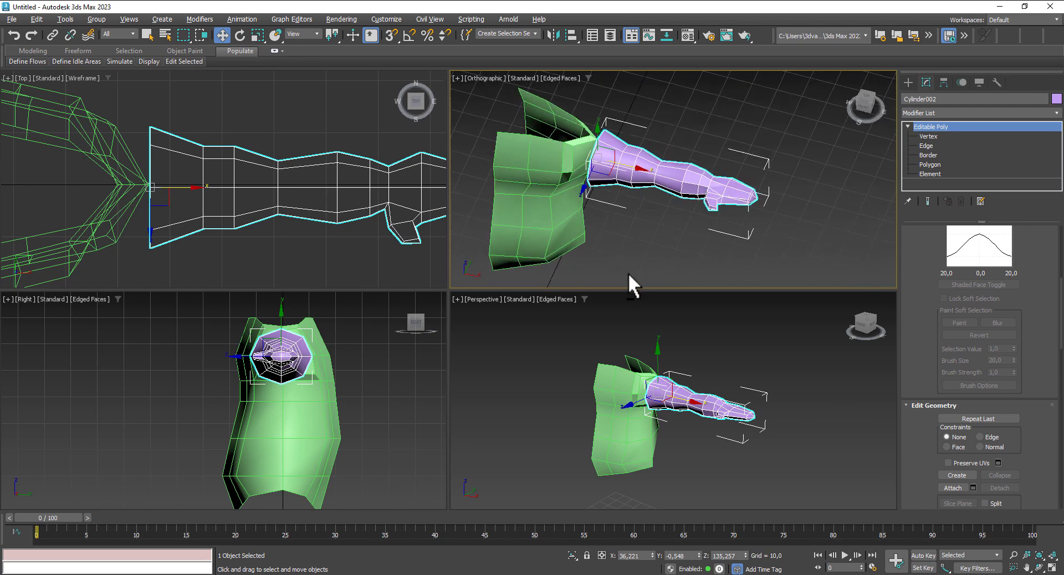
# Step: Select the torso faces where the arm joins and delete them
pyautogui.click(930, 165)
pyautogui.hotkey('alt', 'c')
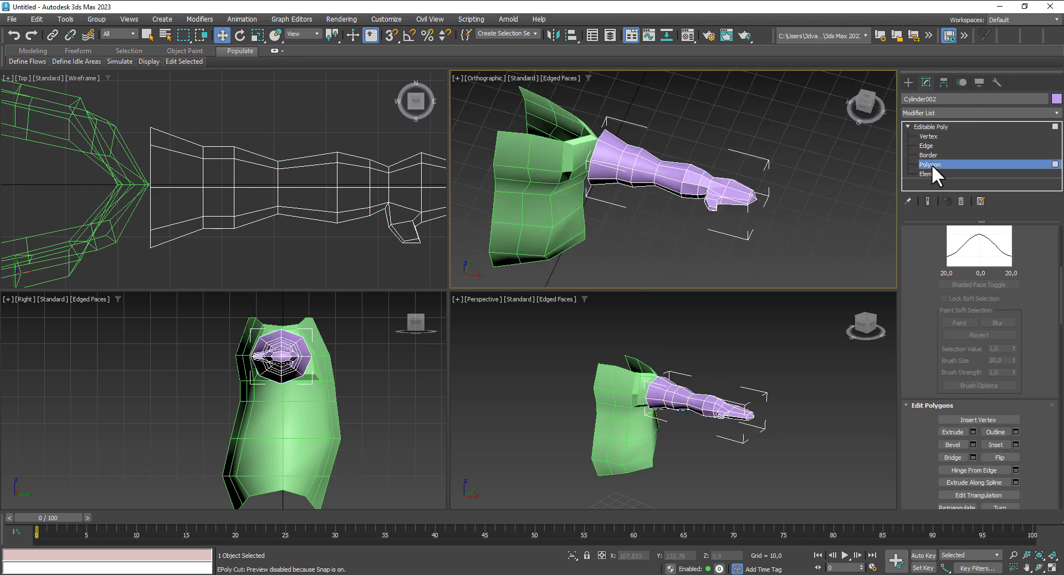
pyautogui.click(930, 165)
pyautogui.click(546, 145)
pyautogui.click(930, 183)
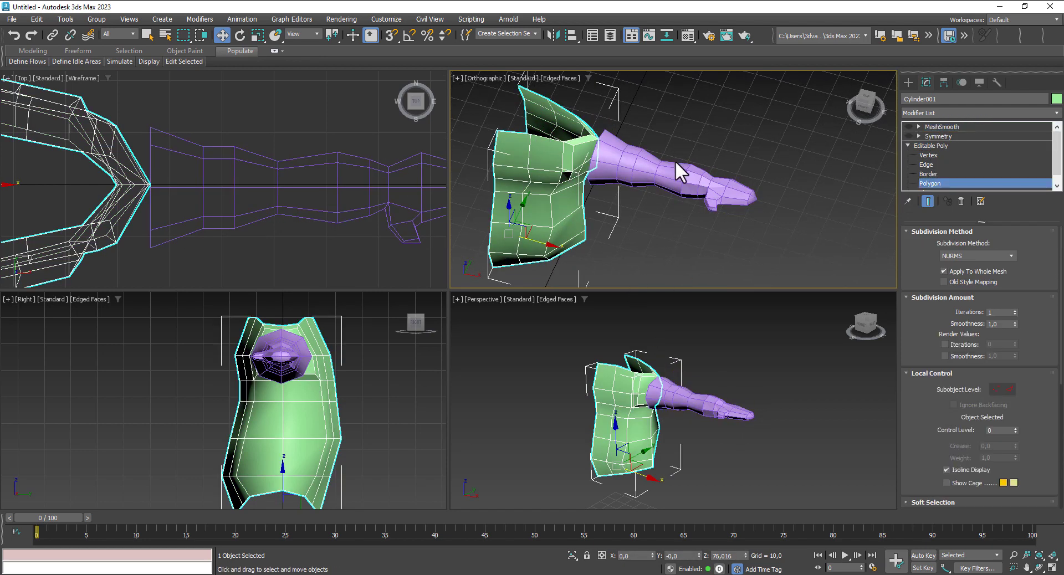
pyautogui.click(593, 161)
pyautogui.press('Delete')
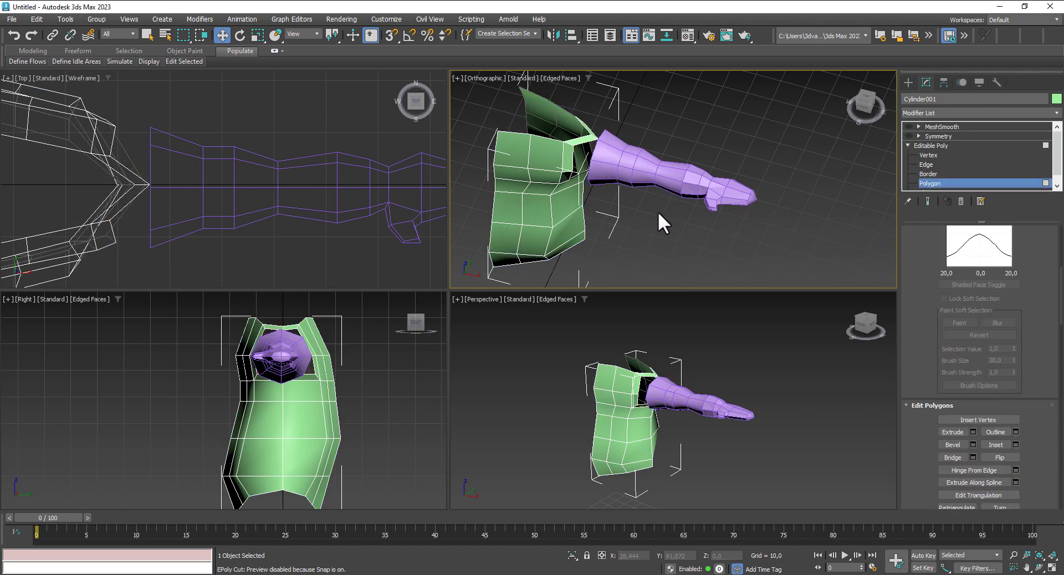
# Step: Inspect the open shoulder hole and return to the torso's Editable Poly level
pyautogui.moveTo(657, 227)
pyautogui.keyDown('alt'); pyautogui.mouseDown(button='middle')
pyautogui.moveTo(607, 229)
pyautogui.moveTo(539, 206)
pyautogui.mouseUp(button='middle'); pyautogui.keyUp('alt')
pyautogui.scroll(2, 526, 222)
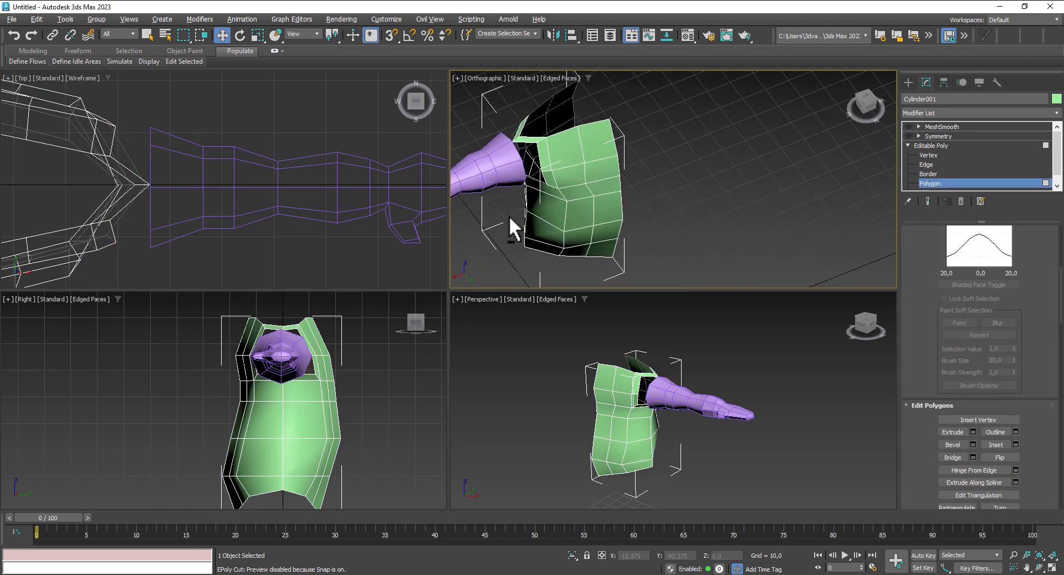
pyautogui.moveTo(518, 142)
pyautogui.keyDown('alt'); pyautogui.mouseDown(button='middle')
pyautogui.moveTo(523, 155)
pyautogui.moveTo(545, 148)
pyautogui.mouseUp(button='middle'); pyautogui.keyUp('alt')
pyautogui.scroll(1, 527, 159)
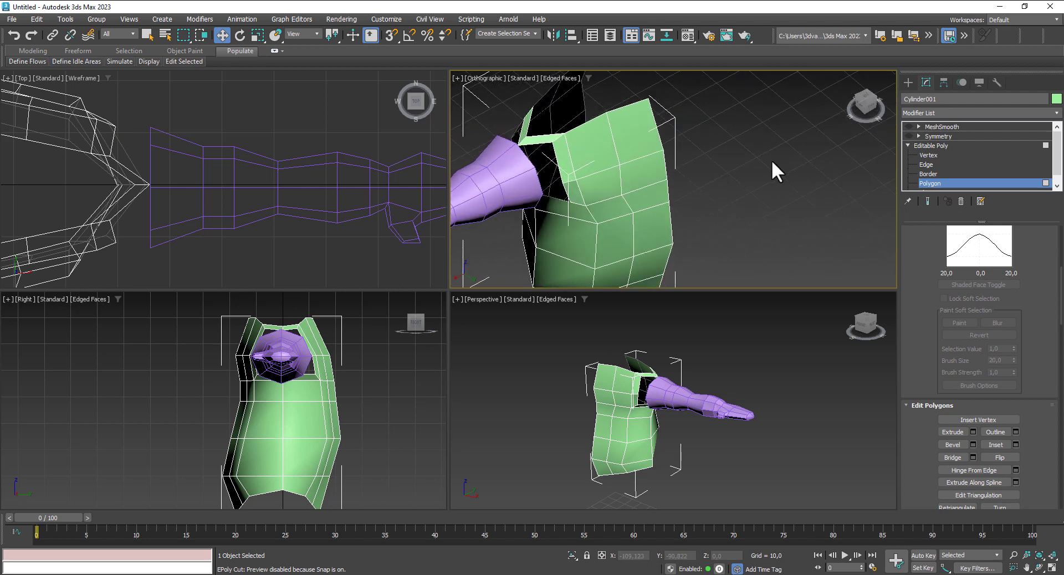
pyautogui.click(932, 146)
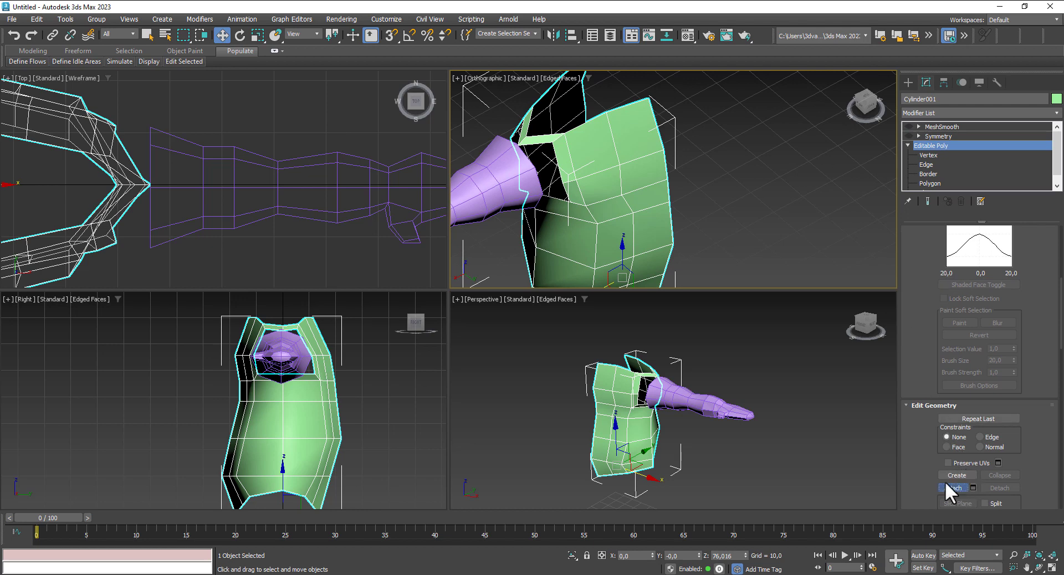
# Step: Attach the purple arm to the torso mesh and pick a seam vertex
pyautogui.click(948, 488)
pyautogui.click(499, 183)
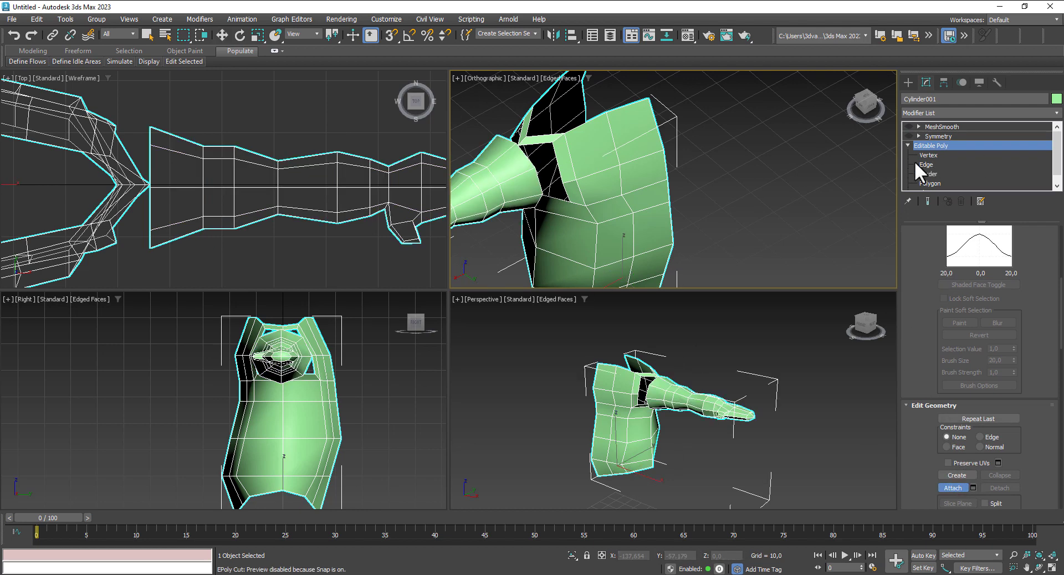
pyautogui.click(928, 155)
pyautogui.click(535, 171)
pyautogui.moveTo(534, 178)
pyautogui.keyDown('alt'); pyautogui.mouseDown(button='middle')
pyautogui.moveTo(509, 157)
pyautogui.moveTo(550, 179)
pyautogui.moveTo(535, 206)
pyautogui.mouseUp(button='middle'); pyautogui.keyUp('alt')
# Step: Try Target Weld at the arm opening, then cancel and clear the vertex selection
pyautogui.hotkey('alt', 'c')
pyautogui.scroll(2, 519, 172)
pyautogui.click(531, 247)
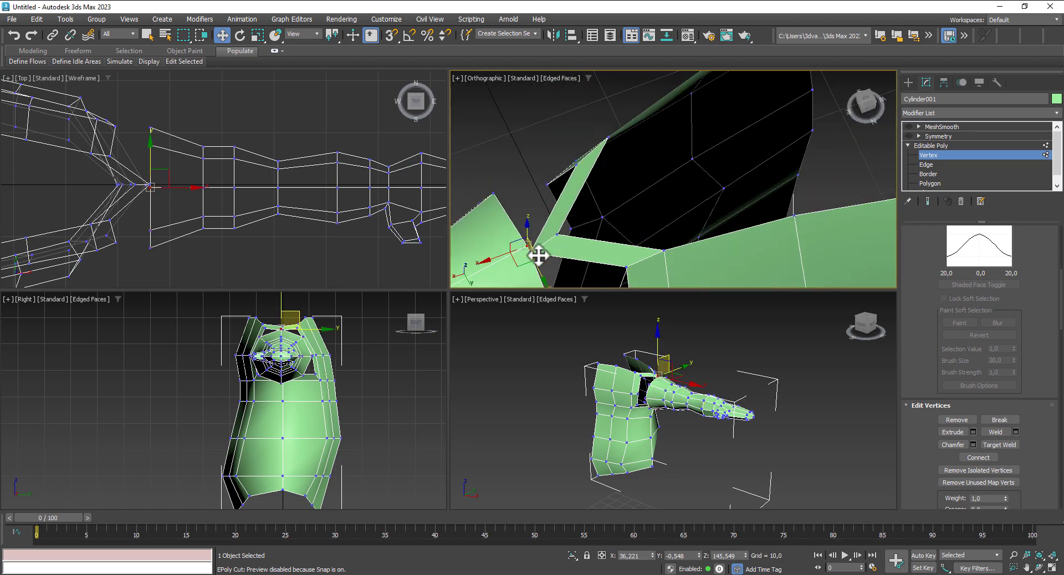
pyautogui.scroll(-3, 945, 409)
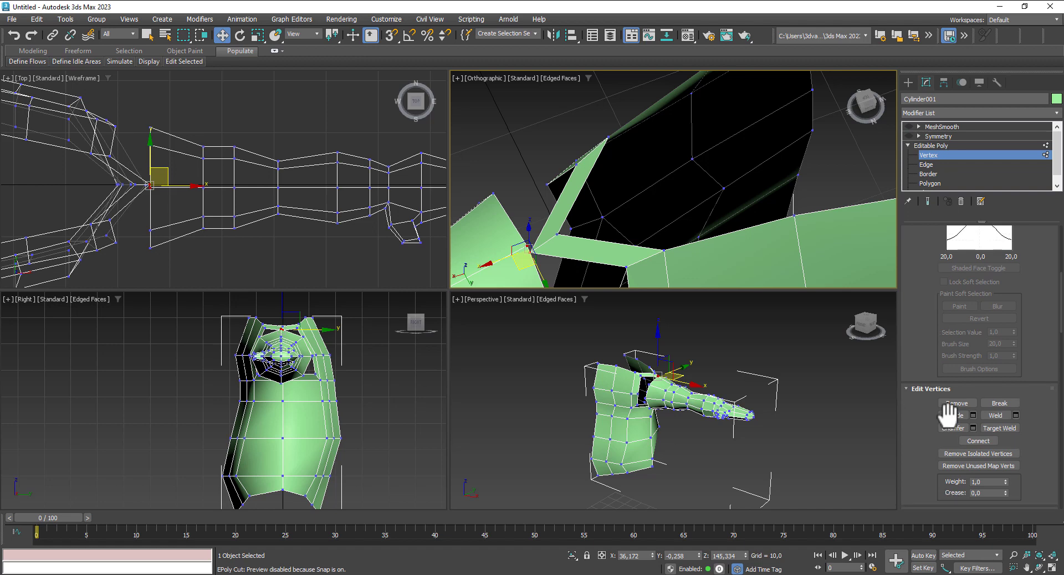
pyautogui.click(999, 395)
pyautogui.rightClick(625, 430)
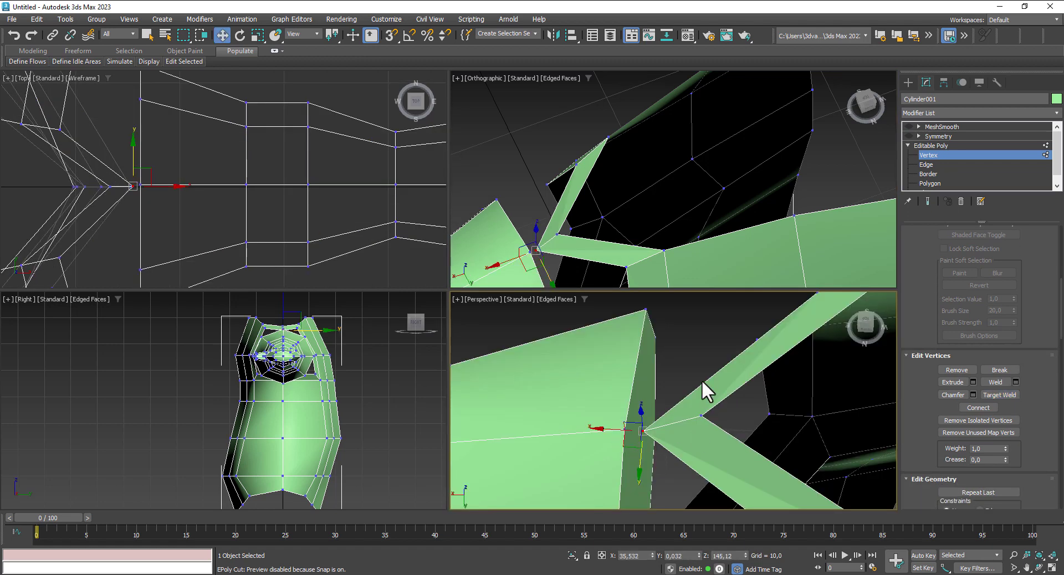
pyautogui.click(684, 365)
pyautogui.scroll(3, 660, 421)
pyautogui.scroll(2, 652, 404)
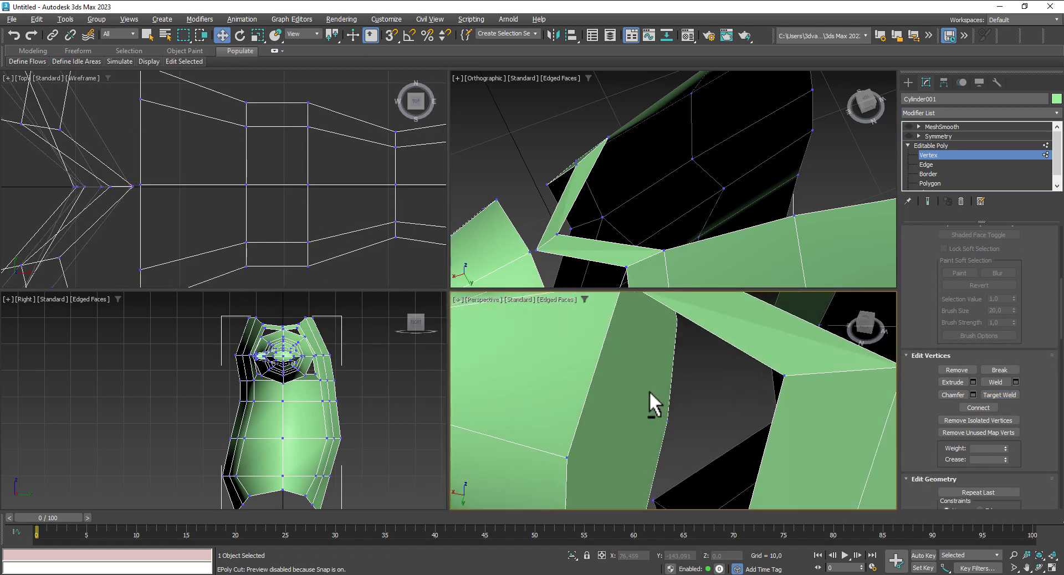
pyautogui.click(942, 144)
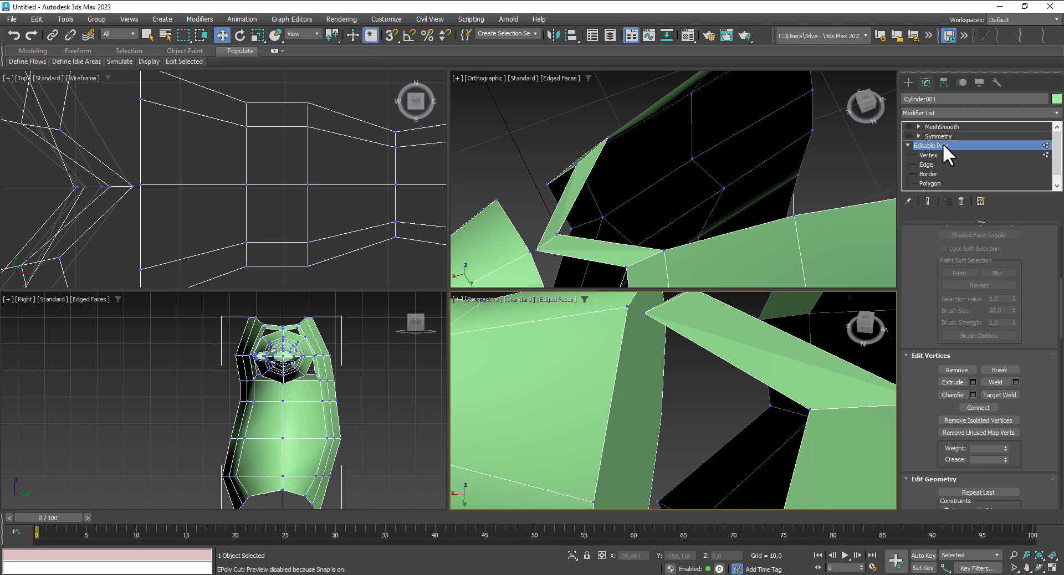
# Step: Delete the narrow polygon covering the arm opening
pyautogui.click(933, 182)
pyautogui.click(646, 355)
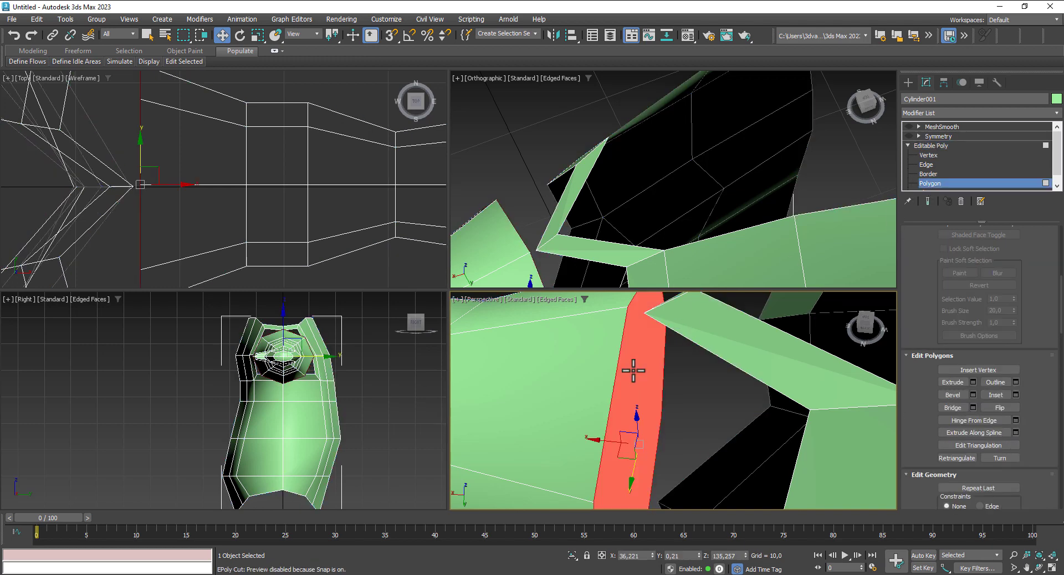
pyautogui.scroll(-3, 654, 386)
pyautogui.keyDown('alt'); pyautogui.moveTo(654, 385); pyautogui.dragTo(640, 404, button='middle'); pyautogui.keyUp('alt')
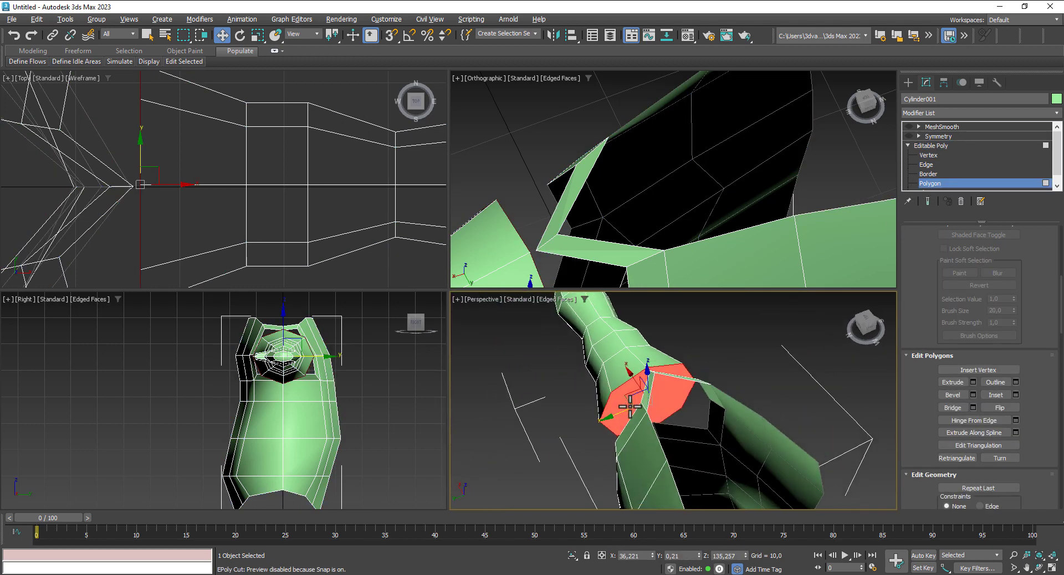
pyautogui.press('Delete')
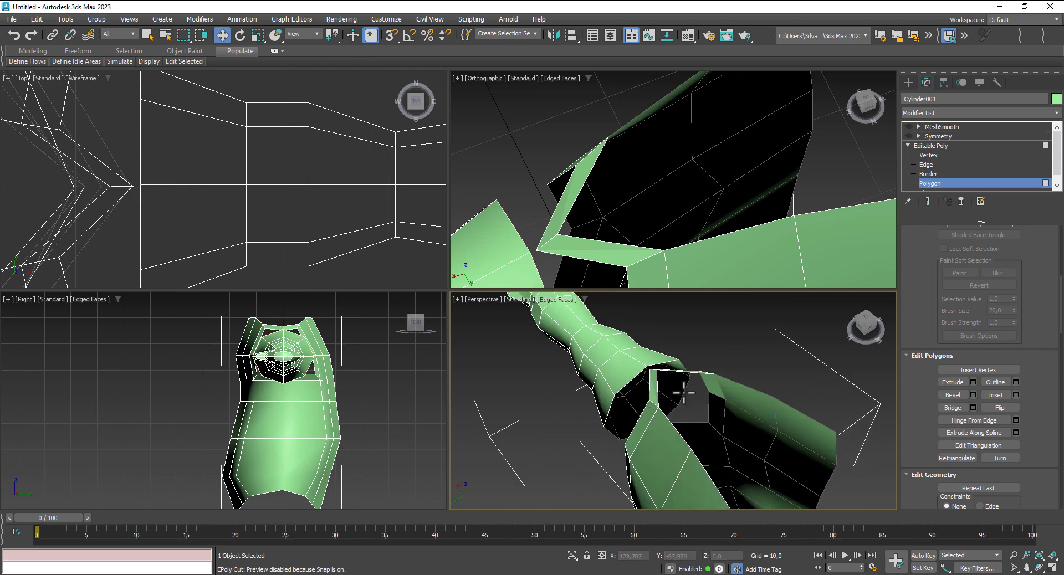
pyautogui.moveTo(665, 410)
pyautogui.keyDown('alt'); pyautogui.mouseDown(button='middle')
pyautogui.moveTo(721, 366)
pyautogui.moveTo(677, 369)
pyautogui.mouseUp(button='middle'); pyautogui.keyUp('alt')
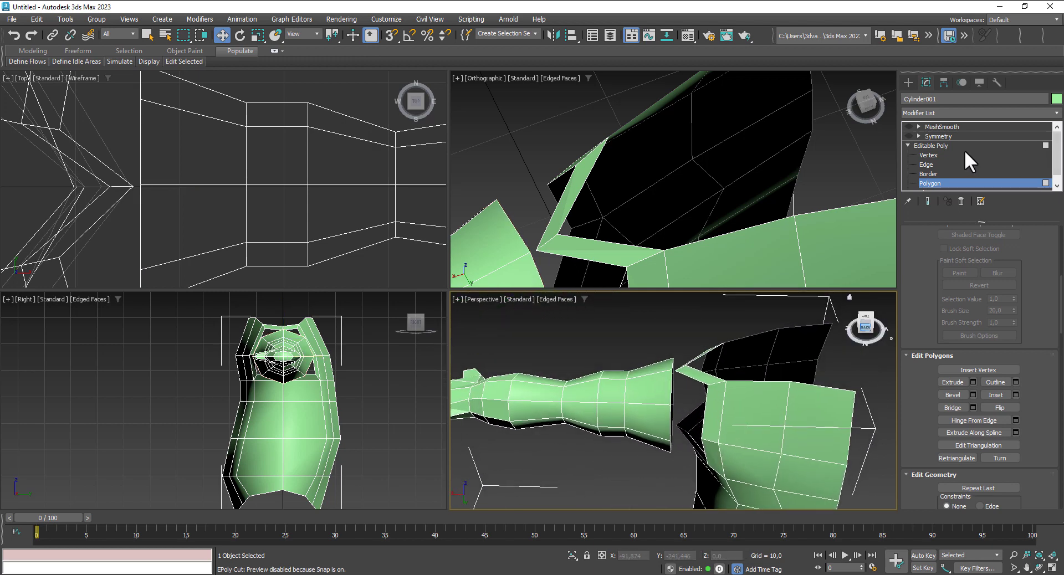
# Step: Weld a vertex on the arm opening's edge using a raised weld threshold
pyautogui.click(928, 156)
pyautogui.scroll(3, 623, 426)
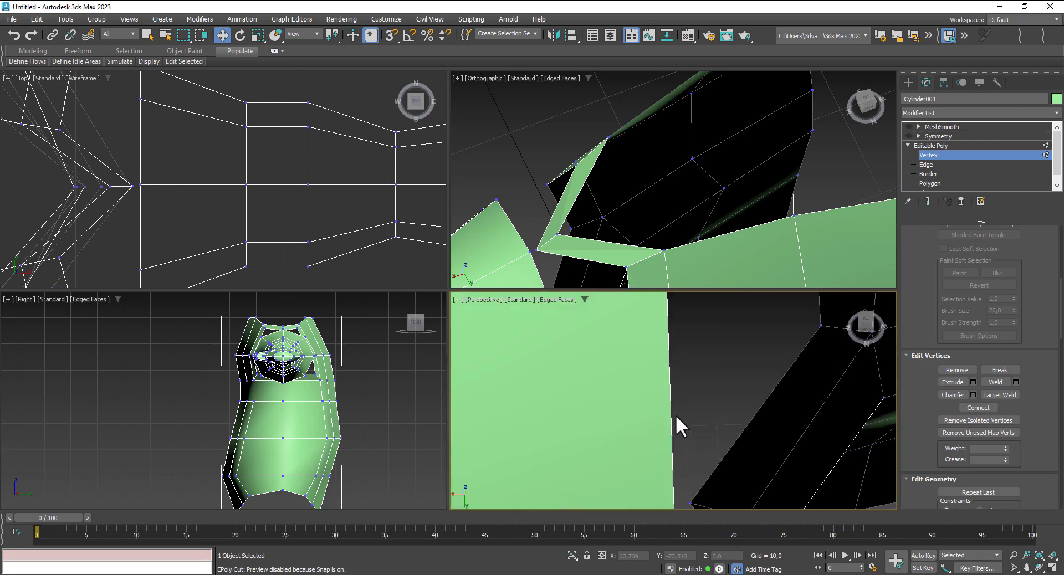
pyautogui.scroll(-1, 675, 410)
pyautogui.click(672, 344)
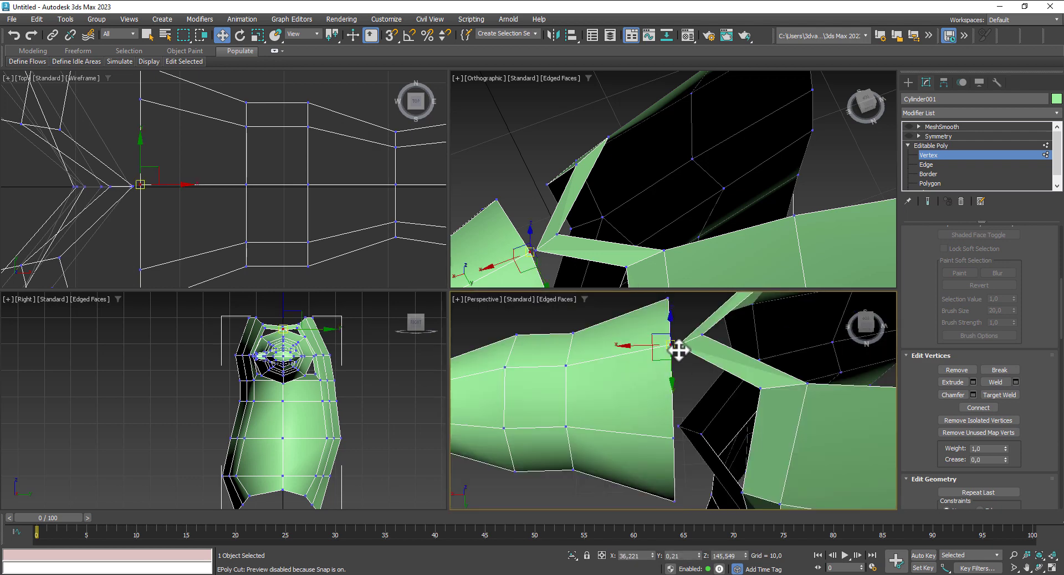
pyautogui.click(1016, 382)
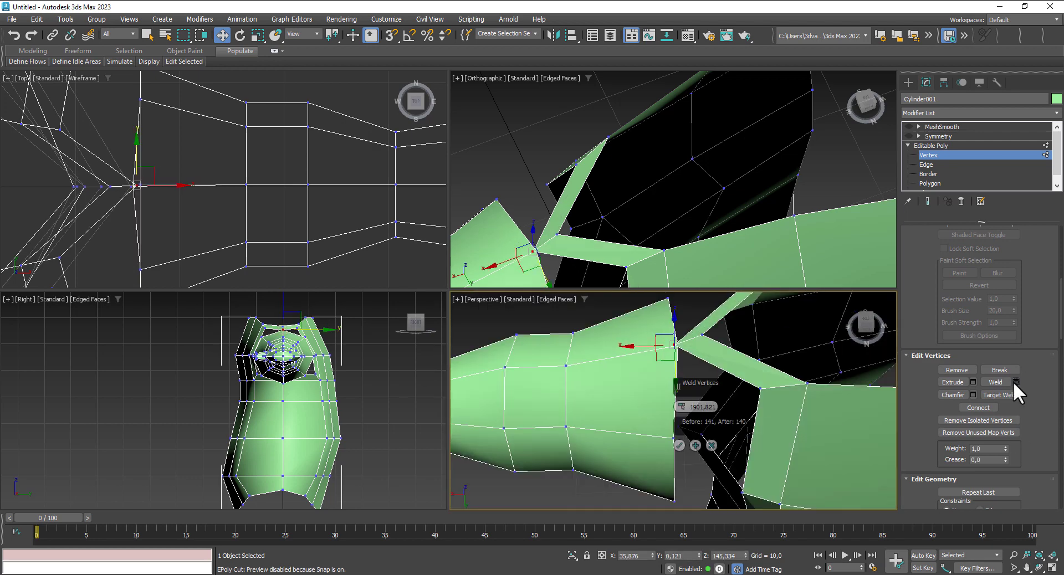
pyautogui.moveTo(681, 406); pyautogui.dragTo(678, 364)
pyautogui.click(679, 445)
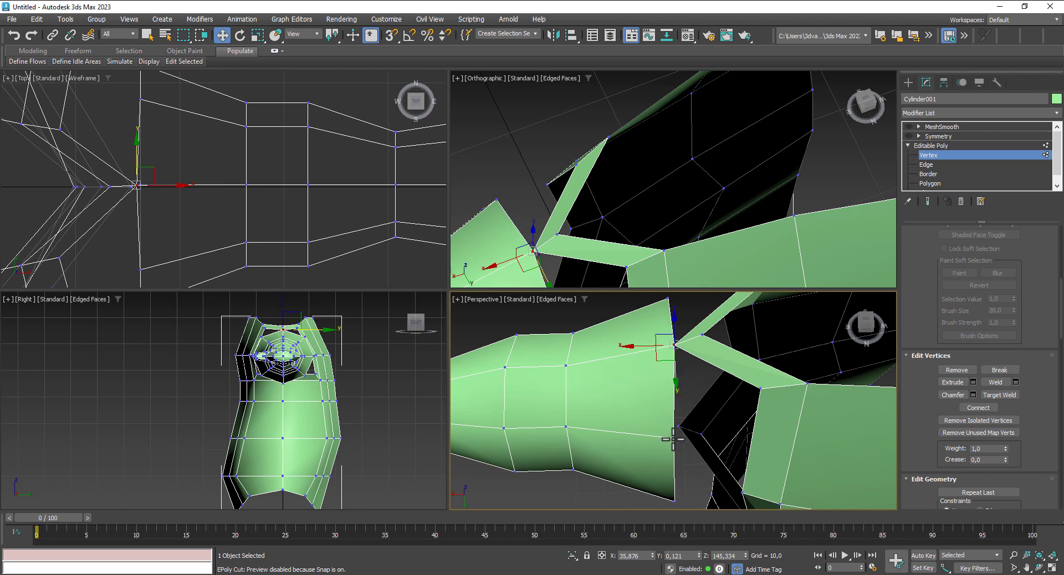
# Step: Weld two pairs of facing vertices across the armpit gaps
pyautogui.click(673, 439)
pyautogui.keyDown('ctrl'); pyautogui.click(761, 393); pyautogui.keyUp('ctrl')
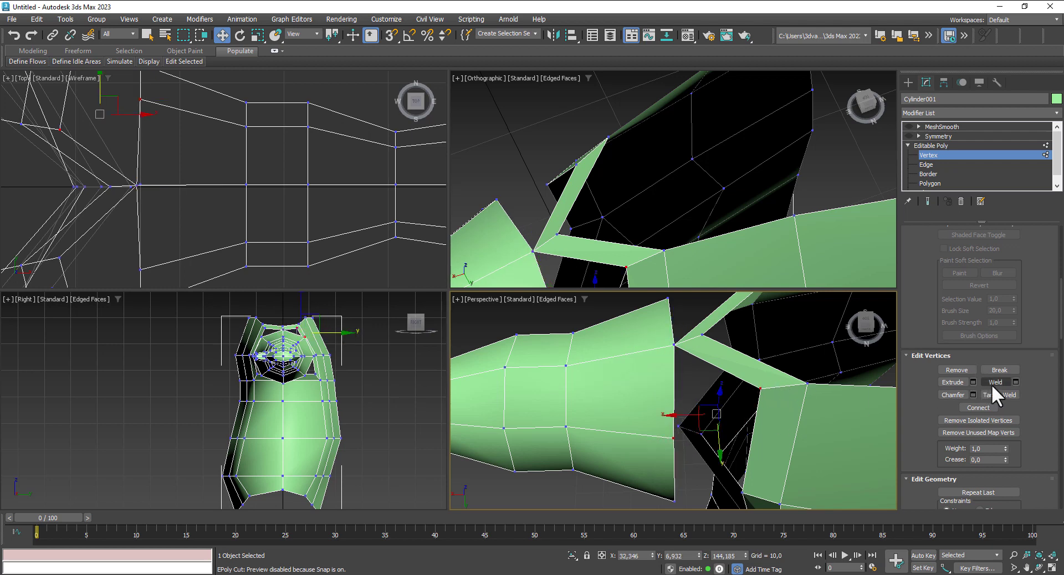
pyautogui.click(1016, 381)
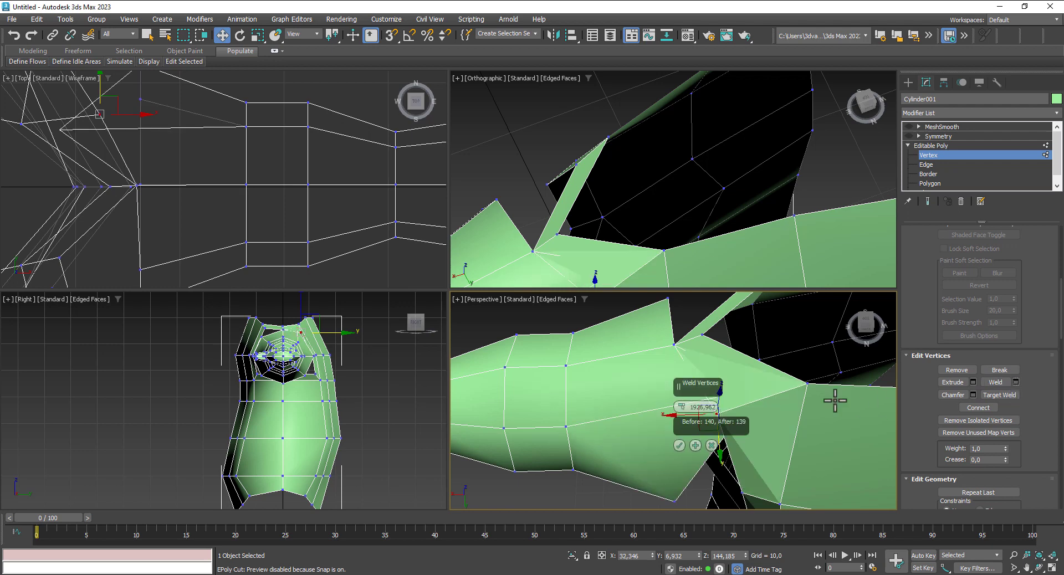
pyautogui.click(679, 446)
pyautogui.moveTo(756, 418); pyautogui.dragTo(750, 323, button='middle')
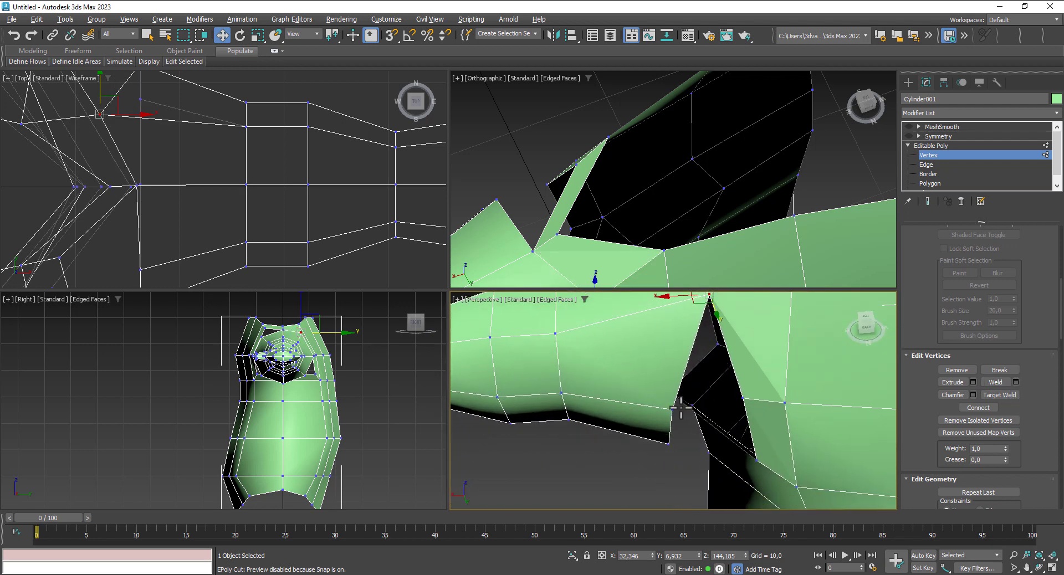
pyautogui.click(673, 411)
pyautogui.keyDown('ctrl'); pyautogui.click(742, 398); pyautogui.keyUp('ctrl')
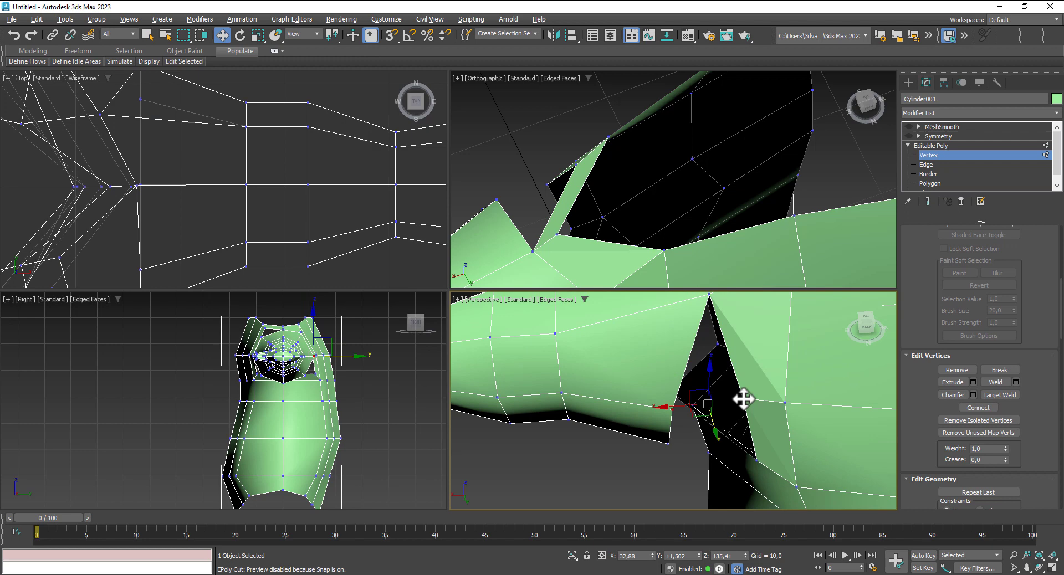
pyautogui.click(1017, 382)
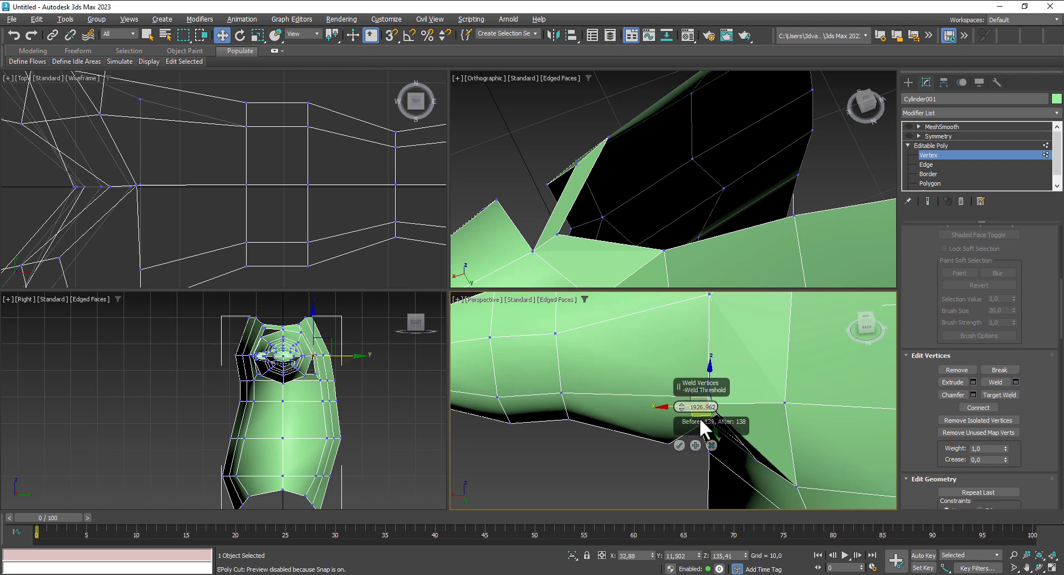
pyautogui.click(679, 445)
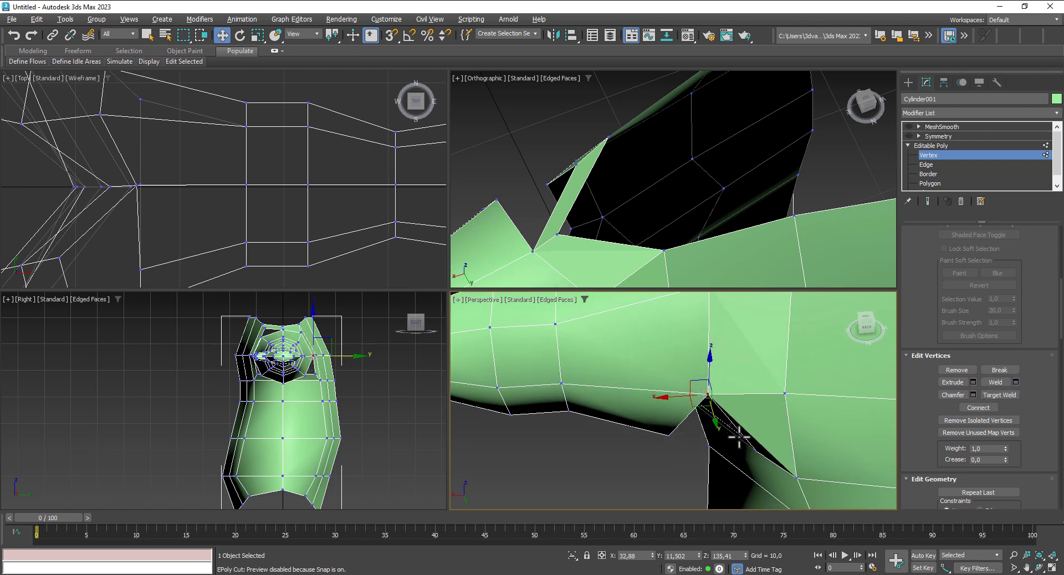
# Step: Weld the next vertices along the seam's underside, including the far-side pair
pyautogui.moveTo(737, 436)
pyautogui.keyDown('alt'); pyautogui.mouseDown(button='middle')
pyautogui.moveTo(750, 383)
pyautogui.moveTo(677, 430)
pyautogui.mouseUp(button='middle'); pyautogui.keyUp('alt')
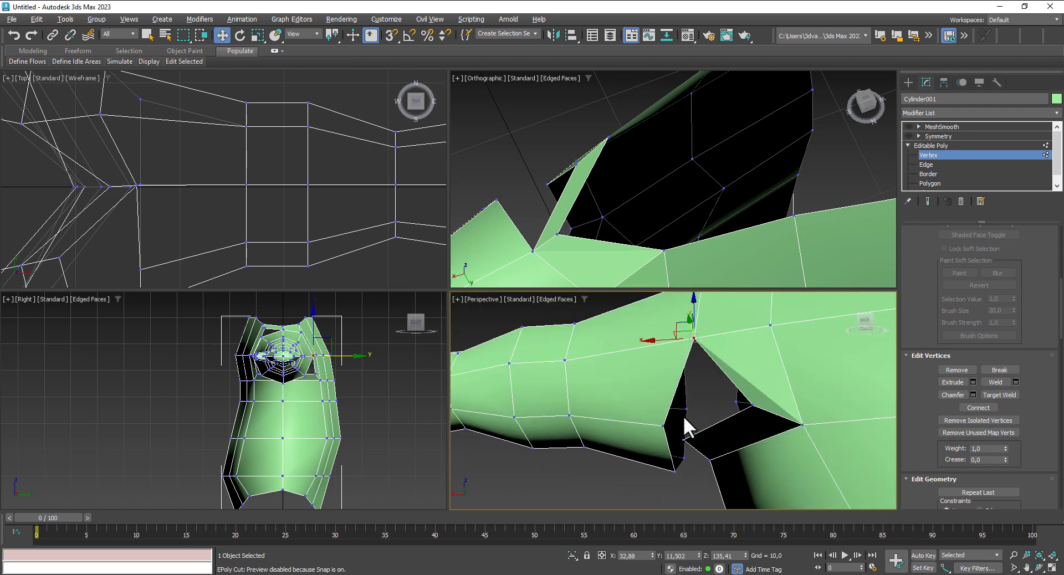
pyautogui.rightClick(748, 413)
pyautogui.click(1015, 382)
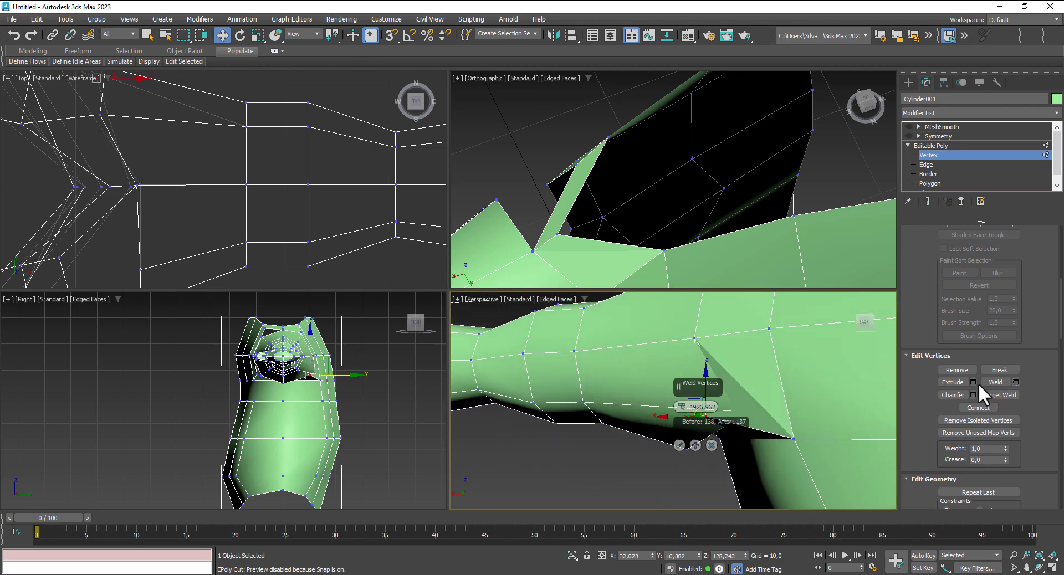
pyautogui.click(679, 445)
pyautogui.moveTo(710, 477)
pyautogui.keyDown('alt'); pyautogui.mouseDown(button='middle')
pyautogui.moveTo(728, 417)
pyautogui.moveTo(792, 355)
pyautogui.moveTo(741, 375)
pyautogui.moveTo(753, 408)
pyautogui.moveTo(961, 468)
pyautogui.moveTo(748, 439)
pyautogui.moveTo(700, 471)
pyautogui.moveTo(742, 405)
pyautogui.moveTo(732, 373)
pyautogui.moveTo(741, 404)
pyautogui.mouseUp(button='middle'); pyautogui.keyUp('alt')
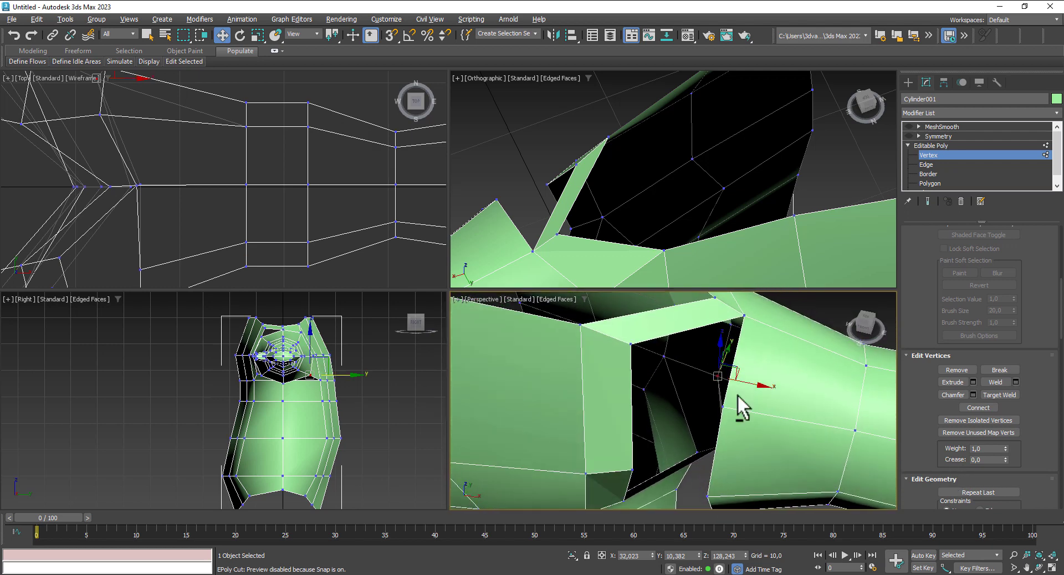
pyautogui.click(632, 345)
pyautogui.keyDown('ctrl'); pyautogui.click(723, 406); pyautogui.keyUp('ctrl')
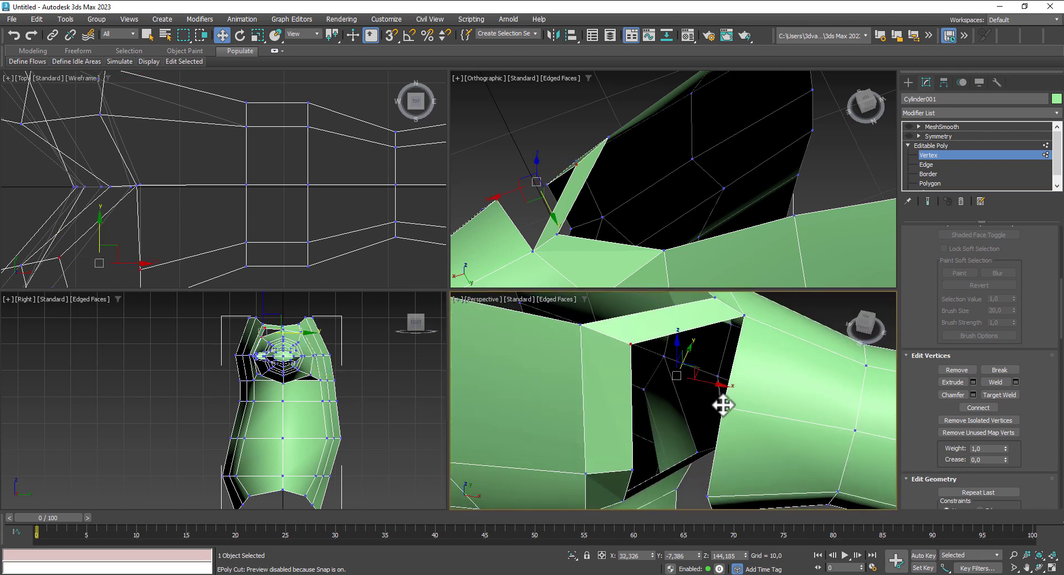
pyautogui.click(1015, 382)
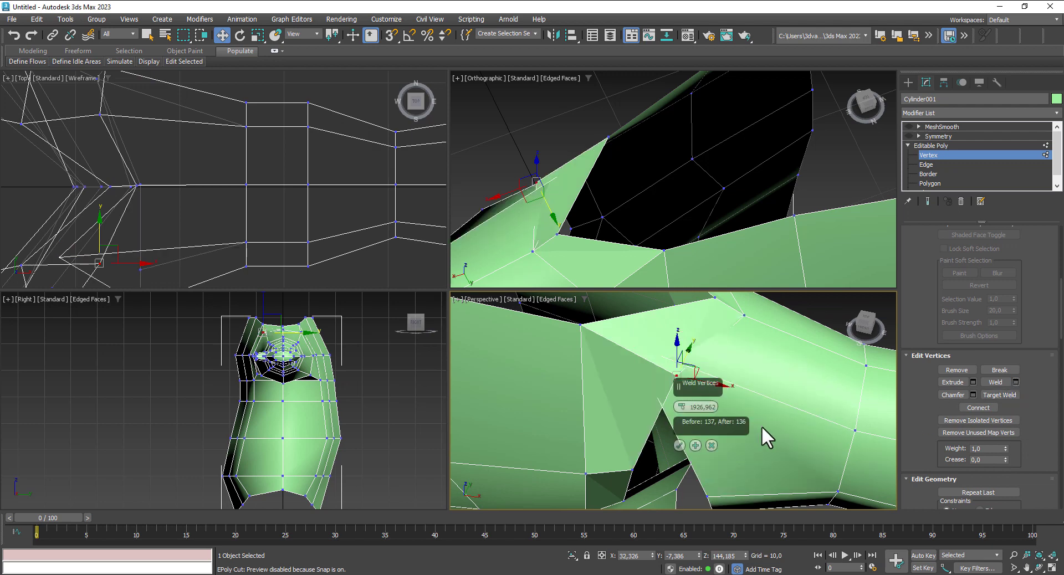
pyautogui.click(680, 446)
# Step: Weld another gap pair and close the triangular hole at the seam
pyautogui.moveTo(681, 444); pyautogui.dragTo(760, 373, button='middle')
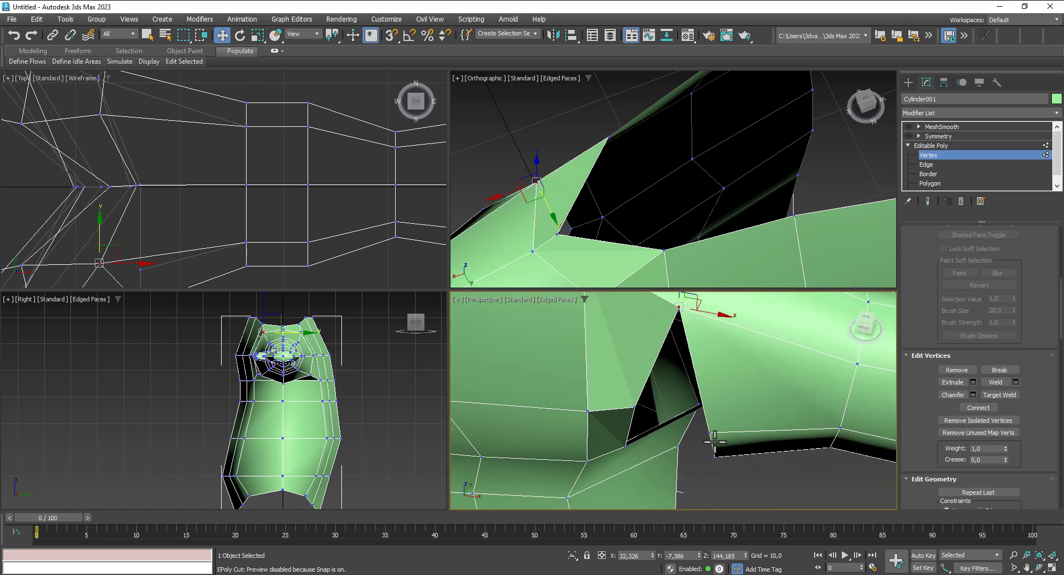
pyautogui.click(710, 432)
pyautogui.keyDown('ctrl'); pyautogui.click(635, 408); pyautogui.keyUp('ctrl')
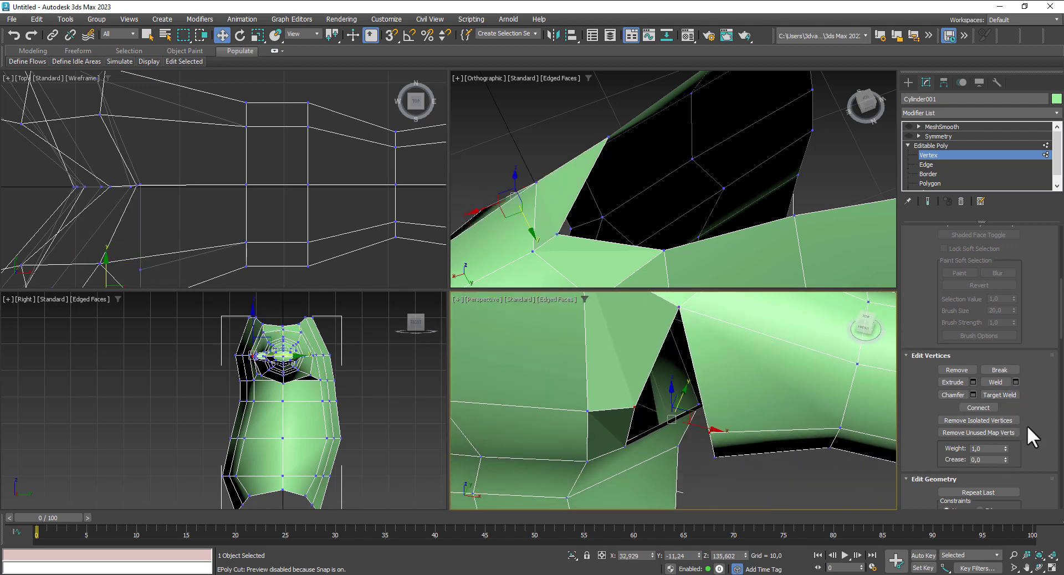
pyautogui.click(1013, 382)
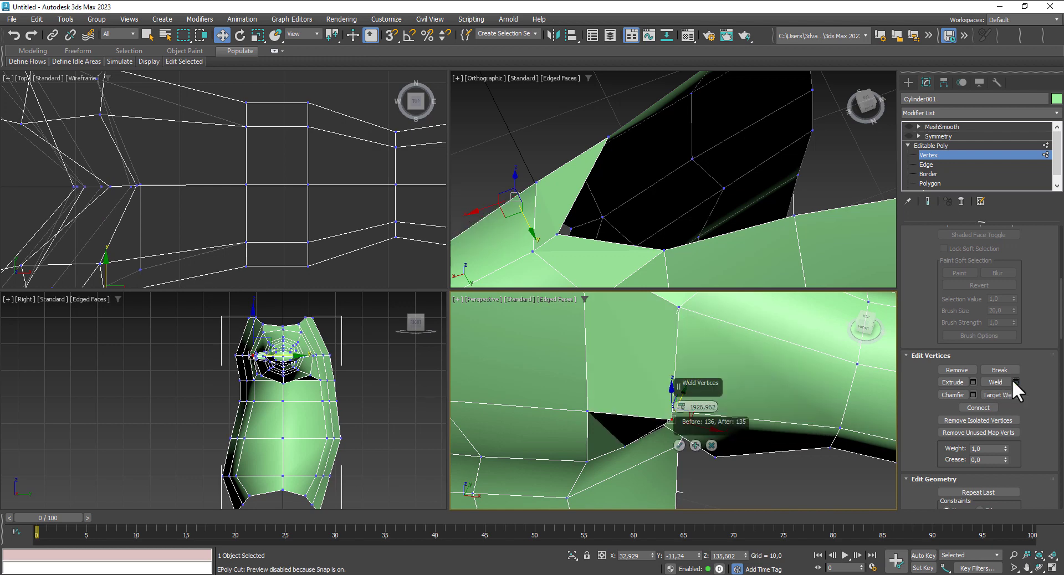
pyautogui.click(680, 445)
pyautogui.moveTo(708, 434)
pyautogui.mouseDown(button='middle')
pyautogui.moveTo(701, 402)
pyautogui.moveTo(743, 423)
pyautogui.moveTo(689, 411)
pyautogui.moveTo(688, 398)
pyautogui.moveTo(726, 413)
pyautogui.moveTo(726, 424)
pyautogui.moveTo(665, 426)
pyautogui.mouseUp(button='middle')
pyautogui.click(712, 445)
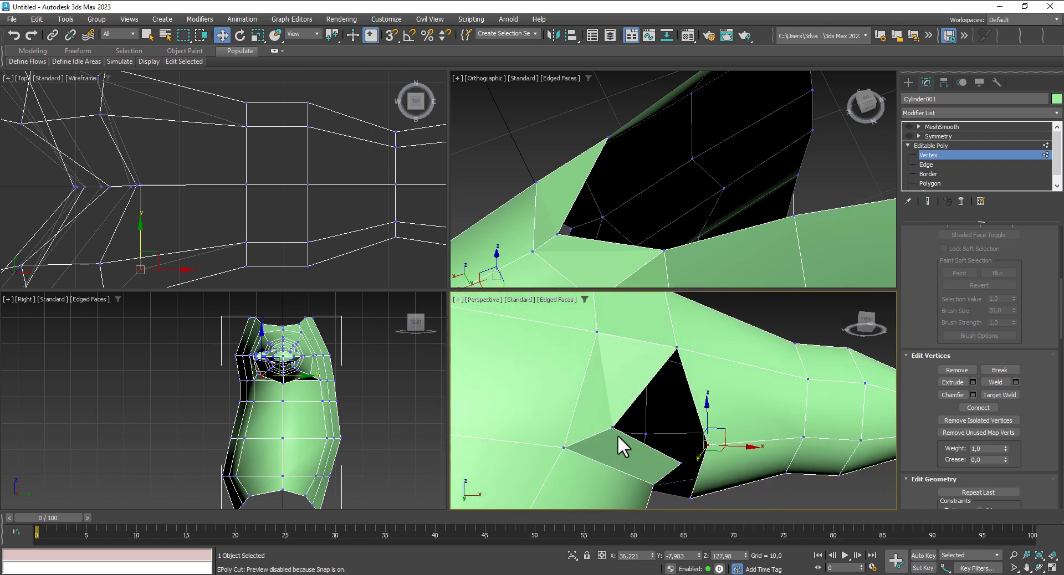
pyautogui.click(611, 429)
pyautogui.keyDown('alt'); pyautogui.moveTo(695, 484); pyautogui.dragTo(637, 520, button='middle'); pyautogui.keyUp('alt')
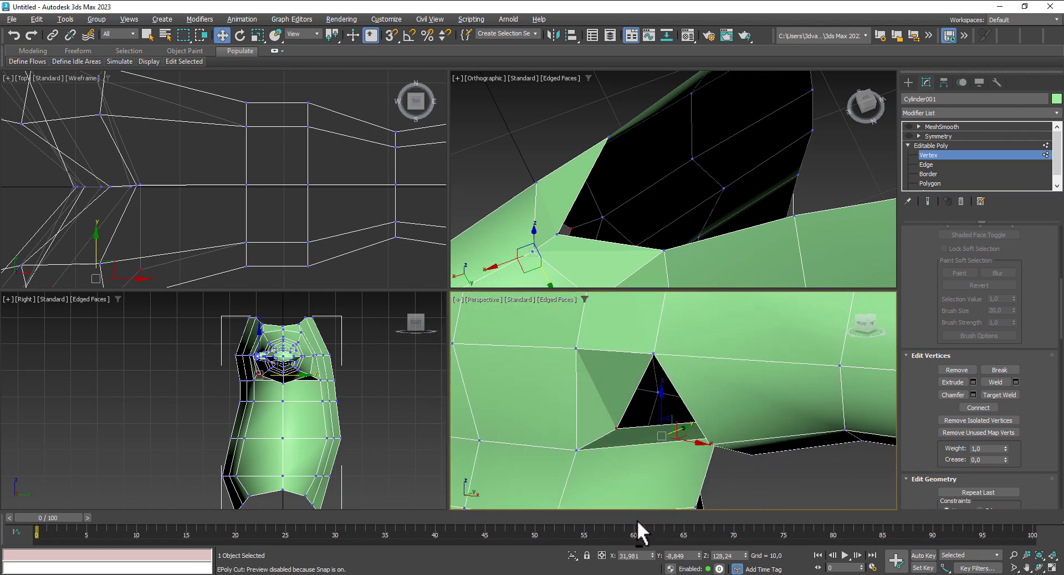
pyautogui.click(1016, 382)
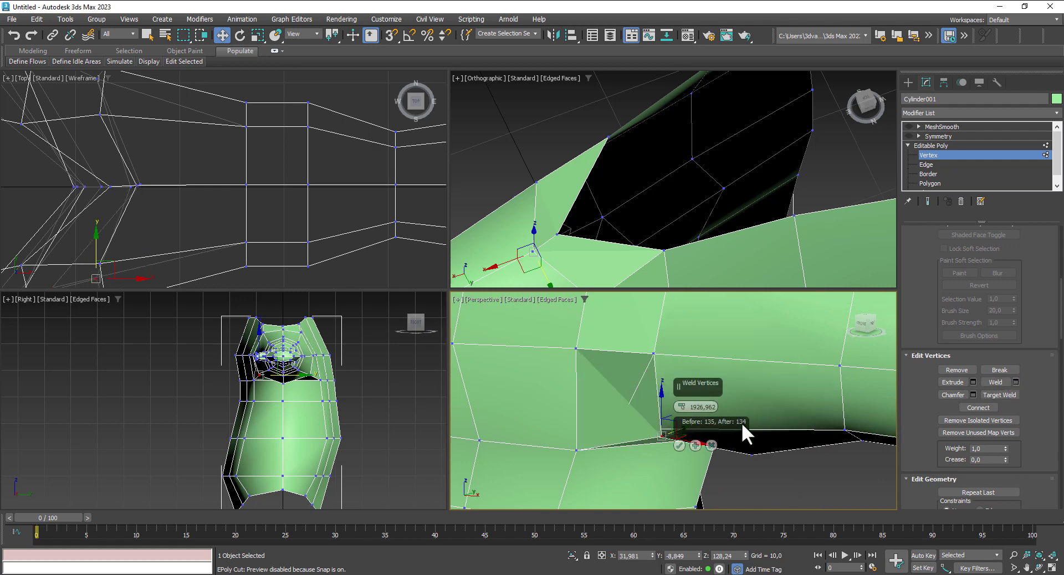
pyautogui.click(679, 445)
# Step: Weld the last gap at its apex, leaving 133 vertices, and view the whole arm
pyautogui.moveTo(730, 464)
pyautogui.keyDown('alt'); pyautogui.mouseDown(button='middle')
pyautogui.moveTo(728, 421)
pyautogui.moveTo(760, 465)
pyautogui.moveTo(742, 401)
pyautogui.moveTo(703, 416)
pyautogui.moveTo(694, 434)
pyautogui.moveTo(677, 427)
pyautogui.moveTo(668, 489)
pyautogui.moveTo(650, 434)
pyautogui.moveTo(632, 423)
pyautogui.mouseUp(button='middle'); pyautogui.keyUp('alt')
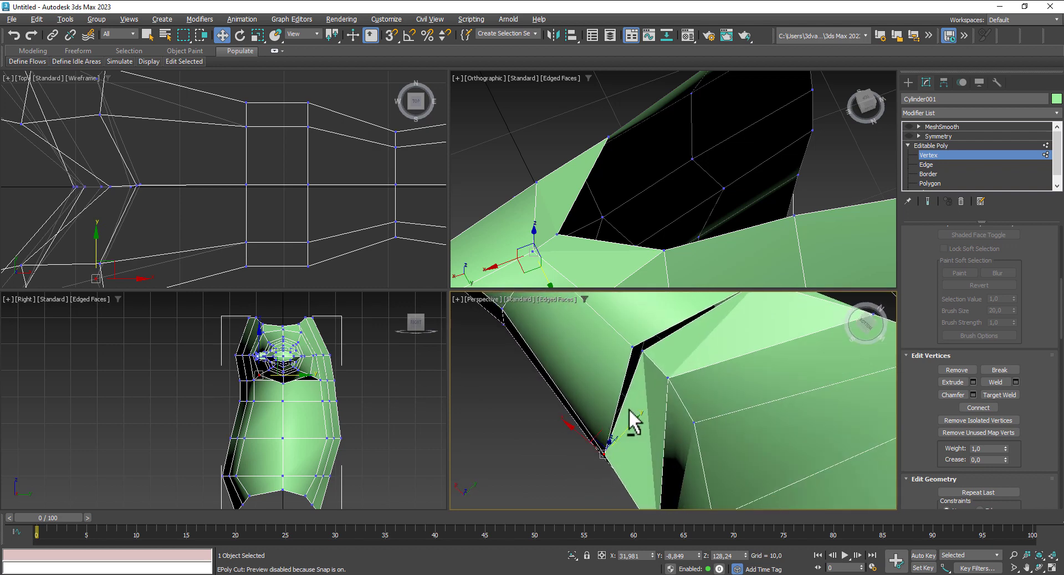
pyautogui.click(640, 349)
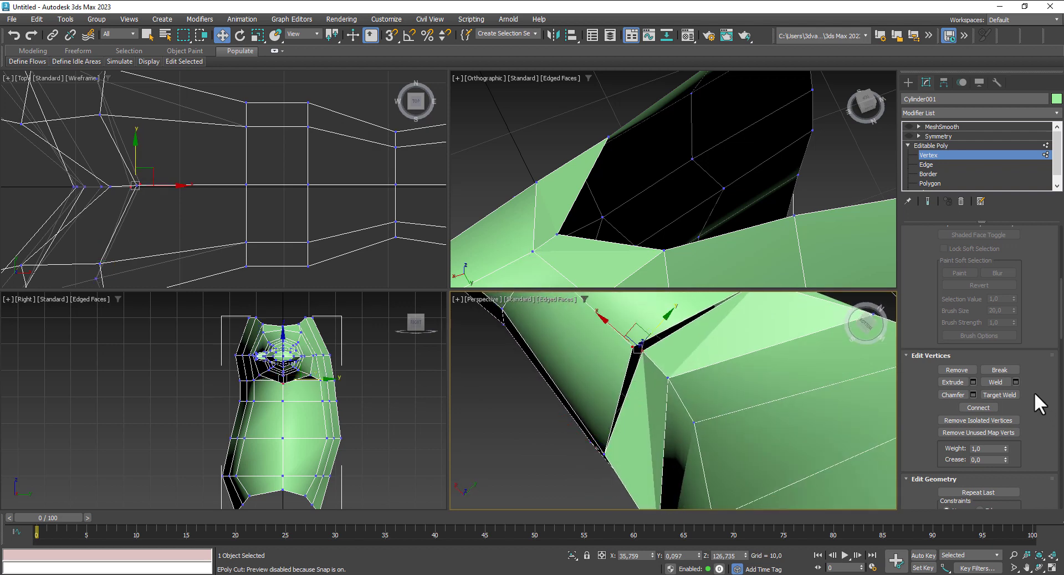
pyautogui.click(1013, 382)
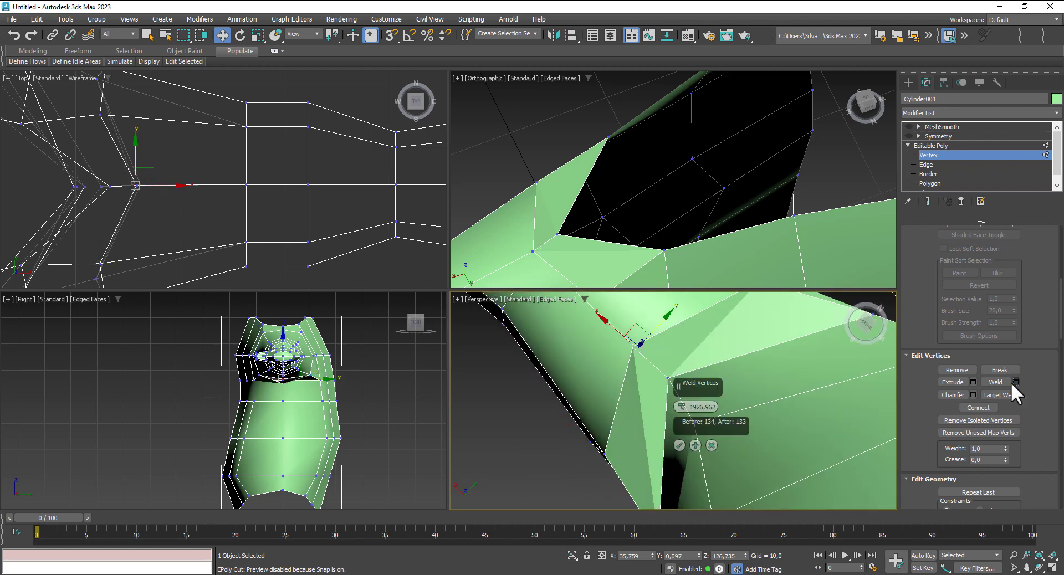
pyautogui.click(679, 445)
pyautogui.moveTo(692, 434)
pyautogui.keyDown('alt'); pyautogui.mouseDown(button='middle')
pyautogui.moveTo(653, 543)
pyautogui.moveTo(864, 535)
pyautogui.mouseUp(button='middle'); pyautogui.keyUp('alt')
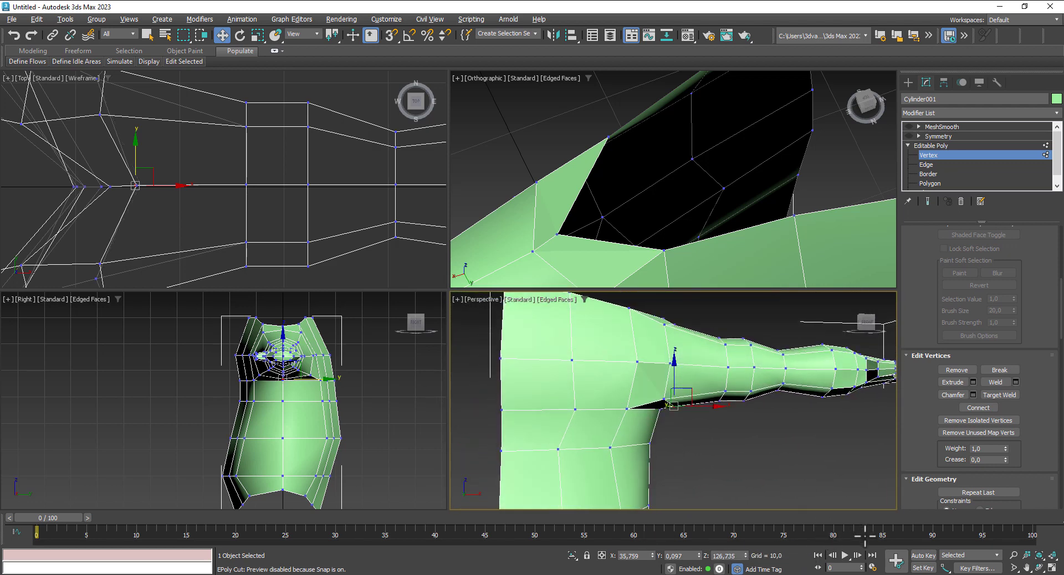
# Step: Make the upper-right viewport a front view and preview the Symmetry and MeshSmooth results
pyautogui.press('f')
pyautogui.scroll(-2, 642, 200)
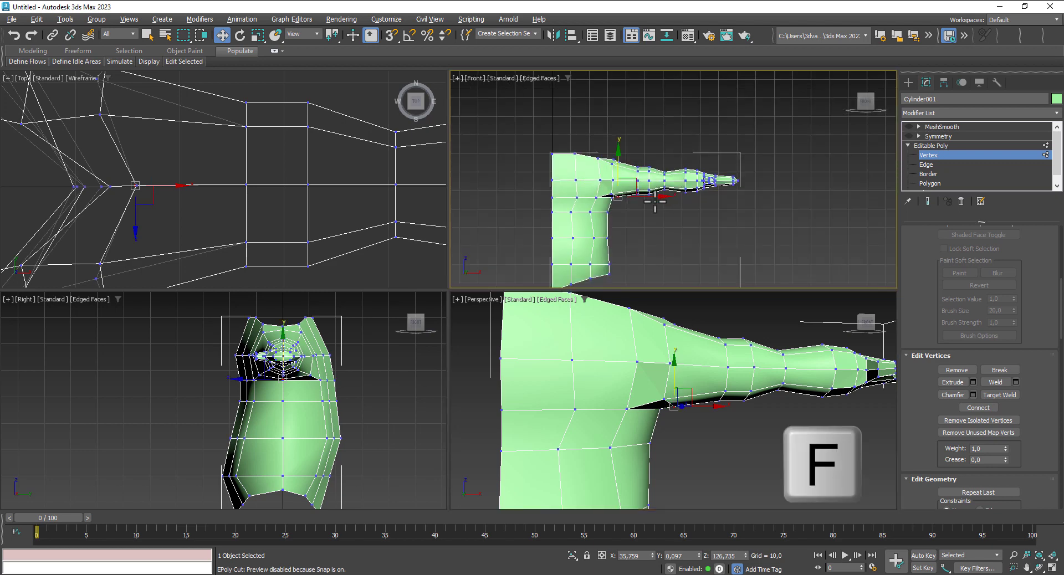
pyautogui.scroll(3, 643, 200)
pyautogui.moveTo(644, 215); pyautogui.dragTo(695, 241, button='middle')
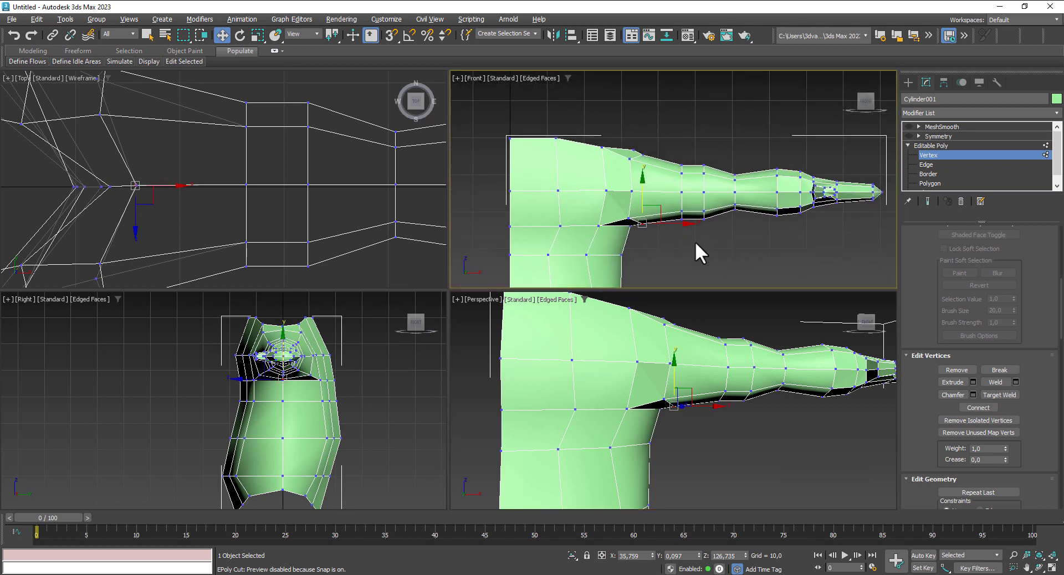
pyautogui.click(917, 136)
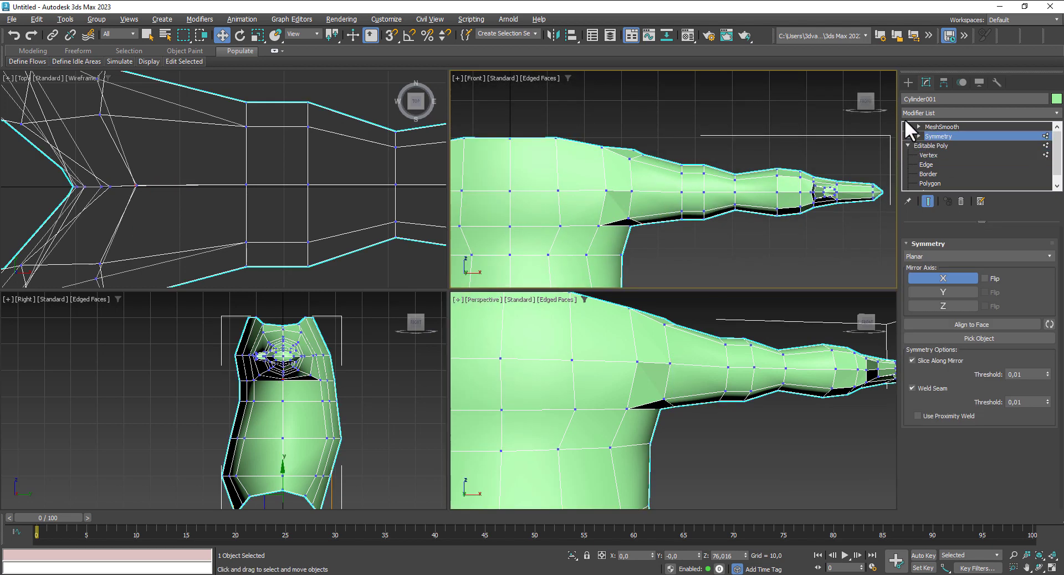
pyautogui.click(937, 126)
pyautogui.scroll(-4, 811, 442)
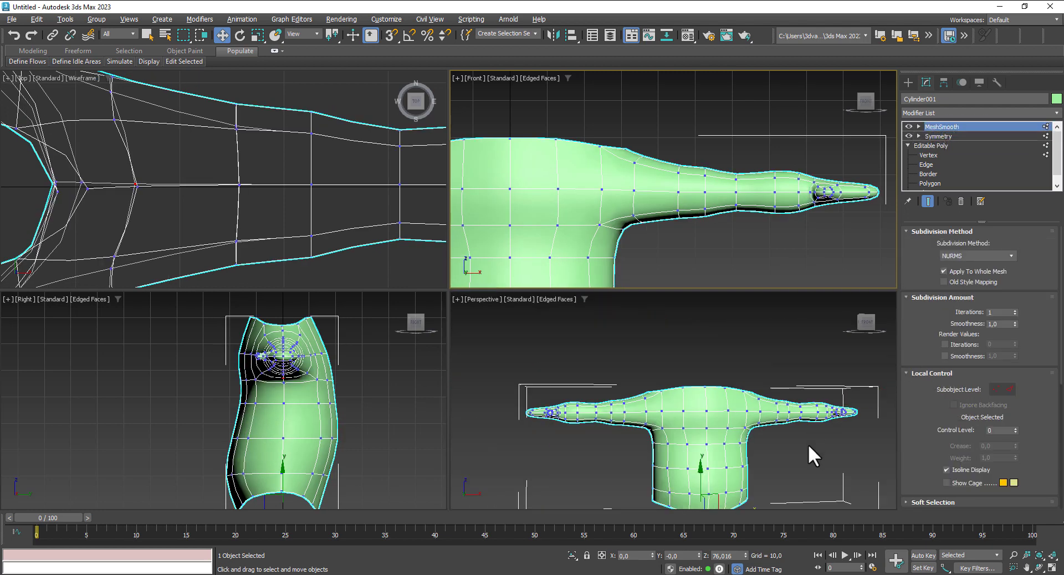
pyautogui.moveTo(808, 443)
pyautogui.keyDown('alt'); pyautogui.mouseDown(button='middle')
pyautogui.moveTo(781, 448)
pyautogui.moveTo(748, 475)
pyautogui.moveTo(689, 487)
pyautogui.moveTo(787, 494)
pyautogui.moveTo(739, 399)
pyautogui.moveTo(759, 435)
pyautogui.moveTo(750, 347)
pyautogui.moveTo(784, 339)
pyautogui.moveTo(748, 346)
pyautogui.moveTo(737, 380)
pyautogui.moveTo(746, 388)
pyautogui.mouseUp(button='middle'); pyautogui.keyUp('alt')
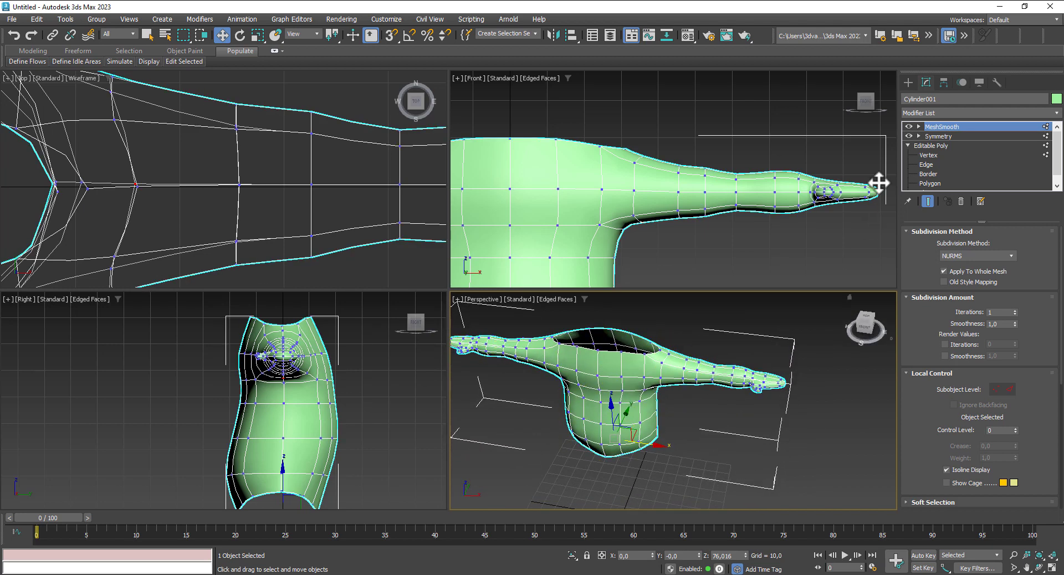
# Step: Switch off the MeshSmooth and Symmetry results and reframe the Top view on the mesh
pyautogui.click(909, 126)
pyautogui.click(907, 135)
pyautogui.scroll(-3, 392, 202)
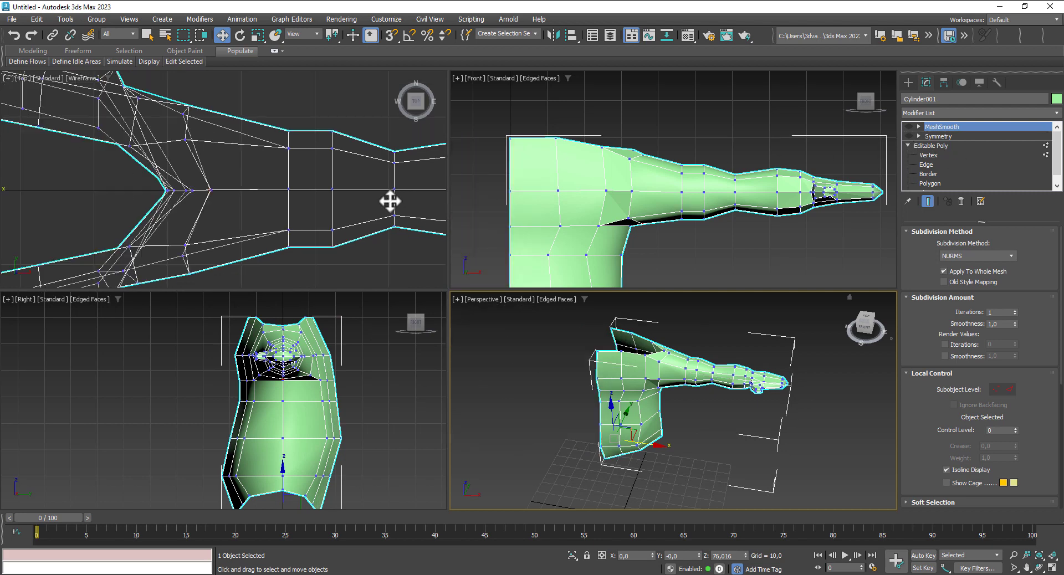
pyautogui.moveTo(392, 202)
pyautogui.mouseDown(button='middle')
pyautogui.moveTo(367, 229)
pyautogui.moveTo(318, 223)
pyautogui.mouseUp(button='middle')
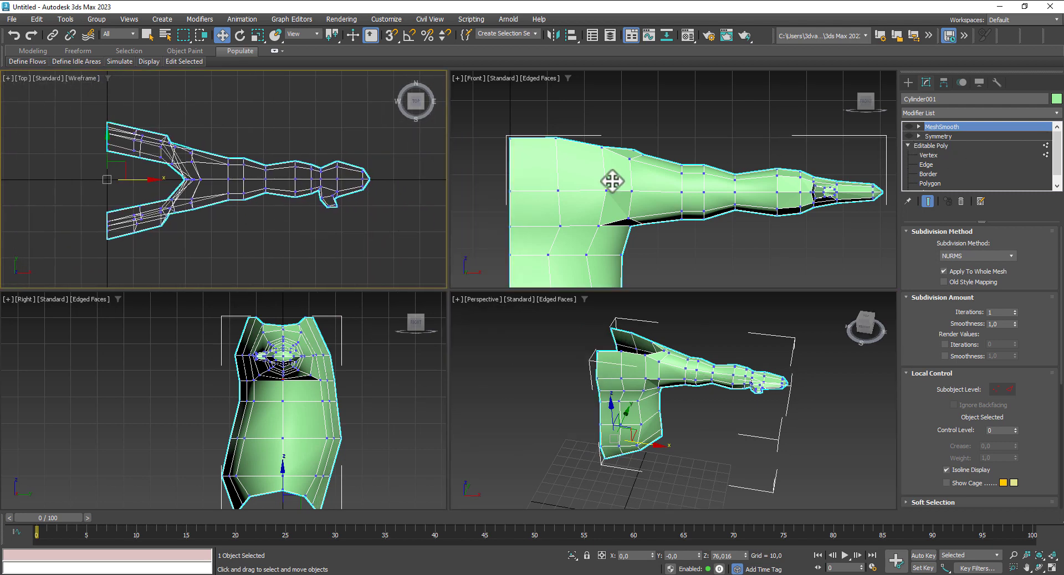
# Step: At Vertex level, scale the arm-tip vertices outward and nudge them farther out
pyautogui.click(930, 154)
pyautogui.moveTo(323, 135); pyautogui.dragTo(322, 134)
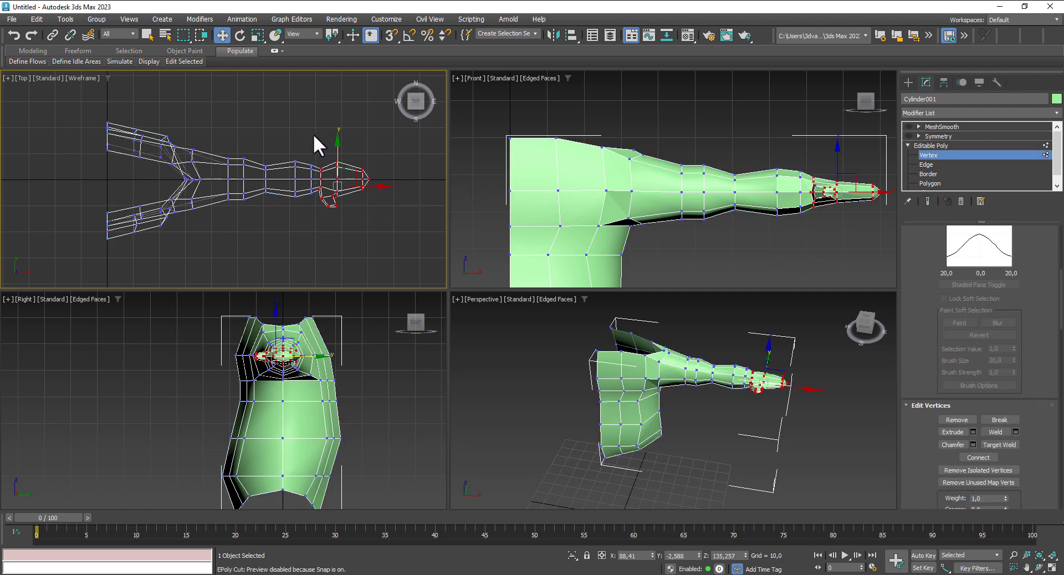
pyautogui.click(257, 35)
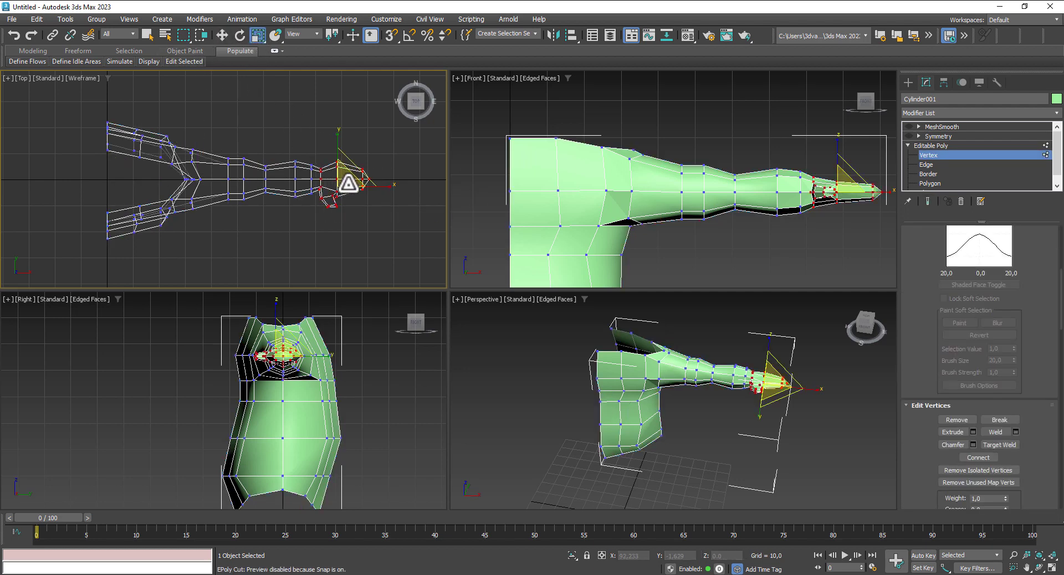
pyautogui.moveTo(348, 180); pyautogui.dragTo(353, 173)
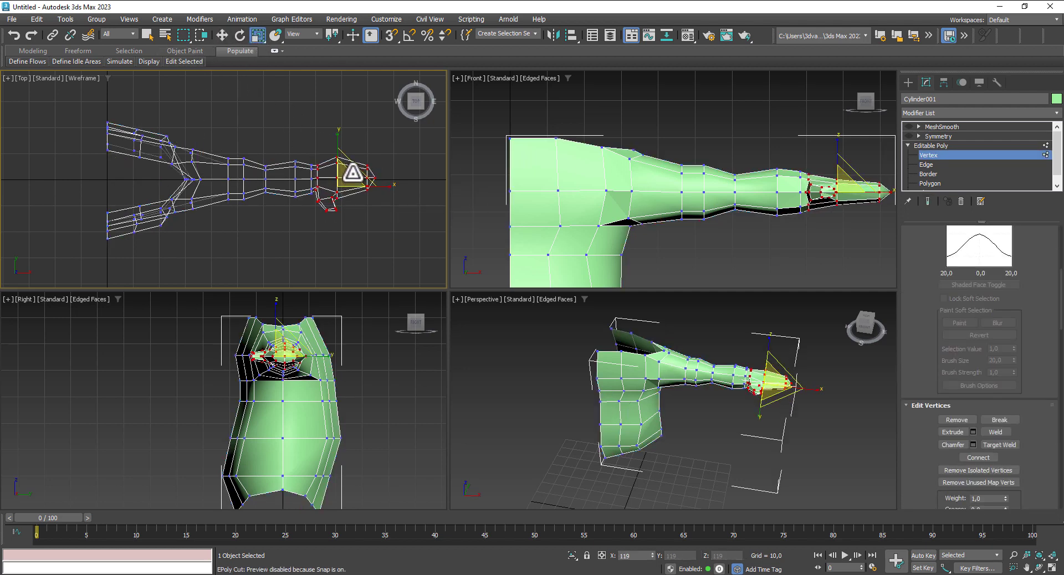
pyautogui.click(222, 35)
pyautogui.moveTo(369, 188); pyautogui.dragTo(372, 187)
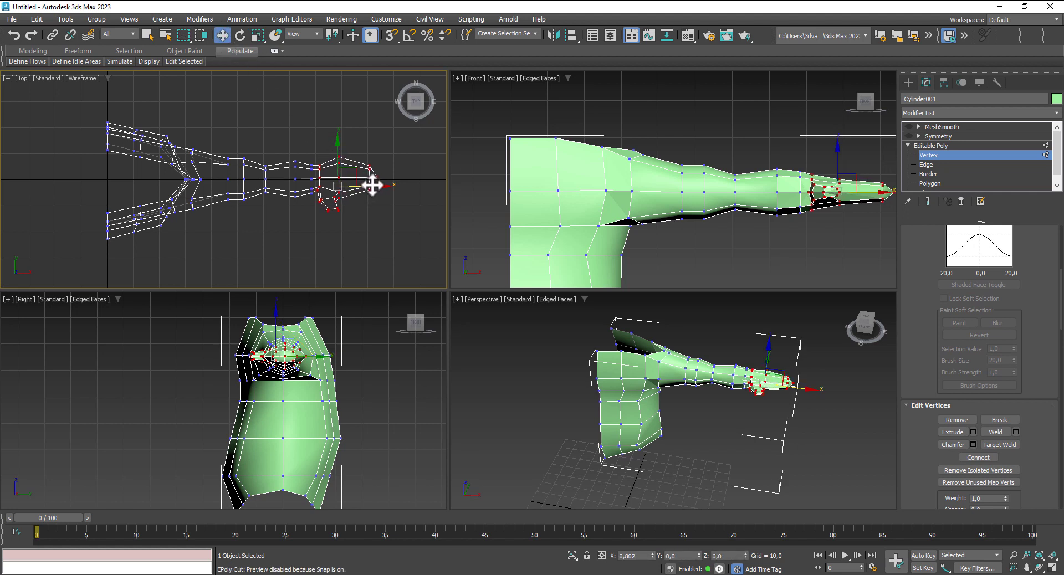
# Step: Select the wrist column of vertices and drag it down in Front view to bend the hand
pyautogui.moveTo(566, 233); pyautogui.dragTo(808, 242, button='middle')
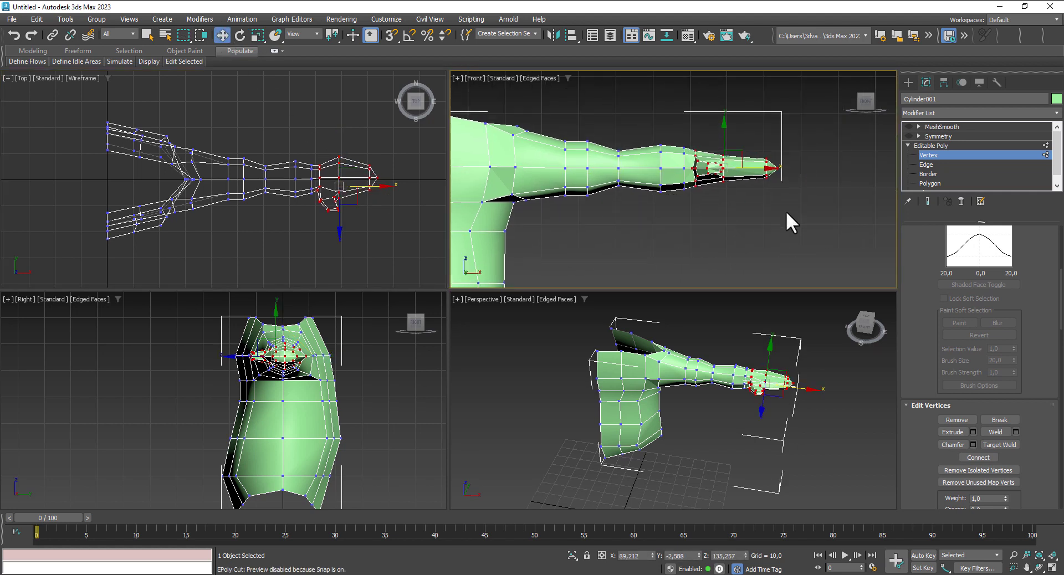
pyautogui.click(820, 216)
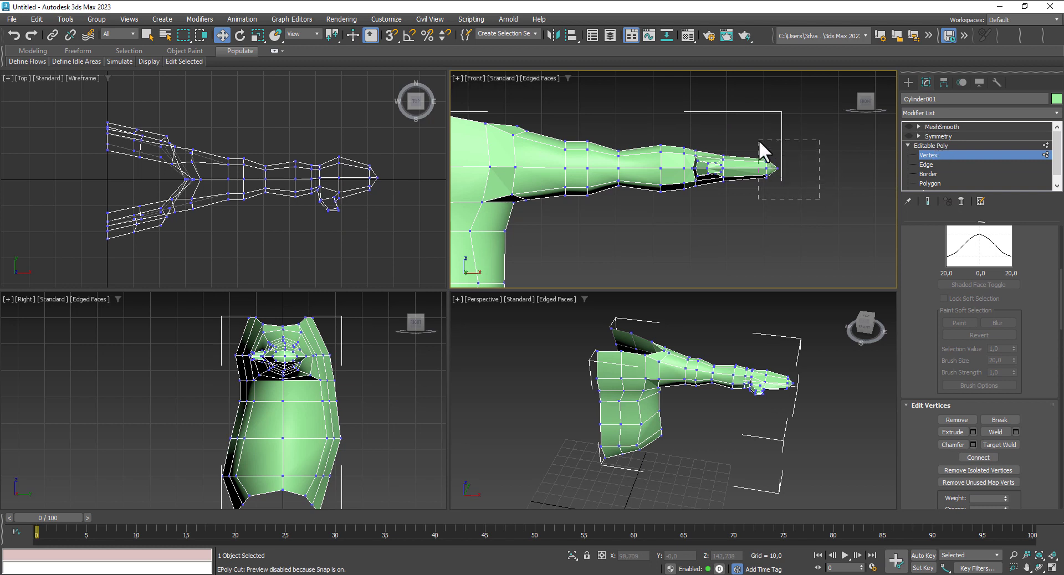
pyautogui.moveTo(760, 147)
pyautogui.mouseDown()
pyautogui.moveTo(779, 188)
pyautogui.moveTo(787, 175)
pyautogui.moveTo(745, 183)
pyautogui.mouseUp()
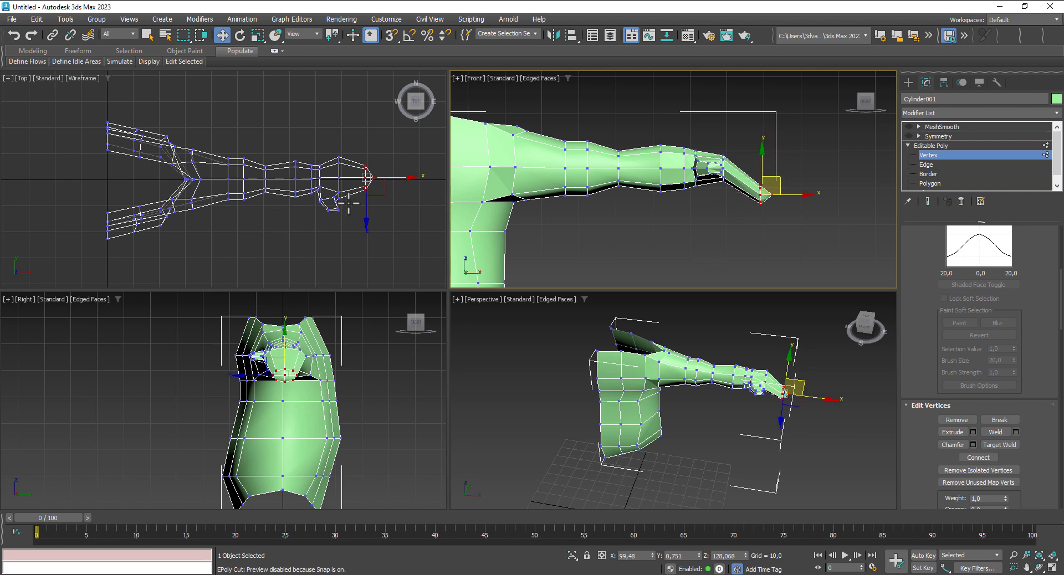
pyautogui.scroll(4, 348, 203)
pyautogui.moveTo(328, 105); pyautogui.dragTo(329, 106)
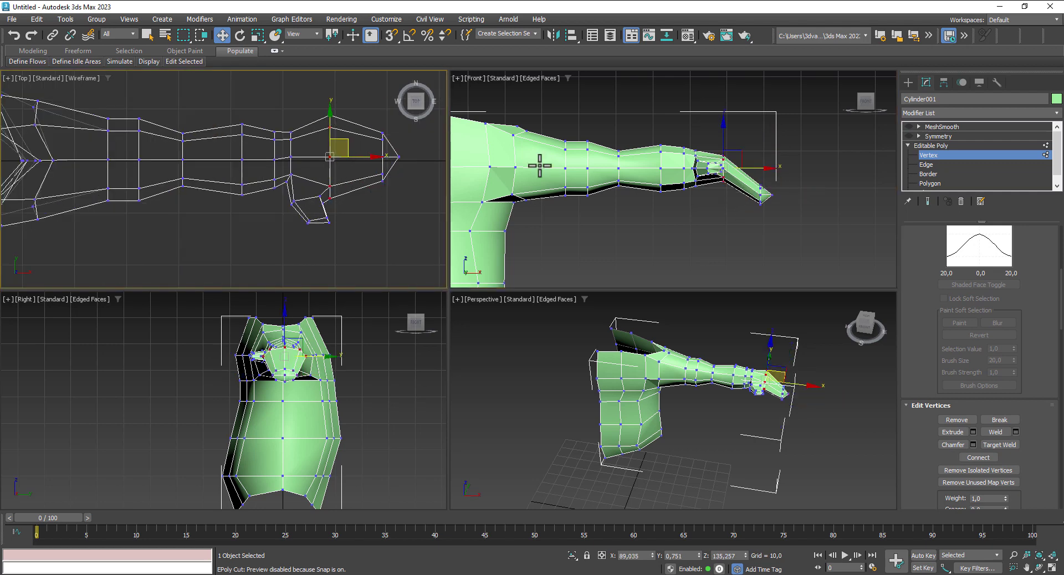
pyautogui.moveTo(722, 154); pyautogui.dragTo(735, 161)
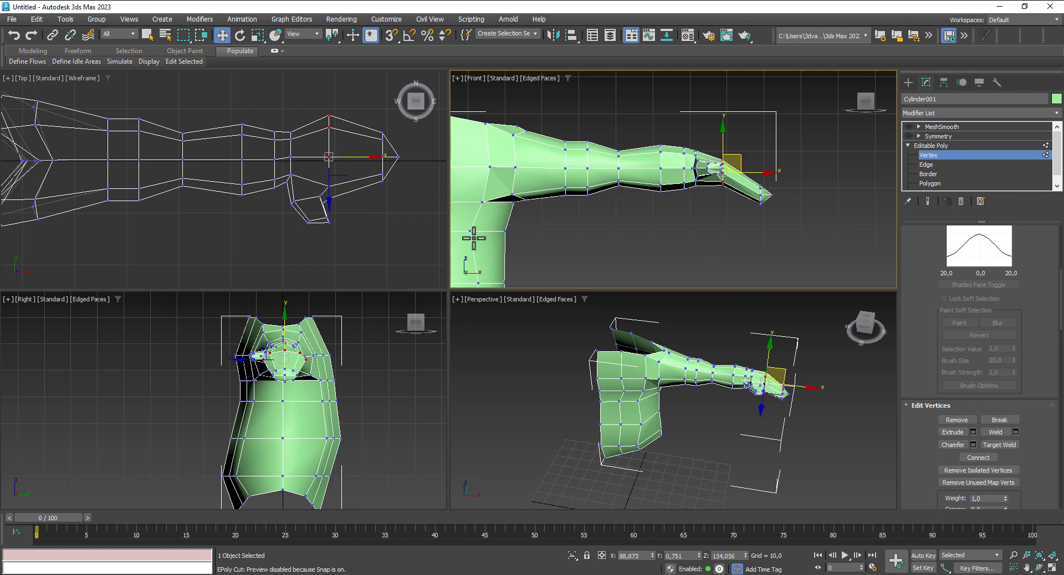
pyautogui.moveTo(852, 447)
pyautogui.keyDown('alt'); pyautogui.mouseDown(button='middle')
pyautogui.moveTo(775, 363)
pyautogui.moveTo(713, 406)
pyautogui.moveTo(706, 428)
pyautogui.moveTo(763, 428)
pyautogui.moveTo(811, 402)
pyautogui.mouseUp(button='middle'); pyautogui.keyUp('alt')
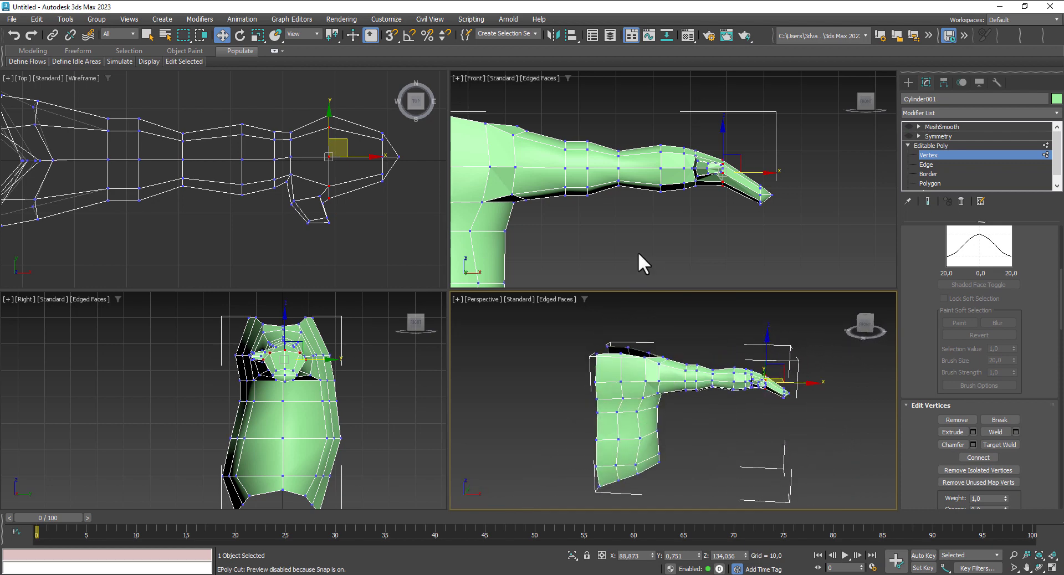
pyautogui.scroll(2, 637, 252)
pyautogui.scroll(2, 517, 206)
pyautogui.scroll(2, 577, 211)
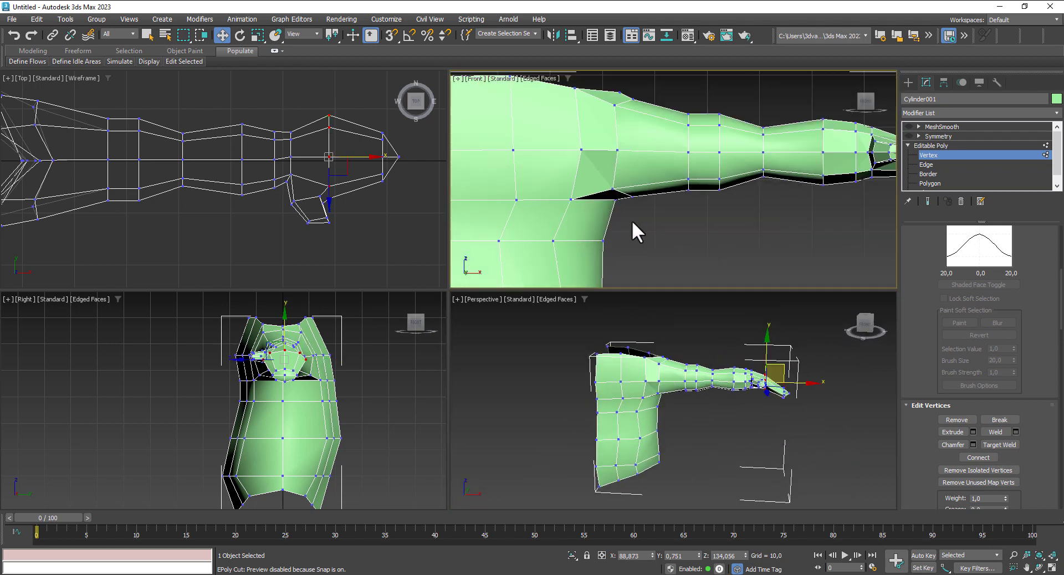
pyautogui.scroll(-2, 631, 219)
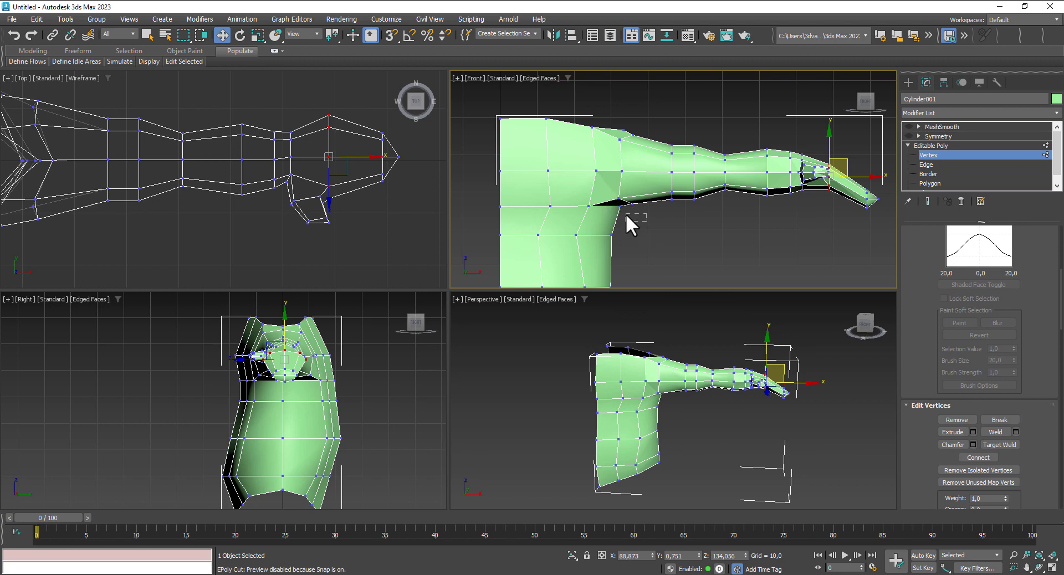
pyautogui.click(616, 200)
# Step: In wireframe Front view, pull the armpit vertices into a cleaner joint shape
pyautogui.press('F3')
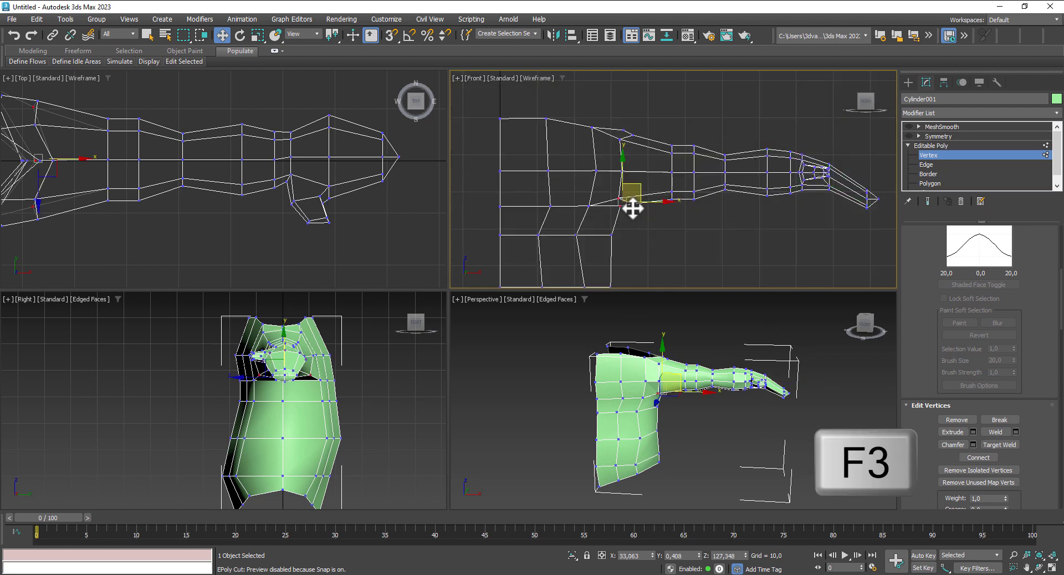
pyautogui.scroll(2, 632, 209)
pyautogui.moveTo(634, 188)
pyautogui.mouseDown()
pyautogui.moveTo(601, 178)
pyautogui.moveTo(610, 168)
pyautogui.moveTo(640, 180)
pyautogui.moveTo(636, 243)
pyautogui.mouseUp()
pyautogui.scroll(-2, 639, 175)
pyautogui.scroll(-1, 642, 200)
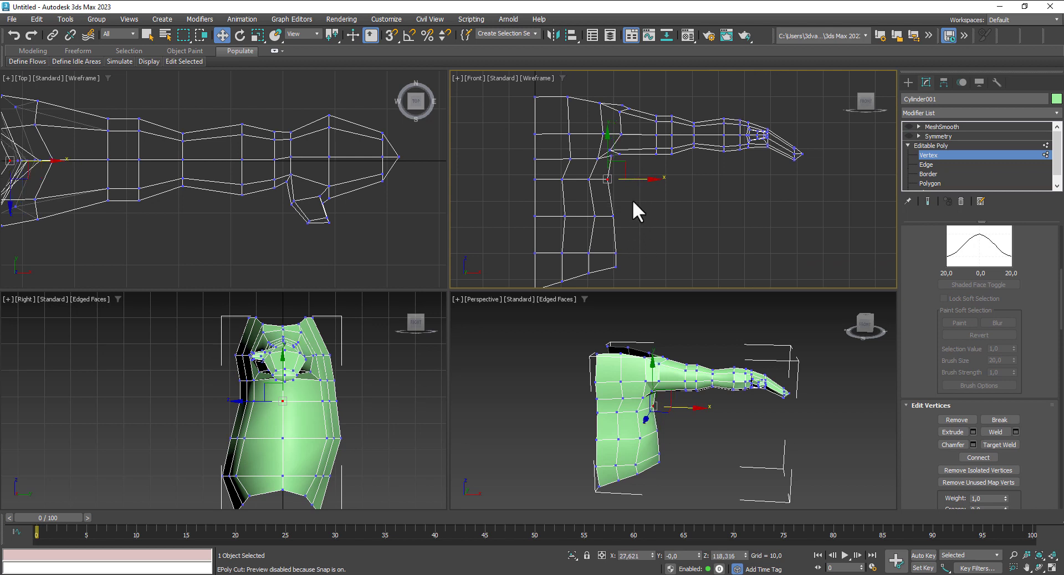
pyautogui.moveTo(642, 180); pyautogui.dragTo(637, 179)
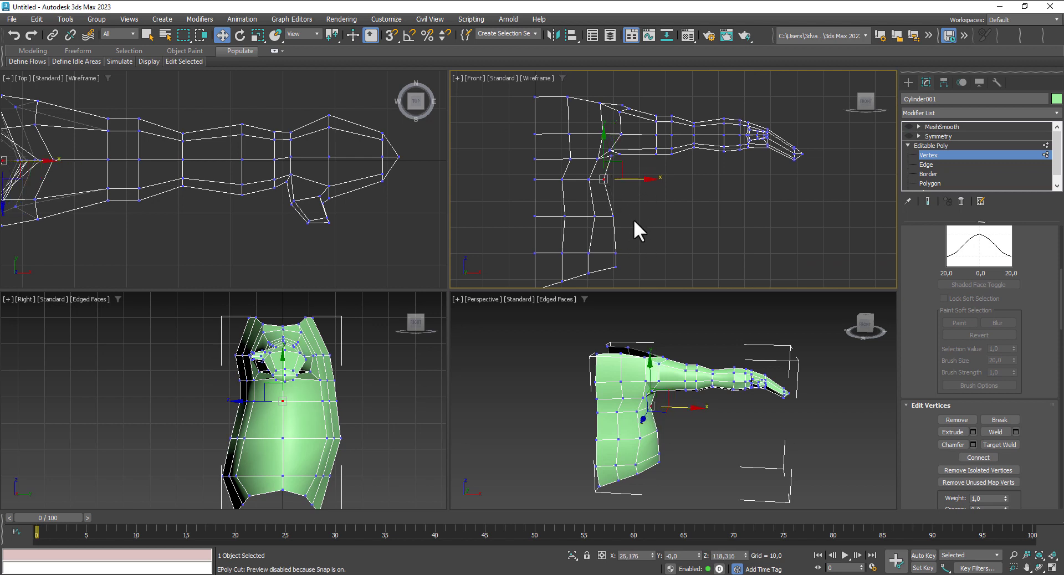
pyautogui.click(610, 216)
pyautogui.moveTo(641, 214)
pyautogui.mouseDown()
pyautogui.moveTo(623, 216)
pyautogui.moveTo(612, 245)
pyautogui.moveTo(647, 256)
pyautogui.mouseUp()
pyautogui.click(680, 224)
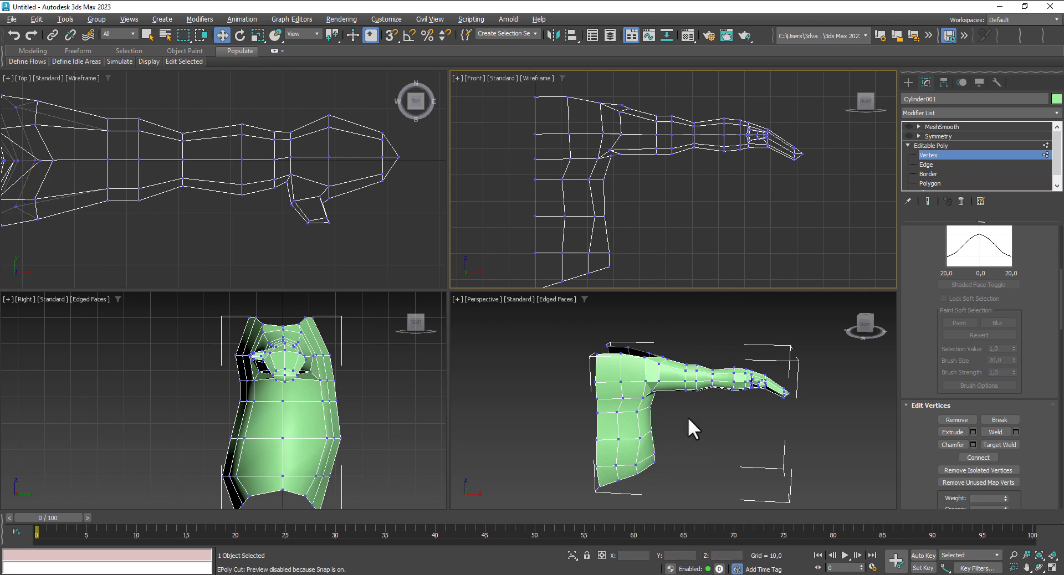
# Step: Push the shoulder-joint vertex left along X, check it in Perspective, and return to object level
pyautogui.moveTo(687, 417)
pyautogui.keyDown('alt'); pyautogui.mouseDown(button='middle')
pyautogui.moveTo(660, 391)
pyautogui.moveTo(658, 428)
pyautogui.moveTo(690, 434)
pyautogui.moveTo(685, 446)
pyautogui.mouseUp(button='middle'); pyautogui.keyUp('alt')
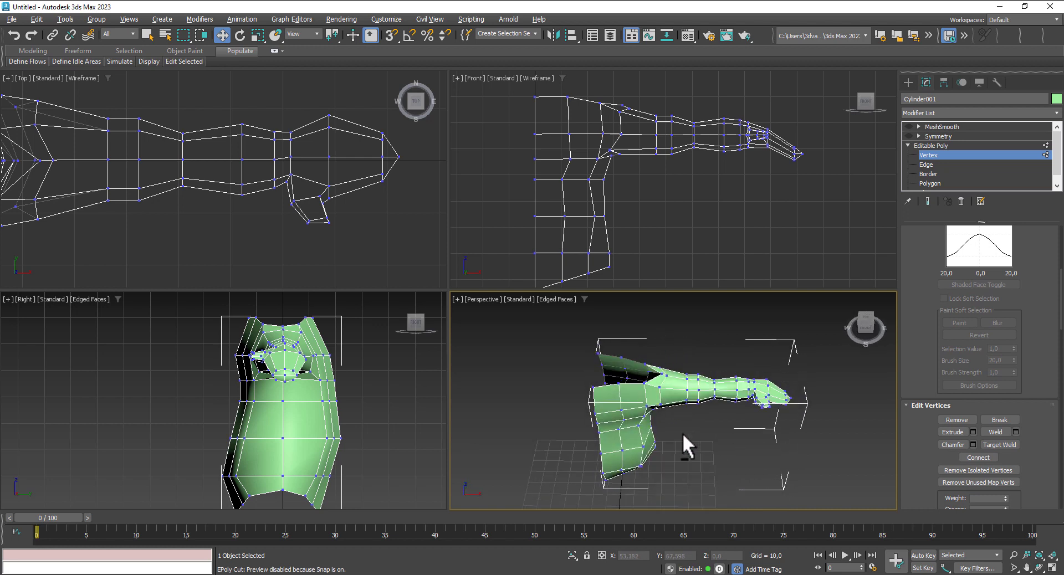
pyautogui.scroll(5, 673, 381)
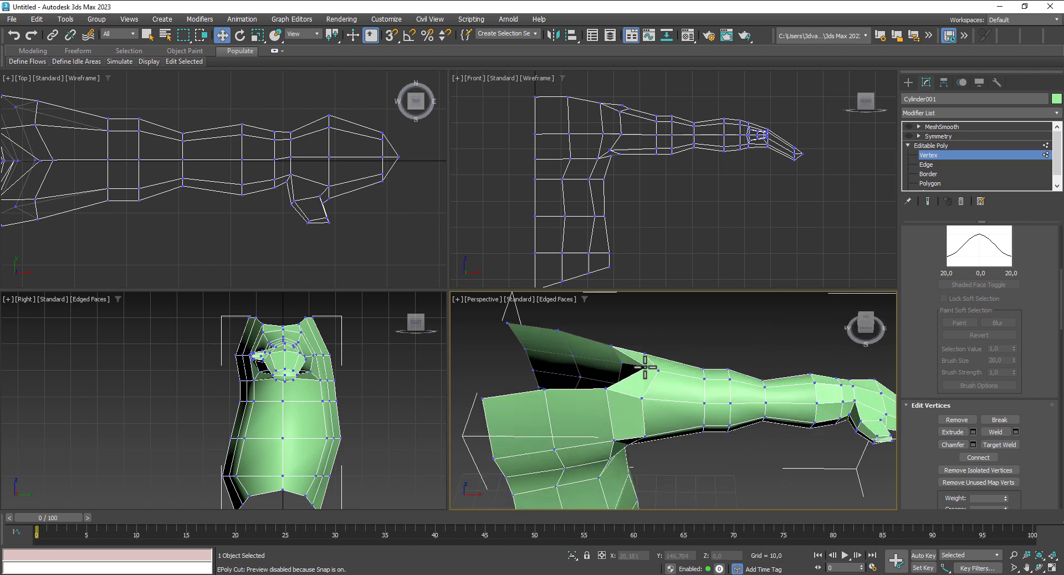
pyautogui.click(645, 367)
pyautogui.moveTo(240, 188); pyautogui.dragTo(237, 166, button='middle')
pyautogui.scroll(3, 230, 172)
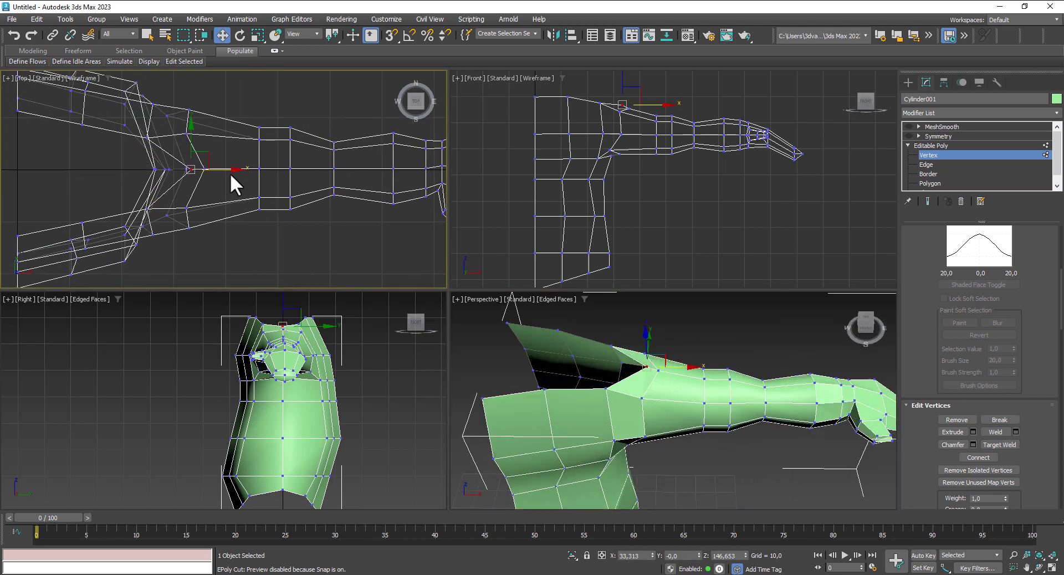
pyautogui.moveTo(221, 170); pyautogui.dragTo(175, 170)
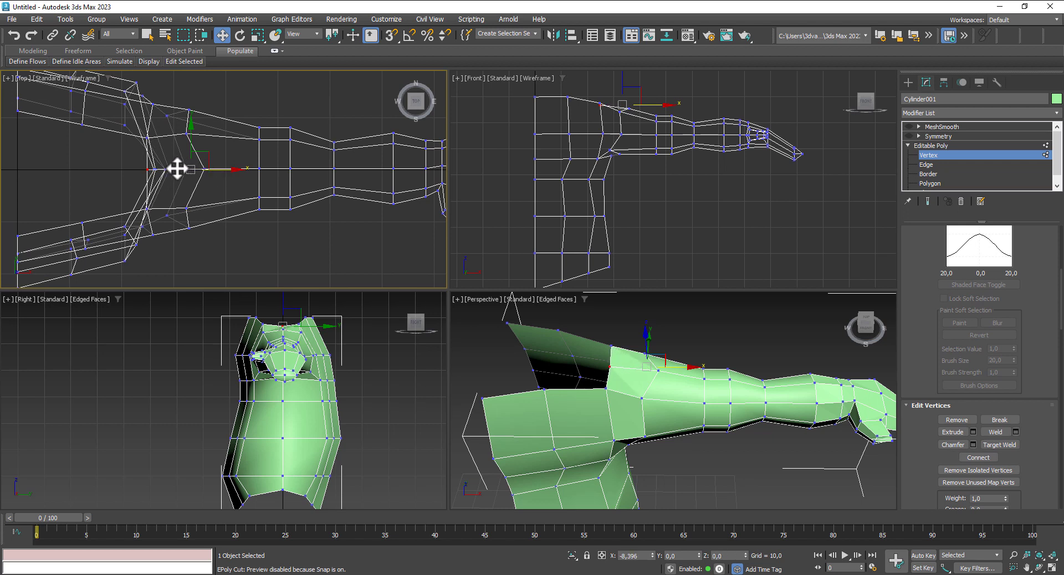
pyautogui.moveTo(175, 169); pyautogui.dragTo(133, 169)
pyautogui.scroll(-3, 537, 324)
pyautogui.keyDown('alt'); pyautogui.moveTo(613, 376); pyautogui.dragTo(612, 332, button='middle'); pyautogui.keyUp('alt')
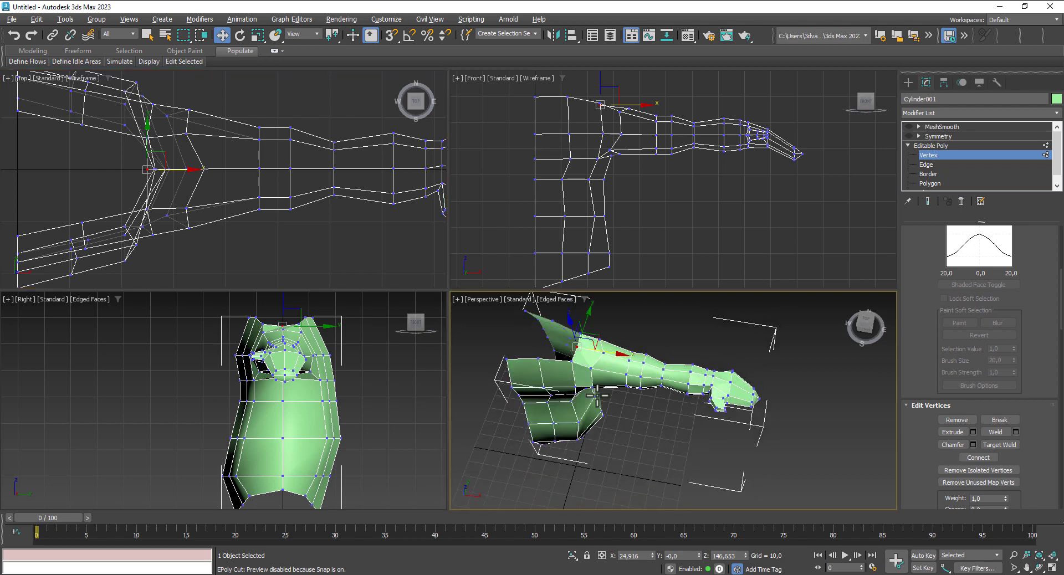
pyautogui.scroll(5, 612, 333)
pyautogui.scroll(-5, 637, 334)
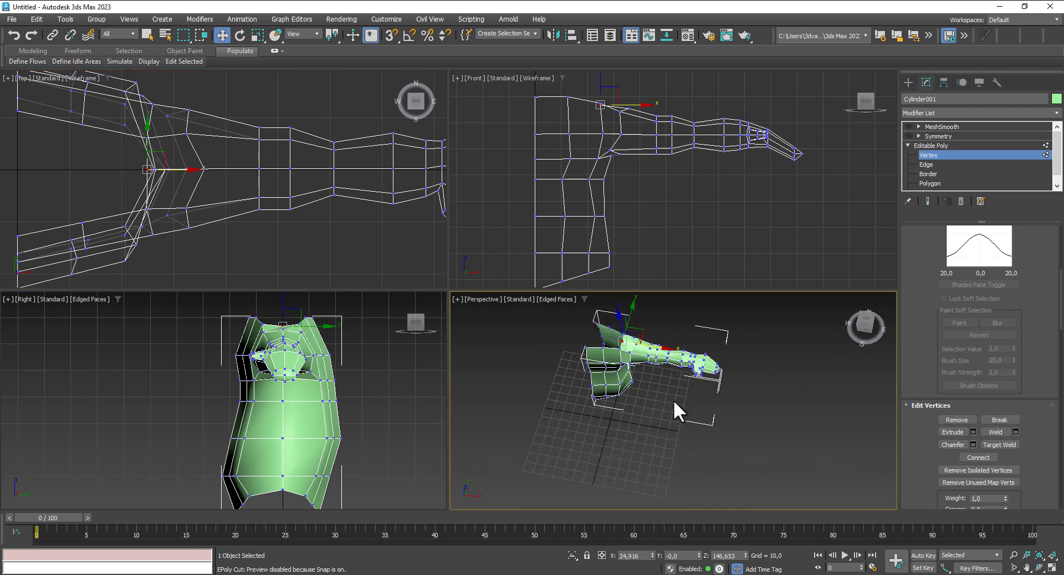
pyautogui.moveTo(673, 400)
pyautogui.keyDown('alt'); pyautogui.mouseDown(button='middle')
pyautogui.moveTo(644, 382)
pyautogui.moveTo(659, 335)
pyautogui.moveTo(651, 275)
pyautogui.moveTo(618, 311)
pyautogui.moveTo(673, 358)
pyautogui.moveTo(639, 380)
pyautogui.mouseUp(button='middle'); pyautogui.keyUp('alt')
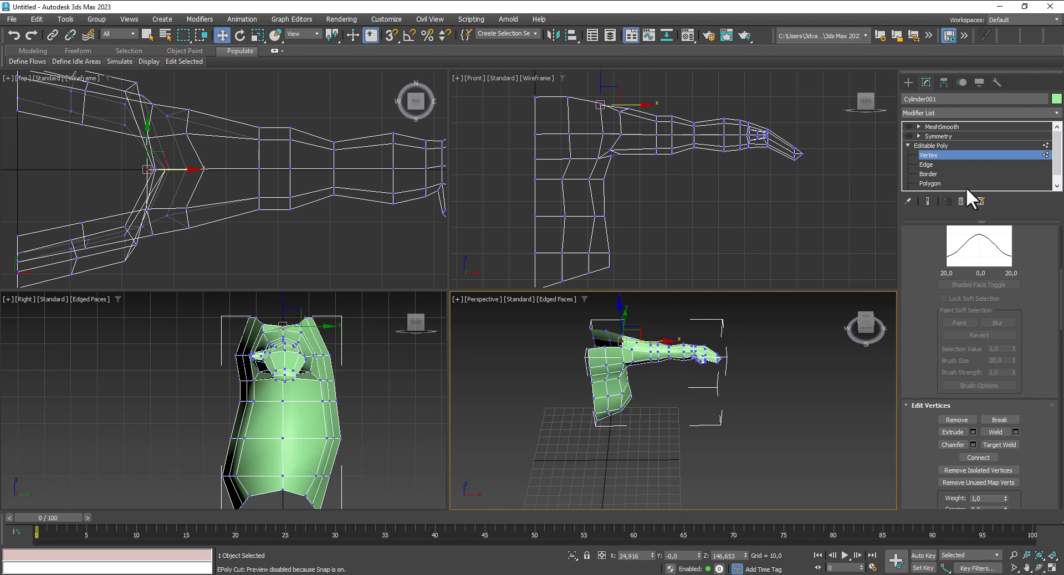
pyautogui.click(938, 155)
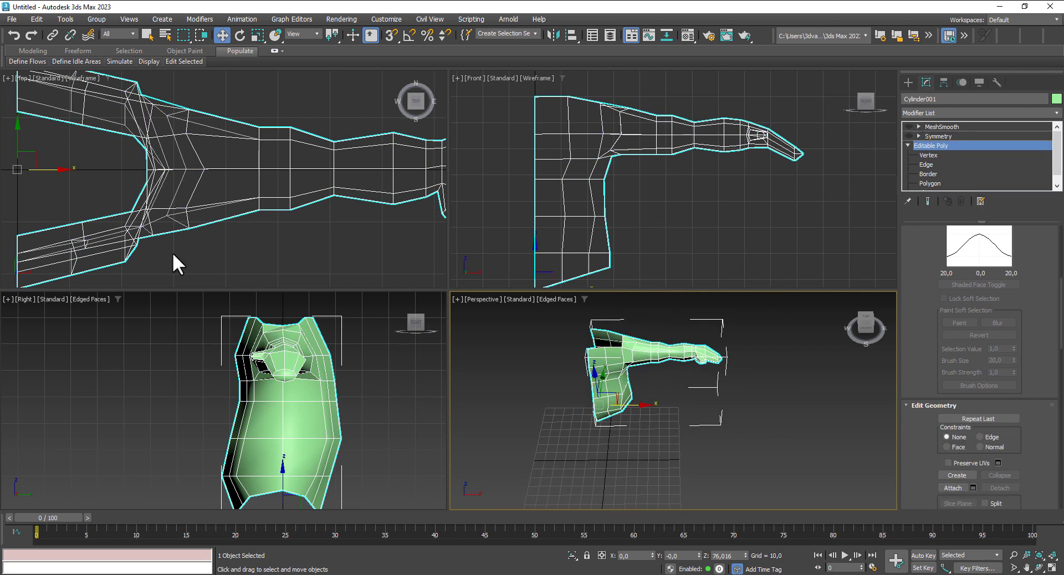
# Step: Use Save As to store the scene under the file name CartoonCharacter.max
pyautogui.click(11, 19)
pyautogui.click(40, 116)
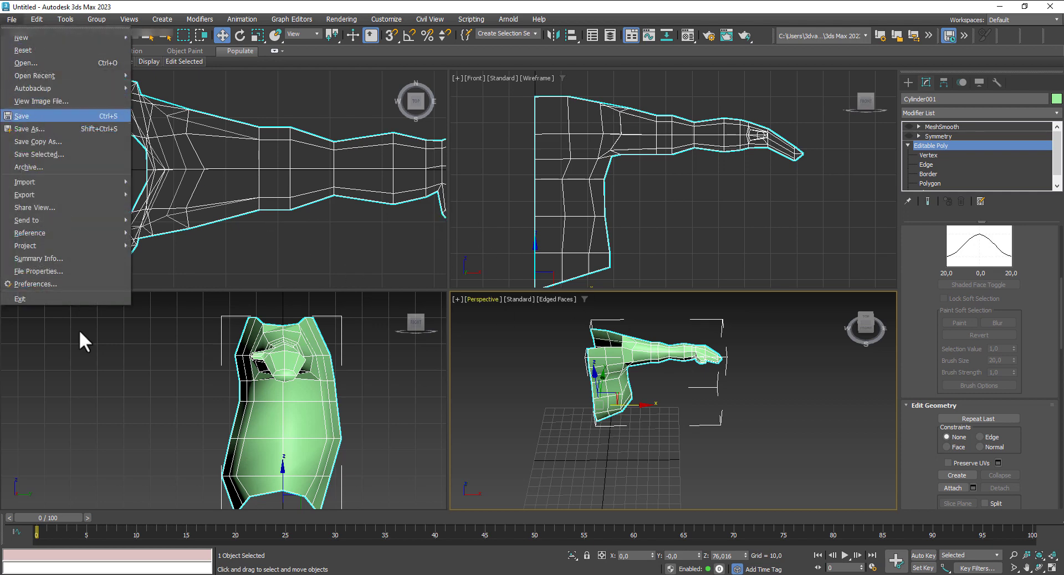
pyautogui.write('CartoonCharacter')
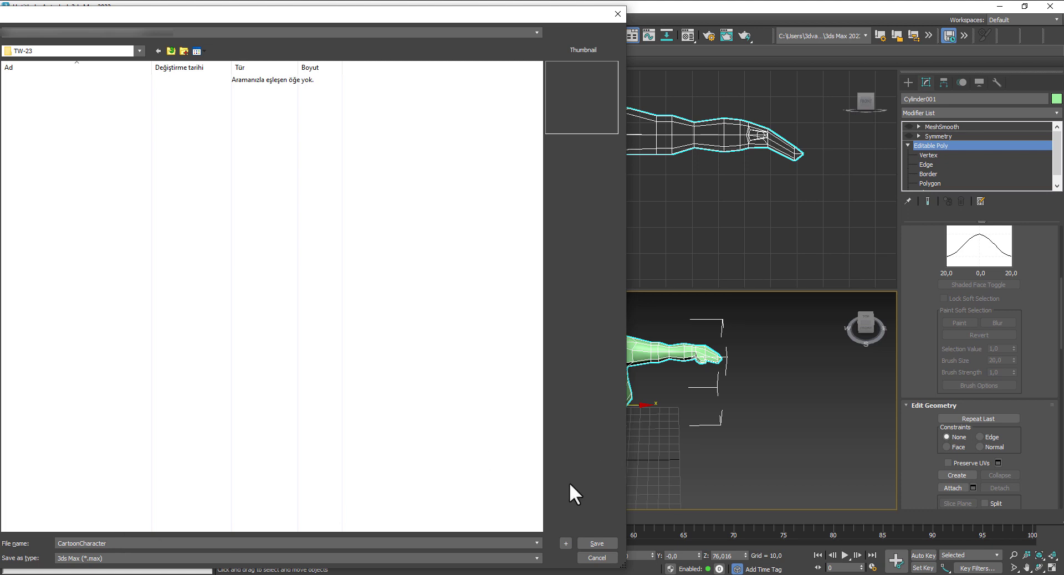
pyautogui.click(606, 543)
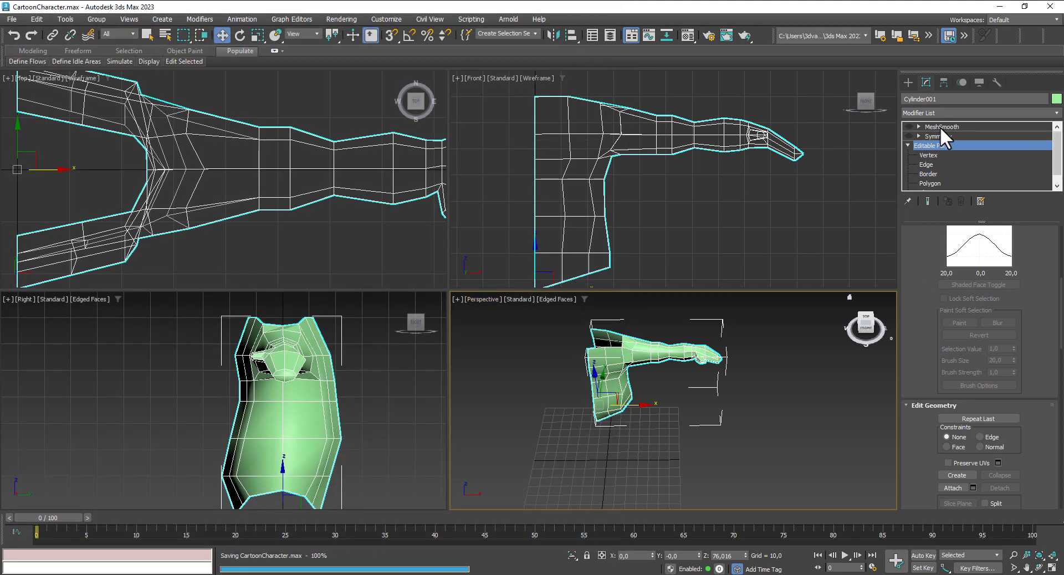
# Step: Draw a new Cylinder in the Top view beneath the torso
pyautogui.click(908, 82)
pyautogui.click(941, 184)
pyautogui.moveTo(249, 201); pyautogui.dragTo(279, 168, button='middle')
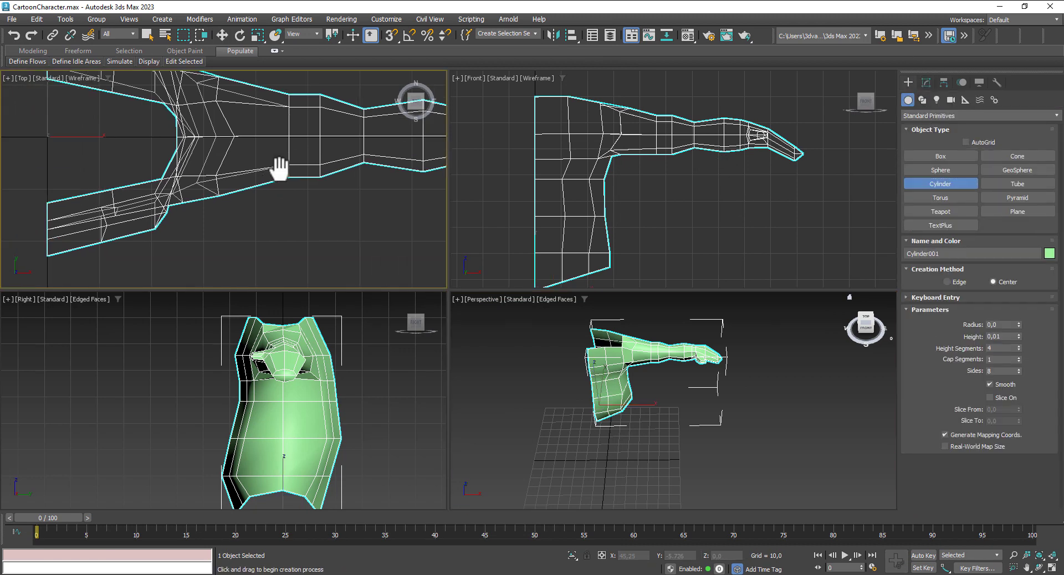
pyautogui.scroll(-5, 280, 168)
pyautogui.moveTo(176, 146)
pyautogui.mouseDown()
pyautogui.moveTo(191, 174)
pyautogui.moveTo(198, 167)
pyautogui.mouseUp()
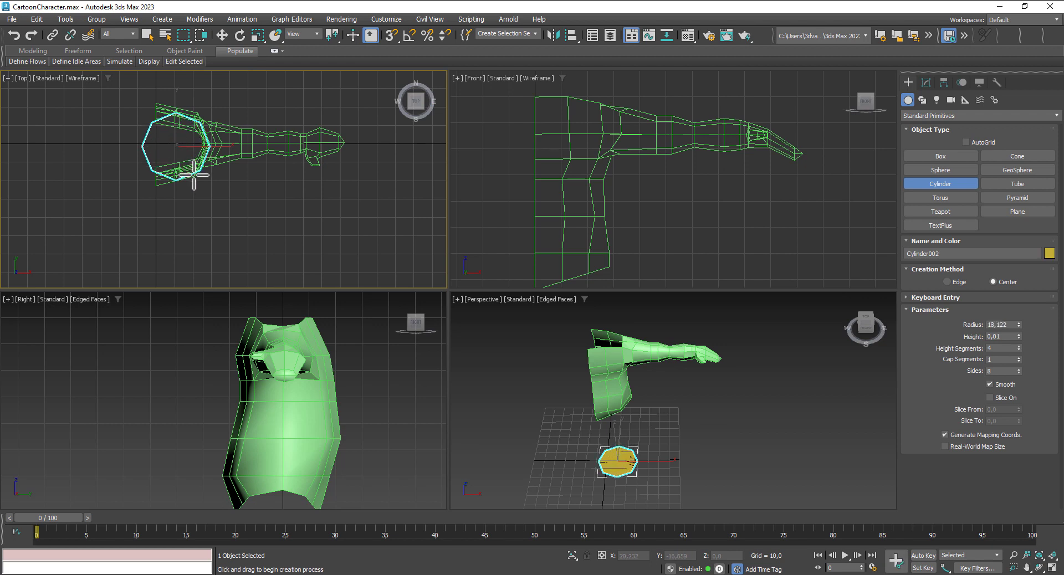
pyautogui.click(222, 34)
pyautogui.moveTo(645, 203); pyautogui.dragTo(679, 101, button='middle')
pyautogui.scroll(-4, 665, 207)
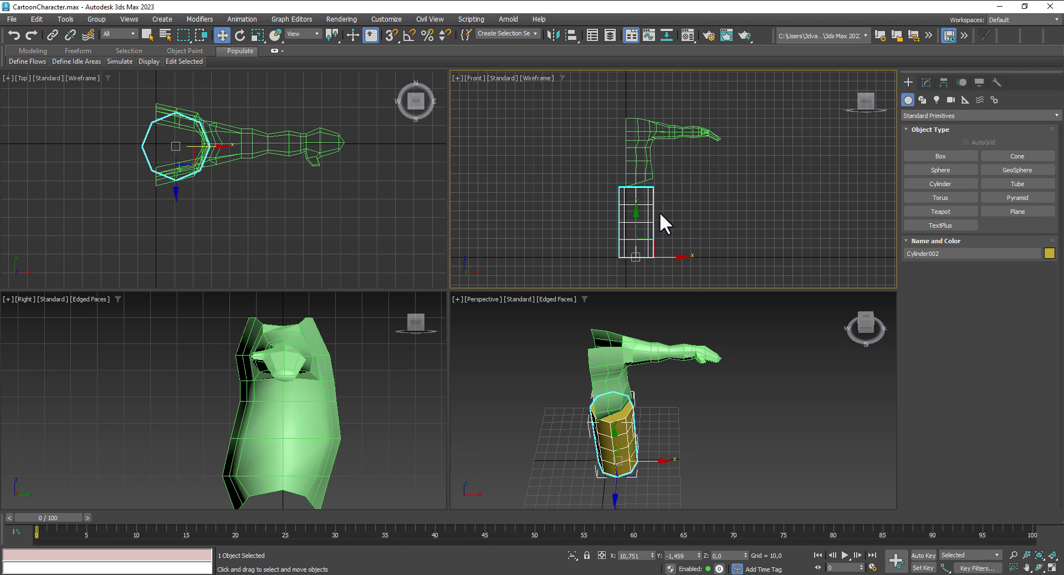
pyautogui.scroll(3, 661, 213)
# Step: Set the cylinder's radius to 12.504 and lower it below the torso
pyautogui.click(926, 82)
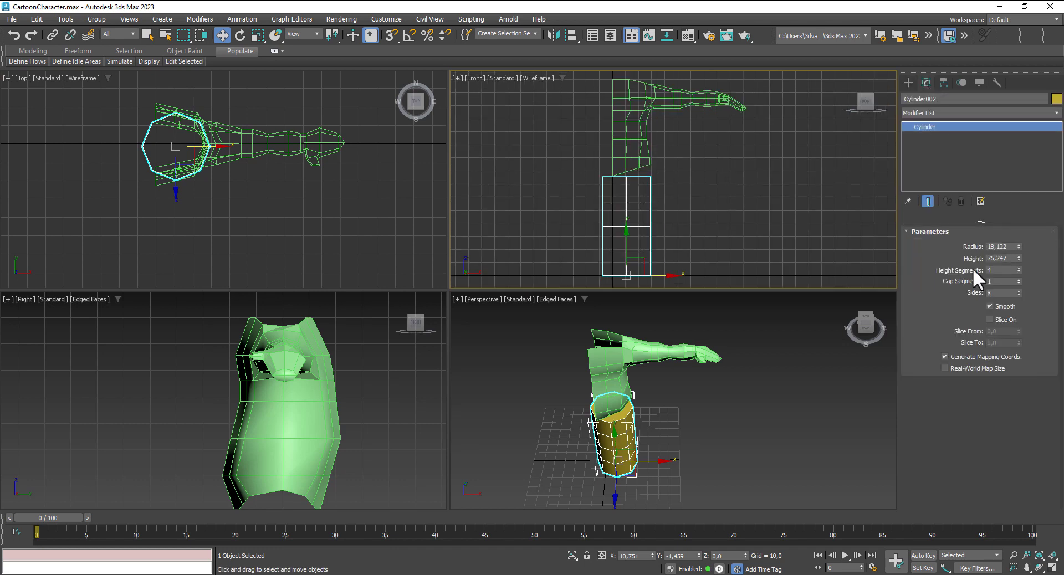
pyautogui.moveTo(1018, 247); pyautogui.dragTo(1020, 264)
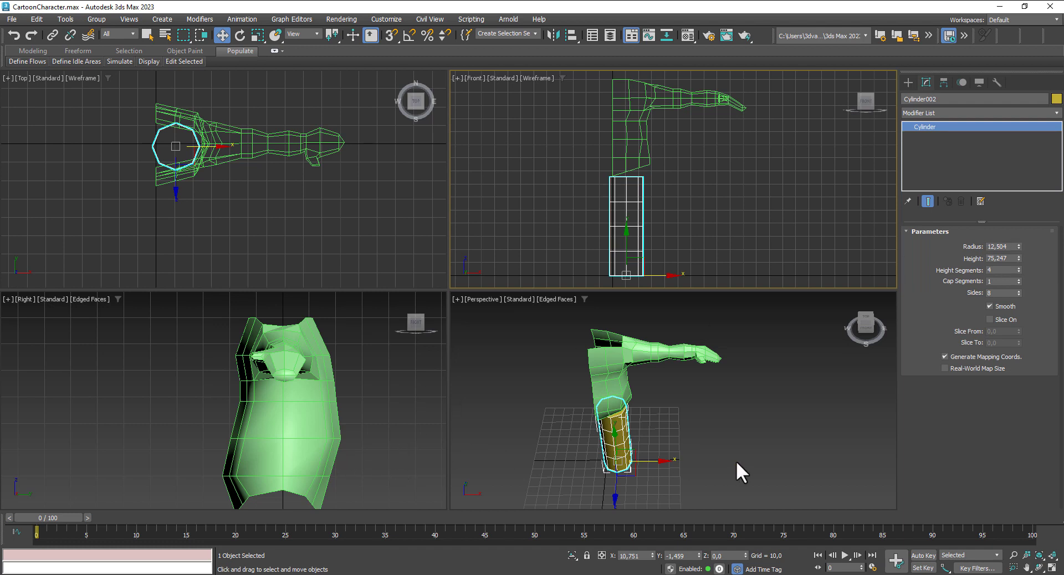
pyautogui.keyDown('alt'); pyautogui.moveTo(674, 417); pyautogui.dragTo(723, 356, button='middle'); pyautogui.keyUp('alt')
pyautogui.scroll(2, 645, 384)
pyautogui.scroll(2, 637, 421)
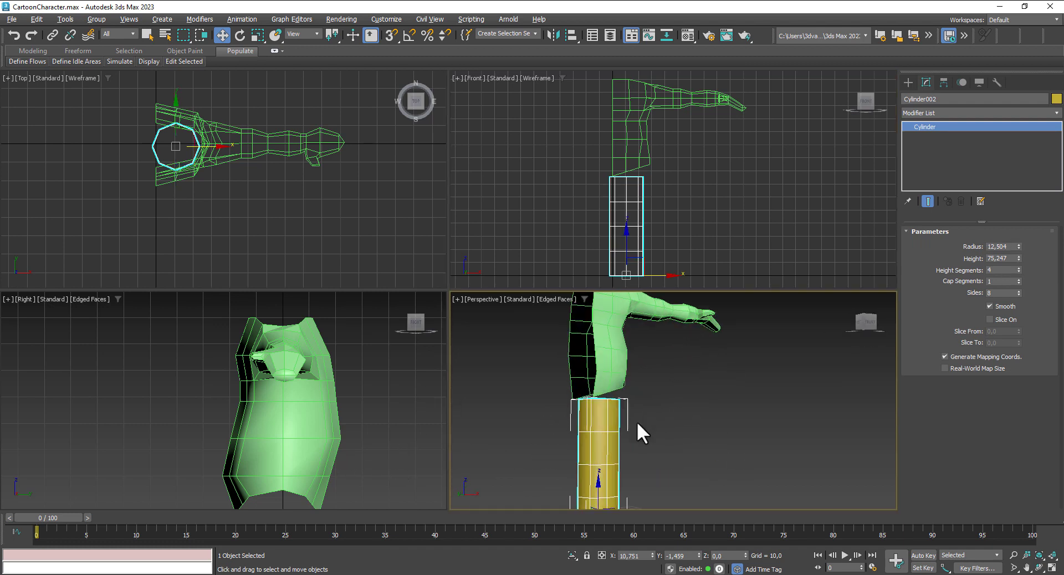
pyautogui.scroll(2, 596, 441)
pyautogui.scroll(-2, 615, 433)
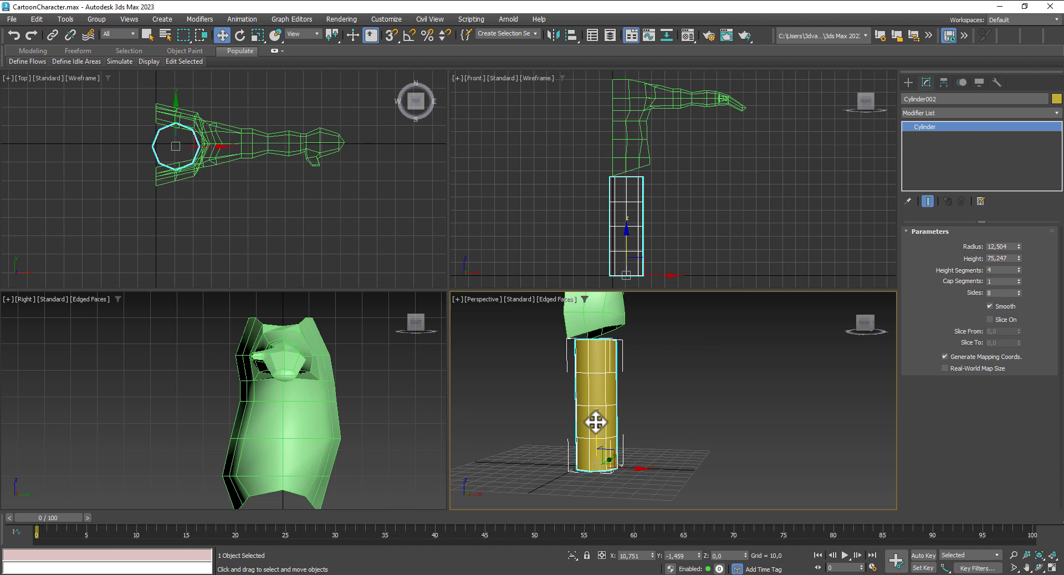
pyautogui.moveTo(594, 422); pyautogui.dragTo(596, 449)
pyautogui.moveTo(684, 396)
pyautogui.keyDown('alt'); pyautogui.mouseDown(button='middle')
pyautogui.moveTo(672, 427)
pyautogui.moveTo(620, 394)
pyautogui.mouseUp(button='middle'); pyautogui.keyUp('alt')
pyautogui.click(618, 391)
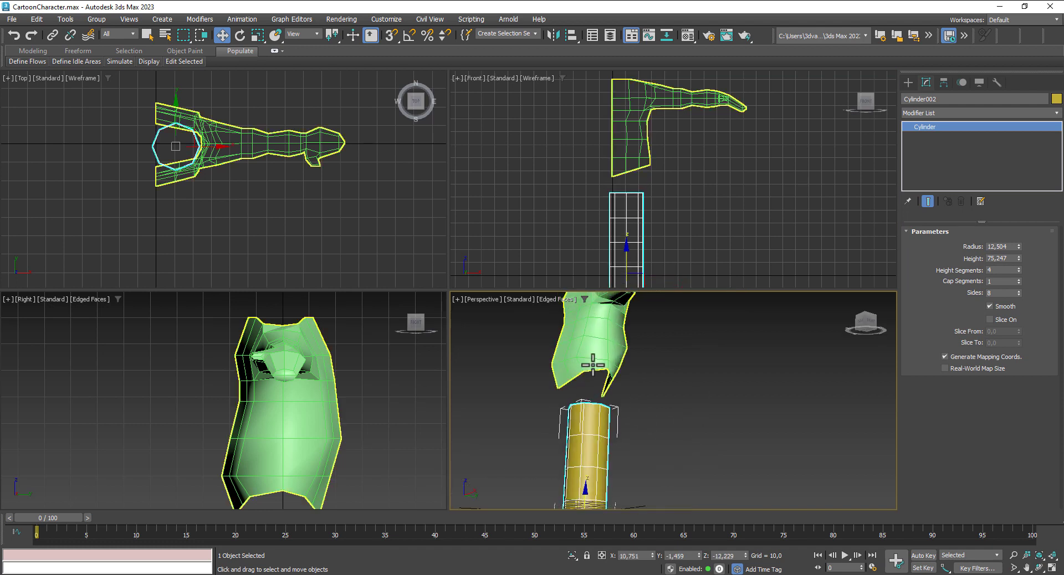
pyautogui.scroll(2, 614, 394)
# Step: Enter Vertex level on the torso and orbit to inspect its underside
pyautogui.click(929, 155)
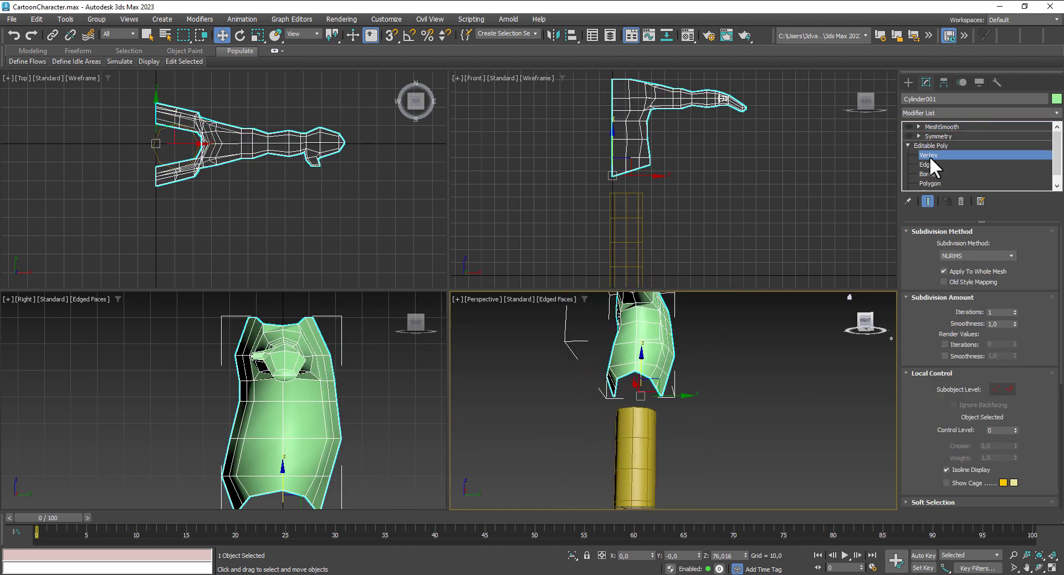
pyautogui.hotkey('alt', 'c')
pyautogui.scroll(1, 674, 353)
pyautogui.rightClick(674, 354)
pyautogui.keyDown('alt'); pyautogui.moveTo(674, 354); pyautogui.dragTo(699, 416, button='middle'); pyautogui.keyUp('alt')
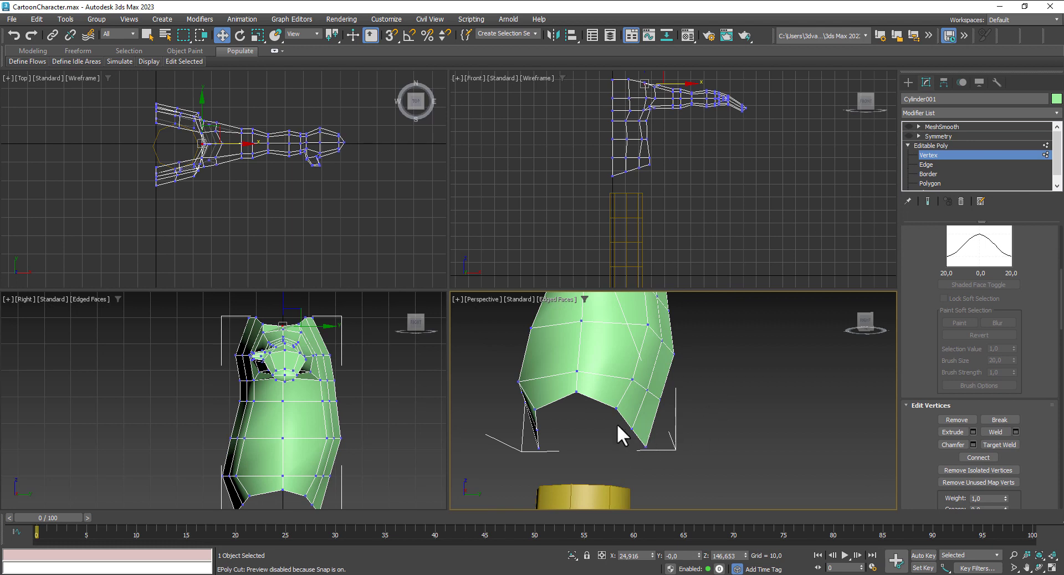
pyautogui.moveTo(573, 392)
pyautogui.keyDown('alt'); pyautogui.mouseDown(button='middle')
pyautogui.moveTo(607, 427)
pyautogui.moveTo(556, 421)
pyautogui.mouseUp(button='middle'); pyautogui.keyUp('alt')
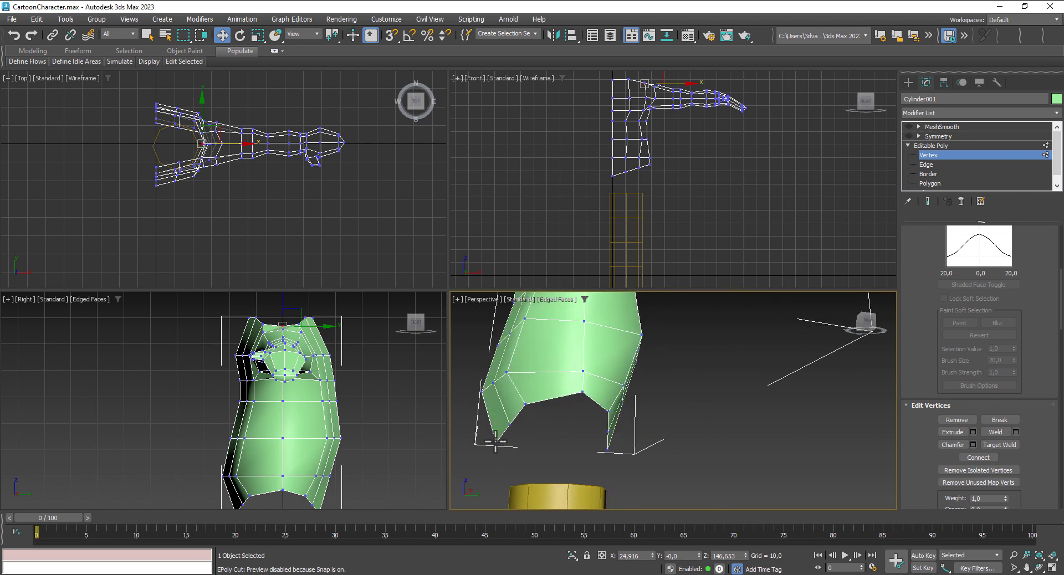
pyautogui.keyDown('alt'); pyautogui.moveTo(495, 442); pyautogui.dragTo(623, 459, button='middle'); pyautogui.keyUp('alt')
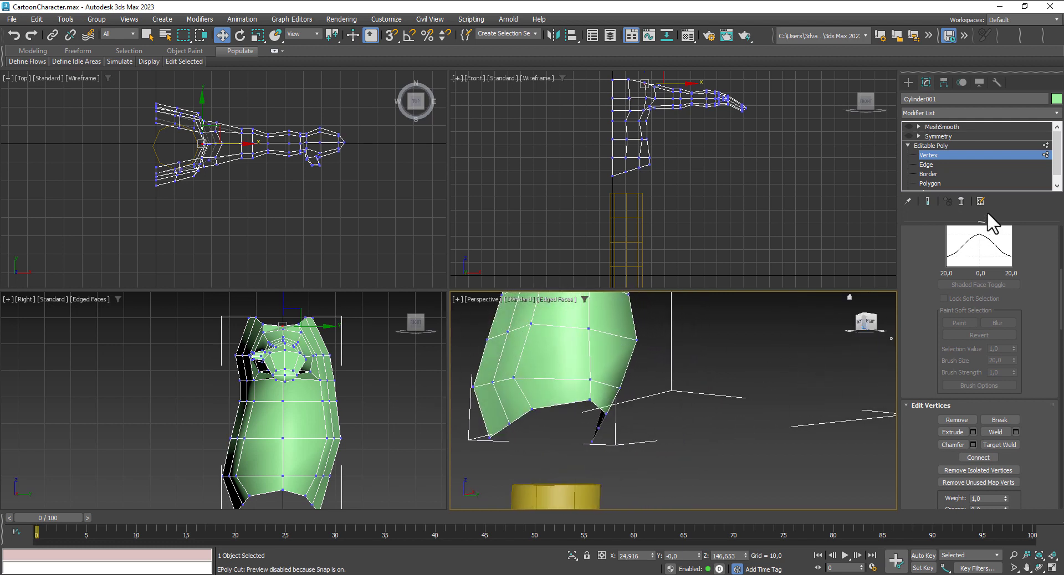
# Step: Give the leg cylinder 7 sides and move it up and right, directly under the torso
pyautogui.click(554, 496)
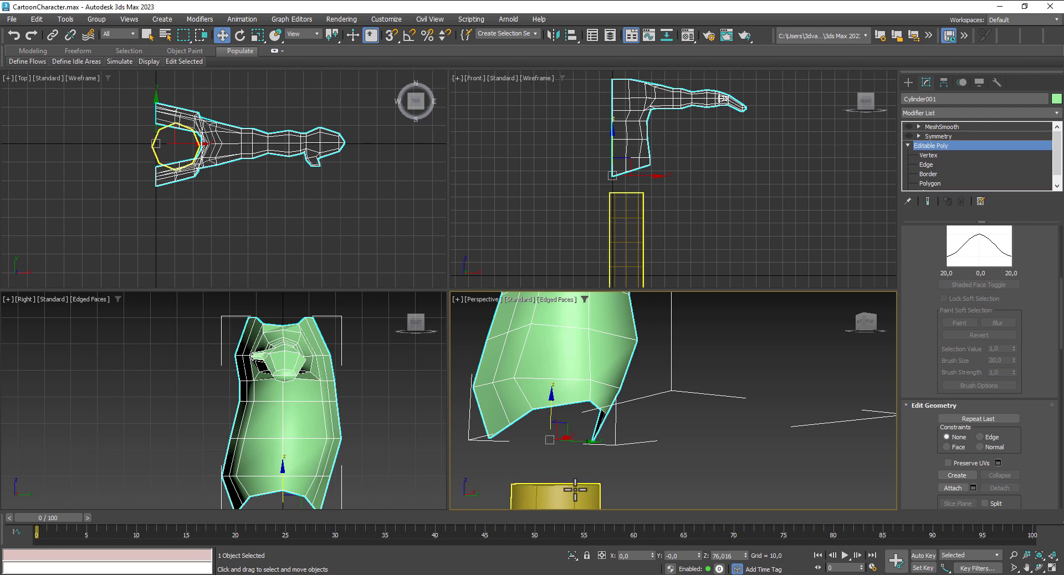
pyautogui.doubleClick(1002, 294)
pyautogui.write('3')
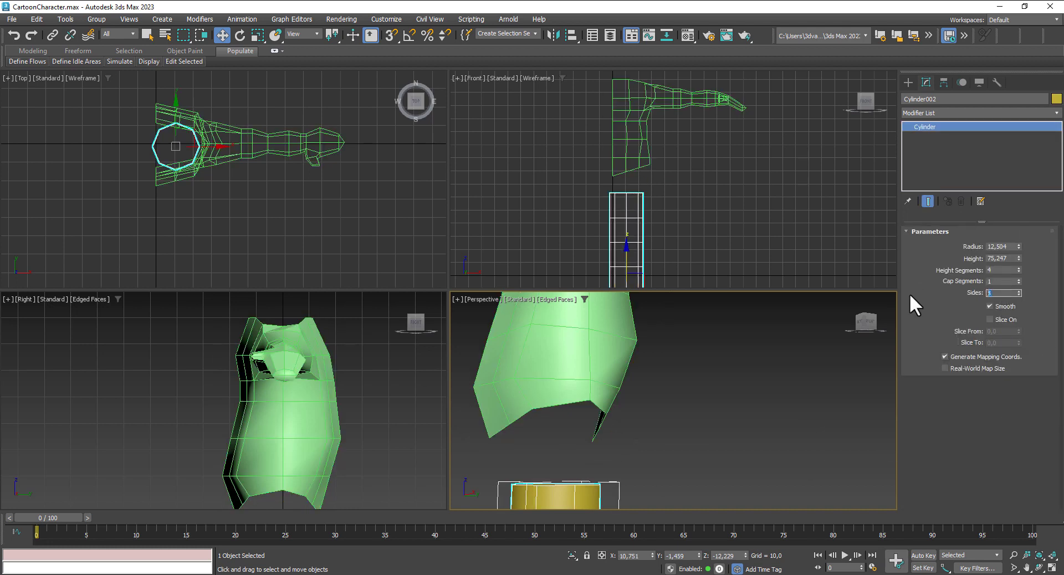
pyautogui.press('Return')
pyautogui.moveTo(673, 420)
pyautogui.keyDown('alt'); pyautogui.mouseDown(button='middle')
pyautogui.moveTo(683, 443)
pyautogui.moveTo(709, 375)
pyautogui.moveTo(733, 443)
pyautogui.moveTo(803, 418)
pyautogui.moveTo(767, 405)
pyautogui.mouseUp(button='middle'); pyautogui.keyUp('alt')
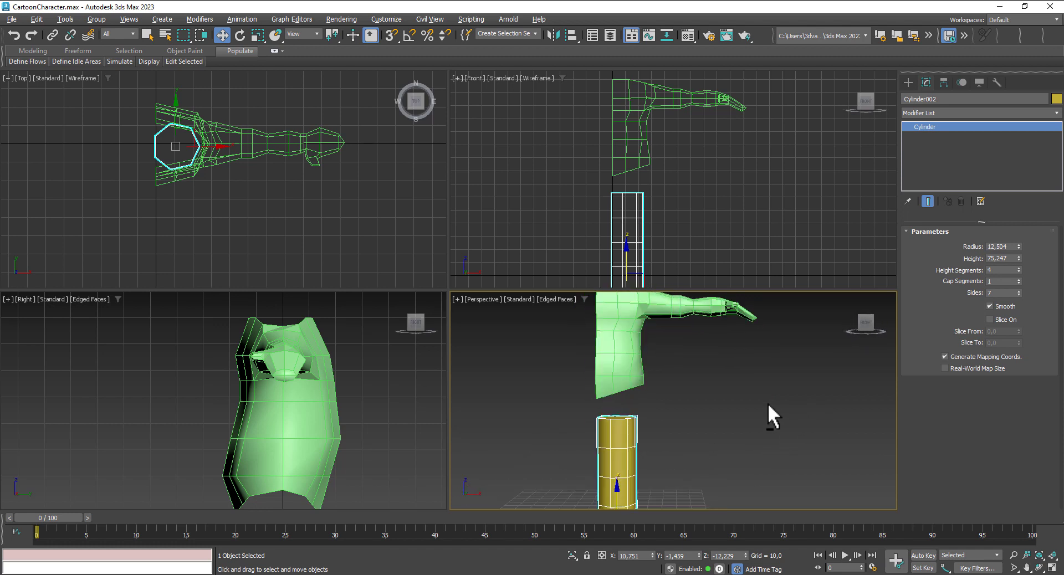
pyautogui.moveTo(369, 427); pyautogui.dragTo(327, 380, button='middle')
pyautogui.scroll(-4, 318, 376)
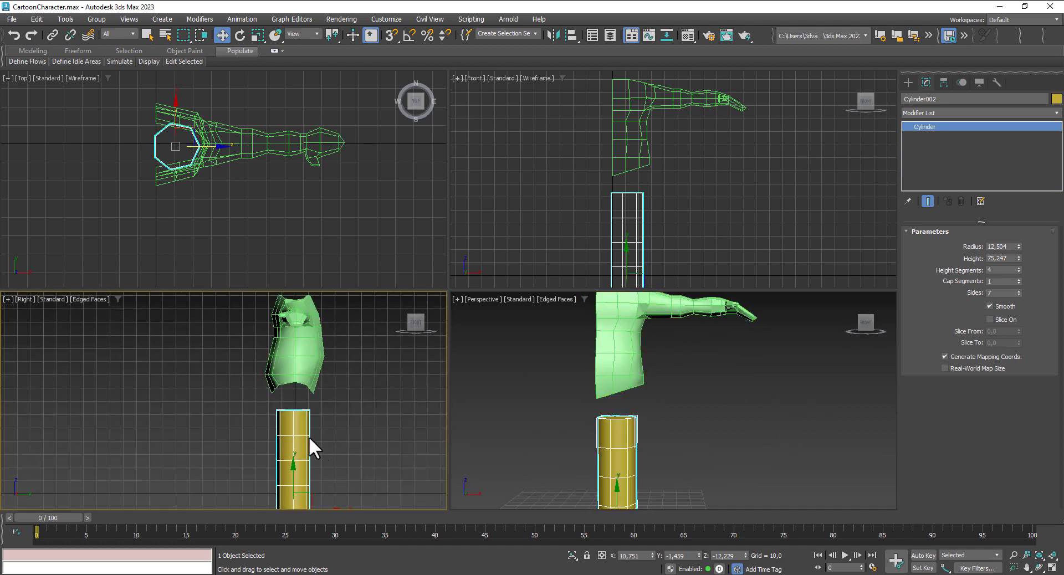
pyautogui.moveTo(293, 470); pyautogui.dragTo(294, 459)
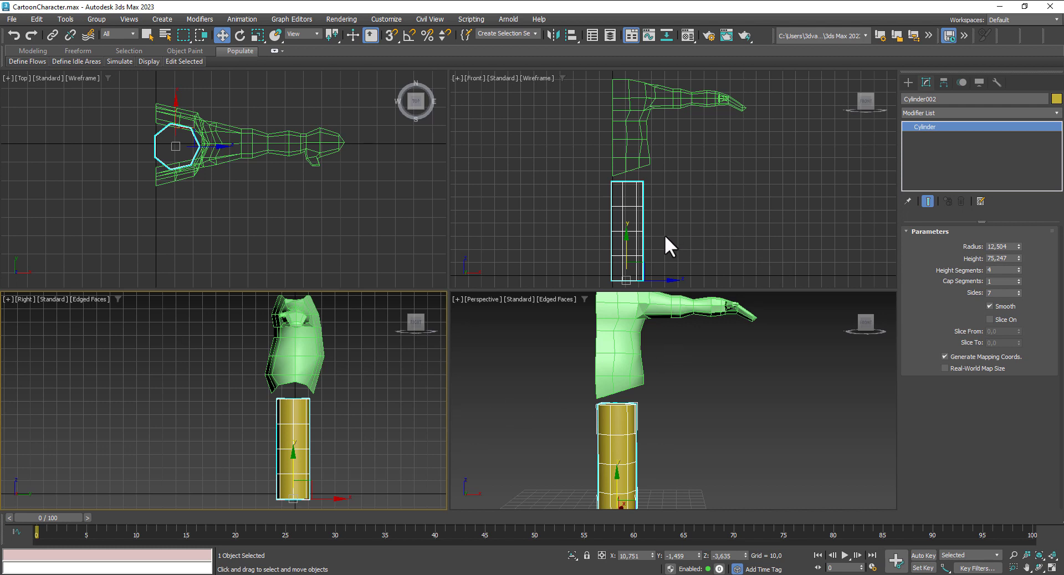
pyautogui.moveTo(664, 273); pyautogui.dragTo(647, 262)
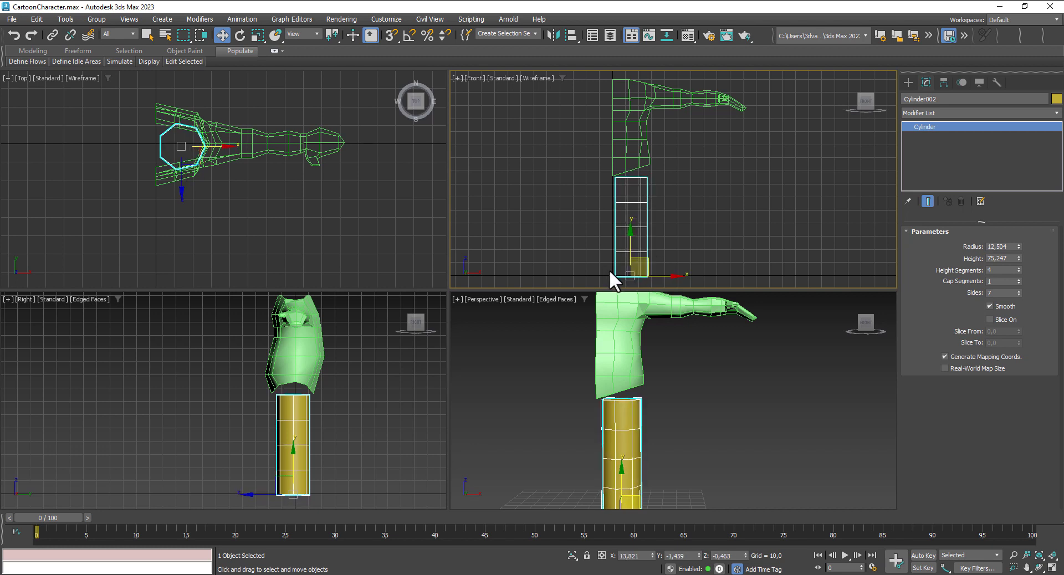
pyautogui.moveTo(693, 391)
pyautogui.mouseDown(button='middle')
pyautogui.moveTo(698, 340)
pyautogui.moveTo(701, 388)
pyautogui.mouseUp(button='middle')
# Step: Convert the leg cylinder to an Editable Poly
pyautogui.rightClick(641, 228)
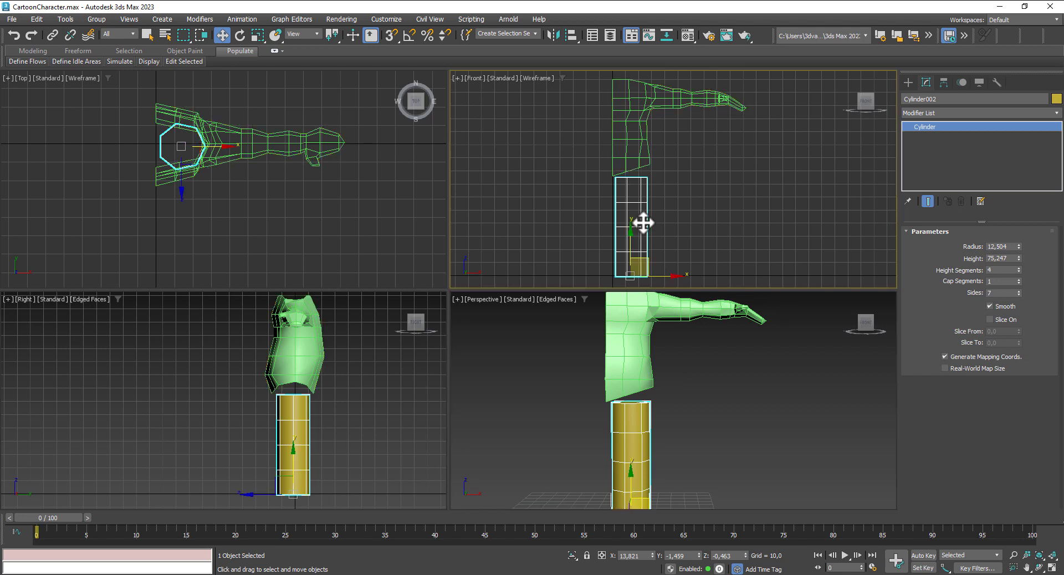
pyautogui.rightClick(639, 225)
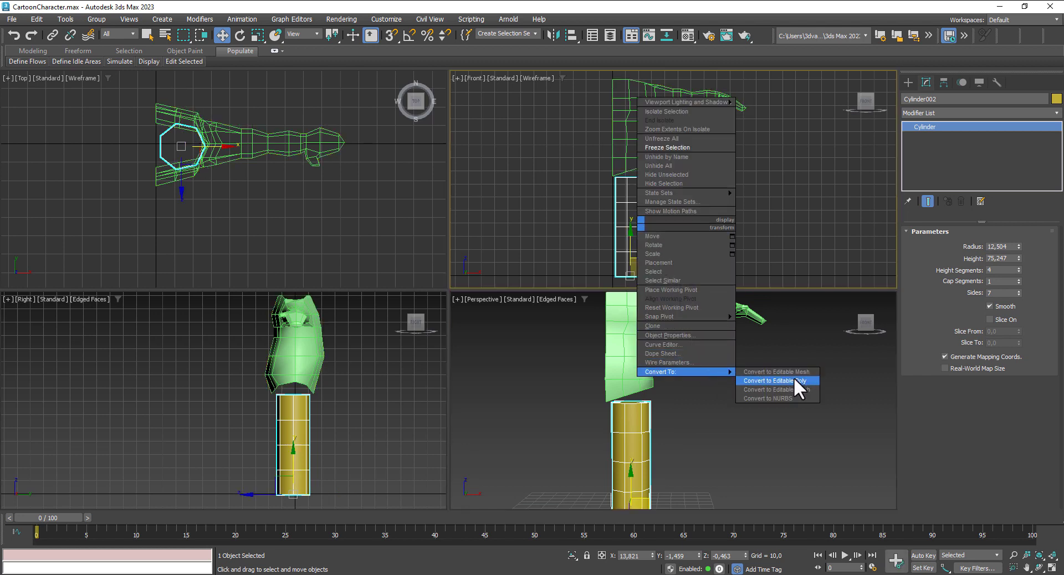
pyautogui.click(794, 380)
# Step: Scale the leg slightly narrower along Y, then go to Vertex level
pyautogui.click(258, 35)
pyautogui.click(181, 145)
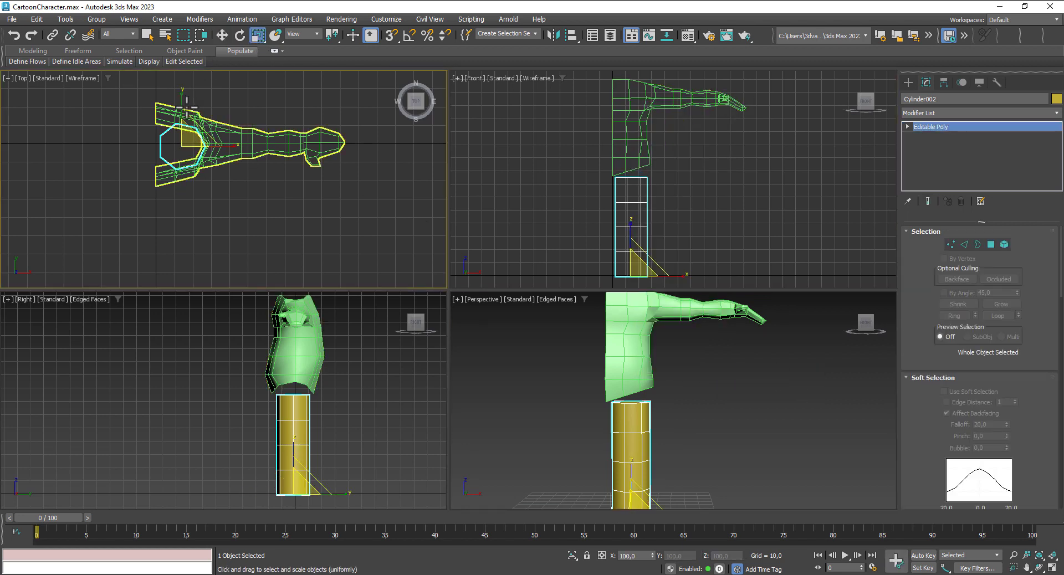
pyautogui.moveTo(181, 104); pyautogui.dragTo(181, 108)
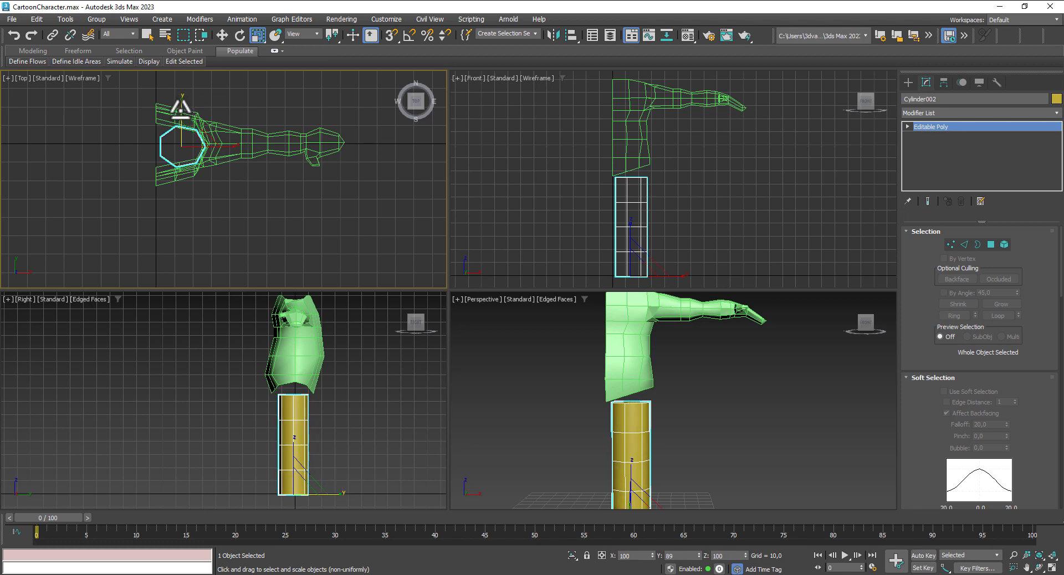
pyautogui.click(222, 35)
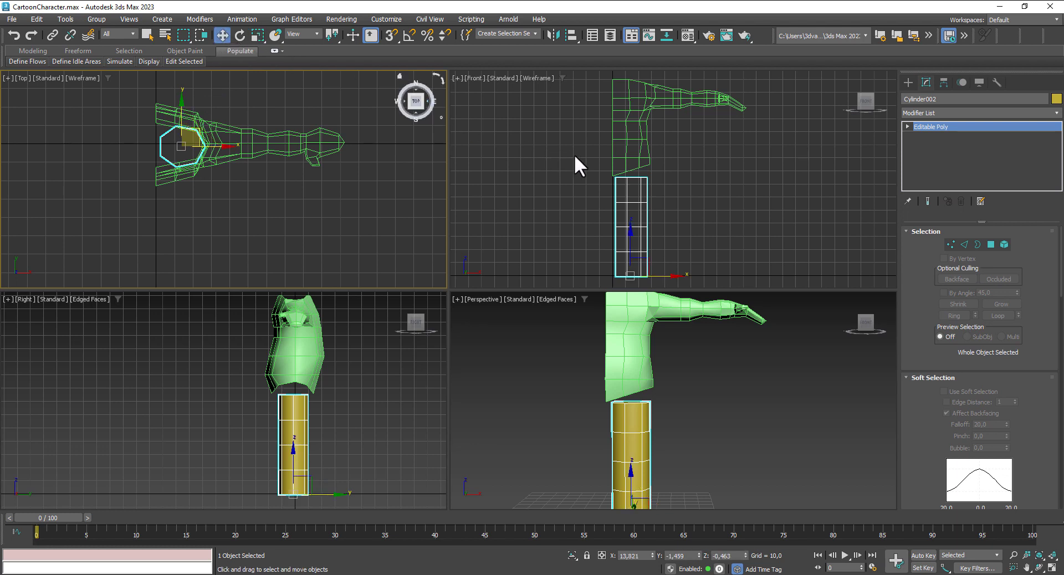
pyautogui.moveTo(682, 218); pyautogui.dragTo(673, 211, button='middle')
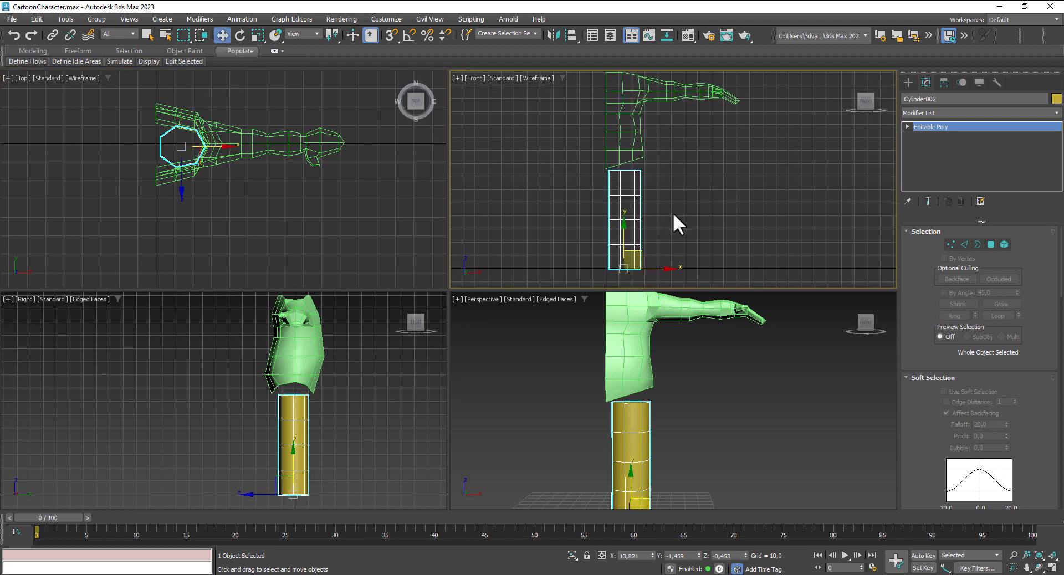
pyautogui.click(950, 244)
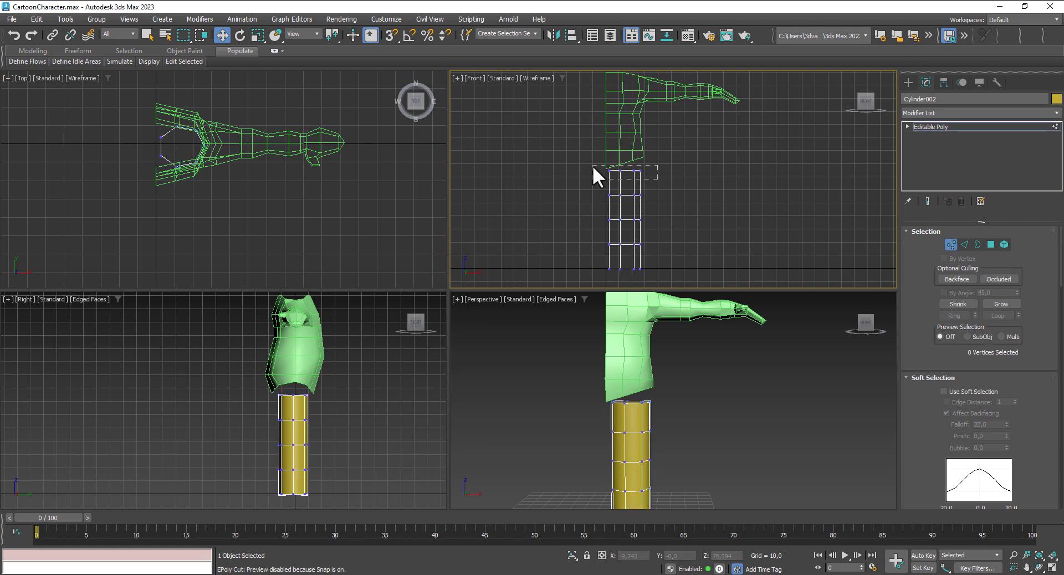
# Step: Scale the leg's top vertex ring wider and the lower rings progressively narrower
pyautogui.moveTo(593, 165); pyautogui.dragTo(593, 166)
pyautogui.click(262, 37)
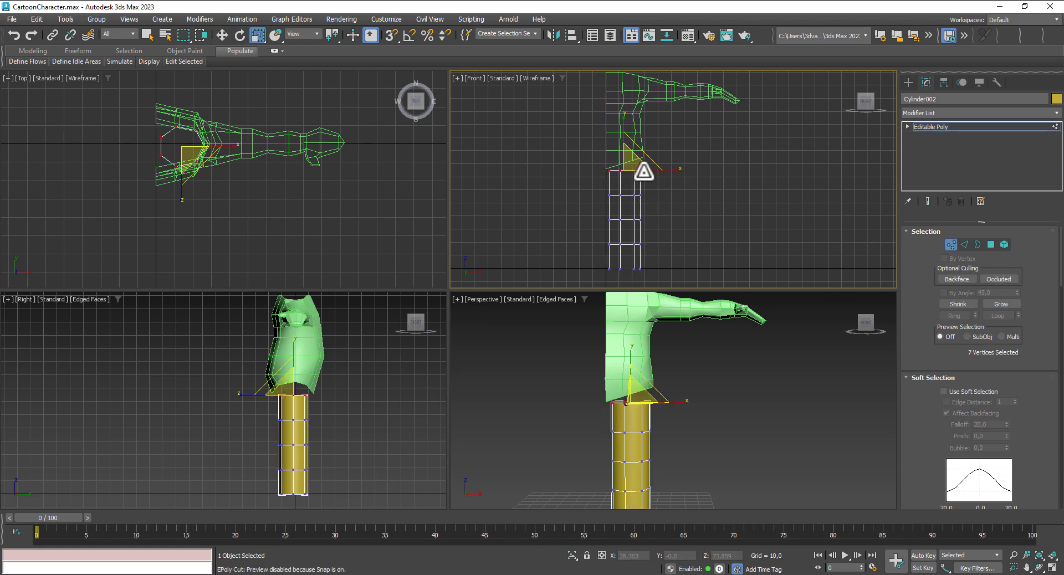
pyautogui.moveTo(645, 157); pyautogui.dragTo(645, 153)
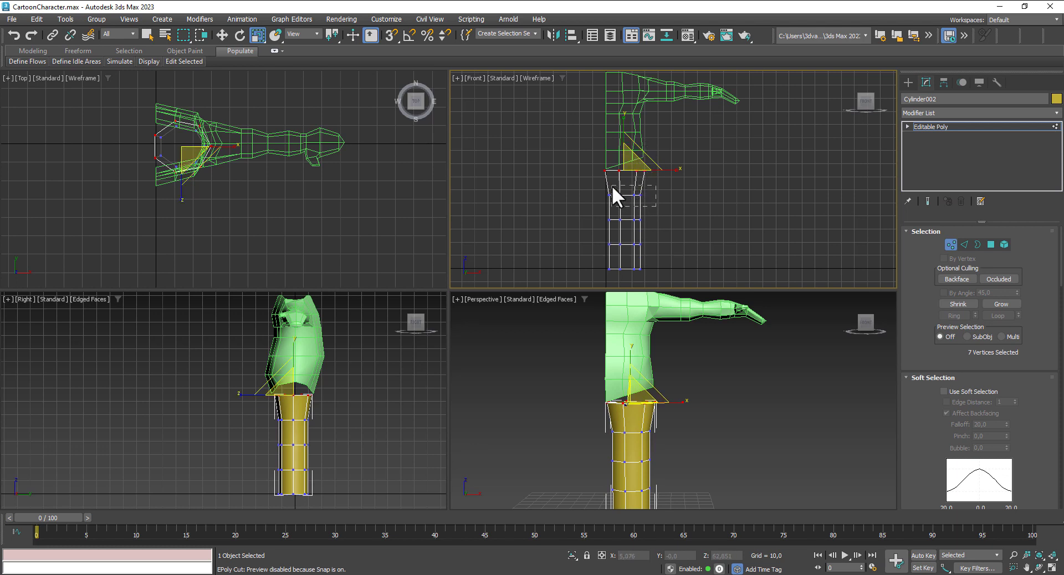
pyautogui.moveTo(612, 185)
pyautogui.mouseDown()
pyautogui.moveTo(602, 185)
pyautogui.moveTo(632, 180)
pyautogui.mouseUp()
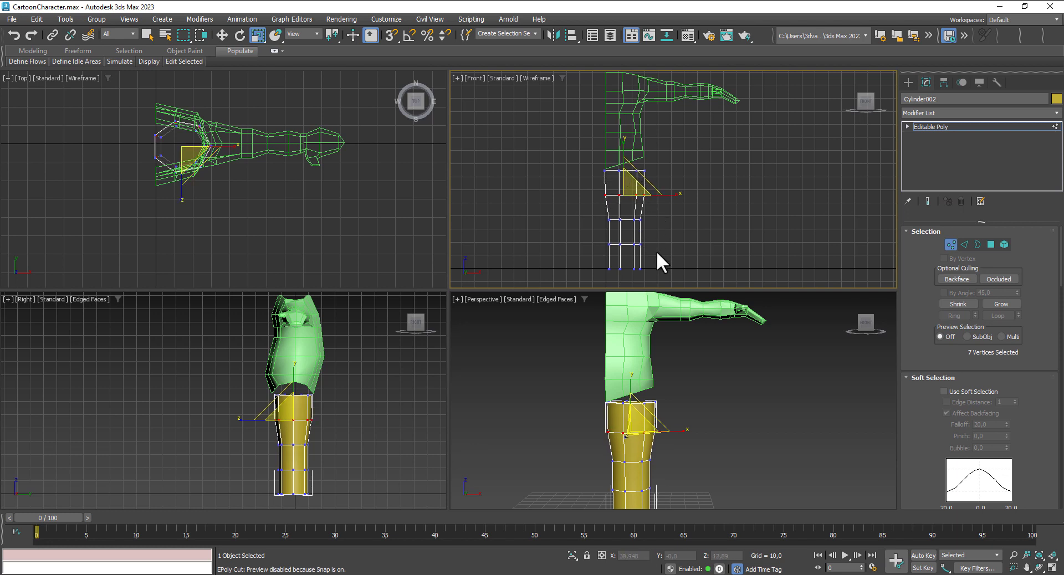
pyautogui.moveTo(603, 241); pyautogui.dragTo(601, 239)
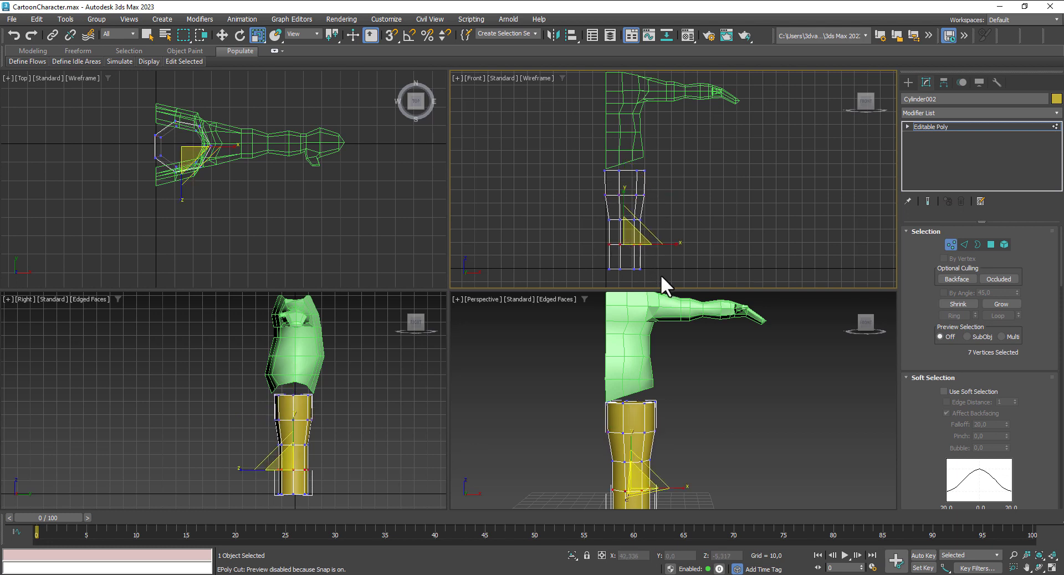
pyautogui.moveTo(660, 274)
pyautogui.mouseDown()
pyautogui.moveTo(595, 264)
pyautogui.moveTo(616, 302)
pyautogui.mouseUp()
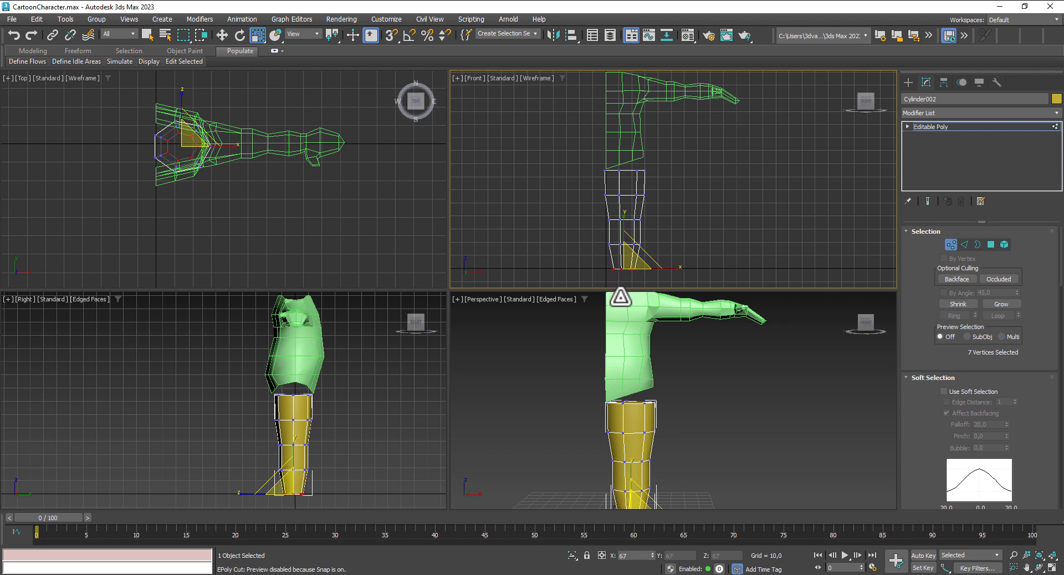
pyautogui.click(652, 241)
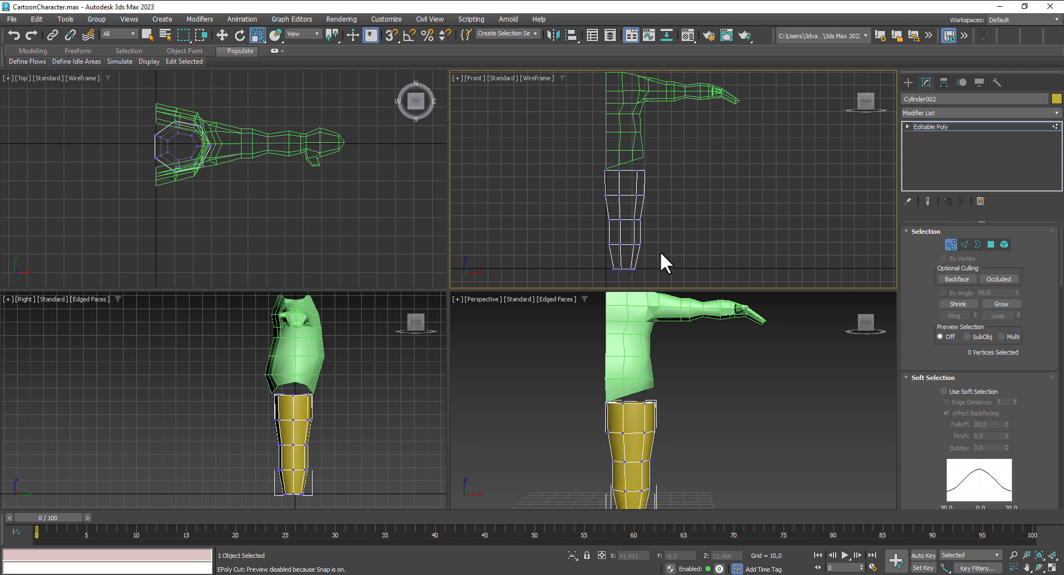
pyautogui.moveTo(599, 234)
pyautogui.mouseDown()
pyautogui.moveTo(649, 252)
pyautogui.moveTo(630, 237)
pyautogui.mouseUp()
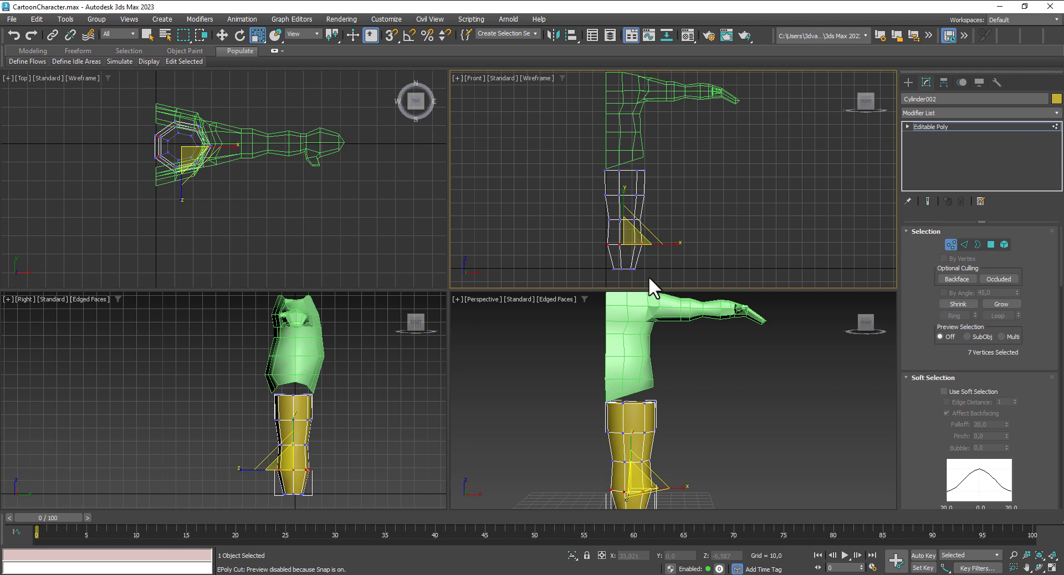
pyautogui.click(688, 201)
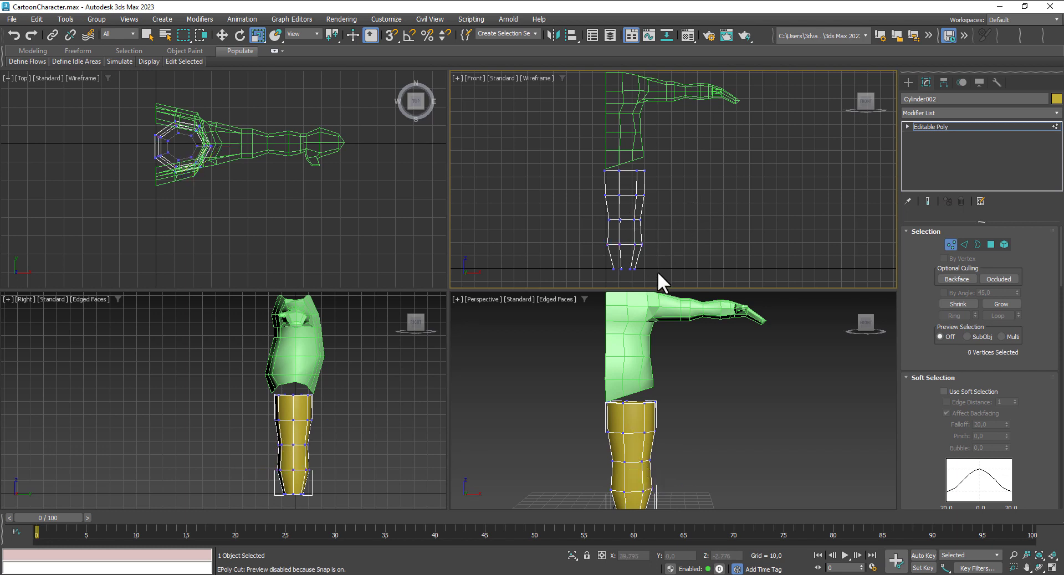
# Step: Scale the whole leg's vertices narrower along X
pyautogui.moveTo(658, 271); pyautogui.dragTo(580, 157)
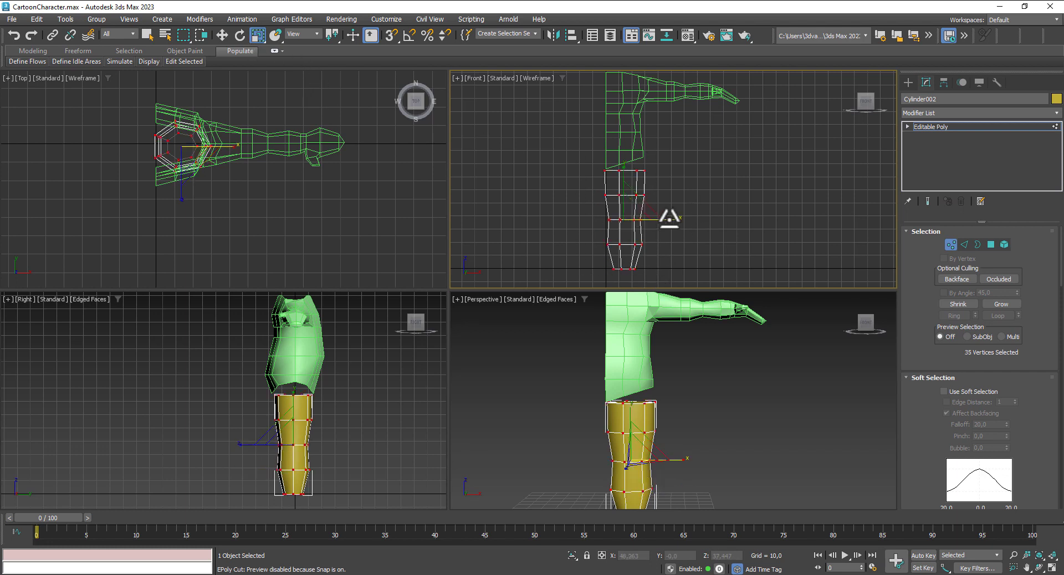
pyautogui.moveTo(672, 218); pyautogui.dragTo(667, 218)
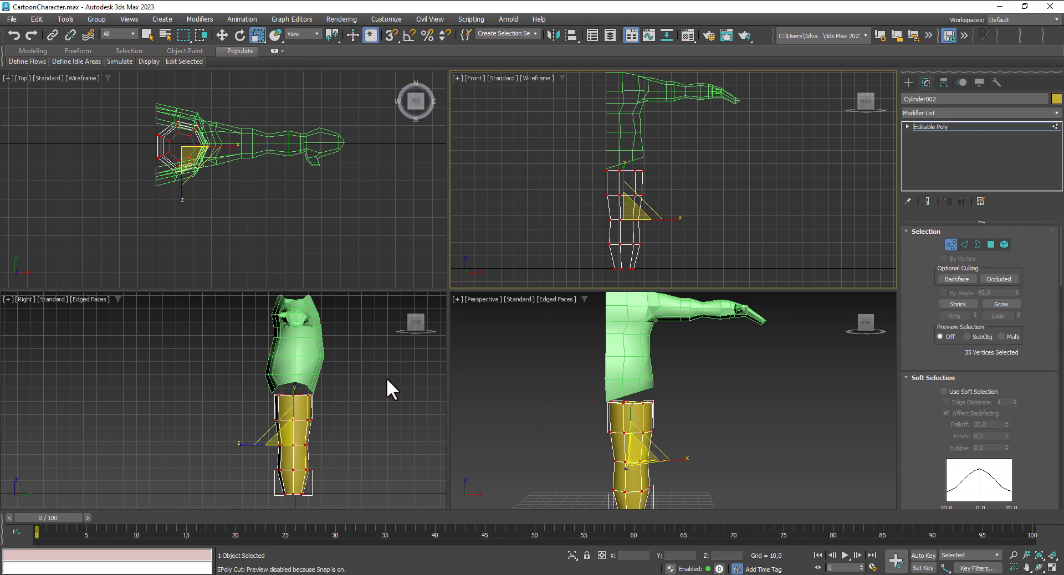
pyautogui.click(354, 415)
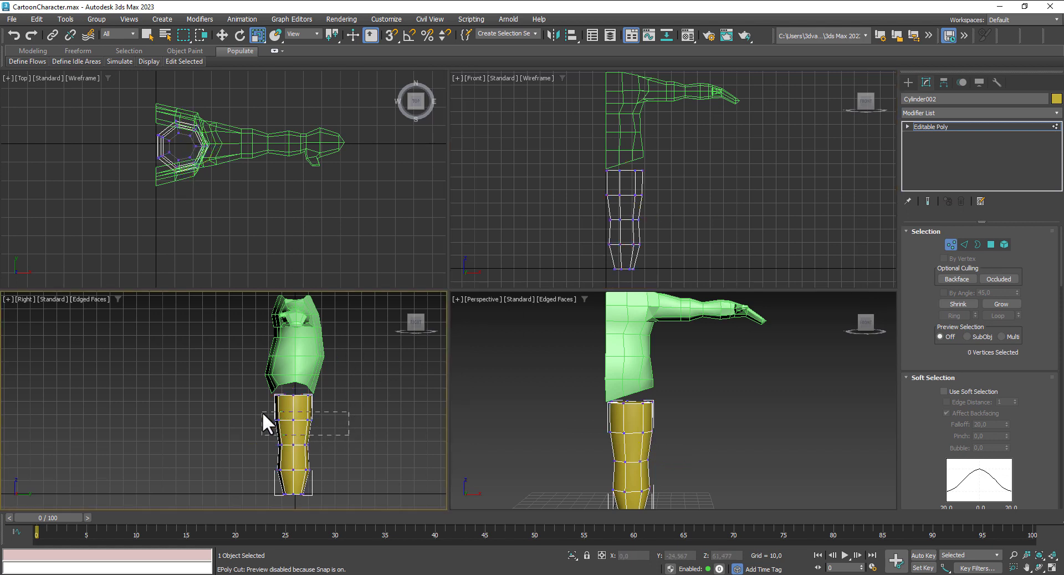
# Step: In Right view, shift the upper, knee and lower vertex rings to form a bent-knee profile
pyautogui.moveTo(349, 435); pyautogui.dragTo(261, 411)
pyautogui.click(221, 34)
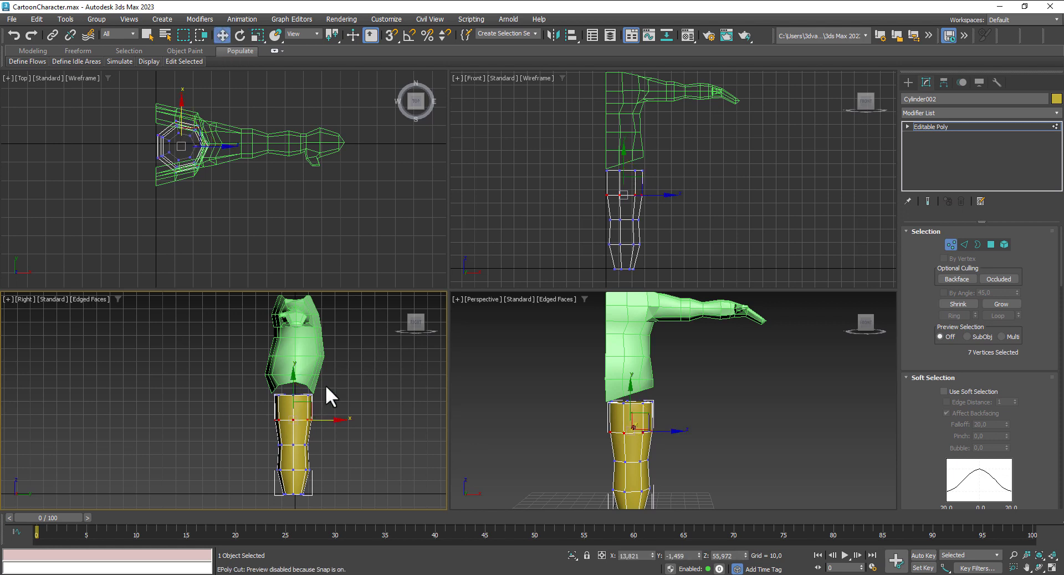
pyautogui.moveTo(321, 423); pyautogui.dragTo(330, 421)
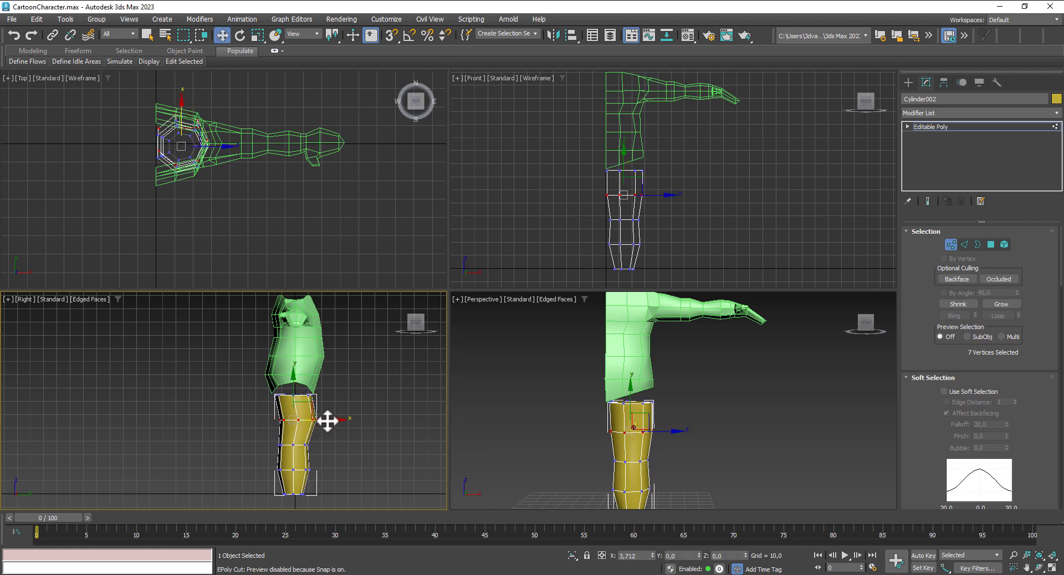
pyautogui.moveTo(341, 456)
pyautogui.mouseDown()
pyautogui.moveTo(266, 436)
pyautogui.moveTo(334, 446)
pyautogui.mouseUp()
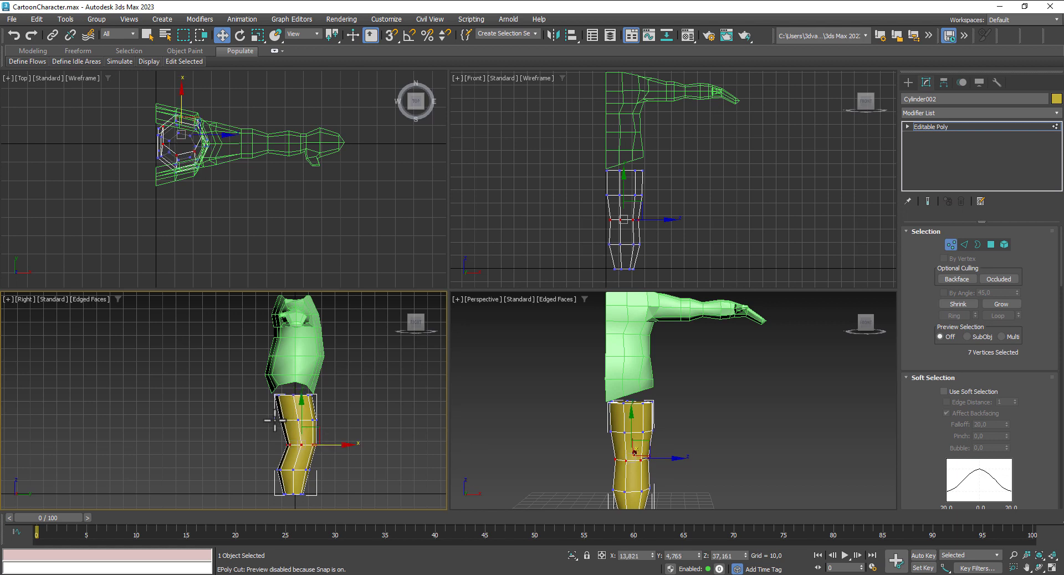
pyautogui.click(288, 423)
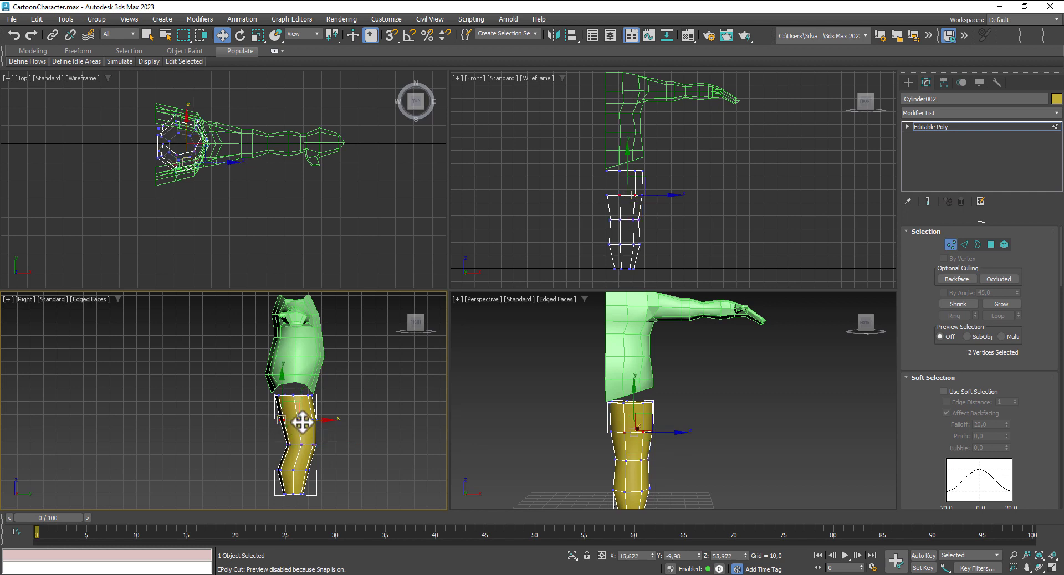
pyautogui.moveTo(304, 423); pyautogui.dragTo(320, 422)
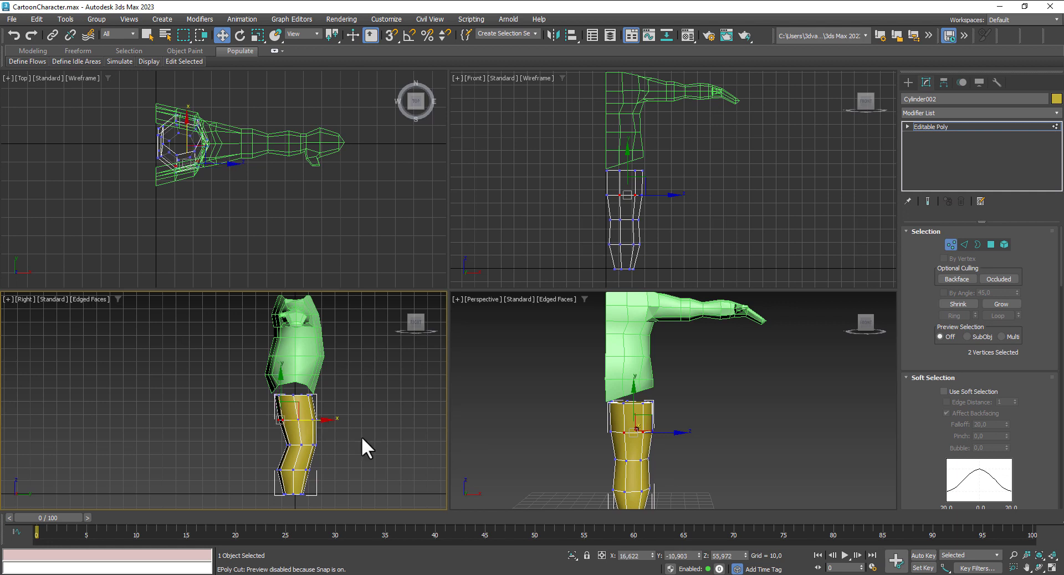
pyautogui.scroll(-2, 739, 435)
pyautogui.moveTo(730, 433); pyautogui.dragTo(724, 423, button='middle')
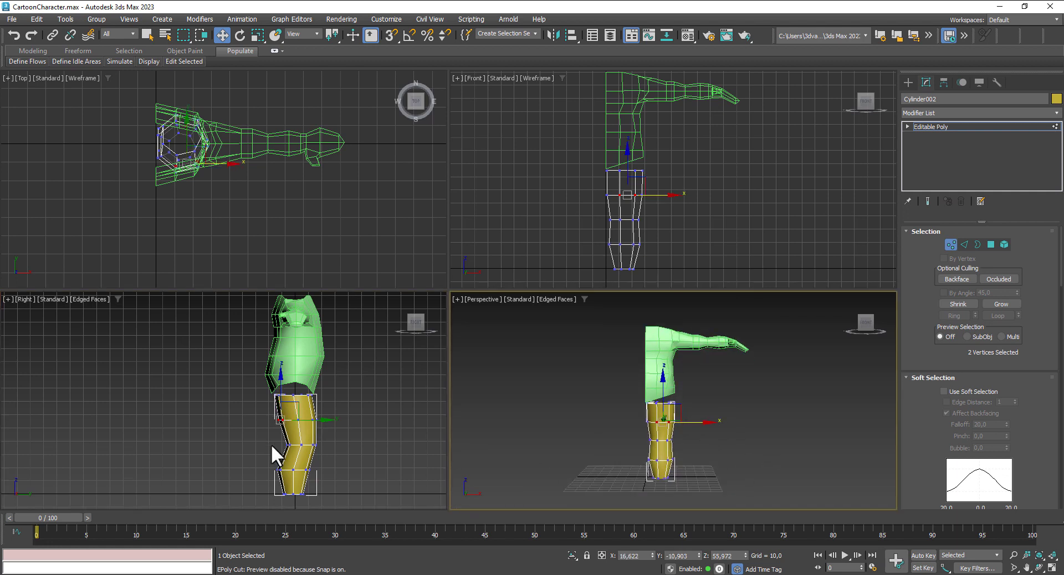
pyautogui.click(304, 470)
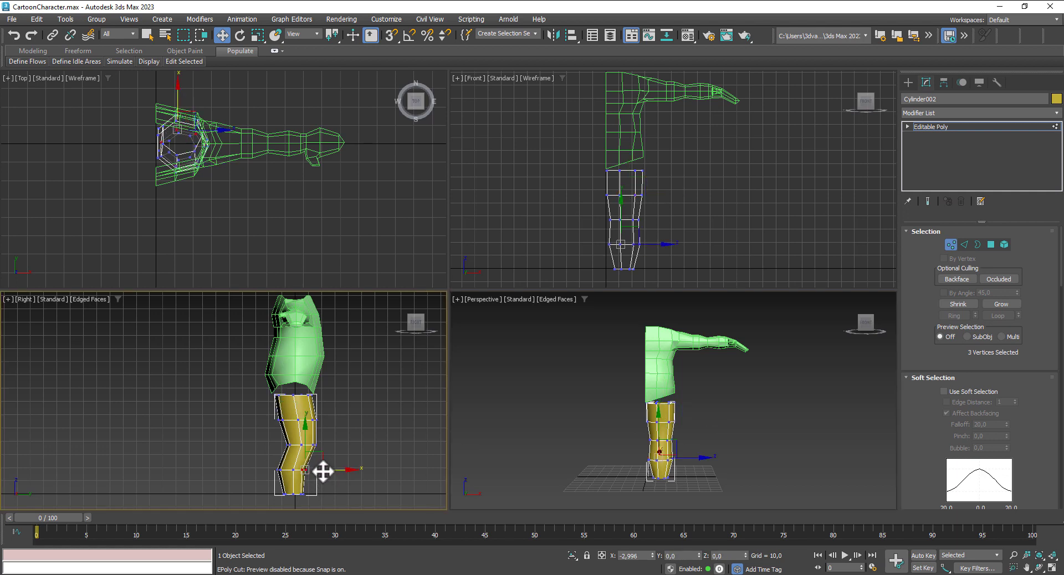
pyautogui.moveTo(324, 472); pyautogui.dragTo(326, 471)
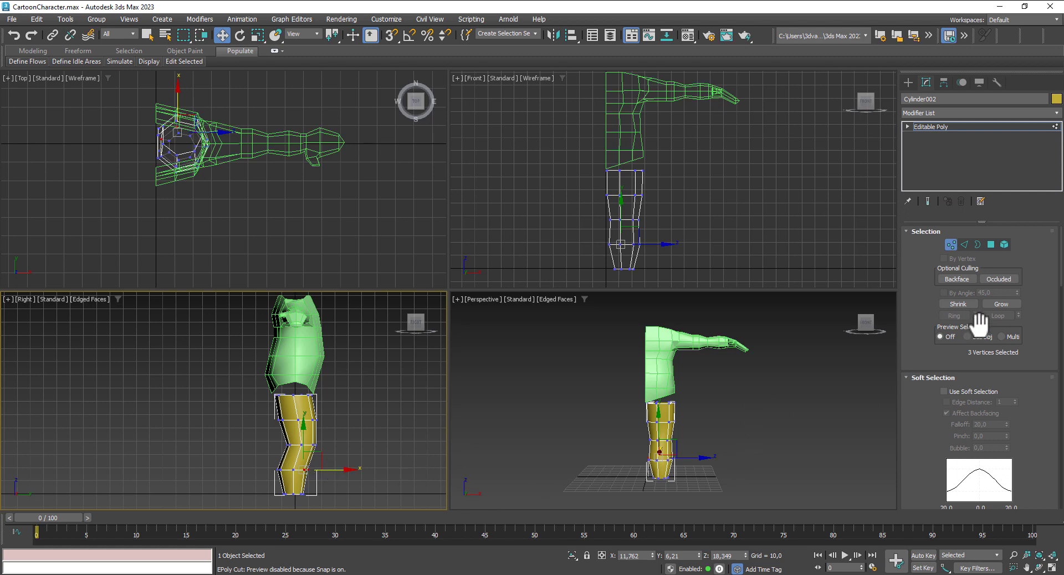
pyautogui.click(991, 244)
pyautogui.moveTo(693, 470)
pyautogui.mouseDown(button='middle')
pyautogui.moveTo(689, 423)
pyautogui.moveTo(624, 456)
pyautogui.mouseUp(button='middle')
pyautogui.scroll(5, 624, 456)
# Step: Select the leg's bottom face and move it down to lengthen the leg
pyautogui.click(682, 415)
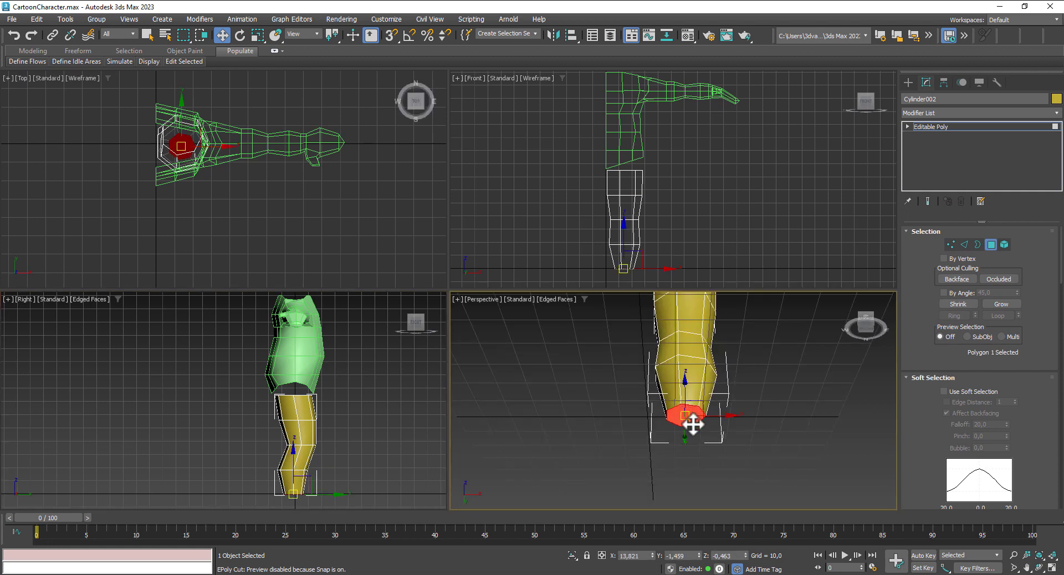
pyautogui.moveTo(698, 239); pyautogui.dragTo(628, 173, button='middle')
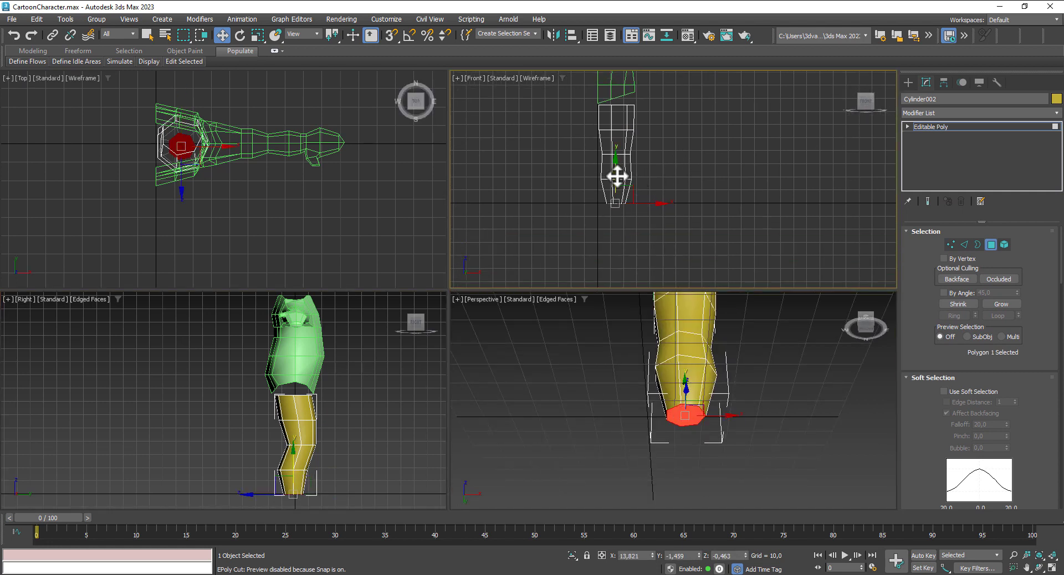
pyautogui.moveTo(615, 173); pyautogui.dragTo(614, 189)
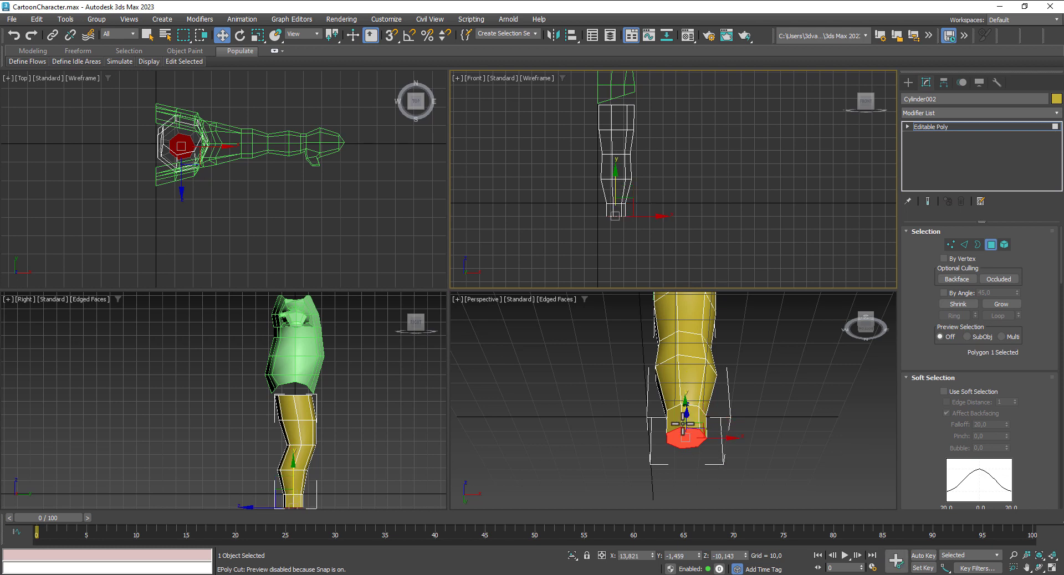
pyautogui.rightClick(613, 195)
pyautogui.moveTo(616, 185); pyautogui.dragTo(617, 188)
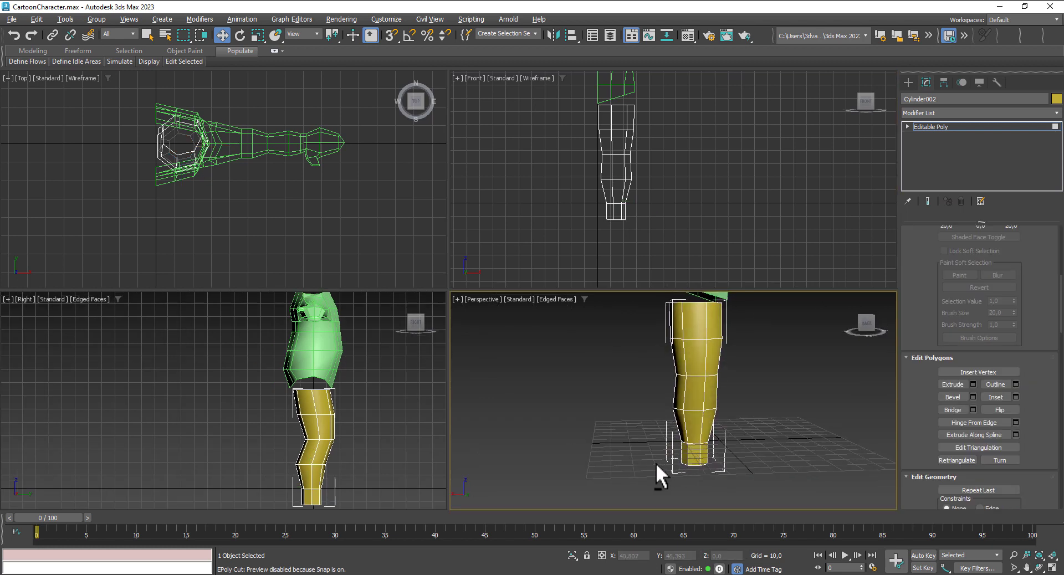
pyautogui.moveTo(701, 453); pyautogui.dragTo(730, 466)
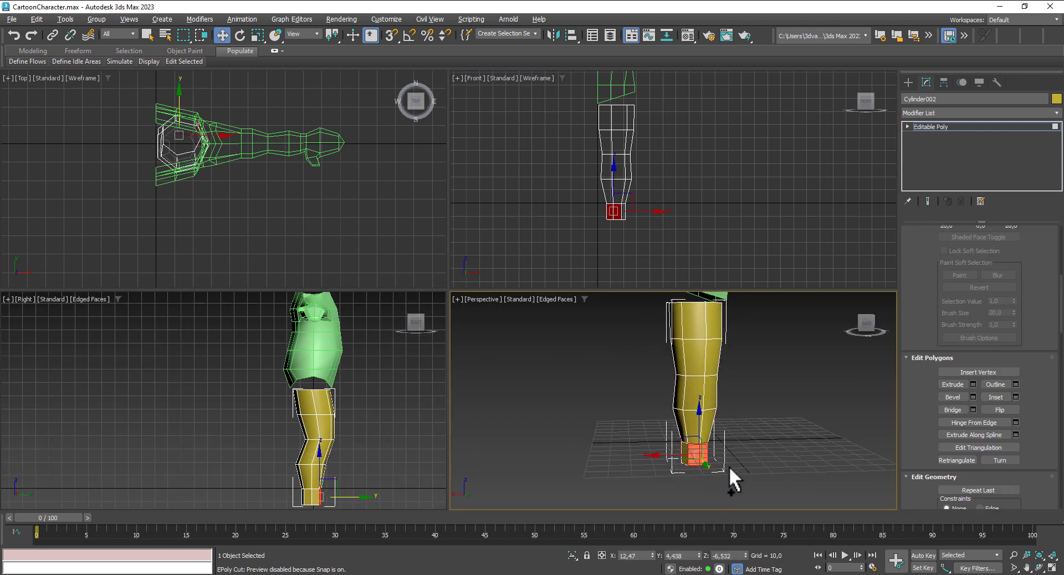
pyautogui.moveTo(729, 467)
pyautogui.keyDown('alt'); pyautogui.mouseDown(button='middle')
pyautogui.moveTo(691, 466)
pyautogui.moveTo(796, 466)
pyautogui.mouseUp(button='middle'); pyautogui.keyUp('alt')
pyautogui.moveTo(686, 451); pyautogui.dragTo(697, 456)
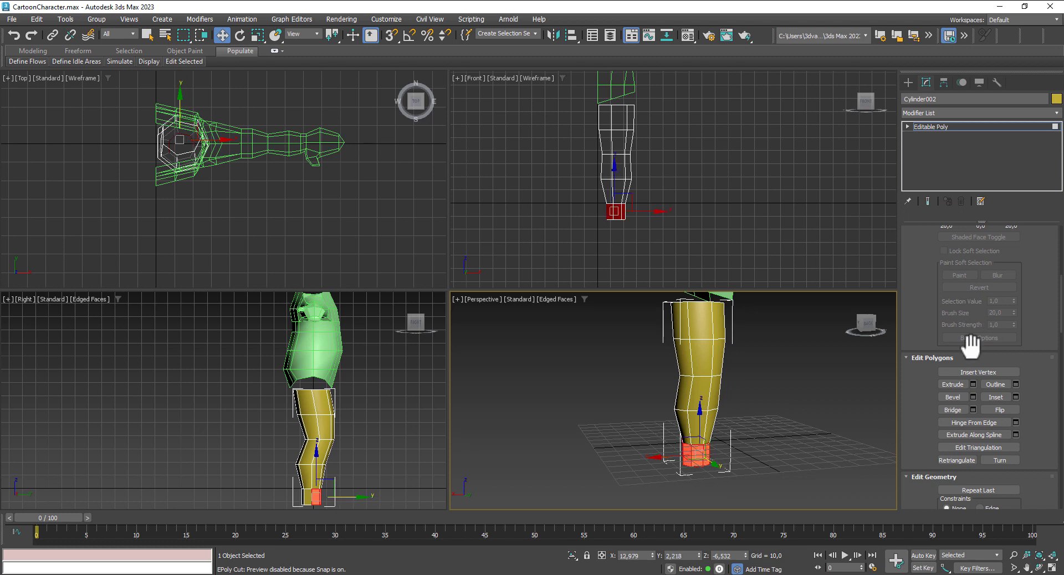
# Step: Extrude the bottom face by 10 units to start the foot block
pyautogui.click(973, 384)
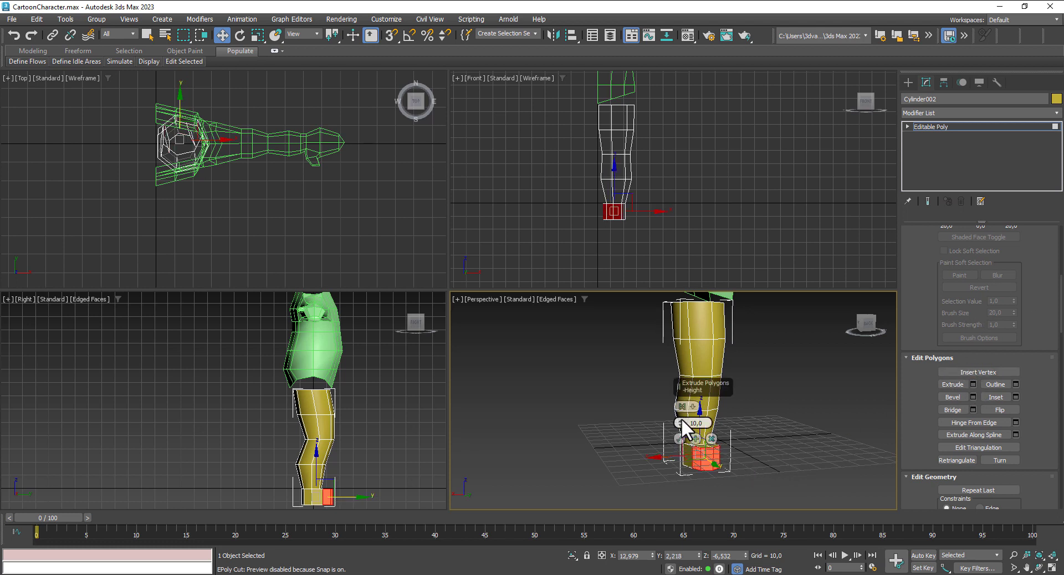
pyautogui.click(678, 439)
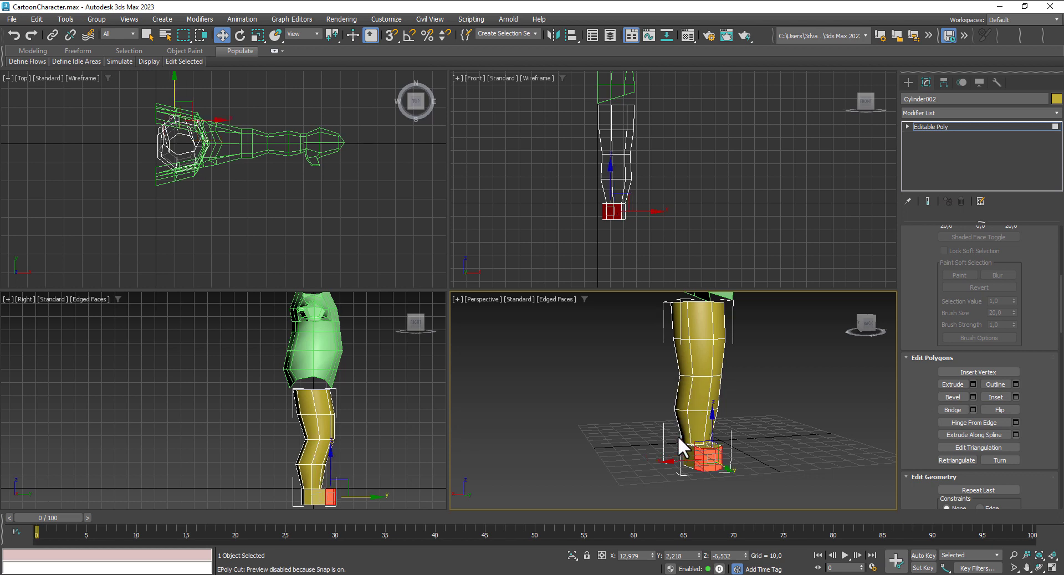
pyautogui.click(906, 127)
# Step: At Vertex level in a wireframe side view, try raising a bottom-ring vertex, then undo it
pyautogui.click(926, 136)
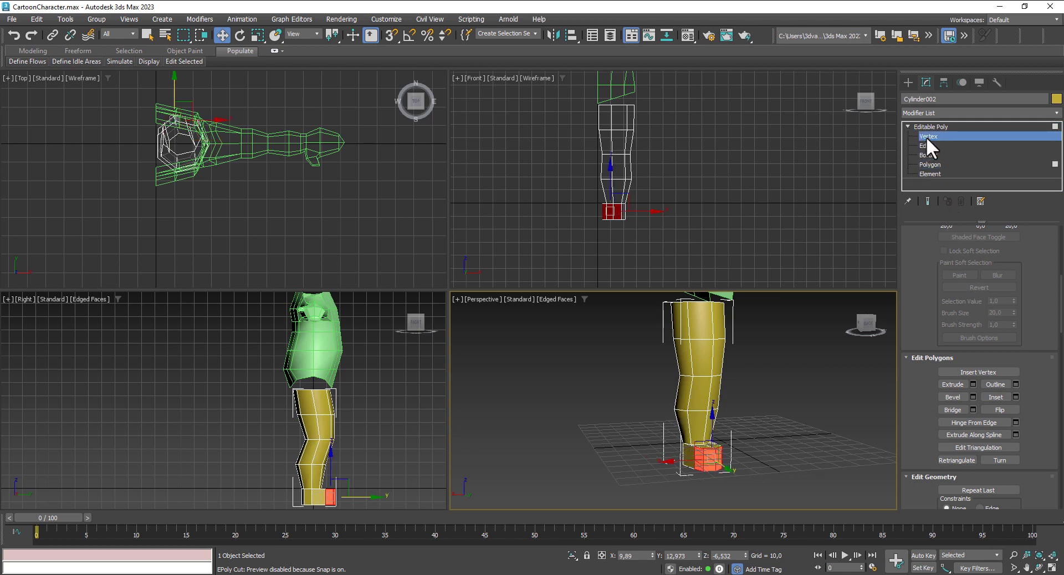
pyautogui.scroll(4, 371, 470)
pyautogui.scroll(2, 370, 469)
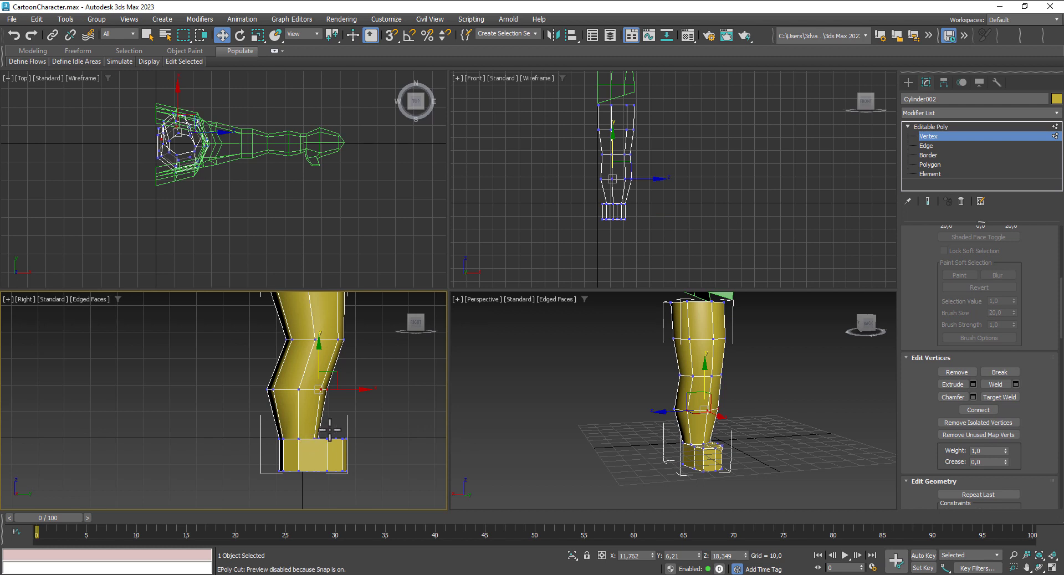
pyautogui.press('F3')
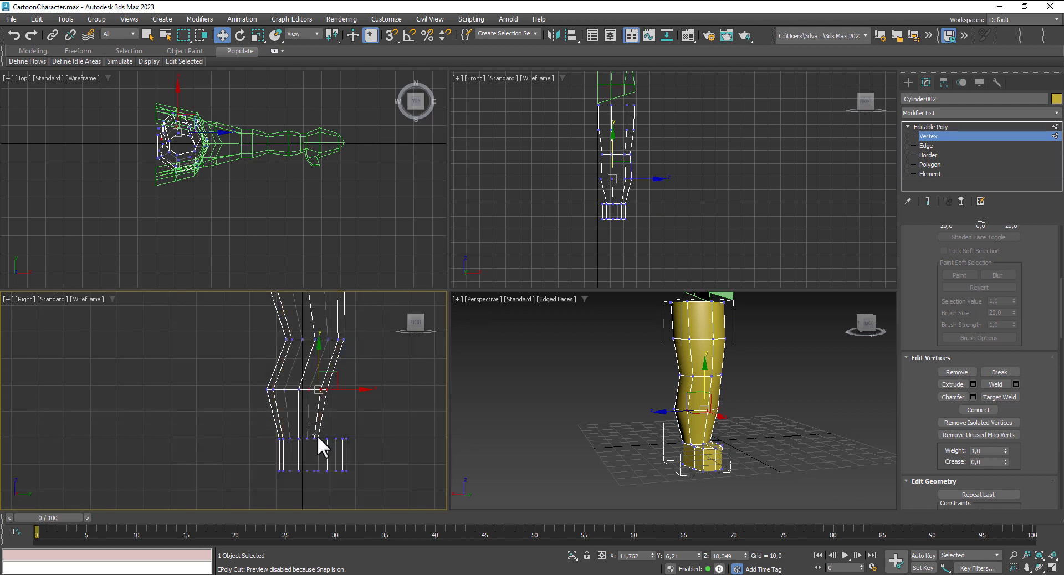
pyautogui.click(317, 438)
pyautogui.moveTo(320, 411); pyautogui.dragTo(317, 403)
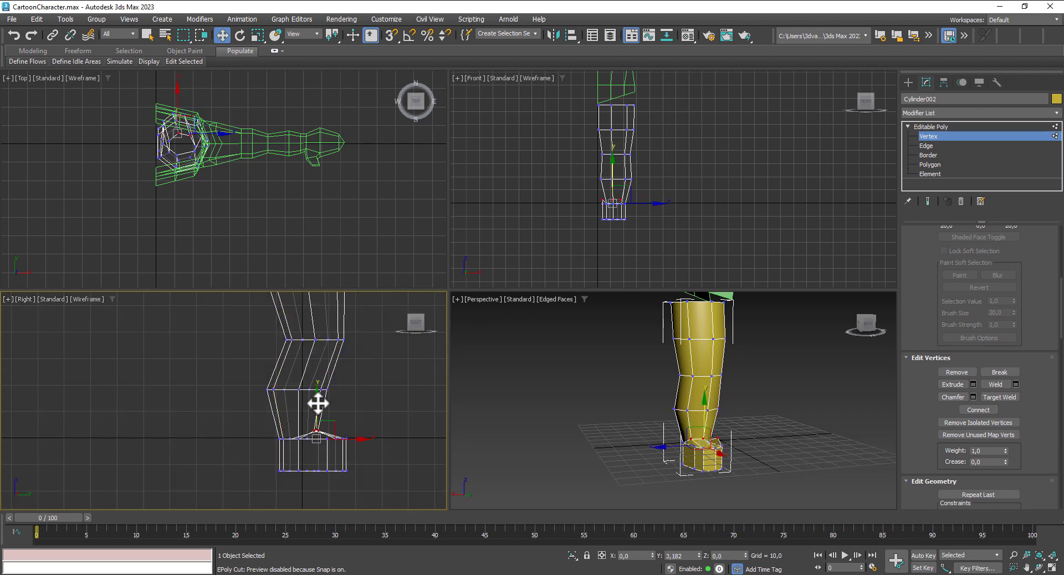
pyautogui.hotkey('ctrl', 'z')
# Step: Pull the foot's top-centre vertex up in Z into a peak
pyautogui.moveTo(748, 494)
pyautogui.keyDown('alt'); pyautogui.mouseDown(button='middle')
pyautogui.moveTo(720, 480)
pyautogui.moveTo(614, 484)
pyautogui.mouseUp(button='middle'); pyautogui.keyUp('alt')
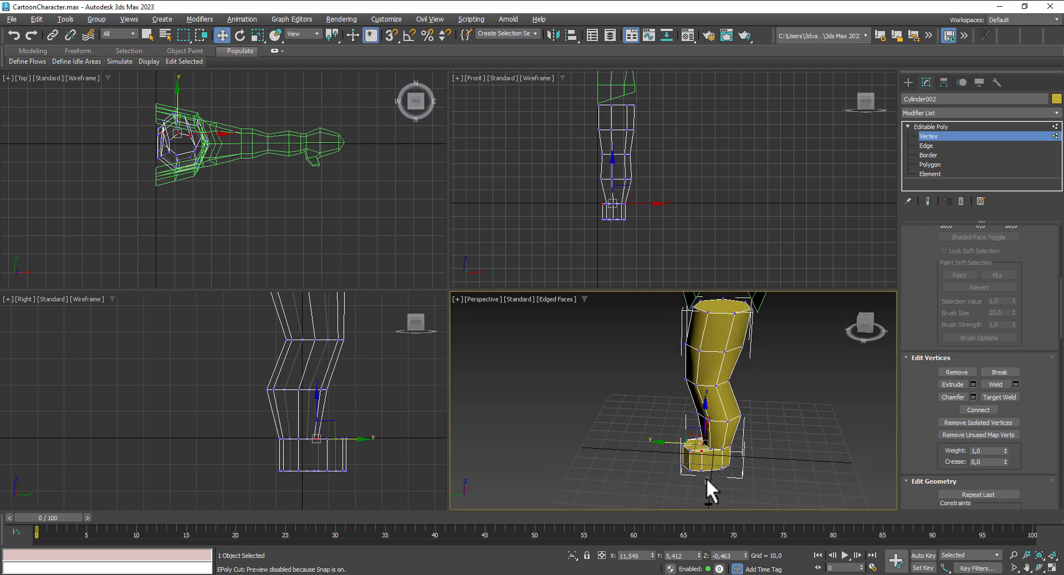
pyautogui.scroll(3, 701, 449)
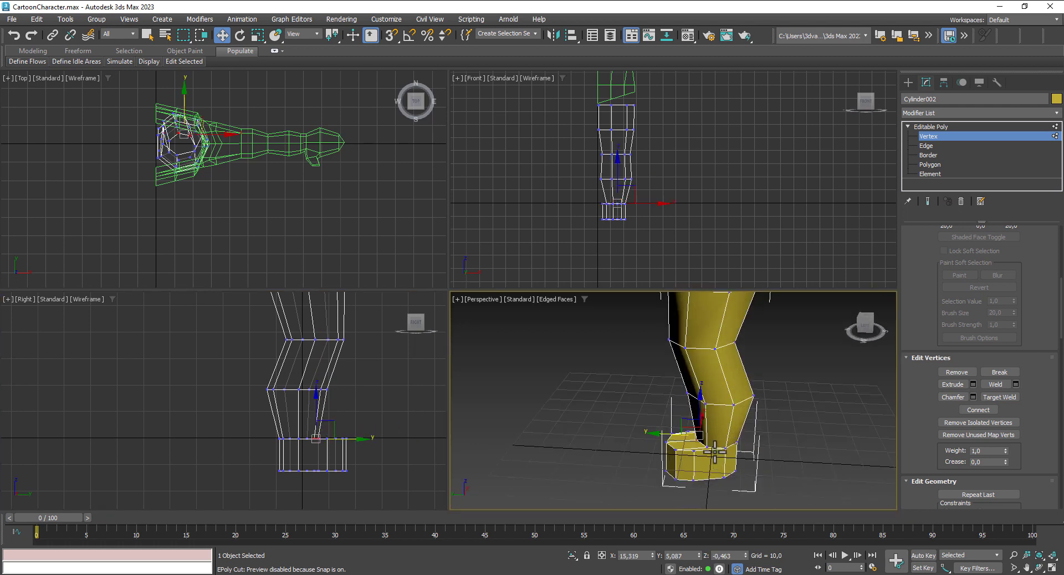
pyautogui.moveTo(703, 450); pyautogui.dragTo(735, 489)
pyautogui.moveTo(735, 490)
pyautogui.keyDown('alt'); pyautogui.mouseDown(button='middle')
pyautogui.moveTo(889, 483)
pyautogui.moveTo(904, 493)
pyautogui.mouseUp(button='middle'); pyautogui.keyUp('alt')
pyautogui.click(703, 437)
pyautogui.moveTo(703, 418); pyautogui.dragTo(703, 407)
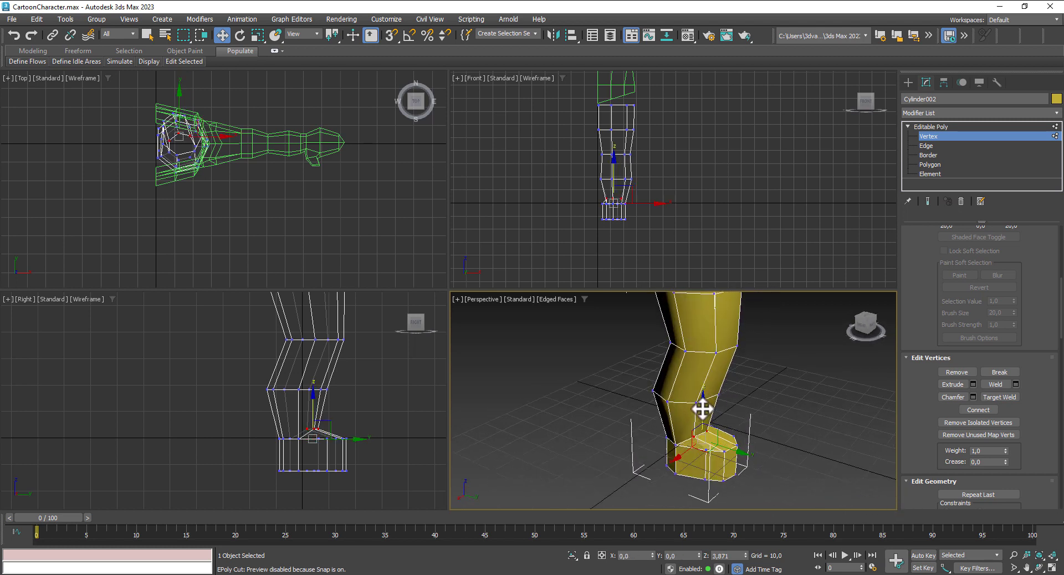
pyautogui.hotkey('ctrl', 'z')
pyautogui.hotkey('ctrl', 'z')
pyautogui.moveTo(702, 407)
pyautogui.keyDown('alt'); pyautogui.mouseDown(button='middle')
pyautogui.moveTo(791, 436)
pyautogui.moveTo(834, 431)
pyautogui.moveTo(870, 443)
pyautogui.moveTo(810, 443)
pyautogui.mouseUp(button='middle'); pyautogui.keyUp('alt')
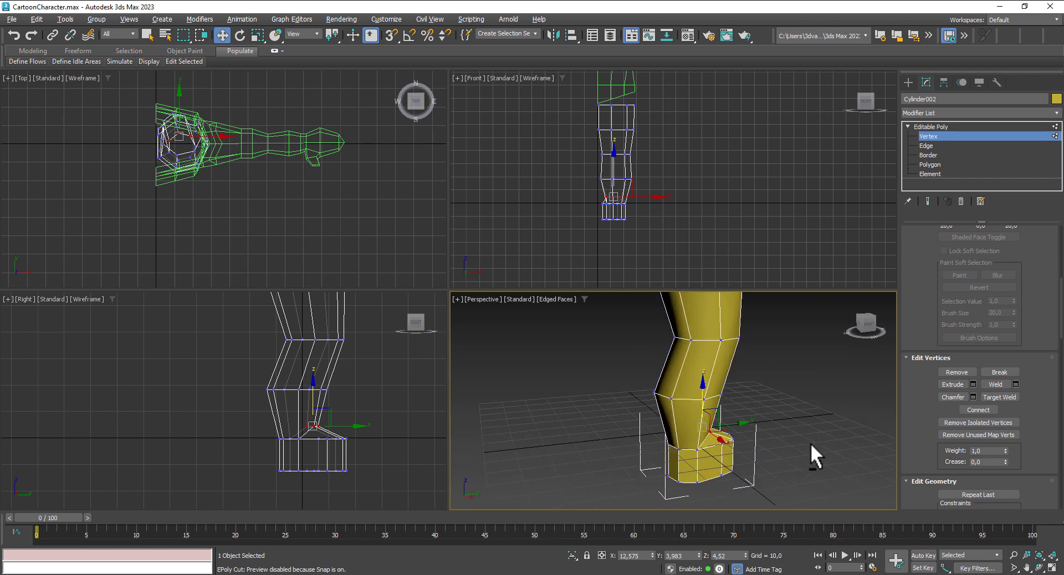
pyautogui.keyDown('alt'); pyautogui.moveTo(702, 492); pyautogui.dragTo(703, 482, button='middle'); pyautogui.keyUp('alt')
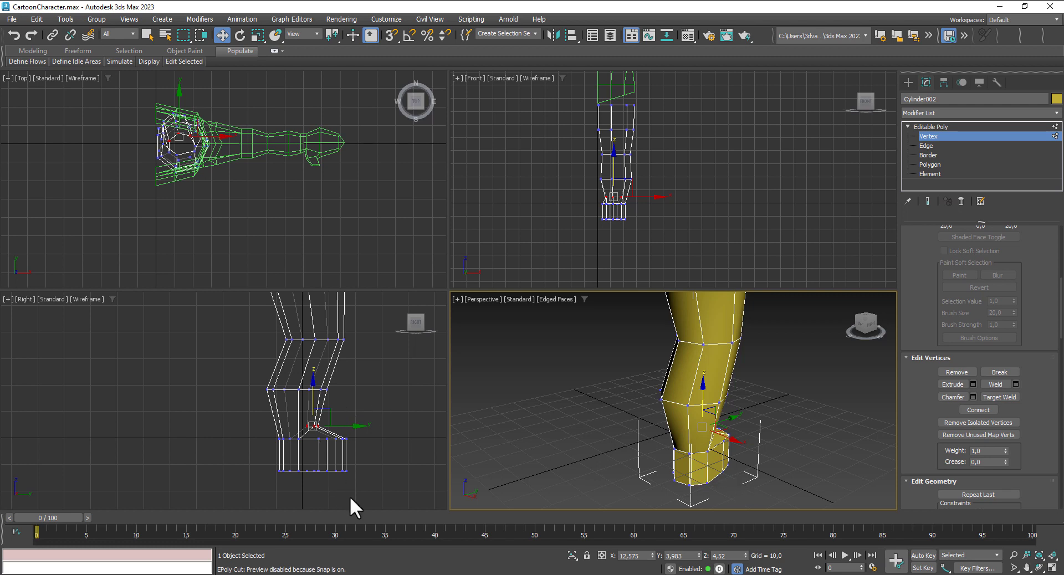
# Step: Select the bottom row of foot vertices and scale them outward along Y
pyautogui.click(289, 468)
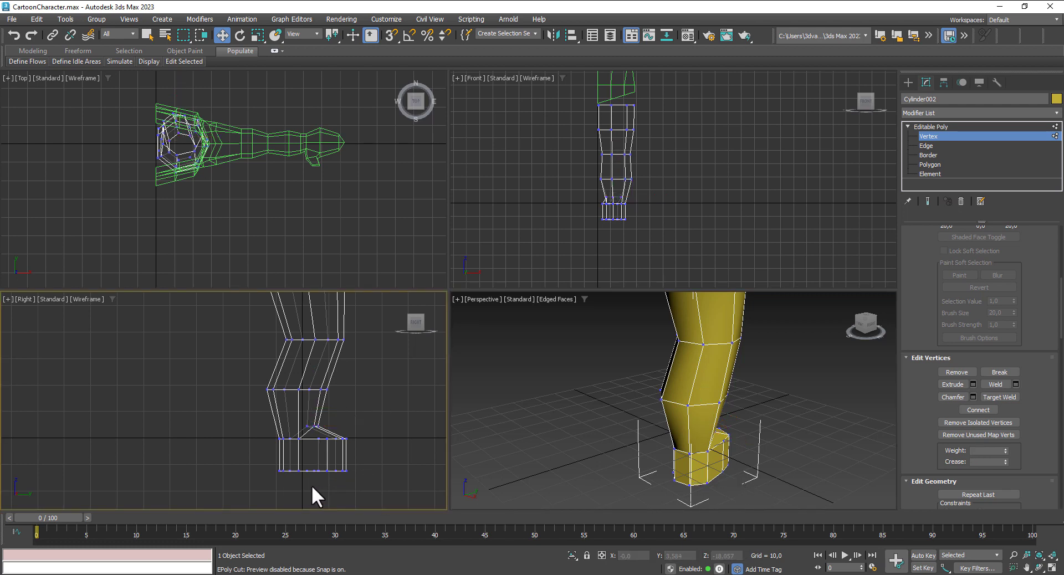
pyautogui.moveTo(353, 481); pyautogui.dragTo(273, 464)
pyautogui.click(258, 35)
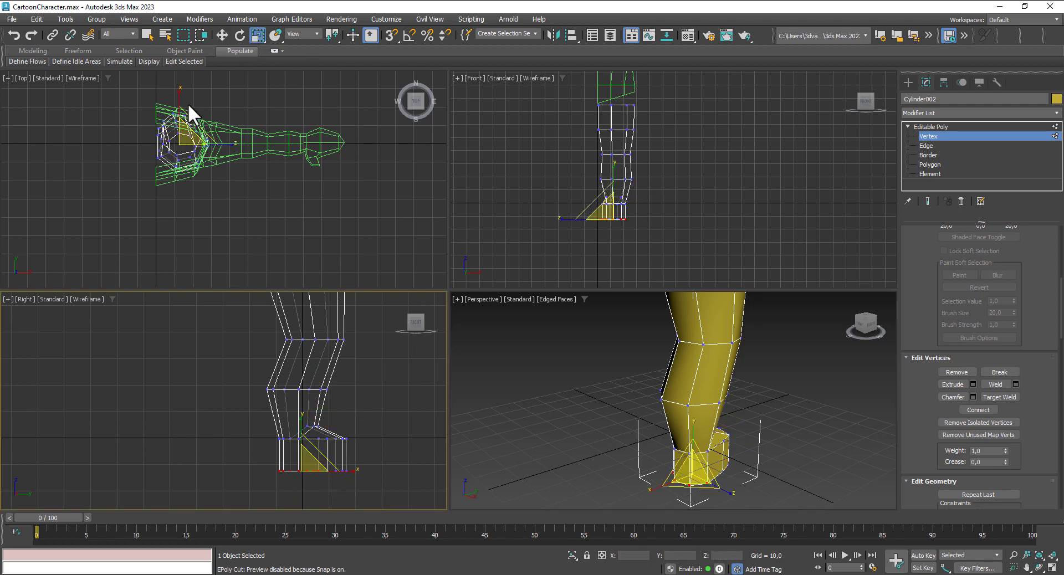
pyautogui.moveTo(188, 103); pyautogui.dragTo(177, 84)
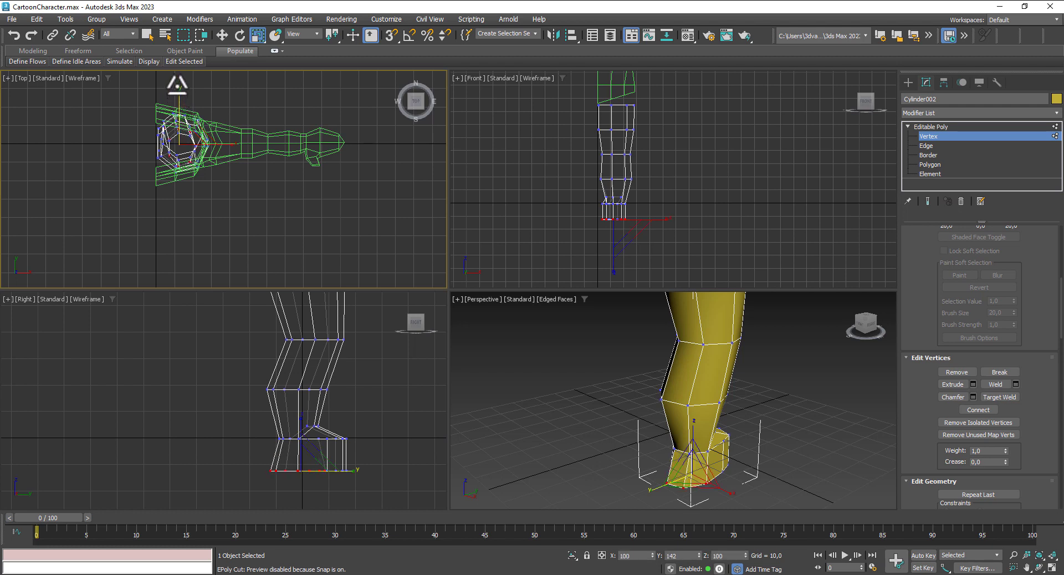
pyautogui.keyDown('alt'); pyautogui.moveTo(748, 455); pyautogui.dragTo(692, 481, button='middle'); pyautogui.keyUp('alt')
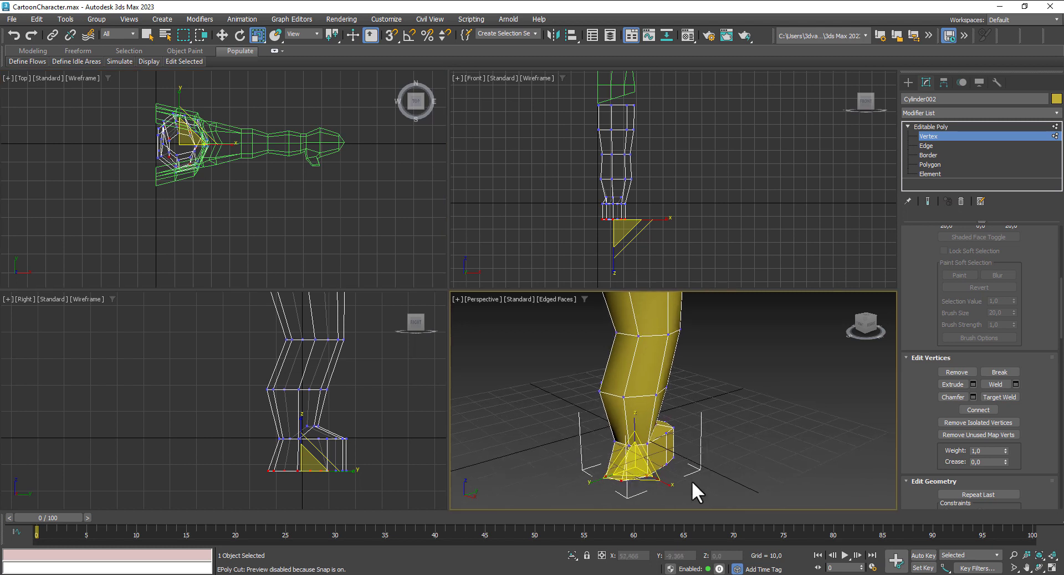
pyautogui.moveTo(660, 484); pyautogui.dragTo(699, 483)
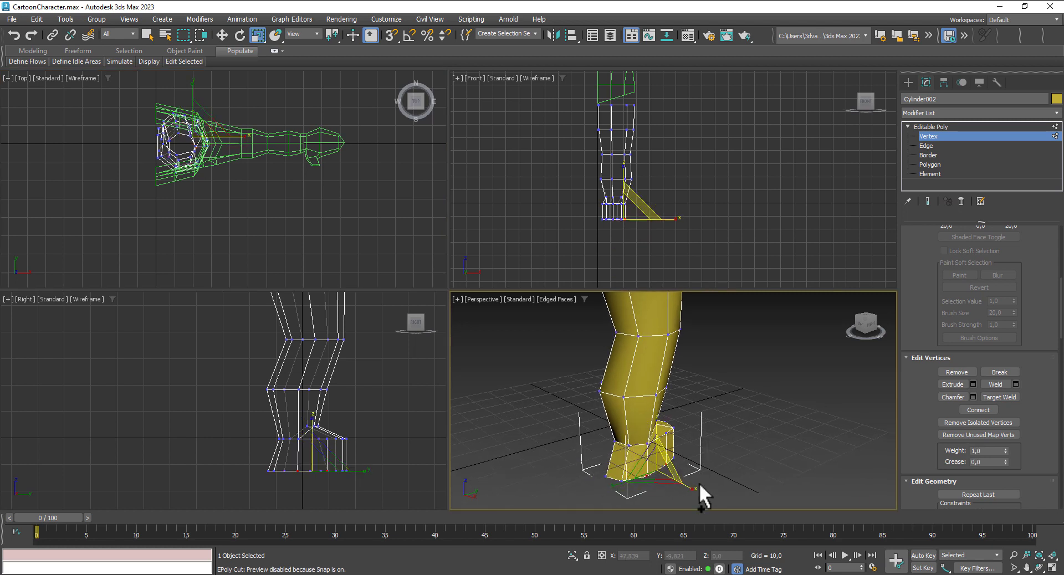
pyautogui.moveTo(699, 483)
pyautogui.keyDown('alt'); pyautogui.mouseDown(button='middle')
pyautogui.moveTo(770, 481)
pyautogui.moveTo(727, 478)
pyautogui.mouseUp(button='middle'); pyautogui.keyUp('alt')
pyautogui.hotkey('ctrl', 'z')
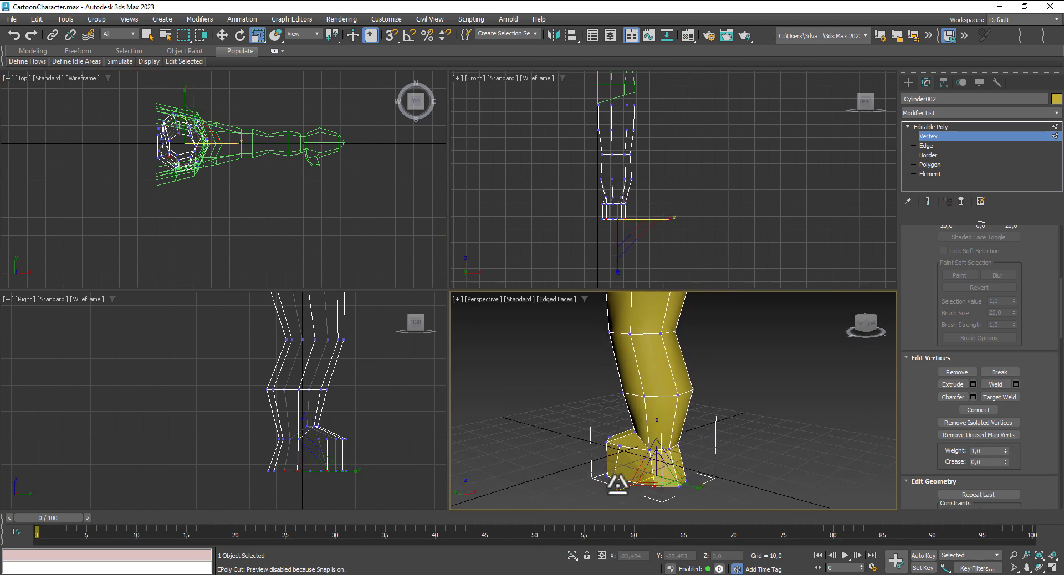
pyautogui.moveTo(660, 484); pyautogui.dragTo(693, 499)
pyautogui.moveTo(692, 500)
pyautogui.keyDown('alt'); pyautogui.mouseDown(button='middle')
pyautogui.moveTo(543, 463)
pyautogui.moveTo(370, 468)
pyautogui.moveTo(455, 470)
pyautogui.mouseUp(button='middle'); pyautogui.keyUp('alt')
pyautogui.hotkey('ctrl', 'z')
pyautogui.hotkey('ctrl', 'y')
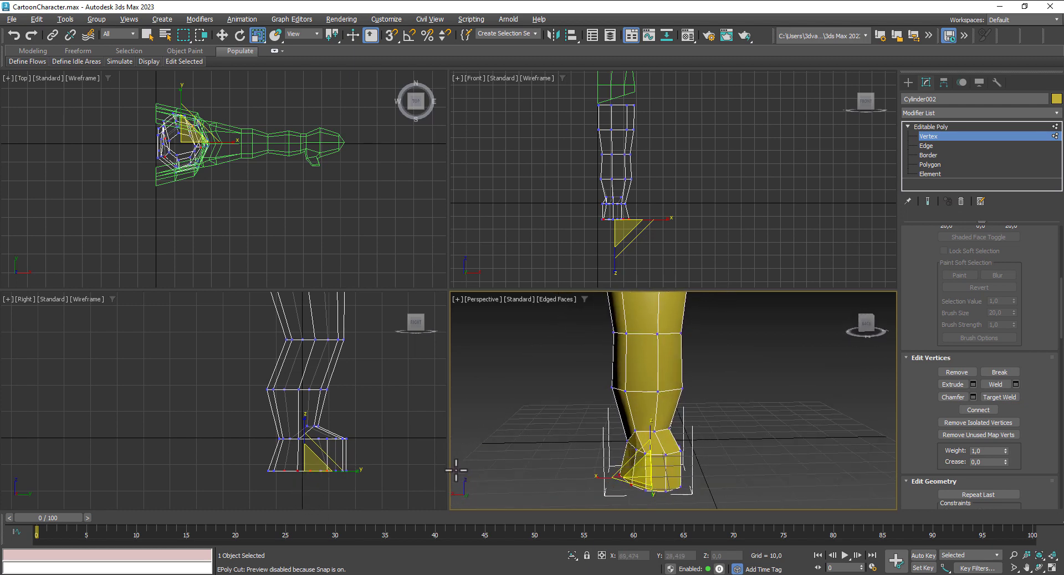
# Step: Extrude the foot's front polygon 19,274 units into a toe, lower it slightly, and return to Vertex level
pyautogui.click(923, 165)
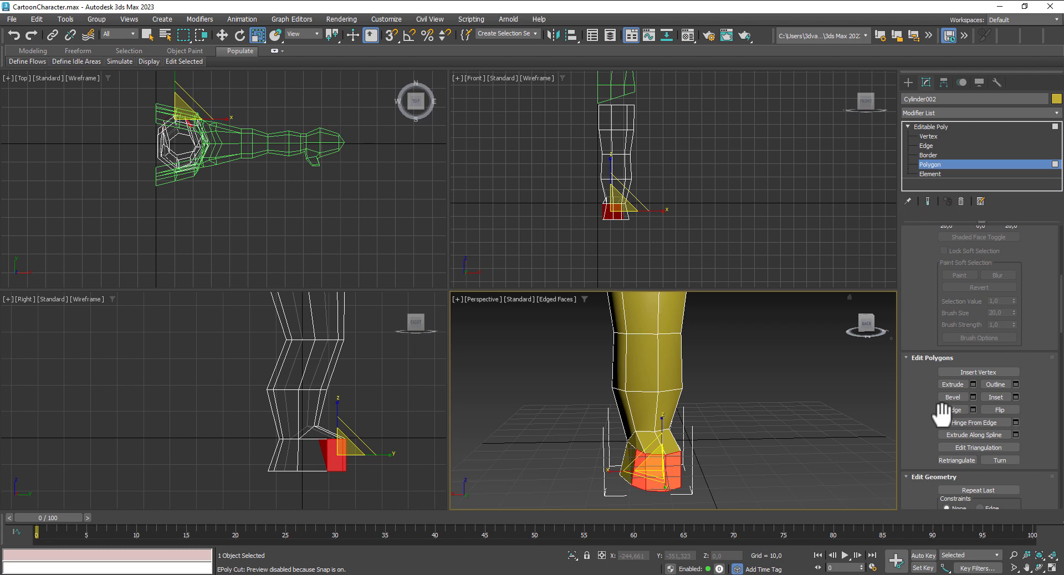
pyautogui.click(973, 385)
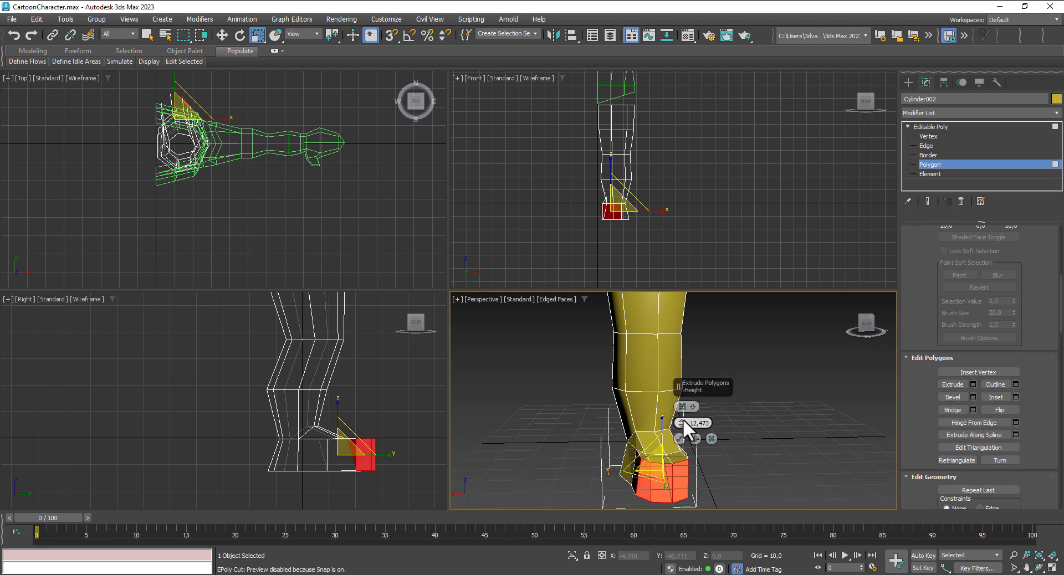
pyautogui.moveTo(683, 422); pyautogui.dragTo(684, 388)
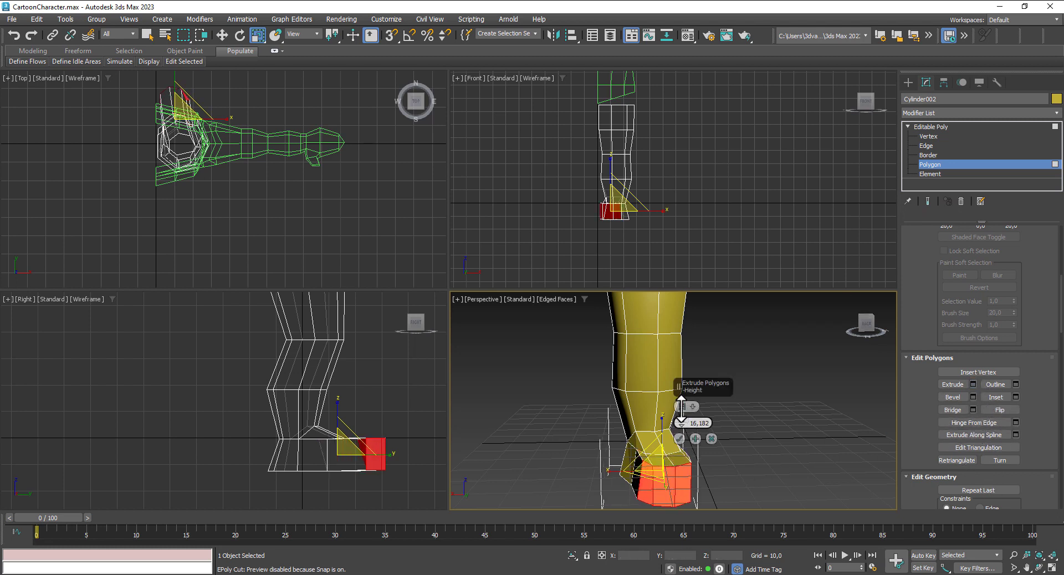
pyautogui.click(390, 458)
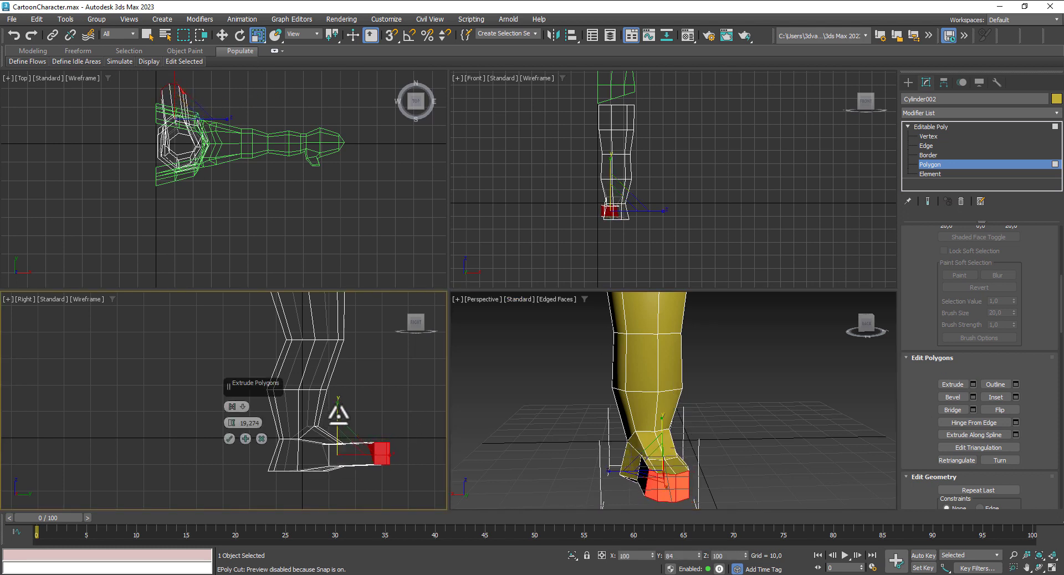
pyautogui.click(229, 439)
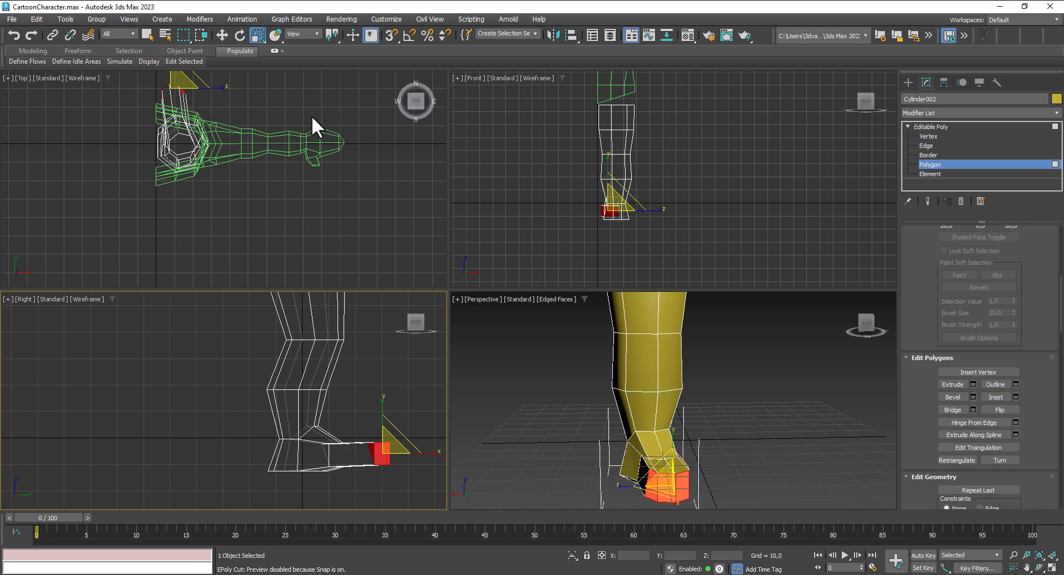
pyautogui.click(224, 36)
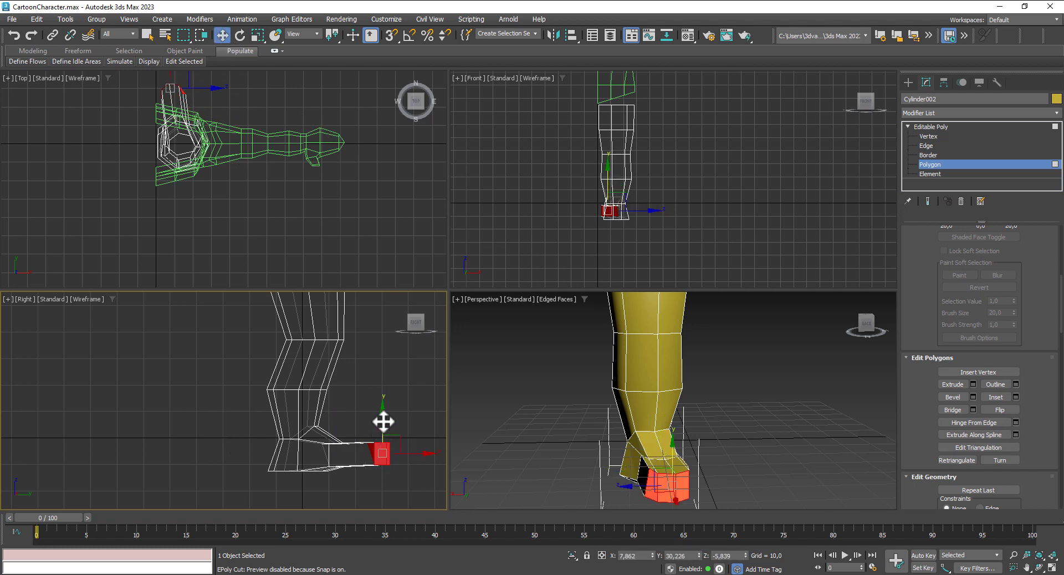
pyautogui.moveTo(384, 422); pyautogui.dragTo(382, 425)
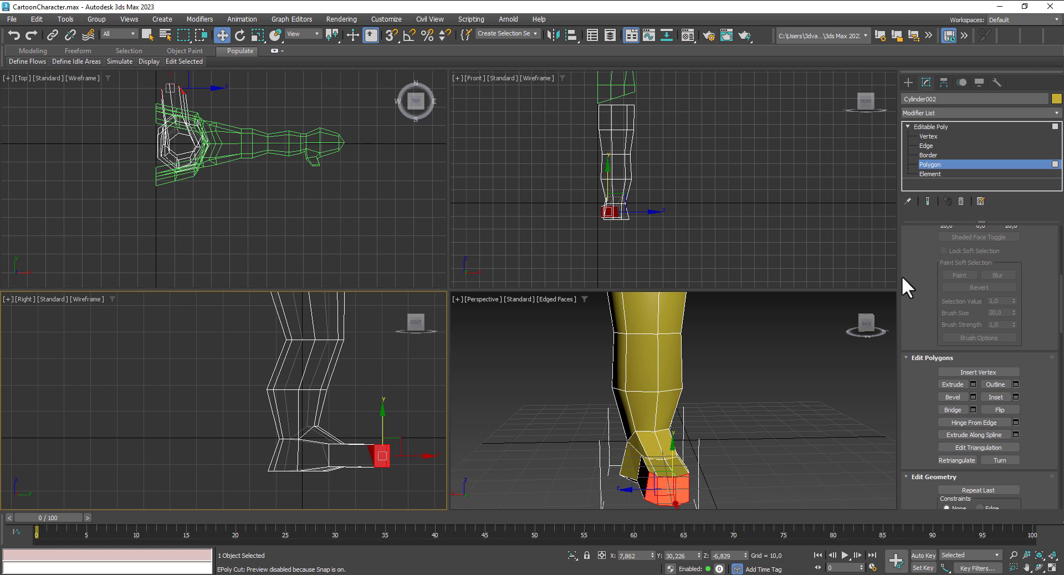
pyautogui.click(923, 136)
# Step: Lower the foot-tip vertices along the sole, then undo two edits and orbit to check the foot
pyautogui.scroll(2, 366, 453)
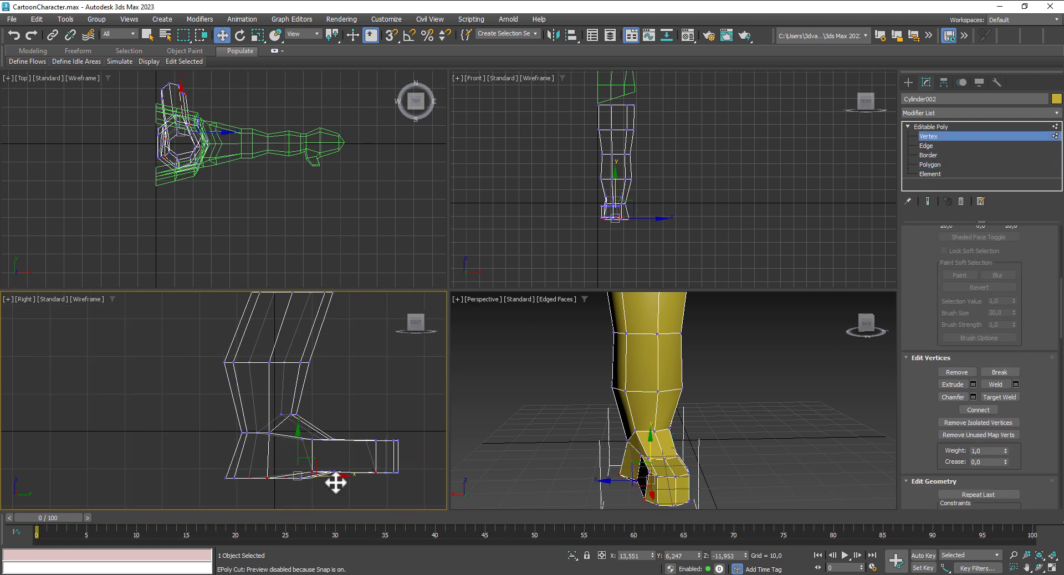
pyautogui.click(347, 504)
pyautogui.scroll(2, 325, 483)
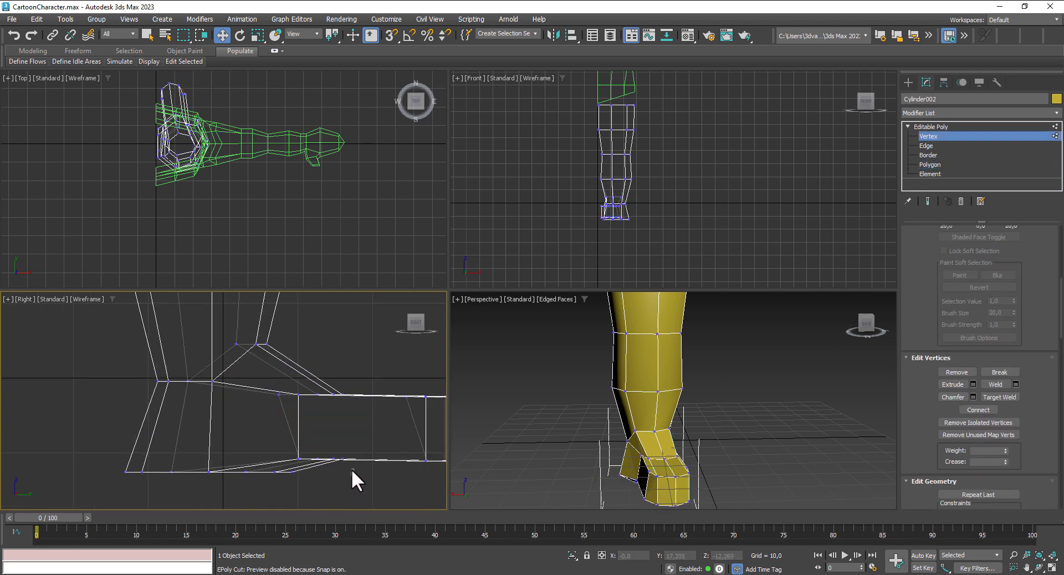
pyautogui.moveTo(351, 469)
pyautogui.mouseDown()
pyautogui.moveTo(321, 441)
pyautogui.moveTo(346, 439)
pyautogui.mouseUp()
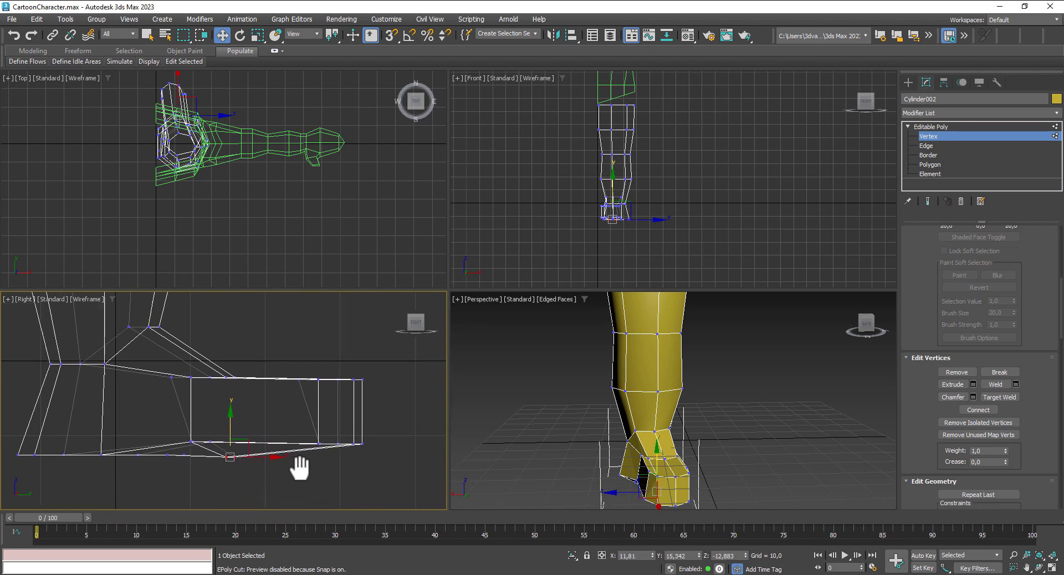
pyautogui.moveTo(387, 473); pyautogui.dragTo(276, 456, button='middle')
pyautogui.moveTo(338, 431); pyautogui.dragTo(358, 425)
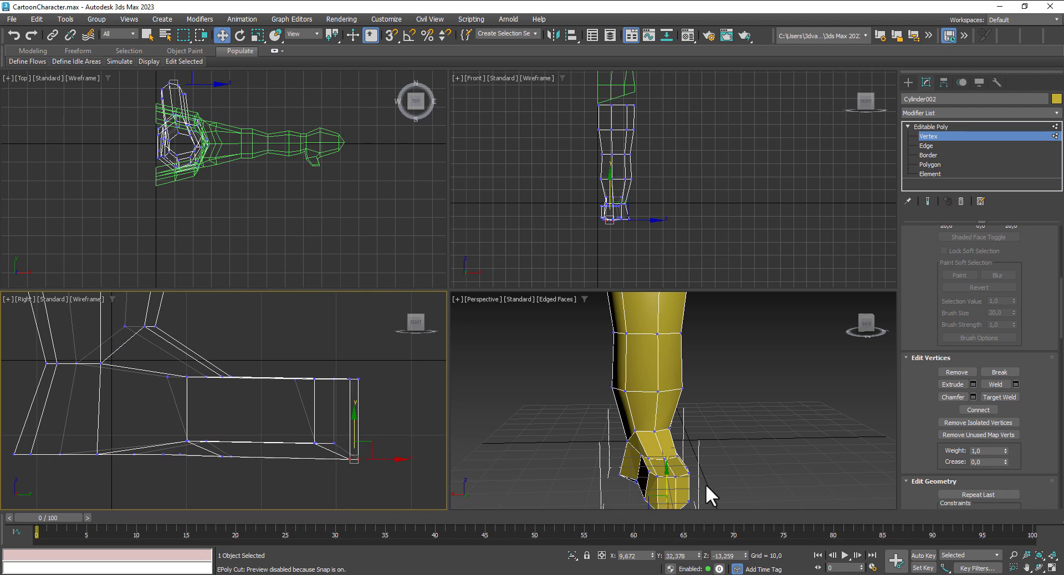
pyautogui.moveTo(706, 484)
pyautogui.keyDown('alt'); pyautogui.mouseDown(button='middle')
pyautogui.moveTo(716, 455)
pyautogui.moveTo(628, 410)
pyautogui.moveTo(714, 408)
pyautogui.moveTo(757, 423)
pyautogui.moveTo(779, 473)
pyautogui.moveTo(756, 499)
pyautogui.moveTo(664, 505)
pyautogui.moveTo(572, 452)
pyautogui.moveTo(573, 409)
pyautogui.moveTo(571, 437)
pyautogui.moveTo(630, 483)
pyautogui.moveTo(672, 405)
pyautogui.moveTo(794, 438)
pyautogui.mouseUp(button='middle'); pyautogui.keyUp('alt')
pyautogui.hotkey('ctrl', 'z')
pyautogui.hotkey('ctrl', 'z')
pyautogui.hotkey('ctrl', 'z')
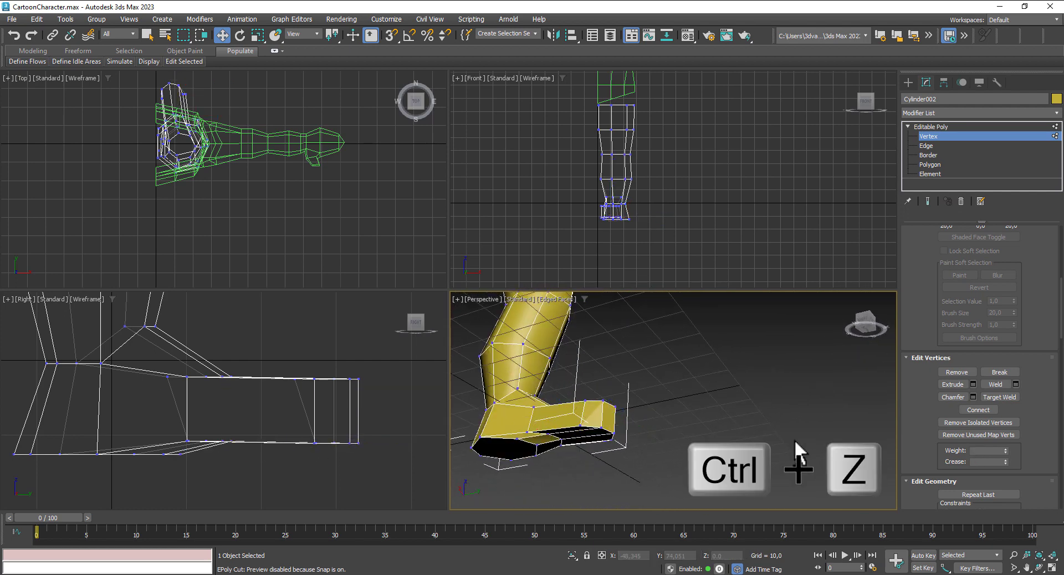
pyautogui.hotkey('ctrl', 'z')
pyautogui.hotkey('ctrl', 'z')
pyautogui.hotkey('ctrl', 'z')
pyautogui.hotkey('ctrl', 'z')
pyautogui.moveTo(665, 438)
pyautogui.keyDown('alt'); pyautogui.mouseDown(button='middle')
pyautogui.moveTo(712, 414)
pyautogui.moveTo(747, 431)
pyautogui.moveTo(657, 448)
pyautogui.moveTo(617, 522)
pyautogui.moveTo(528, 504)
pyautogui.mouseUp(button='middle'); pyautogui.keyUp('alt')
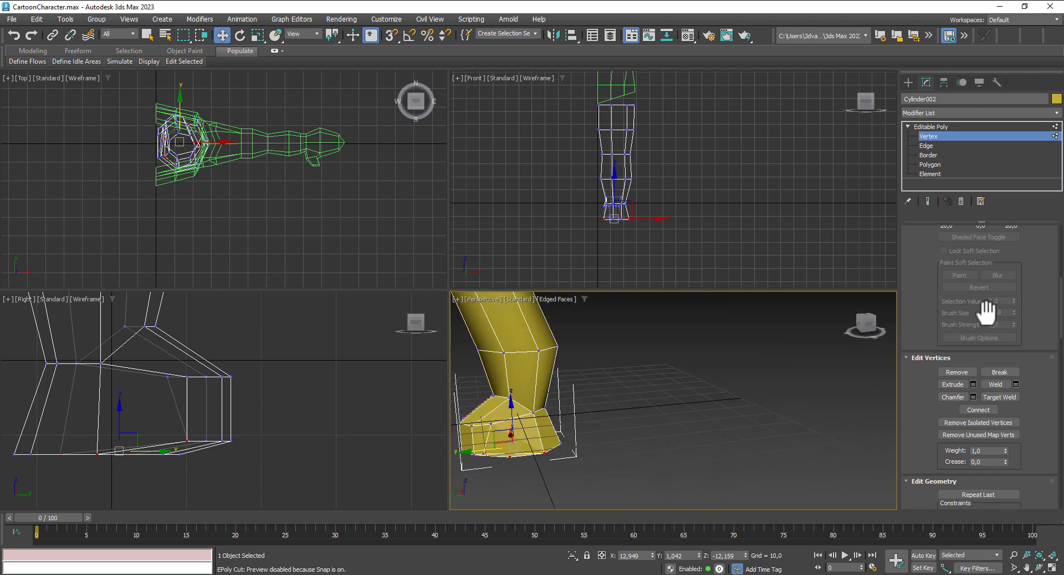
# Step: At Polygon level, push the foot's front face forward along X in the Right viewport
pyautogui.click(933, 166)
pyautogui.moveTo(753, 327)
pyautogui.keyDown('alt'); pyautogui.mouseDown(button='middle')
pyautogui.moveTo(738, 413)
pyautogui.moveTo(843, 396)
pyautogui.mouseUp(button='middle'); pyautogui.keyUp('alt')
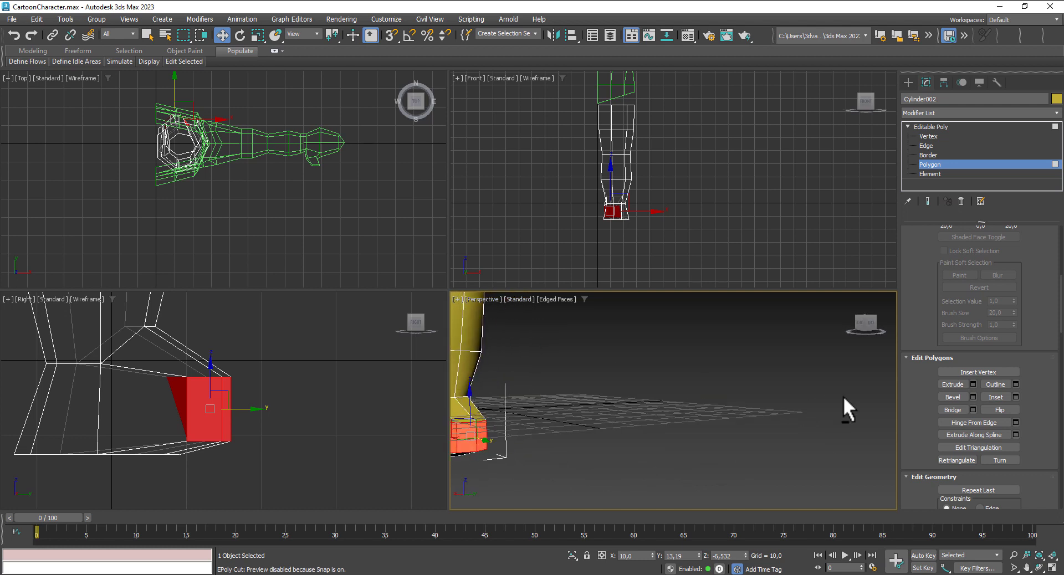
pyautogui.click(222, 424)
pyautogui.moveTo(240, 410); pyautogui.dragTo(325, 420)
pyautogui.moveTo(652, 458)
pyautogui.mouseDown(button='middle')
pyautogui.moveTo(724, 451)
pyautogui.moveTo(718, 470)
pyautogui.moveTo(673, 447)
pyautogui.mouseUp(button='middle')
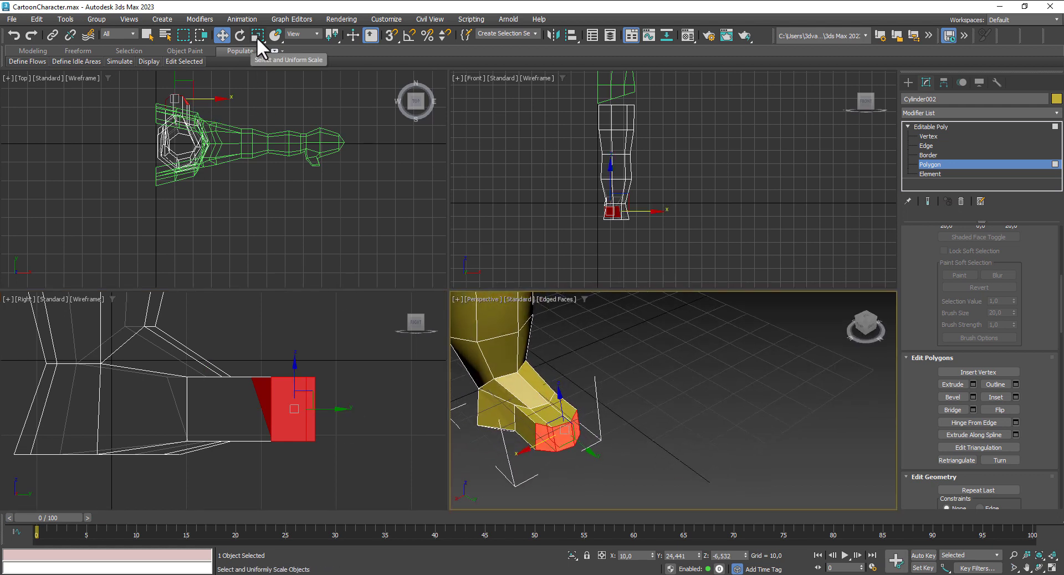
pyautogui.hotkey('alt', 'c')
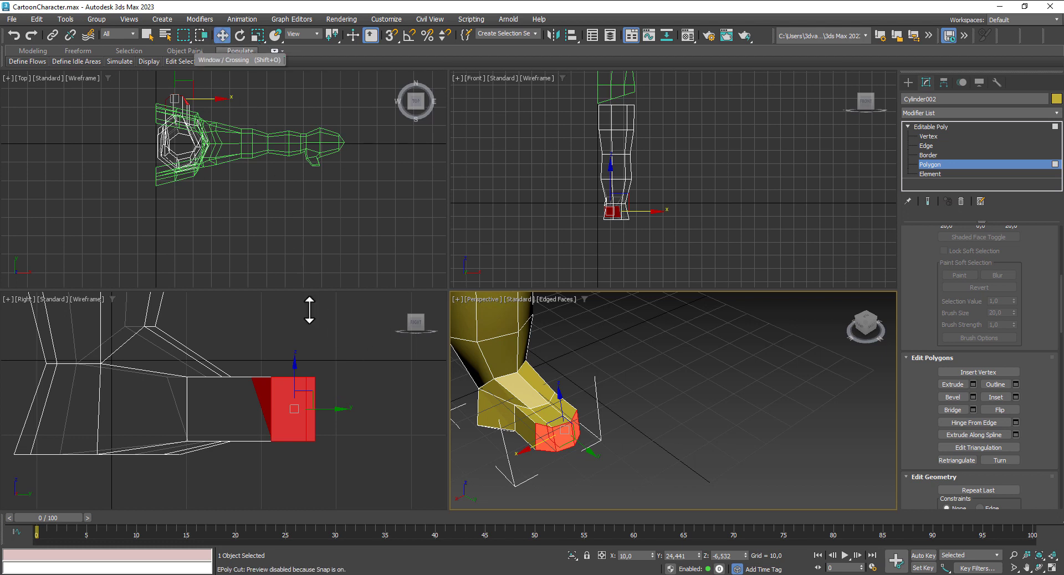
# Step: Shrink the toe face vertically with Select and Uniform Scale
pyautogui.click(287, 373)
pyautogui.moveTo(295, 380); pyautogui.dragTo(301, 386)
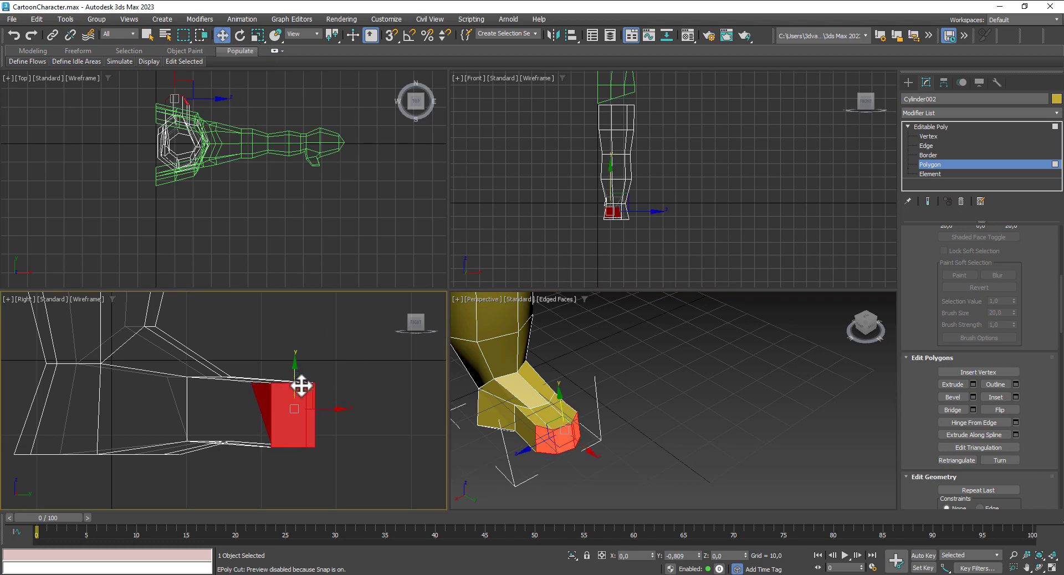
pyautogui.rightClick(840, 277)
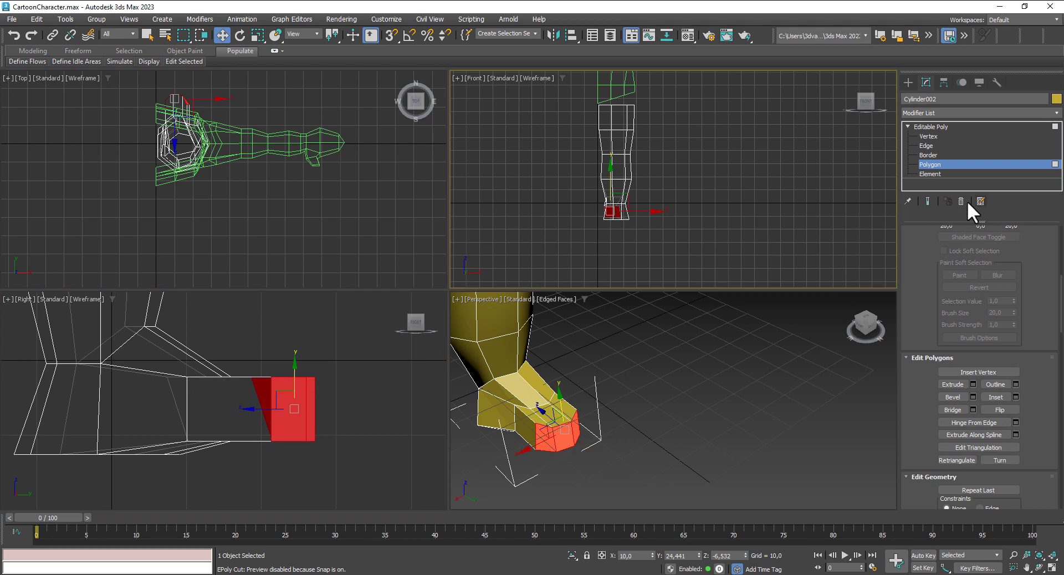
pyautogui.click(257, 37)
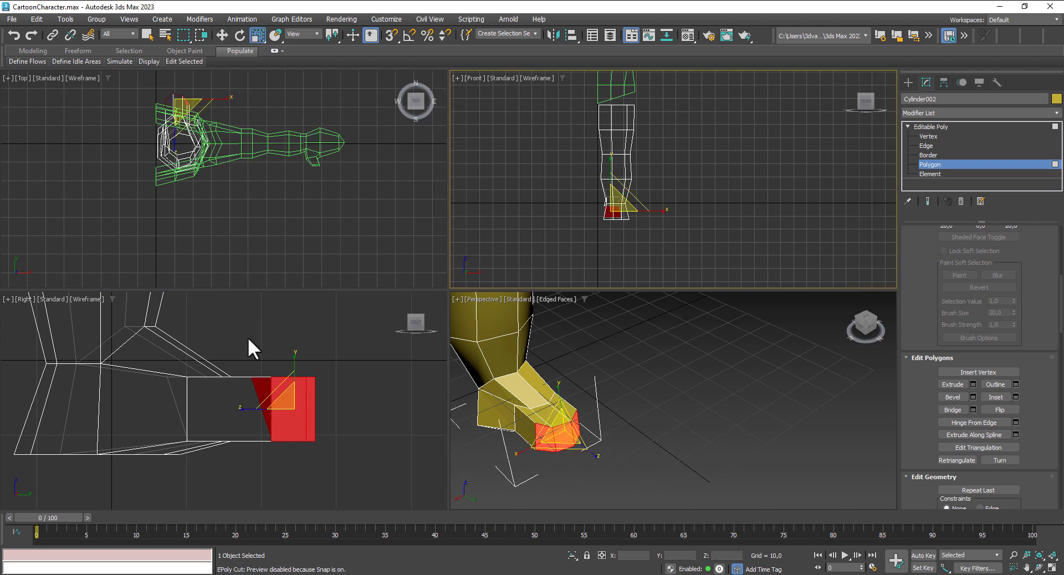
pyautogui.click(292, 396)
pyautogui.moveTo(285, 376); pyautogui.dragTo(294, 380)
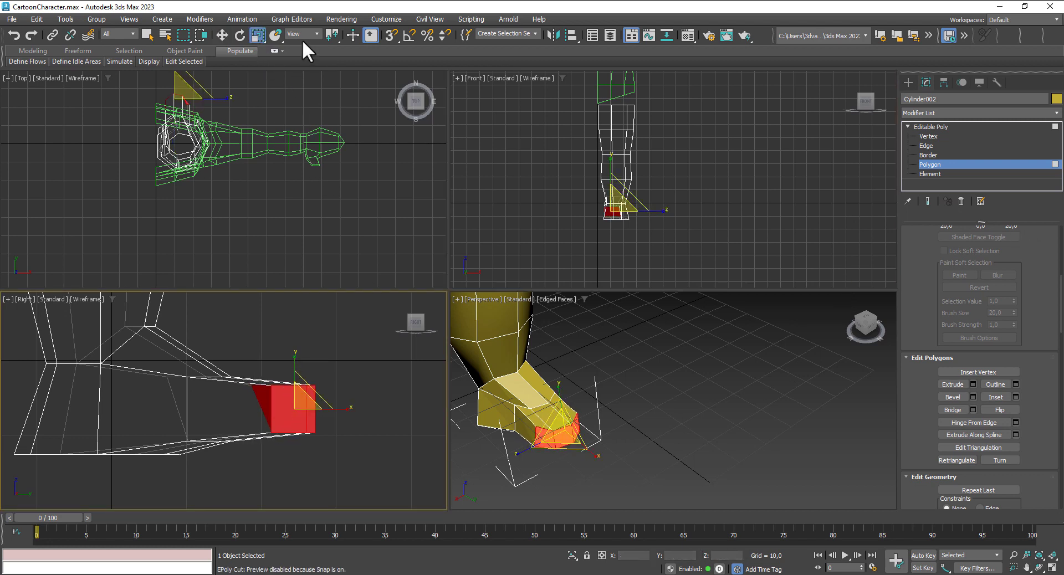
pyautogui.scroll(2, 215, 158)
pyautogui.scroll(2, 219, 148)
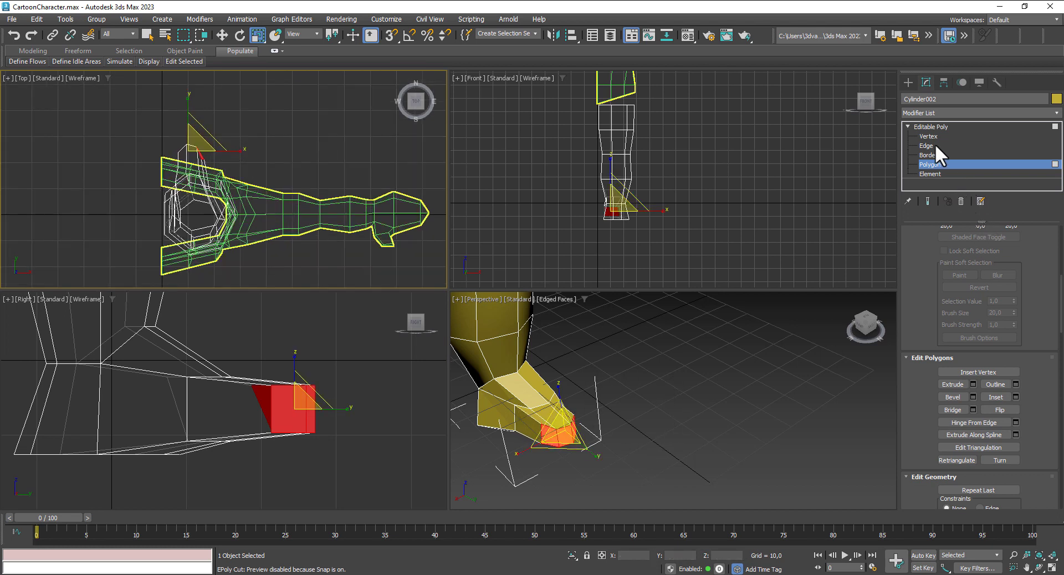
# Step: At Vertex level, select the bottom tip vertices of the foot and lower them
pyautogui.press('1')
pyautogui.moveTo(696, 409)
pyautogui.keyDown('alt'); pyautogui.mouseDown(button='middle')
pyautogui.moveTo(731, 379)
pyautogui.moveTo(789, 371)
pyautogui.moveTo(763, 405)
pyautogui.mouseUp(button='middle'); pyautogui.keyUp('alt')
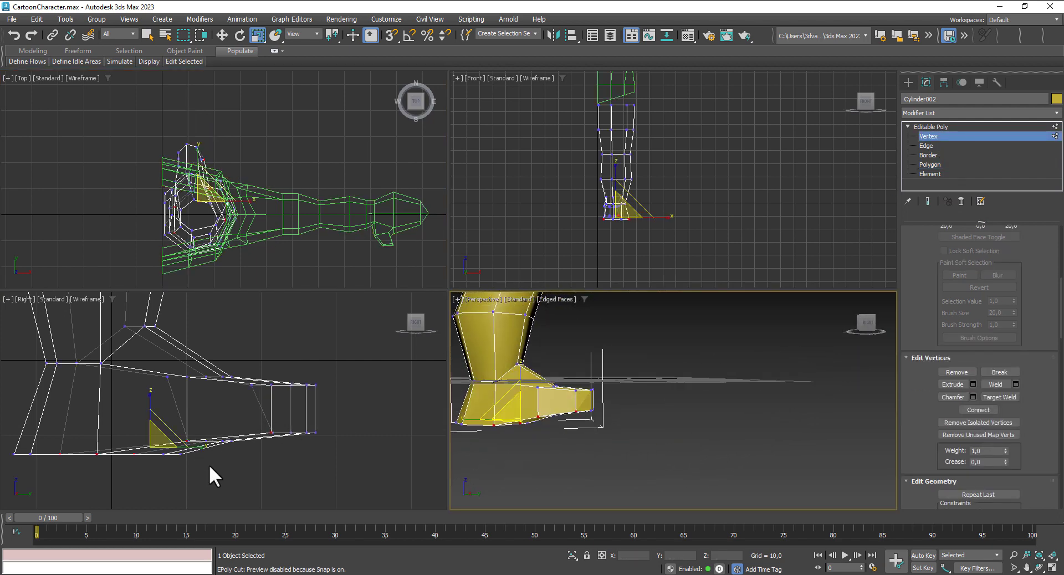
pyautogui.click(231, 470)
pyautogui.moveTo(244, 454)
pyautogui.mouseDown()
pyautogui.moveTo(215, 425)
pyautogui.moveTo(225, 419)
pyautogui.mouseUp()
pyautogui.click(225, 39)
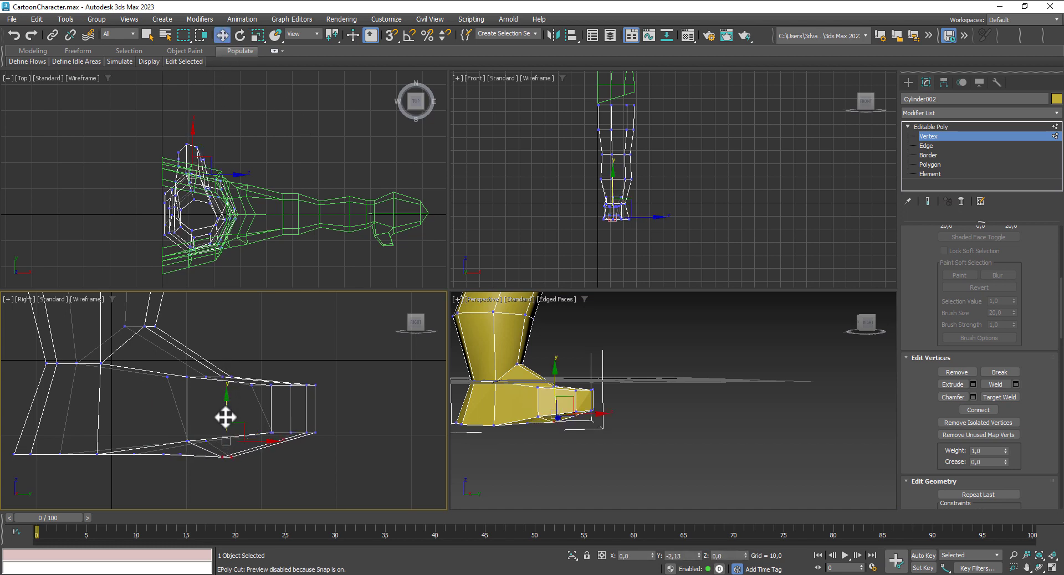
pyautogui.click(342, 455)
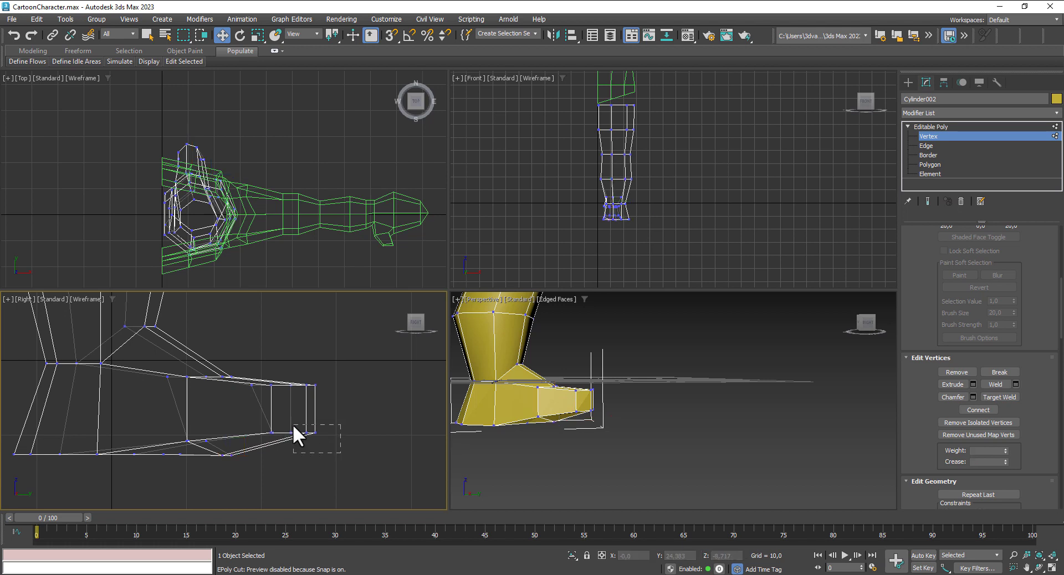
pyautogui.moveTo(293, 424); pyautogui.dragTo(305, 424)
# Step: Lower the foot's top-front vertex so the top slopes toward the toe
pyautogui.moveTo(586, 444)
pyautogui.keyDown('alt'); pyautogui.mouseDown(button='middle')
pyautogui.moveTo(576, 415)
pyautogui.moveTo(454, 416)
pyautogui.moveTo(434, 380)
pyautogui.moveTo(410, 422)
pyautogui.mouseUp(button='middle'); pyautogui.keyUp('alt')
pyautogui.scroll(3, 618, 417)
pyautogui.moveTo(619, 422)
pyautogui.keyDown('alt'); pyautogui.mouseDown(button='middle')
pyautogui.moveTo(612, 455)
pyautogui.moveTo(601, 436)
pyautogui.mouseUp(button='middle'); pyautogui.keyUp('alt')
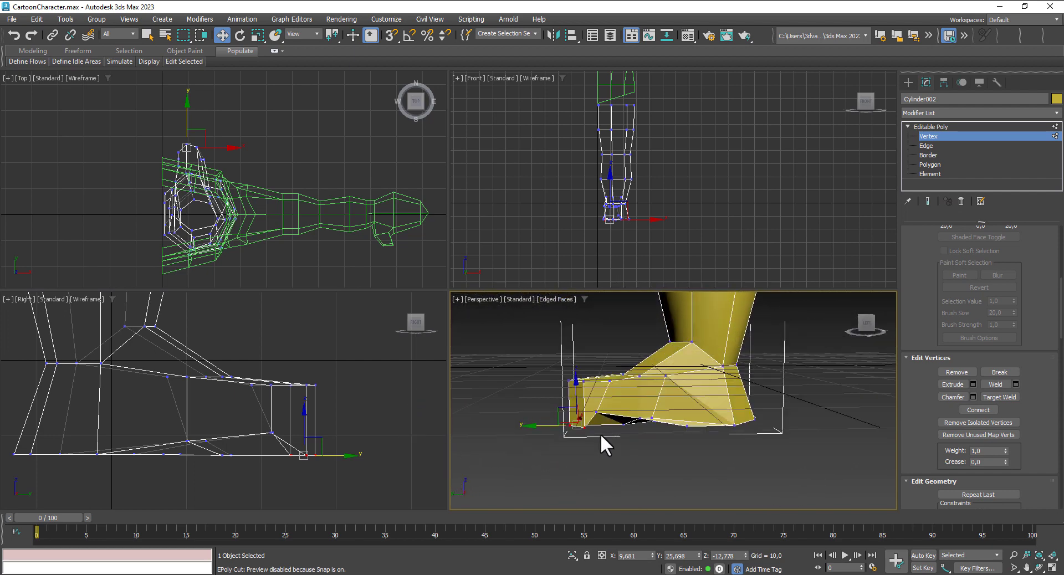
pyautogui.click(596, 408)
pyautogui.moveTo(595, 382)
pyautogui.mouseDown()
pyautogui.moveTo(603, 399)
pyautogui.moveTo(651, 415)
pyautogui.moveTo(638, 403)
pyautogui.mouseUp()
# Step: Drag two bottom foot vertices down onto the sole line in the Right viewport
pyautogui.click(641, 416)
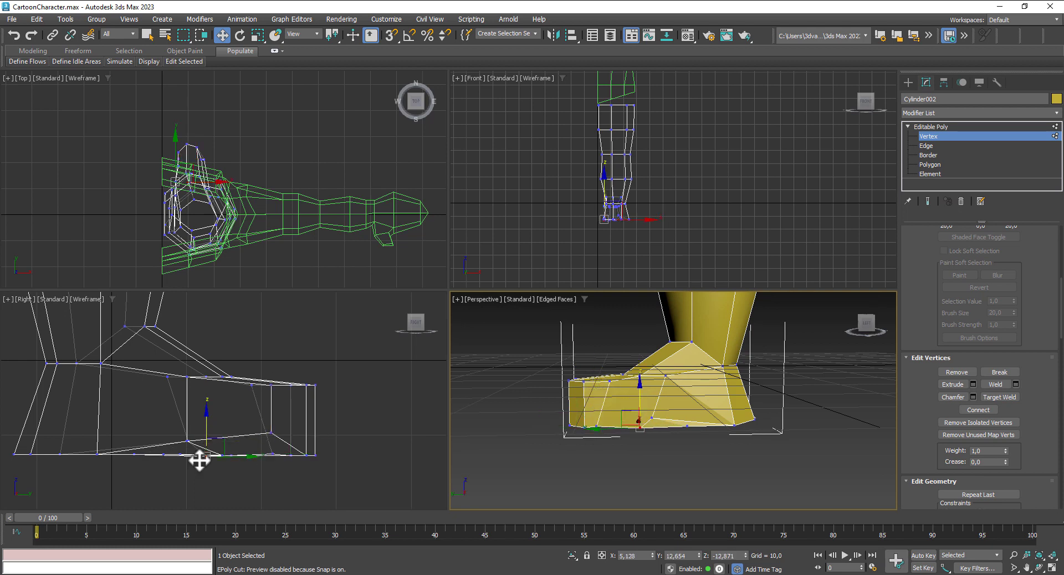
pyautogui.rightClick(159, 434)
pyautogui.click(188, 442)
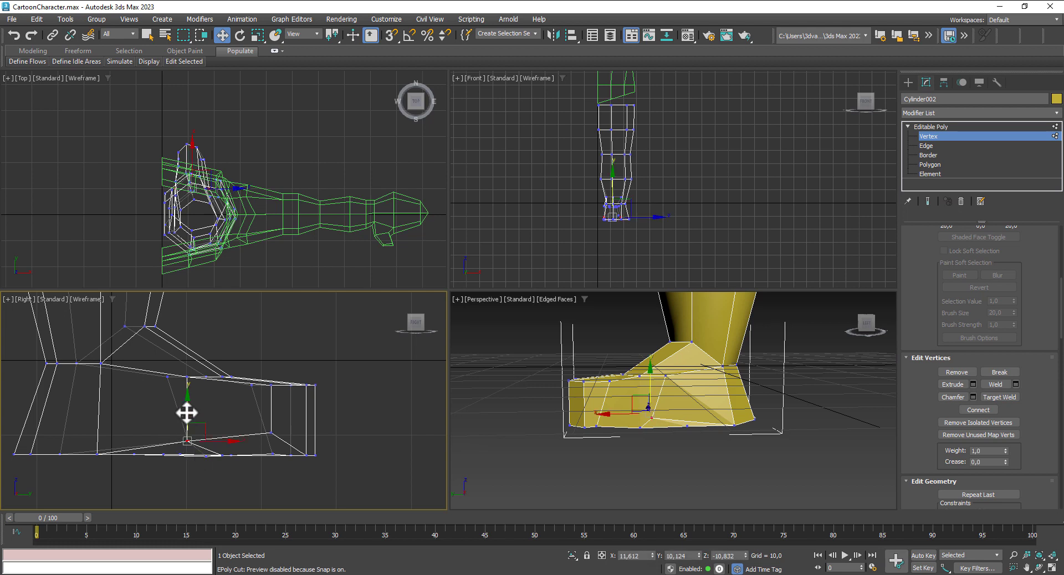
pyautogui.moveTo(186, 413); pyautogui.dragTo(186, 425)
pyautogui.click(272, 451)
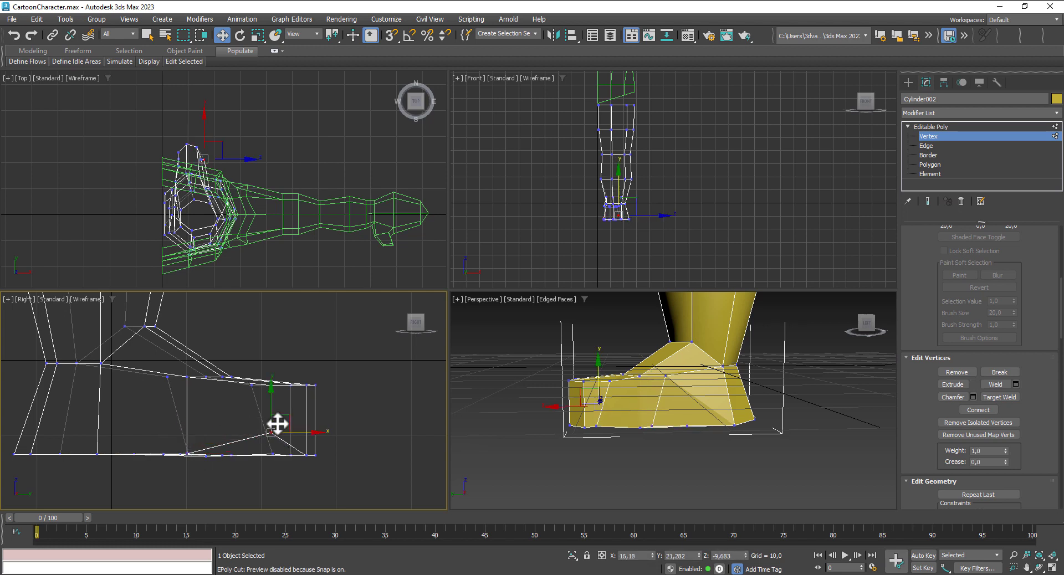
pyautogui.moveTo(278, 429); pyautogui.dragTo(278, 452)
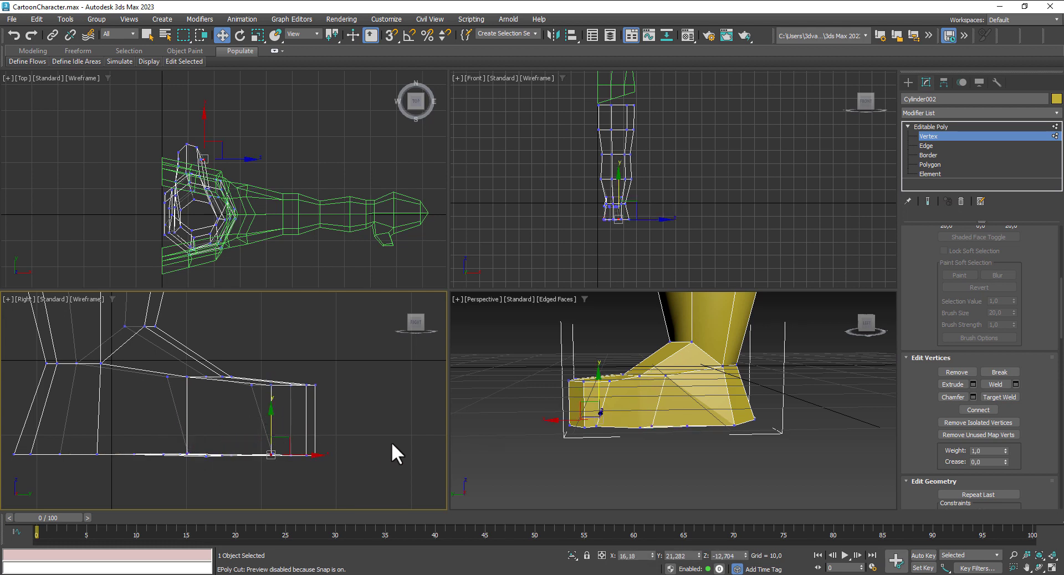
# Step: Nudge a side vertex forward along the foot and inspect the flat-soled shape
pyautogui.moveTo(694, 463)
pyautogui.keyDown('alt'); pyautogui.mouseDown(button='middle')
pyautogui.moveTo(509, 430)
pyautogui.moveTo(490, 516)
pyautogui.moveTo(435, 540)
pyautogui.moveTo(485, 461)
pyautogui.mouseUp(button='middle'); pyautogui.keyUp('alt')
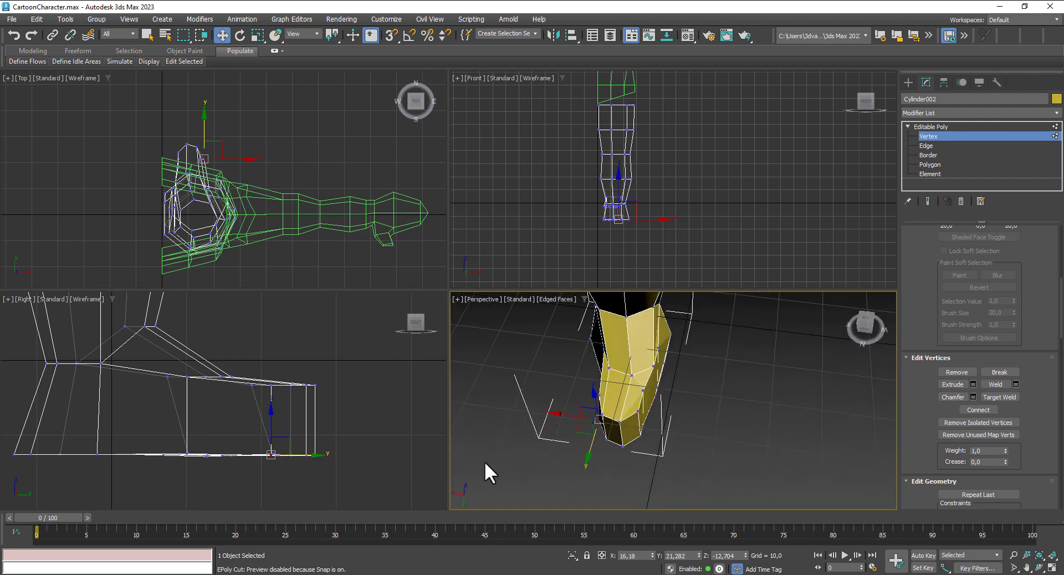
pyautogui.moveTo(693, 402)
pyautogui.keyDown('alt'); pyautogui.mouseDown(button='middle')
pyautogui.moveTo(723, 404)
pyautogui.moveTo(707, 389)
pyautogui.moveTo(693, 398)
pyautogui.moveTo(798, 366)
pyautogui.moveTo(739, 363)
pyautogui.mouseUp(button='middle'); pyautogui.keyUp('alt')
pyautogui.click(682, 346)
pyautogui.click(646, 389)
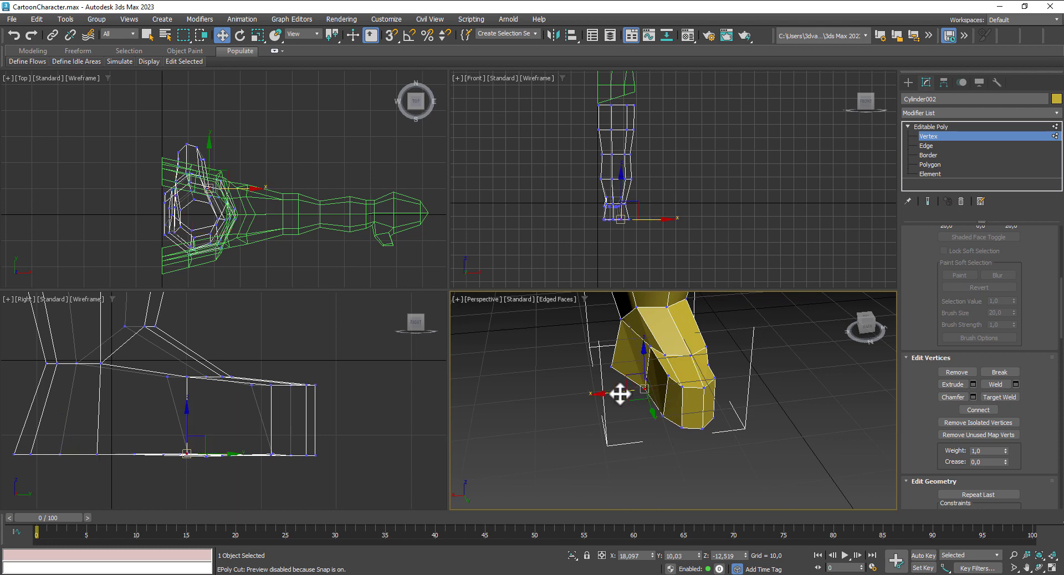
pyautogui.moveTo(619, 394); pyautogui.dragTo(641, 394)
pyautogui.scroll(-3, 638, 405)
pyautogui.scroll(-2, 613, 426)
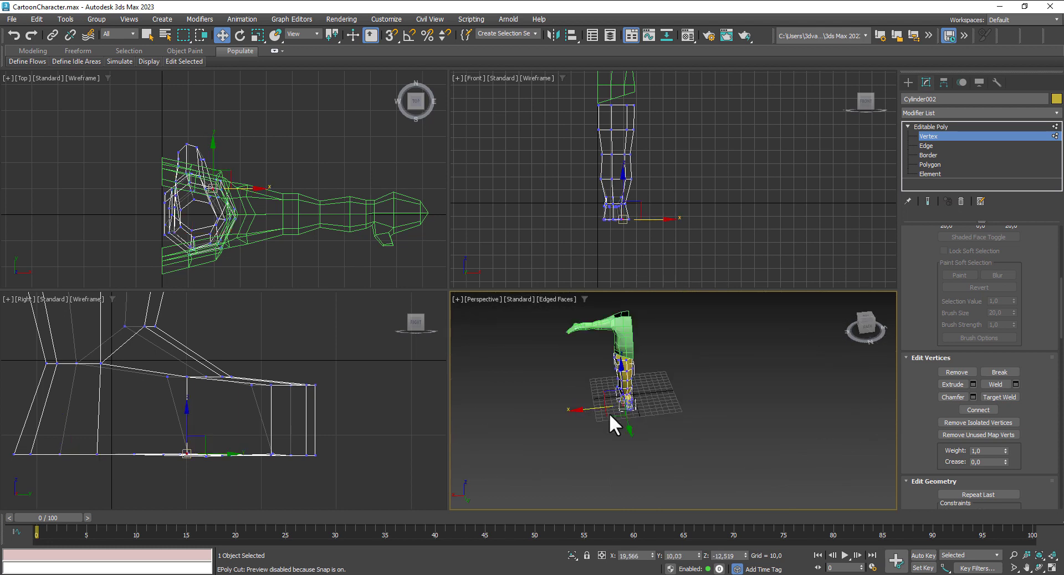
pyautogui.scroll(3, 614, 416)
pyautogui.scroll(3, 626, 397)
pyautogui.moveTo(626, 397)
pyautogui.keyDown('alt'); pyautogui.mouseDown(button='middle')
pyautogui.moveTo(616, 392)
pyautogui.moveTo(667, 395)
pyautogui.moveTo(641, 399)
pyautogui.moveTo(646, 386)
pyautogui.moveTo(577, 399)
pyautogui.moveTo(622, 409)
pyautogui.moveTo(641, 440)
pyautogui.moveTo(658, 430)
pyautogui.mouseUp(button='middle'); pyautogui.keyUp('alt')
pyautogui.scroll(-3, 668, 394)
pyautogui.scroll(-3, 689, 398)
pyautogui.scroll(3, 646, 387)
pyautogui.scroll(3, 623, 409)
pyautogui.scroll(3, 677, 381)
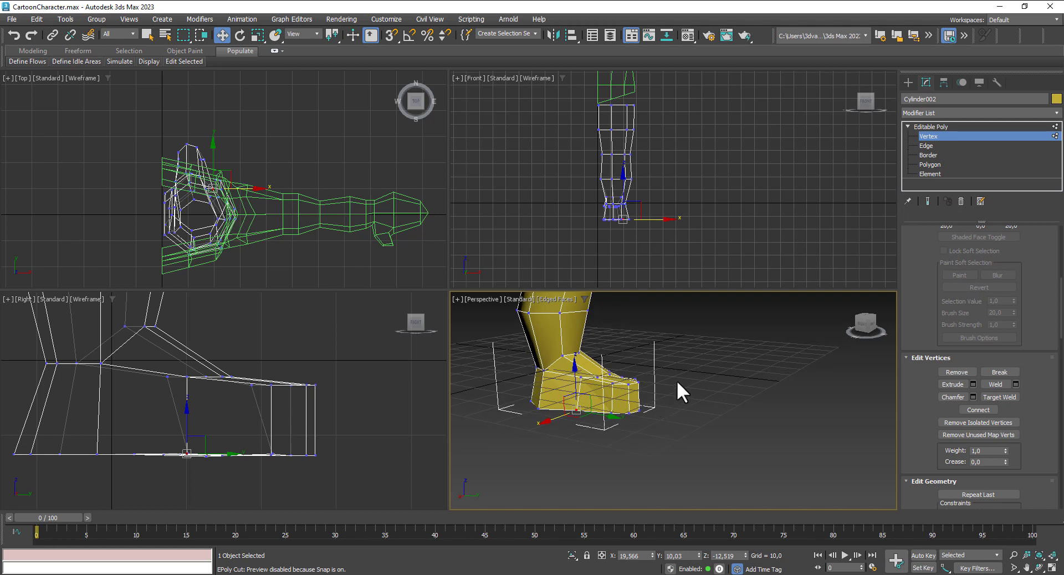
# Step: Lower the toe's top vertices, raise a top-edge vertex, and drop the sole vertices slightly
pyautogui.moveTo(322, 395)
pyautogui.mouseDown()
pyautogui.moveTo(271, 361)
pyautogui.moveTo(299, 379)
pyautogui.moveTo(302, 366)
pyautogui.moveTo(302, 381)
pyautogui.mouseUp()
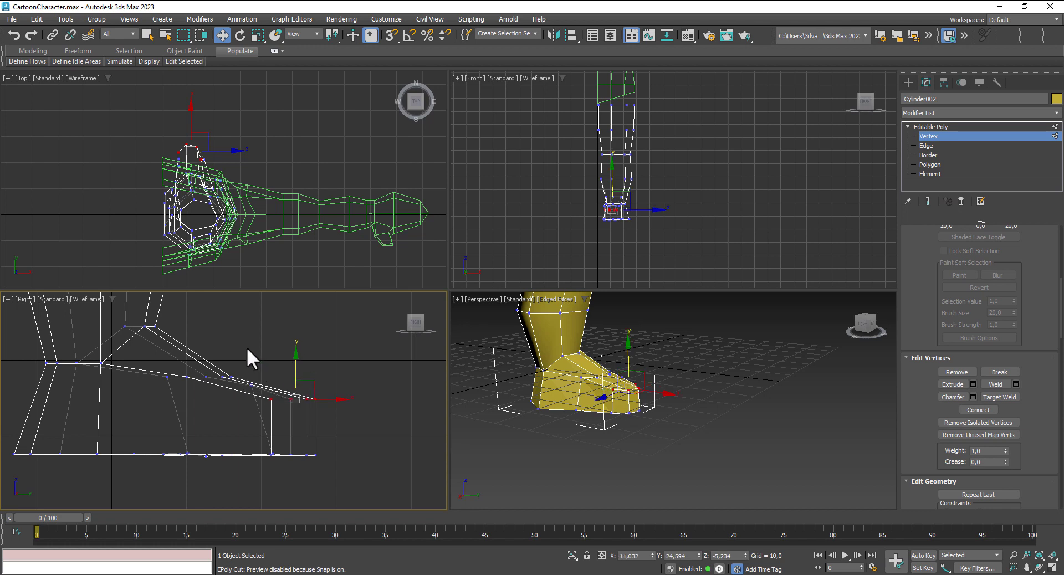
pyautogui.click(195, 338)
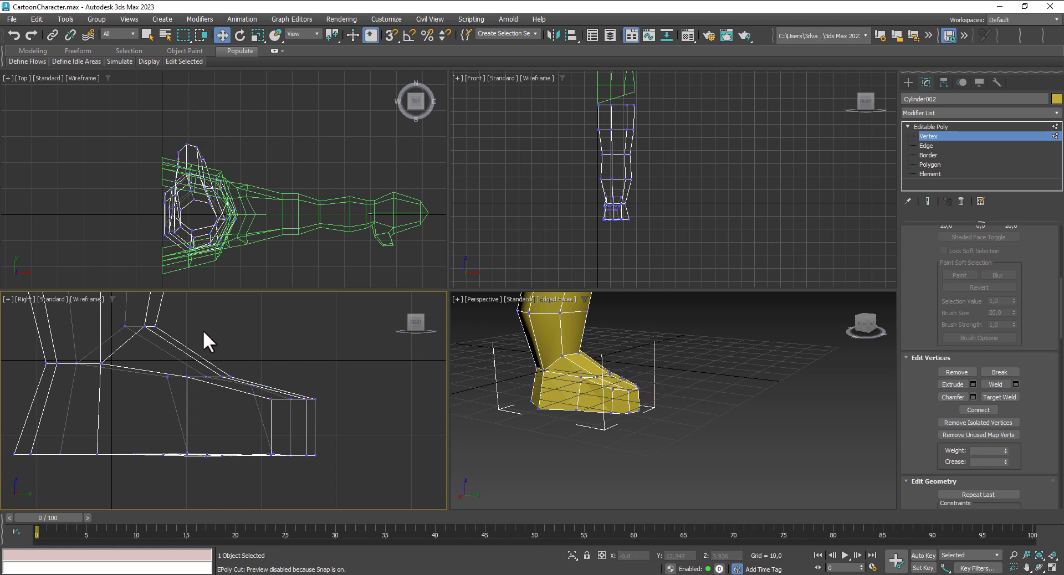
pyautogui.moveTo(251, 402); pyautogui.dragTo(250, 402)
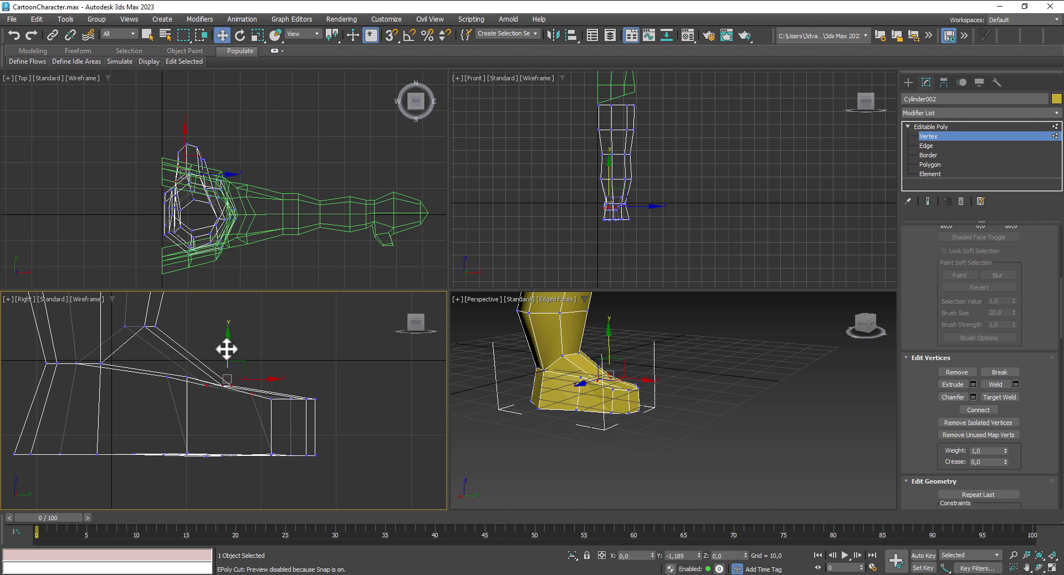
pyautogui.moveTo(227, 344); pyautogui.dragTo(227, 343)
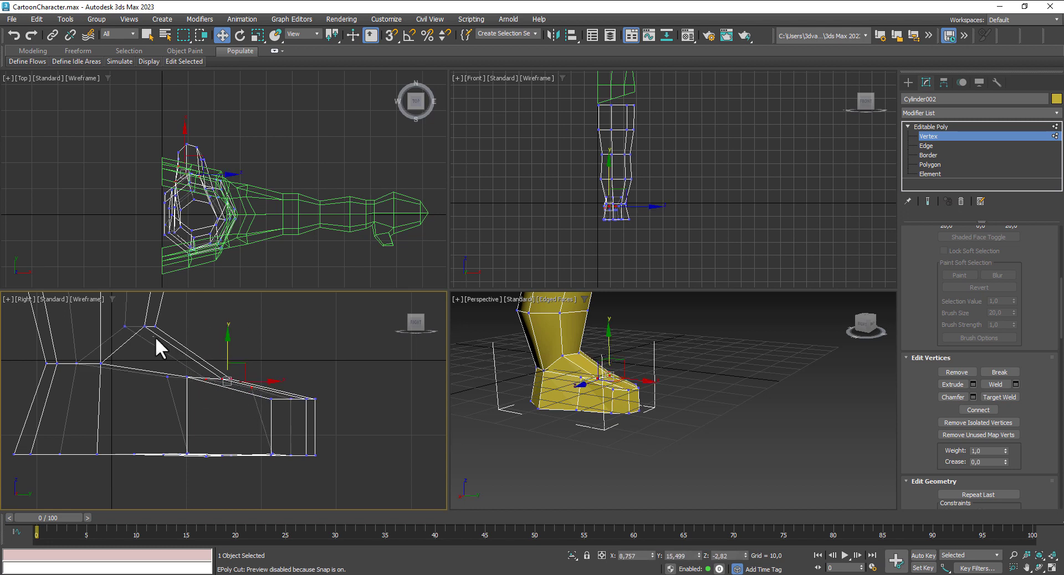
pyautogui.moveTo(155, 337); pyautogui.dragTo(252, 396)
pyautogui.moveTo(211, 340); pyautogui.dragTo(216, 349)
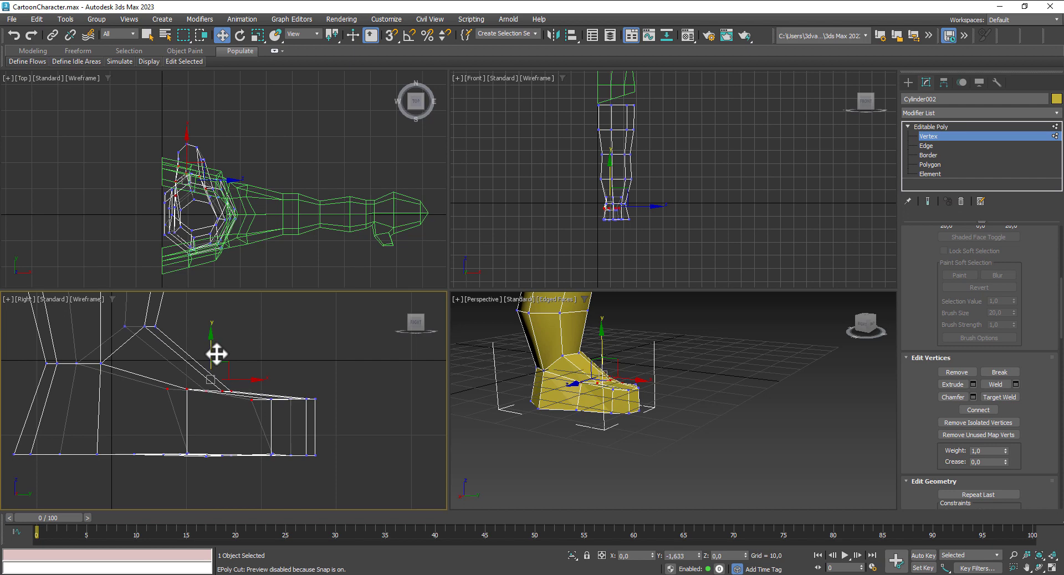
# Step: Select the foot-tip vertices in the Front viewport and move the bottom ones outward along X
pyautogui.moveTo(672, 449)
pyautogui.keyDown('alt'); pyautogui.mouseDown(button='middle')
pyautogui.moveTo(544, 448)
pyautogui.moveTo(527, 426)
pyautogui.moveTo(494, 423)
pyautogui.moveTo(564, 445)
pyautogui.moveTo(706, 421)
pyautogui.moveTo(753, 430)
pyautogui.moveTo(608, 430)
pyautogui.moveTo(594, 454)
pyautogui.moveTo(611, 459)
pyautogui.moveTo(657, 441)
pyautogui.moveTo(646, 457)
pyautogui.mouseUp(button='middle'); pyautogui.keyUp('alt')
pyautogui.click(659, 452)
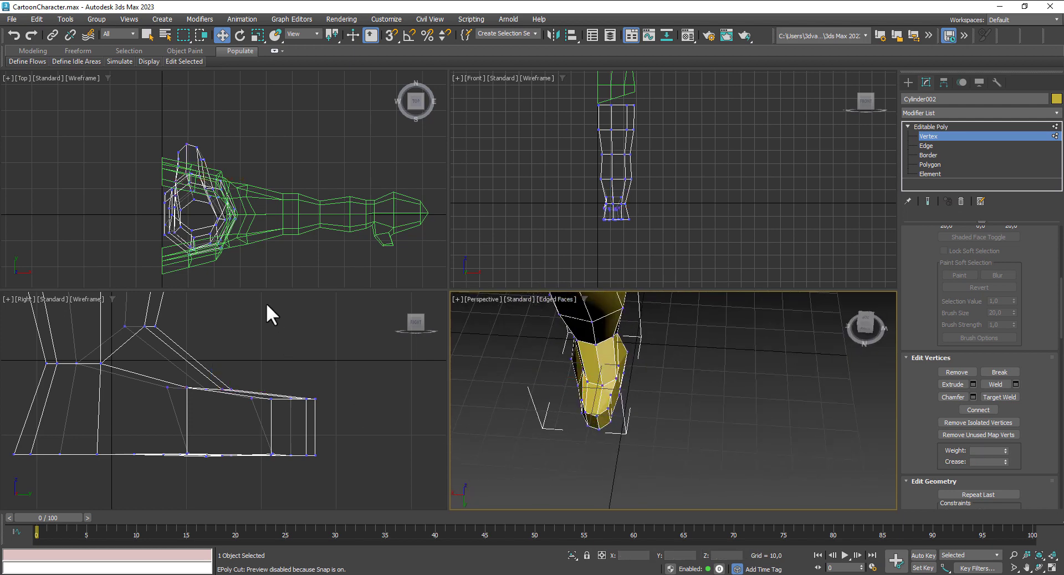
pyautogui.moveTo(149, 118); pyautogui.dragTo(217, 154)
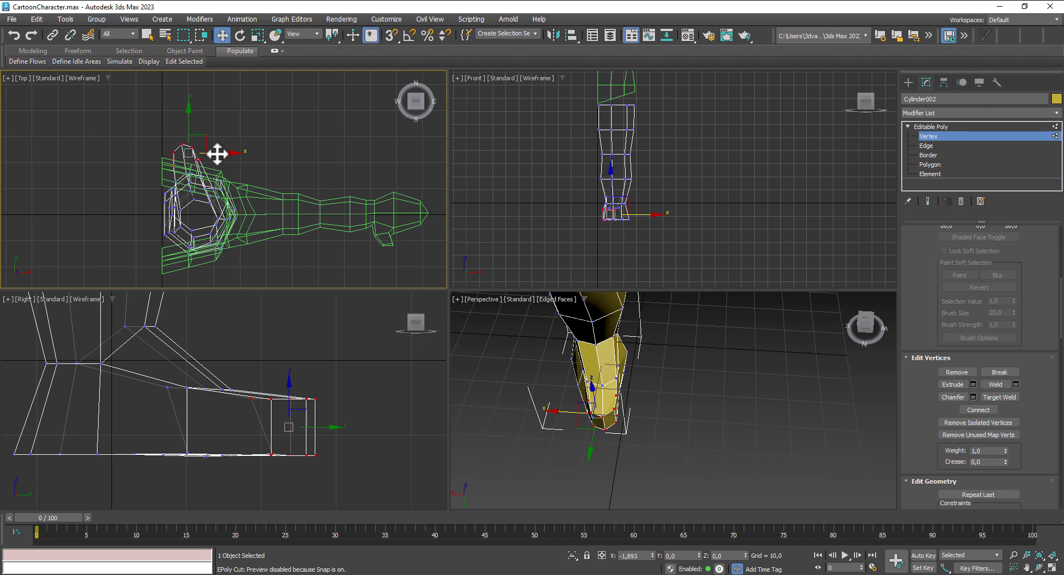
pyautogui.moveTo(672, 387)
pyautogui.keyDown('alt'); pyautogui.mouseDown(button='middle')
pyautogui.moveTo(757, 337)
pyautogui.moveTo(671, 354)
pyautogui.moveTo(642, 406)
pyautogui.mouseUp(button='middle'); pyautogui.keyUp('alt')
pyautogui.scroll(-4, 671, 351)
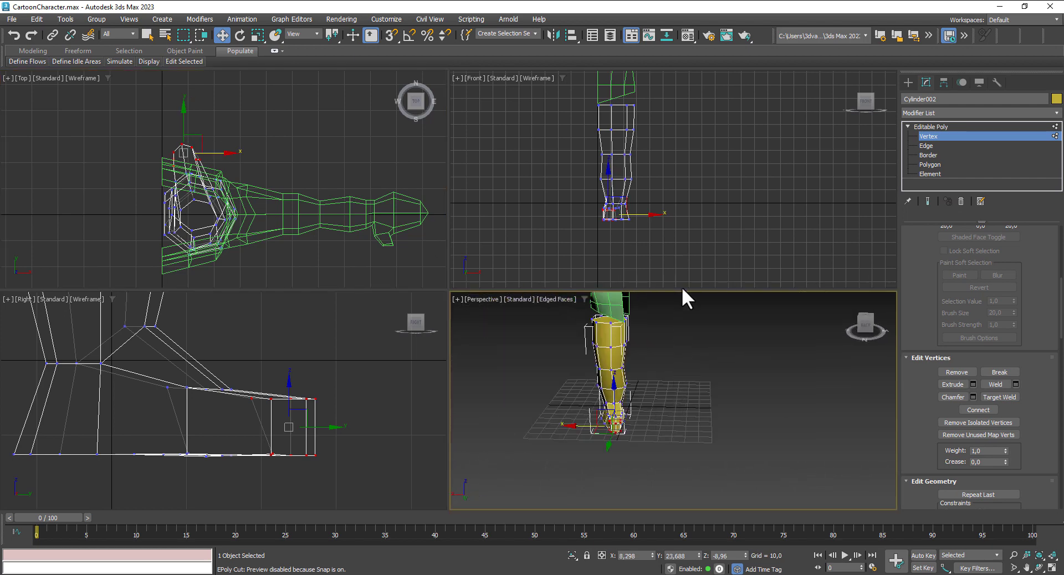
pyautogui.scroll(2, 632, 211)
pyautogui.scroll(2, 634, 212)
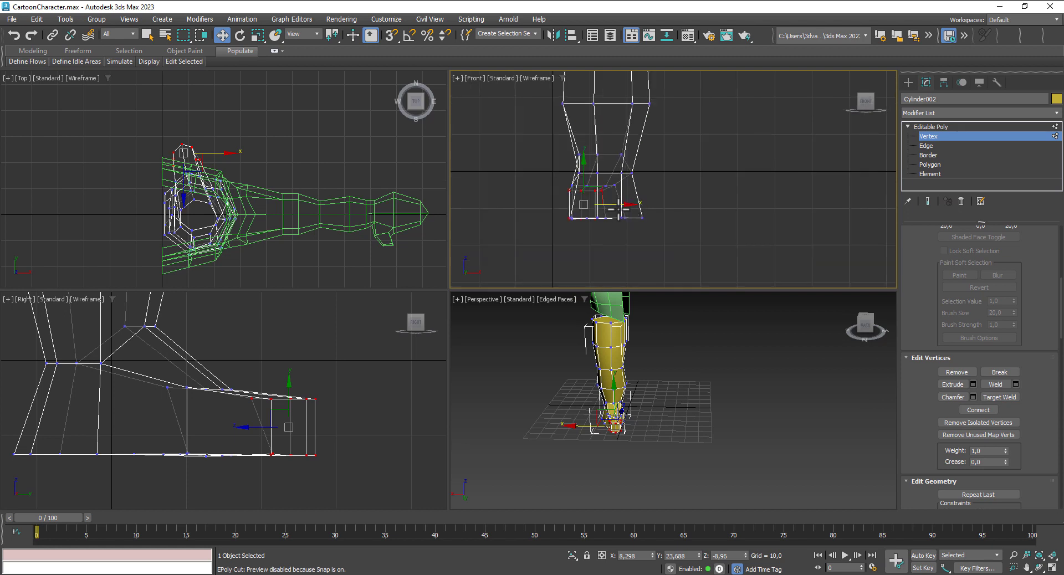
pyautogui.moveTo(618, 206); pyautogui.dragTo(633, 206)
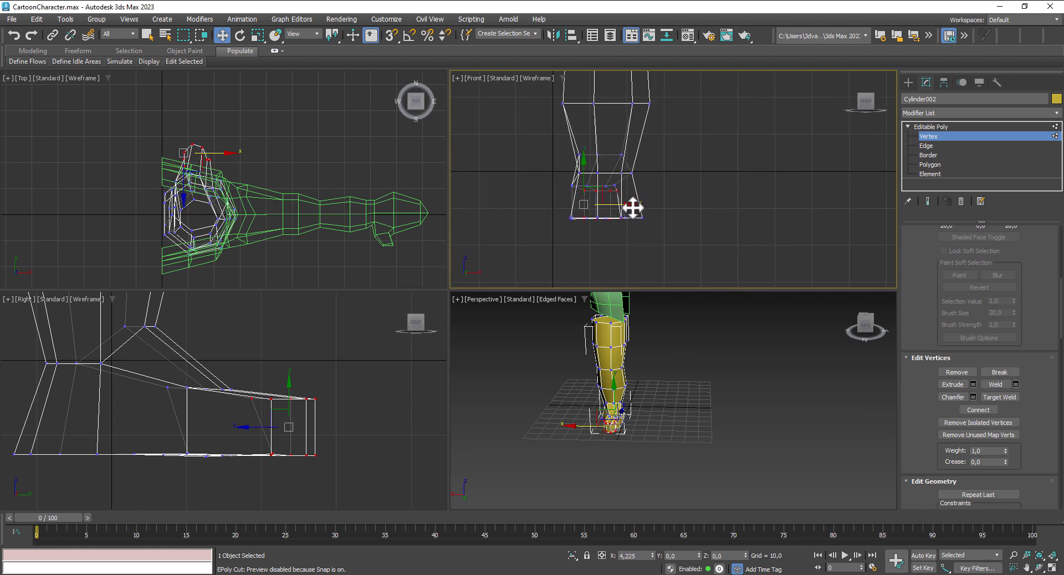
pyautogui.moveTo(662, 374)
pyautogui.keyDown('alt'); pyautogui.mouseDown(button='middle')
pyautogui.moveTo(682, 369)
pyautogui.moveTo(664, 403)
pyautogui.moveTo(777, 383)
pyautogui.moveTo(681, 396)
pyautogui.mouseUp(button='middle'); pyautogui.keyUp('alt')
pyautogui.scroll(3, 619, 409)
pyautogui.keyDown('alt'); pyautogui.moveTo(621, 411); pyautogui.dragTo(590, 437, button='middle'); pyautogui.keyUp('alt')
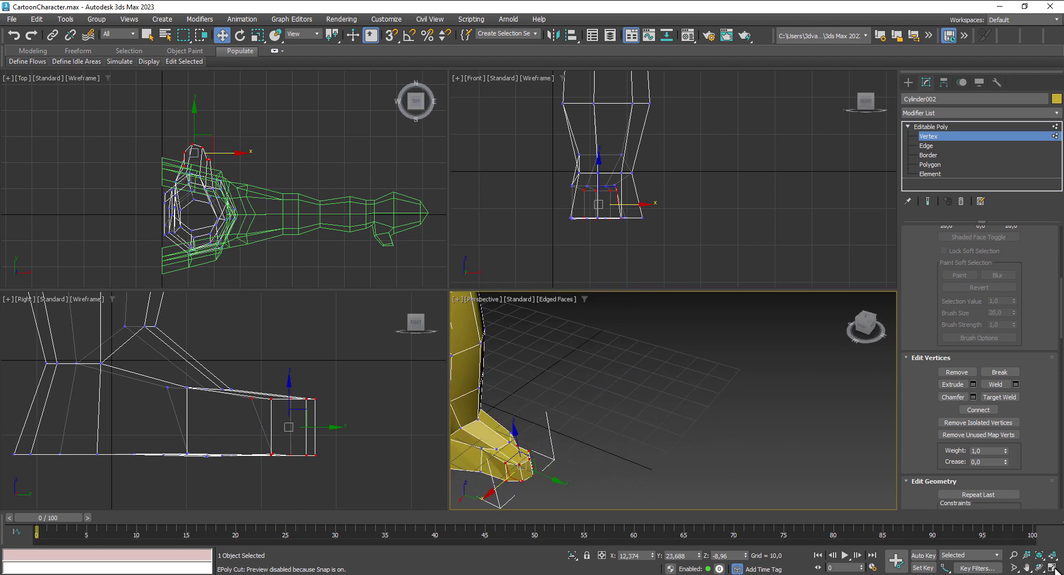
# Step: Maximize the Perspective viewport and shift several top foot vertices along X
pyautogui.click(1051, 567)
pyautogui.moveTo(703, 406)
pyautogui.mouseDown(button='middle')
pyautogui.moveTo(862, 313)
pyautogui.moveTo(594, 315)
pyautogui.moveTo(487, 349)
pyautogui.moveTo(498, 323)
pyautogui.moveTo(563, 339)
pyautogui.moveTo(593, 330)
pyautogui.moveTo(573, 311)
pyautogui.mouseUp(button='middle')
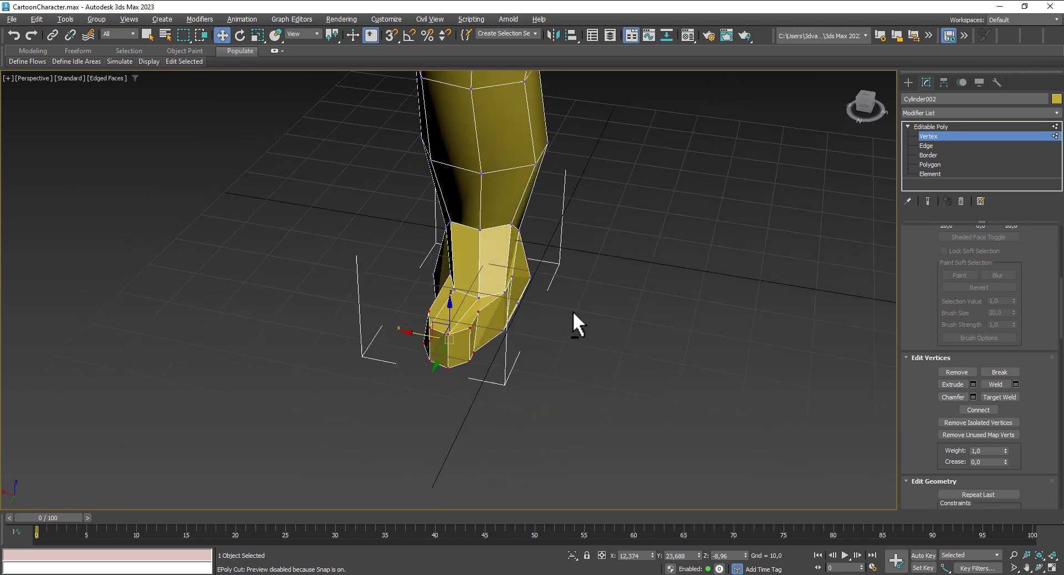
pyautogui.click(533, 355)
pyautogui.click(476, 353)
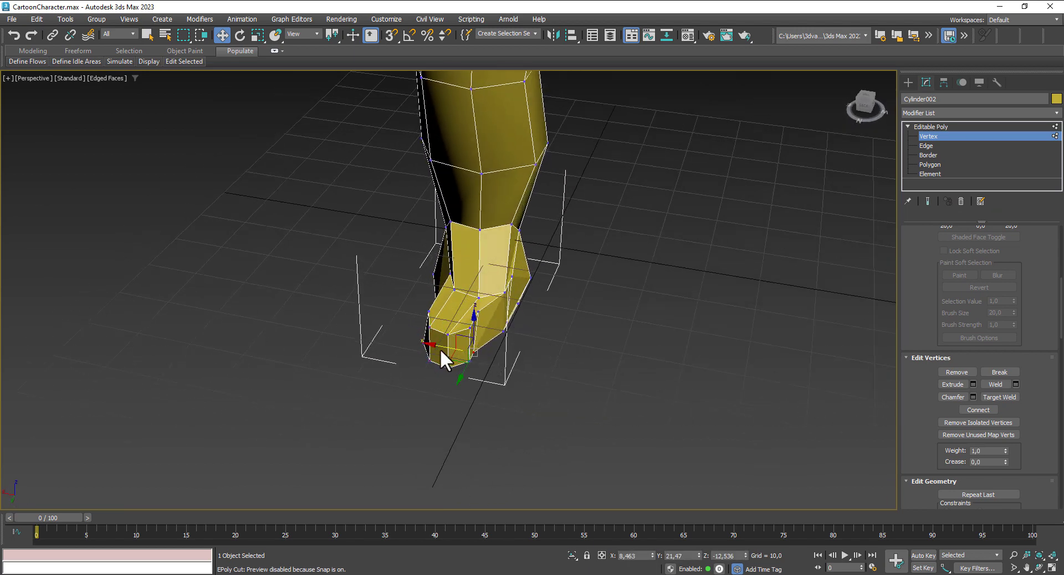
pyautogui.moveTo(444, 348); pyautogui.dragTo(451, 349)
pyautogui.moveTo(505, 358)
pyautogui.keyDown('alt'); pyautogui.mouseDown(button='middle')
pyautogui.moveTo(546, 358)
pyautogui.moveTo(475, 320)
pyautogui.mouseUp(button='middle'); pyautogui.keyUp('alt')
pyautogui.click(472, 316)
pyautogui.moveTo(448, 318); pyautogui.dragTo(470, 368)
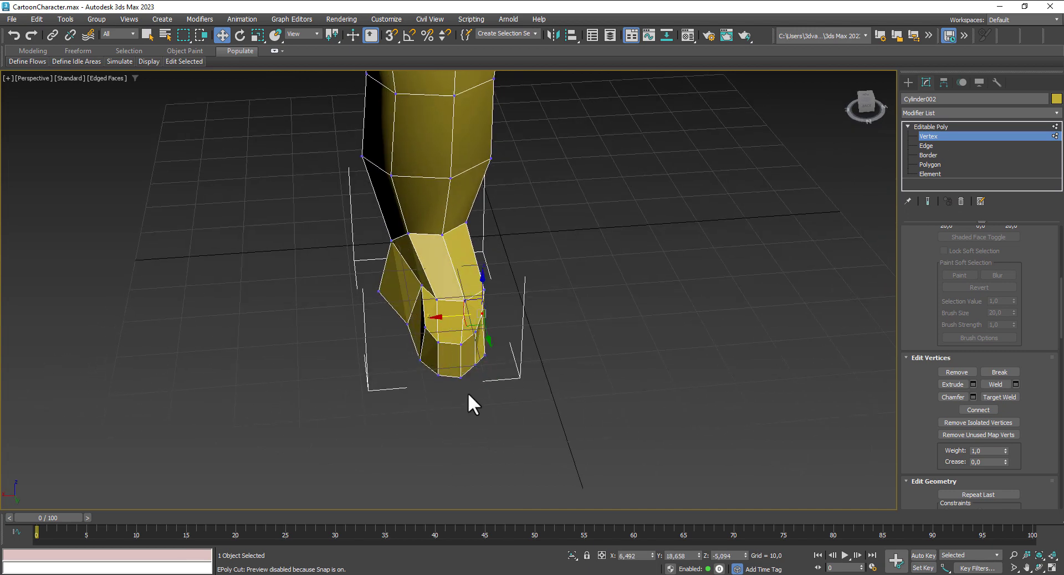
# Step: Move the bottom and front foot vertices along X to taper the foot
pyautogui.keyDown('alt'); pyautogui.moveTo(468, 392); pyautogui.dragTo(474, 400, button='middle'); pyautogui.keyUp('alt')
pyautogui.click(448, 357)
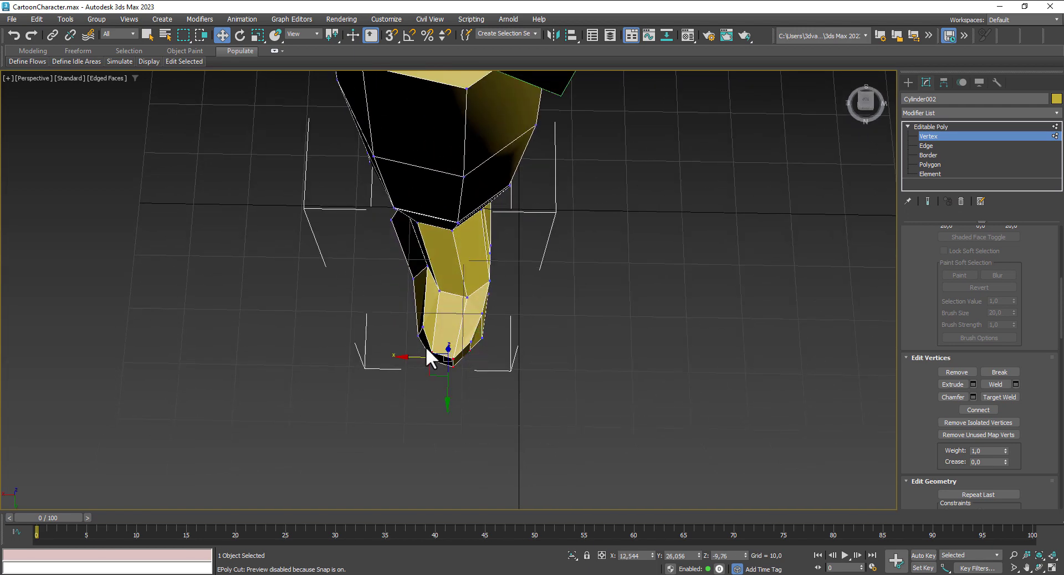
pyautogui.moveTo(415, 360); pyautogui.dragTo(425, 364)
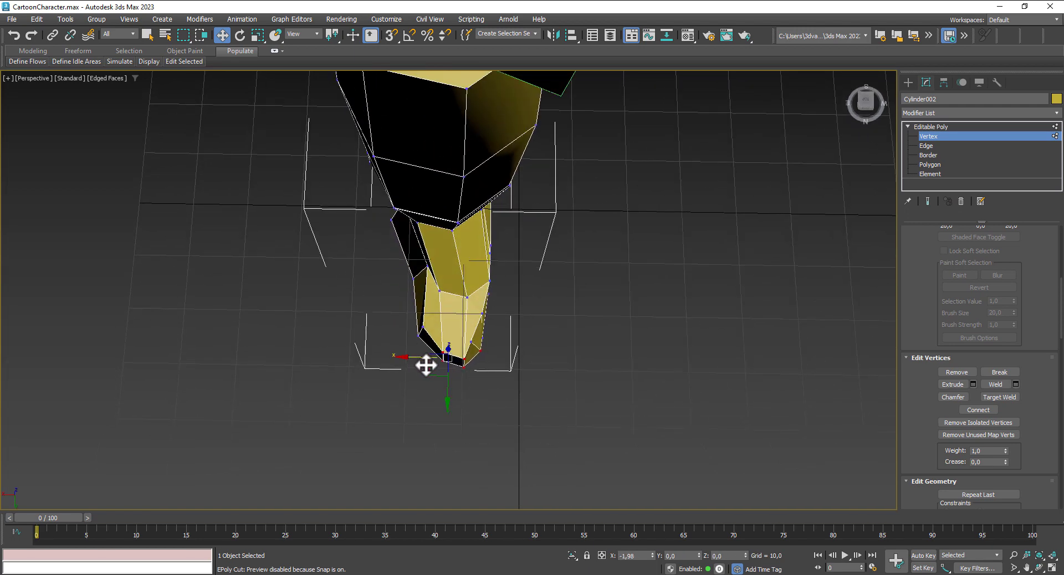
pyautogui.keyDown('alt'); pyautogui.moveTo(537, 361); pyautogui.dragTo(537, 316, button='middle'); pyautogui.keyUp('alt')
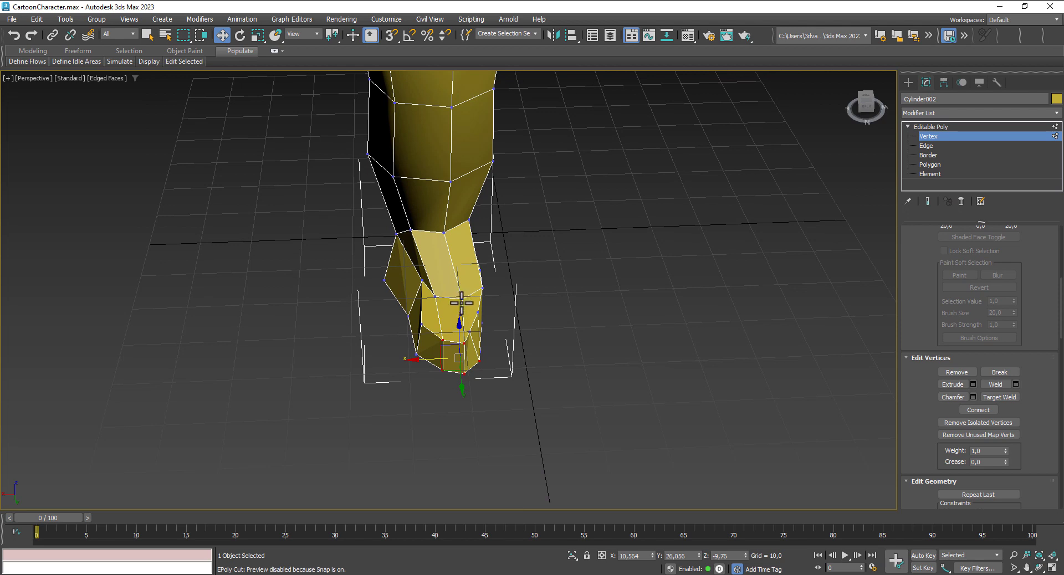
pyautogui.click(461, 301)
pyautogui.moveTo(434, 301); pyautogui.dragTo(390, 295)
pyautogui.moveTo(450, 326)
pyautogui.keyDown('alt'); pyautogui.mouseDown(button='middle')
pyautogui.moveTo(392, 311)
pyautogui.moveTo(379, 285)
pyautogui.moveTo(332, 310)
pyautogui.moveTo(367, 380)
pyautogui.moveTo(468, 373)
pyautogui.moveTo(467, 340)
pyautogui.moveTo(493, 310)
pyautogui.moveTo(432, 301)
pyautogui.mouseUp(button='middle'); pyautogui.keyUp('alt')
pyautogui.moveTo(411, 289); pyautogui.dragTo(394, 322)
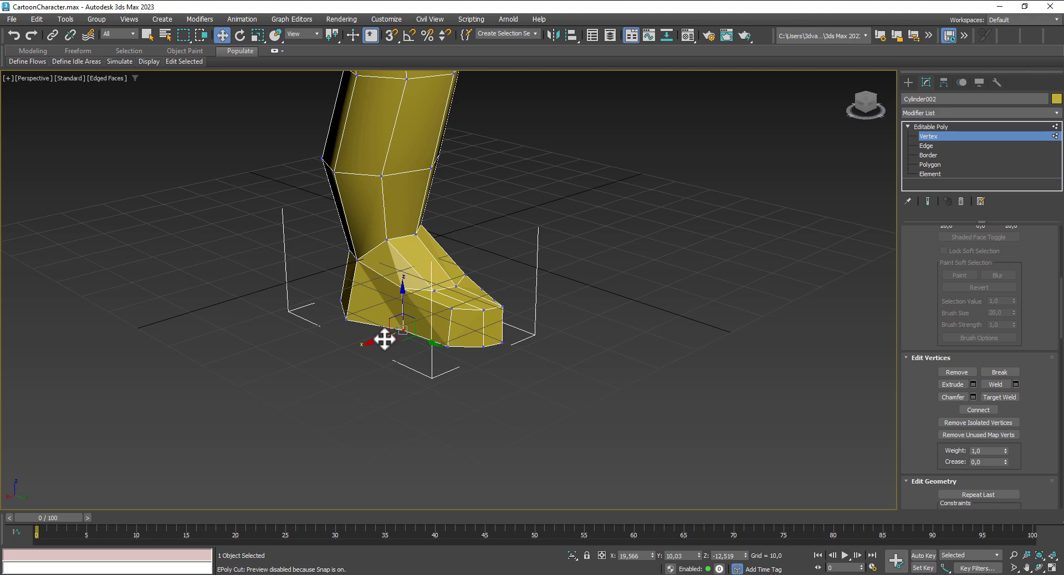
# Step: Pull the upper and lower toe vertices to narrow the tip, then switch to Edge level
pyautogui.moveTo(438, 359)
pyautogui.keyDown('alt'); pyautogui.mouseDown(button='middle')
pyautogui.moveTo(371, 347)
pyautogui.moveTo(346, 371)
pyautogui.moveTo(315, 336)
pyautogui.moveTo(287, 336)
pyautogui.moveTo(400, 366)
pyautogui.moveTo(508, 344)
pyautogui.moveTo(475, 351)
pyautogui.moveTo(462, 399)
pyautogui.moveTo(423, 411)
pyautogui.moveTo(366, 374)
pyautogui.mouseUp(button='middle'); pyautogui.keyUp('alt')
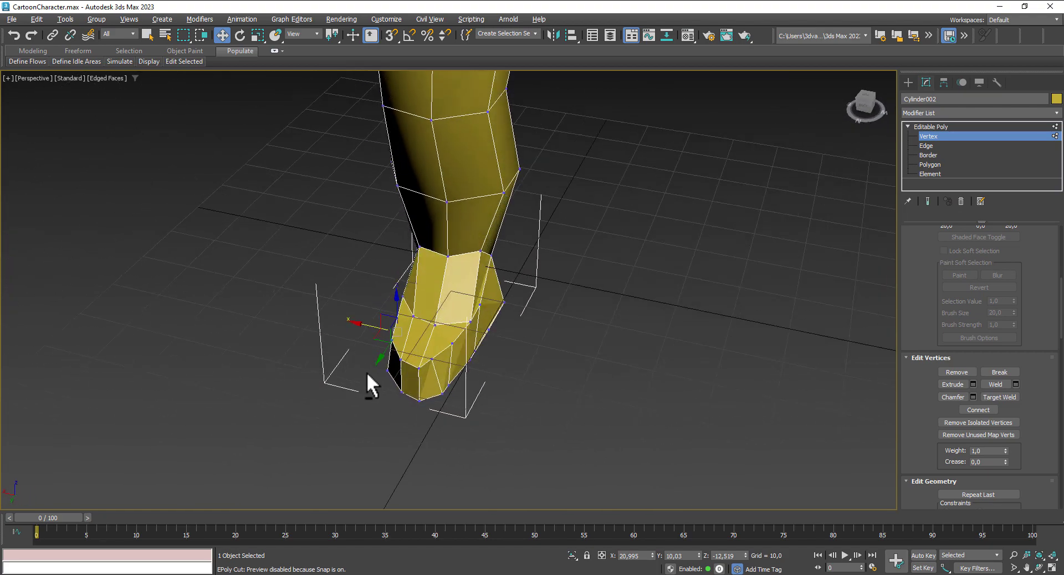
pyautogui.click(432, 360)
pyautogui.moveTo(423, 366); pyautogui.dragTo(419, 376)
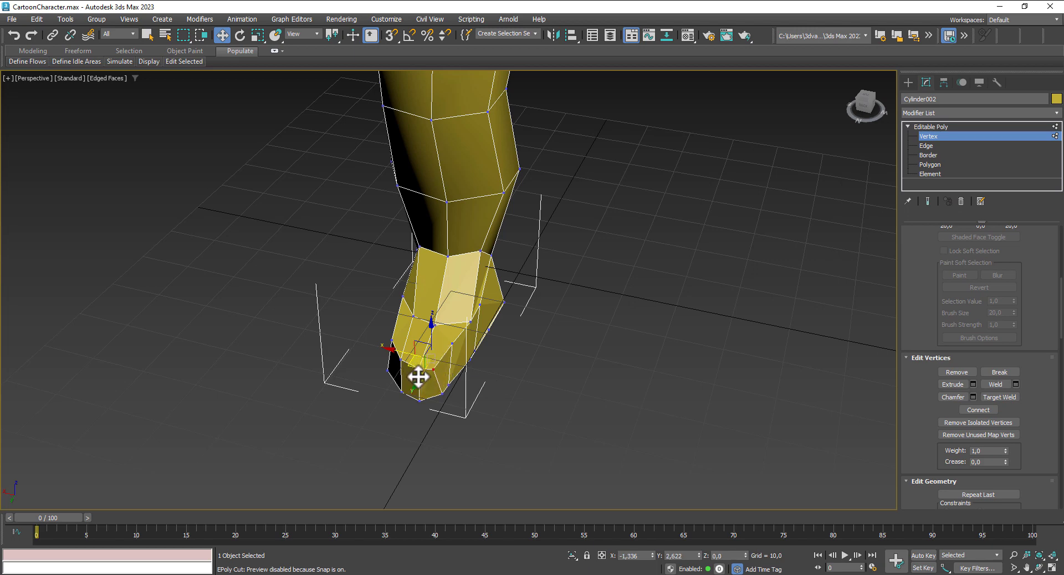
pyautogui.keyDown('alt'); pyautogui.moveTo(463, 394); pyautogui.dragTo(542, 410, button='middle'); pyautogui.keyUp('alt')
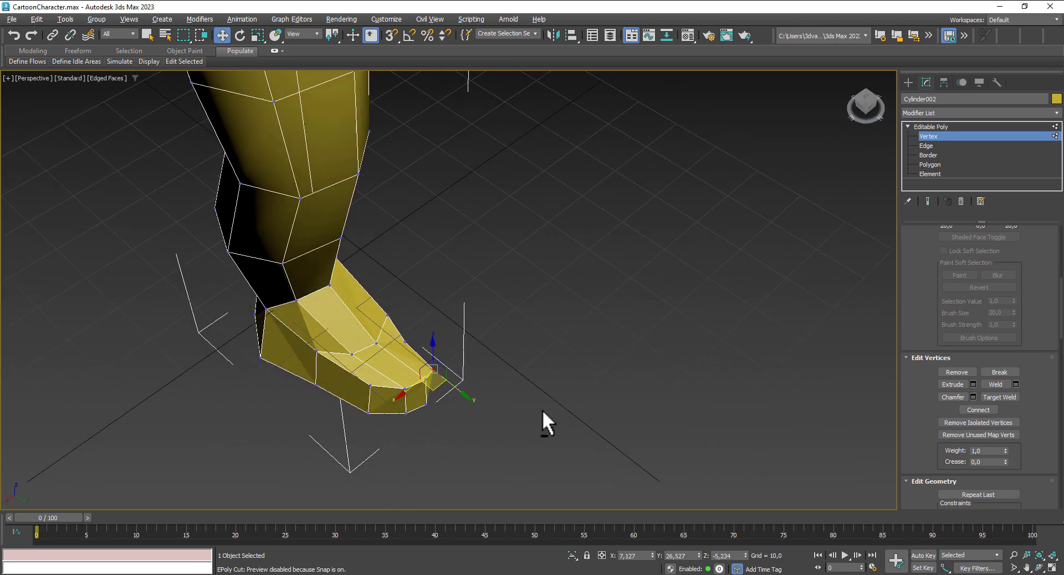
pyautogui.moveTo(475, 410)
pyautogui.keyDown('alt'); pyautogui.mouseDown(button='middle')
pyautogui.moveTo(441, 434)
pyautogui.moveTo(379, 404)
pyautogui.mouseUp(button='middle'); pyautogui.keyUp('alt')
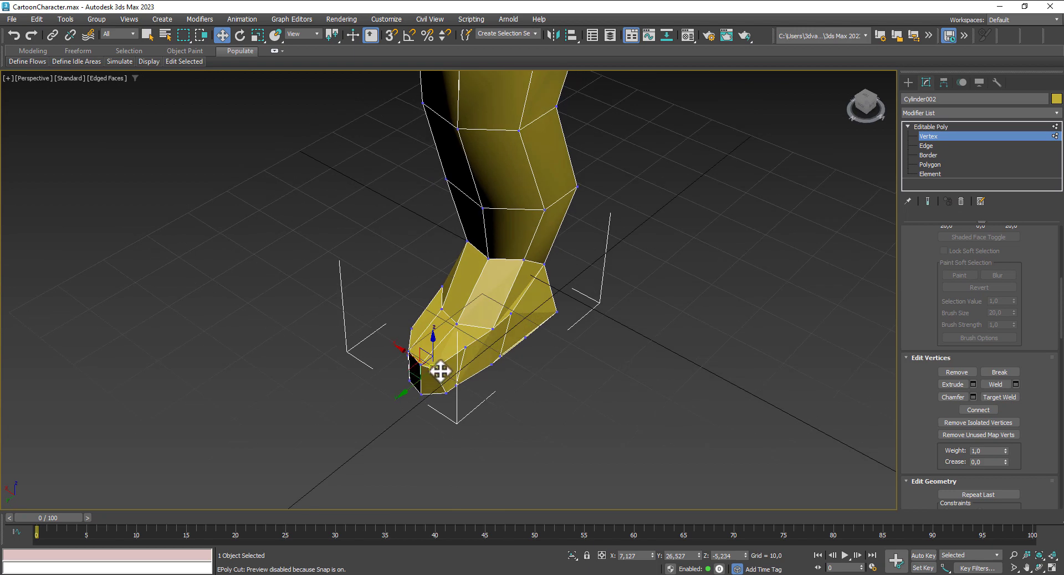
pyautogui.moveTo(440, 369)
pyautogui.keyDown('alt'); pyautogui.mouseDown(button='middle')
pyautogui.moveTo(477, 376)
pyautogui.moveTo(468, 368)
pyautogui.moveTo(456, 408)
pyautogui.mouseUp(button='middle'); pyautogui.keyUp('alt')
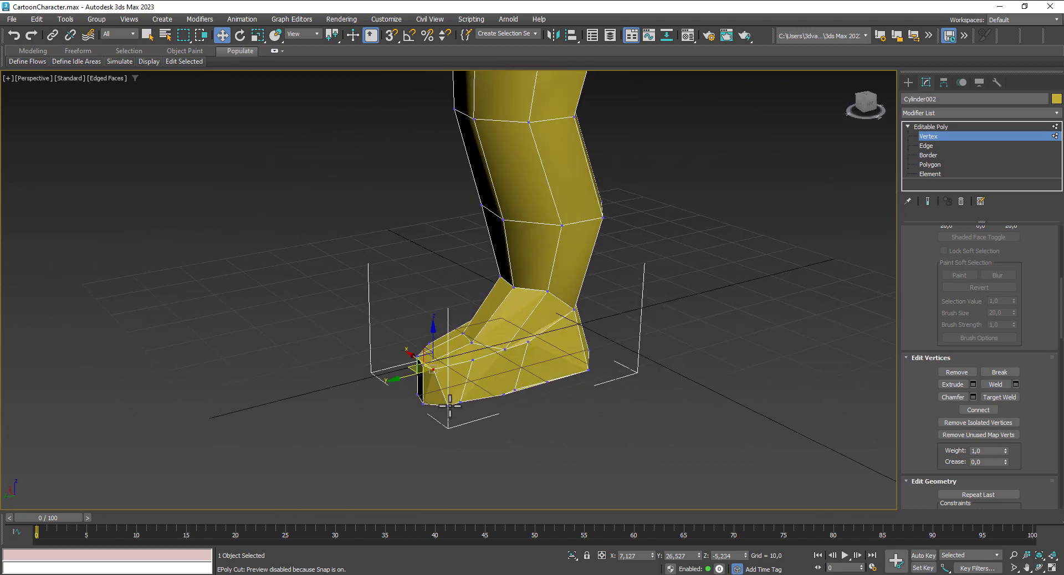
pyautogui.click(448, 404)
pyautogui.moveTo(430, 408)
pyautogui.mouseDown()
pyautogui.moveTo(464, 401)
pyautogui.moveTo(444, 405)
pyautogui.mouseUp()
pyautogui.moveTo(497, 413)
pyautogui.keyDown('alt'); pyautogui.mouseDown(button='middle')
pyautogui.moveTo(454, 399)
pyautogui.moveTo(498, 413)
pyautogui.mouseUp(button='middle'); pyautogui.keyUp('alt')
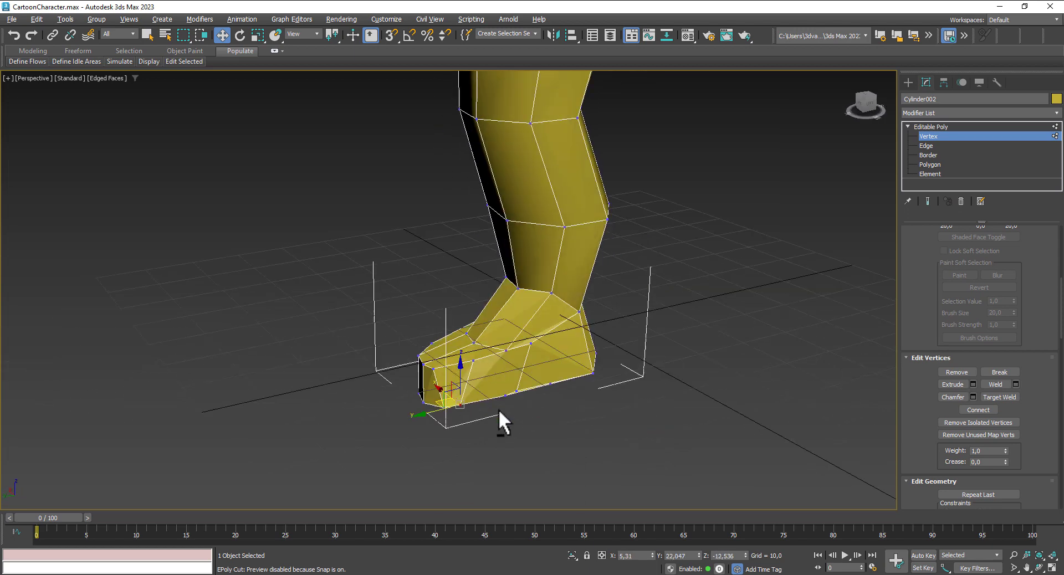
pyautogui.click(926, 146)
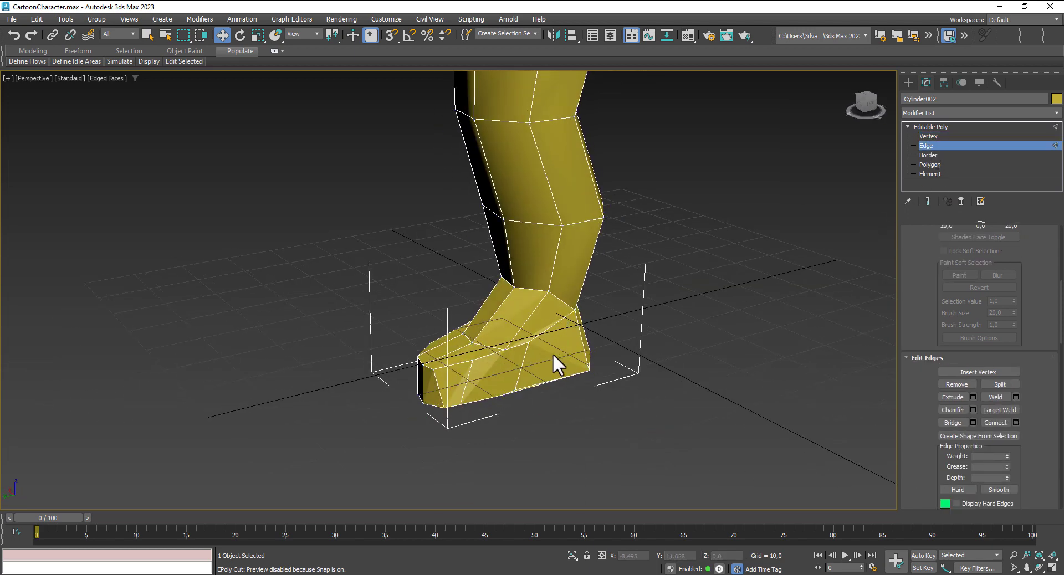
# Step: Select a side edge of the foot and extend it to the full edge ring
pyautogui.click(523, 362)
pyautogui.scroll(3, 945, 314)
pyautogui.scroll(3, 936, 326)
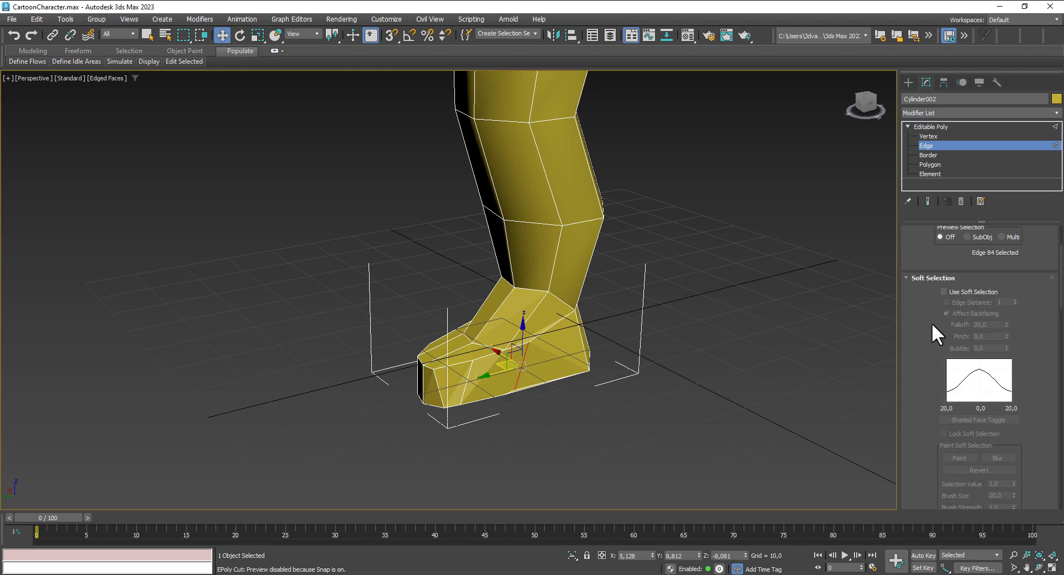
pyautogui.scroll(5, 931, 335)
pyautogui.click(955, 316)
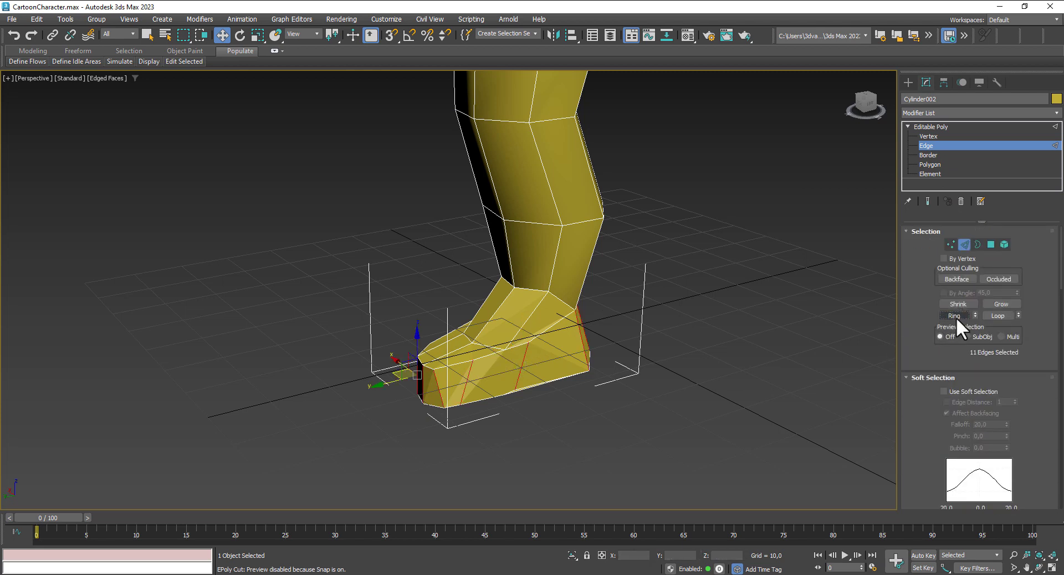
# Step: Connect the ring with one new edge loop, sliding it to -47 toward the sole
pyautogui.scroll(-1, 921, 387)
pyautogui.scroll(-3, 954, 397)
pyautogui.scroll(-3, 1022, 433)
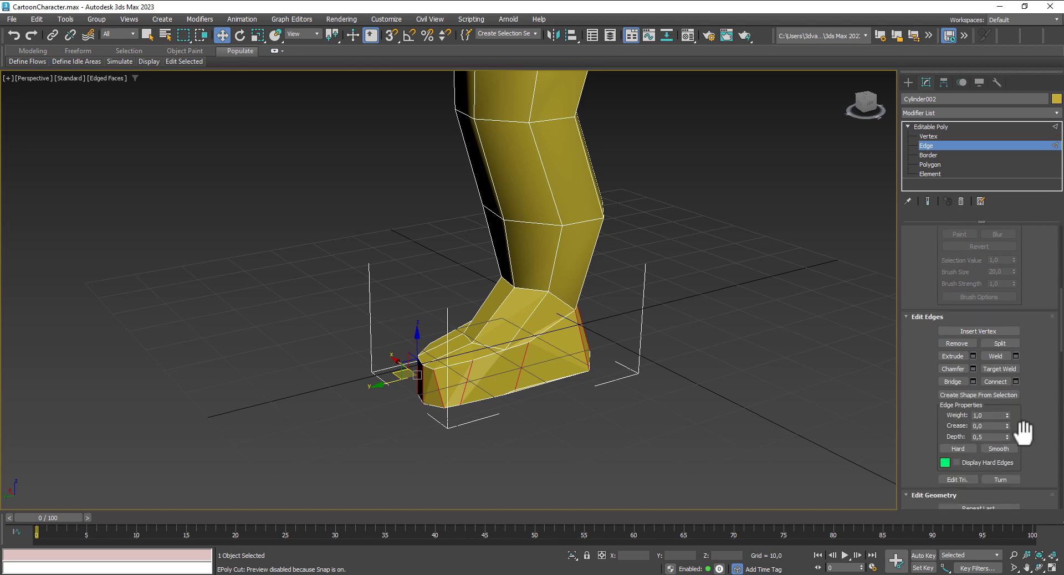
pyautogui.click(1015, 381)
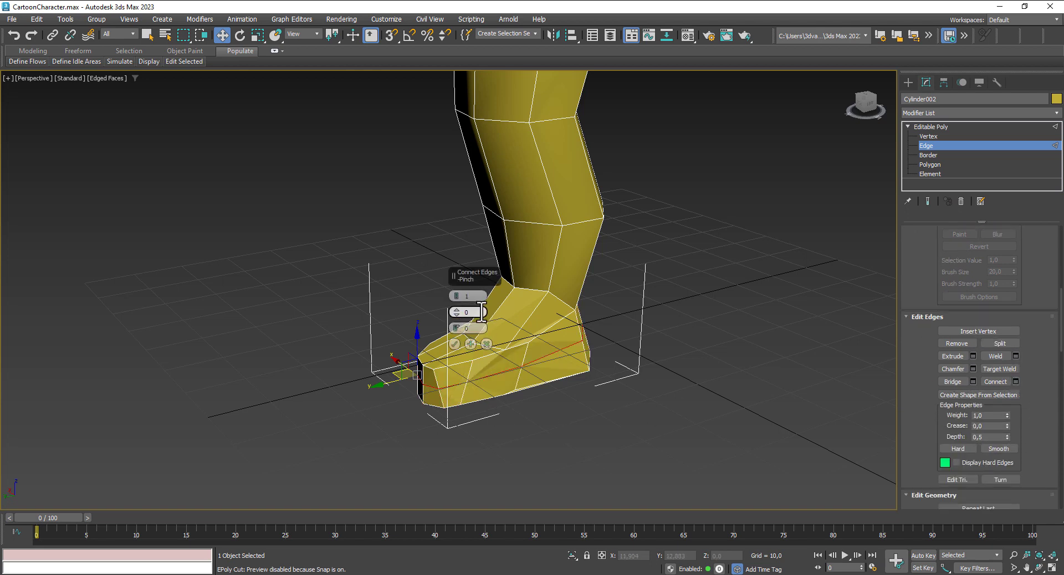
pyautogui.moveTo(456, 331); pyautogui.dragTo(480, 159)
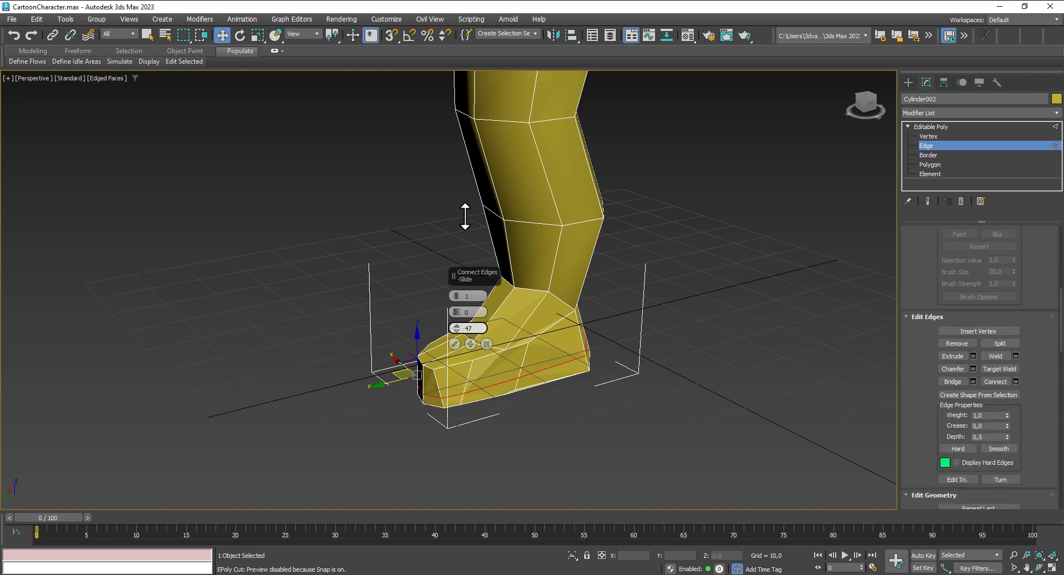
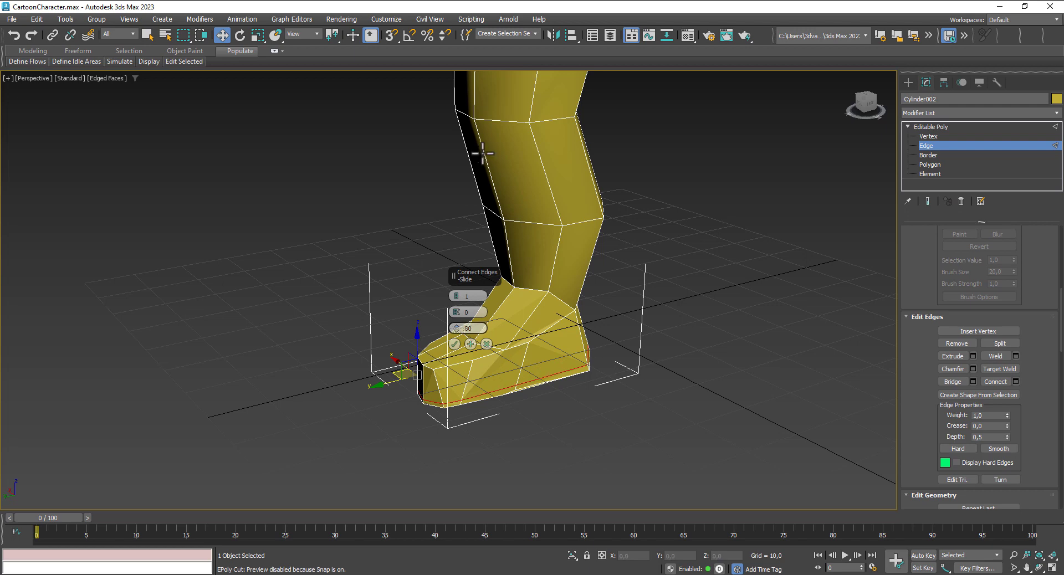
# Step: Commit the foot's new edge loop and add a MeshSmooth modifier (NURMS, 1 iteration) to the whole leg
pyautogui.click(453, 344)
pyautogui.keyDown('alt'); pyautogui.moveTo(573, 435); pyautogui.dragTo(708, 437, button='middle'); pyautogui.keyUp('alt')
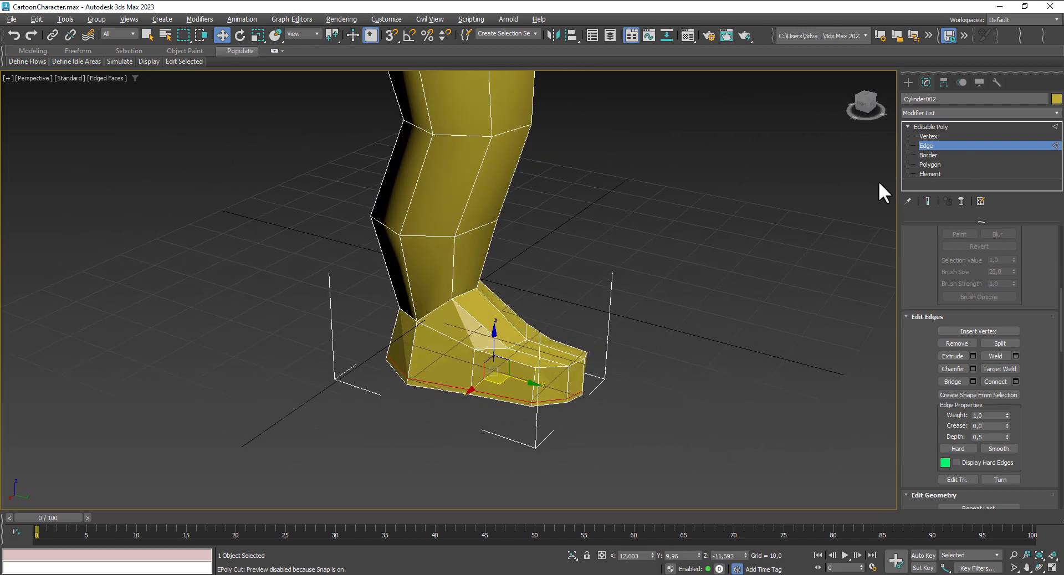
pyautogui.click(935, 127)
pyautogui.click(970, 113)
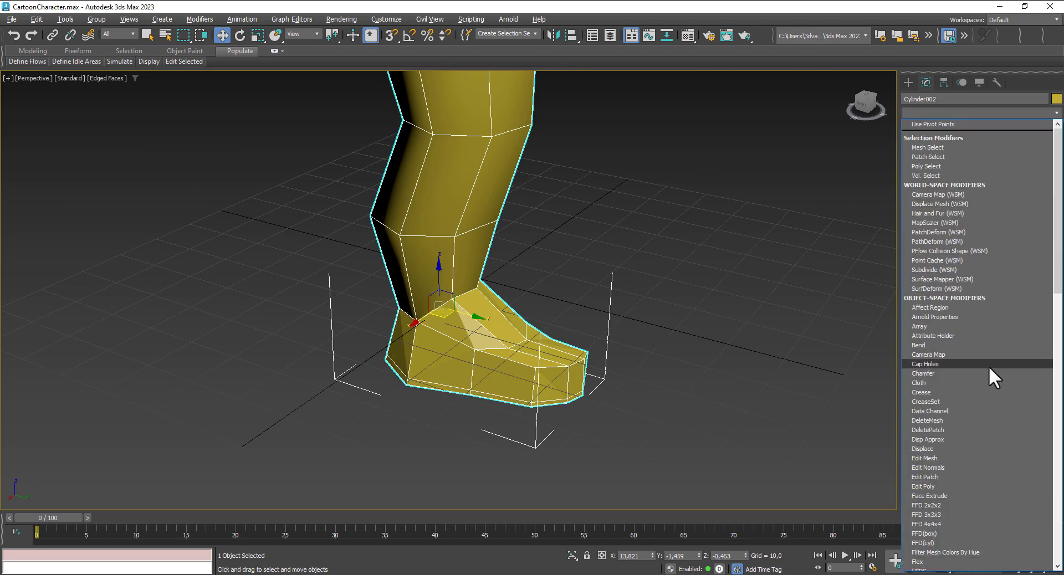
pyautogui.scroll(-5, 988, 376)
pyautogui.scroll(-3, 970, 410)
pyautogui.scroll(-2, 966, 415)
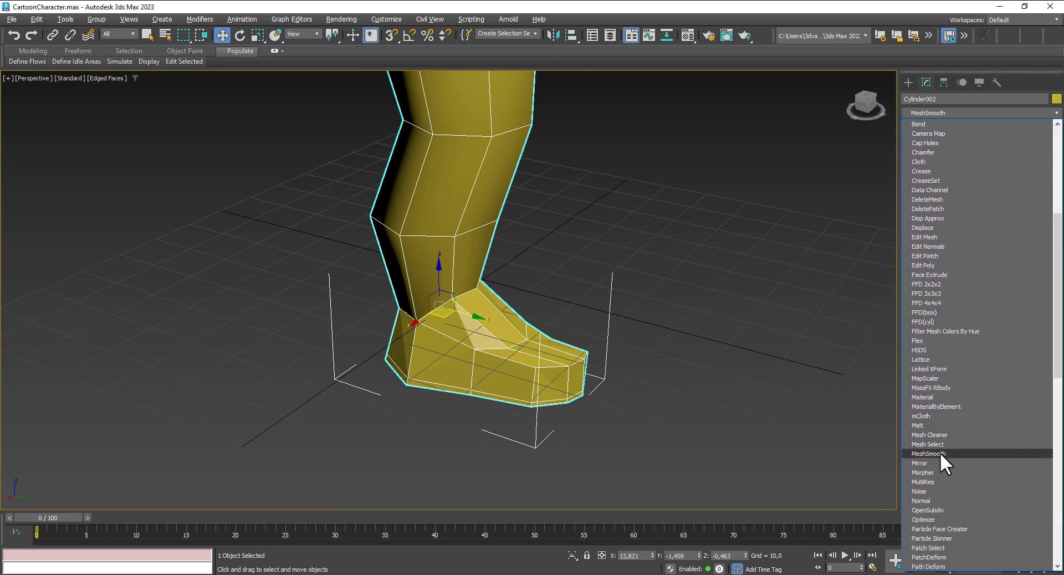
pyautogui.click(939, 452)
pyautogui.moveTo(679, 383)
pyautogui.keyDown('alt'); pyautogui.mouseDown(button='middle')
pyautogui.moveTo(589, 368)
pyautogui.moveTo(504, 373)
pyautogui.moveTo(487, 357)
pyautogui.moveTo(577, 343)
pyautogui.moveTo(657, 357)
pyautogui.moveTo(688, 387)
pyautogui.moveTo(753, 416)
pyautogui.moveTo(524, 389)
pyautogui.moveTo(656, 394)
pyautogui.moveTo(723, 384)
pyautogui.moveTo(634, 405)
pyautogui.moveTo(574, 376)
pyautogui.moveTo(569, 395)
pyautogui.moveTo(620, 413)
pyautogui.moveTo(705, 408)
pyautogui.moveTo(731, 392)
pyautogui.moveTo(601, 408)
pyautogui.moveTo(539, 398)
pyautogui.moveTo(676, 392)
pyautogui.mouseUp(button='middle'); pyautogui.keyUp('alt')
pyautogui.scroll(-5, 657, 358)
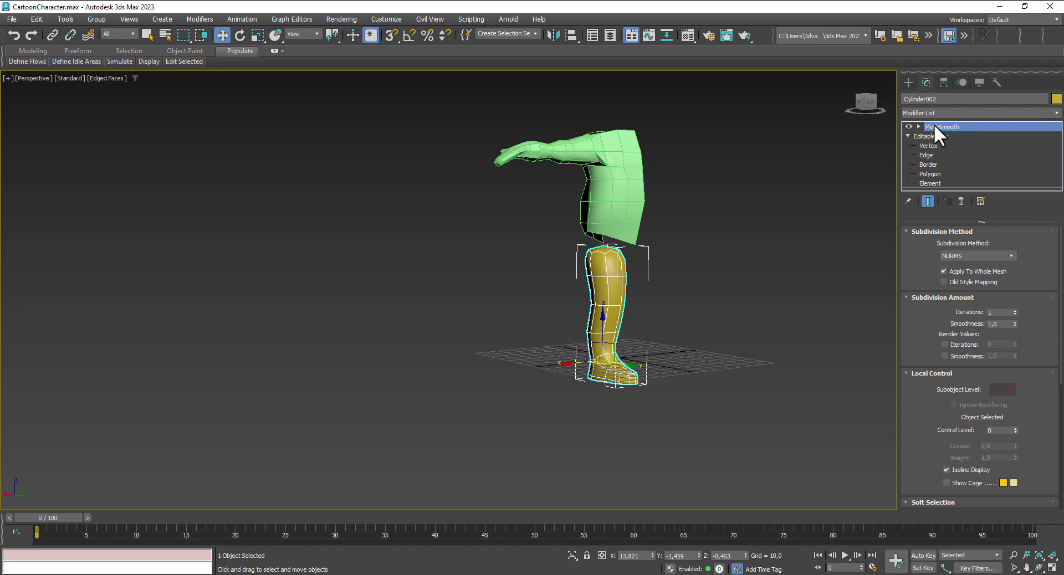
# Step: Delete the leg's MeshSmooth, show four viewports, and scale the leg down
pyautogui.click(961, 201)
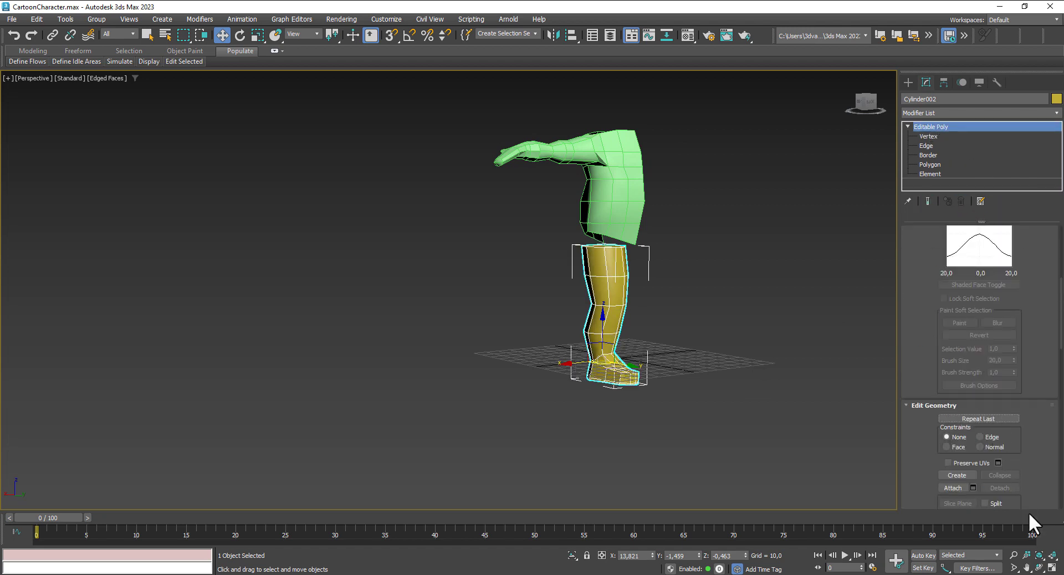
pyautogui.click(1051, 568)
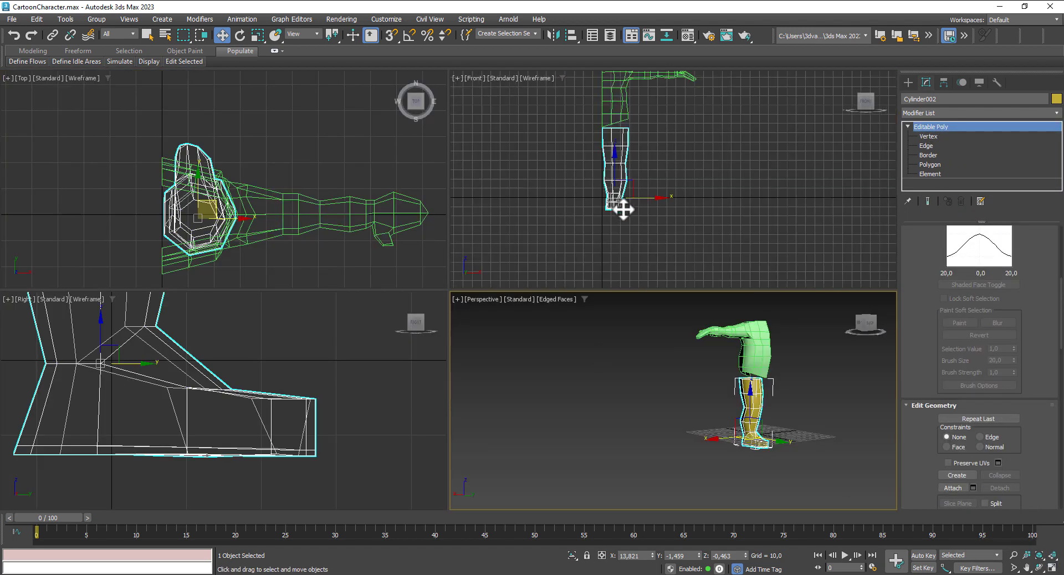
pyautogui.click(257, 33)
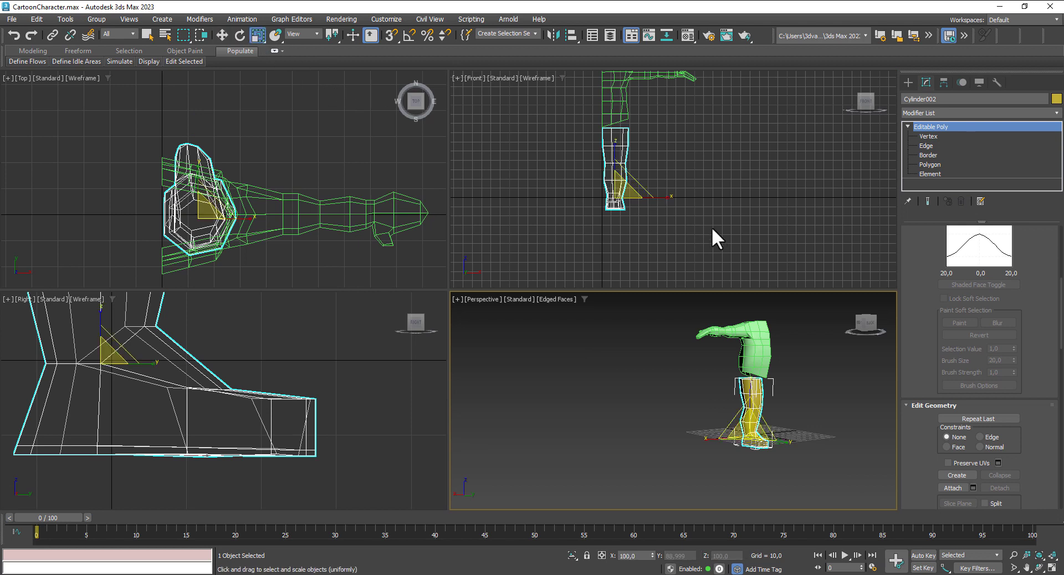
pyautogui.scroll(2, 633, 194)
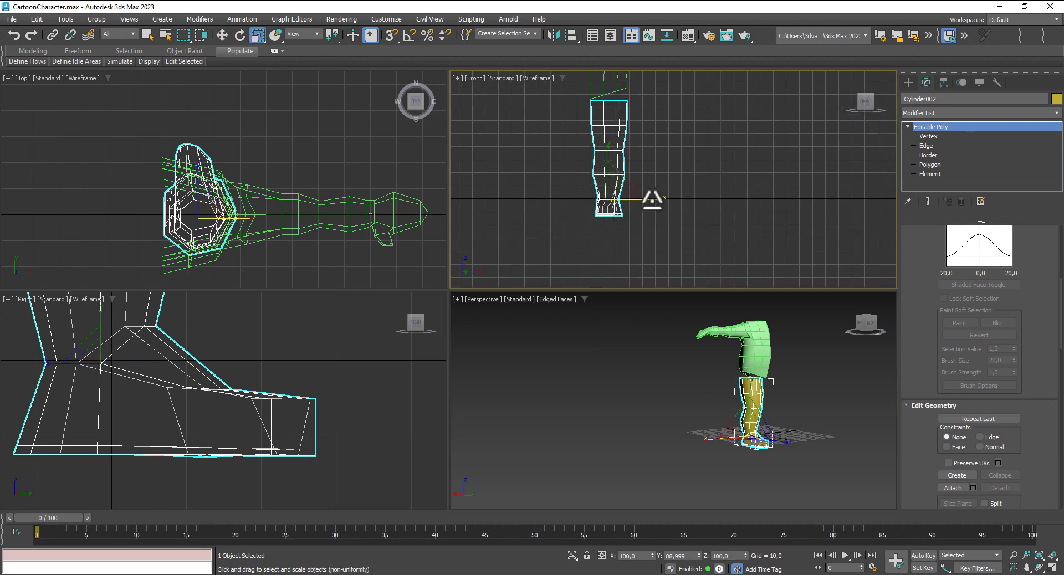
pyautogui.moveTo(650, 197); pyautogui.dragTo(627, 199)
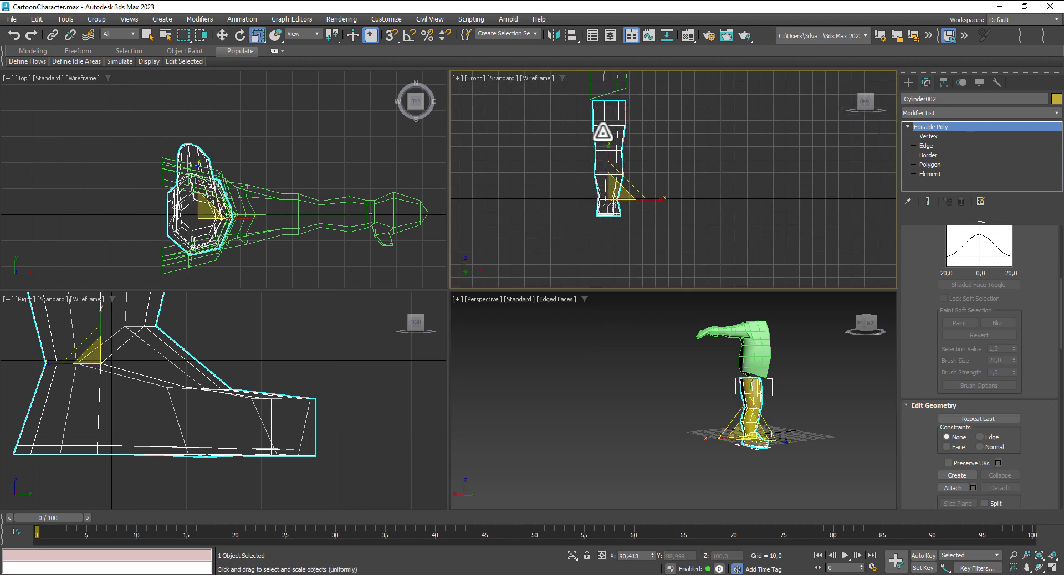
pyautogui.moveTo(609, 151); pyautogui.dragTo(609, 167)
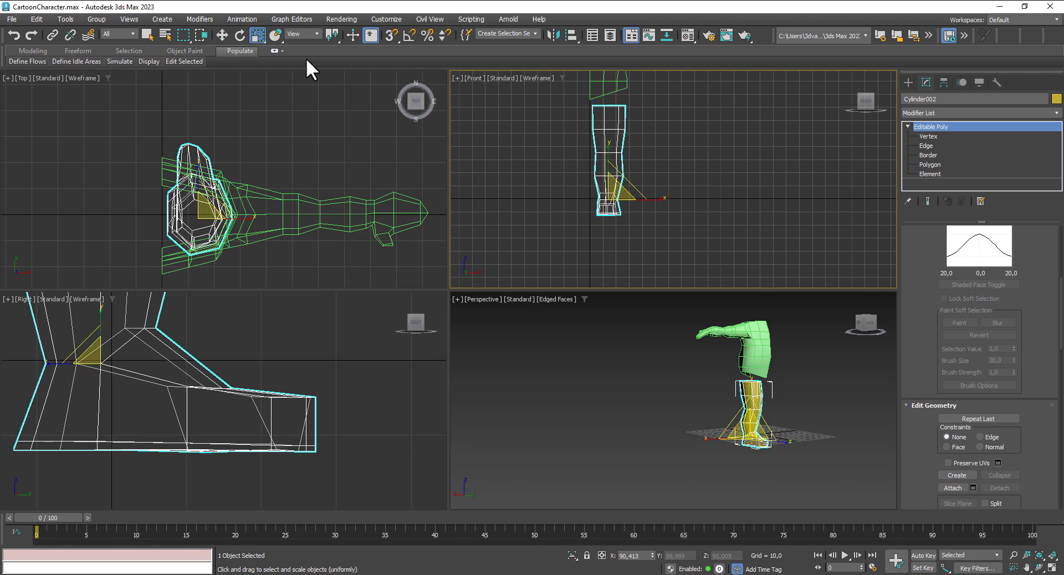
# Step: Move the leg up beneath the green torso and shrink it slightly more, ending at X 12.213
pyautogui.click(222, 35)
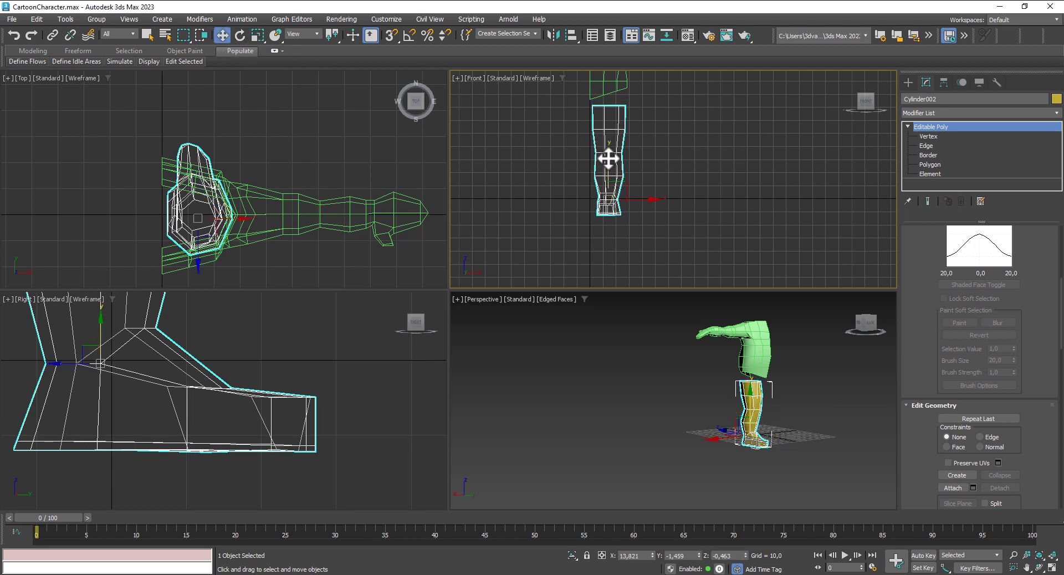
pyautogui.moveTo(610, 159); pyautogui.dragTo(607, 149)
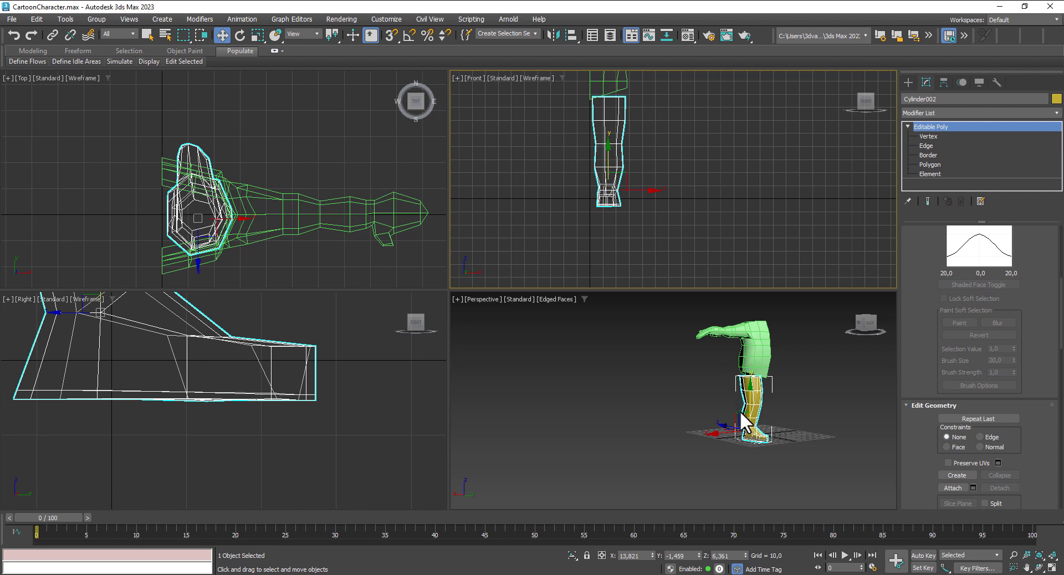
pyautogui.scroll(2, 740, 410)
pyautogui.scroll(3, 739, 405)
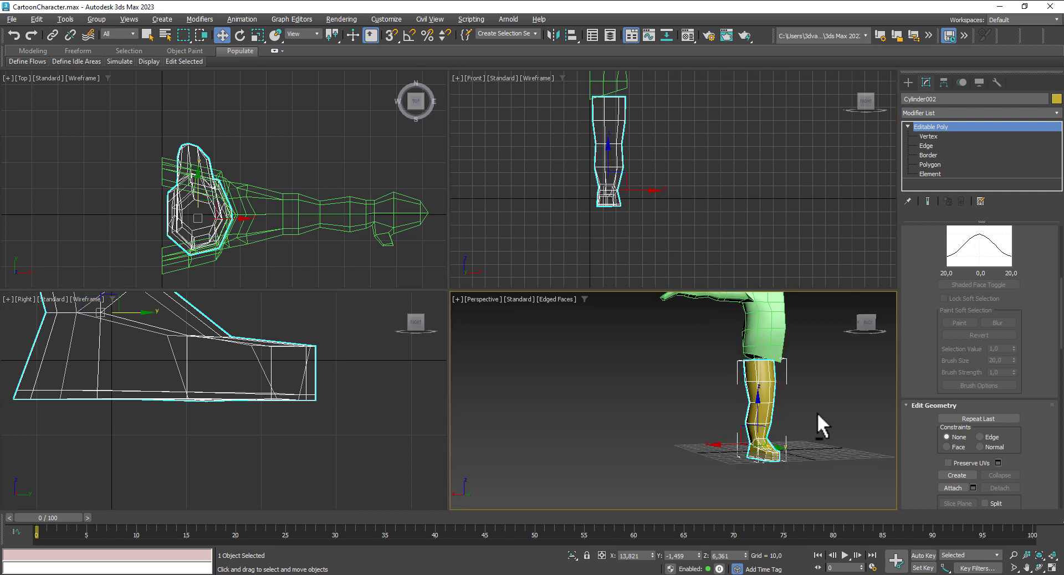
pyautogui.moveTo(816, 412)
pyautogui.mouseDown(button='middle')
pyautogui.moveTo(784, 393)
pyautogui.moveTo(755, 432)
pyautogui.moveTo(761, 415)
pyautogui.moveTo(661, 407)
pyautogui.moveTo(836, 408)
pyautogui.moveTo(869, 420)
pyautogui.moveTo(873, 411)
pyautogui.moveTo(830, 418)
pyautogui.mouseUp(button='middle')
pyautogui.scroll(-2, 761, 415)
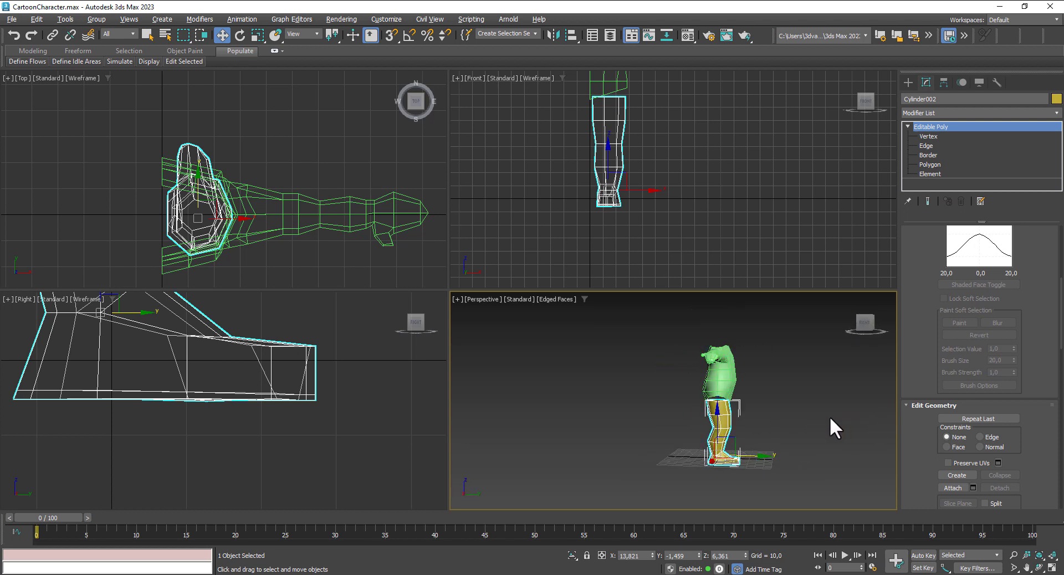
pyautogui.moveTo(696, 231); pyautogui.dragTo(683, 280, button='middle')
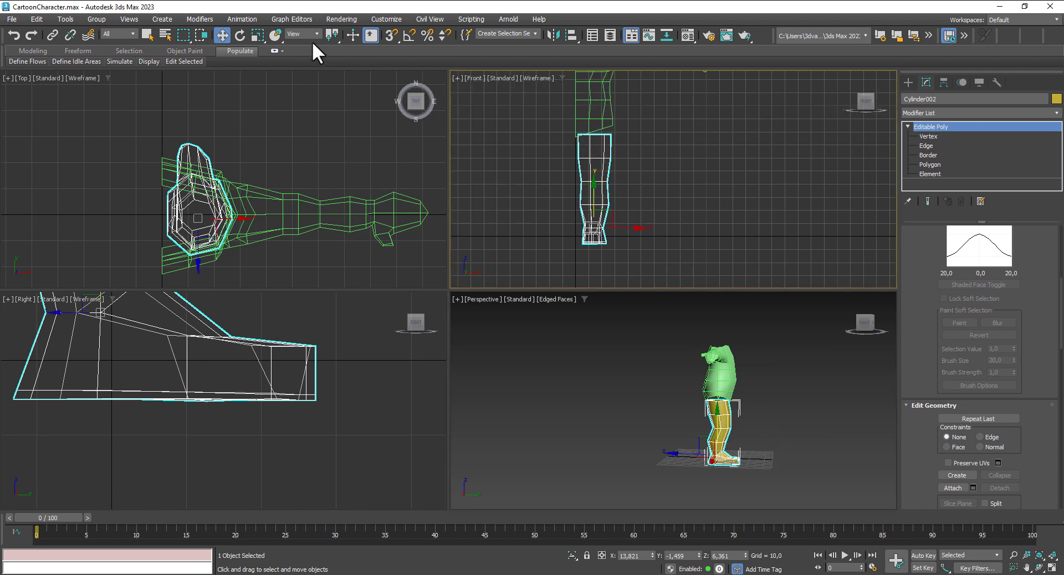
pyautogui.click(258, 35)
pyautogui.moveTo(606, 227); pyautogui.dragTo(620, 232)
pyautogui.click(222, 35)
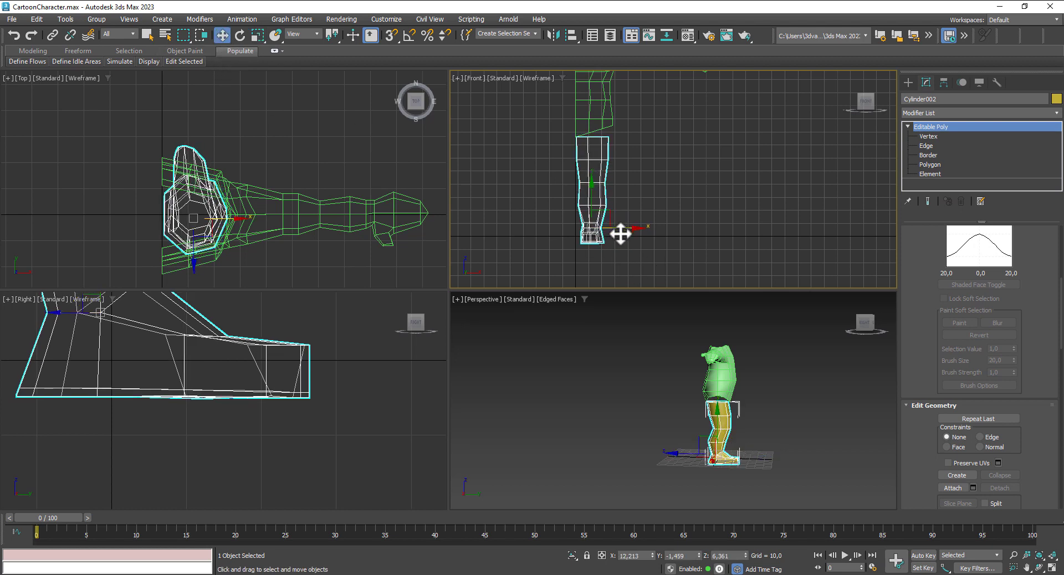
pyautogui.moveTo(776, 412)
pyautogui.keyDown('alt'); pyautogui.mouseDown(button='middle')
pyautogui.moveTo(766, 412)
pyautogui.moveTo(804, 403)
pyautogui.moveTo(787, 418)
pyautogui.moveTo(765, 408)
pyautogui.moveTo(537, 413)
pyautogui.moveTo(709, 445)
pyautogui.moveTo(757, 401)
pyautogui.moveTo(763, 421)
pyautogui.mouseUp(button='middle'); pyautogui.keyUp('alt')
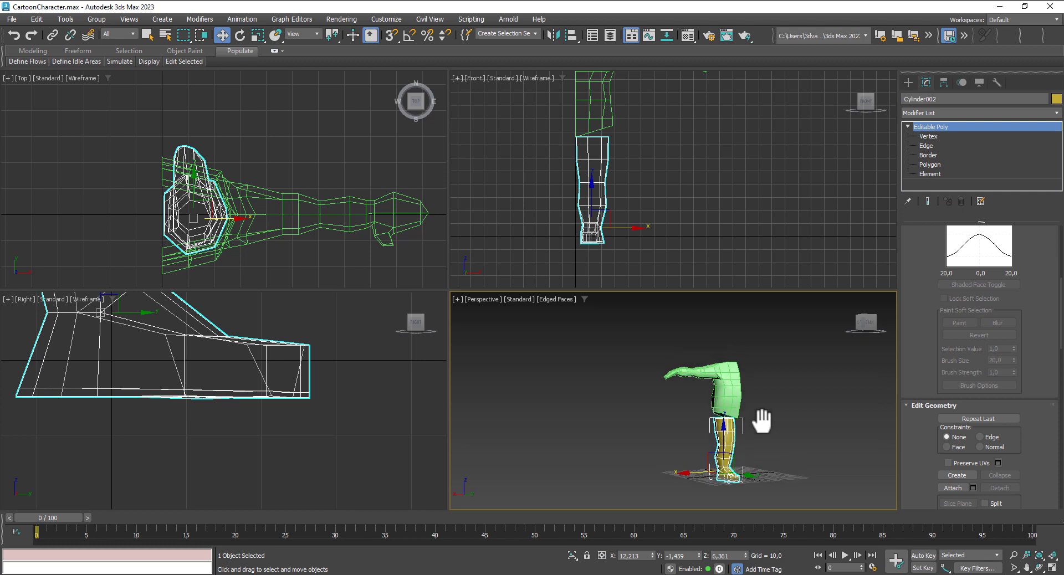
# Step: Maximize the Perspective view and save CartoonCharacter.max
pyautogui.click(1051, 568)
pyautogui.scroll(2, 643, 427)
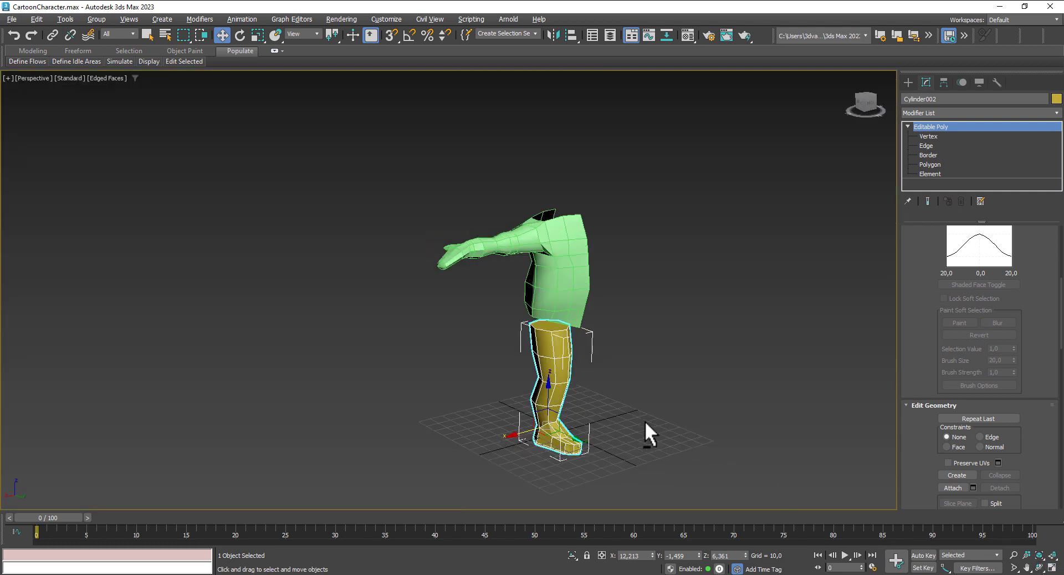
pyautogui.scroll(2, 602, 371)
pyautogui.scroll(3, 613, 364)
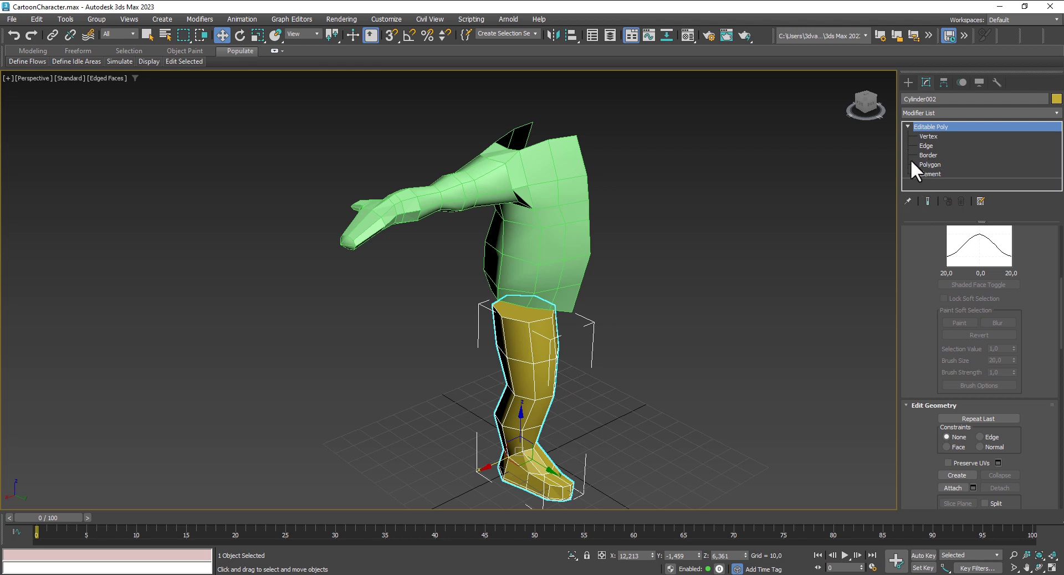
pyautogui.hotkey('ctrl', 's')
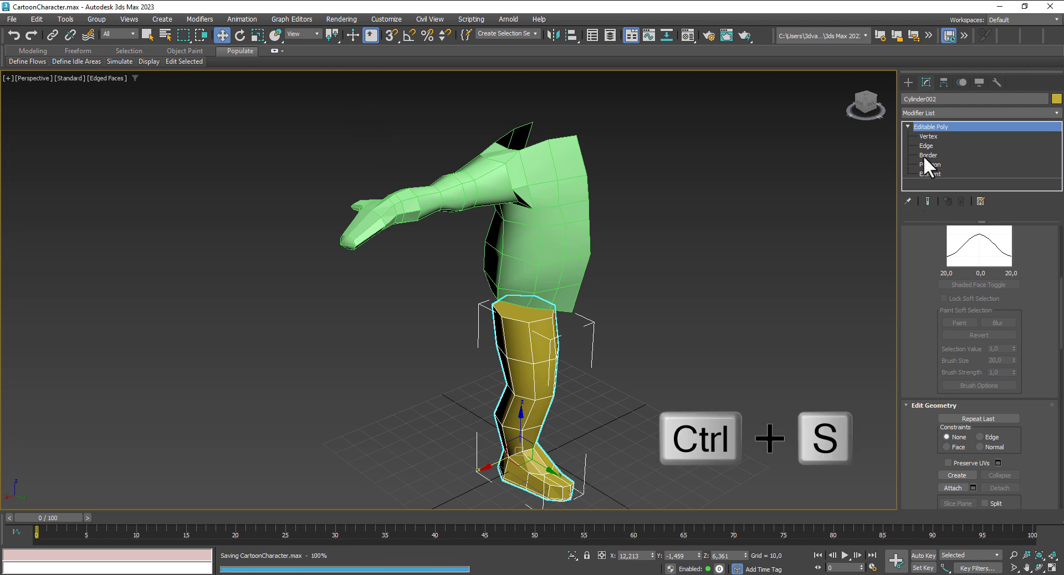
# Step: Delete the leg's top cap polygon to leave its upper end open
pyautogui.click(924, 161)
pyautogui.click(521, 313)
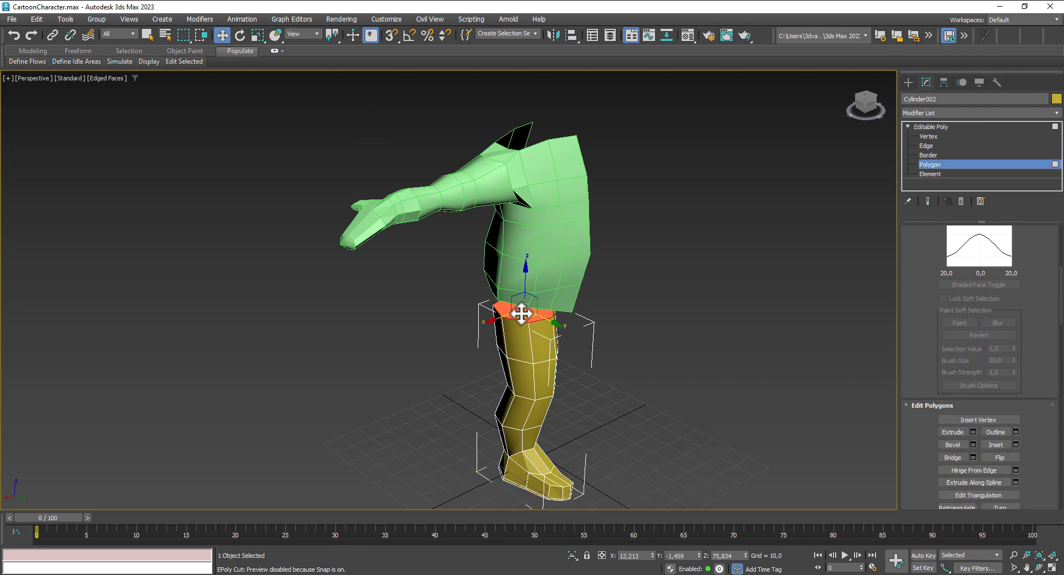
pyautogui.press('Delete')
pyautogui.moveTo(594, 354)
pyautogui.keyDown('alt'); pyautogui.mouseDown(button='middle')
pyautogui.moveTo(561, 321)
pyautogui.moveTo(556, 328)
pyautogui.mouseUp(button='middle'); pyautogui.keyUp('alt')
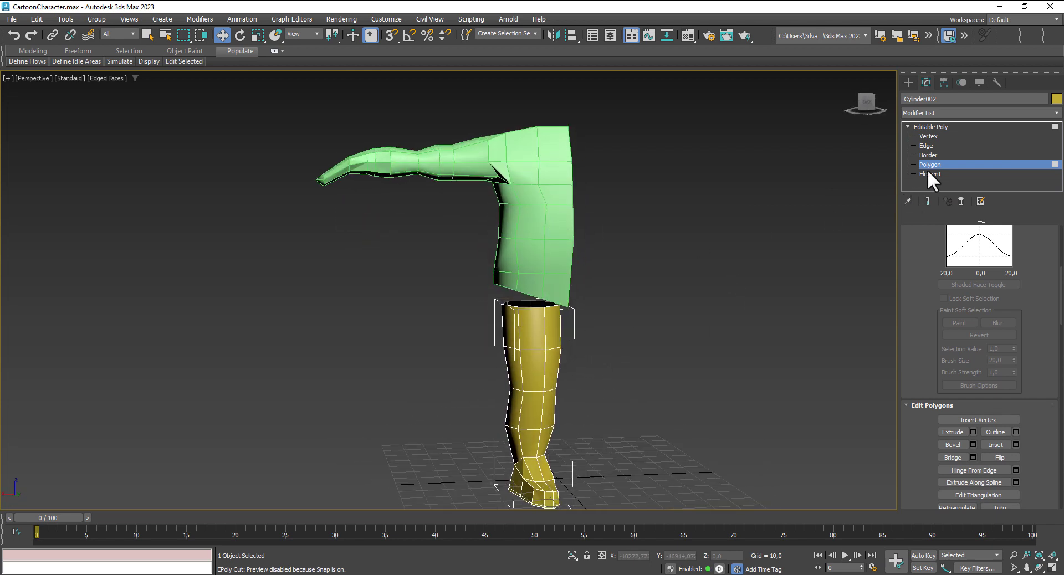
# Step: Select the green torso Cylinder001 at its Editable Poly level
pyautogui.click(931, 127)
pyautogui.click(554, 185)
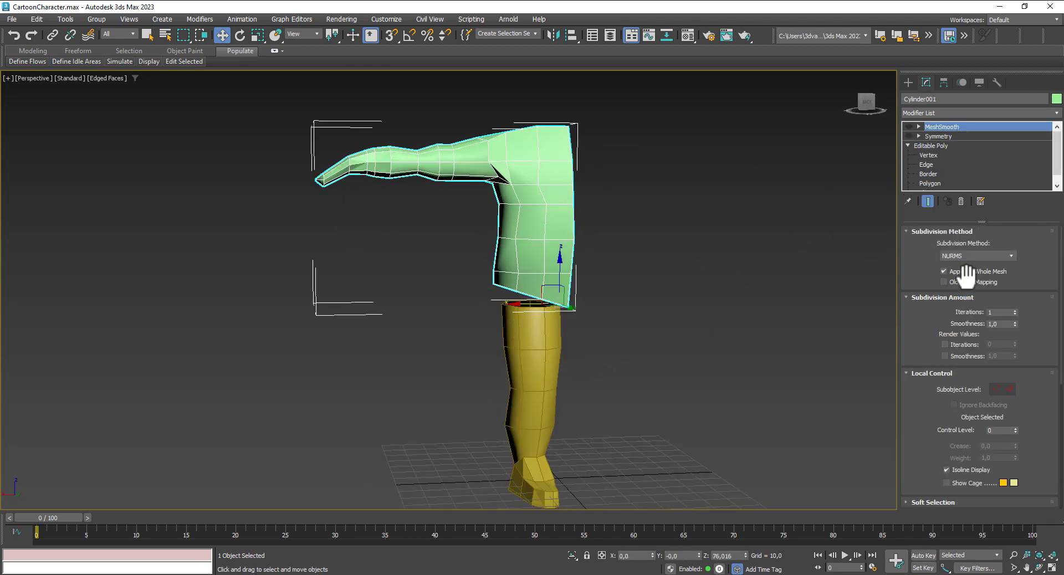
pyautogui.click(932, 146)
pyautogui.moveTo(929, 400); pyautogui.dragTo(921, 273)
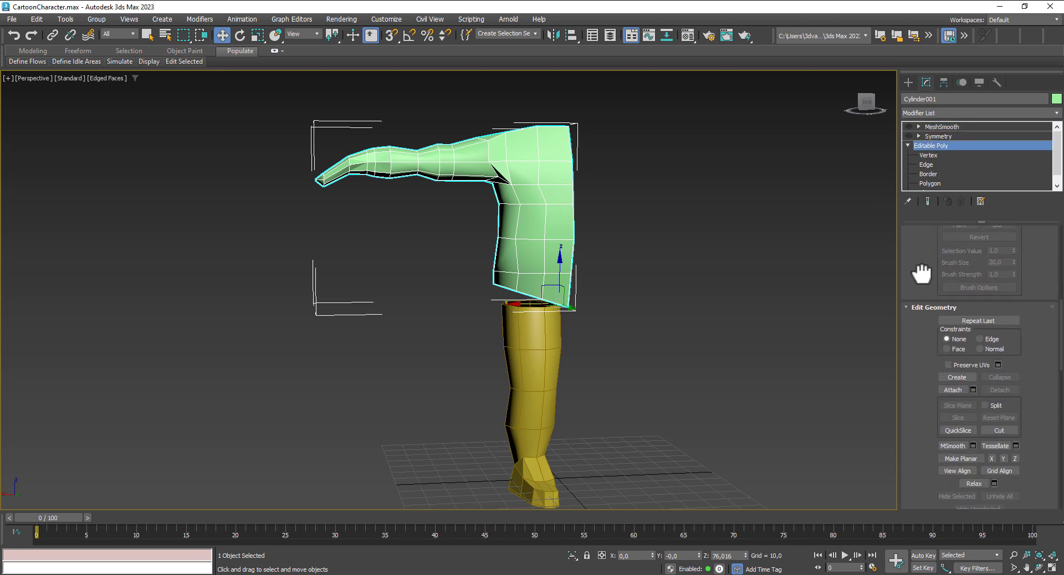
# Step: Attach the leg to Cylinder001 as one Editable Poly and switch to Vertex level
pyautogui.click(948, 390)
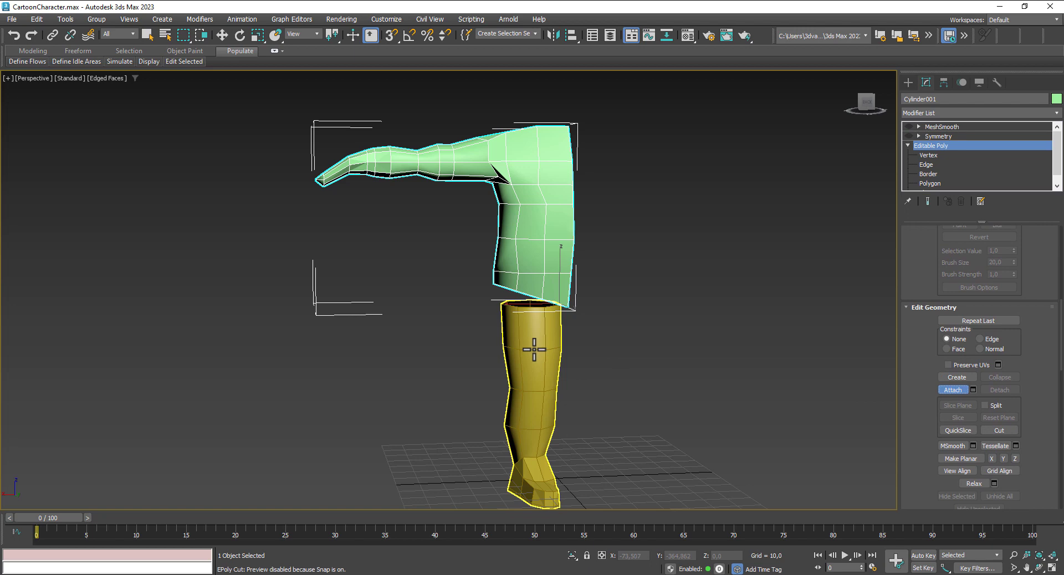
pyautogui.click(534, 349)
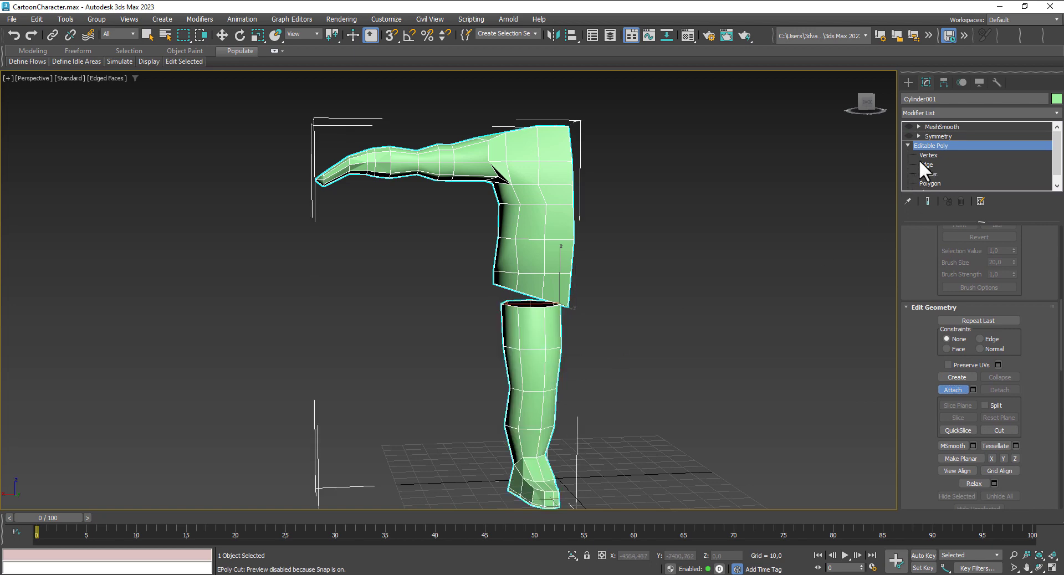
pyautogui.click(928, 155)
pyautogui.moveTo(641, 296)
pyautogui.keyDown('alt'); pyautogui.mouseDown(button='middle')
pyautogui.moveTo(541, 308)
pyautogui.moveTo(666, 298)
pyautogui.moveTo(723, 308)
pyautogui.mouseUp(button='middle'); pyautogui.keyUp('alt')
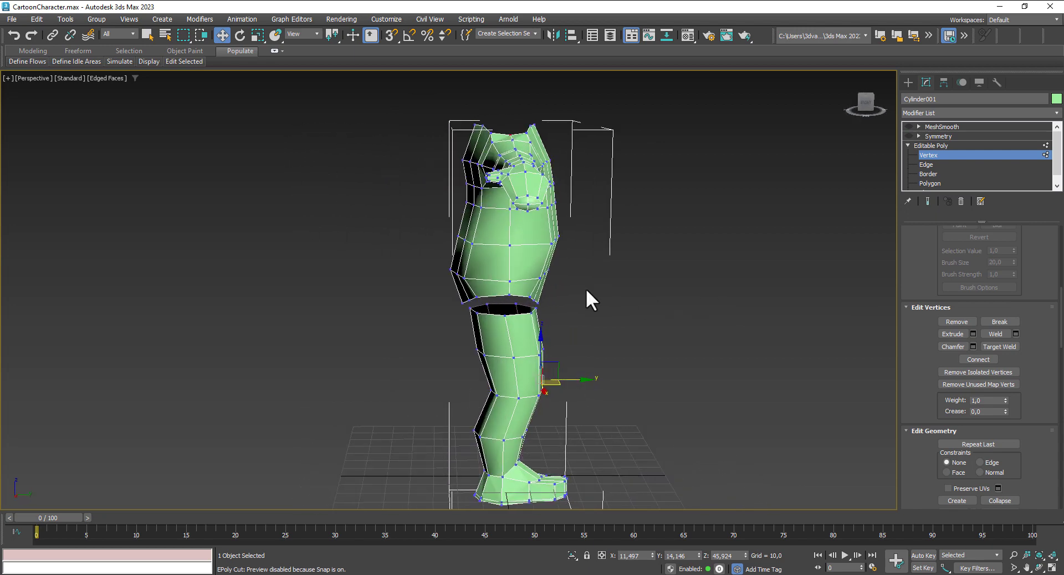
# Step: Weld the vertex pairs at the front of the seam and at the waist
pyautogui.click(510, 301)
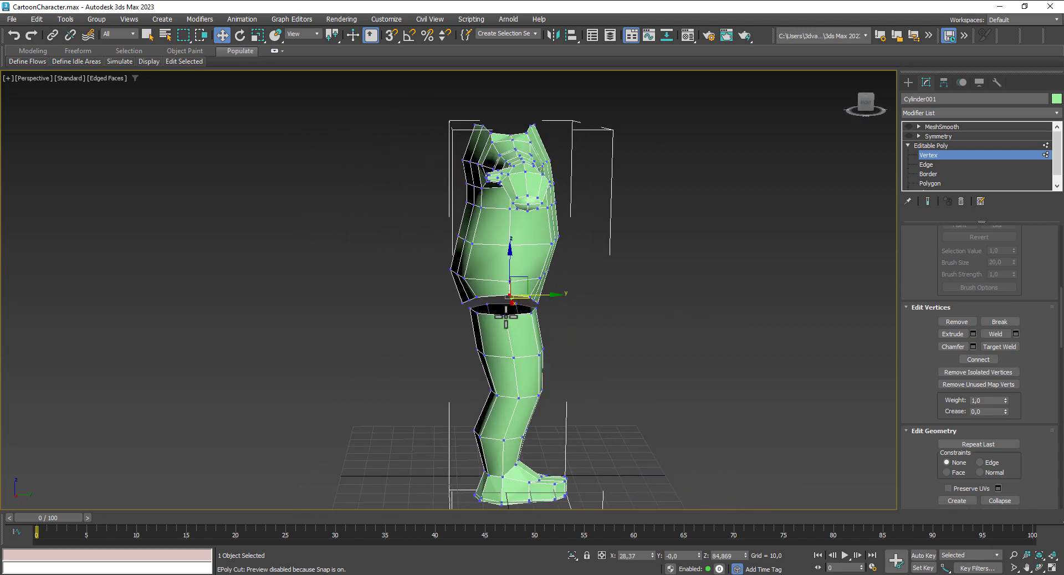
pyautogui.click(506, 314)
pyautogui.click(1014, 334)
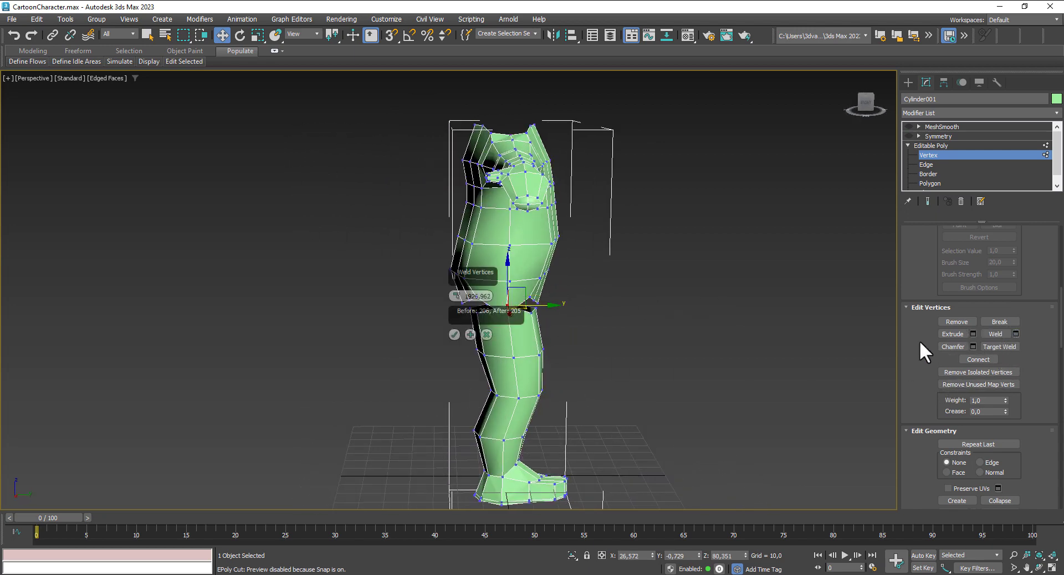
pyautogui.click(453, 335)
pyautogui.keyDown('alt'); pyautogui.moveTo(613, 354); pyautogui.dragTo(558, 330, button='middle'); pyautogui.keyUp('alt')
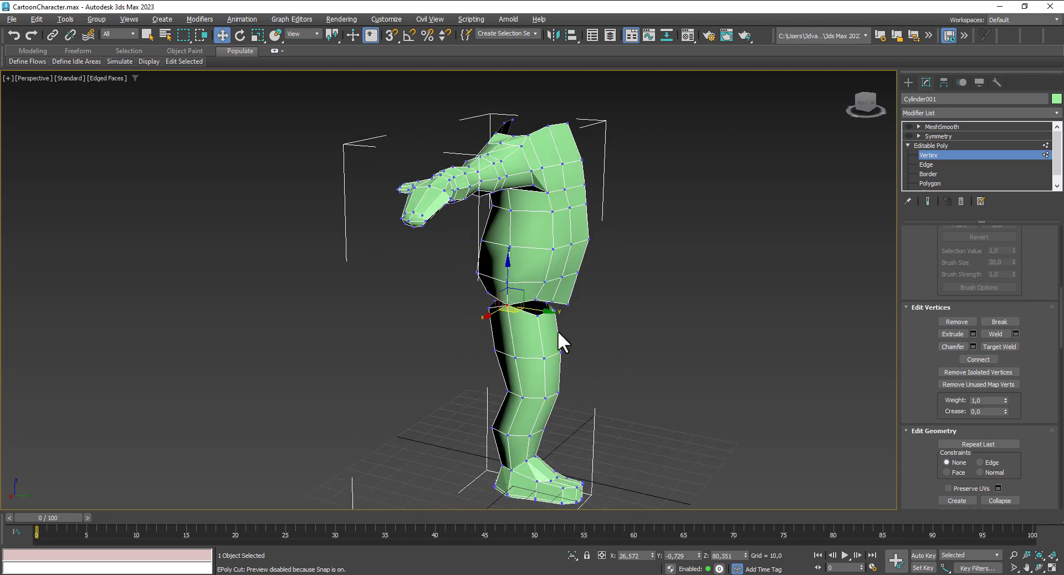
pyautogui.click(537, 305)
pyautogui.click(538, 317)
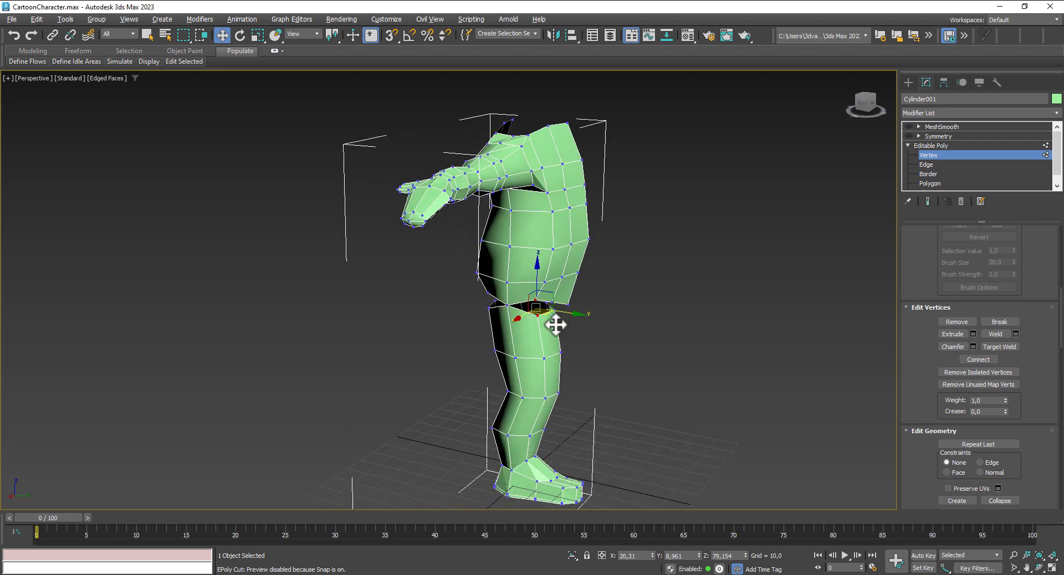
pyautogui.click(1014, 333)
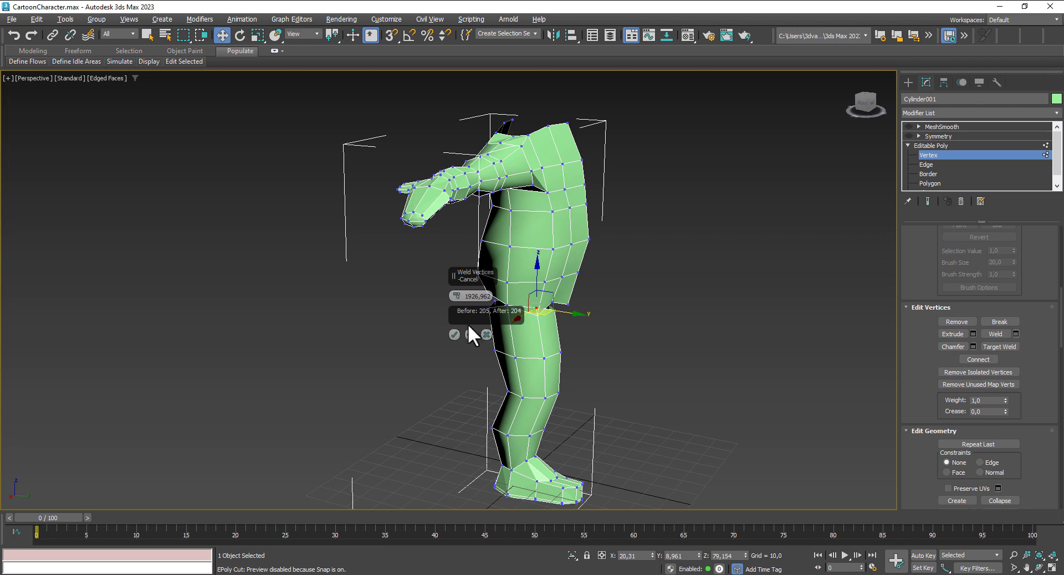
pyautogui.click(454, 335)
pyautogui.moveTo(457, 335)
pyautogui.keyDown('alt'); pyautogui.mouseDown(button='middle')
pyautogui.moveTo(593, 351)
pyautogui.moveTo(564, 328)
pyautogui.mouseUp(button='middle'); pyautogui.keyUp('alt')
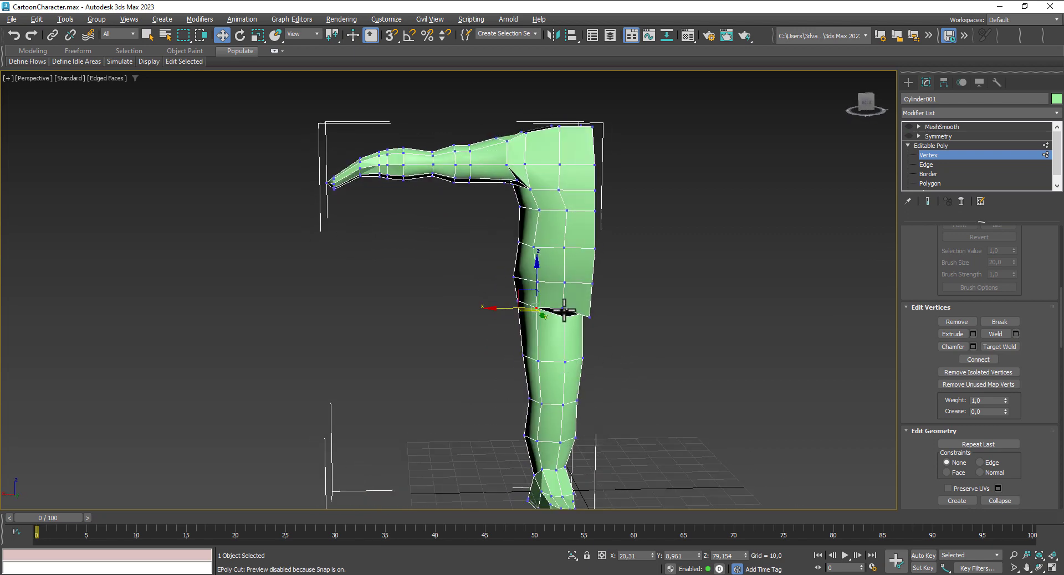
# Step: Weld the vertices across the hip gap on the side and back of the body
pyautogui.click(564, 311)
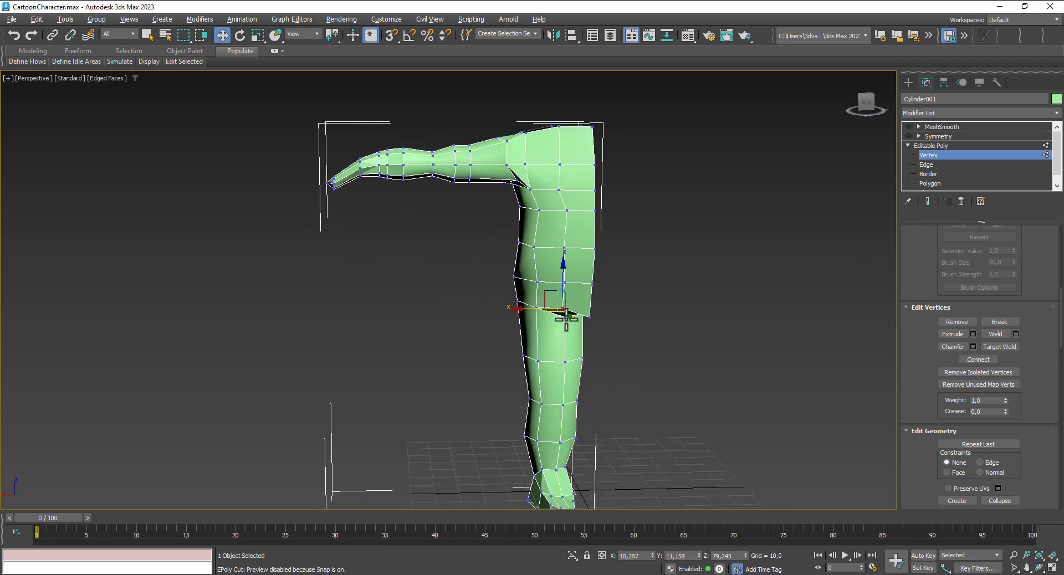
pyautogui.click(996, 334)
pyautogui.moveTo(655, 400)
pyautogui.keyDown('alt'); pyautogui.mouseDown(button='middle')
pyautogui.moveTo(594, 380)
pyautogui.moveTo(553, 395)
pyautogui.moveTo(550, 318)
pyautogui.mouseUp(button='middle'); pyautogui.keyUp('alt')
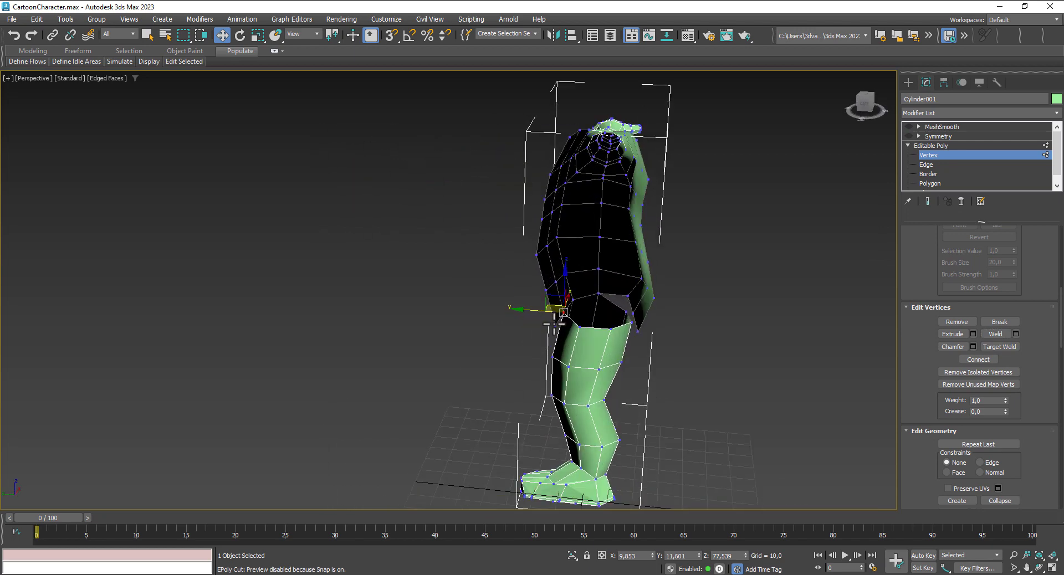
pyautogui.click(554, 323)
pyautogui.click(579, 328)
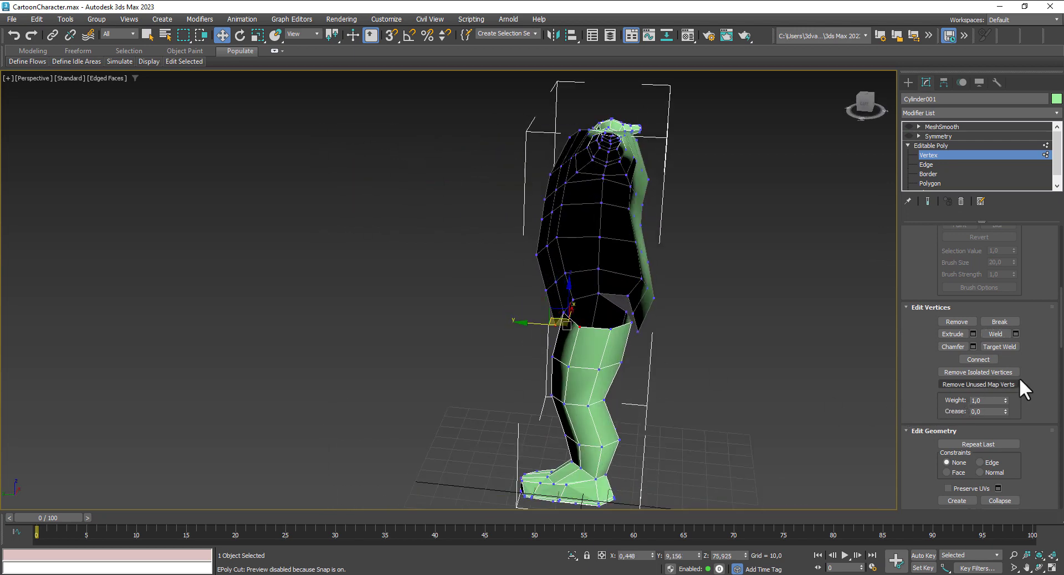
pyautogui.click(993, 335)
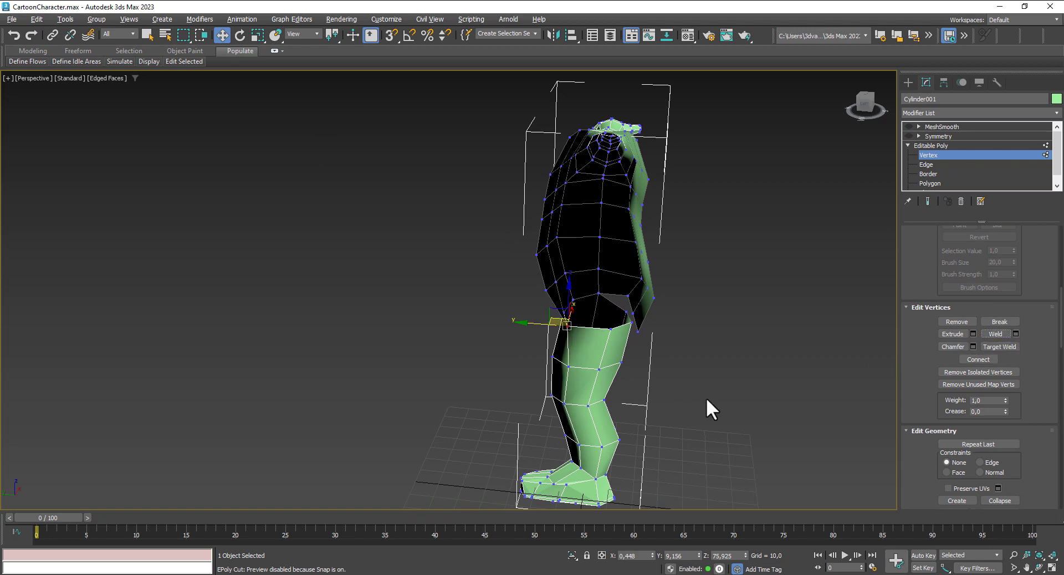
# Step: Nudge a hip vertex to reshape the waist, then weld the vertices closing the last gap
pyautogui.moveTo(706, 397)
pyautogui.keyDown('alt'); pyautogui.mouseDown(button='middle')
pyautogui.moveTo(641, 385)
pyautogui.moveTo(659, 377)
pyautogui.moveTo(624, 341)
pyautogui.mouseUp(button='middle'); pyautogui.keyUp('alt')
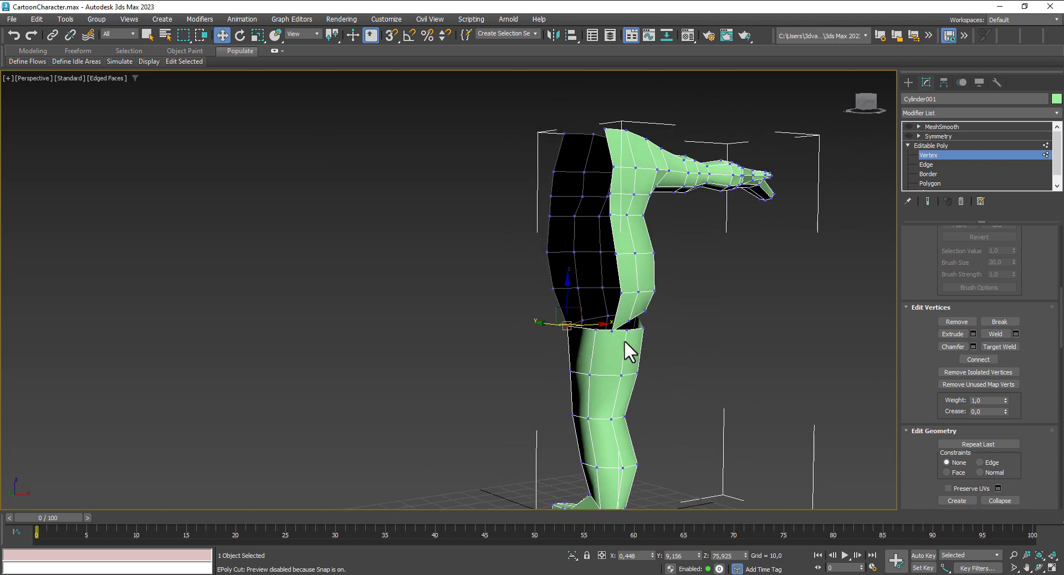
pyautogui.moveTo(696, 389)
pyautogui.keyDown('alt'); pyautogui.mouseDown(button='middle')
pyautogui.moveTo(744, 419)
pyautogui.moveTo(764, 394)
pyautogui.mouseUp(button='middle'); pyautogui.keyUp('alt')
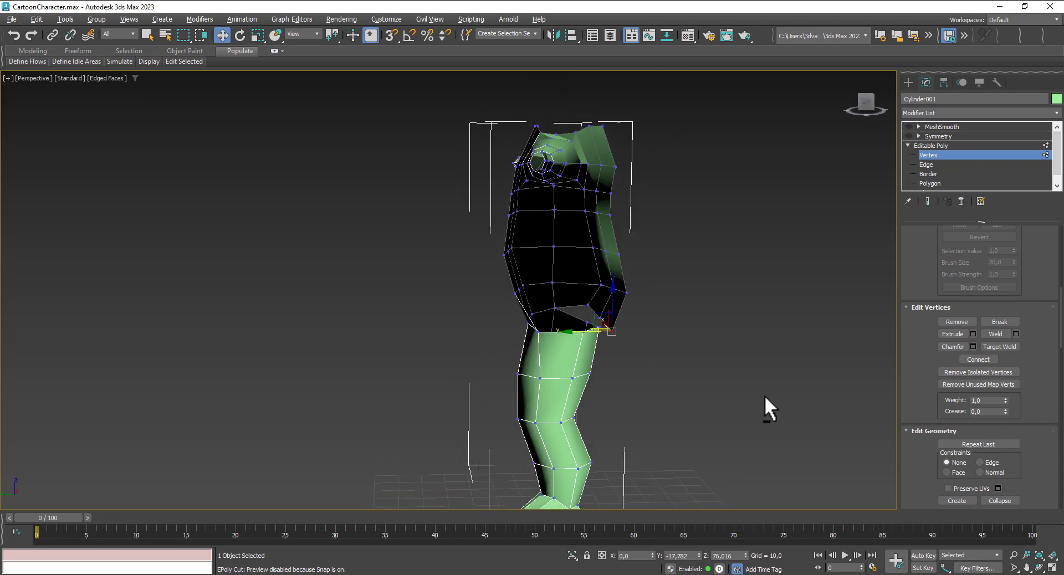
pyautogui.moveTo(587, 332); pyautogui.dragTo(588, 331)
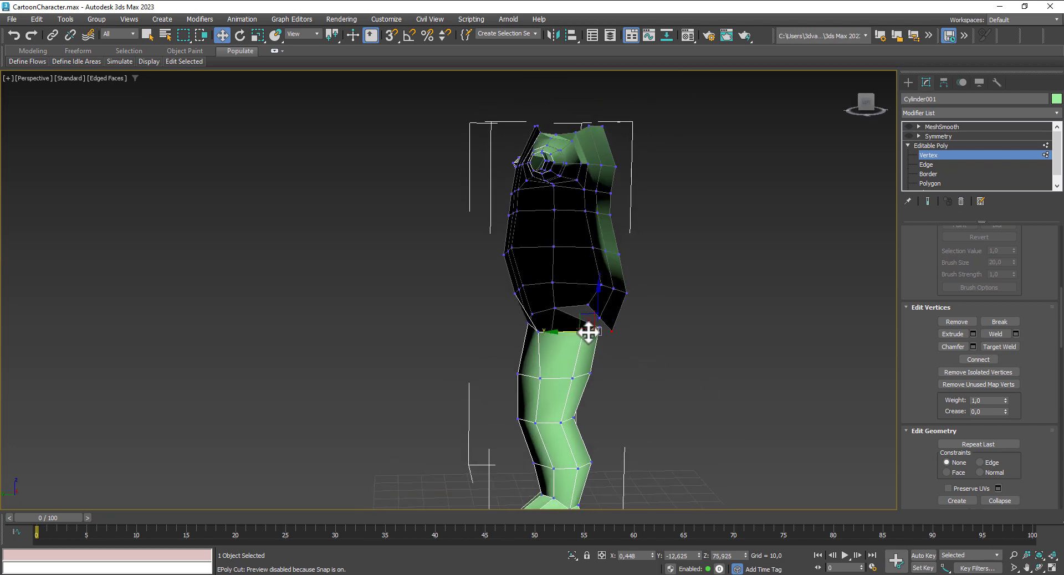
pyautogui.moveTo(721, 377)
pyautogui.keyDown('alt'); pyautogui.mouseDown(button='middle')
pyautogui.moveTo(579, 371)
pyautogui.moveTo(626, 316)
pyautogui.mouseUp(button='middle'); pyautogui.keyUp('alt')
pyautogui.click(624, 322)
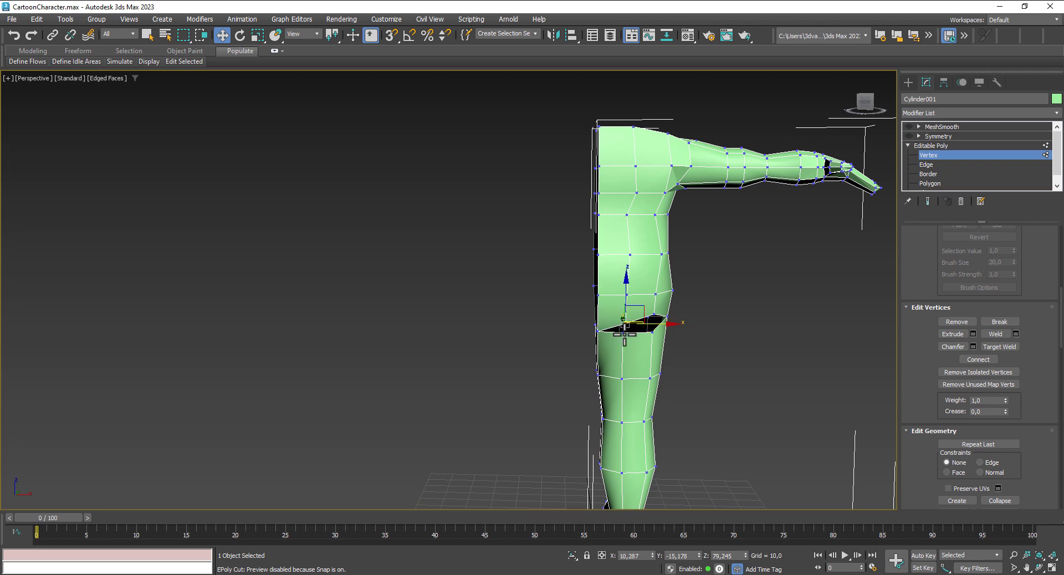
pyautogui.moveTo(737, 382)
pyautogui.keyDown('alt'); pyautogui.mouseDown(button='middle')
pyautogui.moveTo(710, 382)
pyautogui.moveTo(669, 320)
pyautogui.mouseUp(button='middle'); pyautogui.keyUp('alt')
pyautogui.click(659, 316)
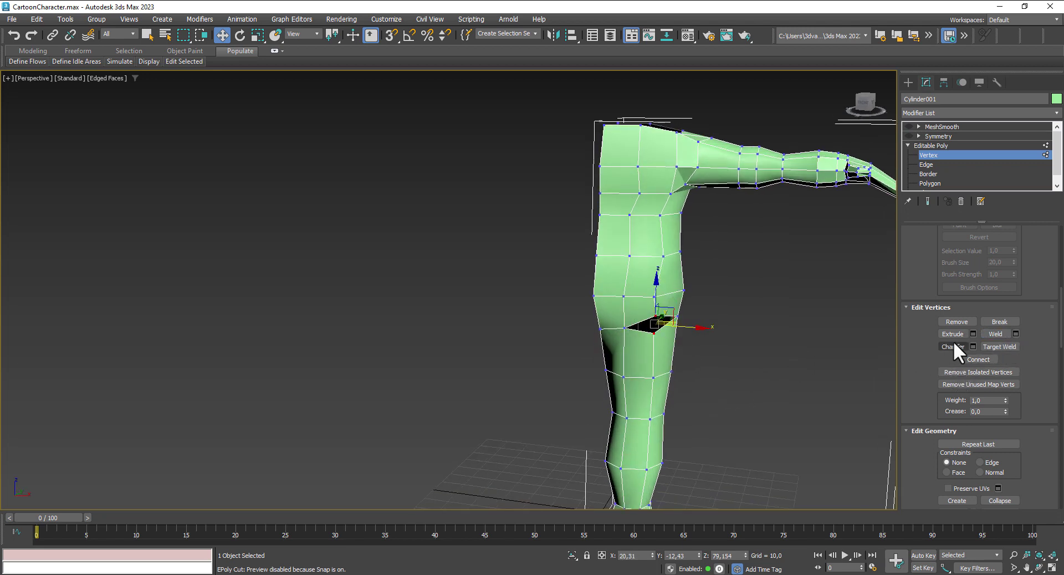
pyautogui.click(996, 334)
pyautogui.scroll(-3, 693, 373)
pyautogui.moveTo(713, 385)
pyautogui.keyDown('alt'); pyautogui.mouseDown(button='middle')
pyautogui.moveTo(1025, 365)
pyautogui.moveTo(1040, 386)
pyautogui.moveTo(963, 381)
pyautogui.mouseUp(button='middle'); pyautogui.keyUp('alt')
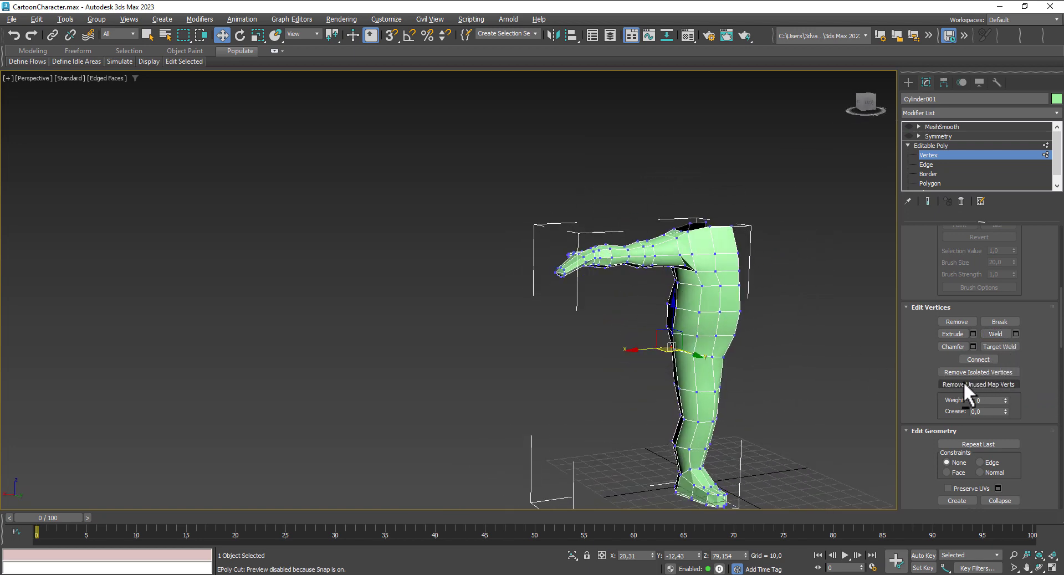
# Step: Inspect the smoothed mirrored body, then switch off MeshSmooth and Symmetry and restore four views
pyautogui.click(908, 127)
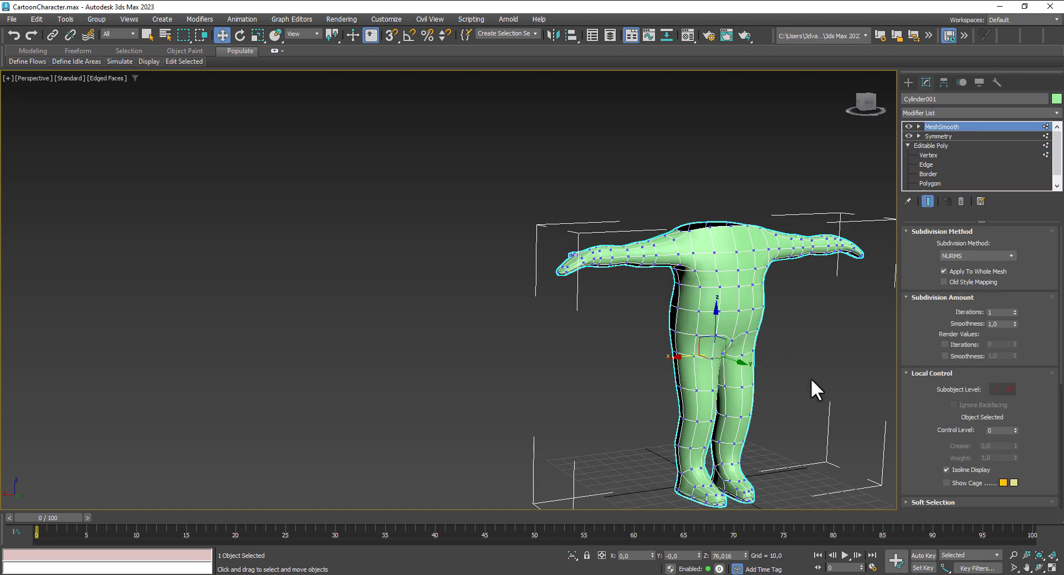
pyautogui.moveTo(783, 373)
pyautogui.keyDown('alt'); pyautogui.mouseDown(button='middle')
pyautogui.moveTo(696, 373)
pyautogui.moveTo(726, 392)
pyautogui.moveTo(860, 374)
pyautogui.moveTo(800, 386)
pyautogui.moveTo(710, 376)
pyautogui.moveTo(633, 384)
pyautogui.moveTo(809, 398)
pyautogui.moveTo(860, 371)
pyautogui.moveTo(896, 389)
pyautogui.moveTo(753, 397)
pyautogui.moveTo(822, 375)
pyautogui.moveTo(799, 375)
pyautogui.mouseUp(button='middle'); pyautogui.keyUp('alt')
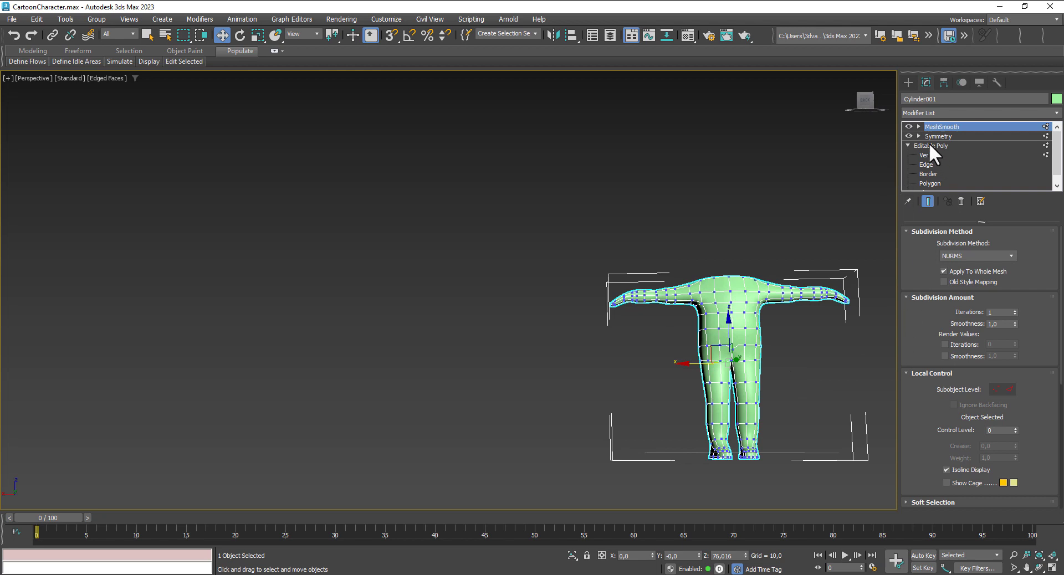
pyautogui.click(908, 127)
pyautogui.click(908, 136)
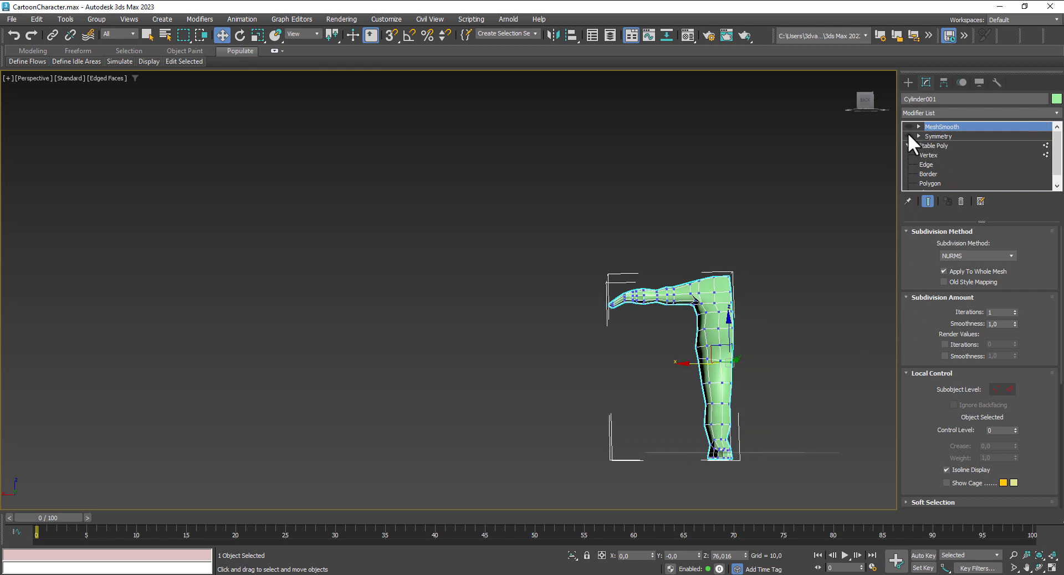
pyautogui.click(1052, 567)
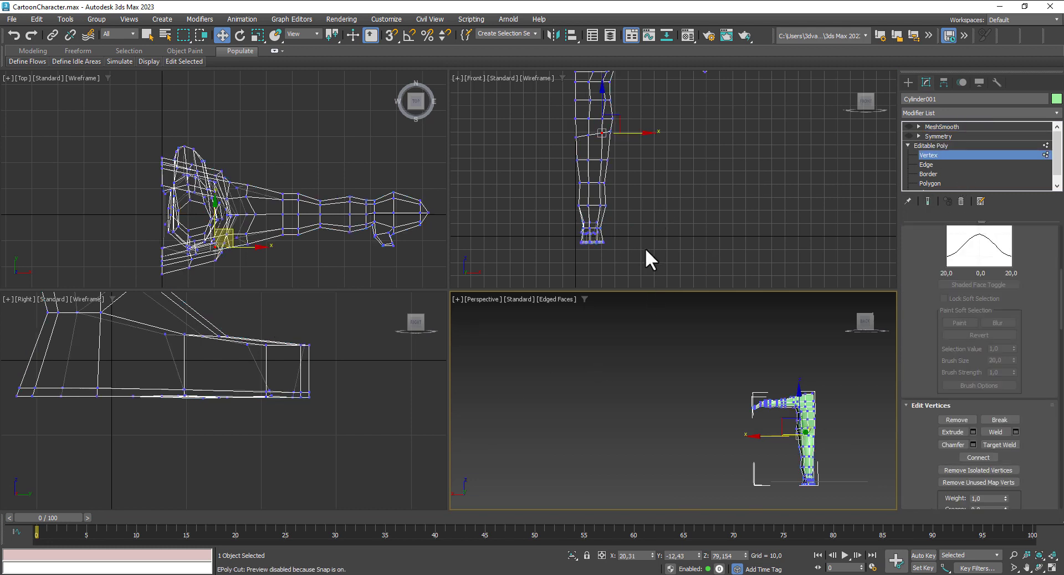
# Step: Region-select the lower leg and foot vertices in Front view and re-enable Symmetry
pyautogui.moveTo(640, 261)
pyautogui.mouseDown()
pyautogui.moveTo(579, 202)
pyautogui.moveTo(589, 192)
pyautogui.mouseUp()
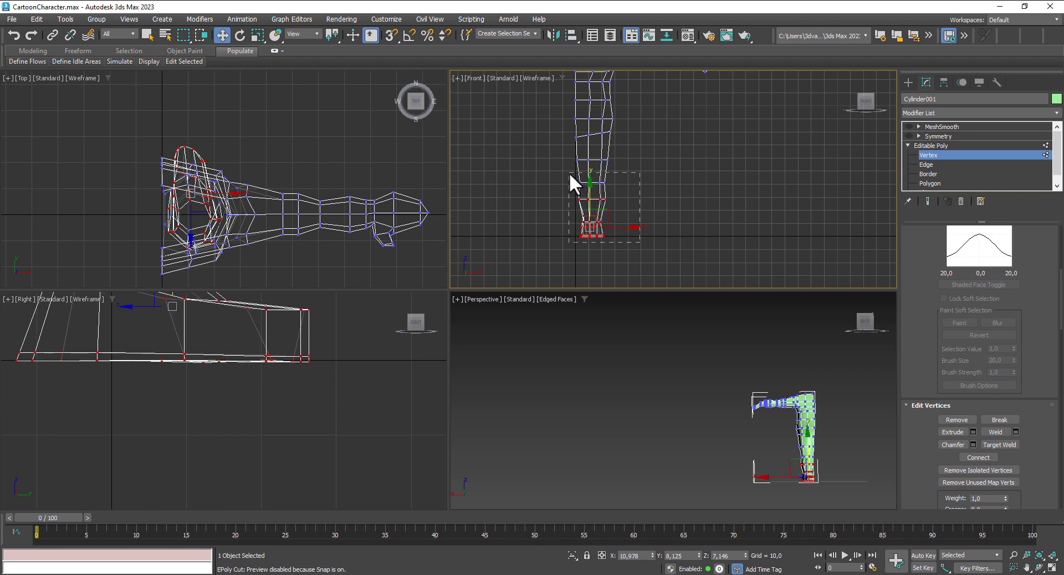
pyautogui.moveTo(640, 242)
pyautogui.mouseDown()
pyautogui.moveTo(564, 159)
pyautogui.moveTo(589, 168)
pyautogui.mouseUp()
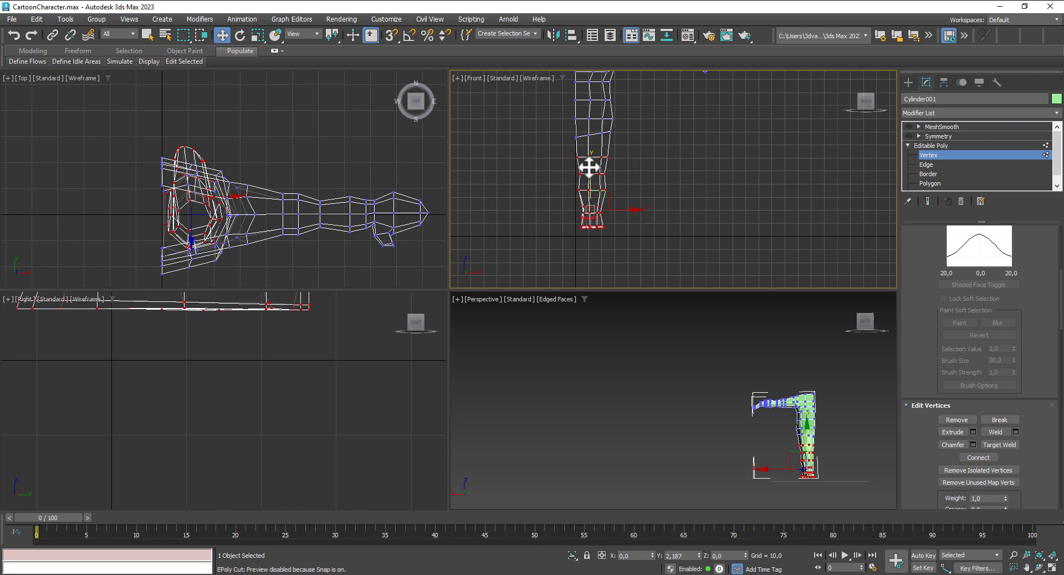
pyautogui.click(922, 135)
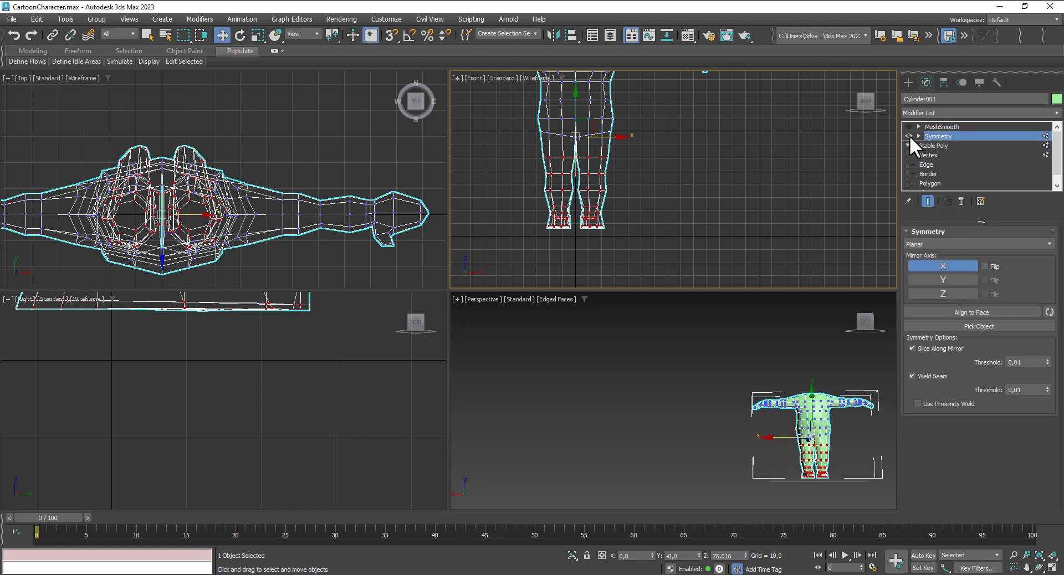
# Step: Delete MeshSmooth from the body's stack, keeping Symmetry, and save CartoonCharacter.max
pyautogui.click(923, 127)
pyautogui.moveTo(660, 398)
pyautogui.keyDown('alt'); pyautogui.mouseDown(button='middle')
pyautogui.moveTo(743, 442)
pyautogui.moveTo(862, 443)
pyautogui.moveTo(815, 463)
pyautogui.moveTo(729, 442)
pyautogui.moveTo(575, 439)
pyautogui.moveTo(807, 447)
pyautogui.moveTo(802, 456)
pyautogui.moveTo(784, 446)
pyautogui.moveTo(831, 439)
pyautogui.moveTo(848, 449)
pyautogui.moveTo(804, 467)
pyautogui.mouseUp(button='middle'); pyautogui.keyUp('alt')
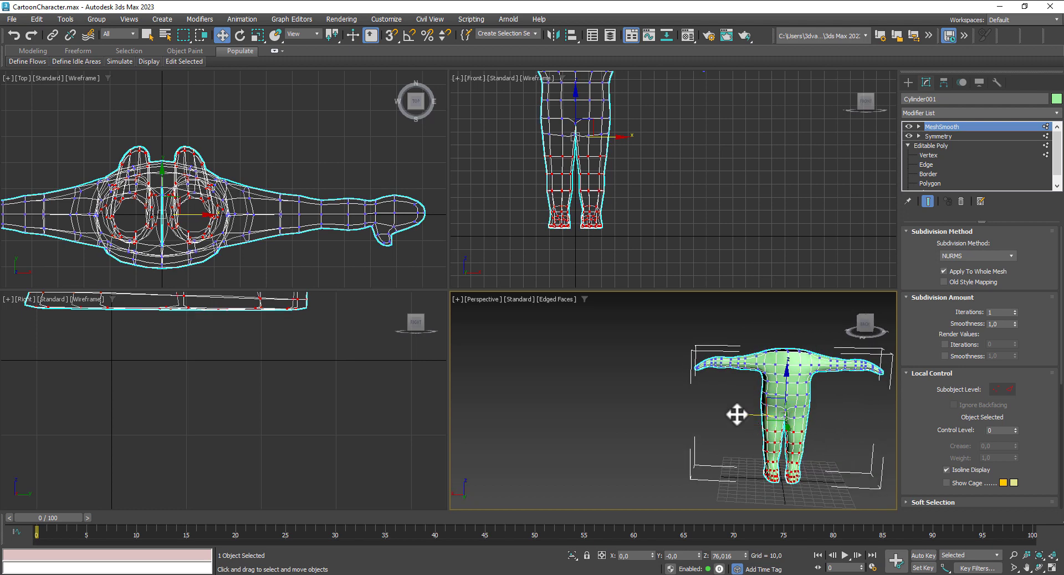
pyautogui.moveTo(736, 415)
pyautogui.keyDown('alt'); pyautogui.mouseDown(button='middle')
pyautogui.moveTo(637, 411)
pyautogui.moveTo(672, 427)
pyautogui.moveTo(777, 418)
pyautogui.moveTo(763, 428)
pyautogui.mouseUp(button='middle'); pyautogui.keyUp('alt')
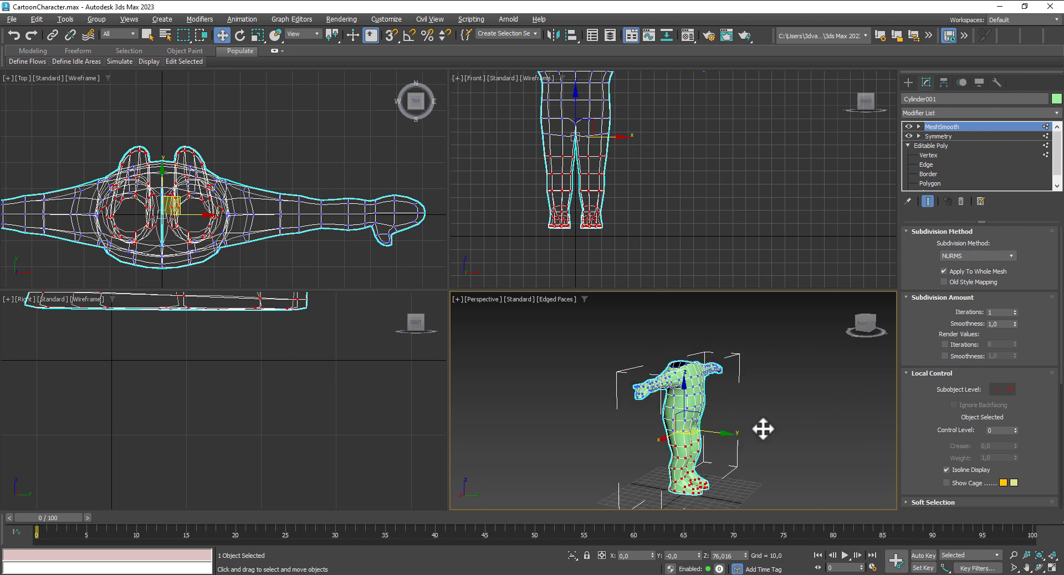
pyautogui.click(908, 127)
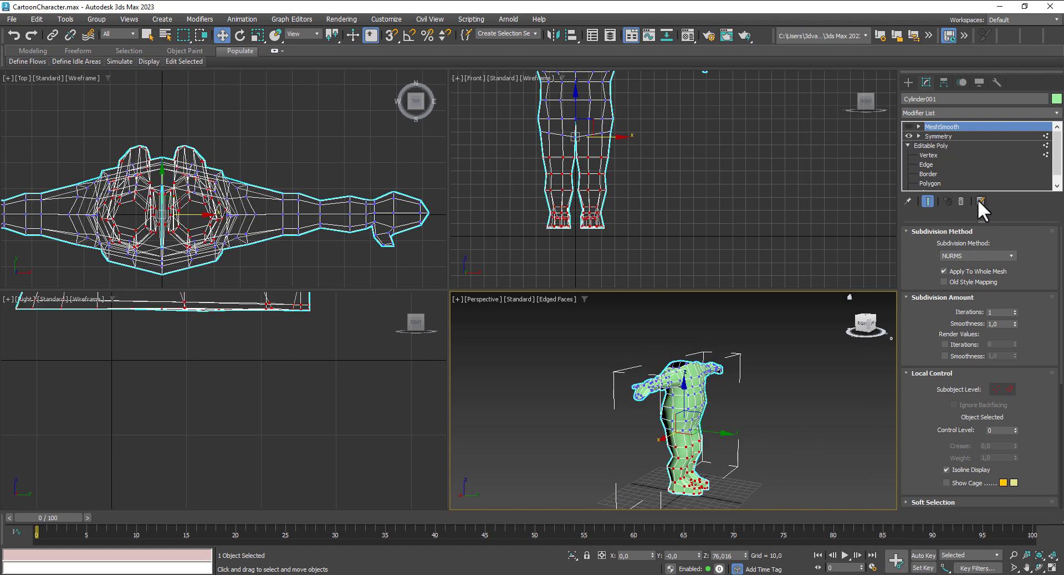
pyautogui.click(960, 201)
pyautogui.moveTo(847, 301)
pyautogui.keyDown('alt'); pyautogui.mouseDown(button='middle')
pyautogui.moveTo(797, 425)
pyautogui.moveTo(770, 444)
pyautogui.mouseUp(button='middle'); pyautogui.keyUp('alt')
pyautogui.hotkey('ctrl', 's')
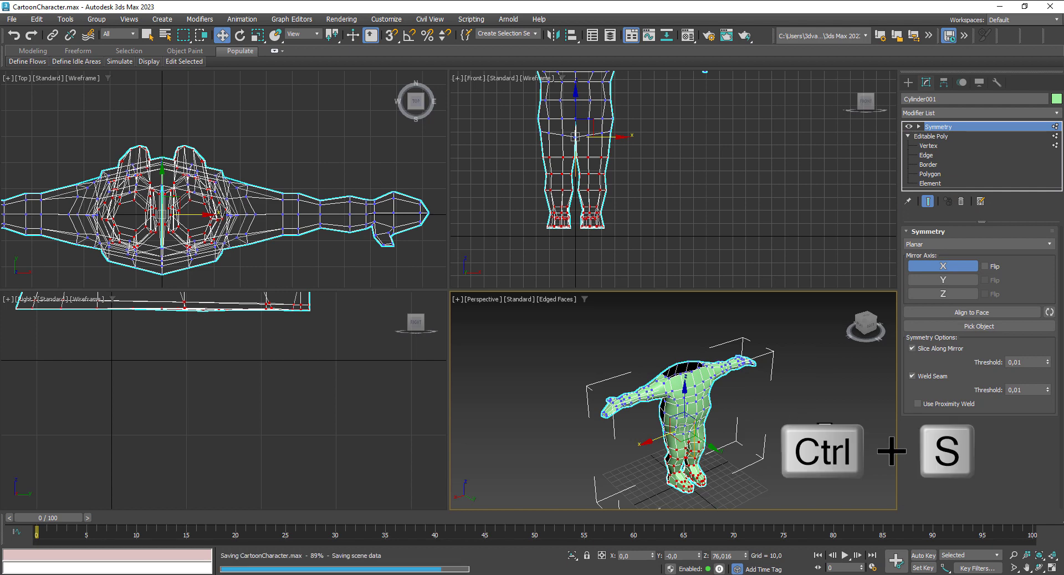
# Step: Zoom in on the neck opening in Perspective, select a vertex on its edge at Vertex level, then restore four views
pyautogui.click(1051, 568)
pyautogui.moveTo(607, 305); pyautogui.dragTo(636, 330, button='middle')
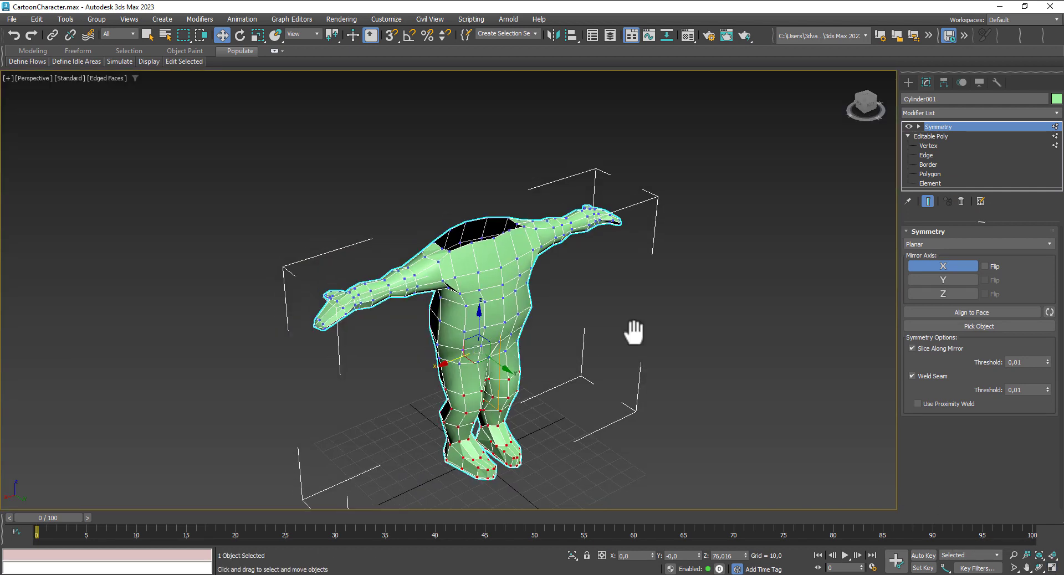
pyautogui.scroll(4, 476, 303)
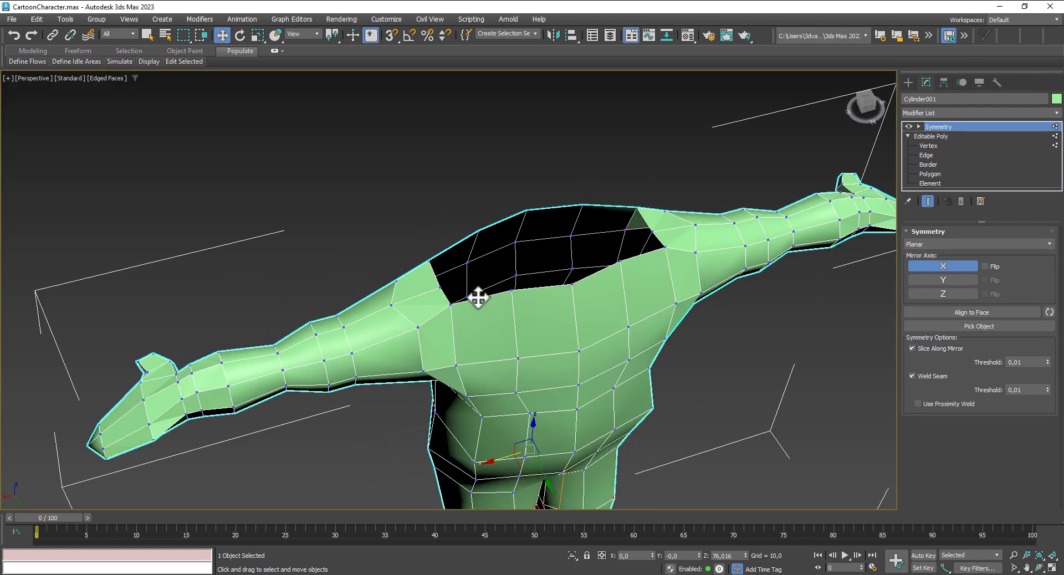
pyautogui.moveTo(435, 286)
pyautogui.keyDown('alt'); pyautogui.mouseDown(button='middle')
pyautogui.moveTo(475, 304)
pyautogui.moveTo(459, 301)
pyautogui.moveTo(454, 314)
pyautogui.mouseUp(button='middle'); pyautogui.keyUp('alt')
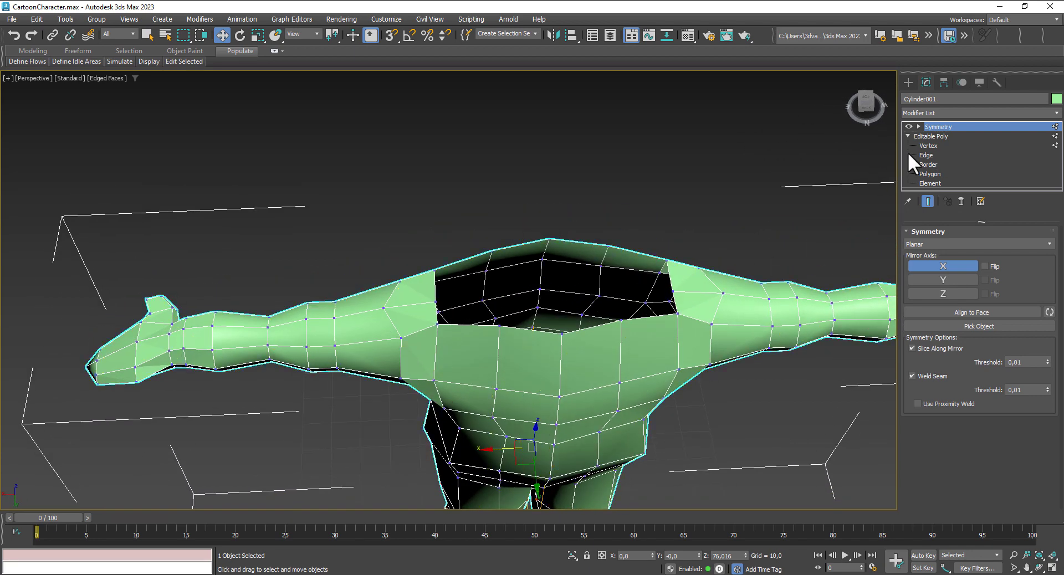
pyautogui.click(927, 164)
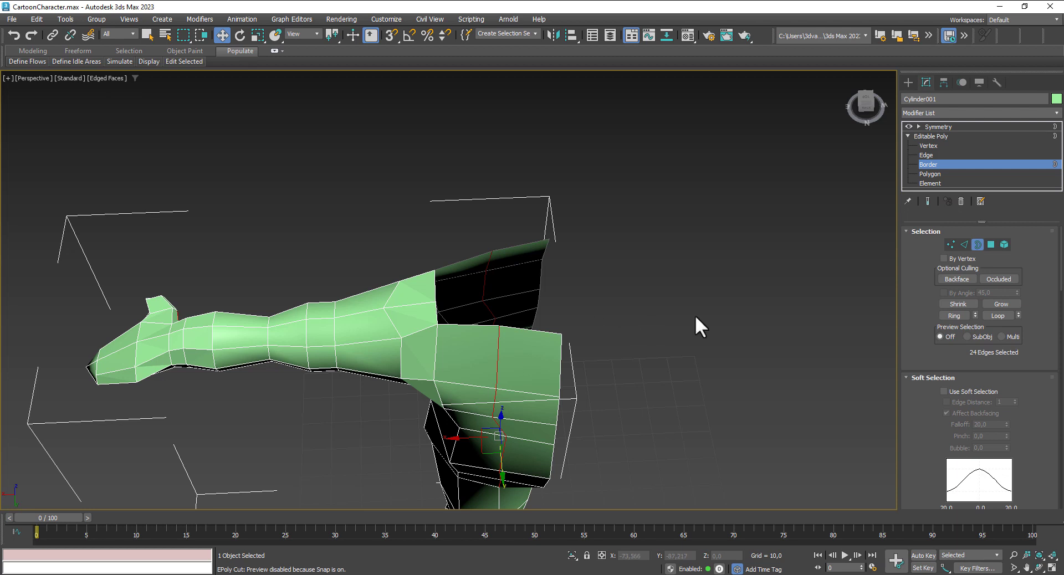
pyautogui.click(949, 244)
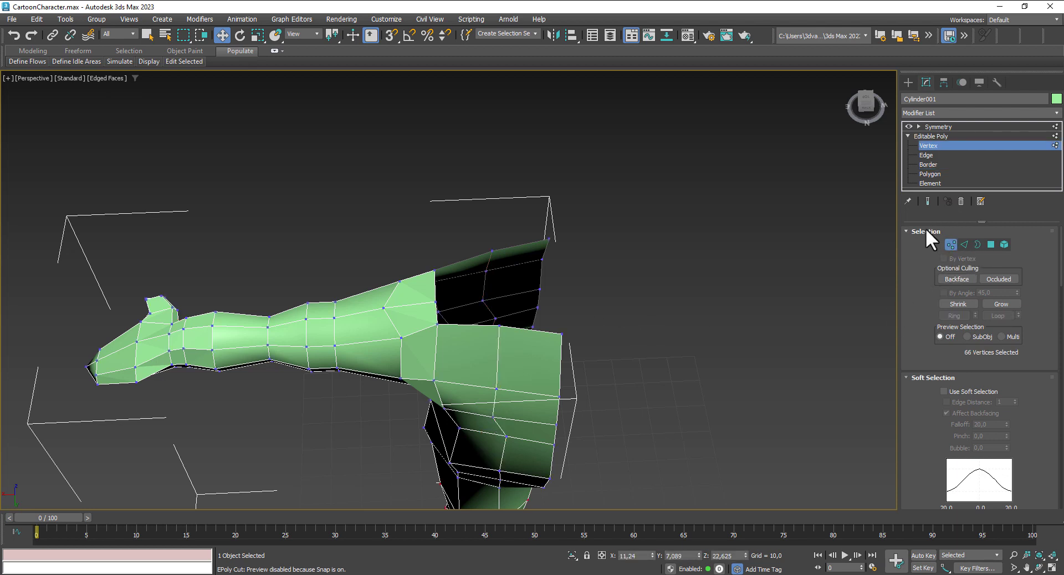
pyautogui.keyDown('alt'); pyautogui.moveTo(732, 302); pyautogui.dragTo(593, 301, button='middle'); pyautogui.keyUp('alt')
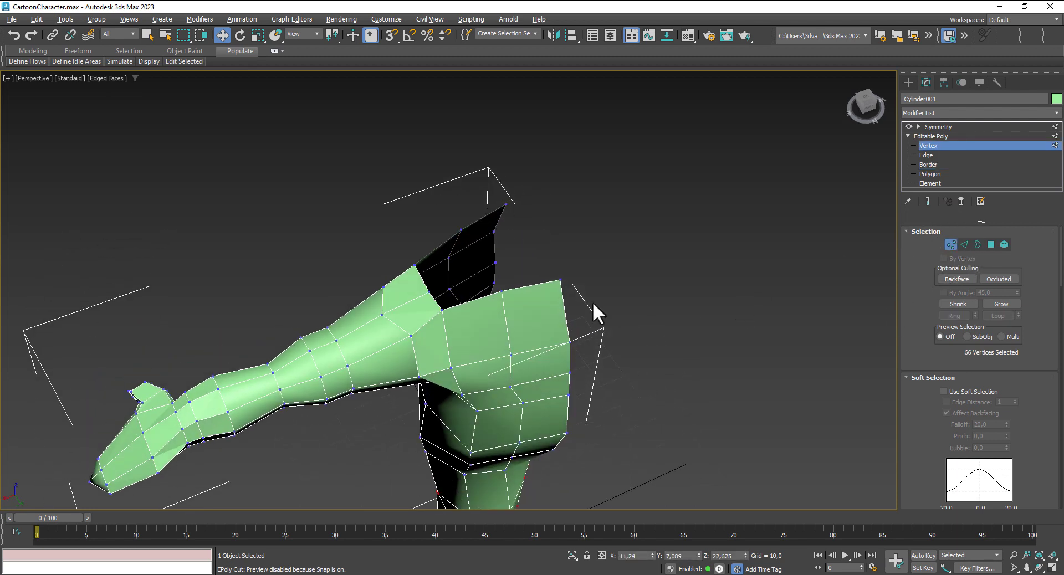
pyautogui.click(429, 291)
pyautogui.keyDown('alt'); pyautogui.moveTo(669, 250); pyautogui.dragTo(610, 261, button='middle'); pyautogui.keyUp('alt')
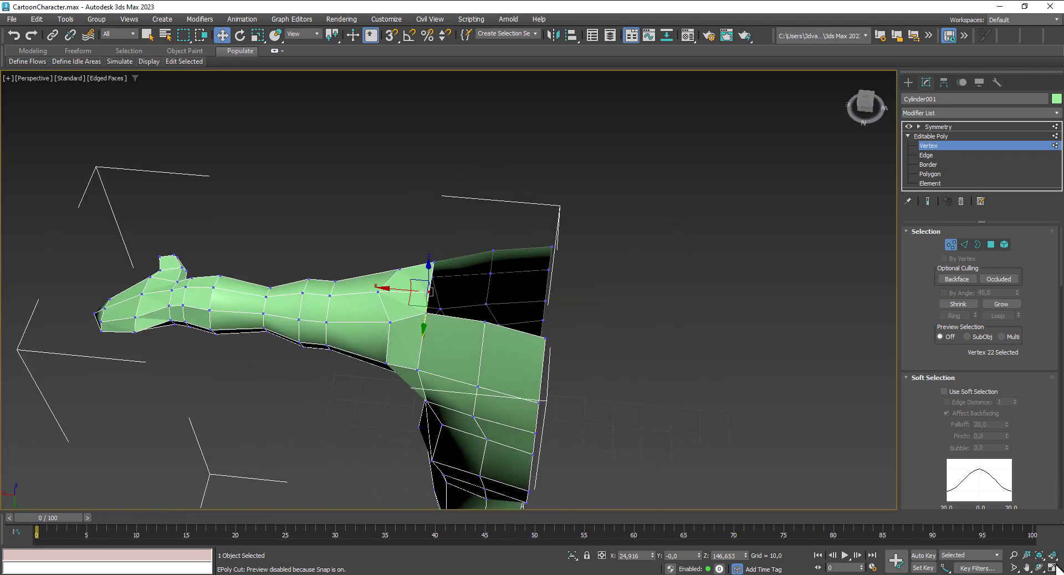
pyautogui.click(1051, 568)
# Step: Region-select the neck seam vertices and scale them flat along X
pyautogui.moveTo(656, 229); pyautogui.dragTo(672, 235, button='middle')
pyautogui.scroll(3, 587, 128)
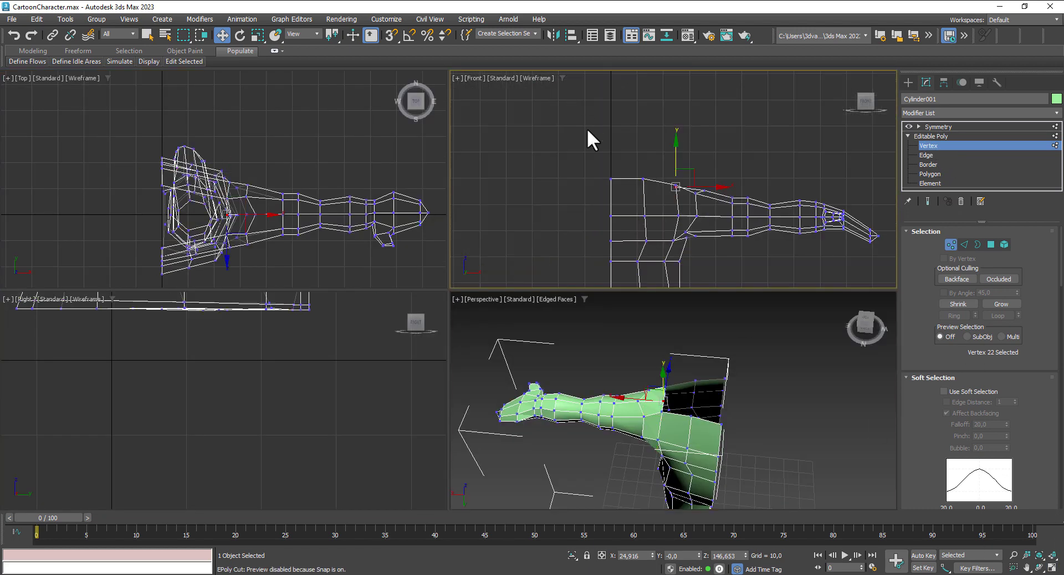
pyautogui.moveTo(608, 155); pyautogui.dragTo(649, 187)
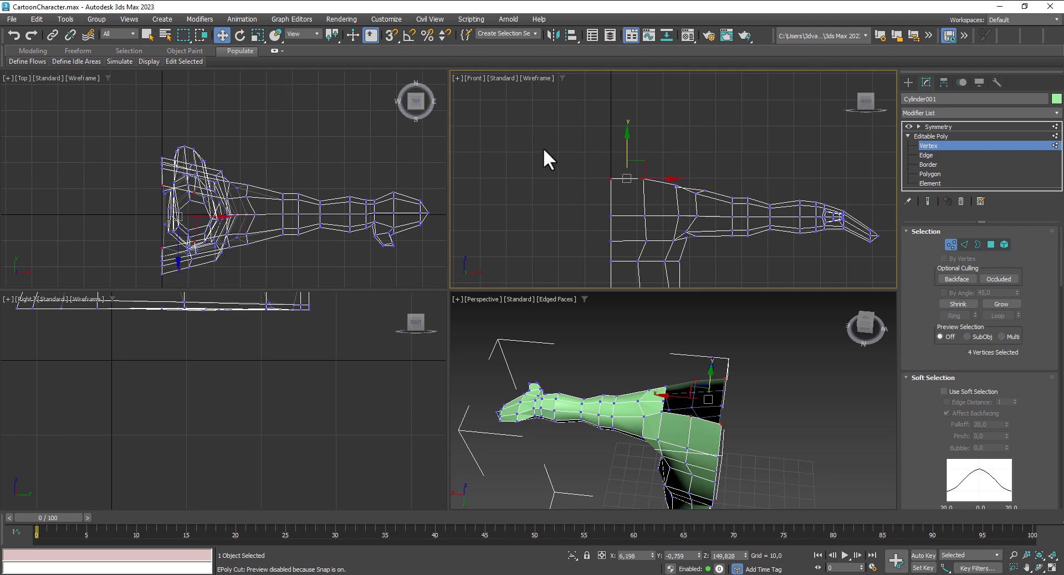
pyautogui.moveTo(662, 184)
pyautogui.mouseDown()
pyautogui.moveTo(691, 180)
pyautogui.moveTo(668, 179)
pyautogui.mouseUp()
pyautogui.click(258, 35)
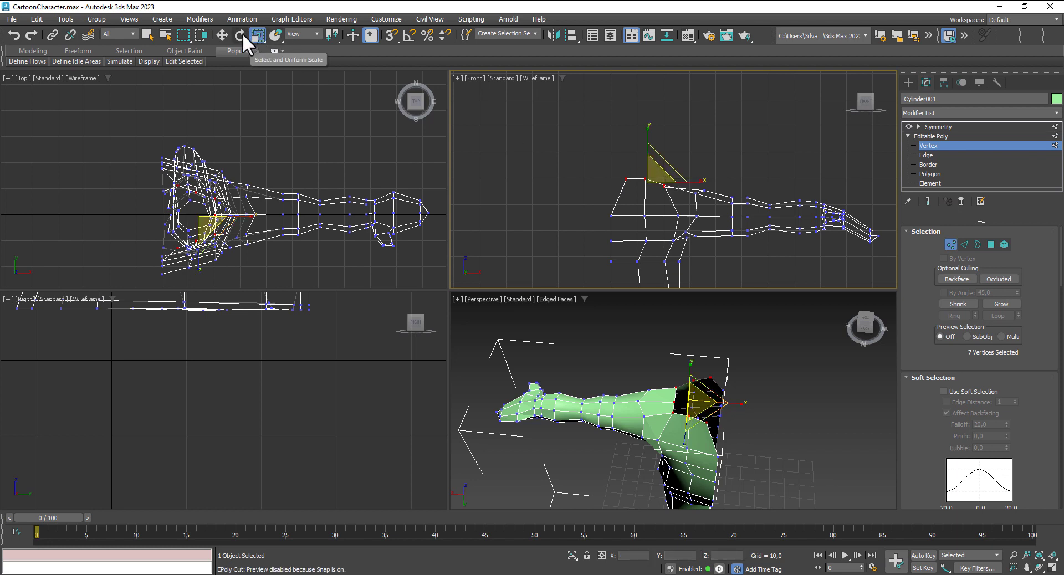
pyautogui.click(224, 35)
# Step: Set the two neck seam vertices to X 0 on the body's centre line
pyautogui.click(611, 216)
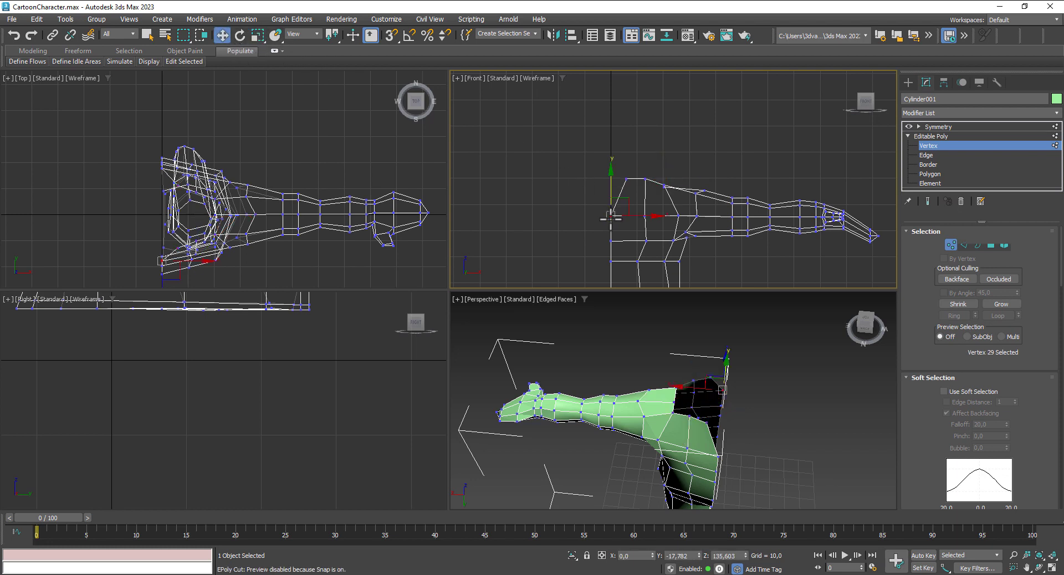
pyautogui.moveTo(634, 181); pyautogui.dragTo(635, 183)
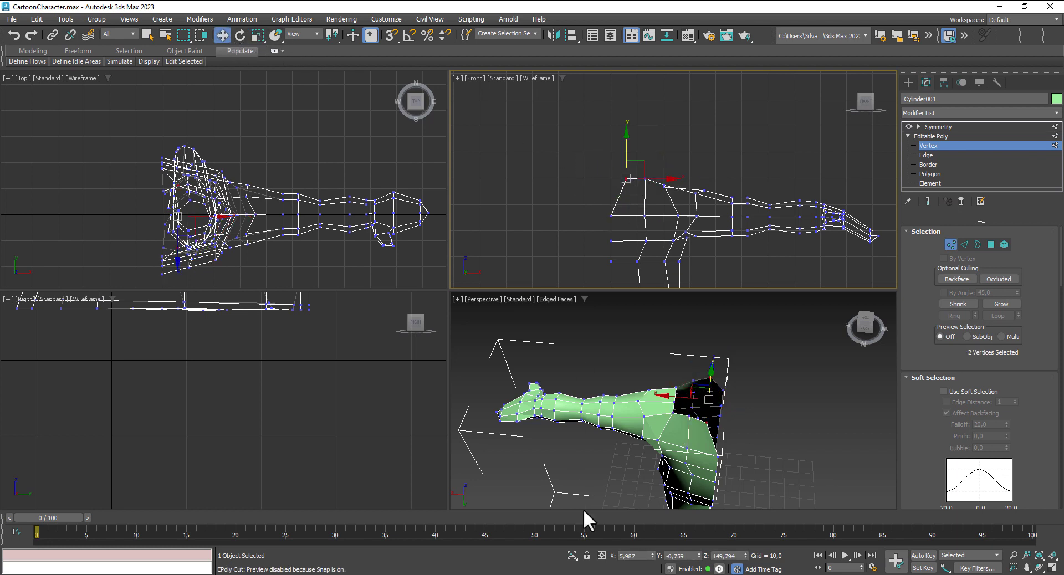
pyautogui.write('0')
pyautogui.press('Return')
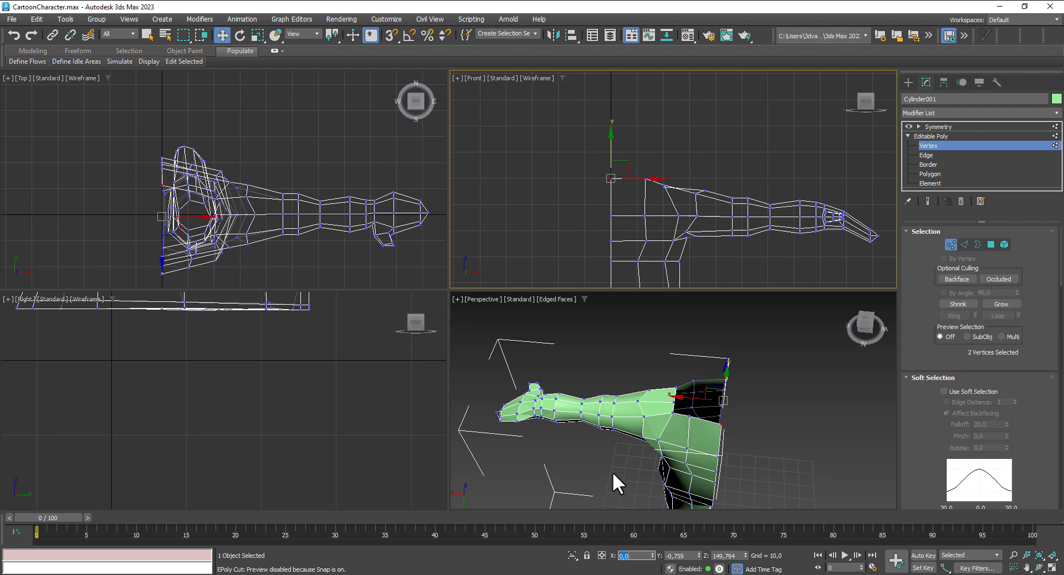
pyautogui.keyDown('alt'); pyautogui.moveTo(726, 489); pyautogui.dragTo(732, 426, button='middle'); pyautogui.keyUp('alt')
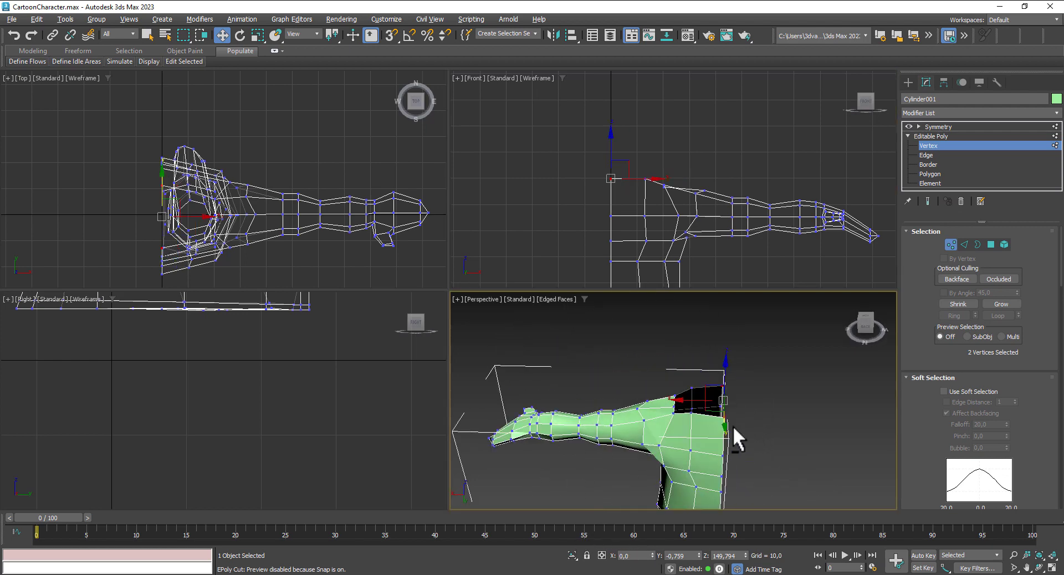
pyautogui.click(633, 161)
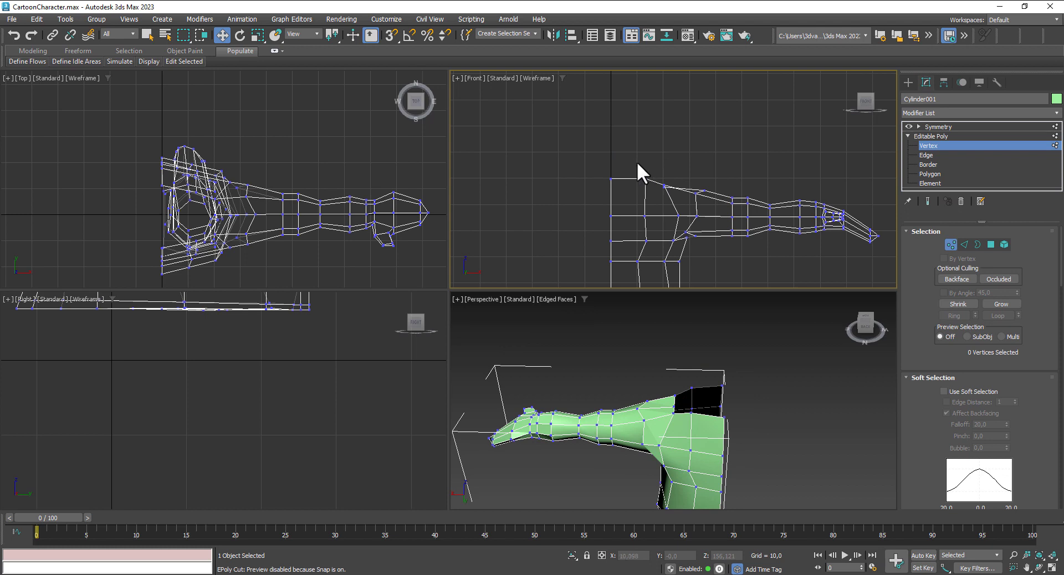
pyautogui.moveTo(794, 425)
pyautogui.keyDown('alt'); pyautogui.mouseDown(button='middle')
pyautogui.moveTo(798, 474)
pyautogui.moveTo(860, 447)
pyautogui.moveTo(838, 447)
pyautogui.mouseUp(button='middle'); pyautogui.keyUp('alt')
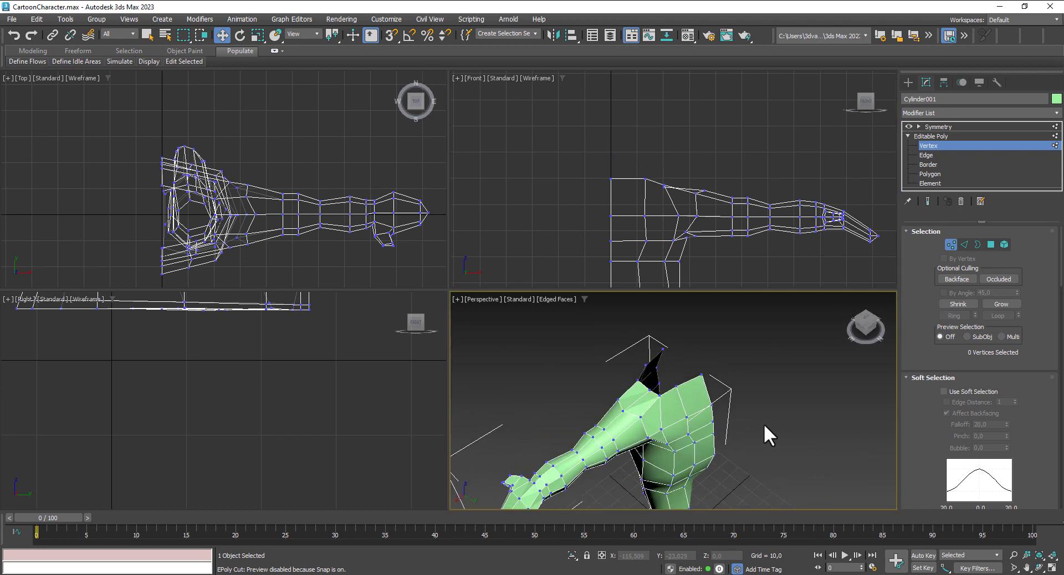
# Step: Turn Symmetry on to view the mirrored body, then frame the torso in the front view
pyautogui.click(933, 127)
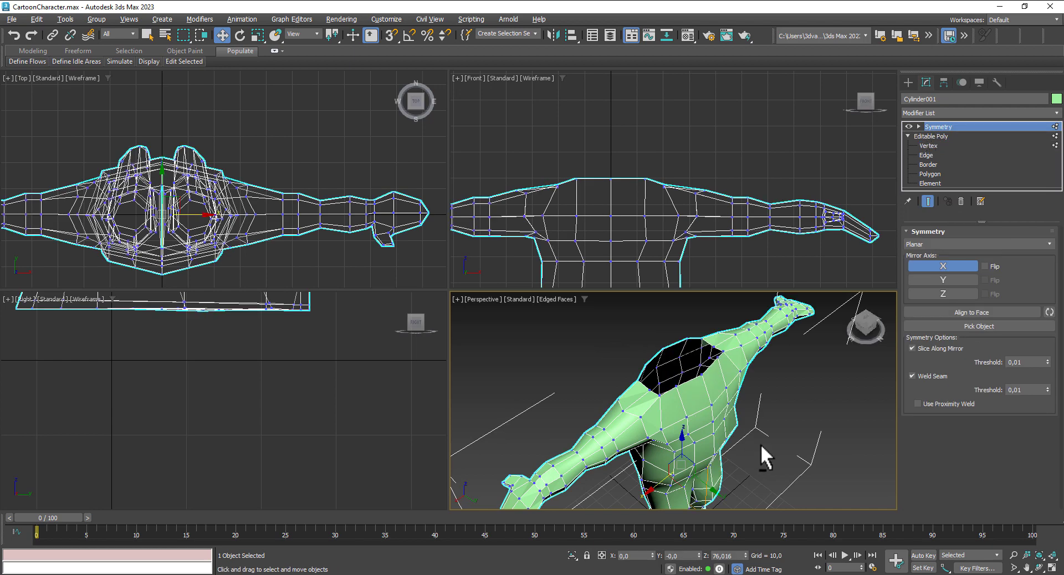
pyautogui.moveTo(760, 444)
pyautogui.keyDown('alt'); pyautogui.mouseDown(button='middle')
pyautogui.moveTo(734, 403)
pyautogui.moveTo(752, 386)
pyautogui.moveTo(790, 447)
pyautogui.moveTo(747, 373)
pyautogui.moveTo(776, 404)
pyautogui.mouseUp(button='middle'); pyautogui.keyUp('alt')
pyautogui.scroll(-2, 734, 405)
pyautogui.scroll(2, 676, 190)
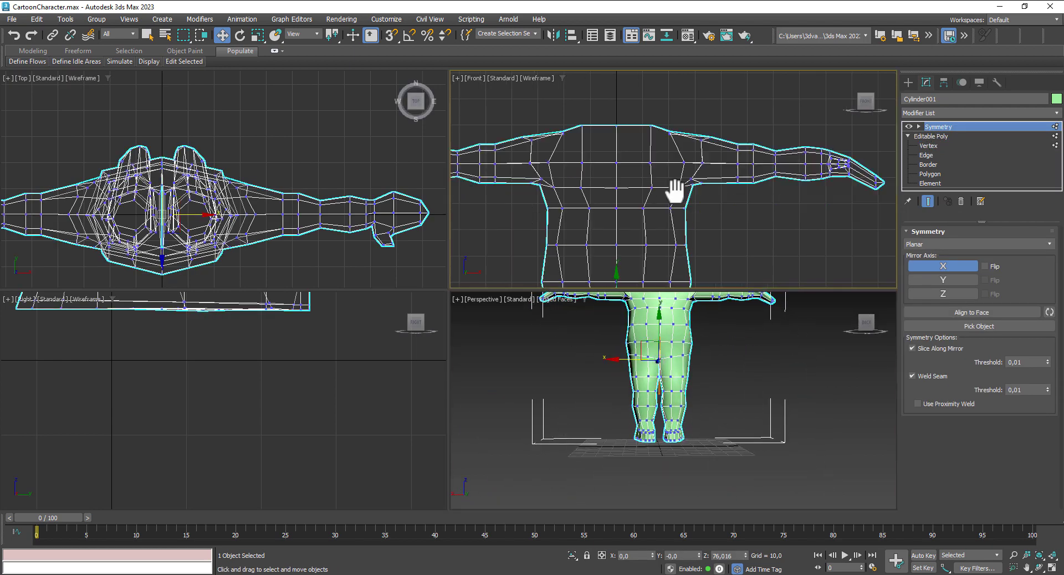
pyautogui.scroll(3, 641, 194)
pyautogui.moveTo(677, 190)
pyautogui.mouseDown(button='middle')
pyautogui.moveTo(641, 194)
pyautogui.moveTo(677, 169)
pyautogui.mouseUp(button='middle')
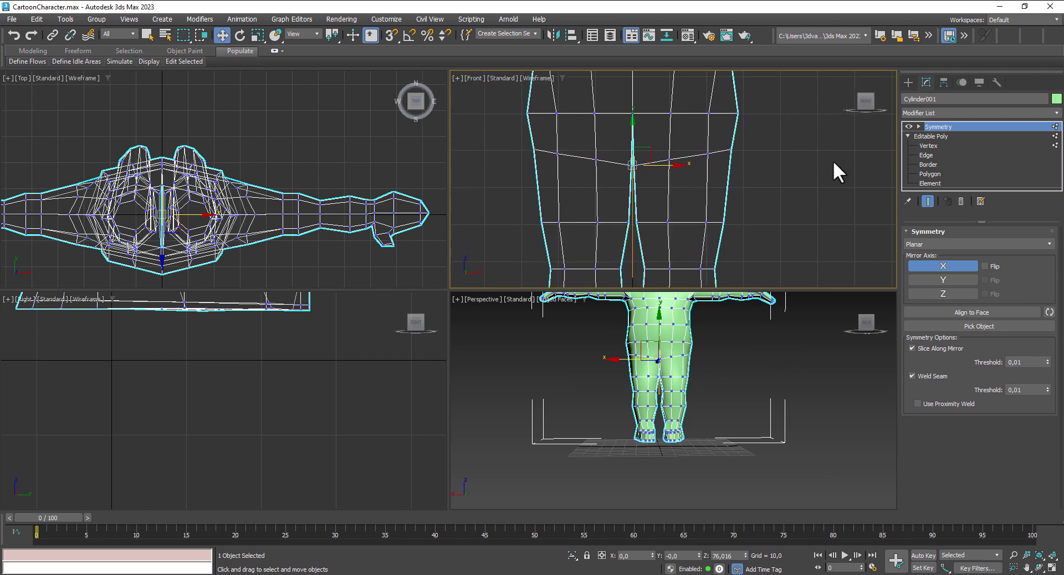
# Step: At Editable Poly vertex level, end the cut and nudge the upper inner-leg seam vertex right
pyautogui.click(925, 146)
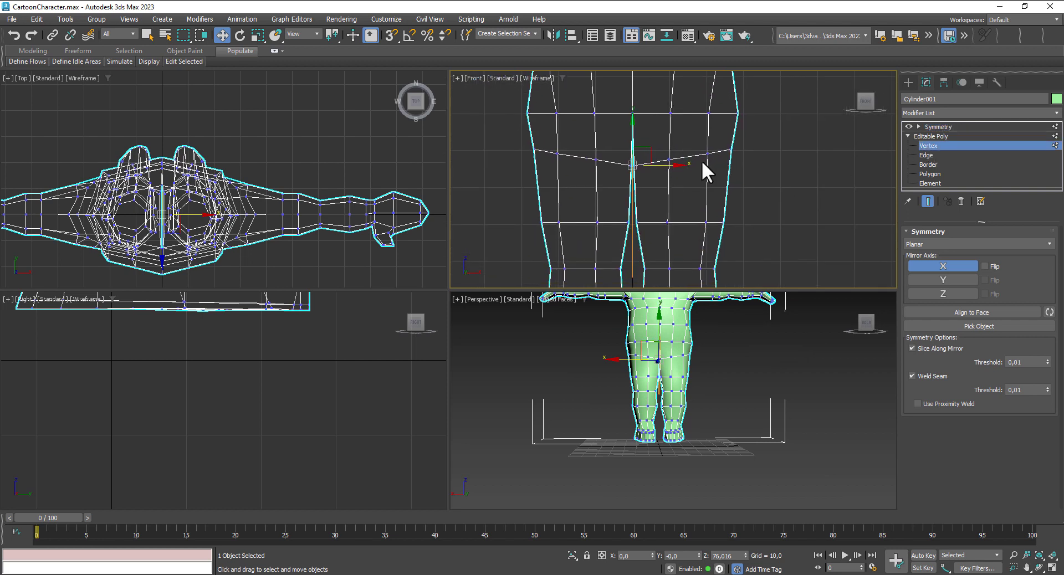
pyautogui.rightClick(635, 166)
pyautogui.click(629, 168)
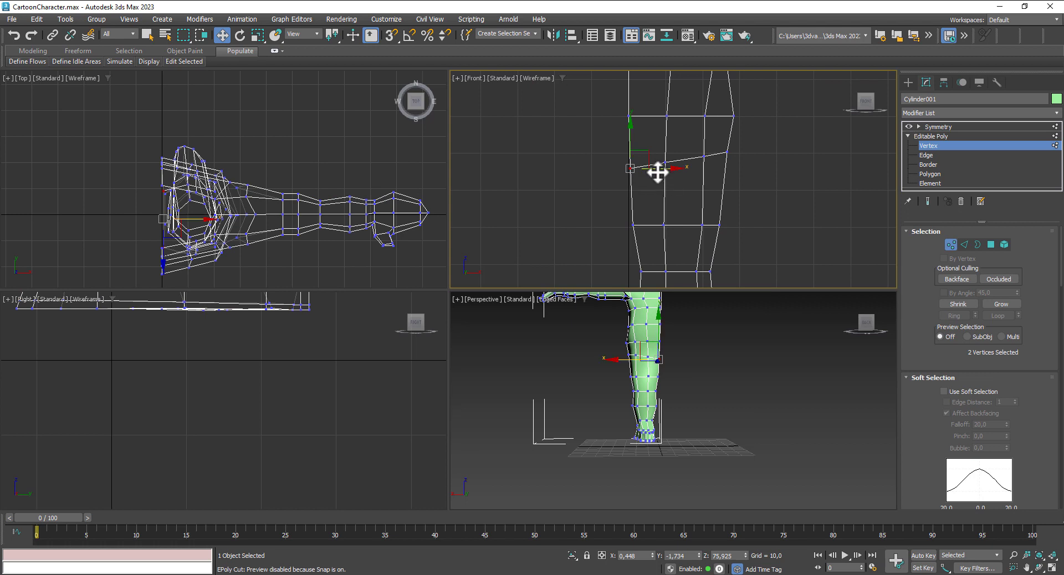
pyautogui.moveTo(658, 173); pyautogui.dragTo(663, 171)
pyautogui.click(633, 225)
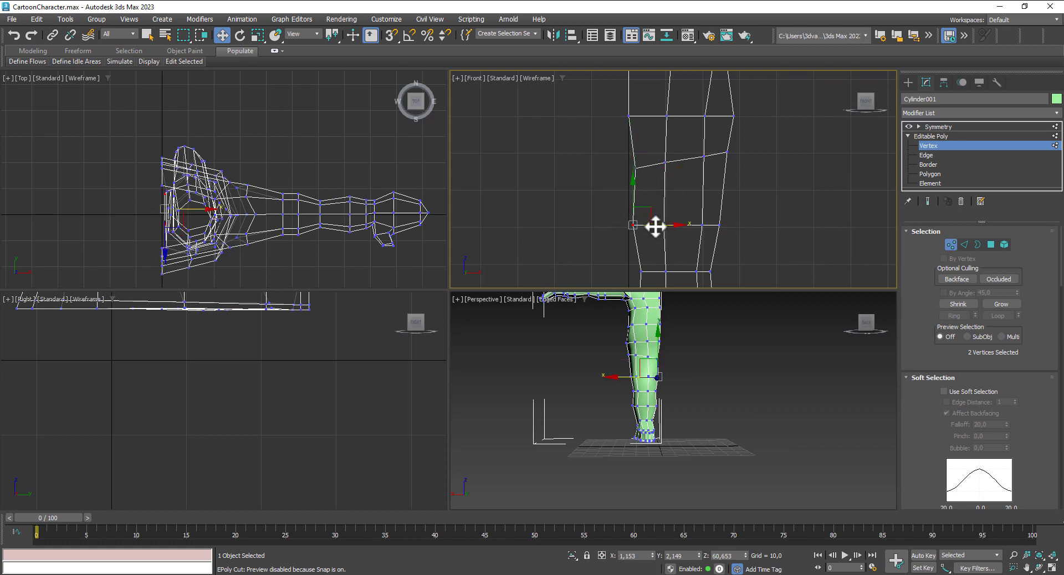
# Step: Select the inner-leg seam vertices further down the leg
pyautogui.moveTo(740, 230); pyautogui.dragTo(758, 164, button='middle')
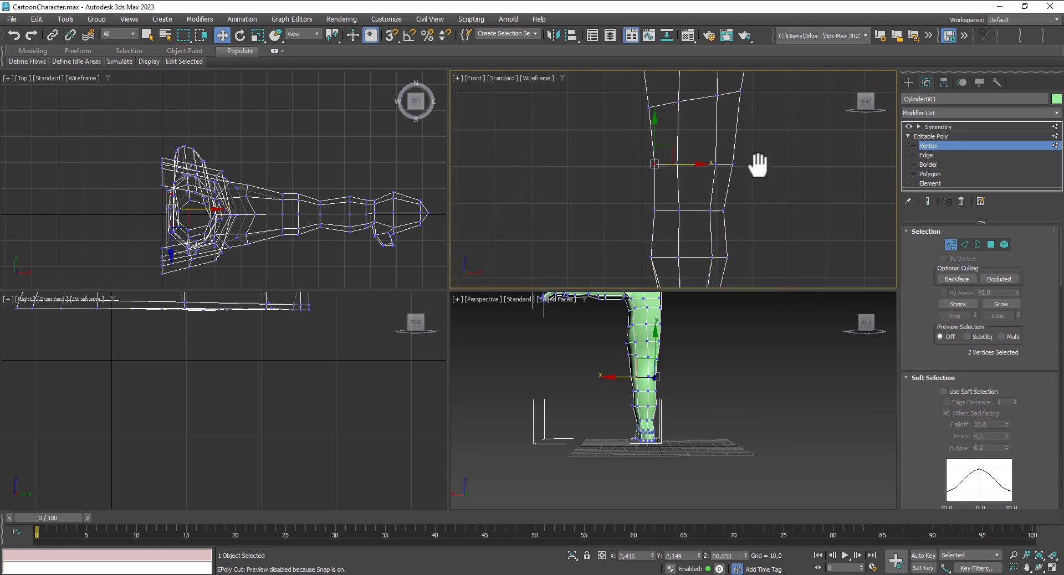
pyautogui.moveTo(641, 204); pyautogui.dragTo(636, 184, button='middle')
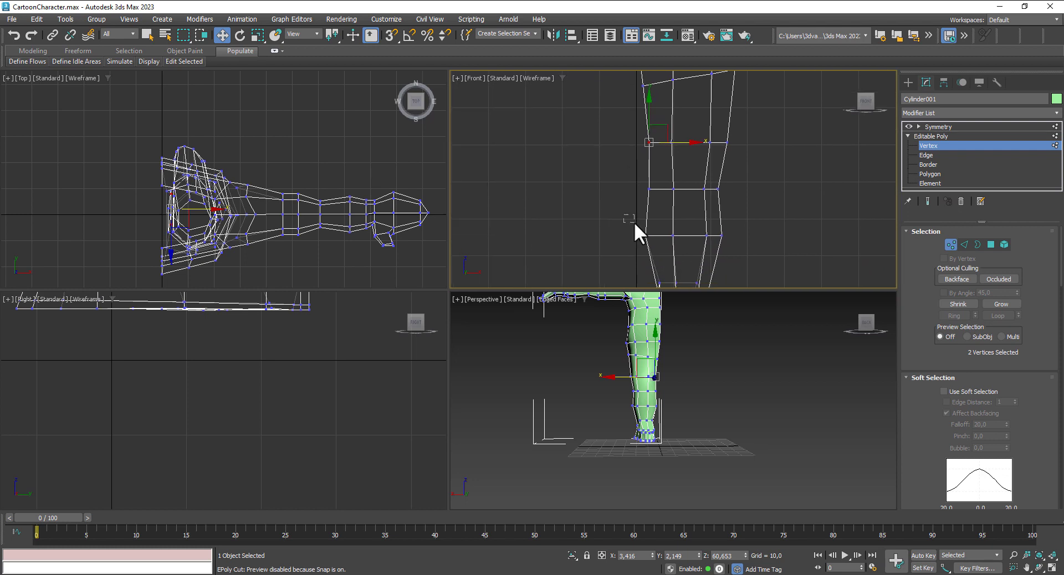
pyautogui.click(645, 235)
pyautogui.click(649, 189)
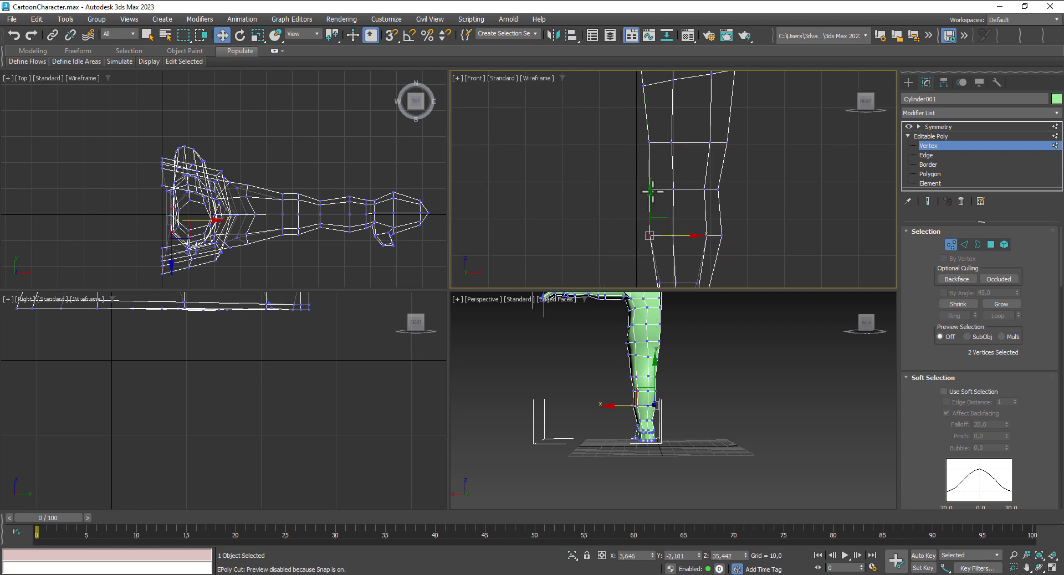
pyautogui.moveTo(632, 166); pyautogui.dragTo(659, 254, button='middle')
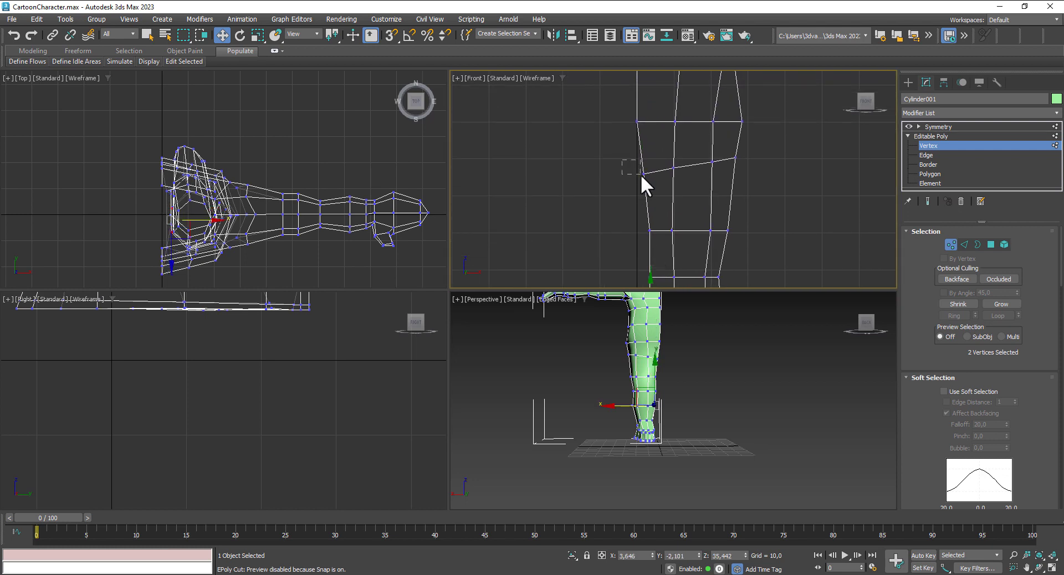
pyautogui.moveTo(641, 174); pyautogui.dragTo(671, 175)
# Step: Move the lower-loop leg vertex along X and select the left seam vertex pair
pyautogui.moveTo(736, 158); pyautogui.dragTo(737, 158)
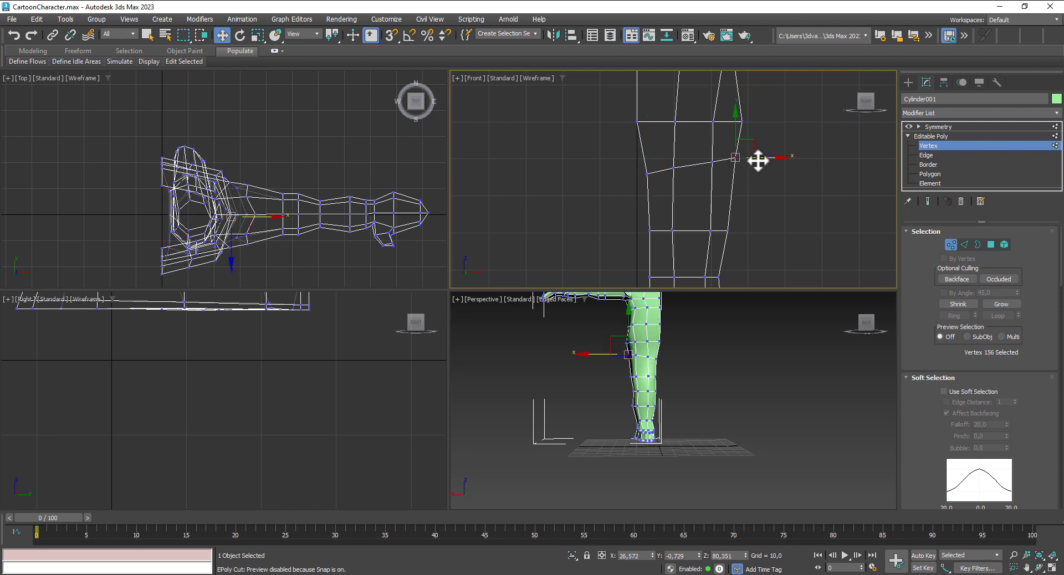
pyautogui.click(727, 230)
pyautogui.moveTo(748, 238); pyautogui.dragTo(745, 213, button='middle')
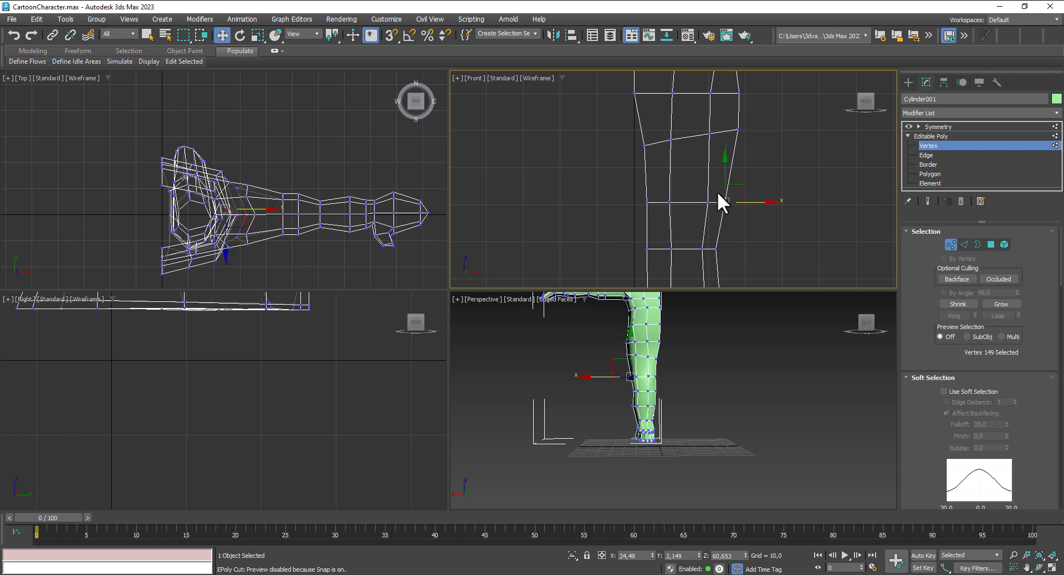
pyautogui.moveTo(743, 204); pyautogui.dragTo(748, 204)
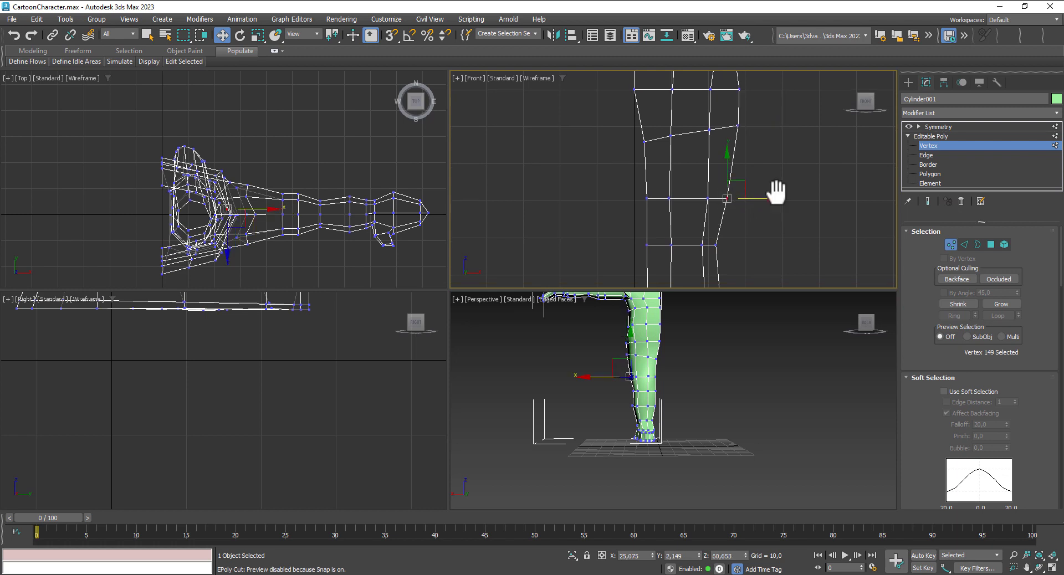
pyautogui.moveTo(767, 217); pyautogui.dragTo(763, 138, button='middle')
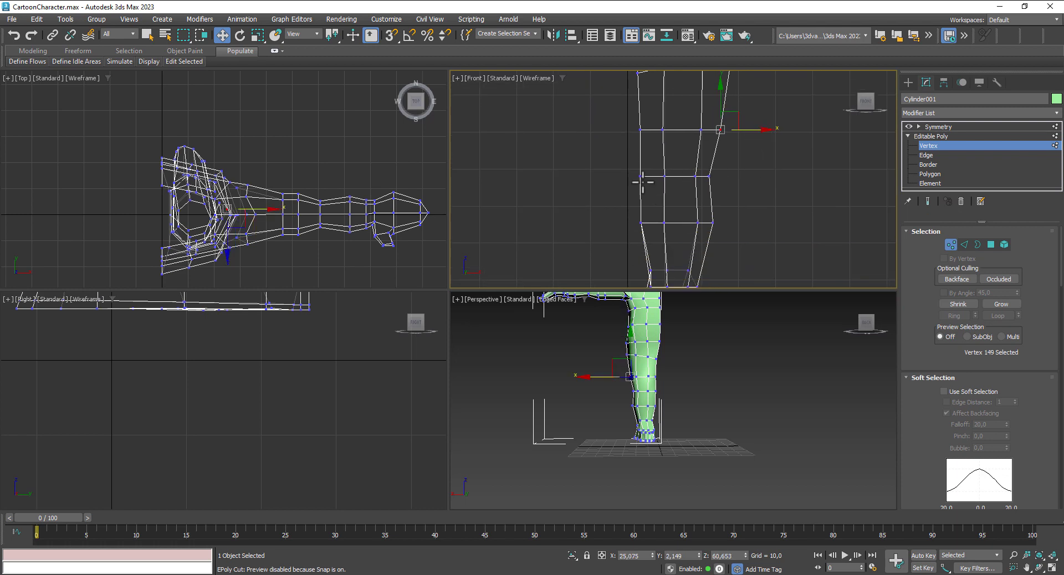
pyautogui.moveTo(634, 175); pyautogui.dragTo(653, 179)
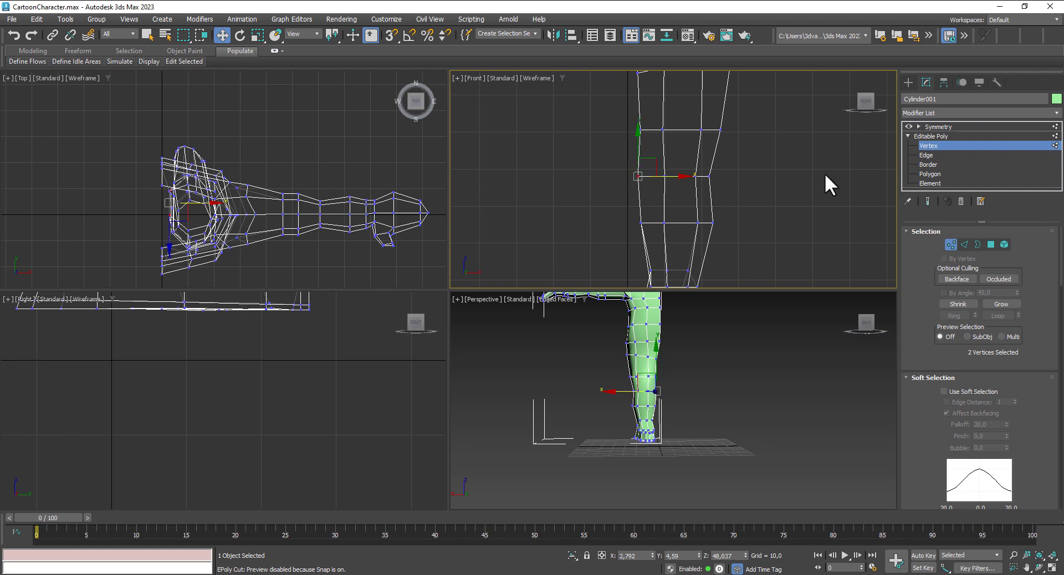
# Step: Preview the mirrored result, then shift the inner seam vertex slightly left toward the centre
pyautogui.click(929, 125)
pyautogui.moveTo(751, 209); pyautogui.dragTo(753, 206, button='middle')
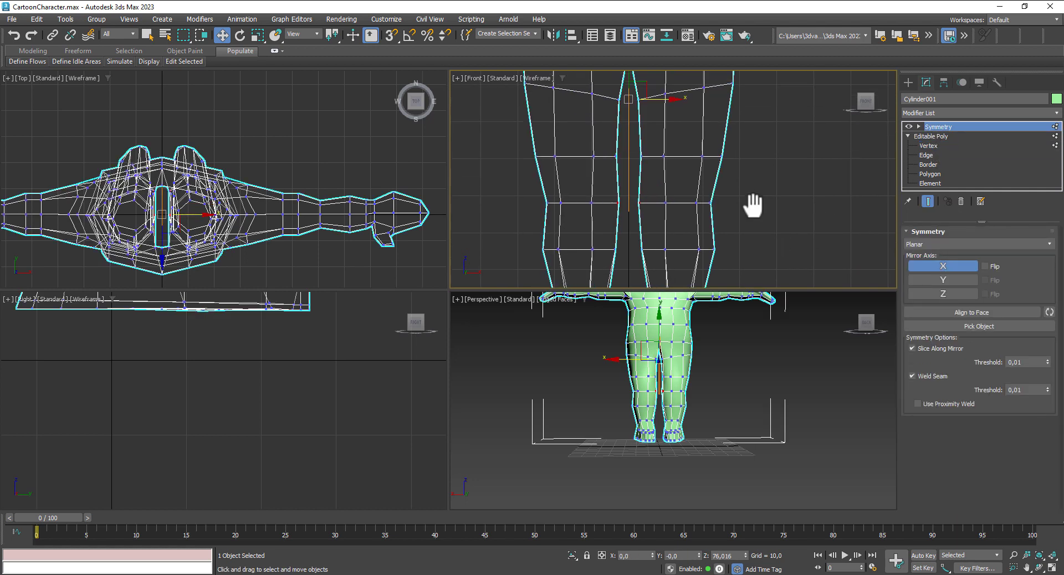
pyautogui.moveTo(767, 393)
pyautogui.keyDown('alt'); pyautogui.mouseDown(button='middle')
pyautogui.moveTo(755, 380)
pyautogui.moveTo(772, 395)
pyautogui.mouseUp(button='middle'); pyautogui.keyUp('alt')
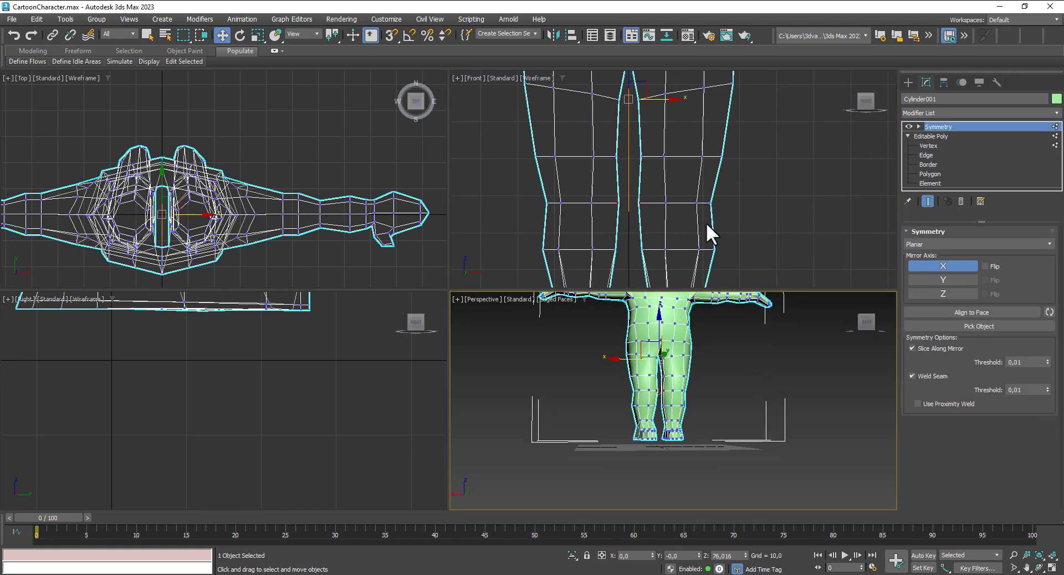
pyautogui.moveTo(706, 222); pyautogui.dragTo(707, 283, button='middle')
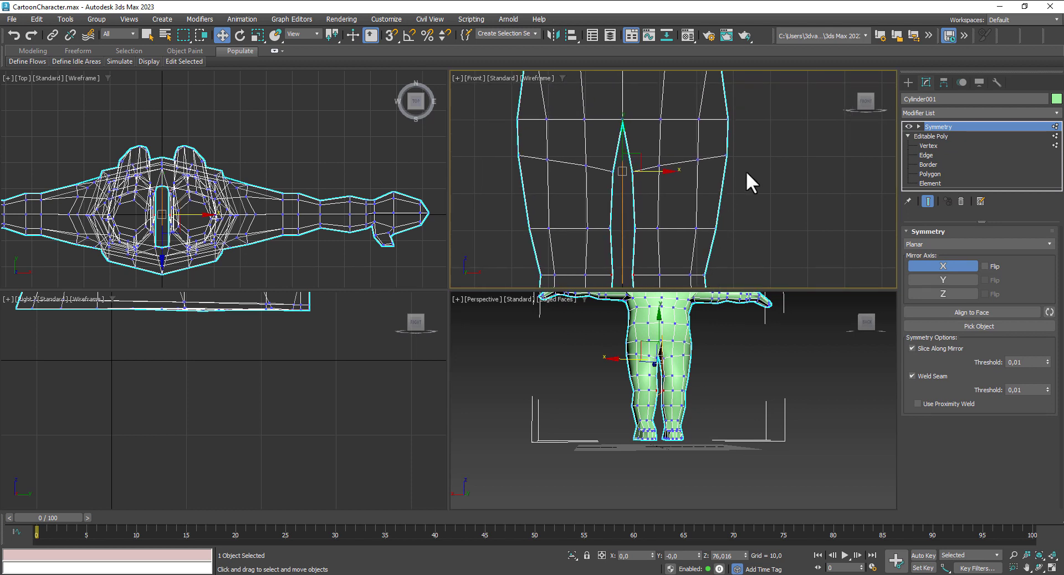
pyautogui.click(929, 145)
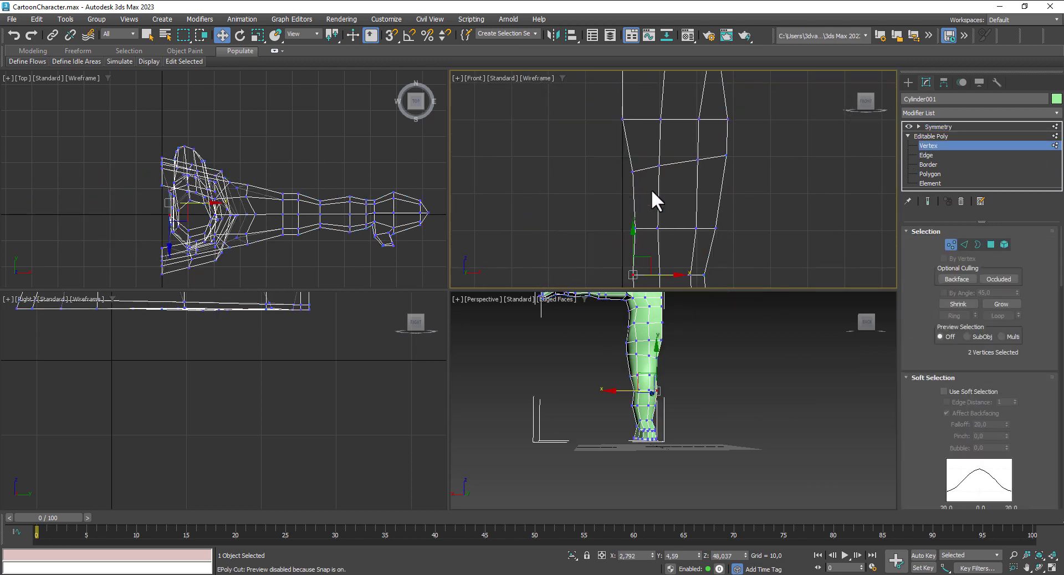
pyautogui.click(630, 172)
pyautogui.moveTo(667, 173); pyautogui.dragTo(663, 172)
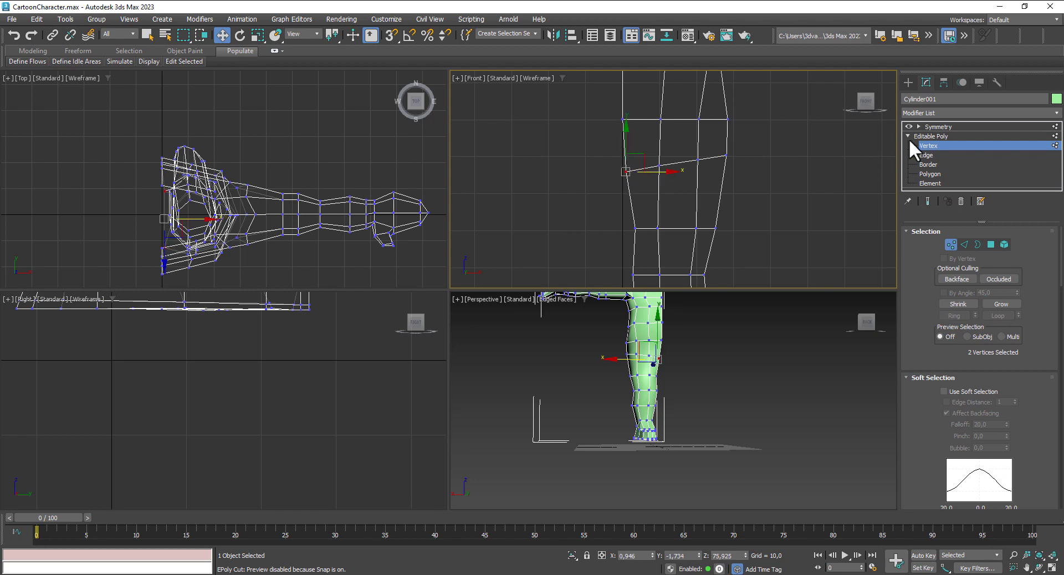
# Step: Switch Symmetry back on and view the complete mirrored character
pyautogui.click(939, 127)
pyautogui.click(775, 228)
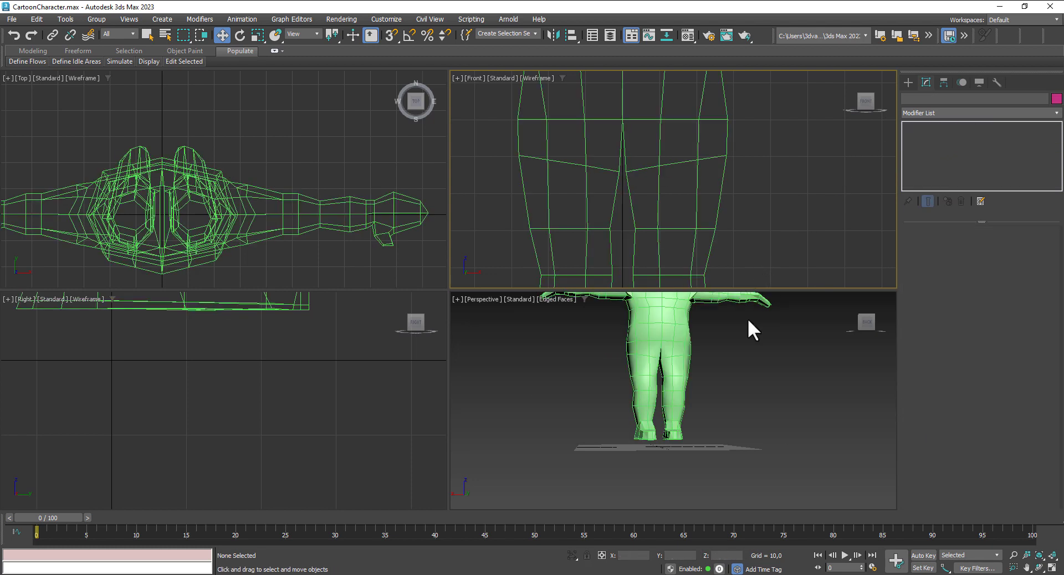
pyautogui.moveTo(731, 364)
pyautogui.keyDown('alt'); pyautogui.mouseDown(button='middle')
pyautogui.moveTo(742, 335)
pyautogui.moveTo(859, 387)
pyautogui.moveTo(898, 375)
pyautogui.moveTo(789, 391)
pyautogui.mouseUp(button='middle'); pyautogui.keyUp('alt')
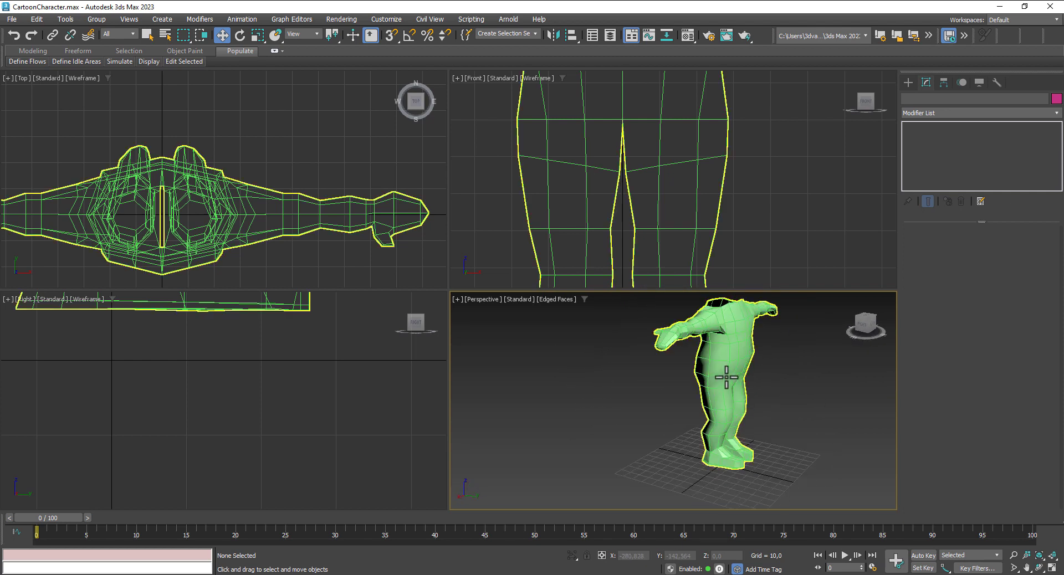
pyautogui.hotkey('shift', 'z')
pyautogui.click(672, 333)
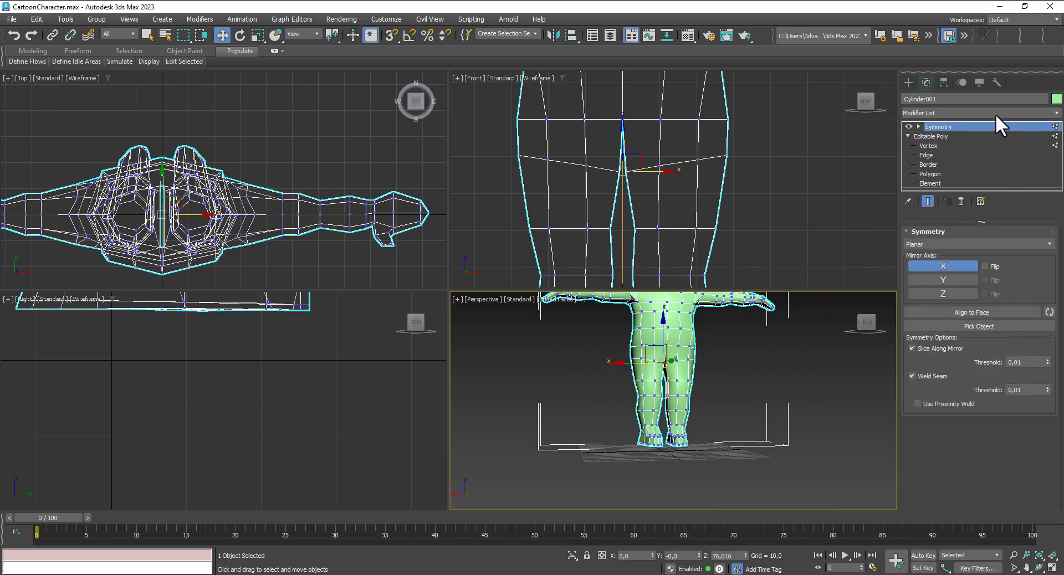
pyautogui.click(995, 113)
# Step: Add a MeshSmooth modifier to the body and turn off the edged-faces overlay
pyautogui.scroll(-5, 958, 426)
pyautogui.scroll(-3, 946, 461)
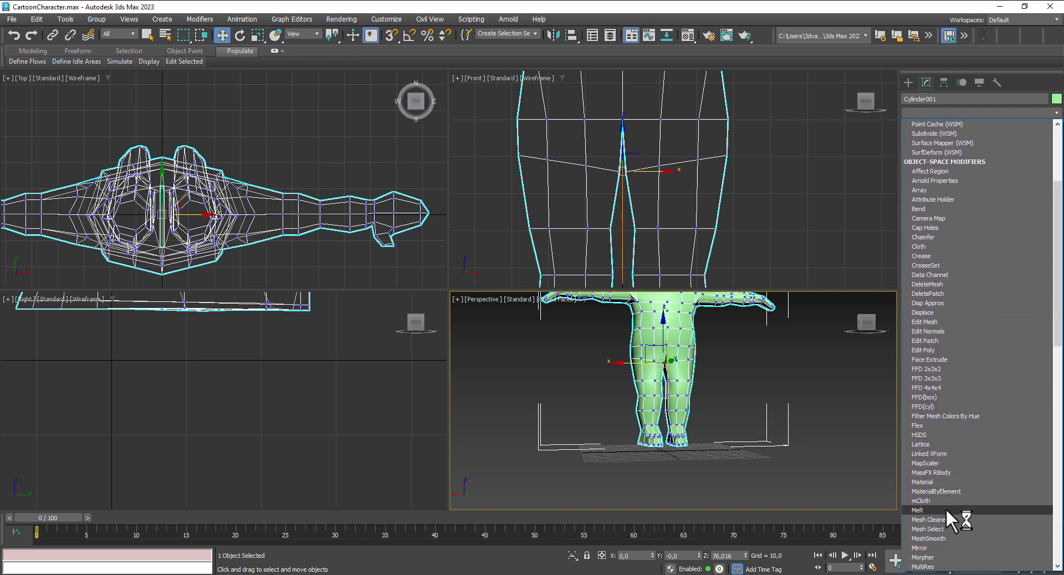
pyautogui.click(945, 537)
pyautogui.moveTo(757, 377)
pyautogui.keyDown('alt'); pyautogui.mouseDown(button='middle')
pyautogui.moveTo(731, 356)
pyautogui.moveTo(758, 378)
pyautogui.mouseUp(button='middle'); pyautogui.keyUp('alt')
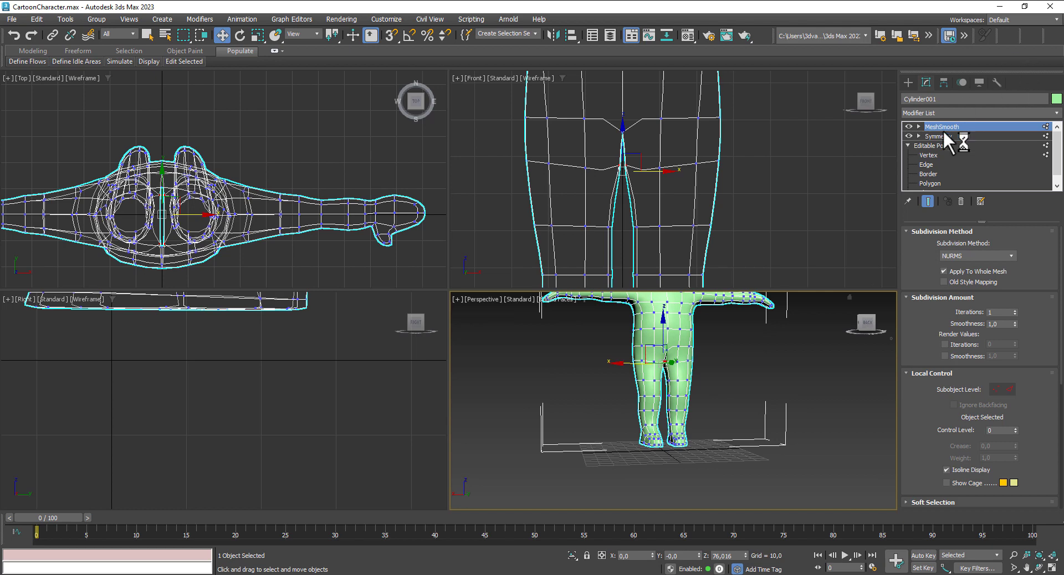
pyautogui.click(777, 383)
pyautogui.press('F4')
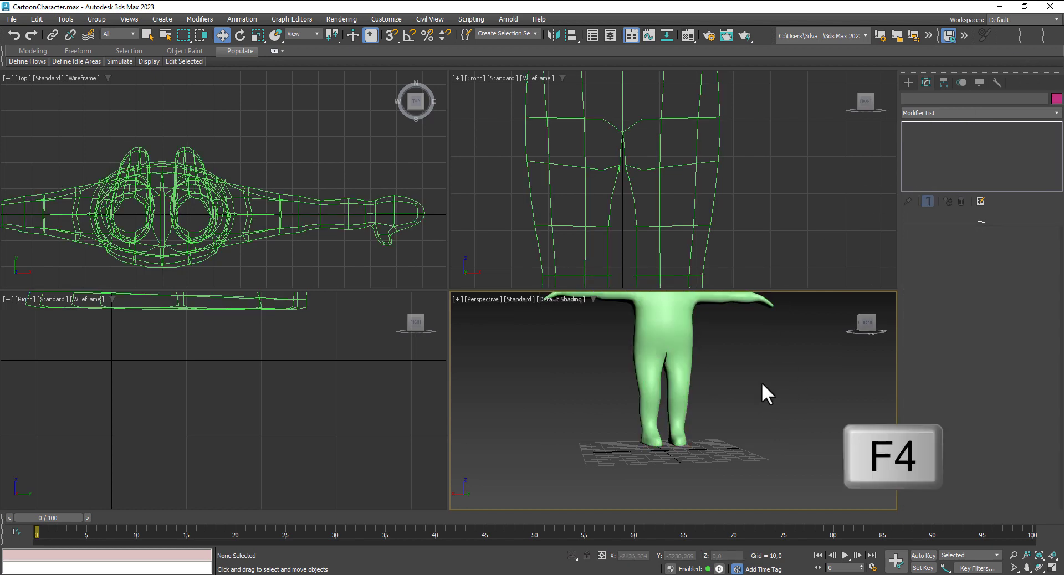
# Step: Disable MeshSmooth and Symmetry so only the half leg shows, with edged faces on
pyautogui.moveTo(758, 382)
pyautogui.keyDown('alt'); pyautogui.mouseDown(button='middle')
pyautogui.moveTo(642, 333)
pyautogui.moveTo(762, 342)
pyautogui.moveTo(827, 364)
pyautogui.mouseUp(button='middle'); pyautogui.keyUp('alt')
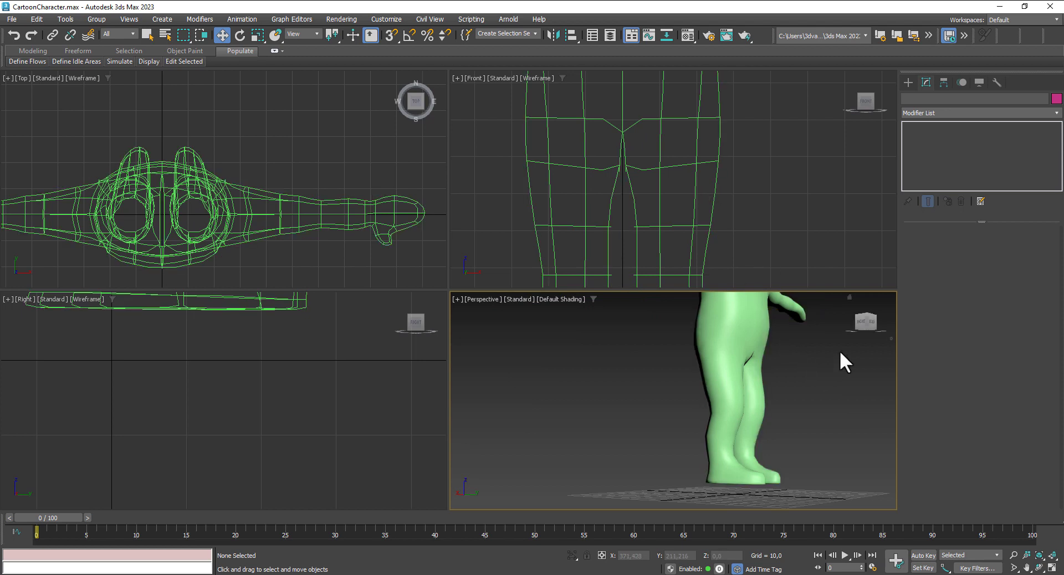
pyautogui.scroll(3, 647, 174)
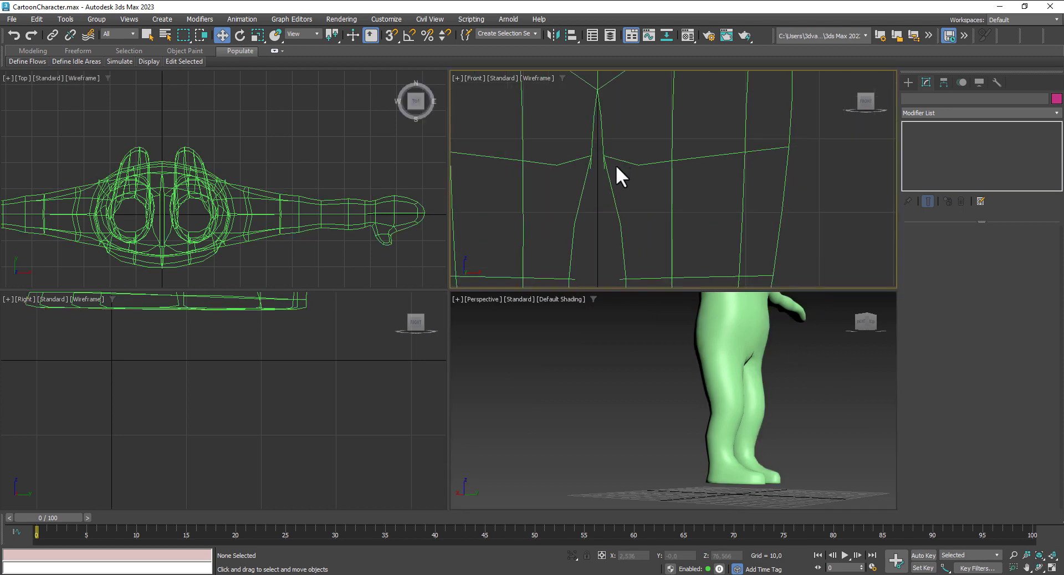
pyautogui.moveTo(758, 380)
pyautogui.keyDown('alt'); pyautogui.mouseDown(button='middle')
pyautogui.moveTo(686, 316)
pyautogui.moveTo(751, 351)
pyautogui.moveTo(726, 360)
pyautogui.mouseUp(button='middle'); pyautogui.keyUp('alt')
pyautogui.click(665, 317)
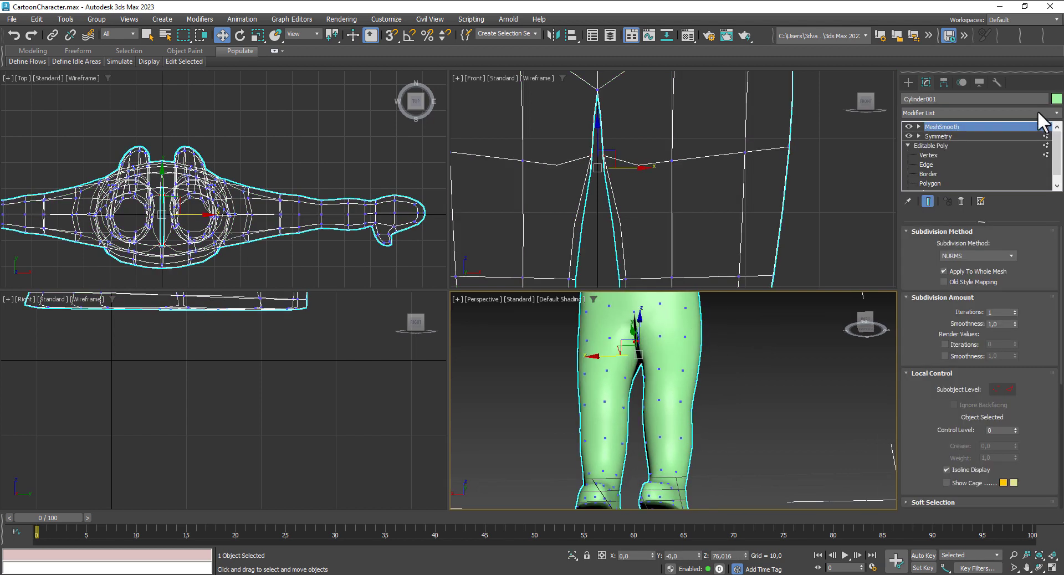
pyautogui.click(909, 126)
pyautogui.click(909, 136)
pyautogui.moveTo(775, 310)
pyautogui.keyDown('alt'); pyautogui.mouseDown(button='middle')
pyautogui.moveTo(703, 371)
pyautogui.moveTo(667, 368)
pyautogui.moveTo(726, 430)
pyautogui.moveTo(658, 439)
pyautogui.moveTo(797, 399)
pyautogui.moveTo(797, 387)
pyautogui.moveTo(758, 390)
pyautogui.moveTo(732, 420)
pyautogui.moveTo(697, 428)
pyautogui.moveTo(711, 410)
pyautogui.moveTo(708, 305)
pyautogui.mouseUp(button='middle'); pyautogui.keyUp('alt')
pyautogui.press('F4')
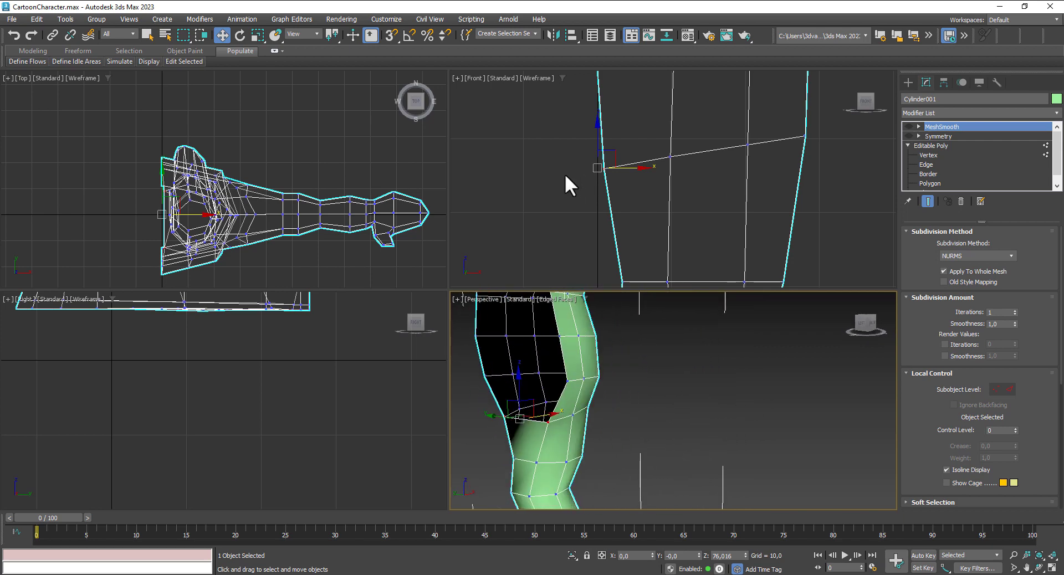
# Step: Reselect the body and enter Editable Poly vertex level
pyautogui.click(565, 176)
pyautogui.scroll(-2, 558, 177)
pyautogui.scroll(-2, 554, 177)
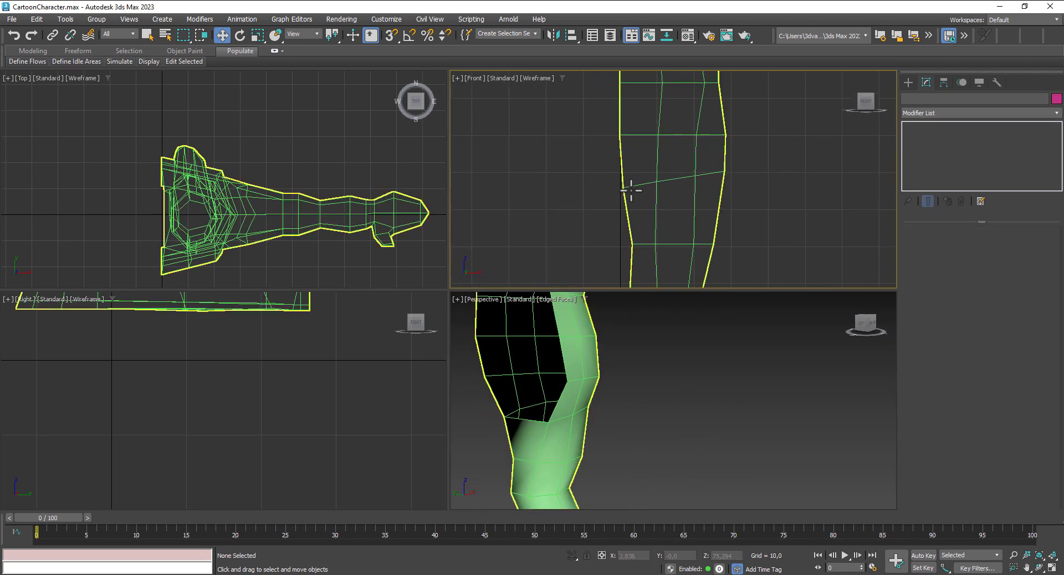
pyautogui.click(631, 190)
pyautogui.click(927, 156)
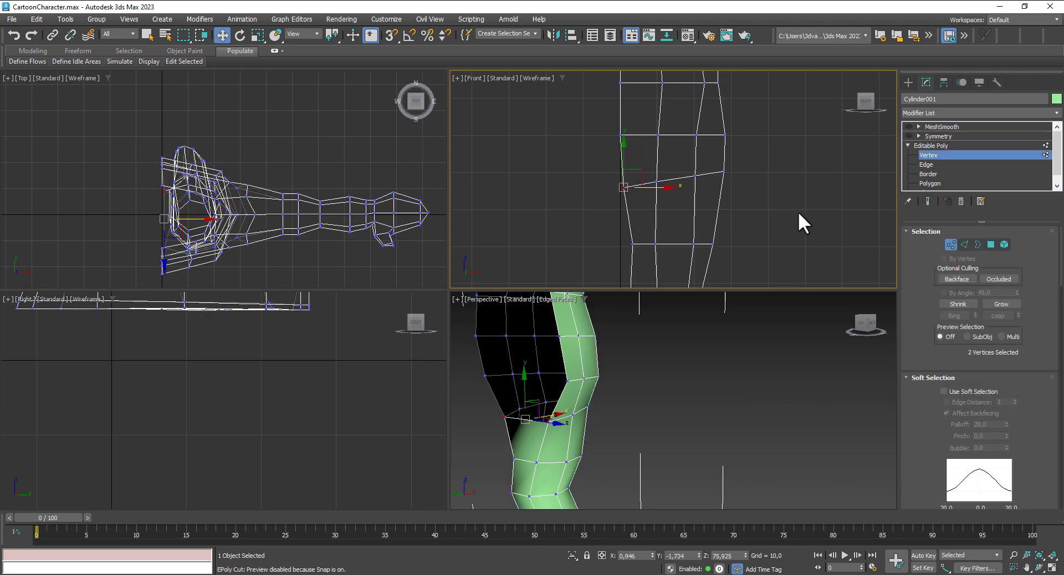
pyautogui.click(620, 134)
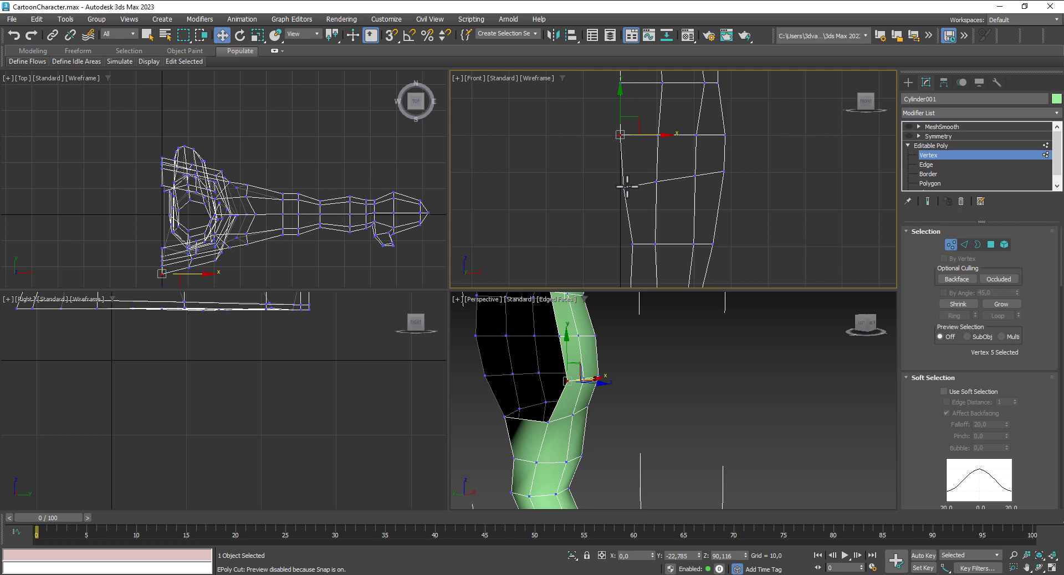
# Step: Set the inner-leg crotch vertex to X 0 and re-enable MeshSmooth
pyautogui.moveTo(671, 212); pyautogui.dragTo(772, 167, button='middle')
pyautogui.scroll(-3, 776, 188)
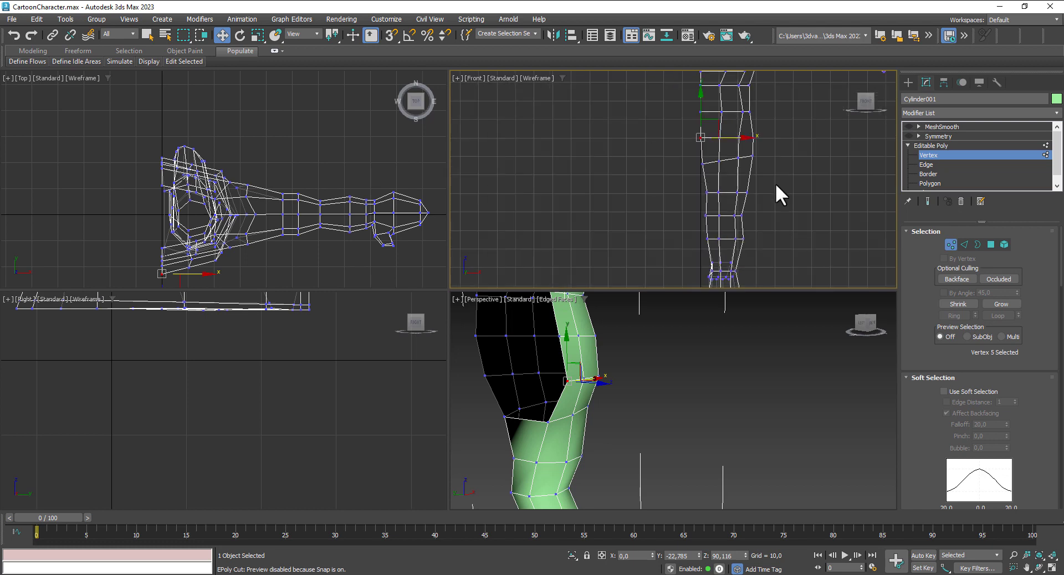
pyautogui.scroll(2, 776, 186)
pyautogui.scroll(2, 737, 192)
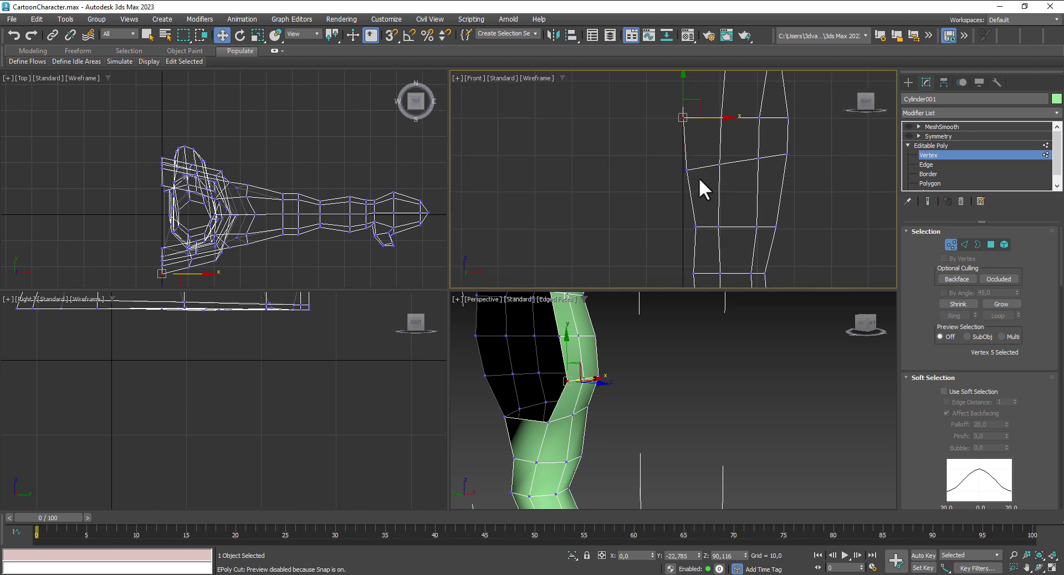
pyautogui.click(686, 169)
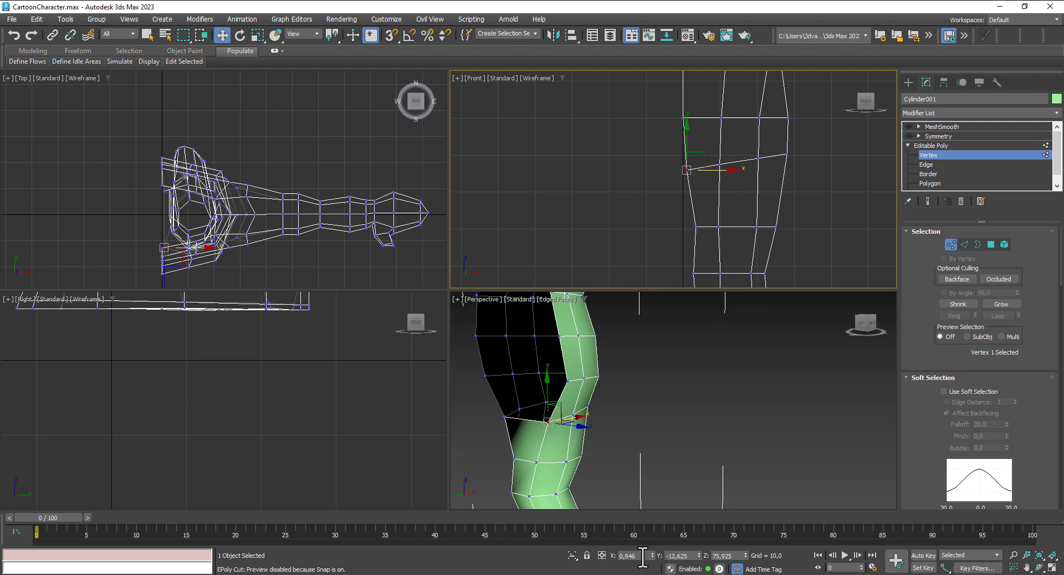
pyautogui.write('0')
pyautogui.press('Return')
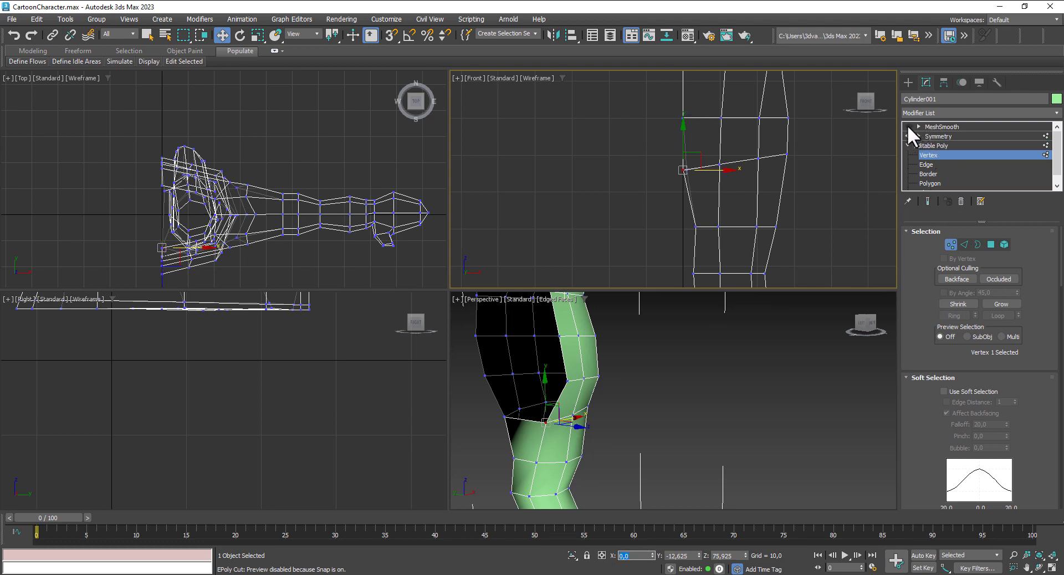
pyautogui.click(934, 127)
# Step: Zoom and orbit the Perspective view into the crotch to inspect the gap between the legs
pyautogui.scroll(-5, 742, 410)
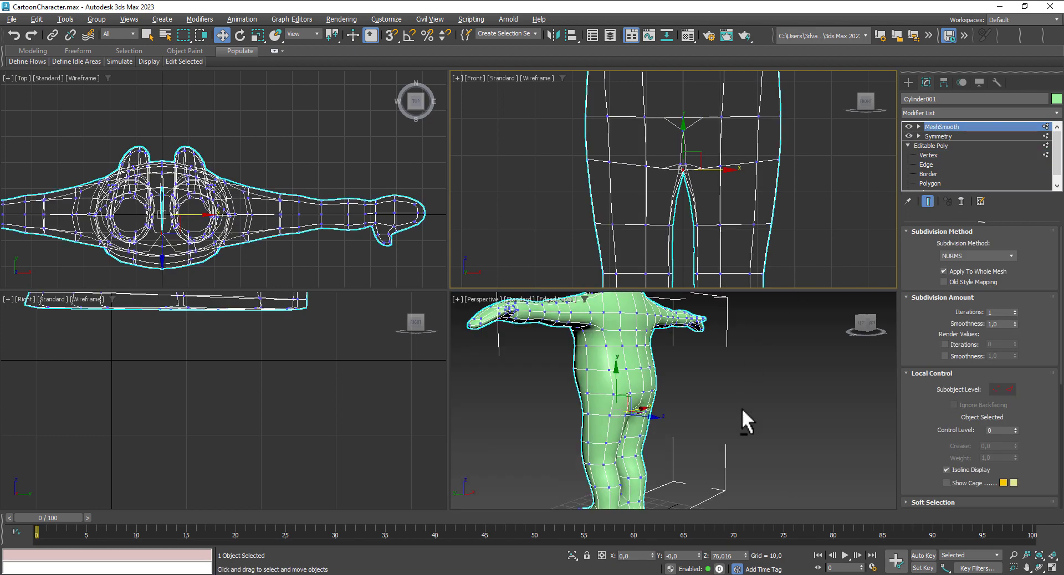
pyautogui.keyDown('alt'); pyautogui.moveTo(741, 407); pyautogui.dragTo(886, 401, button='middle'); pyautogui.keyUp('alt')
pyautogui.click(807, 413)
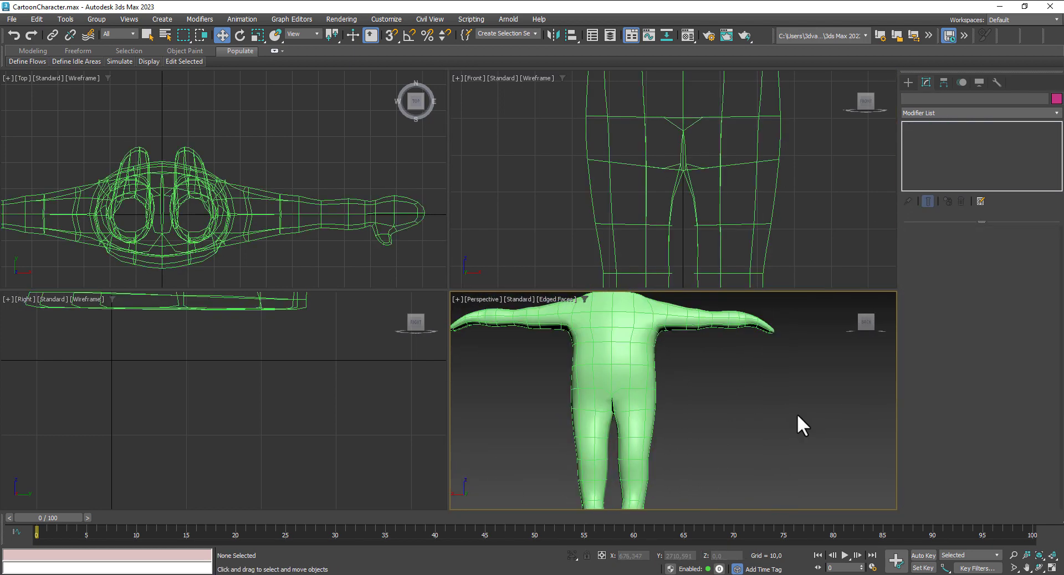
pyautogui.scroll(5, 617, 404)
pyautogui.scroll(3, 713, 428)
pyautogui.scroll(2, 720, 398)
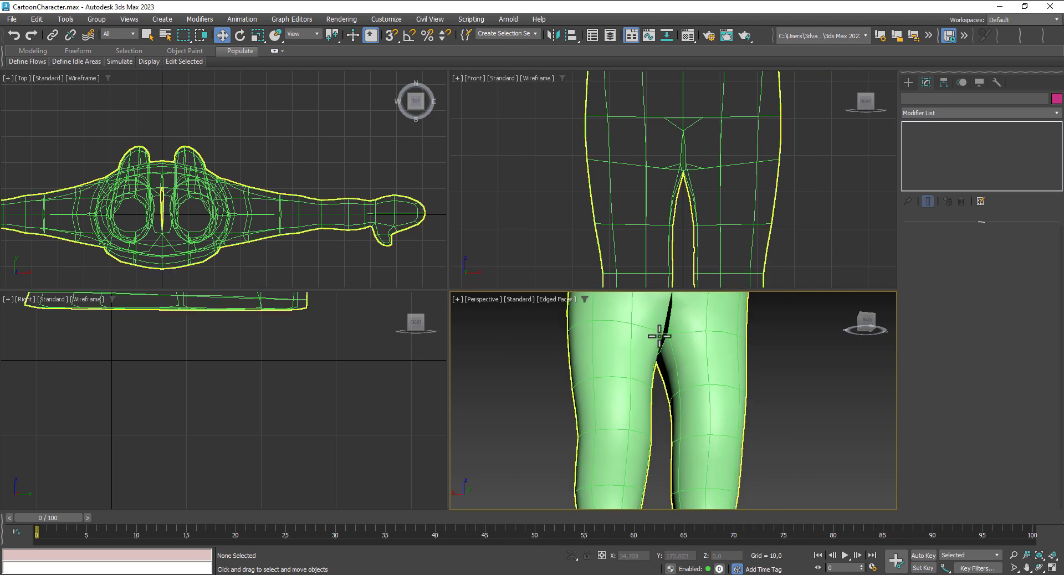
pyautogui.scroll(2, 649, 340)
pyautogui.scroll(2, 647, 344)
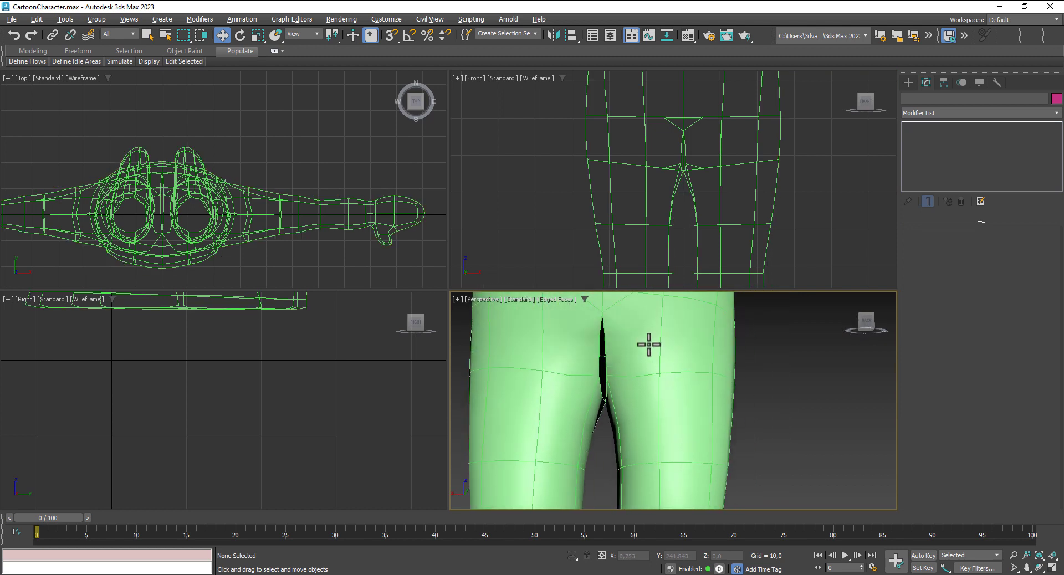
pyautogui.scroll(2, 652, 348)
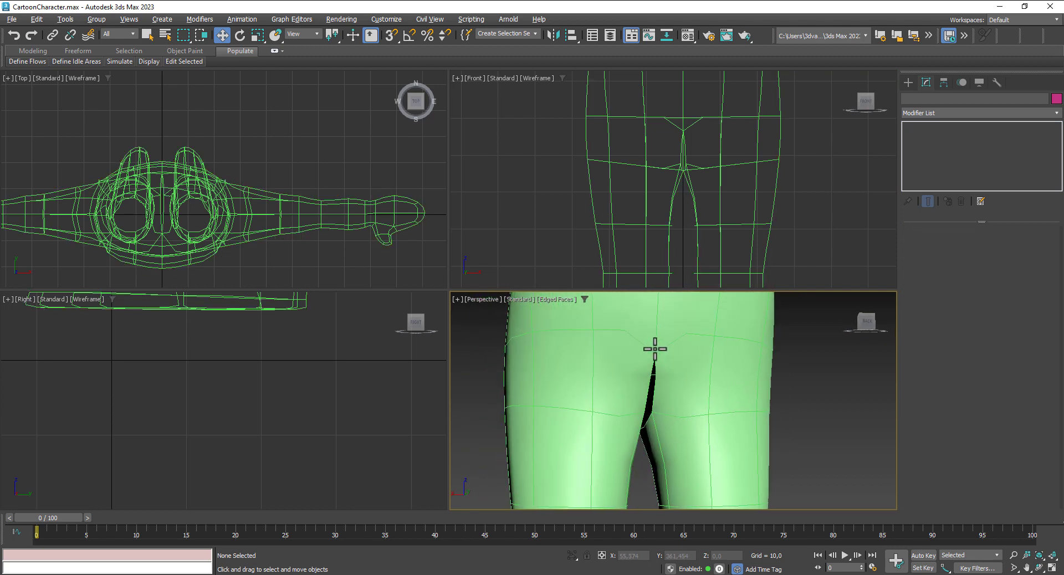
pyautogui.moveTo(654, 349)
pyautogui.keyDown('alt'); pyautogui.mouseDown(button='middle')
pyautogui.moveTo(646, 380)
pyautogui.moveTo(670, 360)
pyautogui.moveTo(667, 304)
pyautogui.moveTo(639, 358)
pyautogui.moveTo(641, 388)
pyautogui.moveTo(672, 371)
pyautogui.moveTo(659, 361)
pyautogui.moveTo(632, 380)
pyautogui.mouseUp(button='middle'); pyautogui.keyUp('alt')
# Step: Reselect the body and pull back to show the whole character and ground
pyautogui.click(649, 348)
pyautogui.scroll(2, 639, 358)
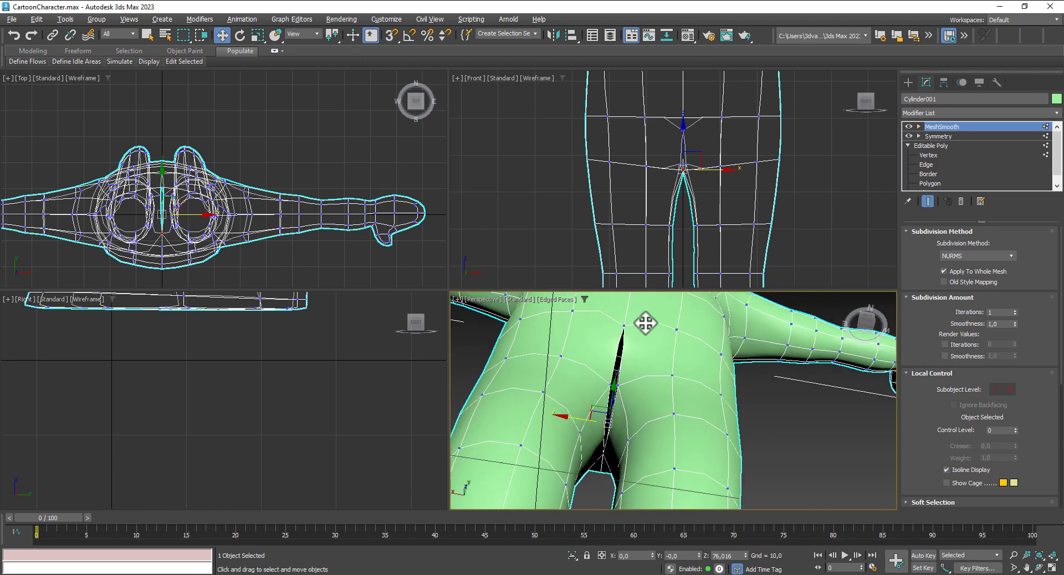
pyautogui.scroll(-2, 638, 366)
pyautogui.scroll(-5, 744, 438)
pyautogui.moveTo(743, 433); pyautogui.dragTo(740, 309, button='middle')
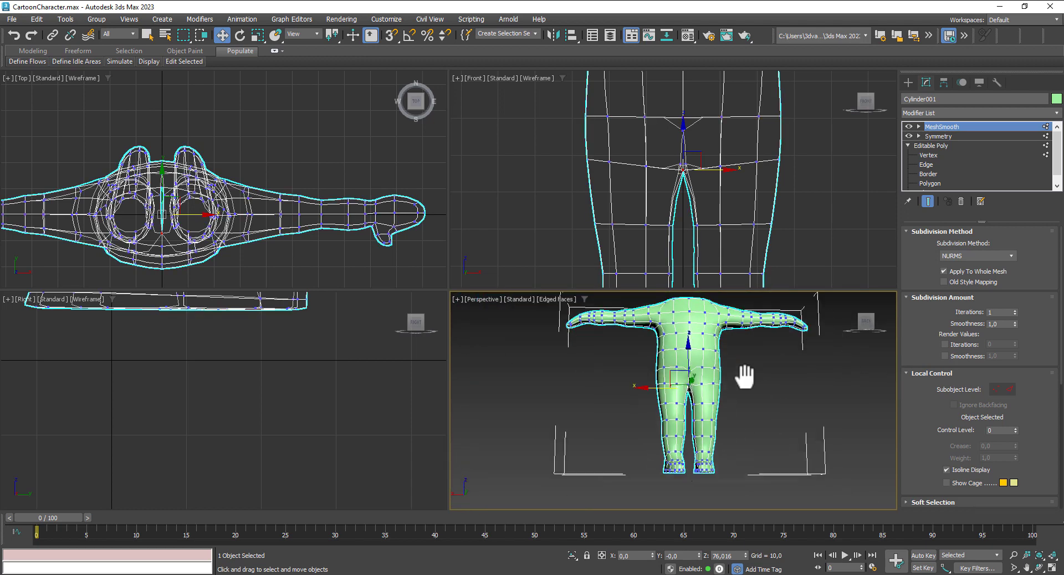
pyautogui.moveTo(752, 384)
pyautogui.keyDown('alt'); pyautogui.mouseDown(button='middle')
pyautogui.moveTo(937, 364)
pyautogui.moveTo(931, 394)
pyautogui.mouseUp(button='middle'); pyautogui.keyUp('alt')
# Step: In the Front view, raise the two crotch vertices slightly to close the gap
pyautogui.click(921, 155)
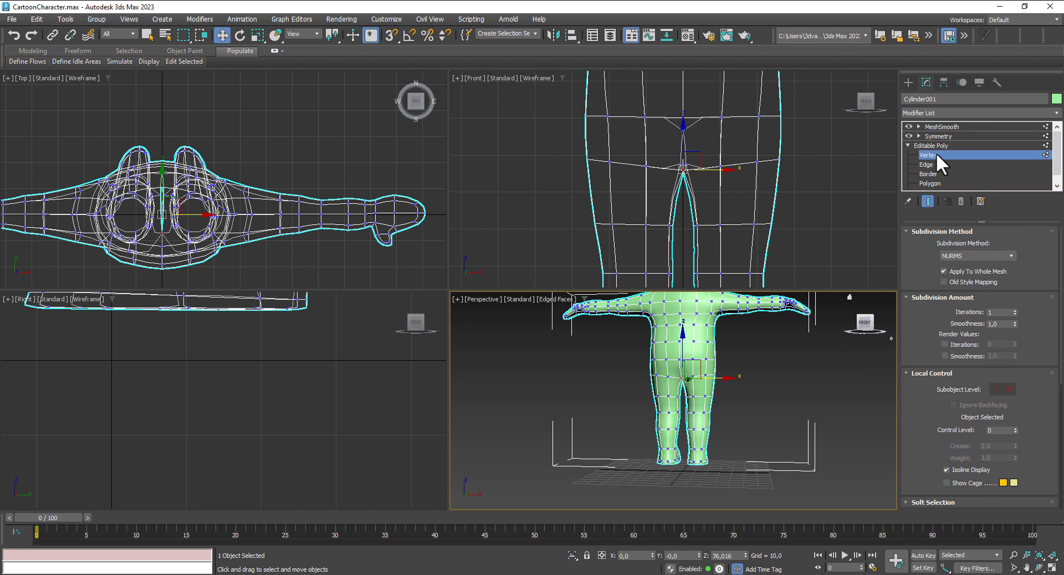
pyautogui.middleClick(668, 153)
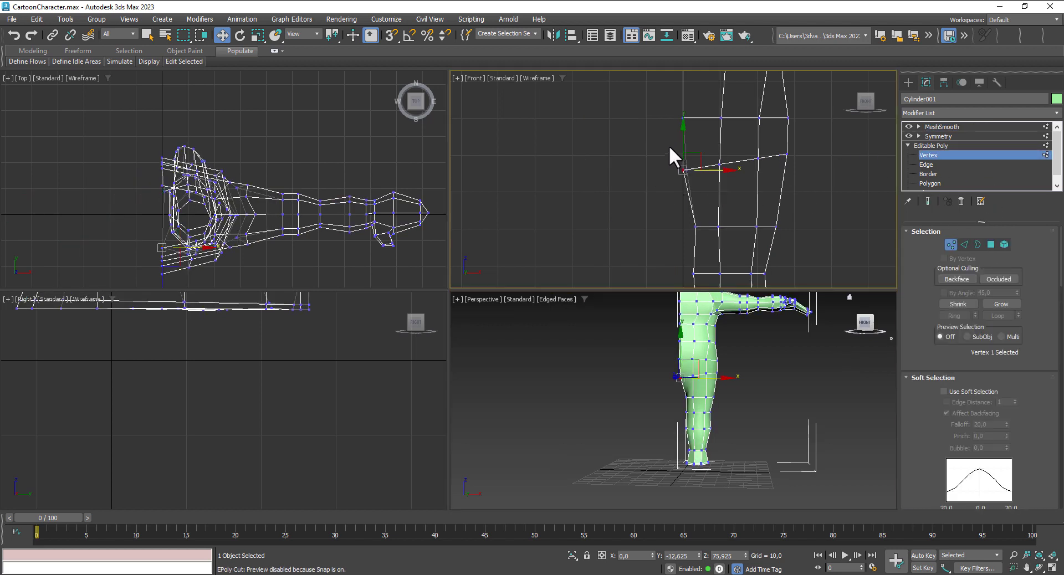
pyautogui.moveTo(685, 146); pyautogui.dragTo(683, 138)
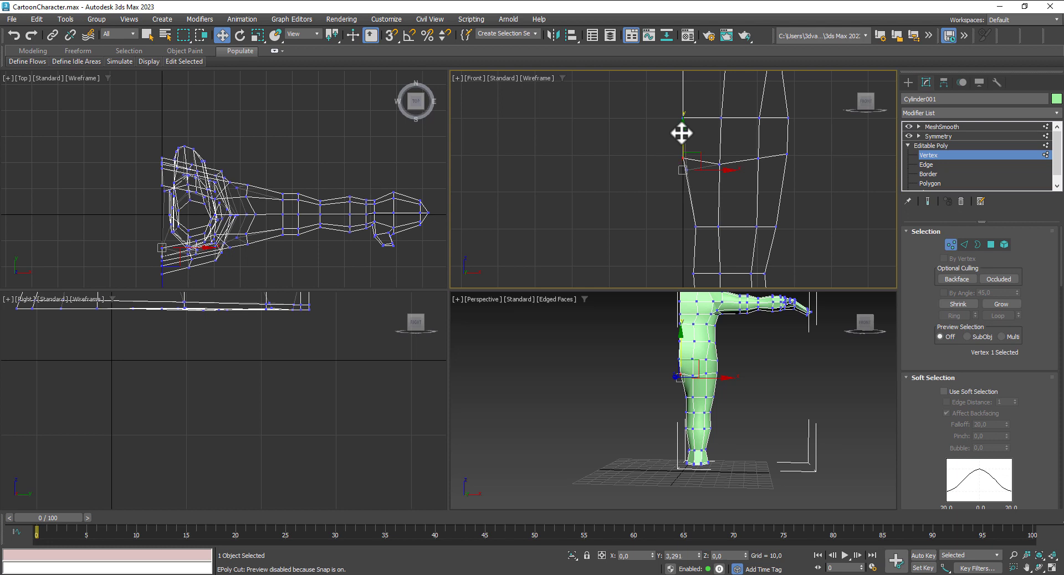
pyautogui.moveTo(682, 133)
pyautogui.mouseDown()
pyautogui.moveTo(697, 152)
pyautogui.moveTo(654, 168)
pyautogui.moveTo(697, 182)
pyautogui.mouseUp()
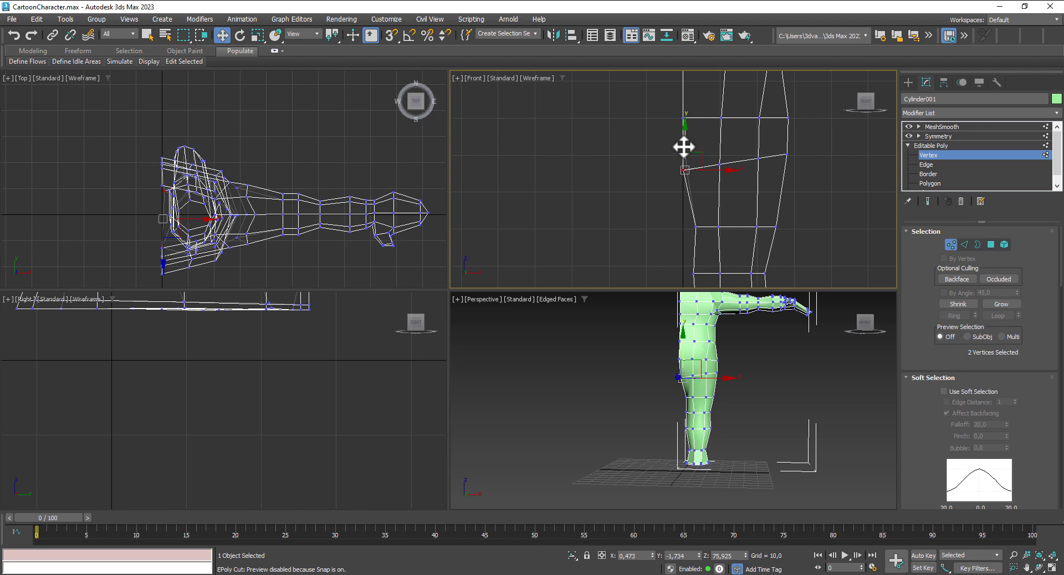
pyautogui.moveTo(684, 147); pyautogui.dragTo(685, 138)
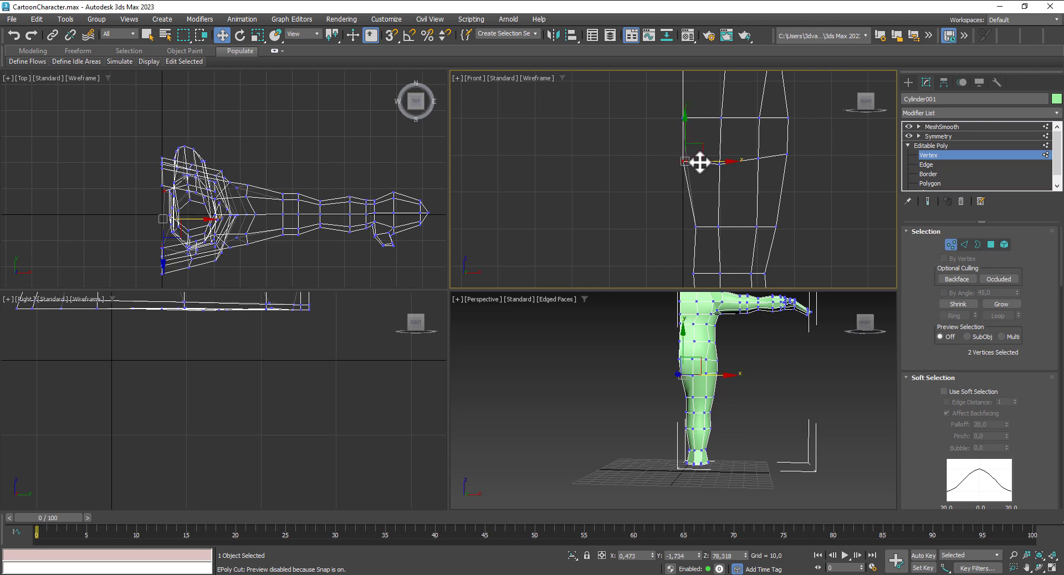
# Step: Turn the smoothed view back on and zoom in to inspect the crotch
pyautogui.click(936, 125)
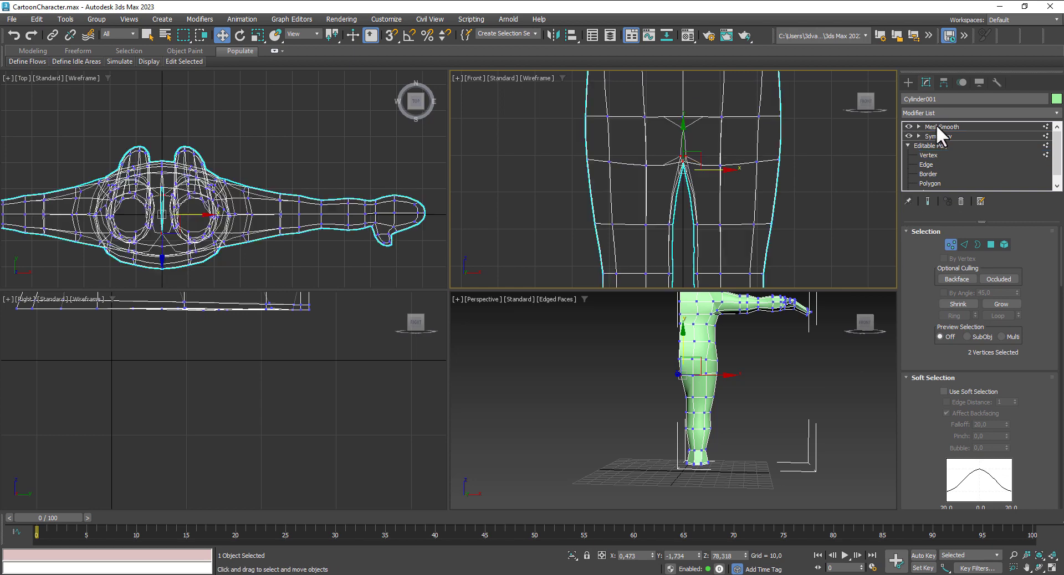
pyautogui.scroll(3, 765, 415)
pyautogui.scroll(-2, 648, 414)
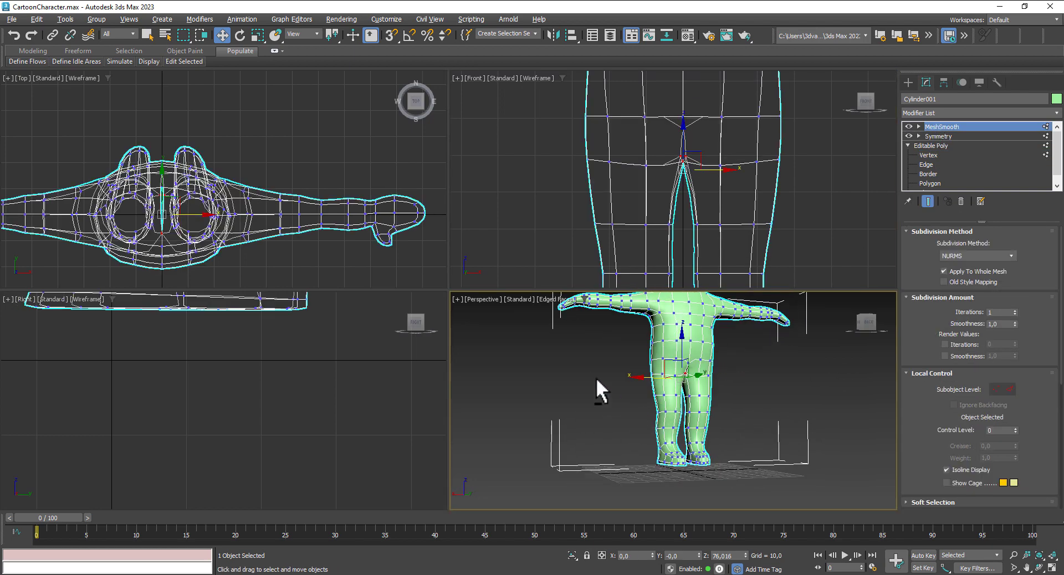
pyautogui.click(735, 398)
pyautogui.scroll(3, 737, 394)
pyautogui.scroll(2, 744, 383)
pyautogui.scroll(-2, 724, 387)
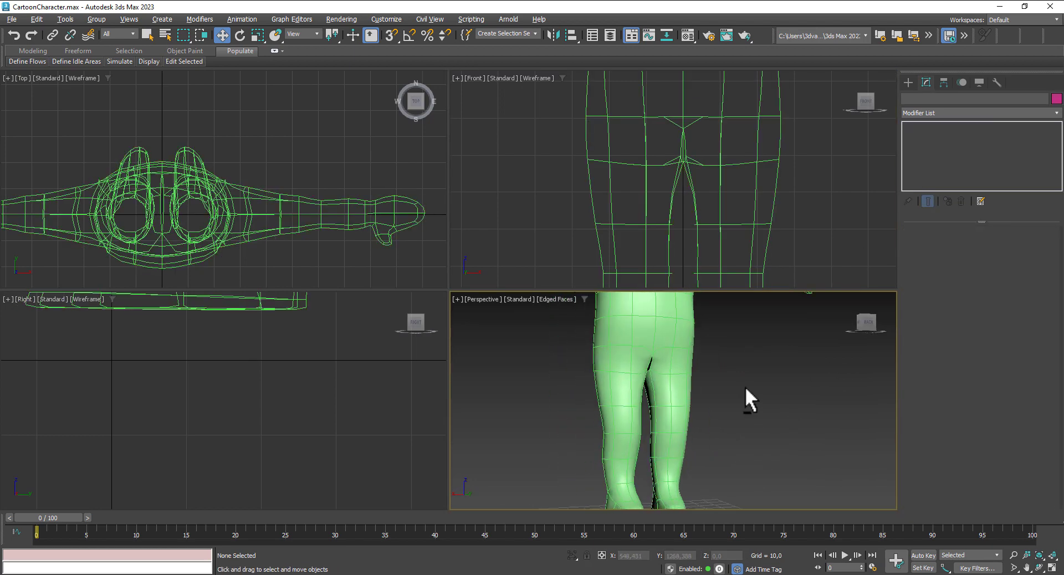
pyautogui.scroll(-1, 744, 387)
pyautogui.scroll(-4, 751, 388)
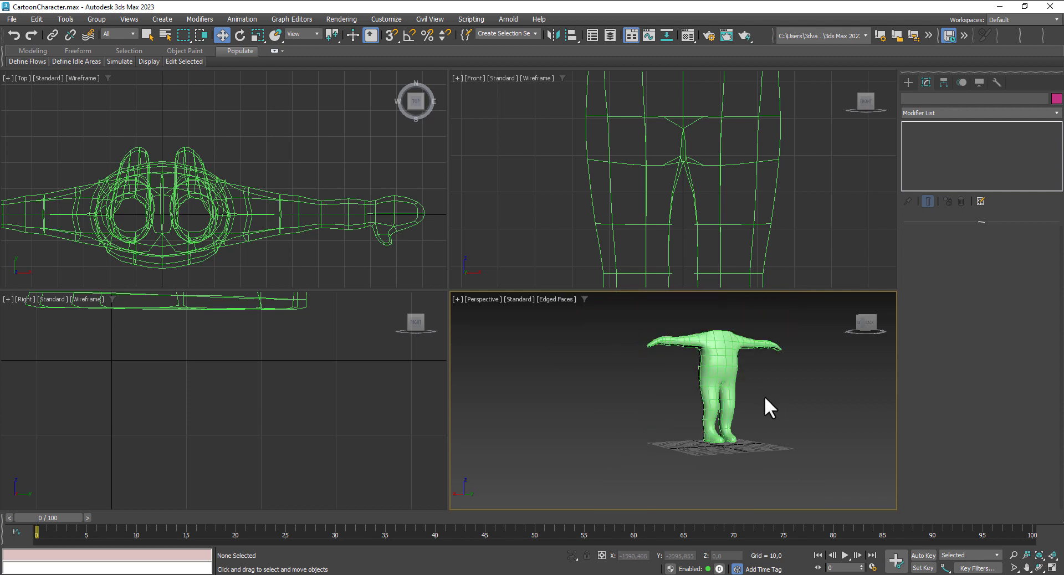
pyautogui.scroll(1, 763, 395)
pyautogui.scroll(3, 715, 382)
pyautogui.click(693, 364)
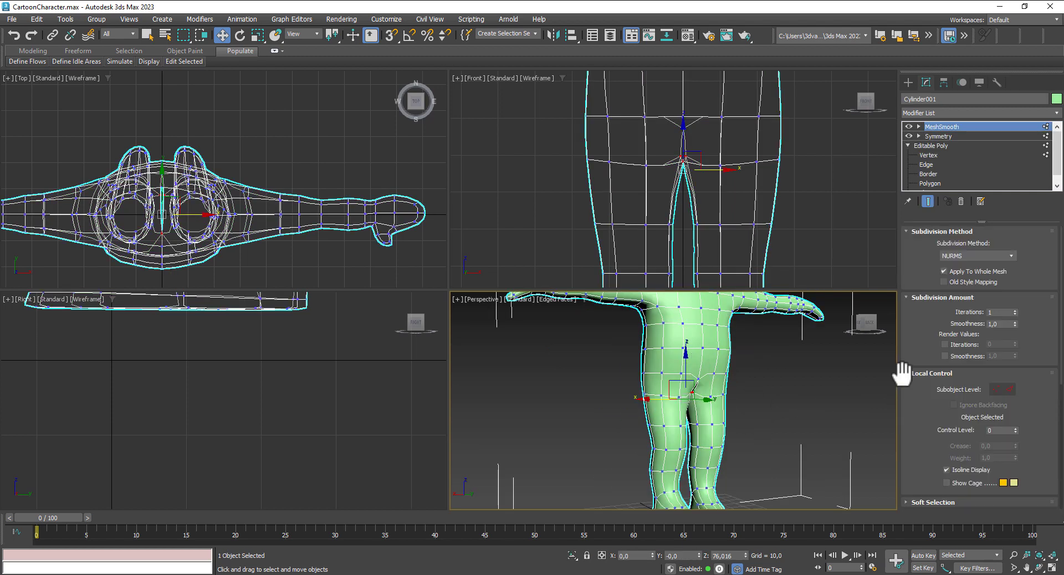
# Step: Delete MeshSmooth from the body's stack and save CartoonCharacter.max
pyautogui.click(962, 200)
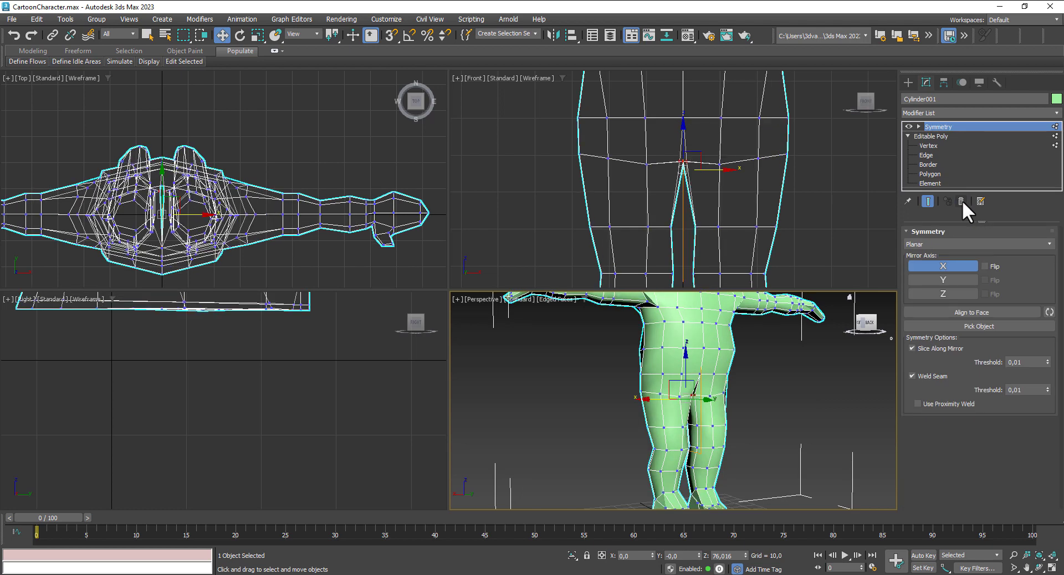
pyautogui.moveTo(713, 356); pyautogui.dragTo(702, 394, button='middle')
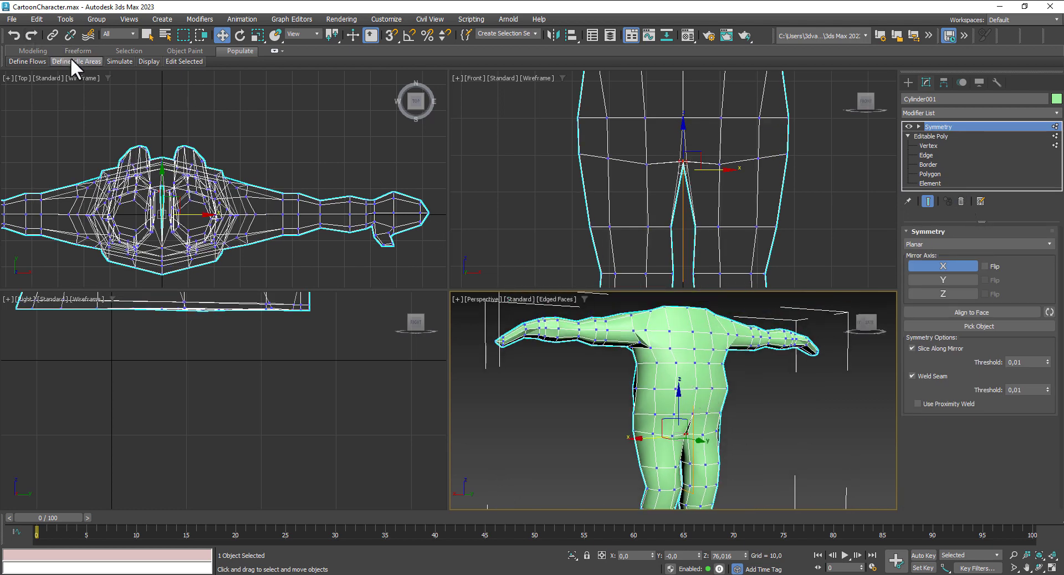
pyautogui.hotkey('ctrl', 's')
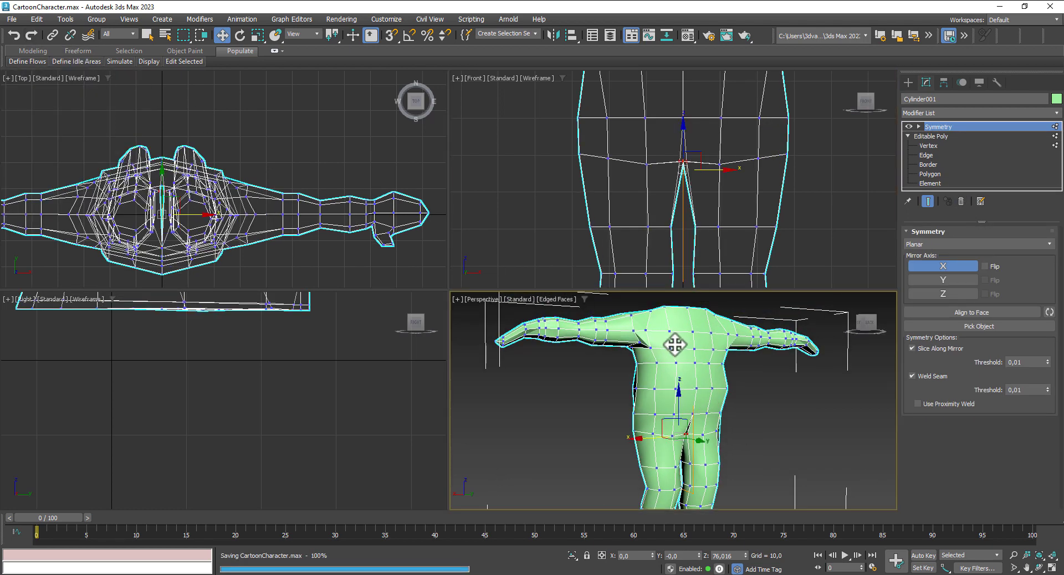
pyautogui.click(762, 396)
pyautogui.hotkey('ctrl', 's')
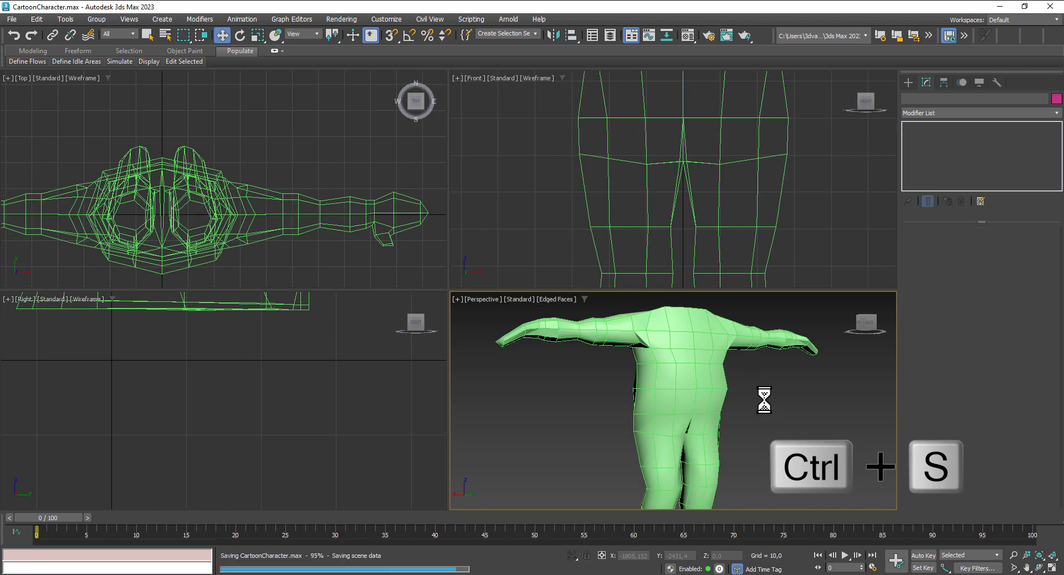
pyautogui.click(701, 382)
pyautogui.rightClick(686, 370)
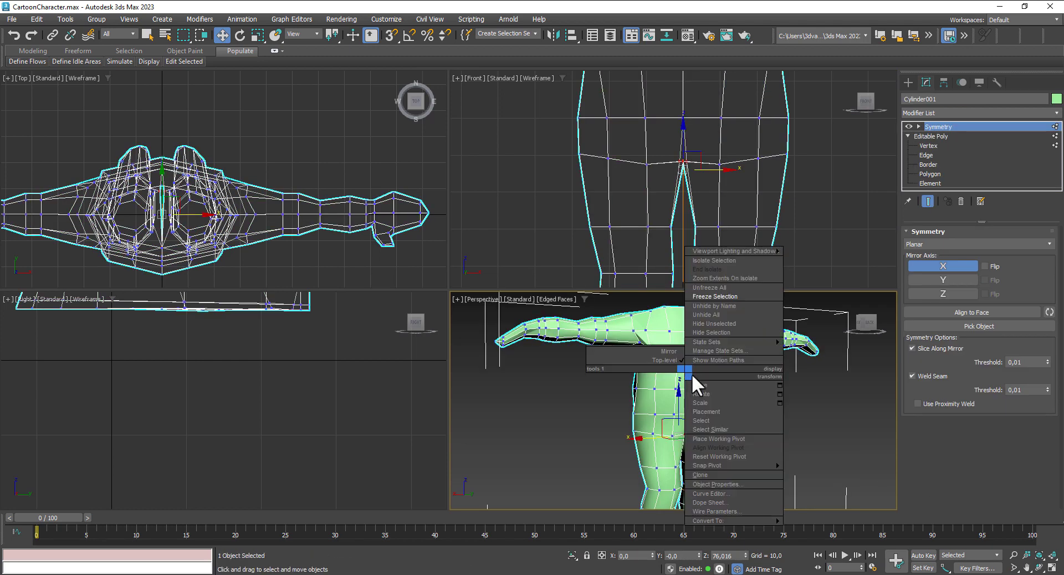
# Step: Convert the body to Editable Poly and select the two crotch seam vertices
pyautogui.click(818, 526)
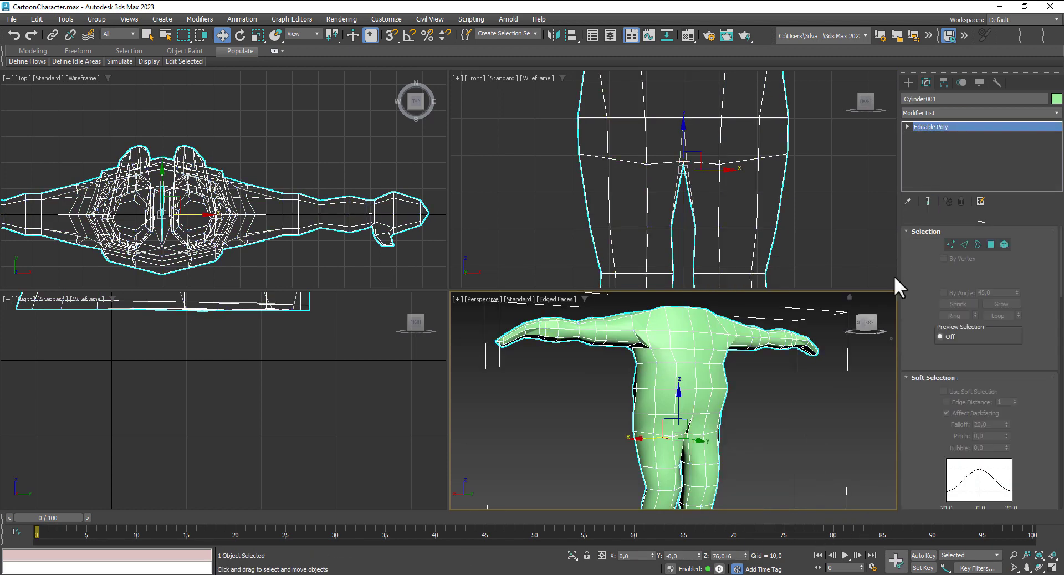
pyautogui.click(952, 245)
pyautogui.scroll(5, 716, 434)
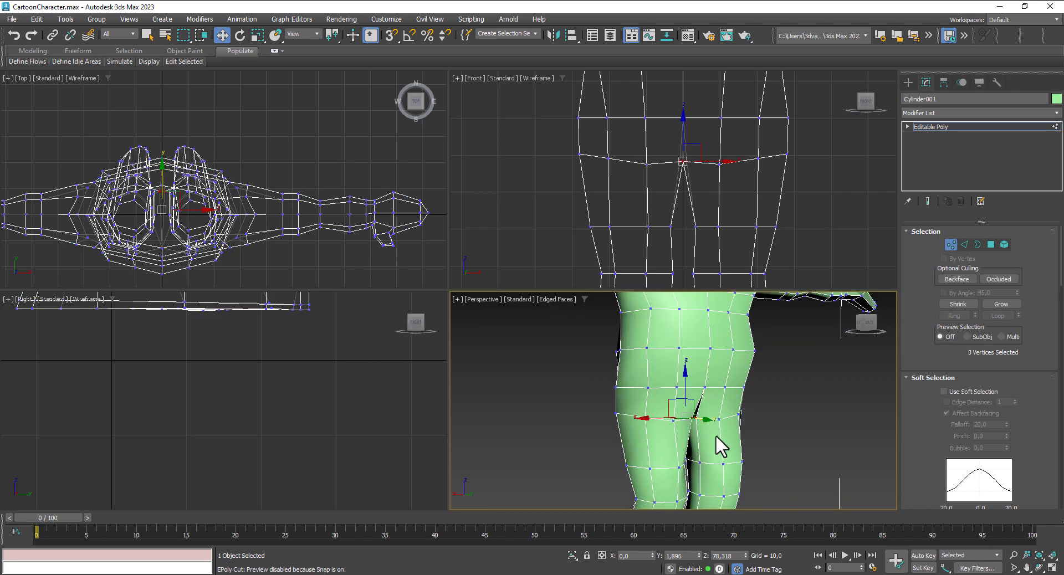
pyautogui.scroll(3, 688, 404)
pyautogui.scroll(2, 679, 403)
pyautogui.keyDown('alt'); pyautogui.moveTo(679, 404); pyautogui.dragTo(673, 374, button='middle'); pyautogui.keyUp('alt')
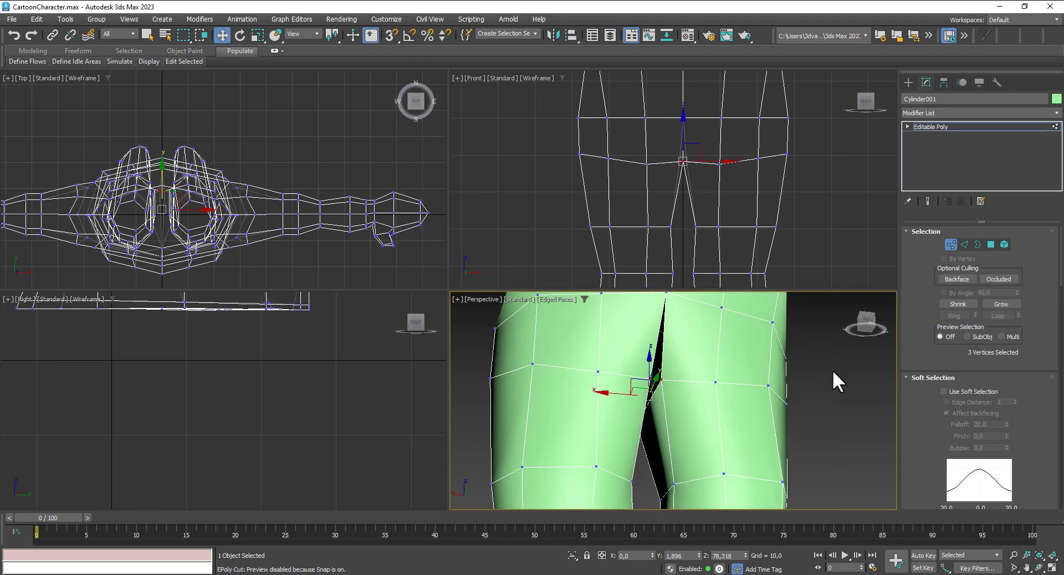
pyautogui.click(650, 379)
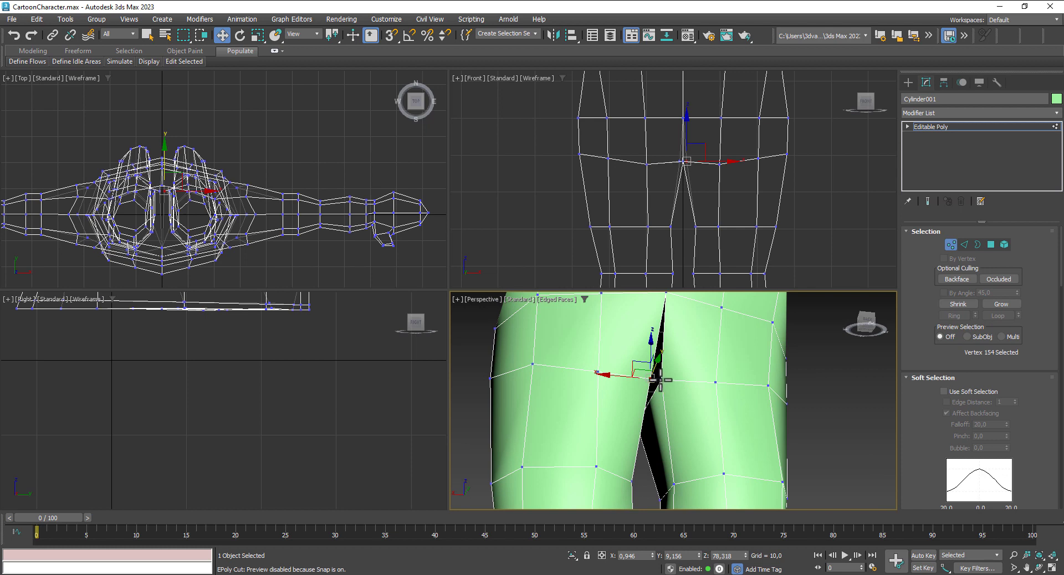
pyautogui.keyDown('ctrl'); pyautogui.click(660, 379); pyautogui.keyUp('ctrl')
# Step: Weld the two selected crotch vertices with a 0,1 threshold
pyautogui.scroll(-3, 925, 334)
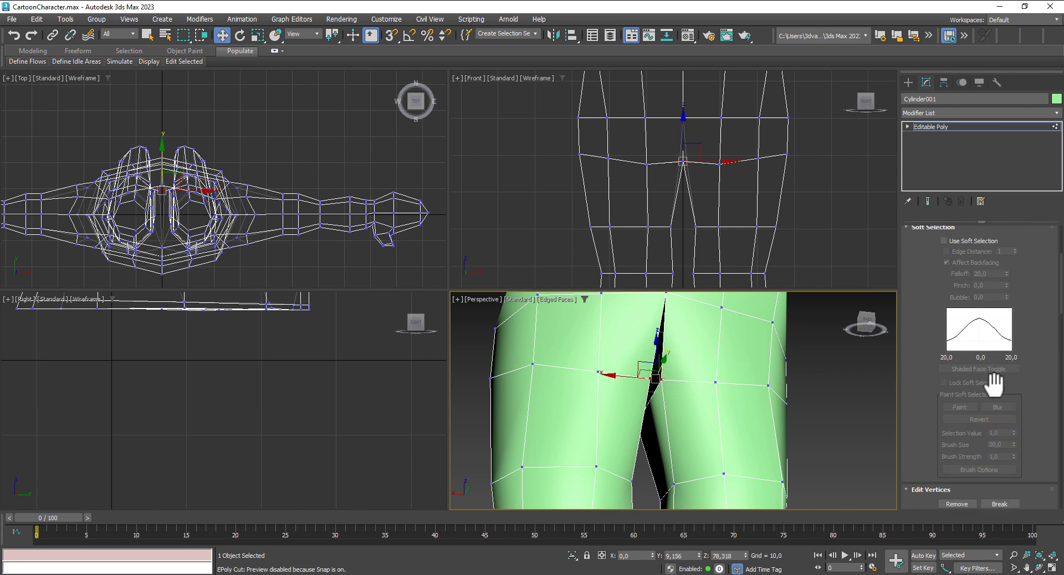
pyautogui.scroll(-3, 995, 385)
pyautogui.scroll(-2, 1019, 430)
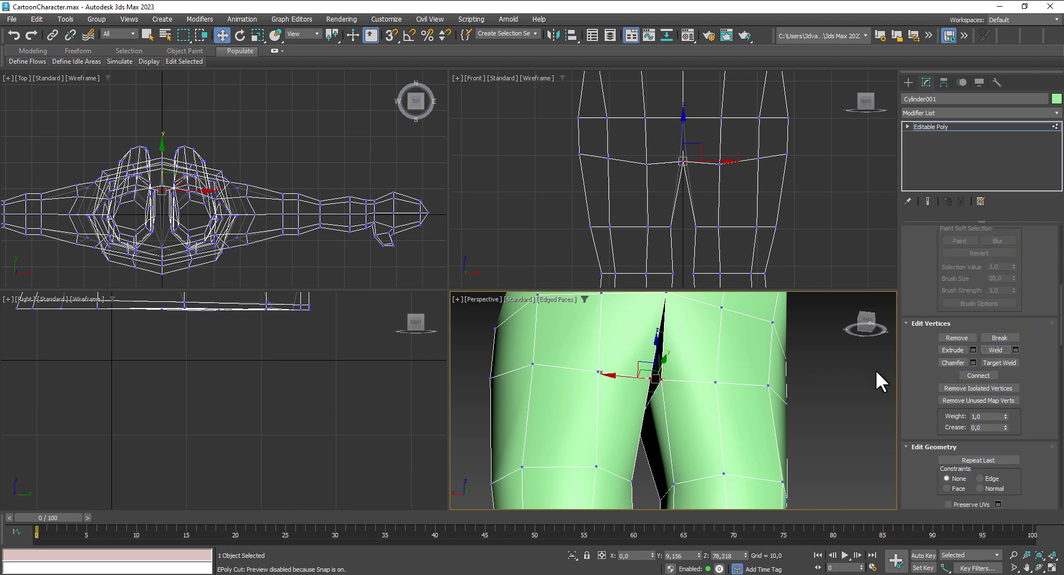
pyautogui.click(1015, 349)
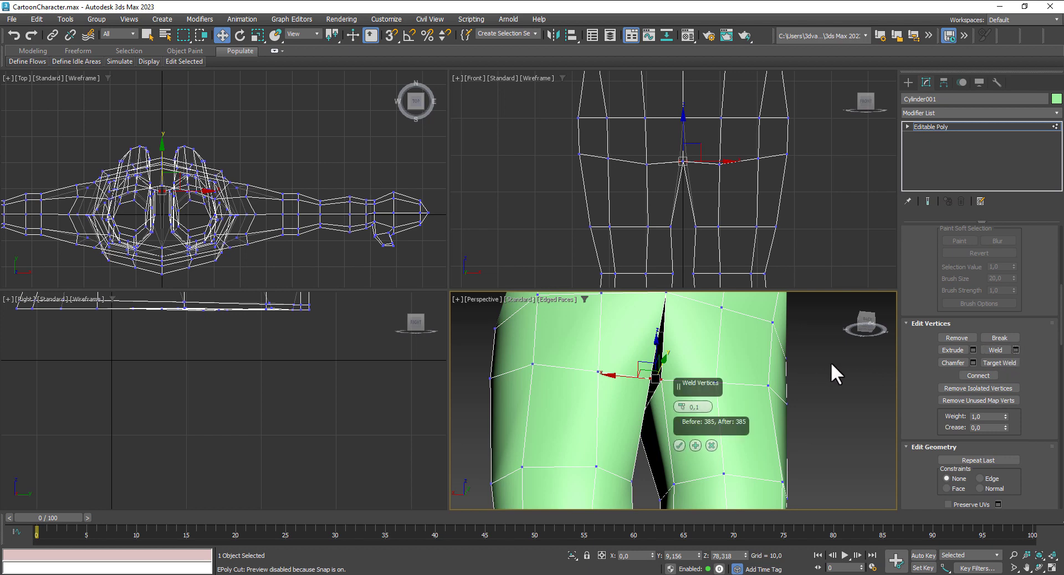
pyautogui.click(711, 446)
pyautogui.moveTo(717, 380)
pyautogui.keyDown('alt'); pyautogui.mouseDown(button='middle')
pyautogui.moveTo(730, 353)
pyautogui.moveTo(722, 347)
pyautogui.mouseUp(button='middle'); pyautogui.keyUp('alt')
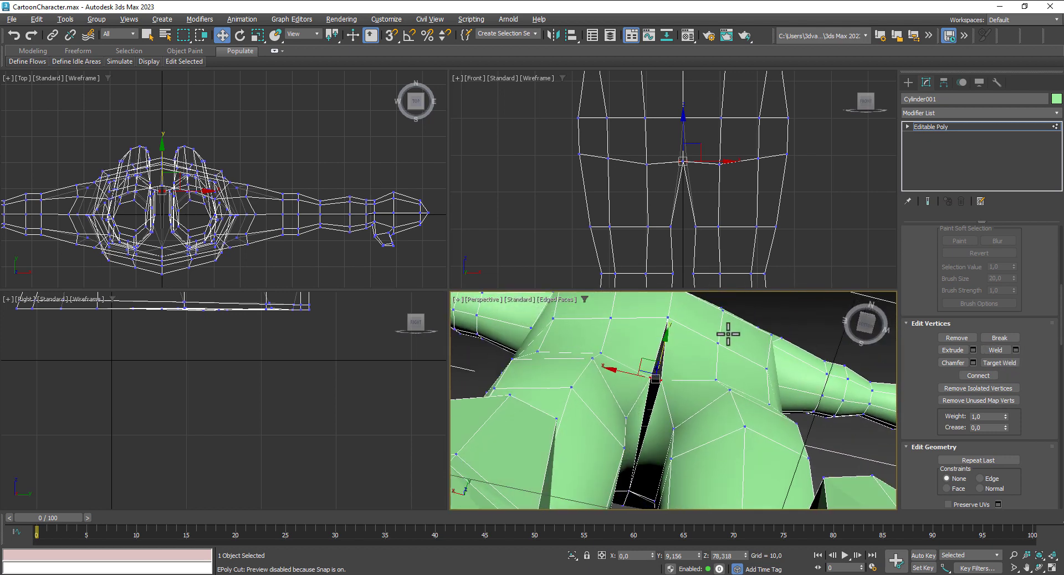
# Step: Target Weld the inner-thigh edge onto its partner edge across the crotch gap
pyautogui.click(907, 127)
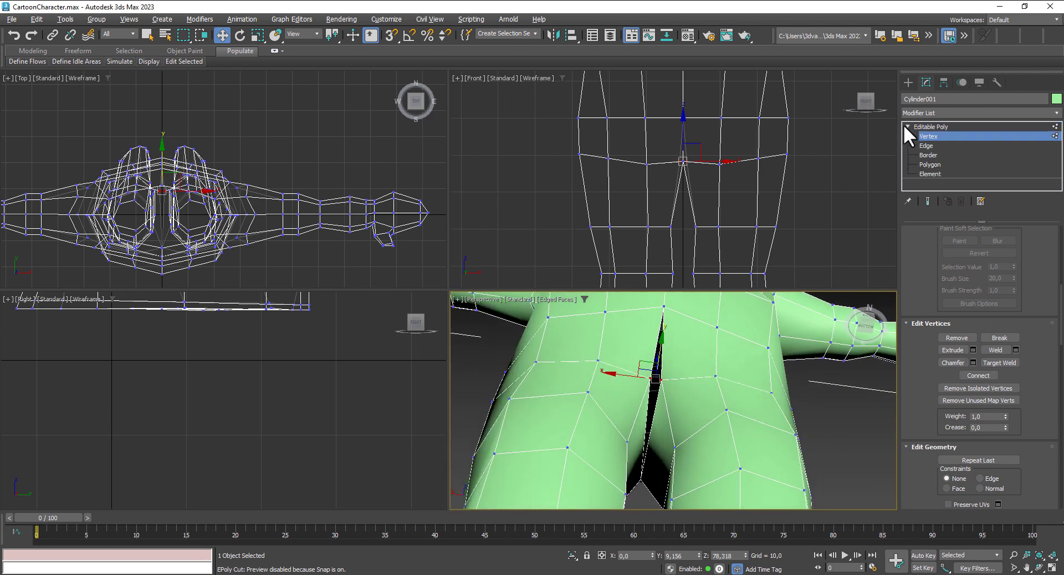
pyautogui.click(926, 144)
pyautogui.click(654, 353)
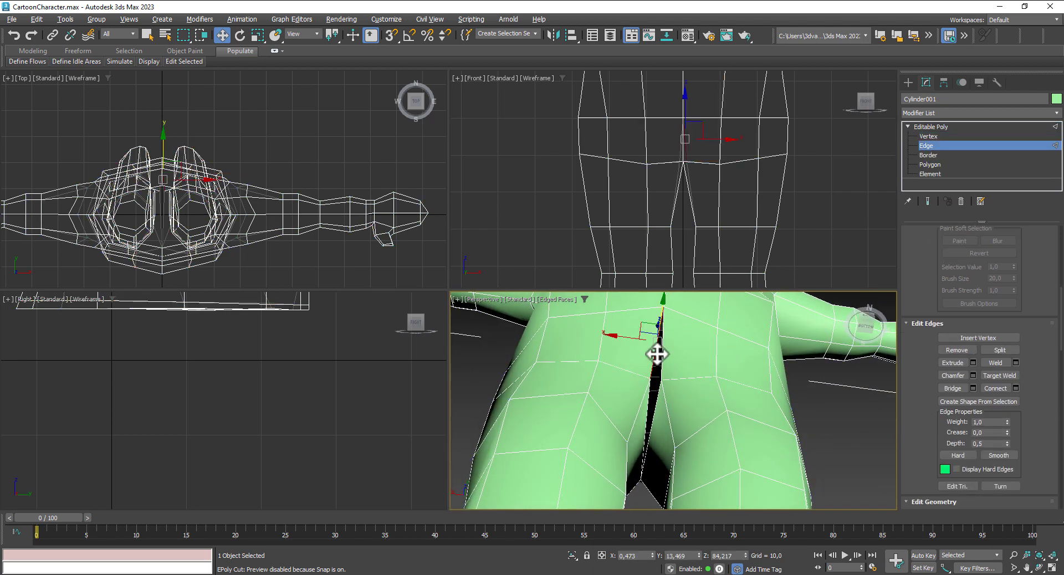
pyautogui.click(994, 375)
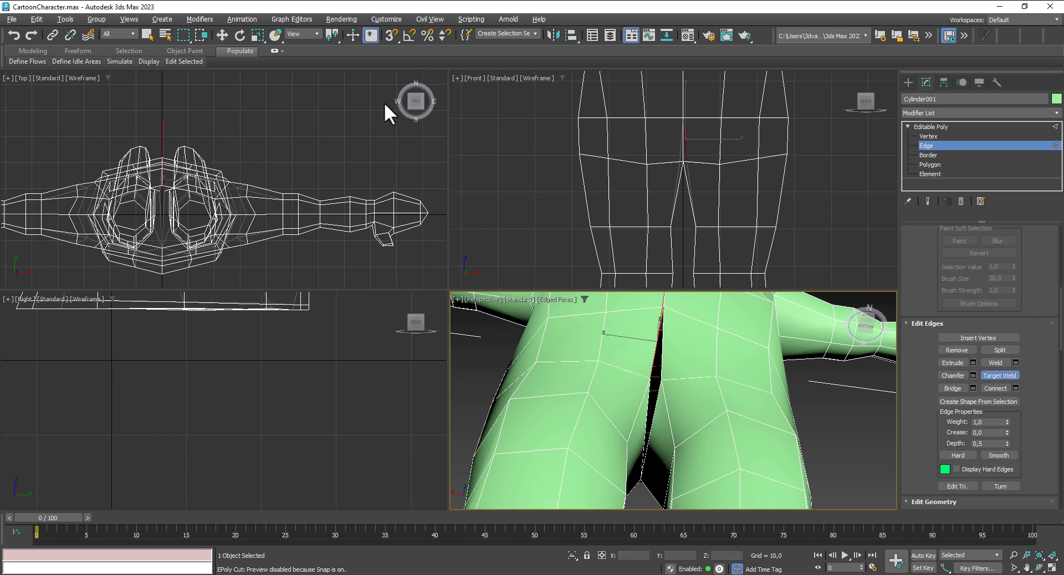
pyautogui.click(661, 355)
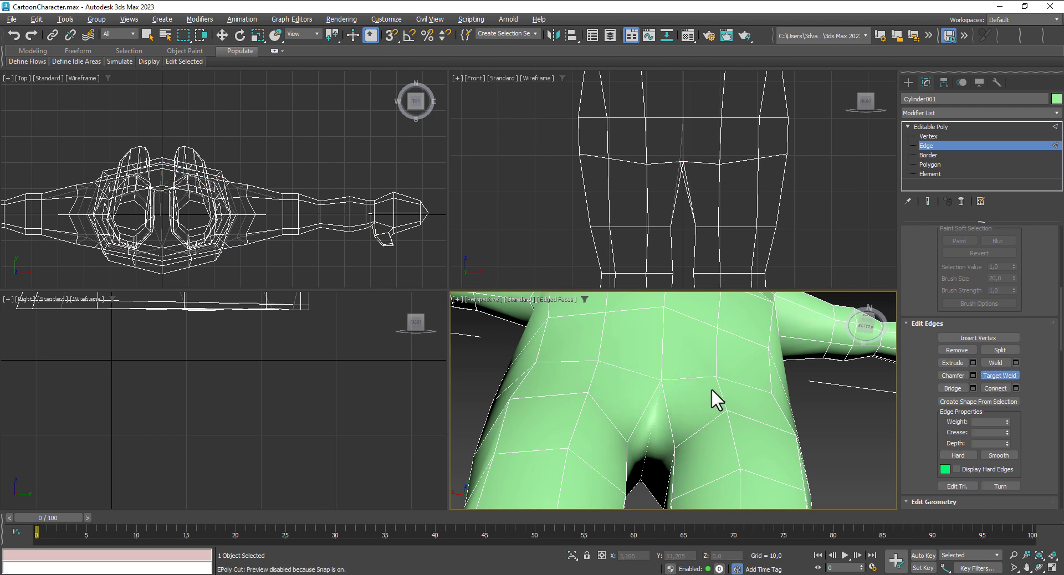
pyautogui.scroll(3, 677, 430)
pyautogui.scroll(3, 670, 410)
pyautogui.scroll(3, 672, 393)
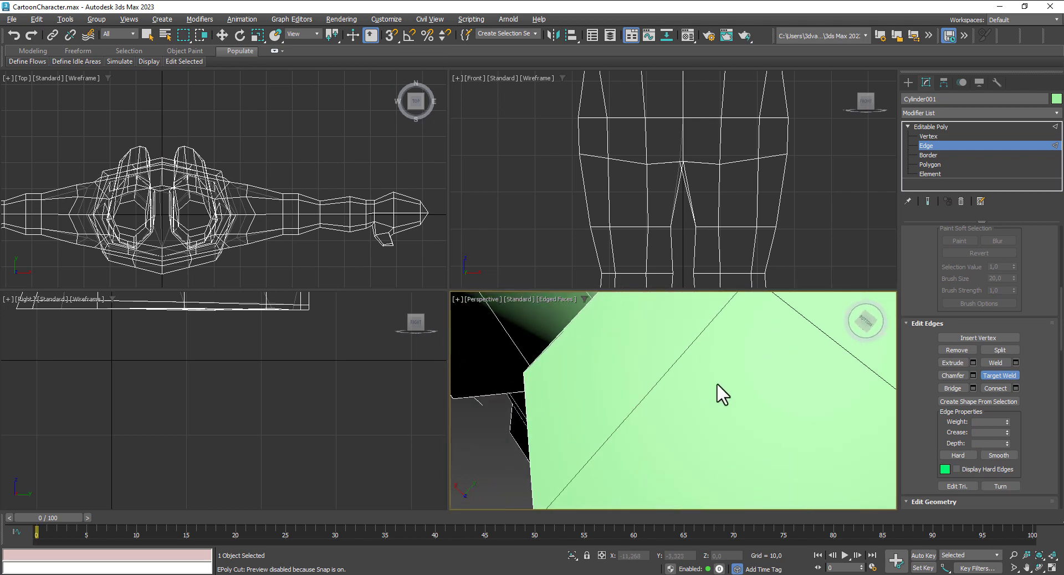
pyautogui.scroll(2, 731, 408)
pyautogui.moveTo(732, 408)
pyautogui.keyDown('alt'); pyautogui.mouseDown(button='middle')
pyautogui.moveTo(700, 416)
pyautogui.moveTo(683, 438)
pyautogui.mouseUp(button='middle'); pyautogui.keyUp('alt')
pyautogui.scroll(-2, 671, 439)
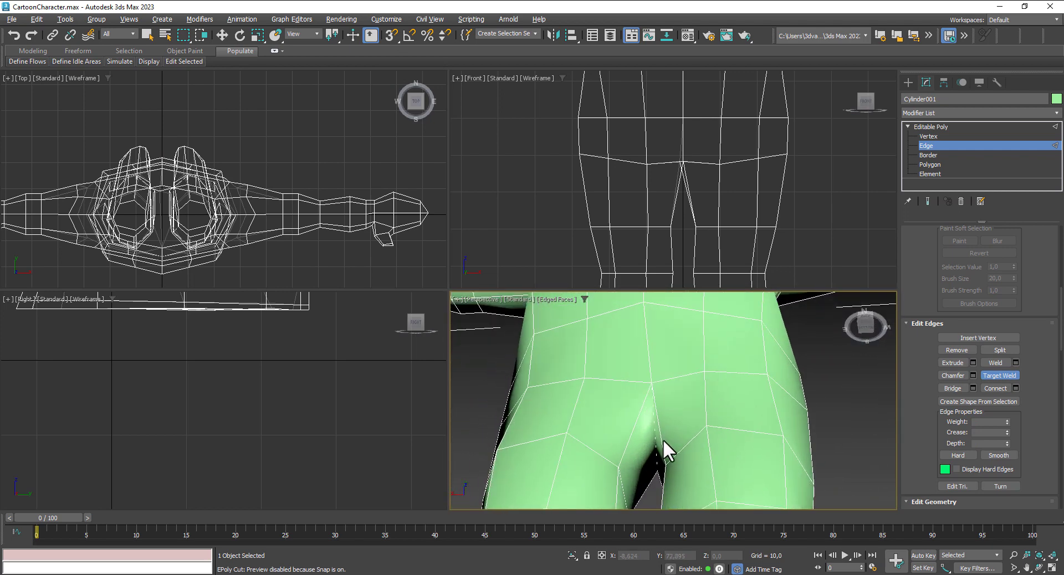
pyautogui.click(921, 125)
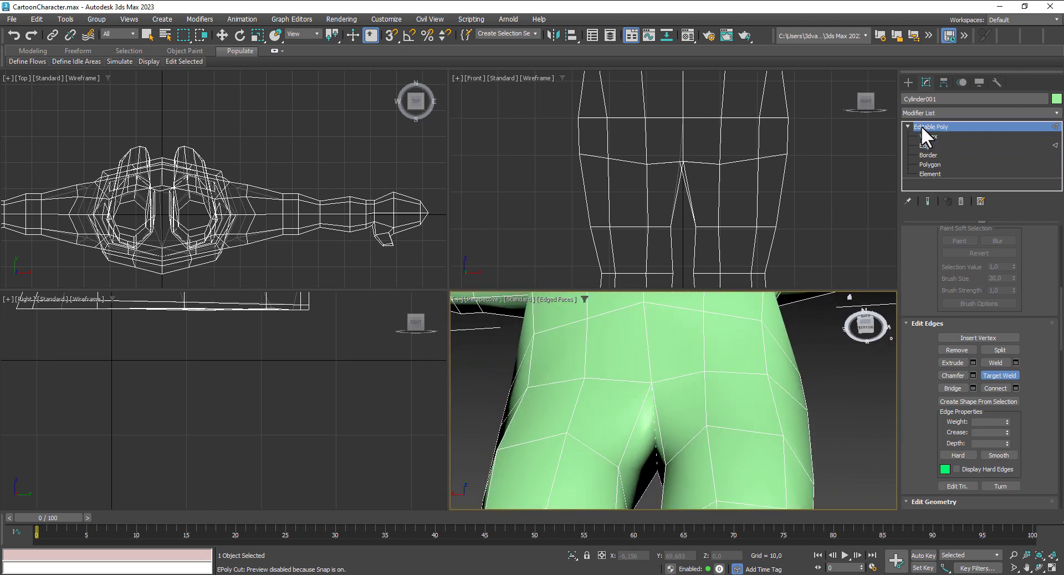
# Step: Add a MeshSmooth modifier to the body and orbit around it to check the smoothed crotch
pyautogui.click(958, 115)
pyautogui.scroll(-2, 939, 408)
pyautogui.scroll(-2, 936, 448)
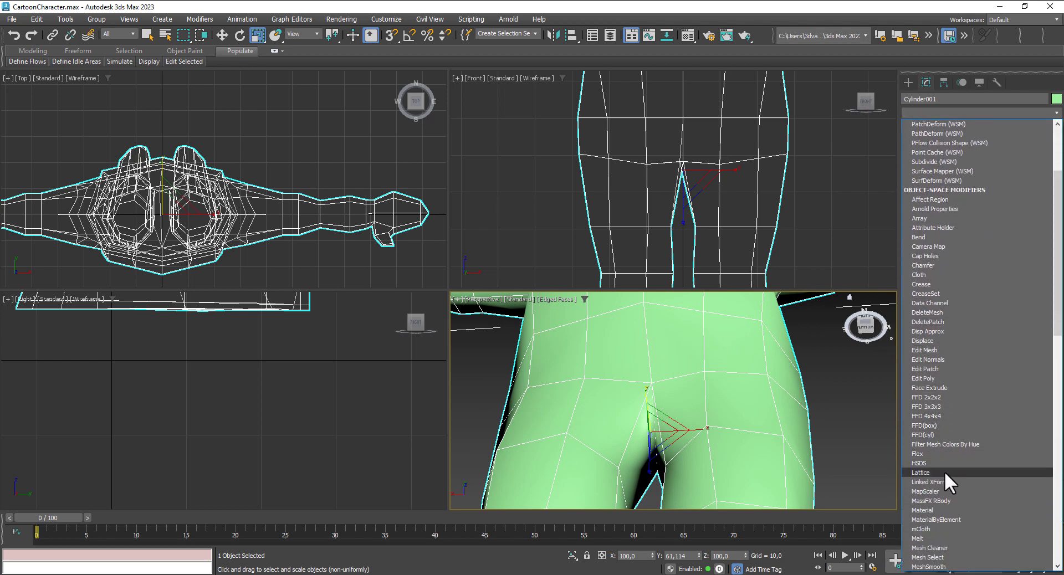
pyautogui.scroll(-1, 951, 511)
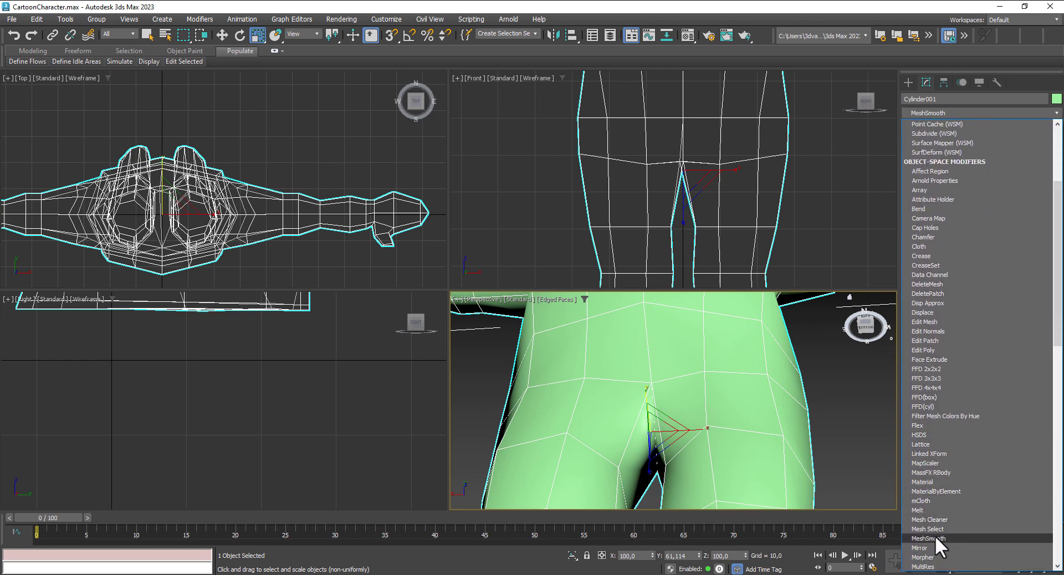
pyautogui.click(935, 535)
pyautogui.moveTo(851, 428)
pyautogui.keyDown('alt'); pyautogui.mouseDown(button='middle')
pyautogui.moveTo(866, 460)
pyautogui.moveTo(859, 484)
pyautogui.moveTo(838, 455)
pyautogui.moveTo(810, 444)
pyautogui.moveTo(639, 450)
pyautogui.moveTo(665, 436)
pyautogui.mouseUp(button='middle'); pyautogui.keyUp('alt')
pyautogui.click(819, 395)
pyautogui.scroll(2, 672, 417)
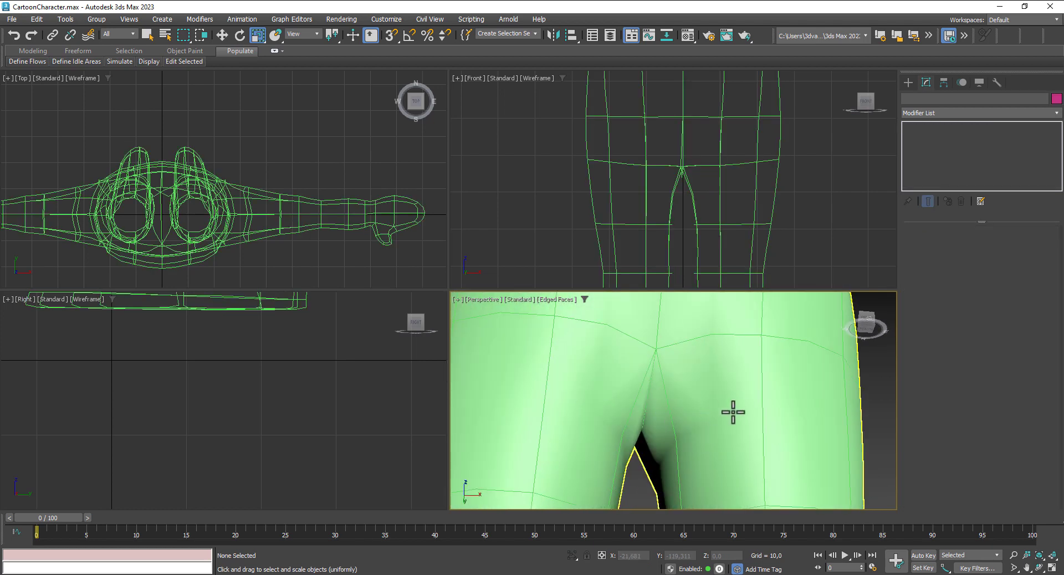
pyautogui.scroll(-4, 732, 410)
pyautogui.moveTo(748, 410)
pyautogui.keyDown('alt'); pyautogui.mouseDown(button='middle')
pyautogui.moveTo(893, 434)
pyautogui.moveTo(820, 443)
pyautogui.moveTo(702, 406)
pyautogui.moveTo(784, 385)
pyautogui.moveTo(665, 380)
pyautogui.moveTo(712, 387)
pyautogui.mouseUp(button='middle'); pyautogui.keyUp('alt')
pyautogui.click(712, 386)
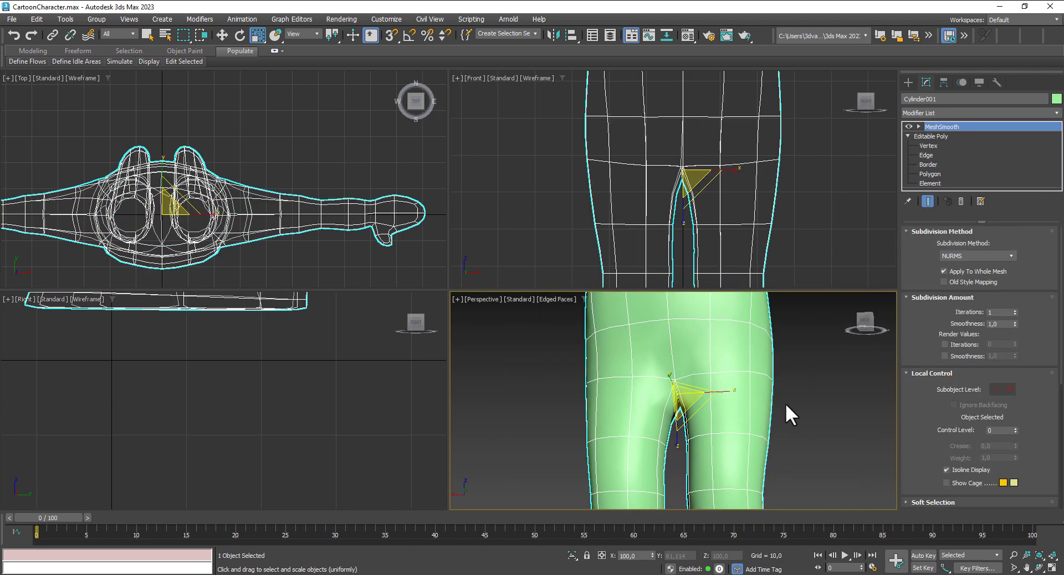
# Step: Switch to wireframe at Vertex level and examine the crotch vertices from several angles
pyautogui.press('F3')
pyautogui.keyDown('alt'); pyautogui.moveTo(737, 415); pyautogui.dragTo(755, 392, button='middle'); pyautogui.keyUp('alt')
pyautogui.click(933, 146)
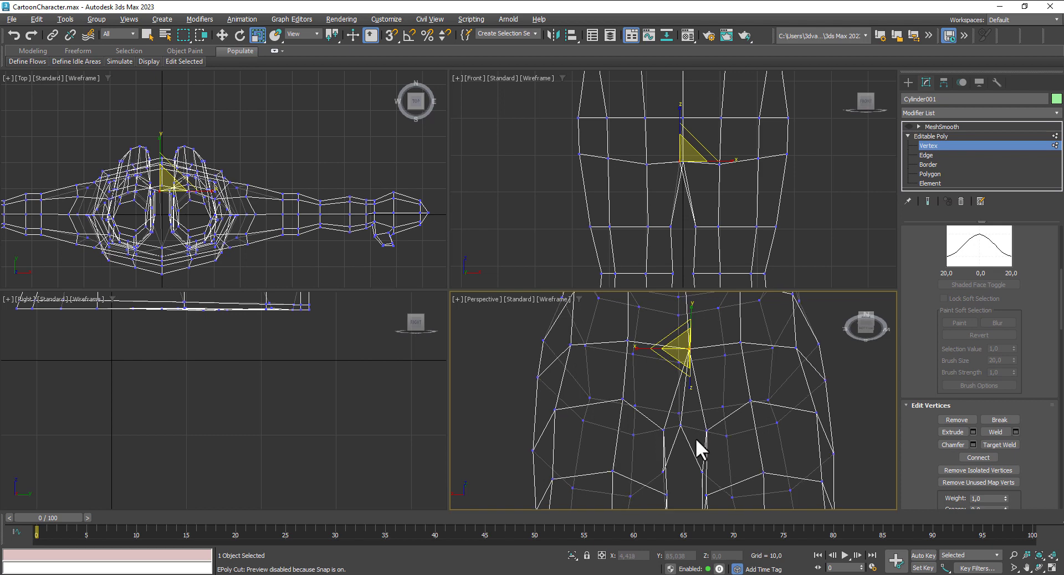
pyautogui.moveTo(696, 437)
pyautogui.keyDown('alt'); pyautogui.mouseDown(button='middle')
pyautogui.moveTo(695, 413)
pyautogui.moveTo(677, 424)
pyautogui.moveTo(693, 454)
pyautogui.moveTo(683, 506)
pyautogui.moveTo(702, 503)
pyautogui.moveTo(690, 450)
pyautogui.mouseUp(button='middle'); pyautogui.keyUp('alt')
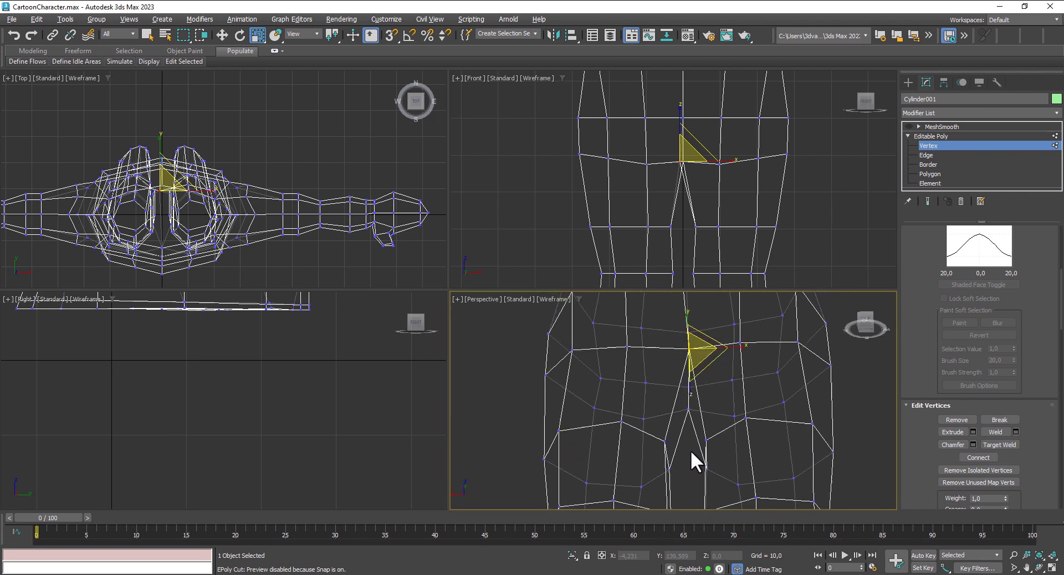
pyautogui.click(689, 410)
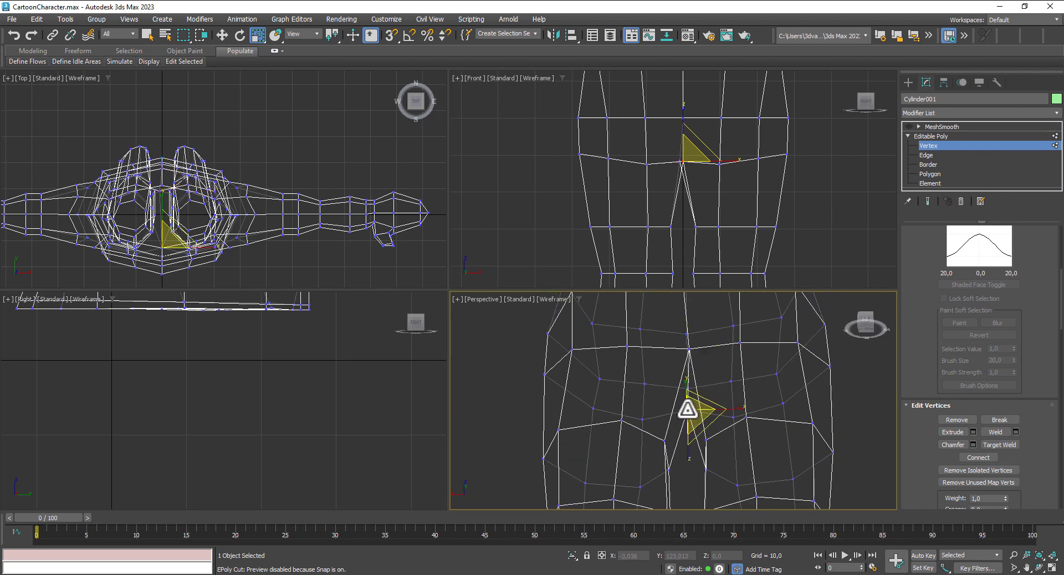
pyautogui.moveTo(780, 436)
pyautogui.keyDown('alt'); pyautogui.mouseDown(button='middle')
pyautogui.moveTo(611, 471)
pyautogui.moveTo(692, 457)
pyautogui.mouseUp(button='middle'); pyautogui.keyUp('alt')
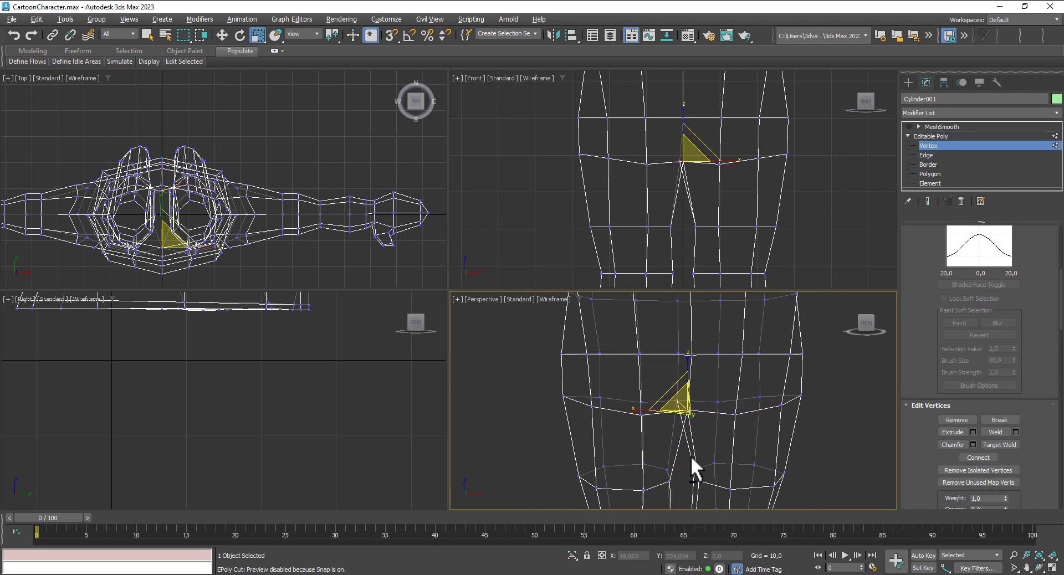
pyautogui.click(859, 430)
pyautogui.moveTo(859, 430)
pyautogui.keyDown('alt'); pyautogui.mouseDown(button='middle')
pyautogui.moveTo(703, 446)
pyautogui.moveTo(675, 423)
pyautogui.moveTo(695, 407)
pyautogui.moveTo(663, 436)
pyautogui.moveTo(661, 452)
pyautogui.mouseUp(button='middle'); pyautogui.keyUp('alt')
# Step: Weld the selected crotch vertex with a 999 threshold, then return to shaded-with-edges view
pyautogui.click(651, 422)
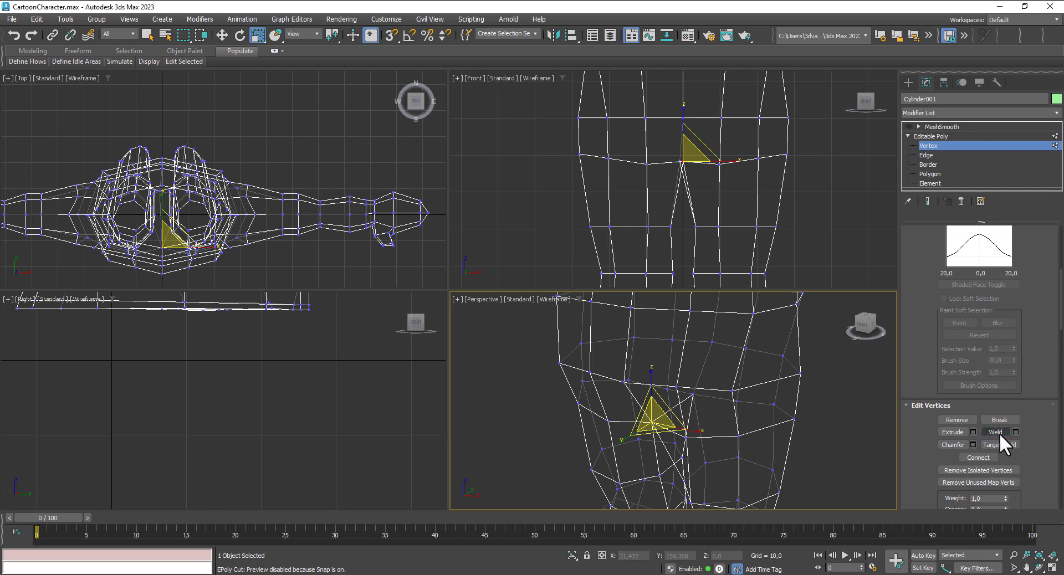
pyautogui.click(1016, 431)
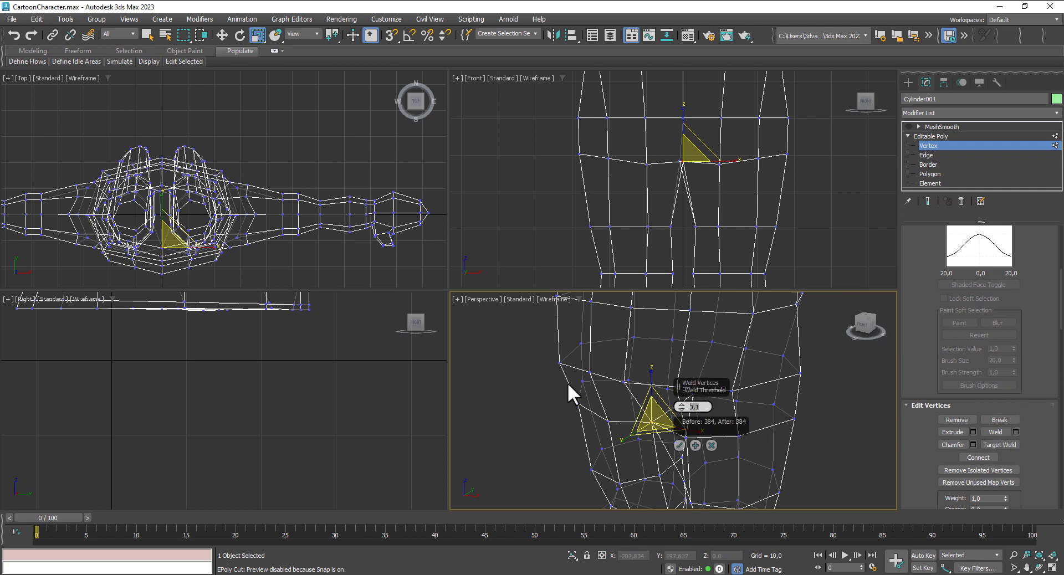
pyautogui.click(683, 444)
pyautogui.moveTo(831, 427)
pyautogui.keyDown('alt'); pyautogui.mouseDown(button='middle')
pyautogui.moveTo(849, 413)
pyautogui.moveTo(824, 402)
pyautogui.moveTo(829, 391)
pyautogui.moveTo(859, 394)
pyautogui.moveTo(850, 420)
pyautogui.moveTo(736, 438)
pyautogui.moveTo(750, 394)
pyautogui.moveTo(812, 424)
pyautogui.moveTo(821, 406)
pyautogui.mouseUp(button='middle'); pyautogui.keyUp('alt')
pyautogui.click(848, 414)
pyautogui.press('F4')
pyautogui.scroll(-5, 773, 430)
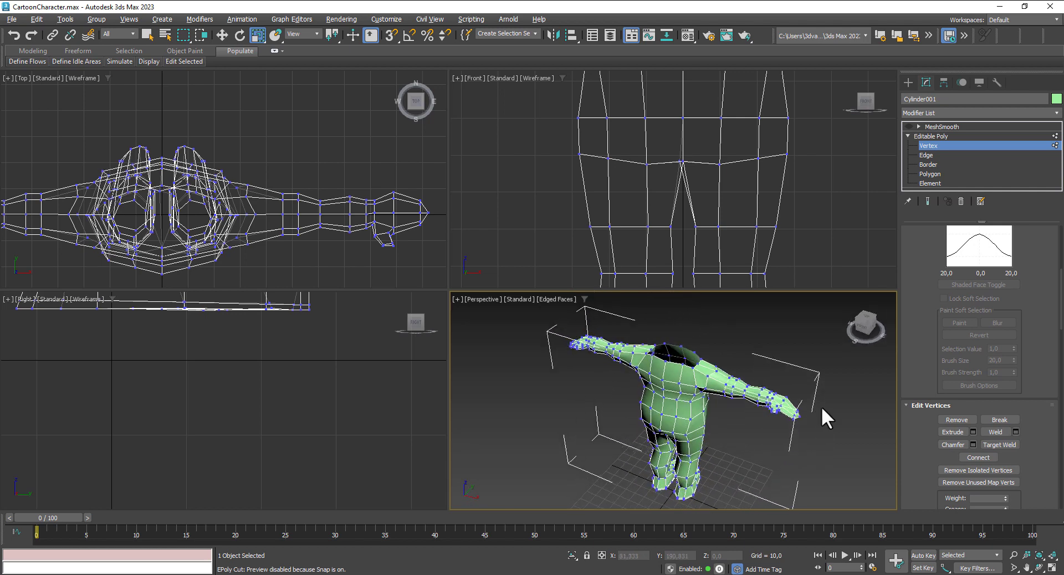
# Step: Delete the MeshSmooth modifier and tilt the view toward the shoulders and neck hole
pyautogui.click(942, 127)
pyautogui.click(961, 201)
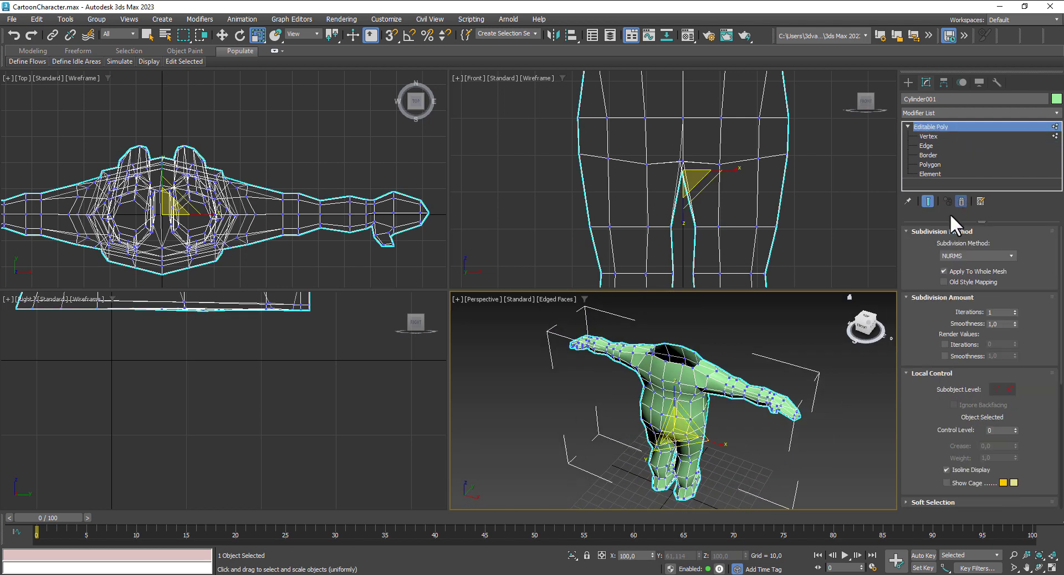
pyautogui.scroll(5, 708, 350)
pyautogui.moveTo(691, 373)
pyautogui.mouseDown(button='middle')
pyautogui.moveTo(781, 399)
pyautogui.moveTo(772, 438)
pyautogui.mouseUp(button='middle')
pyautogui.scroll(3, 756, 384)
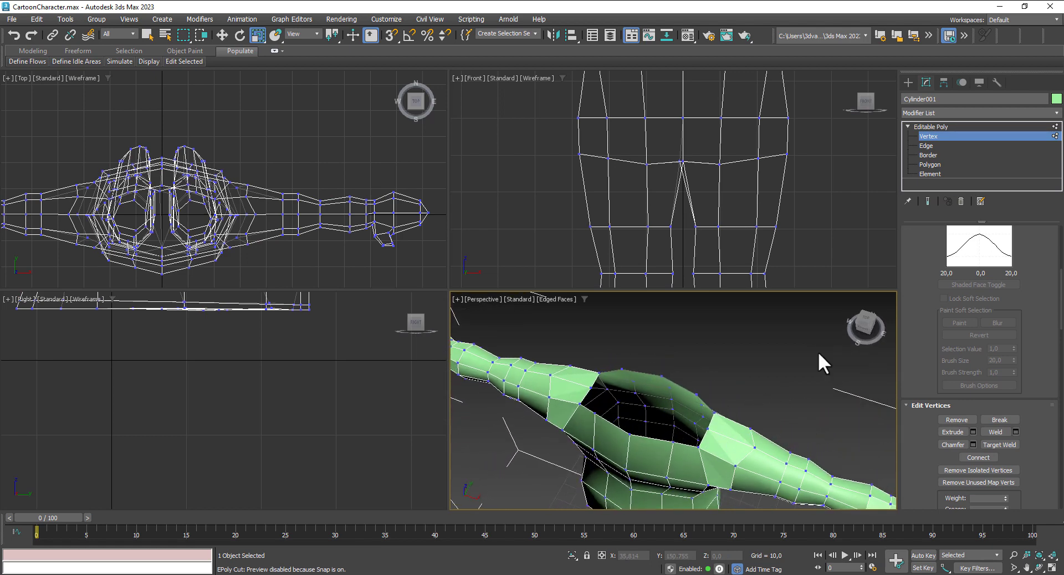
# Step: Remove the two shoulder edge loops beside the neck opening
pyautogui.click(927, 147)
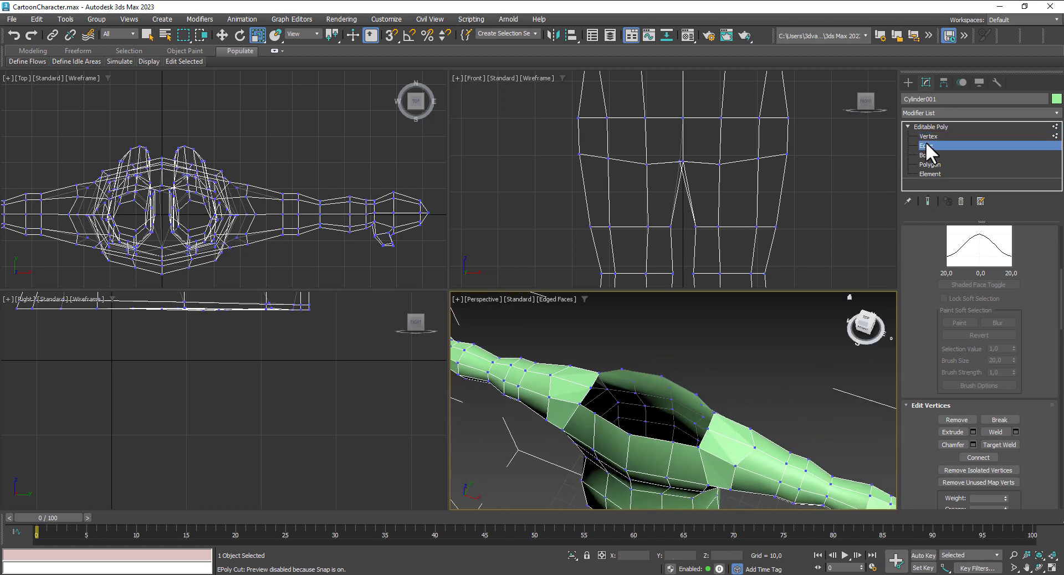
pyautogui.doubleClick(729, 442)
pyautogui.click(956, 432)
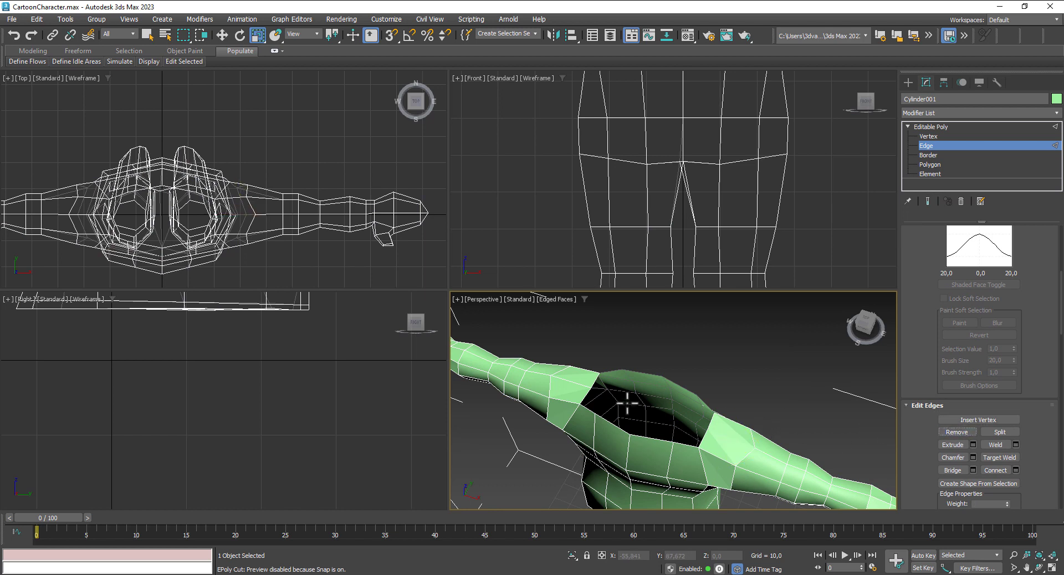
pyautogui.doubleClick(577, 387)
pyautogui.click(957, 433)
# Step: Remove two stray vertices near the neck opening
pyautogui.click(929, 136)
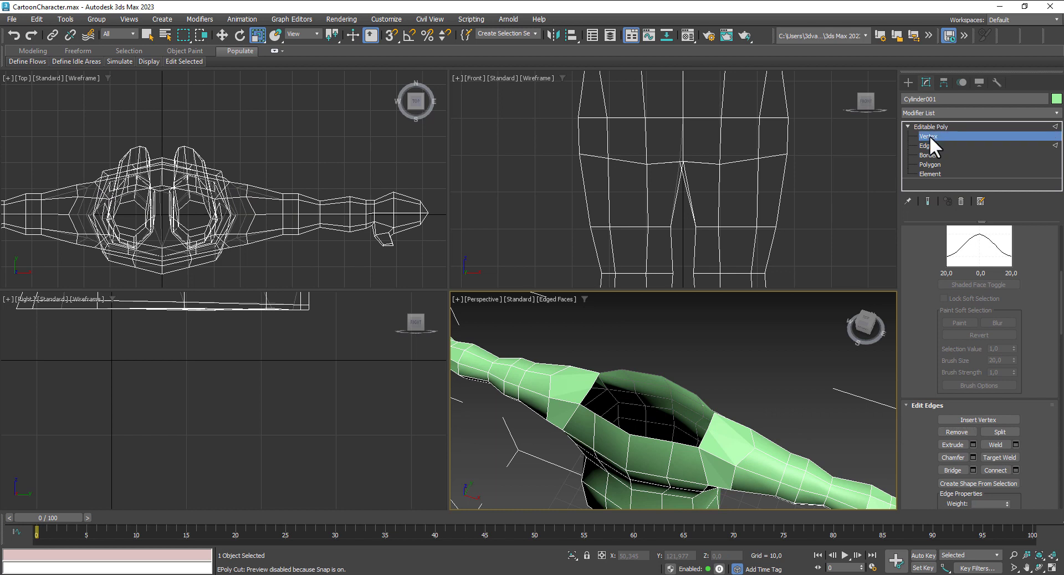
pyautogui.click(707, 429)
pyautogui.click(951, 420)
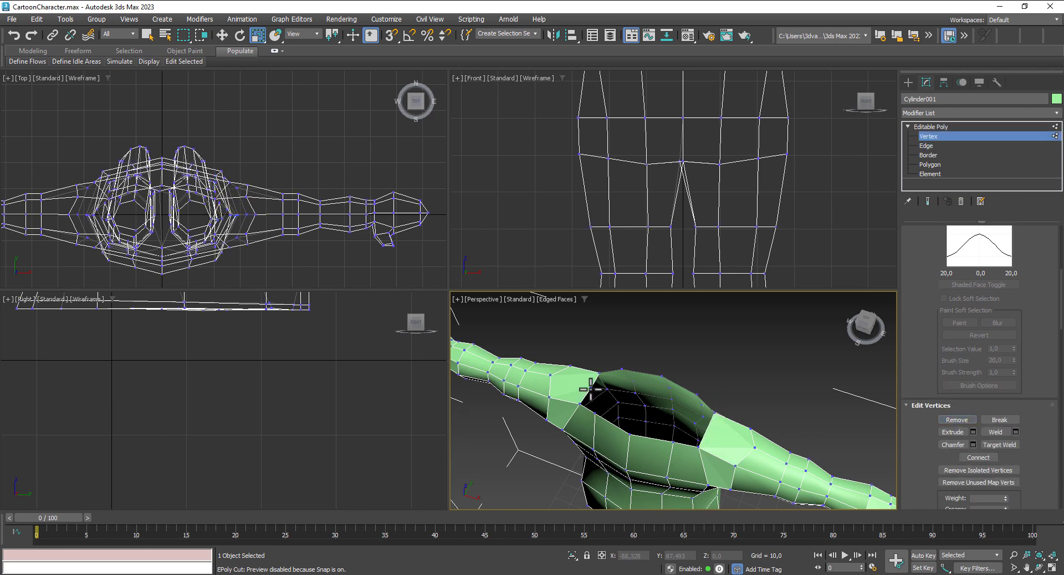
pyautogui.click(591, 389)
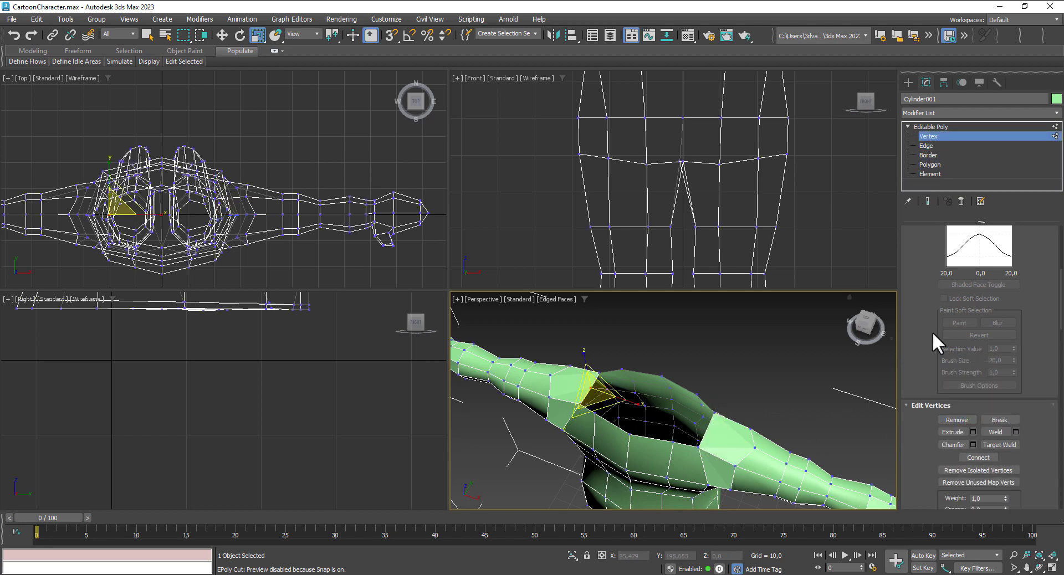
pyautogui.click(956, 416)
pyautogui.moveTo(777, 392)
pyautogui.keyDown('alt'); pyautogui.mouseDown(button='middle')
pyautogui.moveTo(822, 392)
pyautogui.moveTo(826, 371)
pyautogui.mouseUp(button='middle'); pyautogui.keyUp('alt')
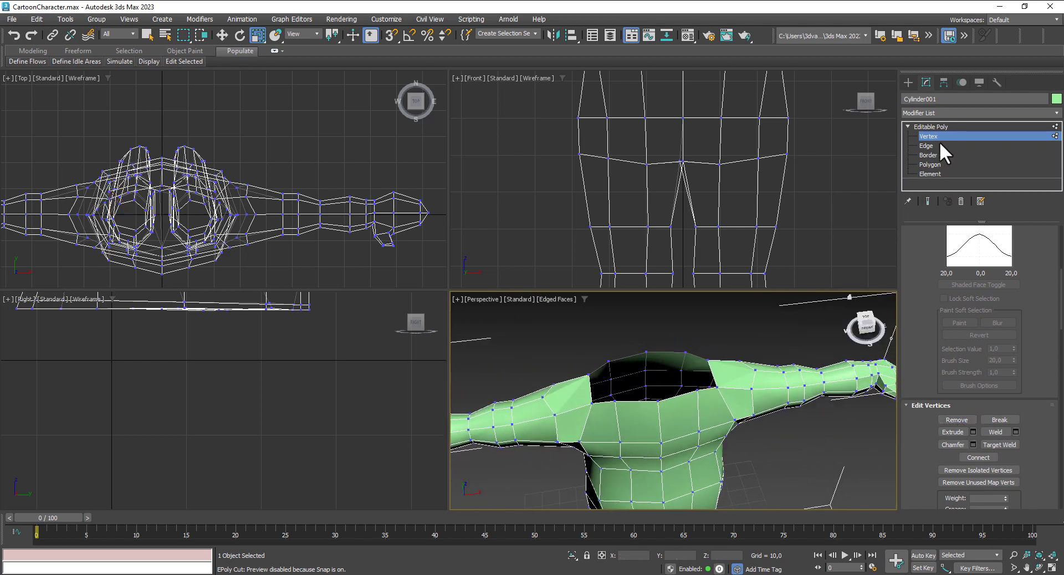
pyautogui.click(927, 155)
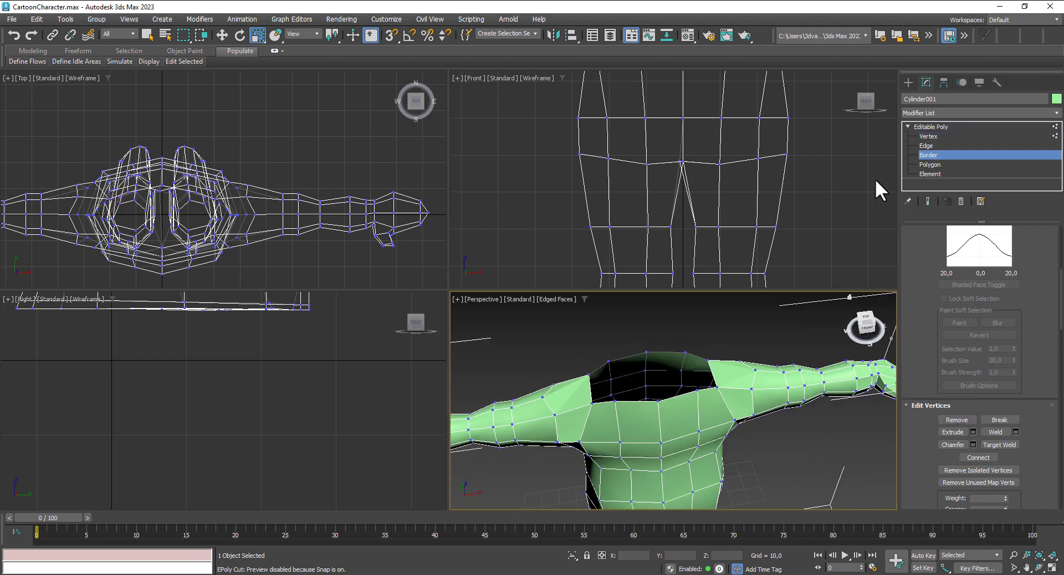
# Step: Cap the neck-hole border and move the cap slightly upward along Z
pyautogui.click(682, 398)
pyautogui.click(996, 429)
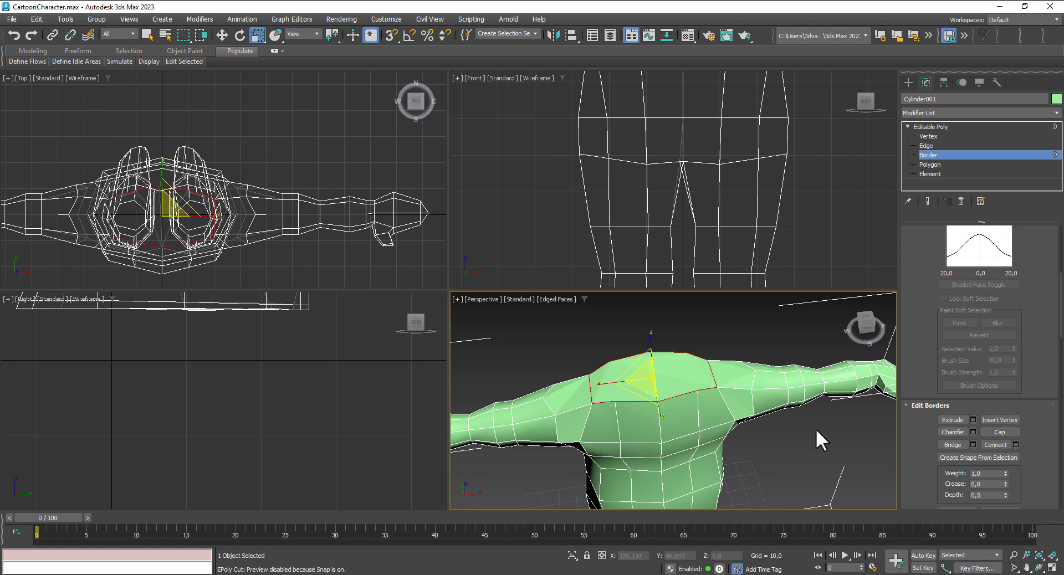
pyautogui.moveTo(816, 427)
pyautogui.keyDown('alt'); pyautogui.mouseDown(button='middle')
pyautogui.moveTo(789, 420)
pyautogui.moveTo(873, 411)
pyautogui.moveTo(701, 431)
pyautogui.mouseUp(button='middle'); pyautogui.keyUp('alt')
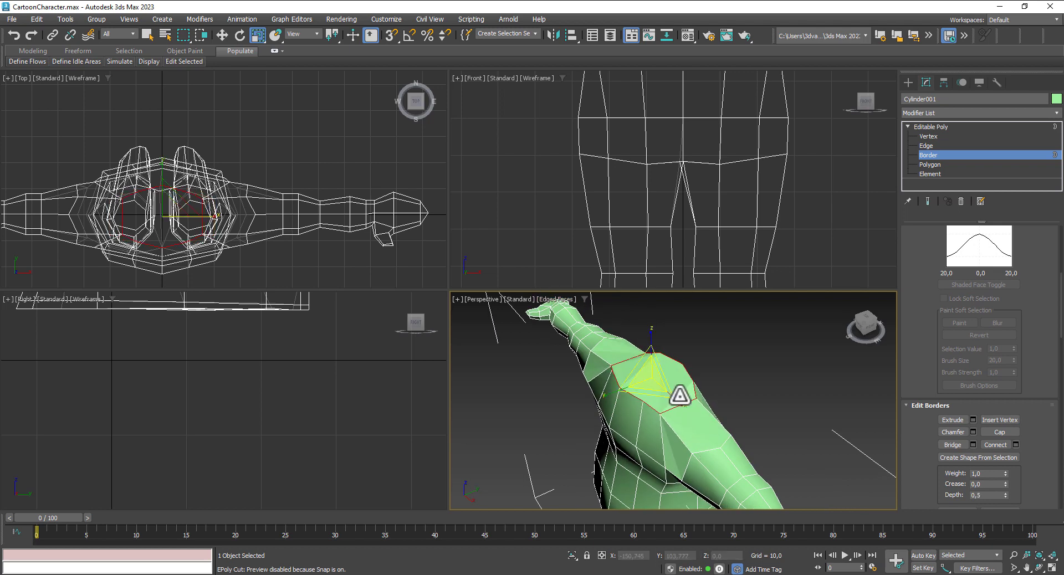
pyautogui.keyDown('alt'); pyautogui.moveTo(679, 395); pyautogui.dragTo(778, 377, button='middle'); pyautogui.keyUp('alt')
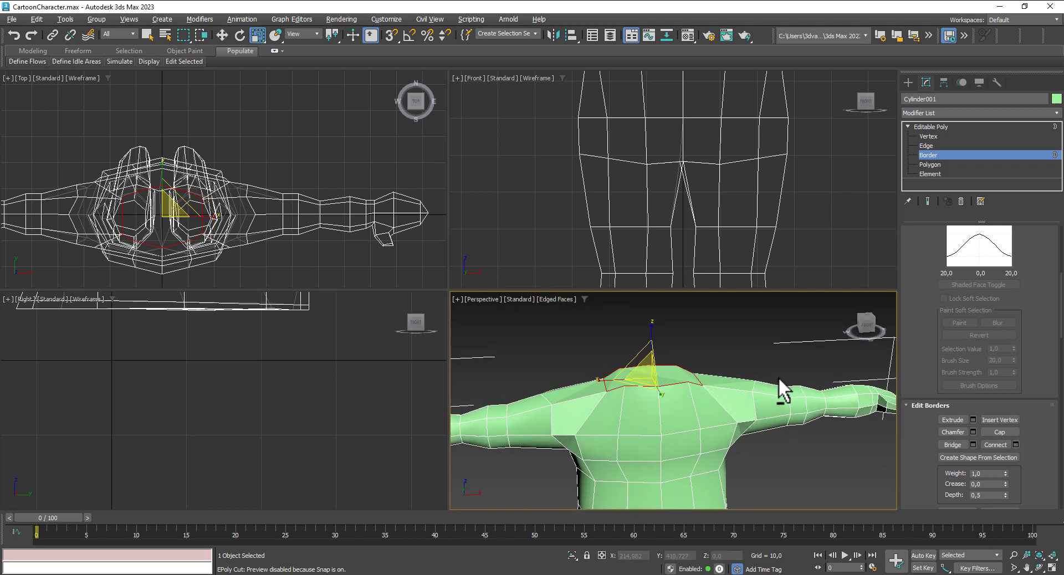
pyautogui.click(222, 35)
pyautogui.moveTo(652, 339); pyautogui.dragTo(651, 336)
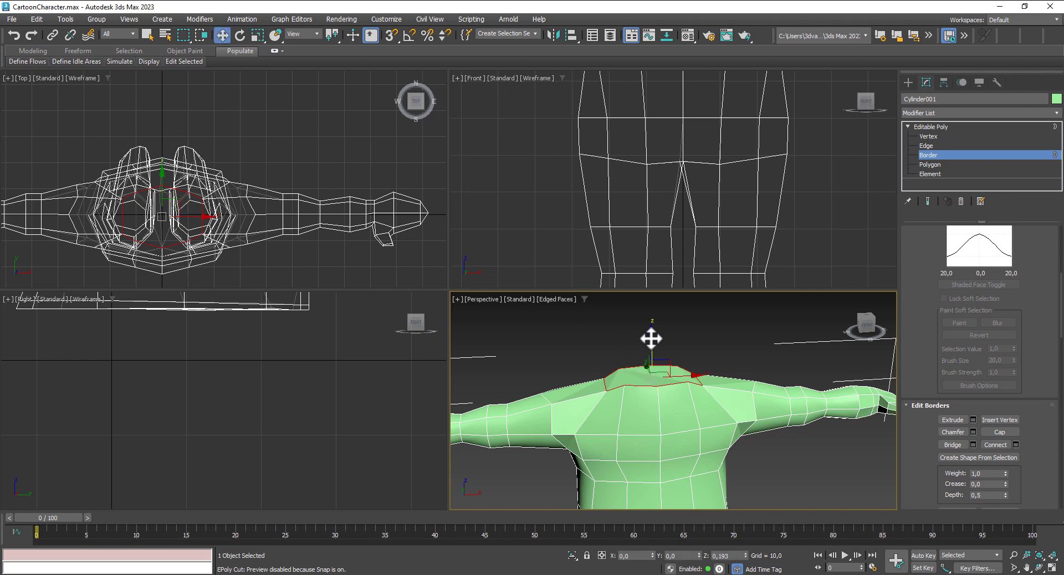
pyautogui.moveTo(707, 404)
pyautogui.keyDown('alt'); pyautogui.mouseDown(button='middle')
pyautogui.moveTo(653, 406)
pyautogui.moveTo(594, 437)
pyautogui.moveTo(536, 413)
pyautogui.moveTo(611, 404)
pyautogui.mouseUp(button='middle'); pyautogui.keyUp('alt')
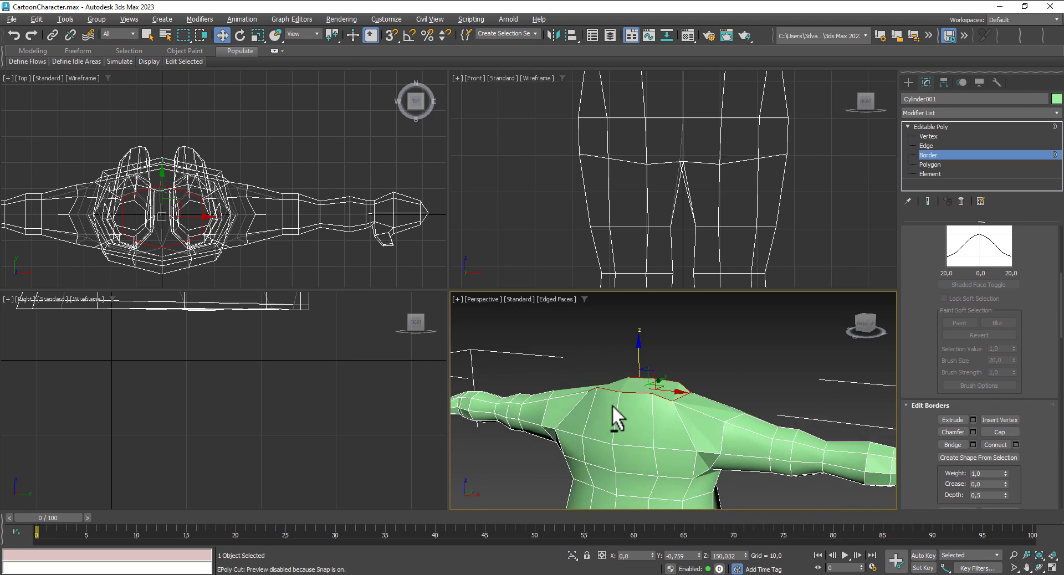
pyautogui.click(929, 164)
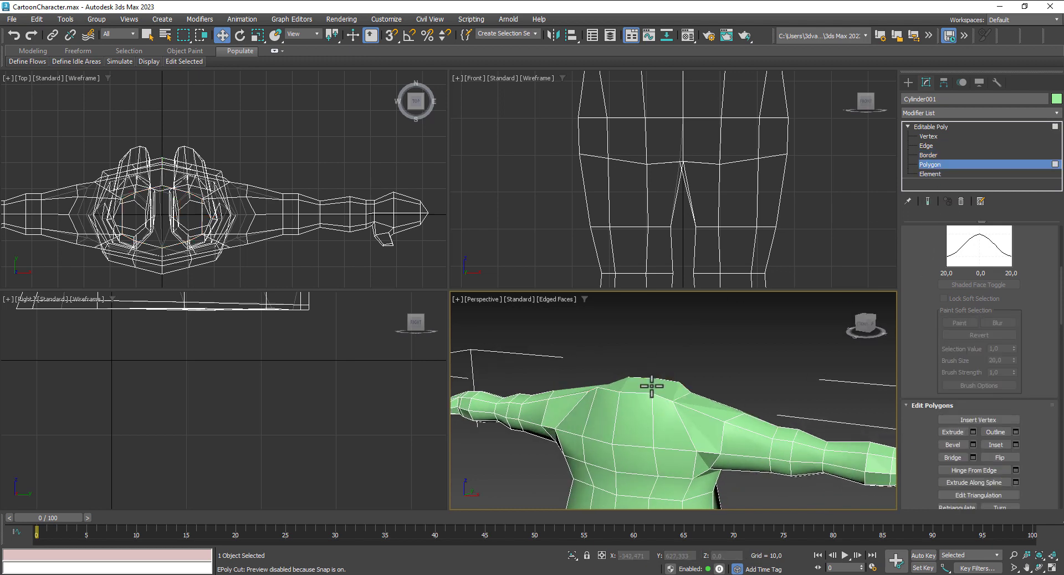
# Step: Select the neck cap polygon and orbit to a side view of the torso
pyautogui.click(648, 381)
pyautogui.moveTo(732, 385)
pyautogui.keyDown('alt'); pyautogui.mouseDown(button='middle')
pyautogui.moveTo(821, 405)
pyautogui.moveTo(845, 399)
pyautogui.moveTo(844, 381)
pyautogui.mouseUp(button='middle'); pyautogui.keyUp('alt')
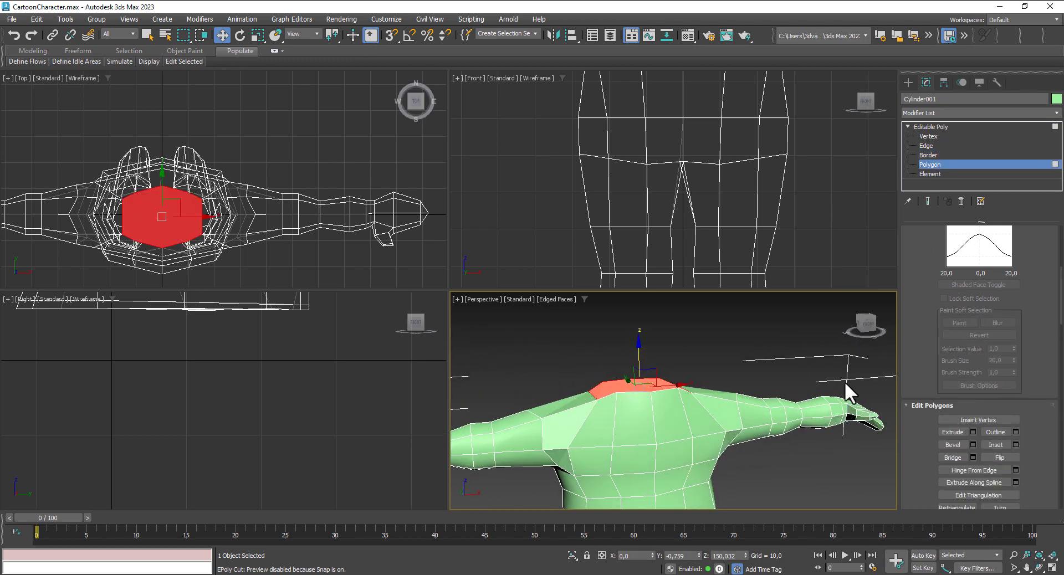
pyautogui.scroll(-3, 975, 432)
pyautogui.scroll(-4, 987, 436)
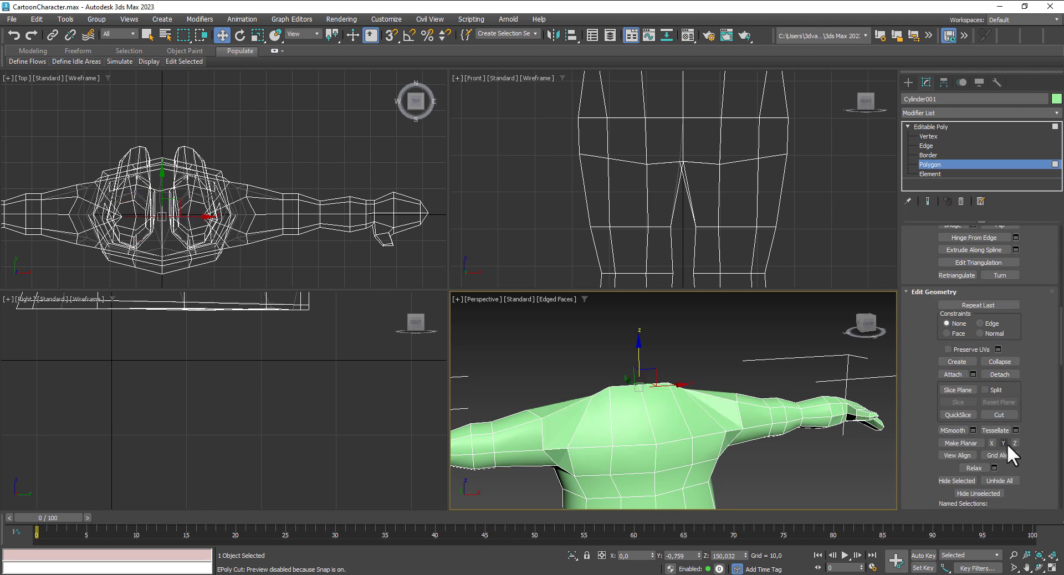
pyautogui.moveTo(722, 414)
pyautogui.keyDown('alt'); pyautogui.mouseDown(button='middle')
pyautogui.moveTo(703, 435)
pyautogui.moveTo(659, 392)
pyautogui.mouseUp(button='middle'); pyautogui.keyUp('alt')
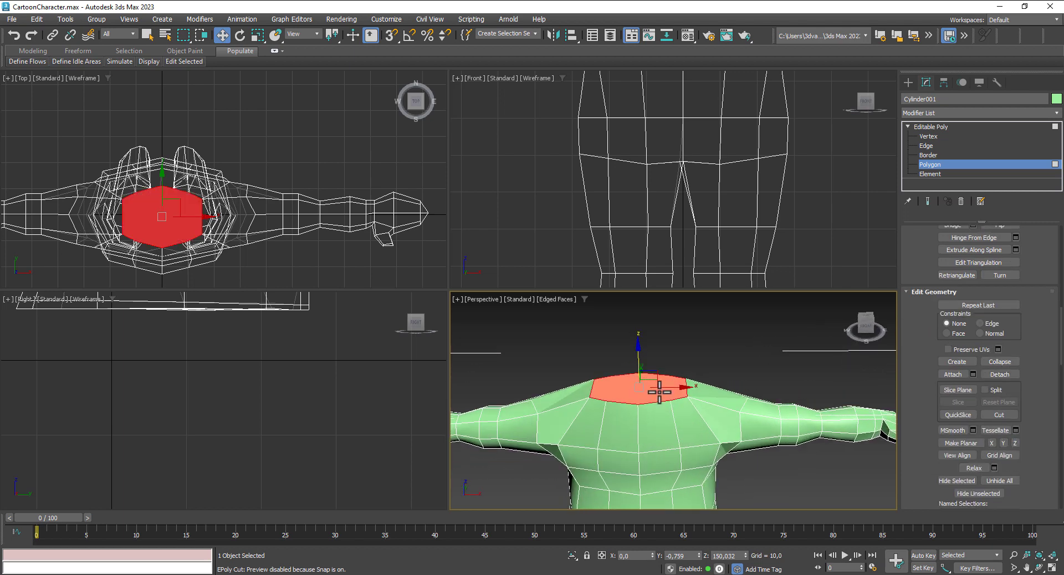
pyautogui.moveTo(750, 361)
pyautogui.keyDown('alt'); pyautogui.mouseDown(button='middle')
pyautogui.moveTo(732, 376)
pyautogui.moveTo(600, 352)
pyautogui.moveTo(643, 340)
pyautogui.moveTo(719, 363)
pyautogui.mouseUp(button='middle'); pyautogui.keyUp('alt')
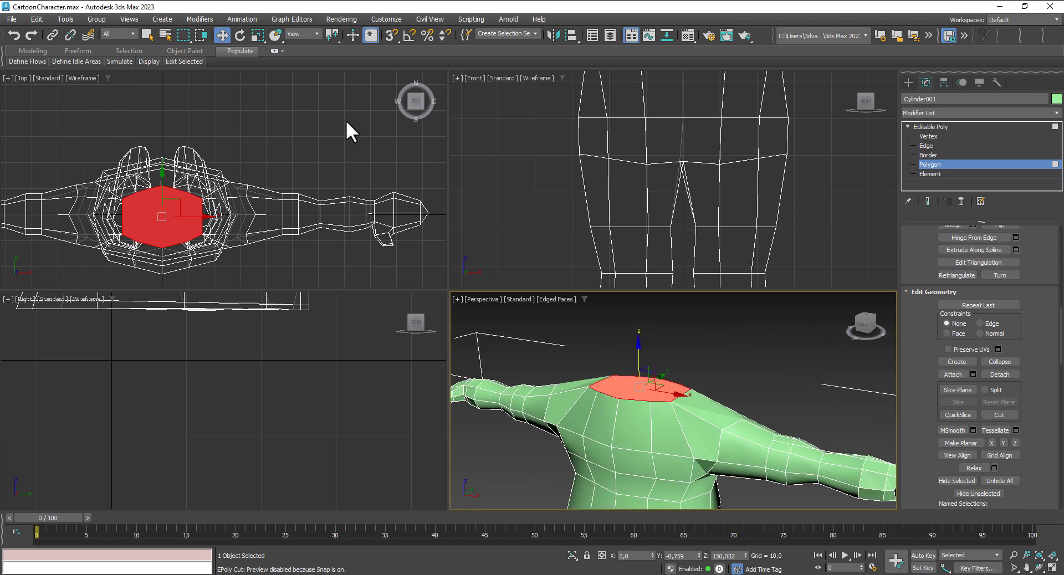
# Step: Scale the neck cap down in the Top view to 87% along X
pyautogui.click(254, 31)
pyautogui.click(162, 174)
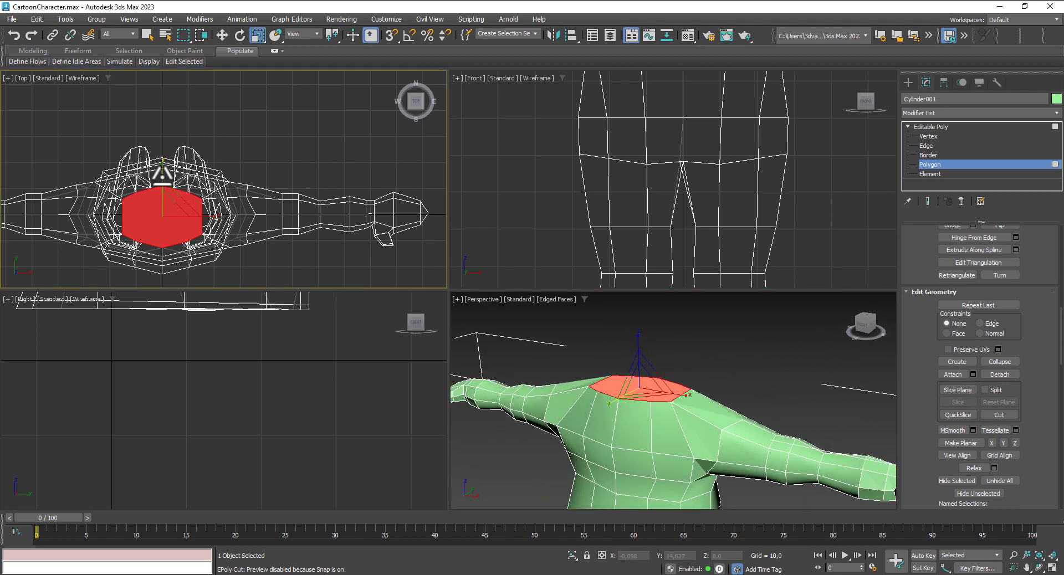
pyautogui.moveTo(162, 175); pyautogui.dragTo(161, 191)
pyautogui.keyDown('alt'); pyautogui.moveTo(724, 461); pyautogui.dragTo(672, 395, button='middle'); pyautogui.keyUp('alt')
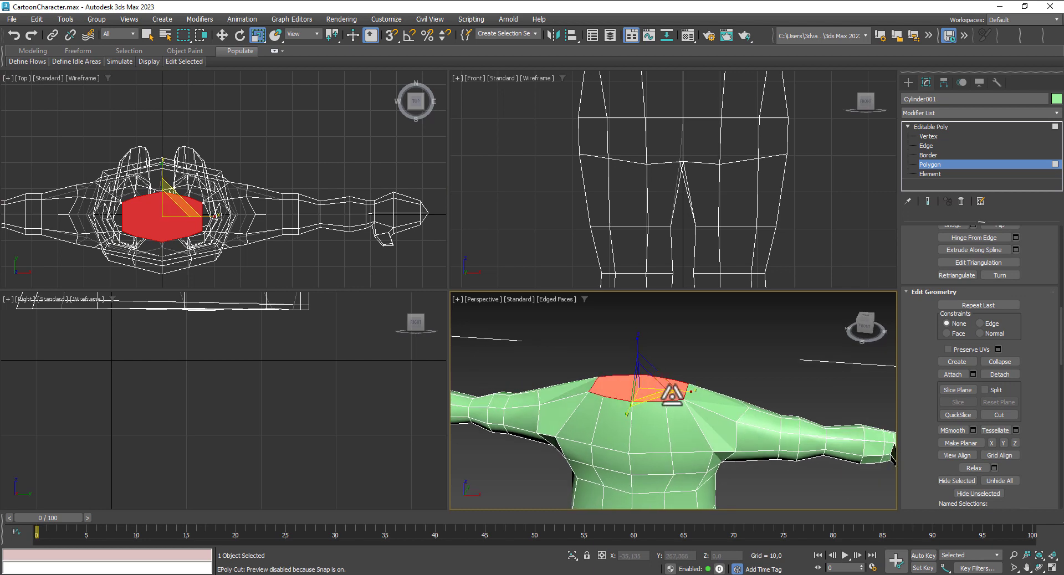
pyautogui.moveTo(672, 395); pyautogui.dragTo(683, 394)
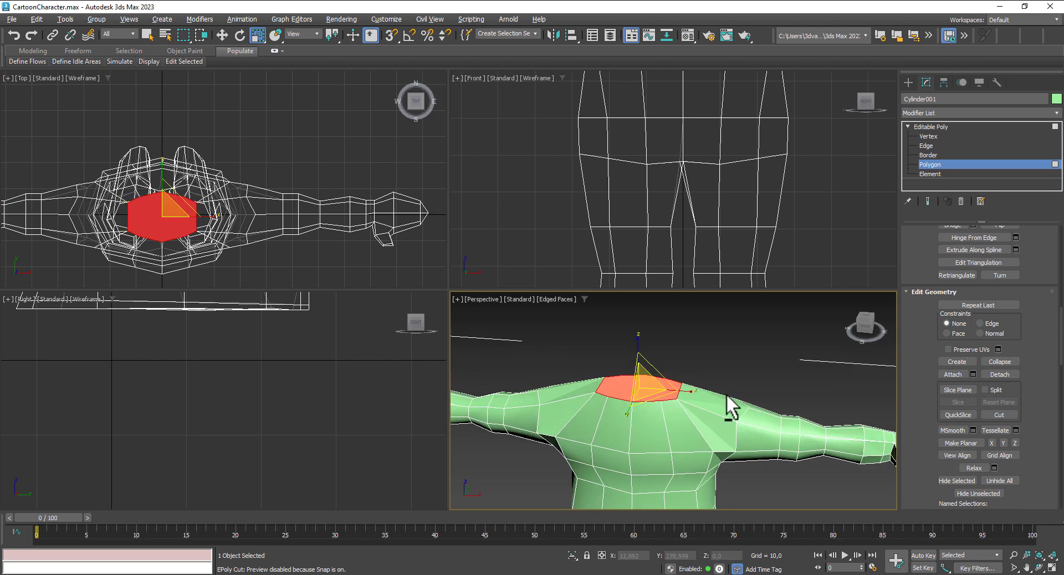
pyautogui.moveTo(724, 405)
pyautogui.keyDown('alt'); pyautogui.mouseDown(button='middle')
pyautogui.moveTo(753, 420)
pyautogui.moveTo(741, 396)
pyautogui.mouseUp(button='middle'); pyautogui.keyUp('alt')
pyautogui.scroll(3, 641, 408)
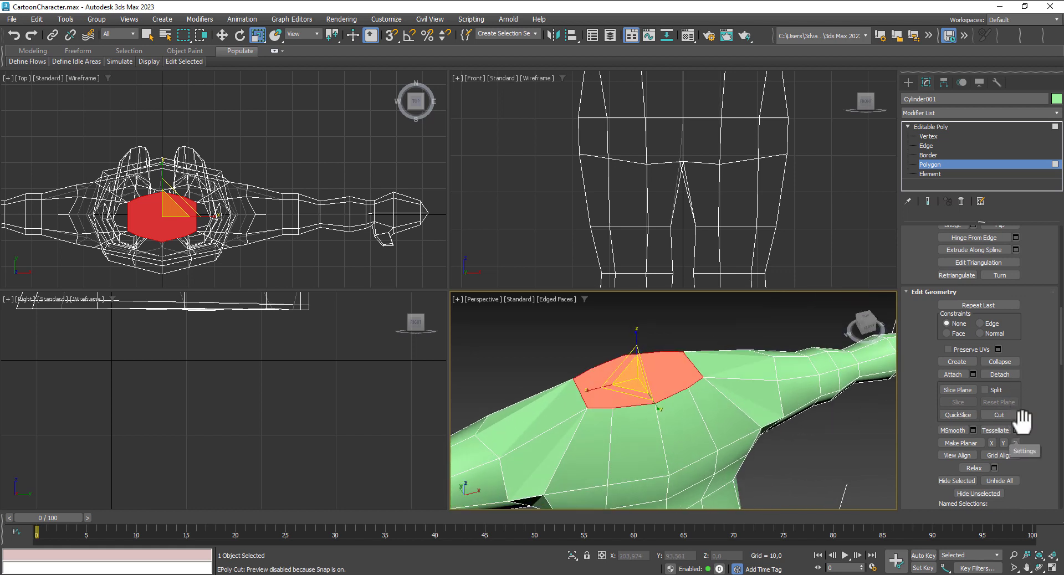
pyautogui.scroll(2, 1039, 383)
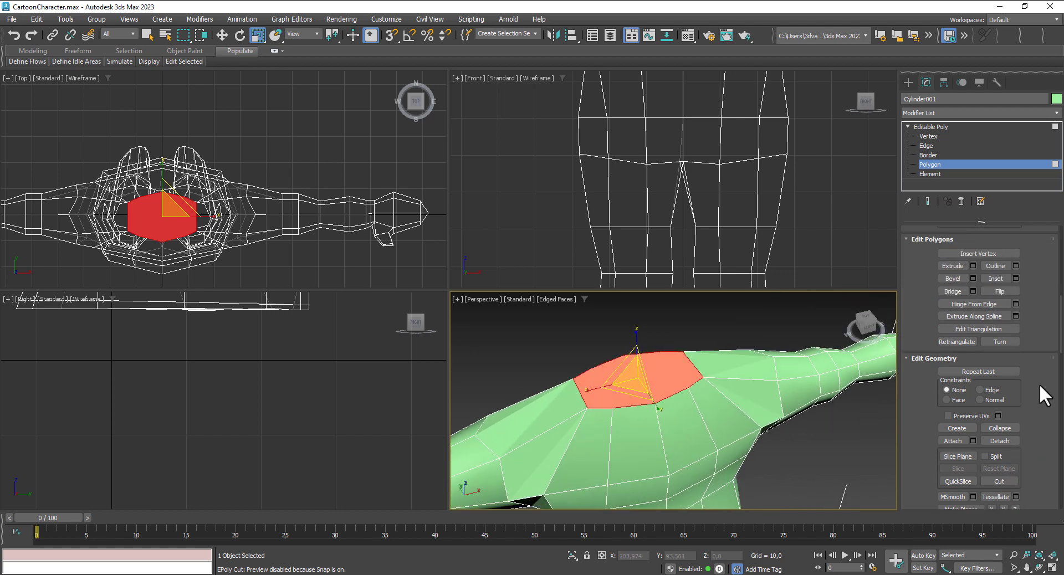
# Step: Inset the neck cap polygon by 4,091
pyautogui.click(1016, 278)
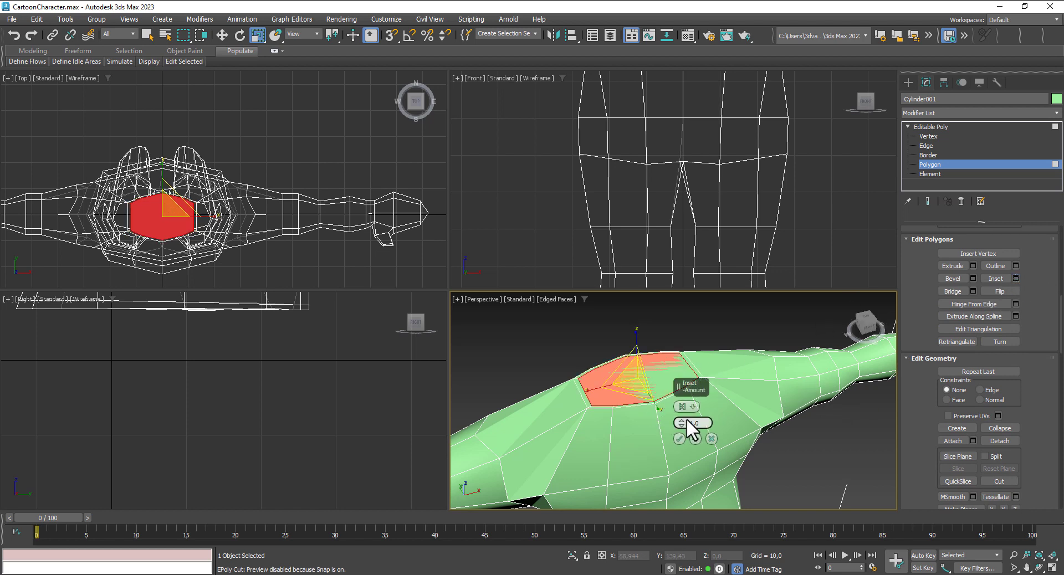
pyautogui.moveTo(684, 418); pyautogui.dragTo(684, 413)
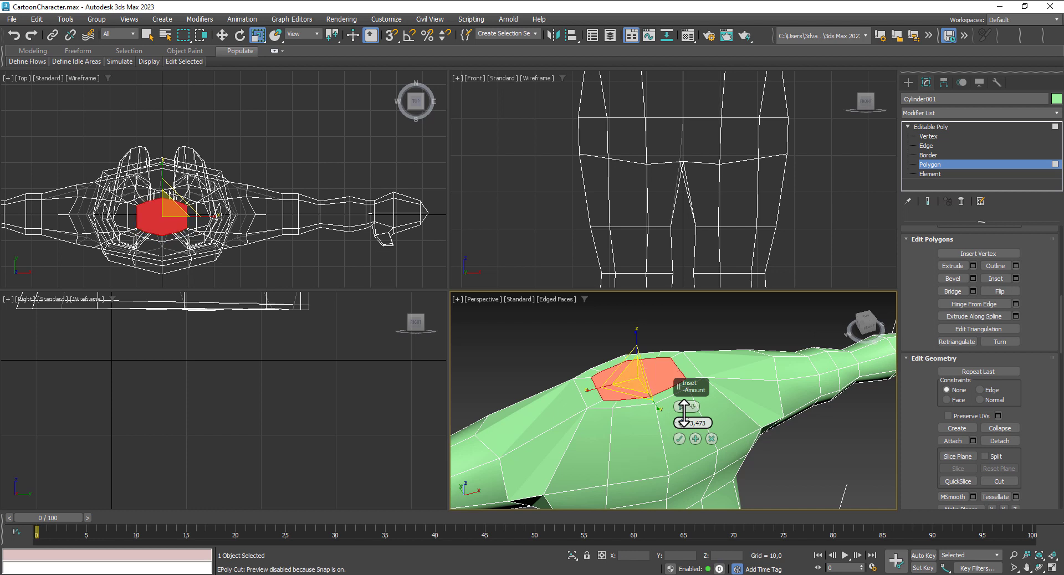
pyautogui.moveTo(684, 413); pyautogui.dragTo(684, 410)
pyautogui.click(679, 439)
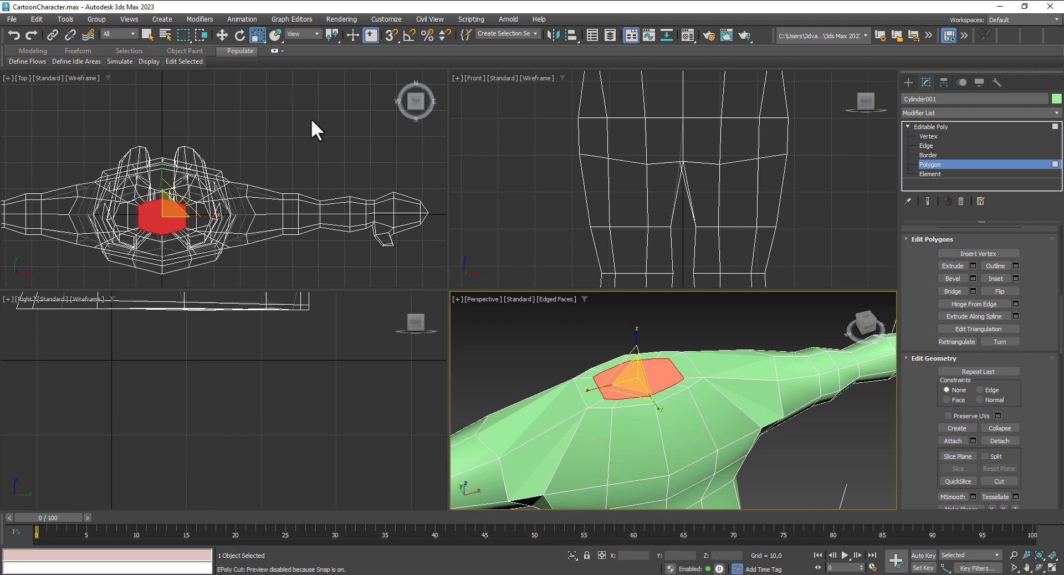
# Step: Raise the inset neck cap slightly along Z
pyautogui.click(222, 35)
pyautogui.keyDown('alt'); pyautogui.moveTo(668, 412); pyautogui.dragTo(629, 361, button='middle'); pyautogui.keyUp('alt')
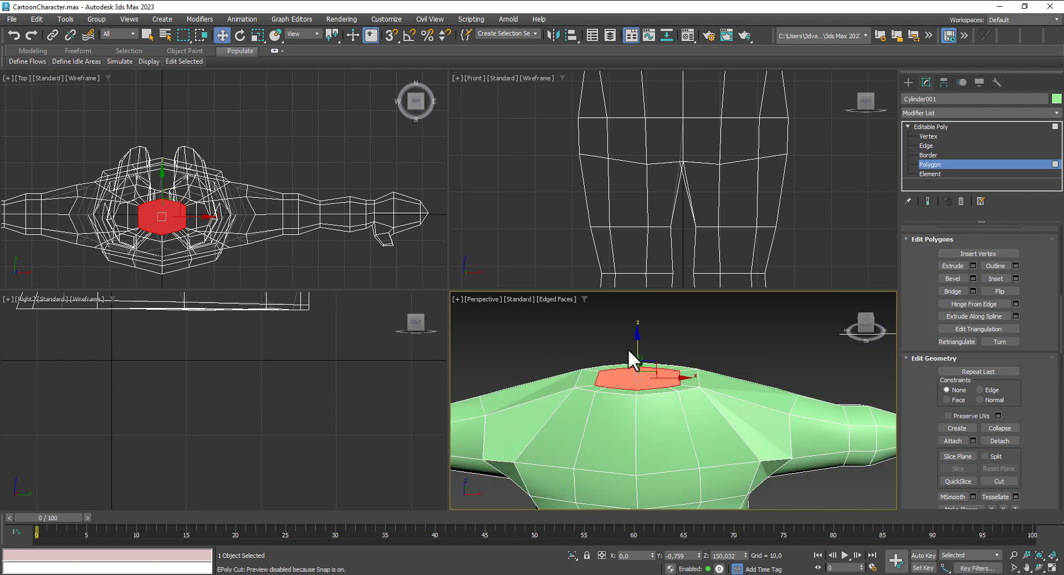
pyautogui.moveTo(638, 339); pyautogui.dragTo(636, 334)
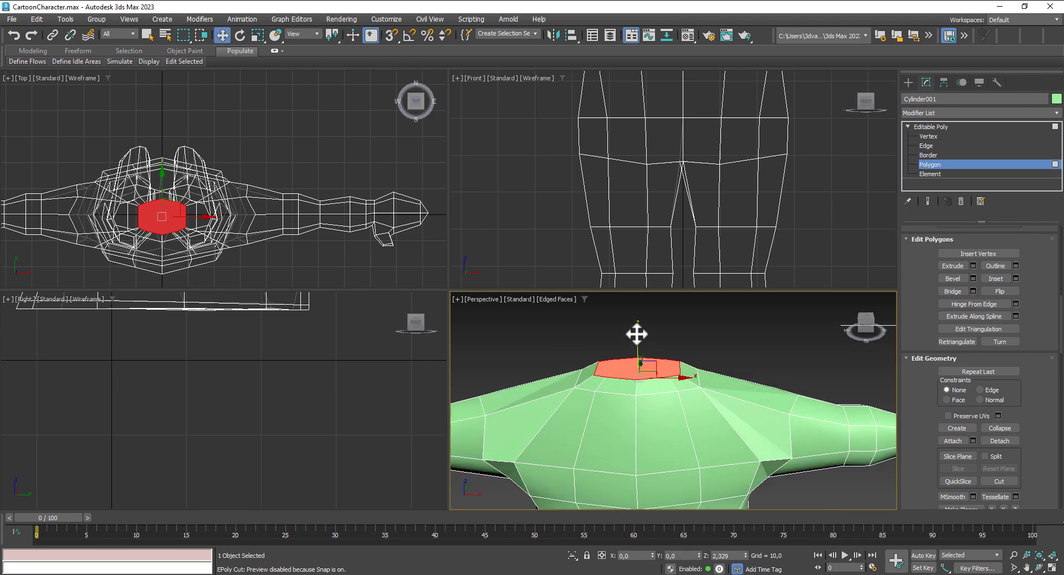
pyautogui.keyDown('alt'); pyautogui.moveTo(674, 375); pyautogui.dragTo(688, 422, button='middle'); pyautogui.keyUp('alt')
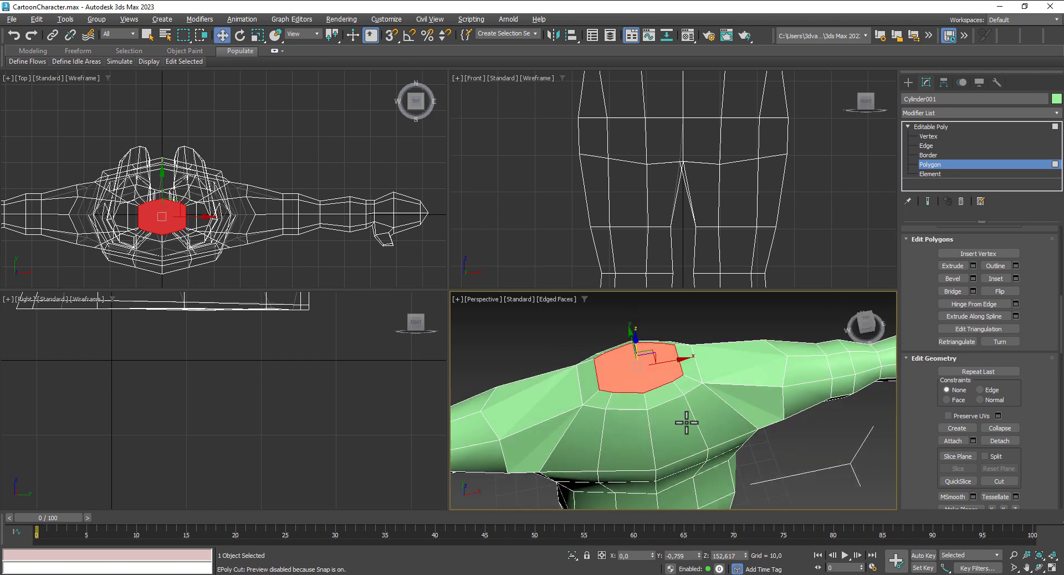
# Step: Select a vertex on the neck ring, inspect it, and exit sub-object editing
pyautogui.click(929, 136)
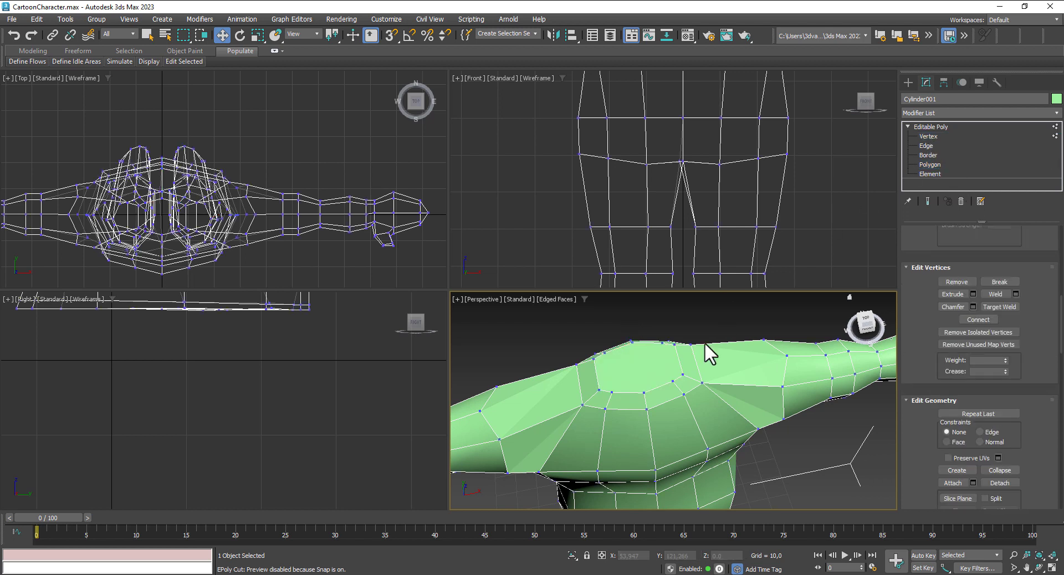
pyautogui.click(603, 392)
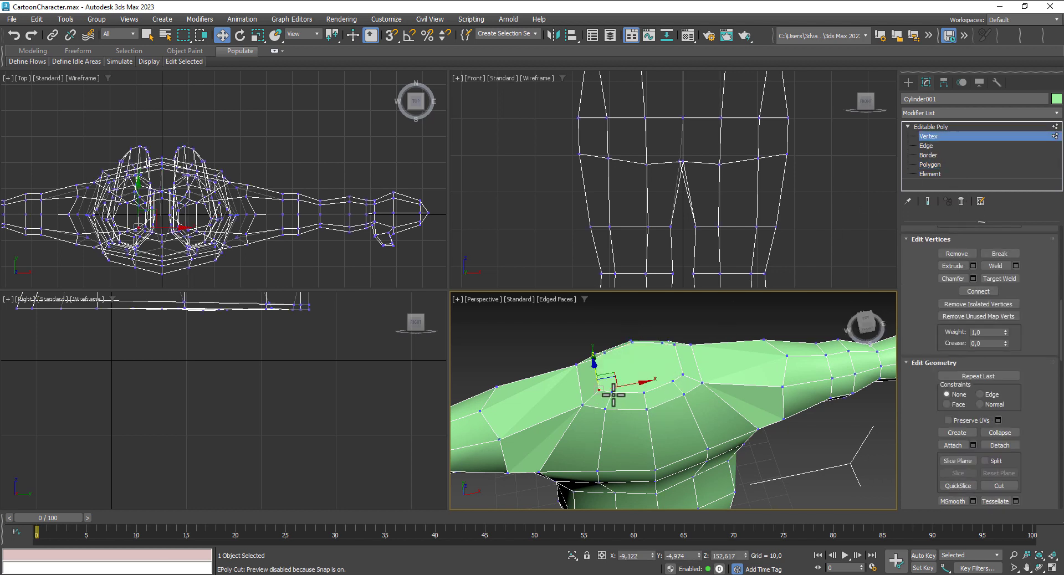
pyautogui.keyDown('alt'); pyautogui.moveTo(685, 373); pyautogui.dragTo(691, 399, button='middle'); pyautogui.keyUp('alt')
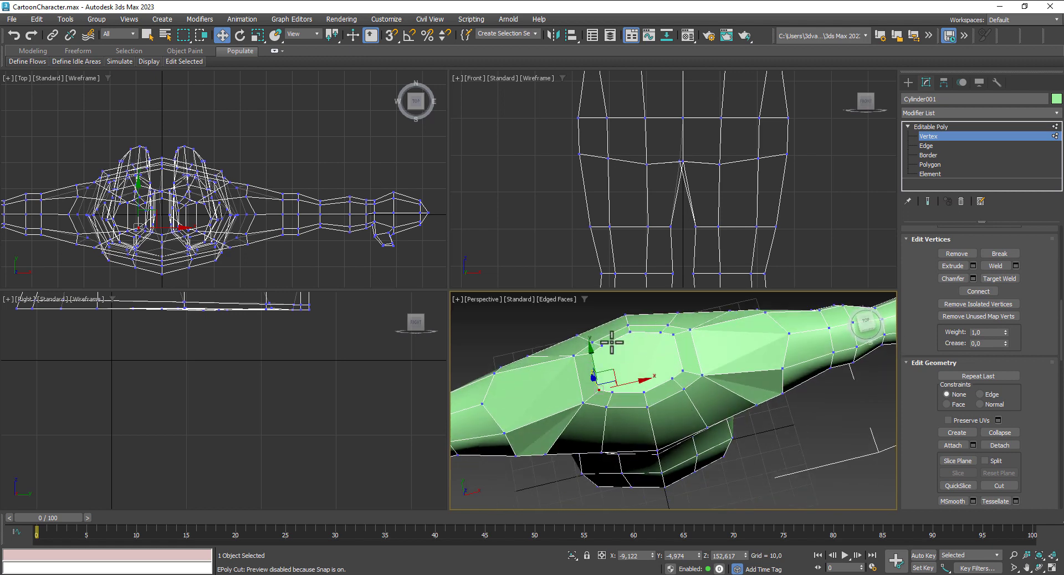
pyautogui.keyDown('alt'); pyautogui.moveTo(618, 369); pyautogui.dragTo(641, 340, button='middle'); pyautogui.keyUp('alt')
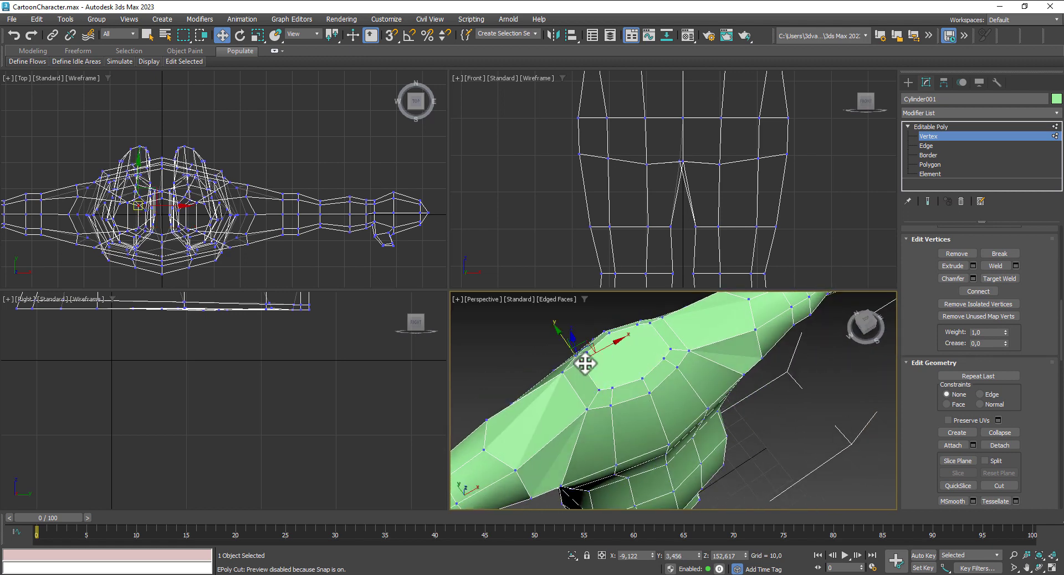
pyautogui.click(921, 127)
# Step: Create a sphere in the Top view and set it to 10 segments
pyautogui.click(906, 80)
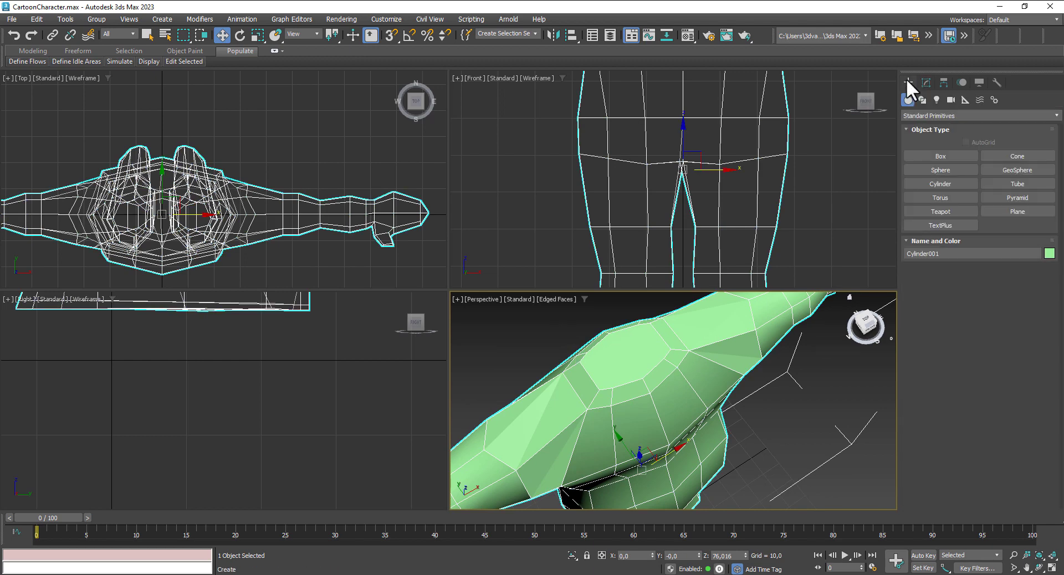
pyautogui.click(942, 170)
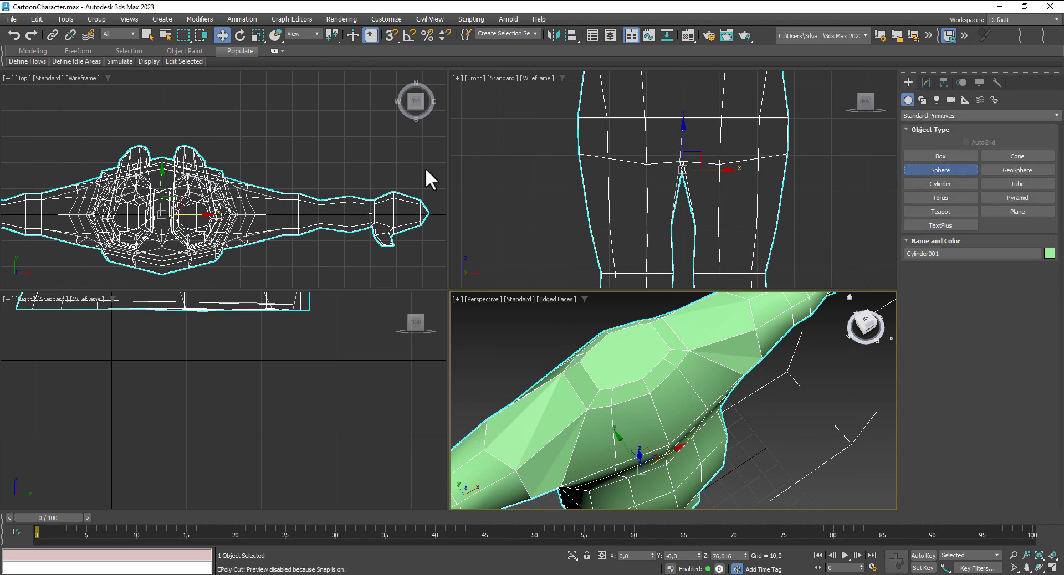
pyautogui.moveTo(160, 213); pyautogui.dragTo(199, 252)
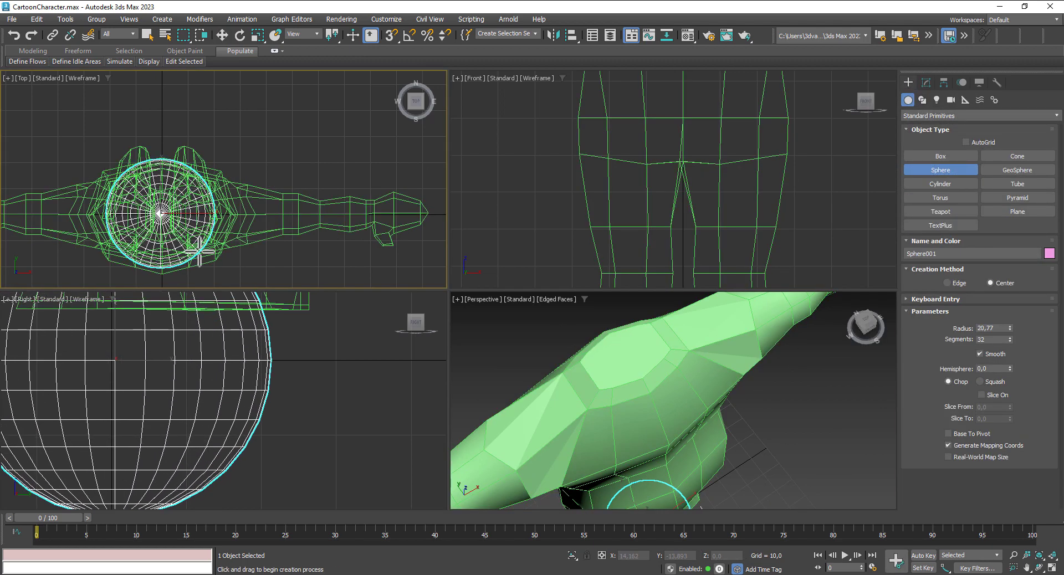
pyautogui.click(222, 35)
pyautogui.click(926, 82)
pyautogui.write('10')
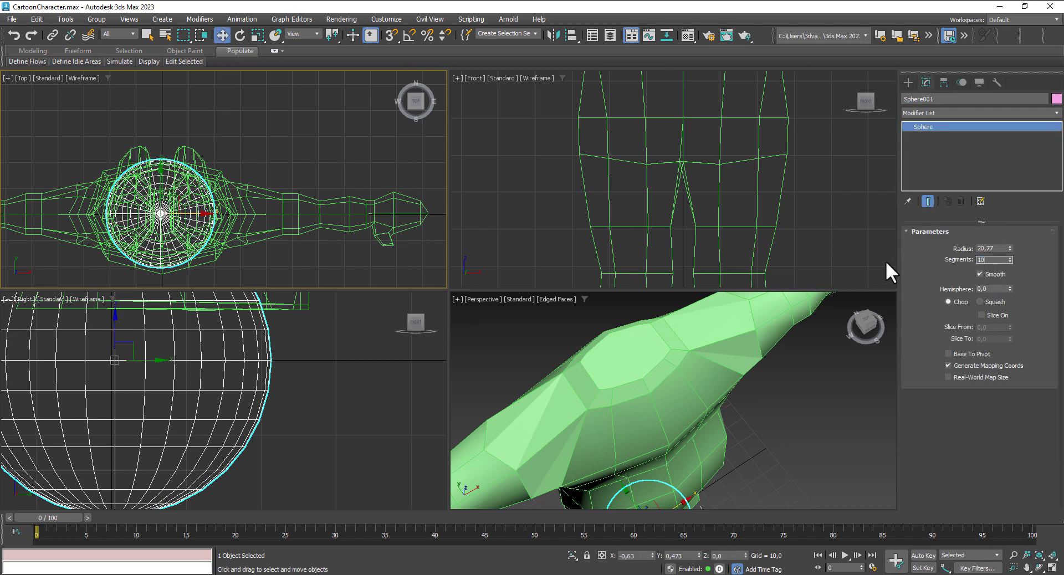
pyautogui.press('Return')
pyautogui.scroll(-5, 659, 155)
pyautogui.scroll(-2, 660, 155)
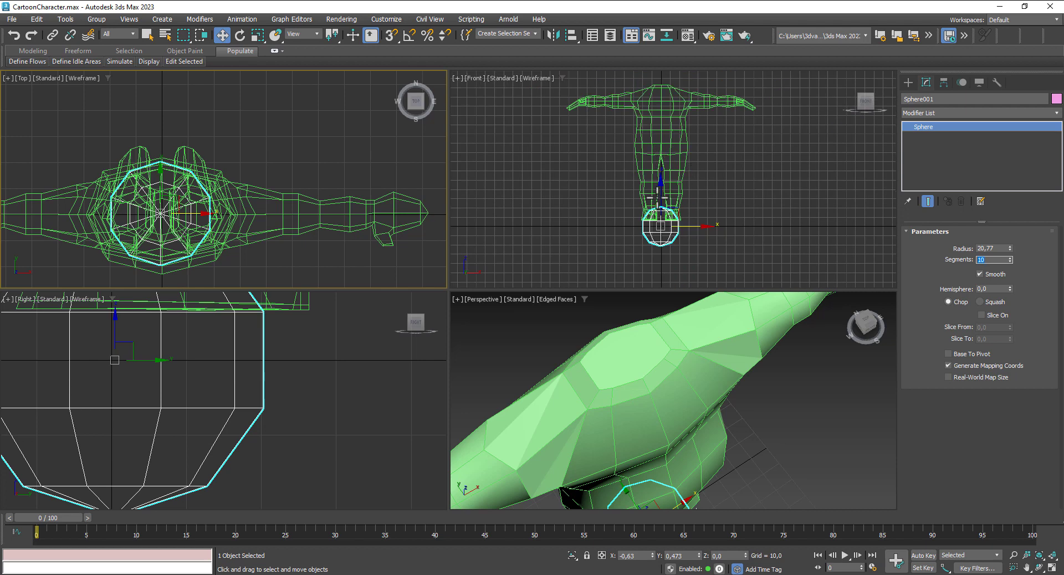
# Step: Enlarge the sphere to radius 29,286 and position it above the neck as the head
pyautogui.moveTo(659, 177); pyautogui.dragTo(648, 44)
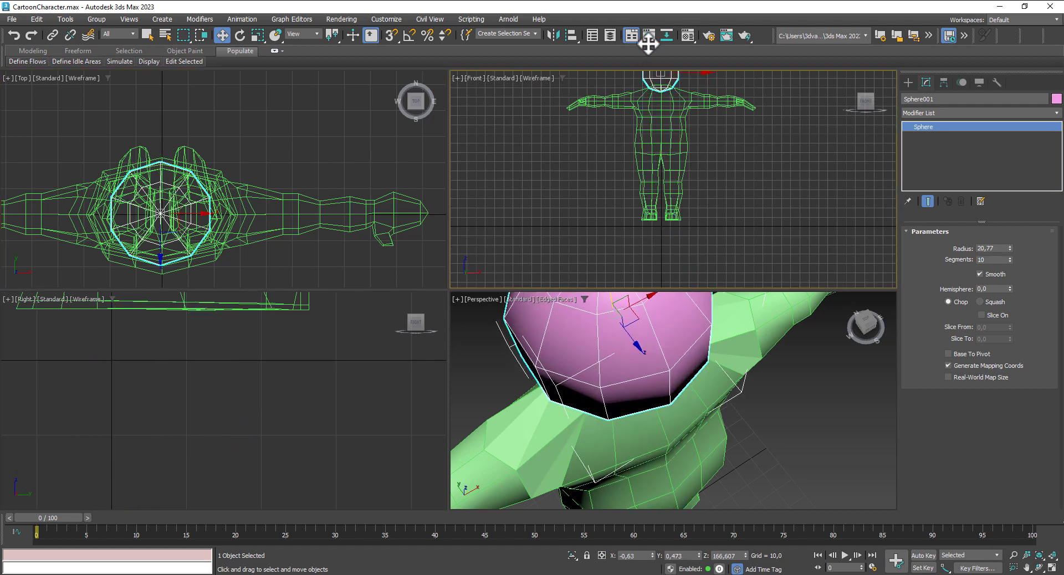
pyautogui.moveTo(668, 101)
pyautogui.mouseDown(button='middle')
pyautogui.moveTo(677, 109)
pyautogui.moveTo(664, 208)
pyautogui.mouseUp(button='middle')
pyautogui.moveTo(647, 145); pyautogui.dragTo(649, 137)
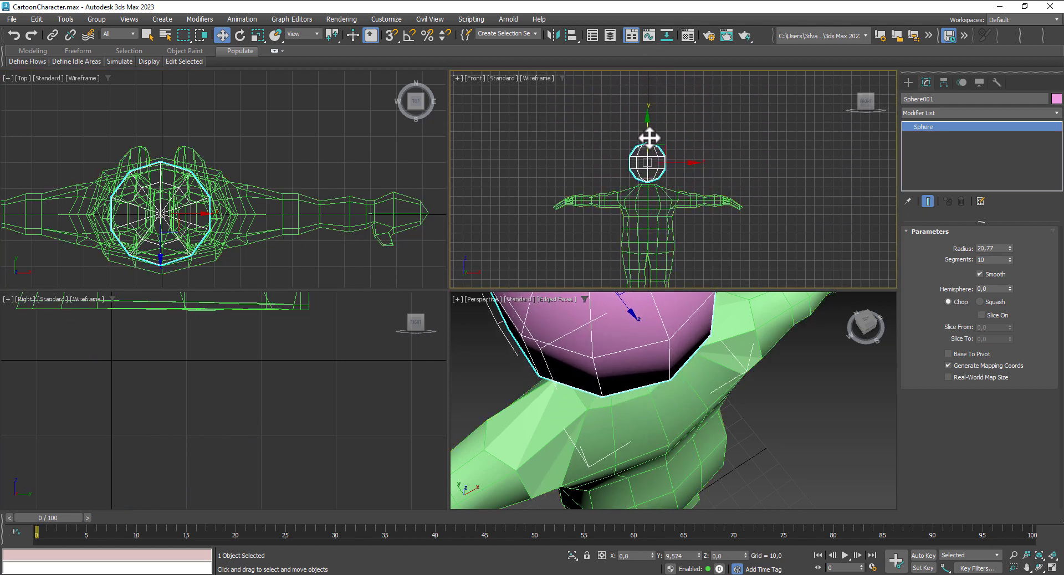
pyautogui.scroll(-3, 773, 424)
pyautogui.moveTo(1009, 248); pyautogui.dragTo(1007, 224)
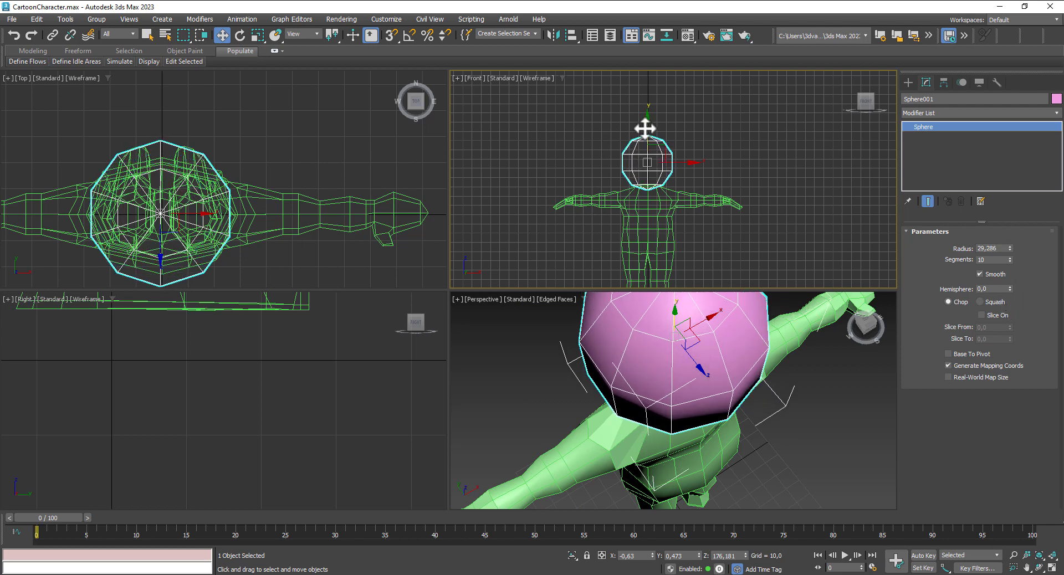
pyautogui.moveTo(644, 128); pyautogui.dragTo(641, 119)
pyautogui.keyDown('alt'); pyautogui.moveTo(748, 428); pyautogui.dragTo(765, 382, button='middle'); pyautogui.keyUp('alt')
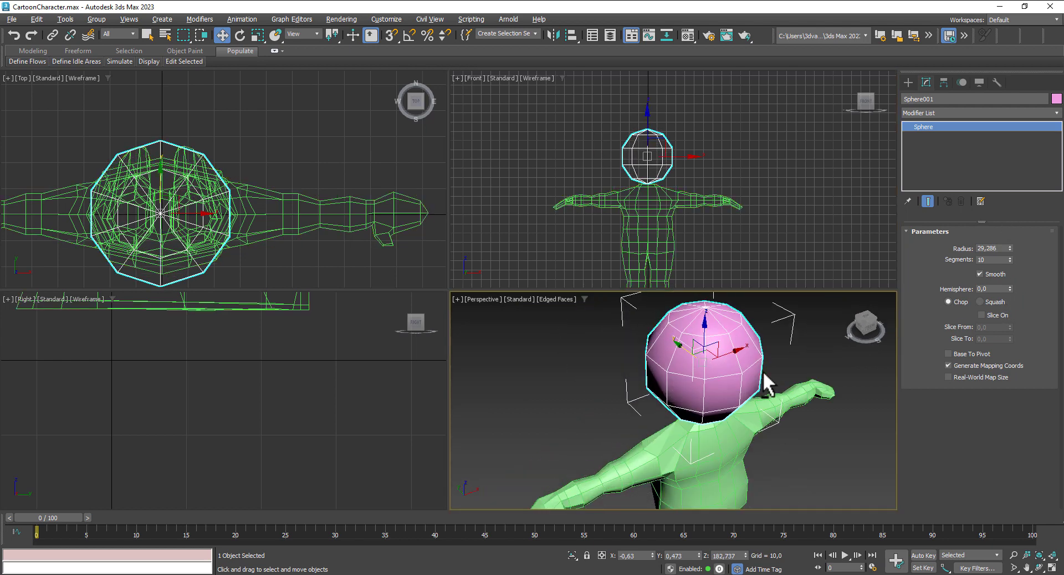
pyautogui.scroll(-5, 285, 381)
pyautogui.scroll(2, 298, 422)
pyautogui.moveTo(298, 423); pyautogui.dragTo(266, 501, button='middle')
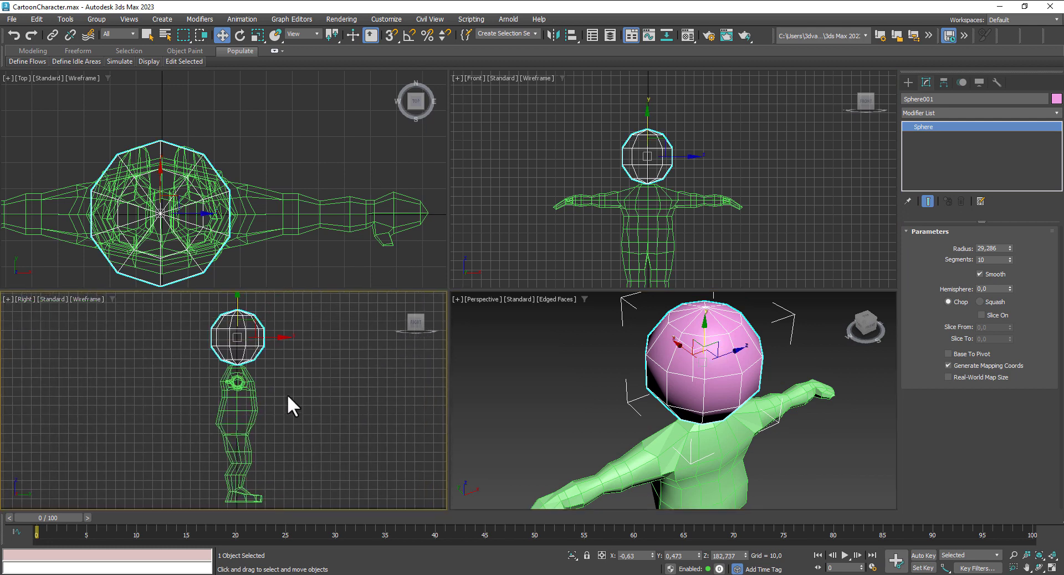
pyautogui.scroll(2, 287, 394)
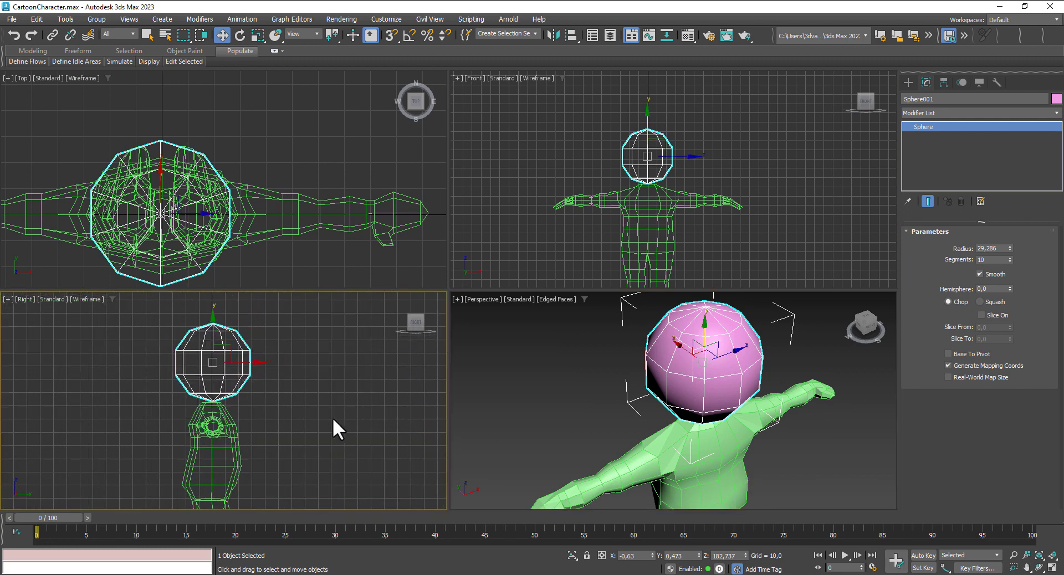
pyautogui.moveTo(691, 450)
pyautogui.keyDown('alt'); pyautogui.mouseDown(button='middle')
pyautogui.moveTo(604, 374)
pyautogui.moveTo(676, 391)
pyautogui.moveTo(766, 393)
pyautogui.moveTo(753, 377)
pyautogui.mouseUp(button='middle'); pyautogui.keyUp('alt')
# Step: Convert the head sphere to Editable Poly and delete its bottom pole vertex
pyautogui.rightClick(669, 325)
pyautogui.moveTo(713, 473)
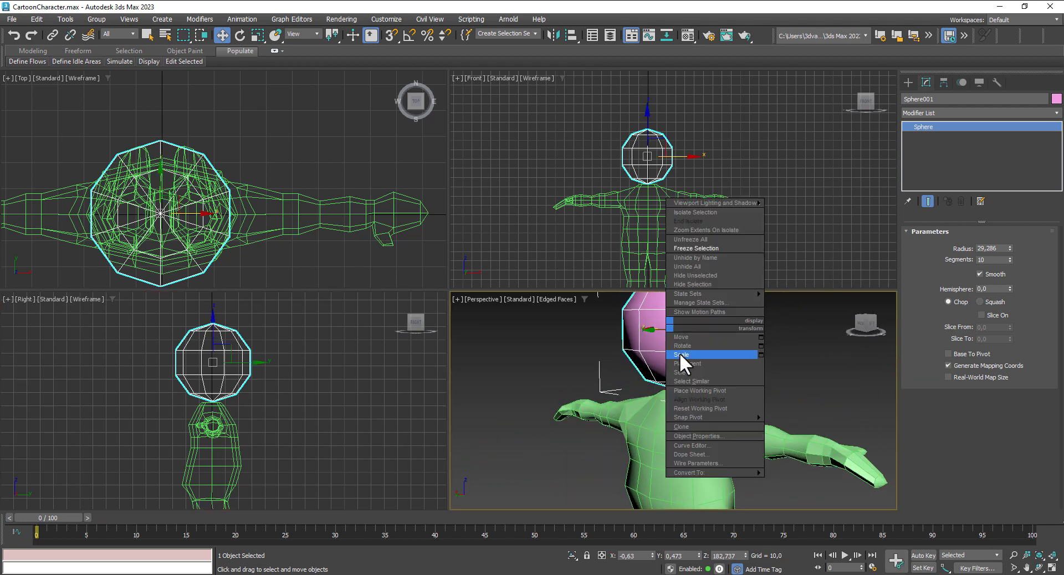
pyautogui.click(799, 480)
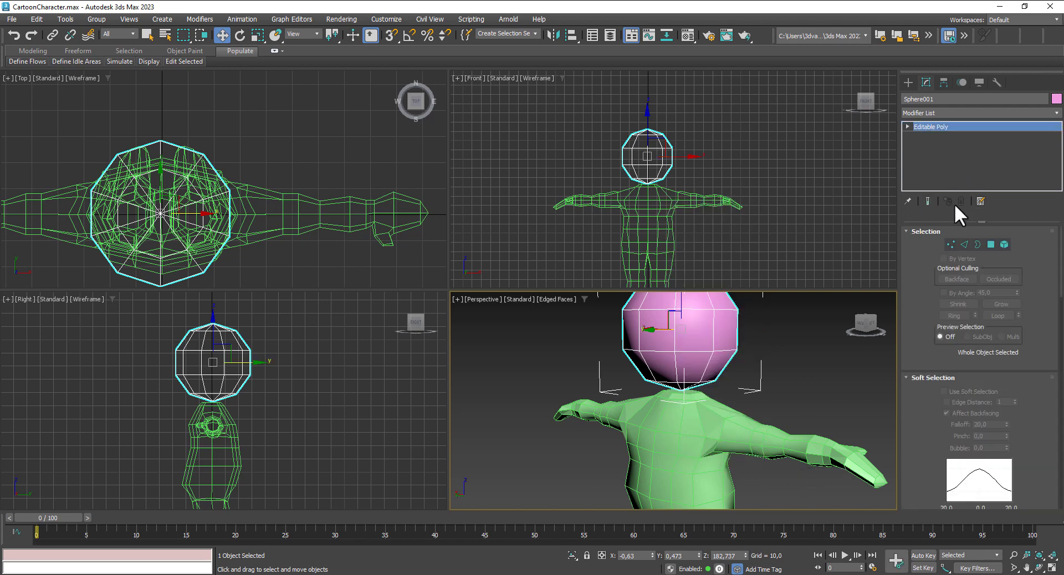
pyautogui.click(950, 244)
pyautogui.scroll(5, 676, 193)
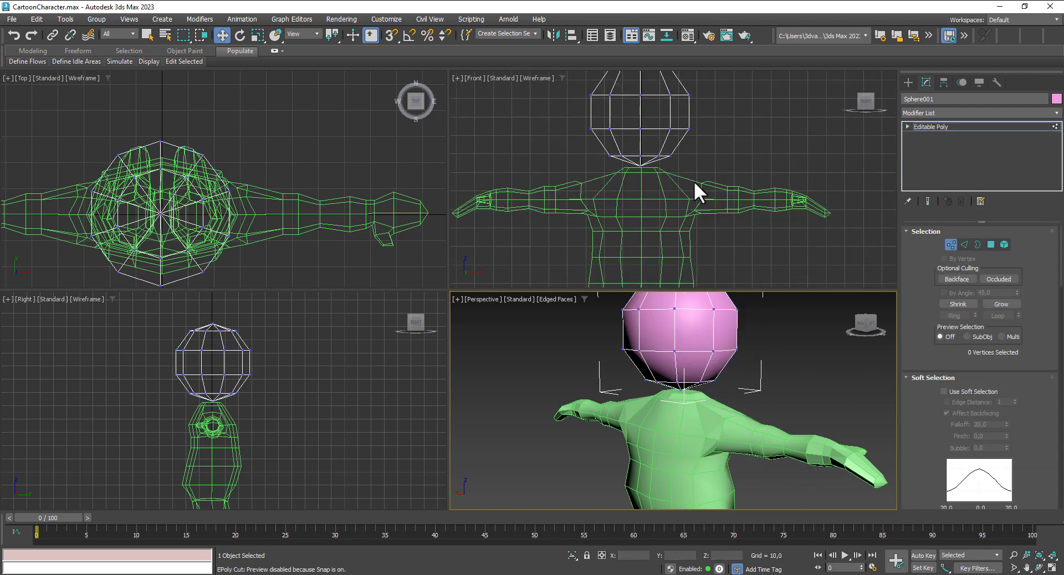
pyautogui.click(621, 162)
pyautogui.press('Delete')
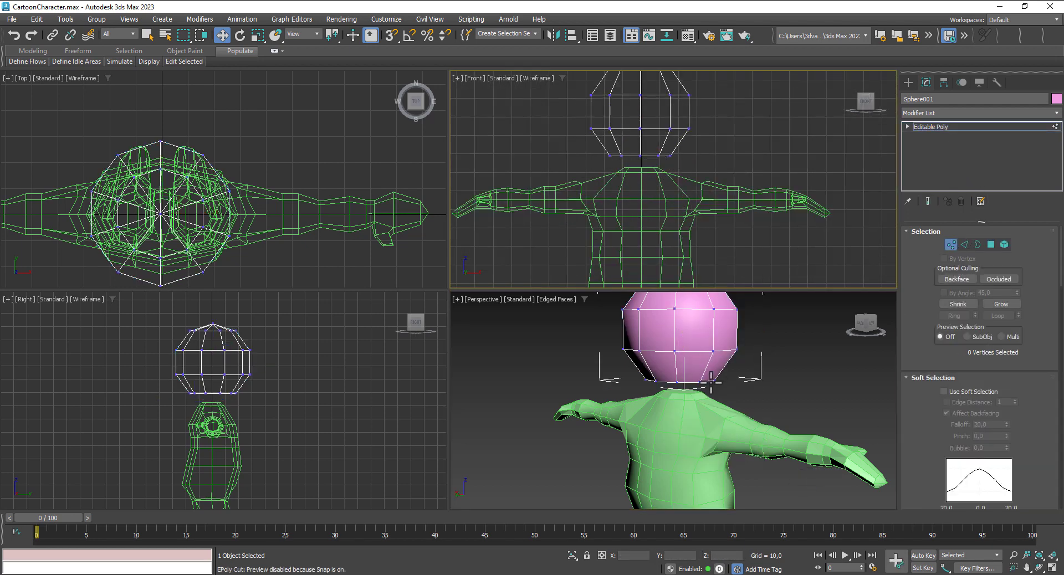
# Step: Select the head's open bottom ring of vertices, scale it, and exit Vertex mode
pyautogui.keyDown('alt'); pyautogui.moveTo(711, 381); pyautogui.dragTo(682, 382, button='middle'); pyautogui.keyUp('alt')
pyautogui.moveTo(704, 166)
pyautogui.mouseDown()
pyautogui.moveTo(601, 146)
pyautogui.moveTo(636, 189)
pyautogui.mouseUp()
pyautogui.click(256, 35)
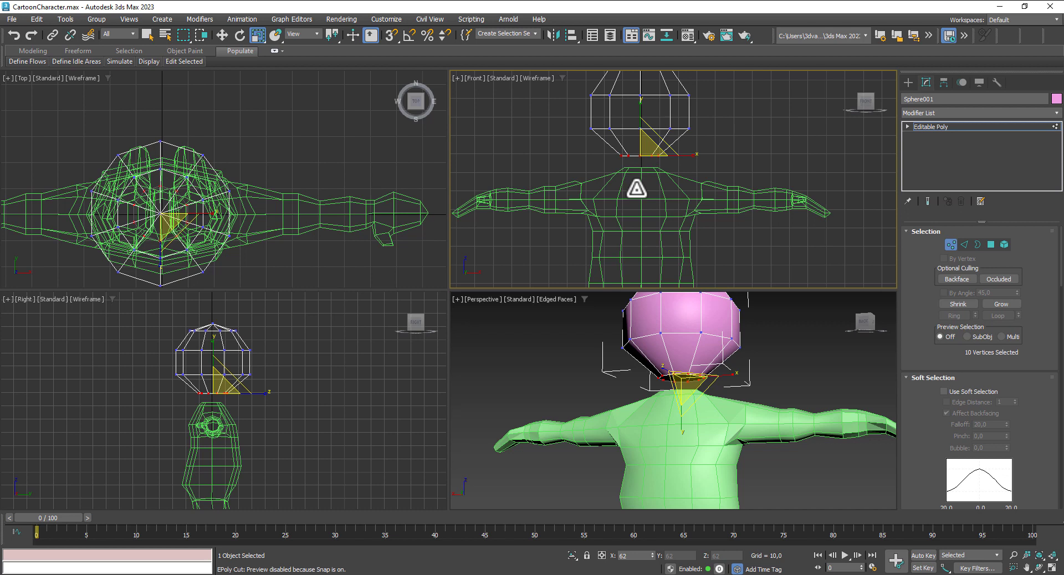
pyautogui.click(221, 34)
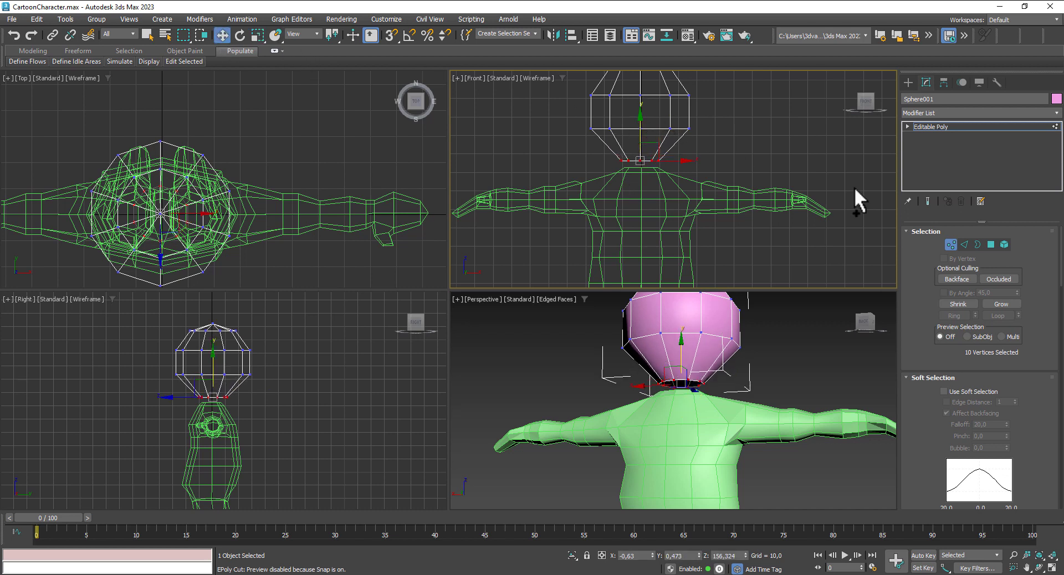
pyautogui.click(950, 244)
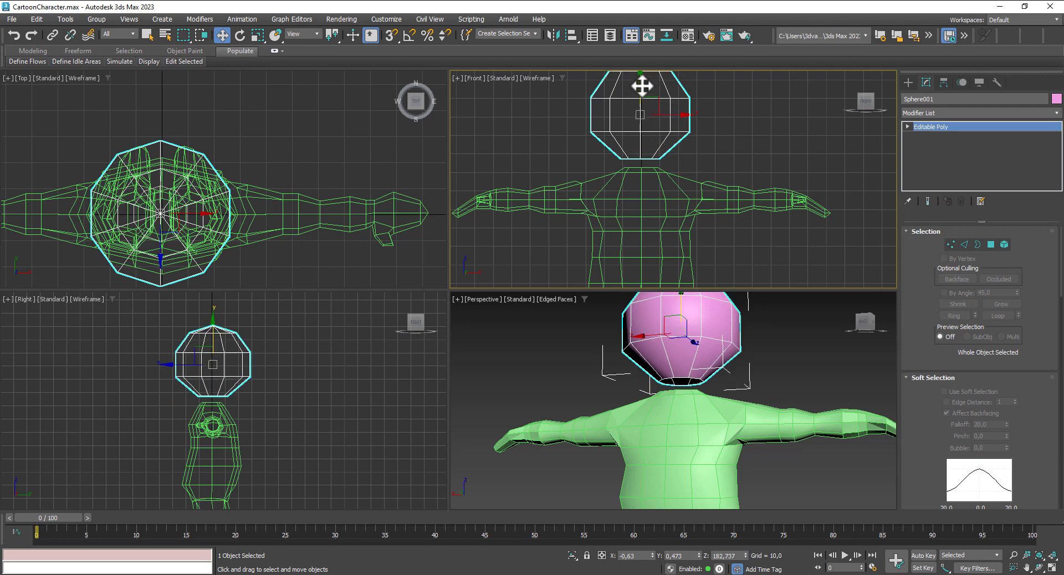
pyautogui.scroll(5, 651, 178)
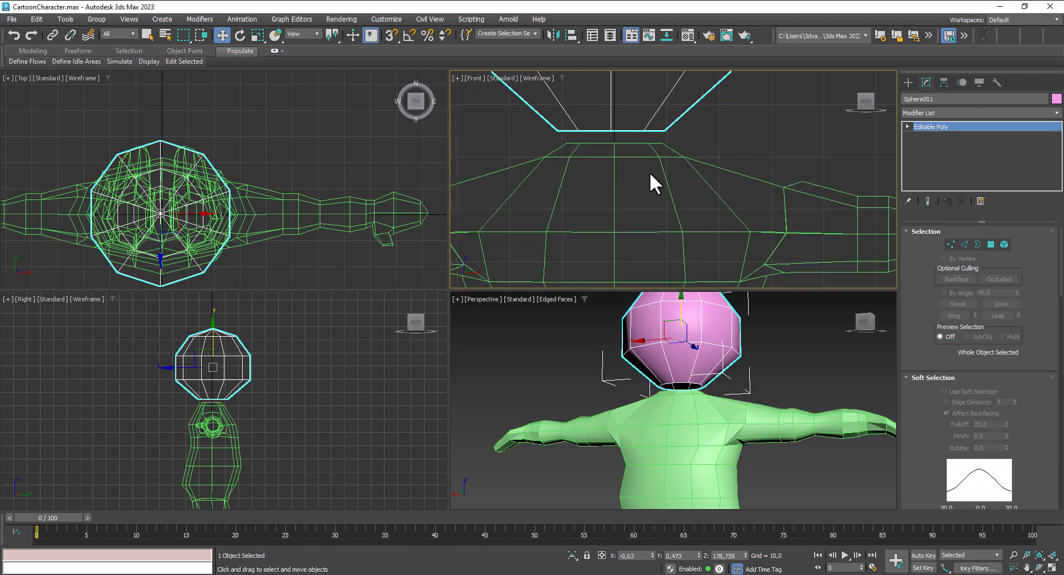
pyautogui.moveTo(752, 384)
pyautogui.keyDown('alt'); pyautogui.mouseDown(button='middle')
pyautogui.moveTo(856, 483)
pyautogui.moveTo(797, 416)
pyautogui.mouseUp(button='middle'); pyautogui.keyUp('alt')
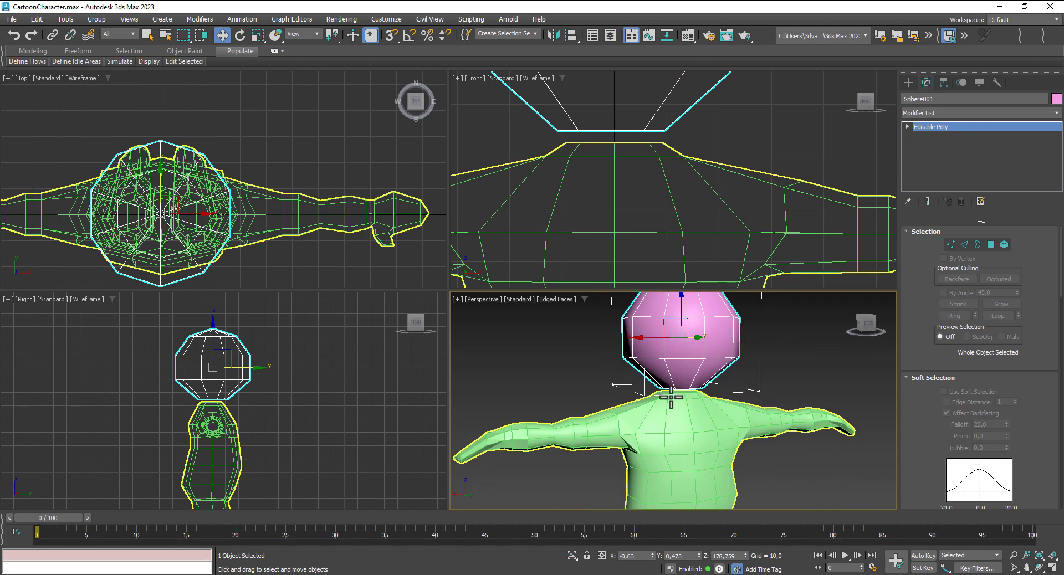
# Step: Select the character's body and save the scene
pyautogui.scroll(3, 687, 407)
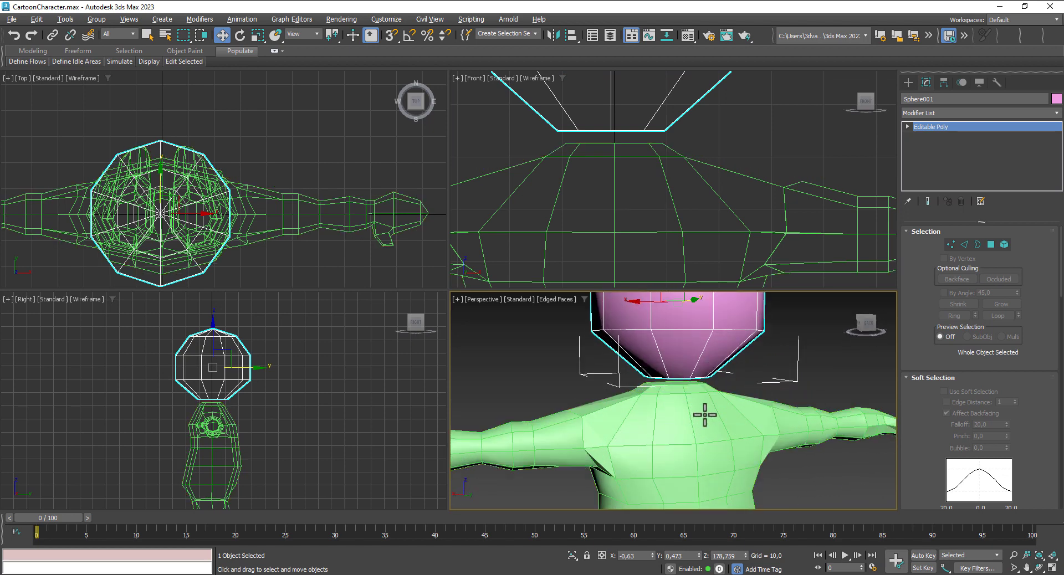
pyautogui.scroll(2, 704, 413)
pyautogui.click(704, 410)
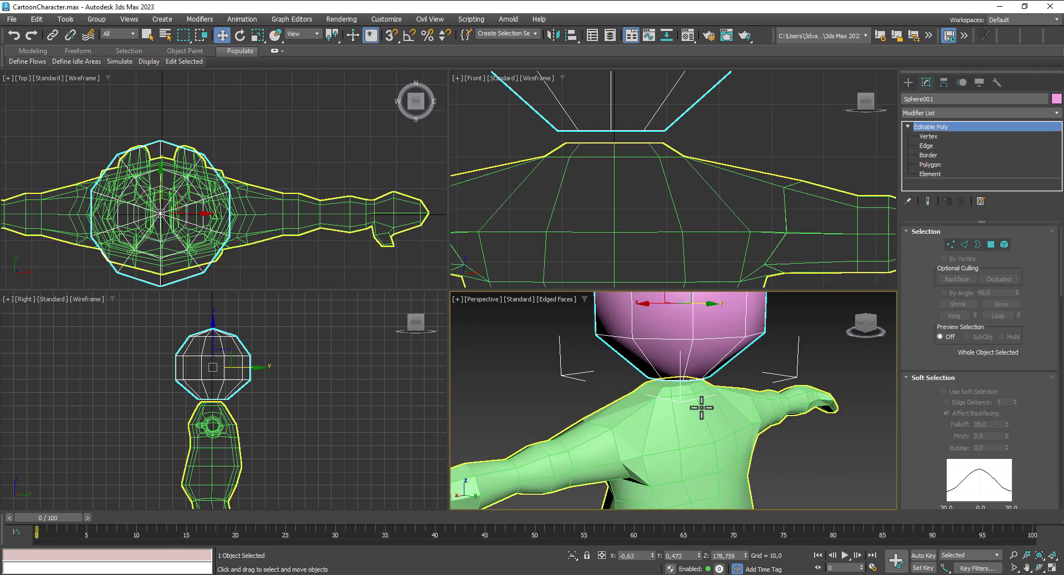
pyautogui.hotkey('ctrl', 's')
# Step: Delete the polygon capping the top of the neck to open a hole
pyautogui.click(985, 249)
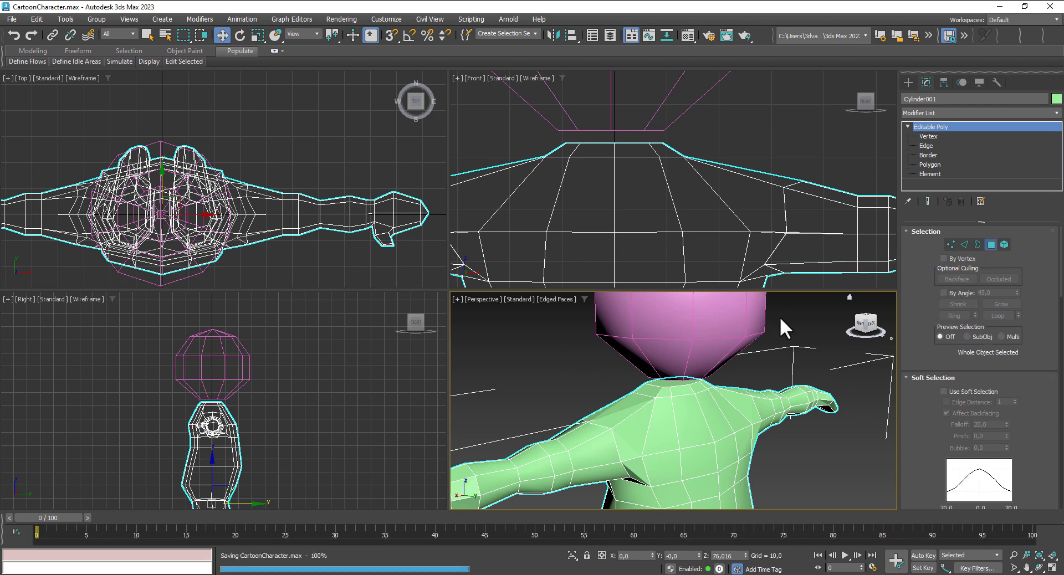
pyautogui.click(671, 381)
pyautogui.press('Delete')
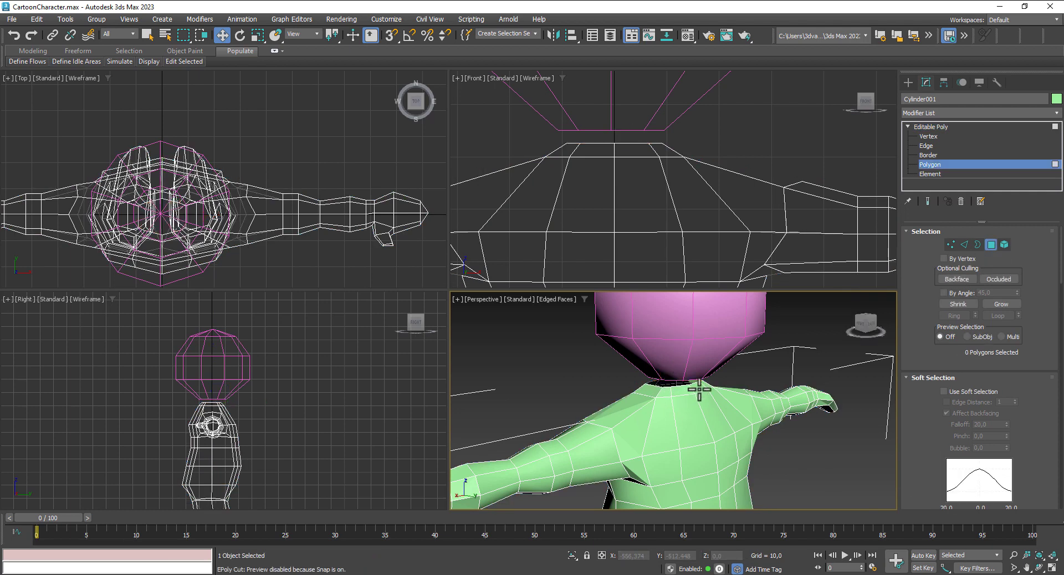
pyautogui.scroll(3, 702, 387)
pyautogui.scroll(-3, 936, 360)
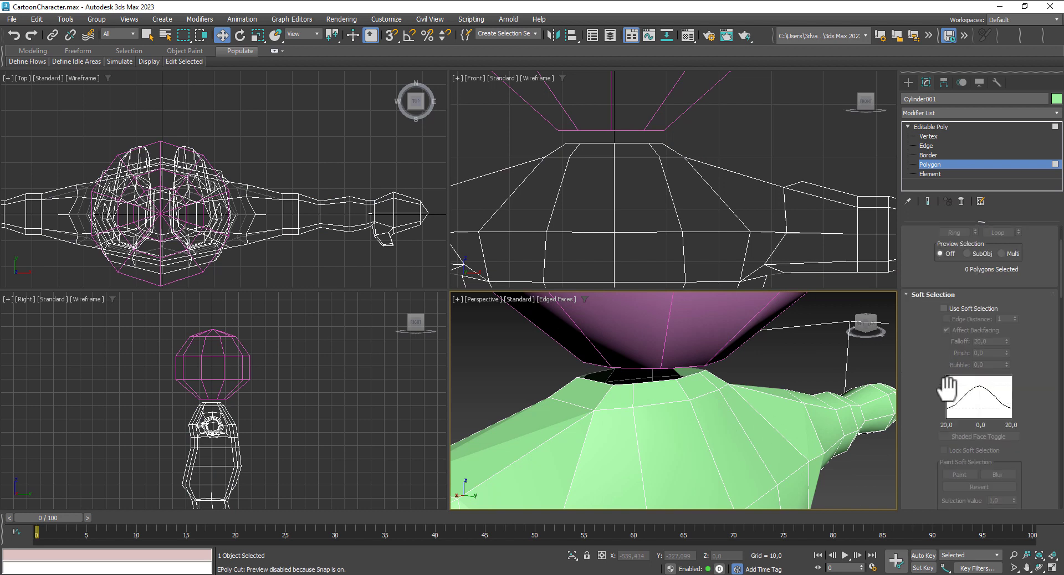
pyautogui.scroll(-2, 942, 388)
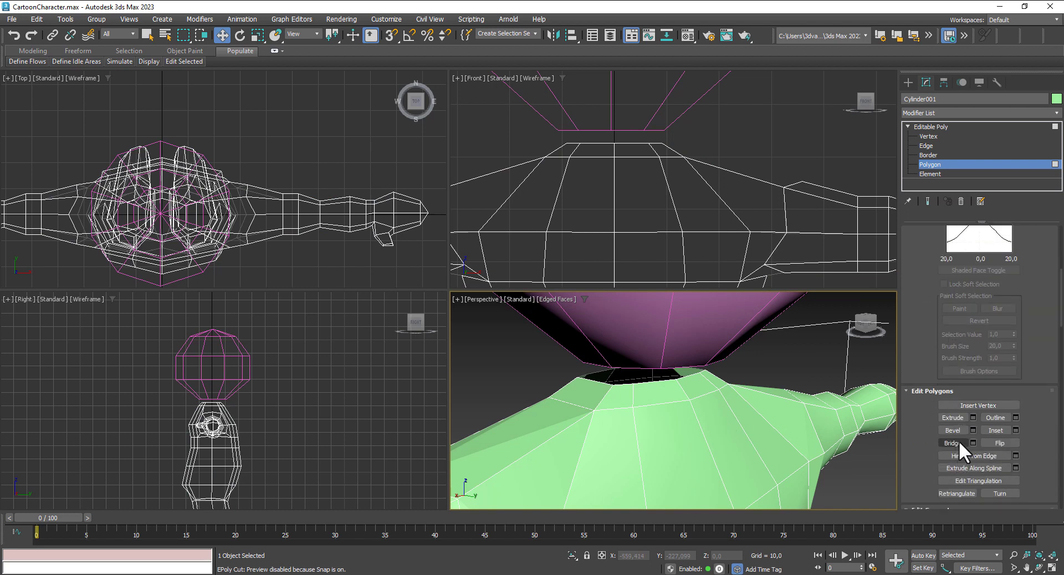
pyautogui.scroll(2, 959, 444)
pyautogui.scroll(1, 962, 440)
pyautogui.scroll(1, 963, 440)
pyautogui.scroll(2, 962, 440)
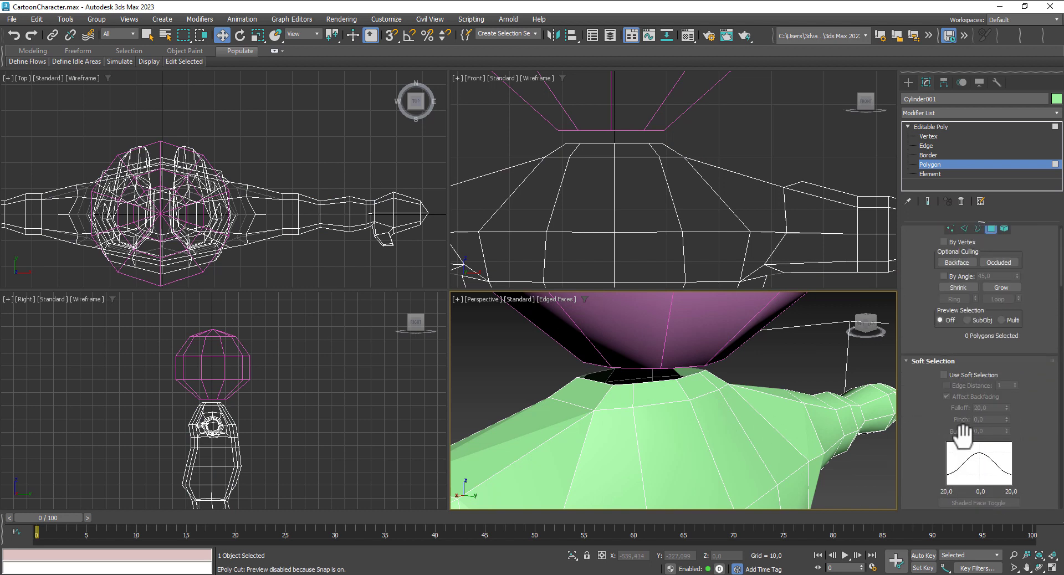
pyautogui.scroll(1, 942, 388)
pyautogui.scroll(-2, 936, 377)
pyautogui.scroll(-3, 948, 393)
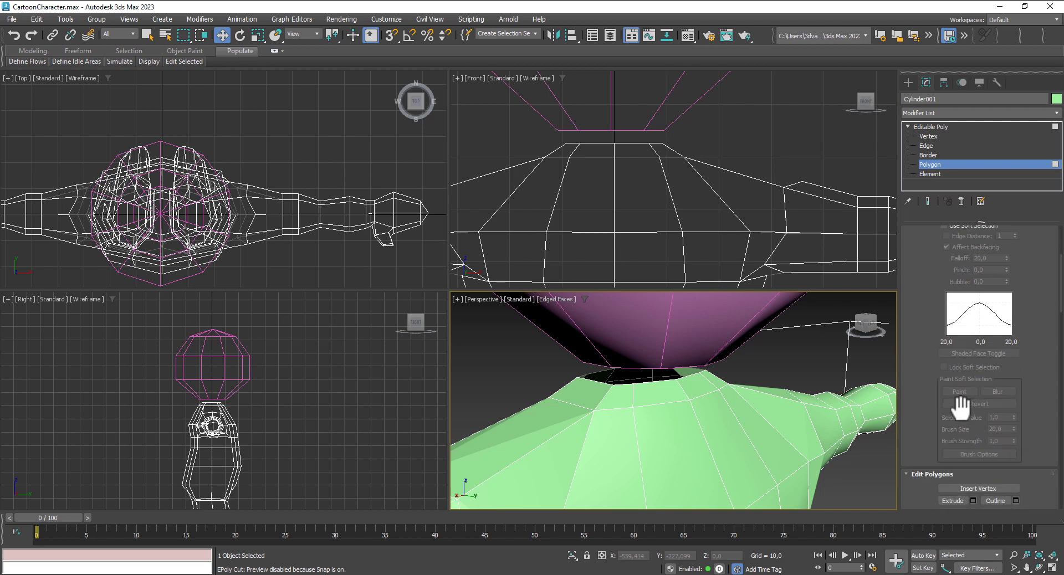
# Step: Attach the head sphere to the body's Editable Poly
pyautogui.click(922, 128)
pyautogui.scroll(-3, 948, 355)
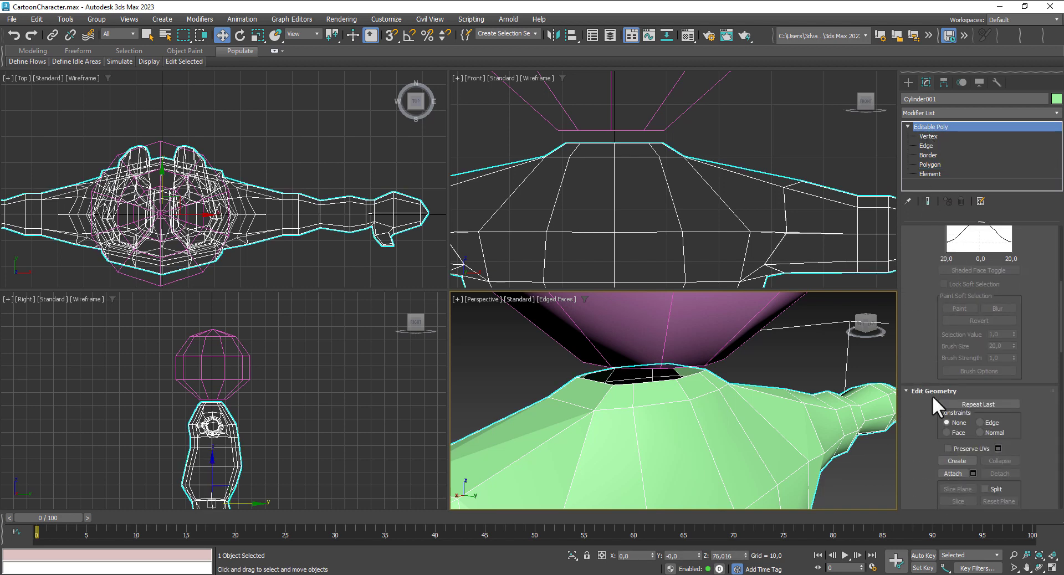
pyautogui.scroll(-2, 942, 410)
pyautogui.click(955, 406)
pyautogui.click(638, 313)
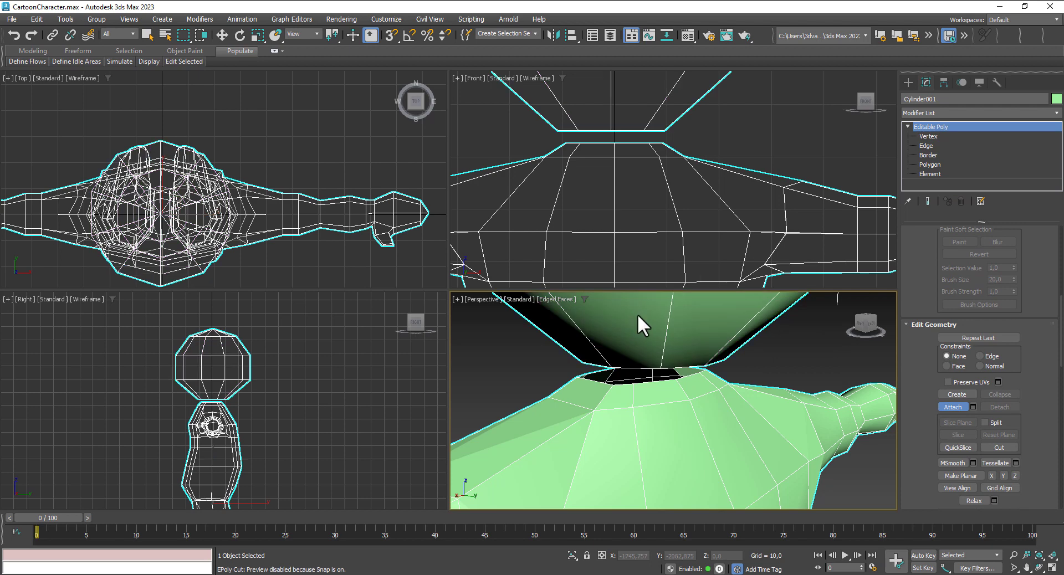
# Step: In Vertex mode, select the first overlapping neck vertices and weld them using Weld Settings (999, 0)
pyautogui.click(941, 136)
pyautogui.press('w')
pyautogui.moveTo(649, 352)
pyautogui.keyDown('alt'); pyautogui.mouseDown(button='middle')
pyautogui.moveTo(620, 349)
pyautogui.moveTo(637, 342)
pyautogui.moveTo(702, 359)
pyautogui.mouseUp(button='middle'); pyautogui.keyUp('alt')
pyautogui.click(796, 433)
pyautogui.click(677, 381)
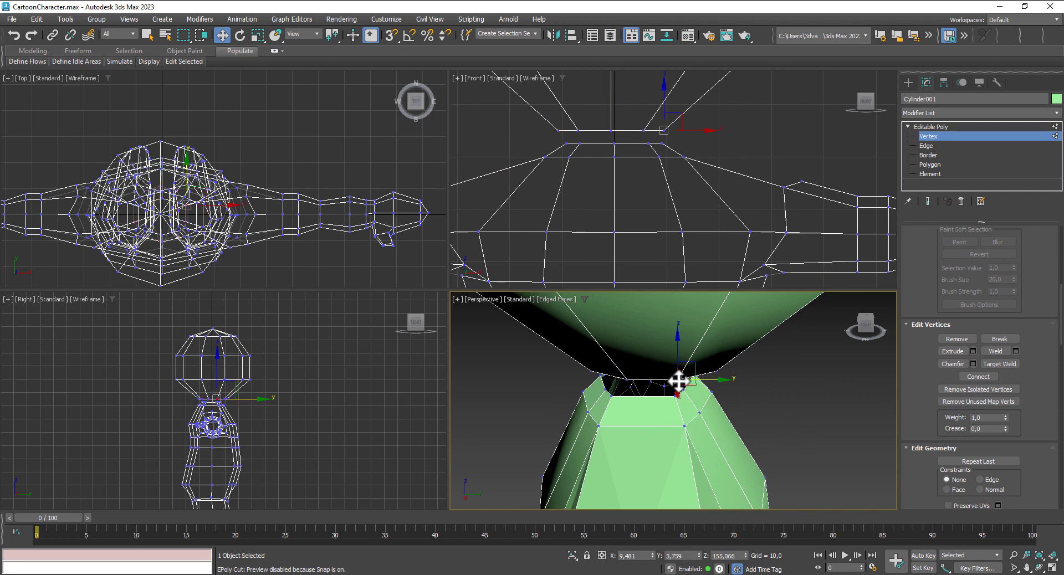
pyautogui.keyDown('alt'); pyautogui.moveTo(746, 410); pyautogui.dragTo(677, 409, button='middle'); pyautogui.keyUp('alt')
pyautogui.moveTo(676, 409); pyautogui.dragTo(674, 388)
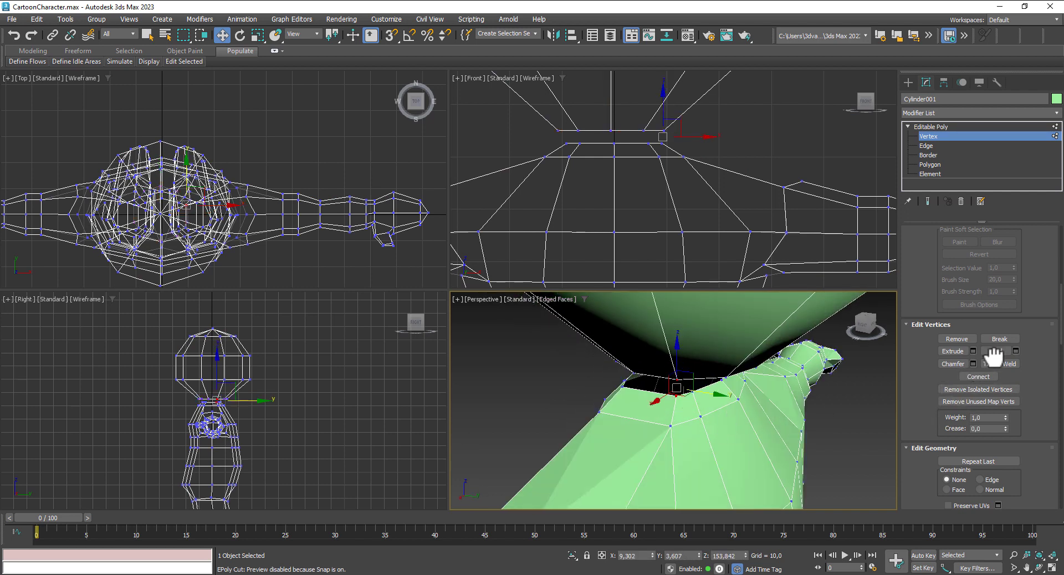
pyautogui.click(1016, 351)
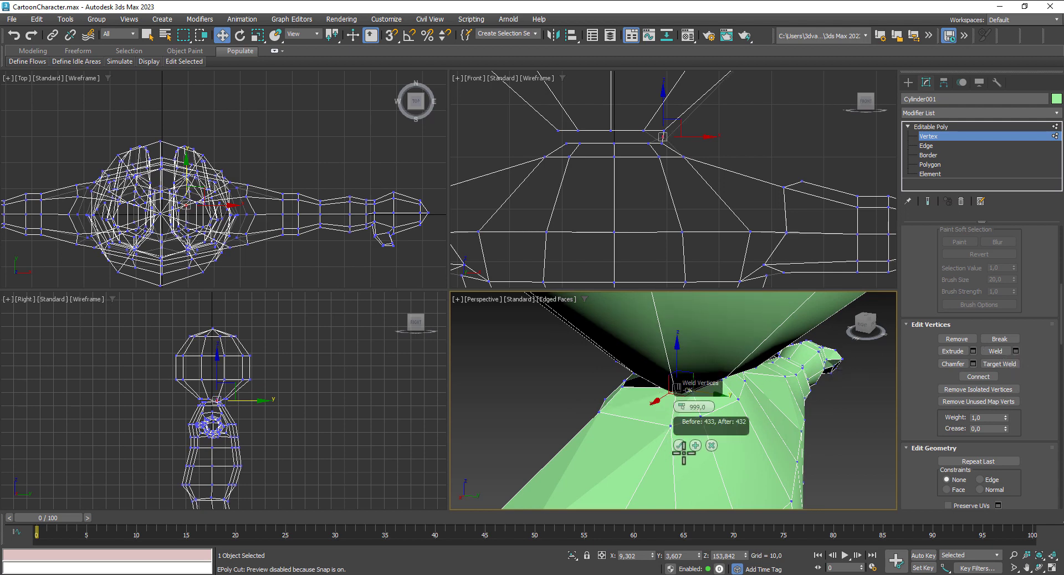
pyautogui.click(659, 438)
# Step: Weld two more front neck vertices, moving the body's vertex toward the head's neck vertex
pyautogui.moveTo(660, 438)
pyautogui.keyDown('alt'); pyautogui.mouseDown(button='middle')
pyautogui.moveTo(682, 433)
pyautogui.moveTo(649, 409)
pyautogui.mouseUp(button='middle'); pyautogui.keyUp('alt')
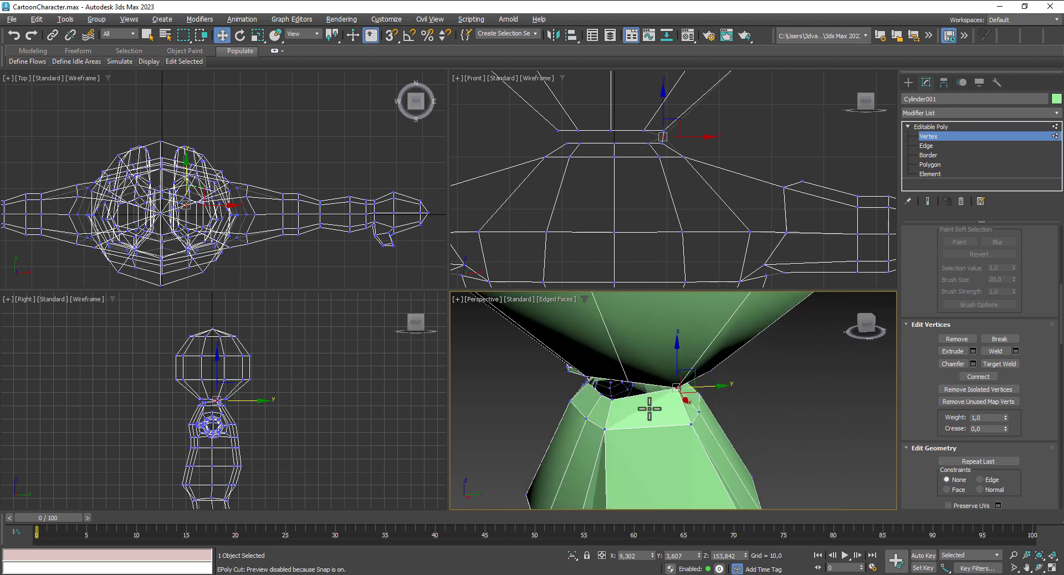
pyautogui.click(619, 390)
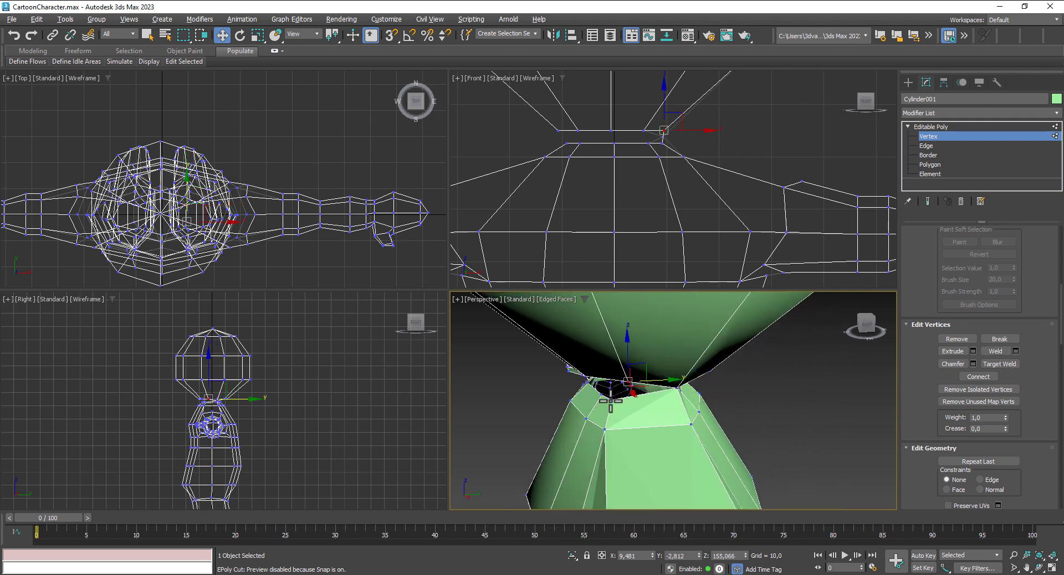
pyautogui.click(1016, 351)
pyautogui.click(680, 444)
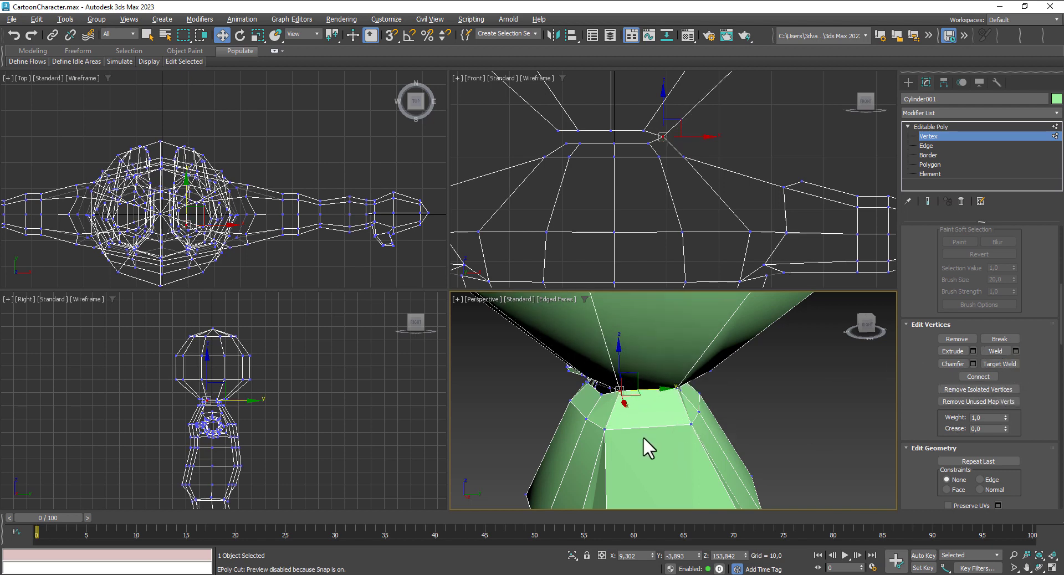
pyautogui.keyDown('alt'); pyautogui.moveTo(642, 437); pyautogui.dragTo(703, 424, button='middle'); pyautogui.keyUp('alt')
pyautogui.click(576, 385)
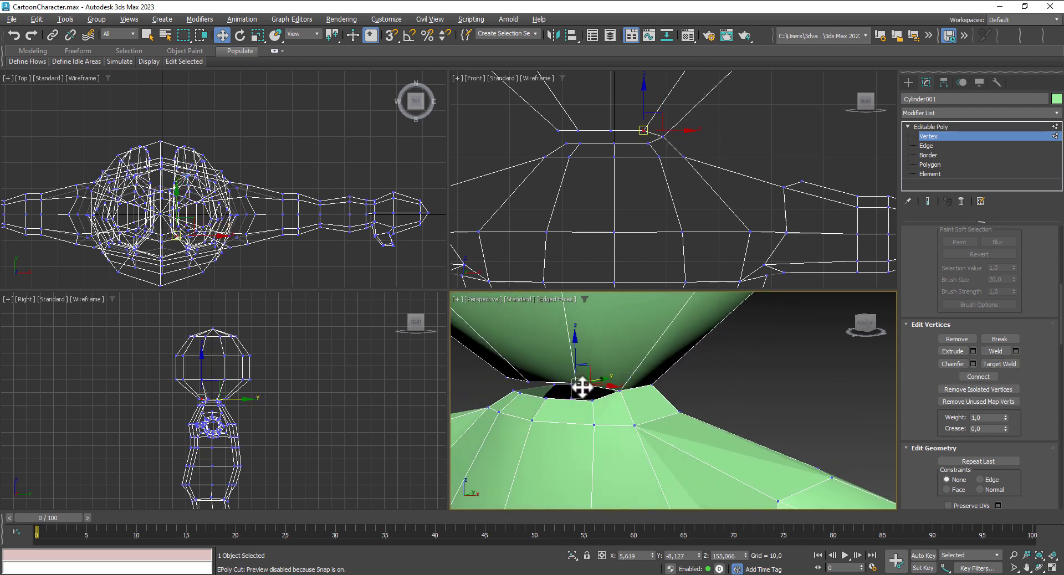
pyautogui.moveTo(594, 398); pyautogui.dragTo(602, 405)
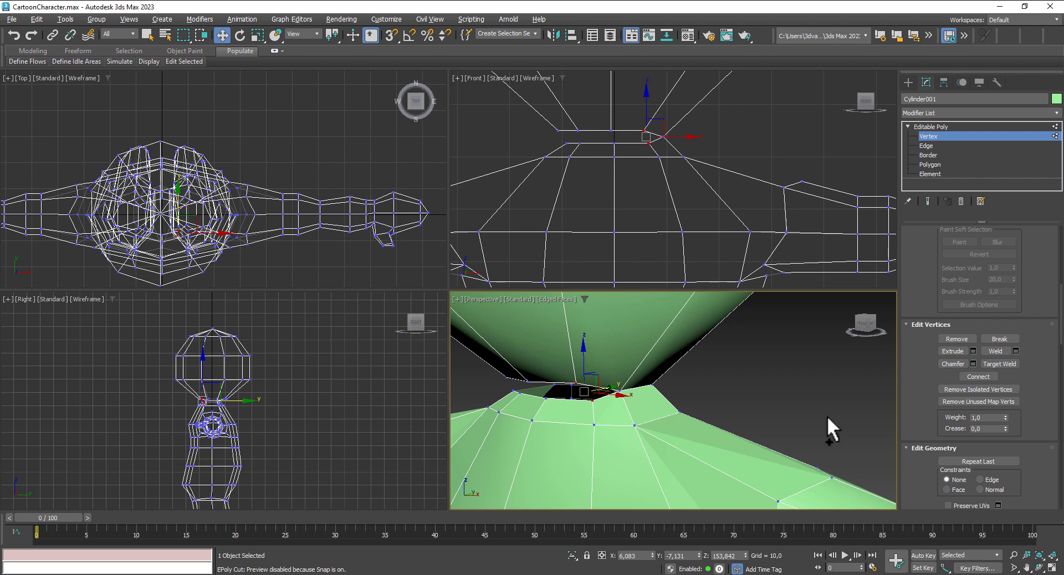
pyautogui.click(1015, 351)
pyautogui.click(679, 446)
# Step: Nudge the next two neck vertices down onto their body neighbours and weld each
pyautogui.keyDown('alt'); pyautogui.moveTo(639, 435); pyautogui.dragTo(684, 431, button='middle'); pyautogui.keyUp('alt')
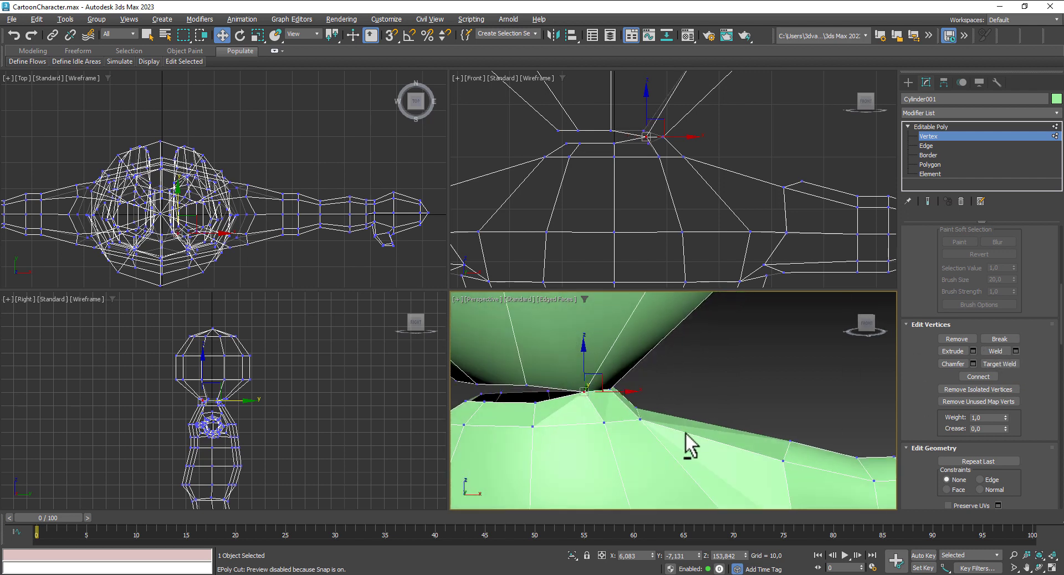
pyautogui.moveTo(537, 403); pyautogui.dragTo(541, 412)
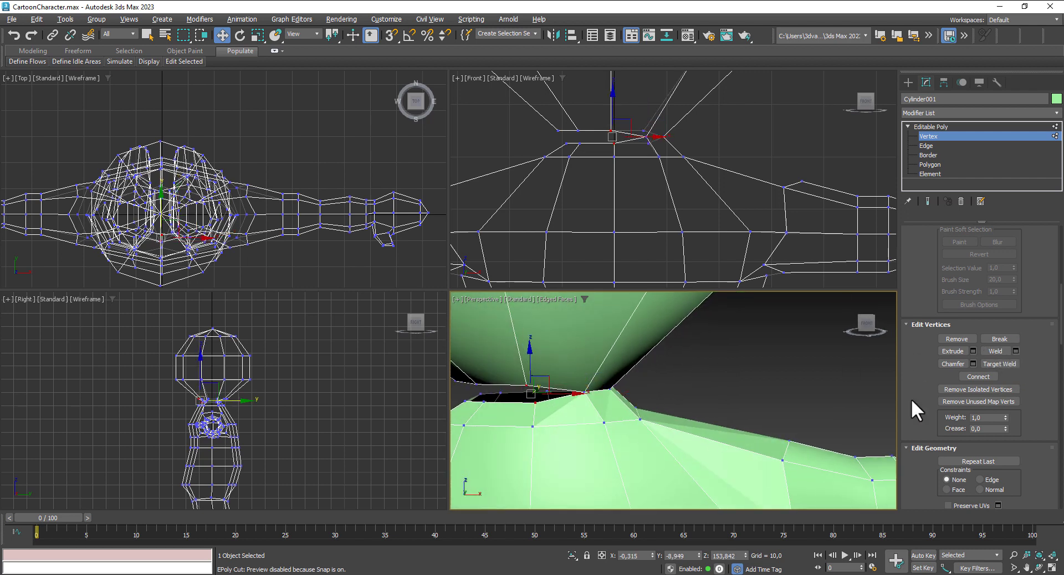
pyautogui.click(1016, 351)
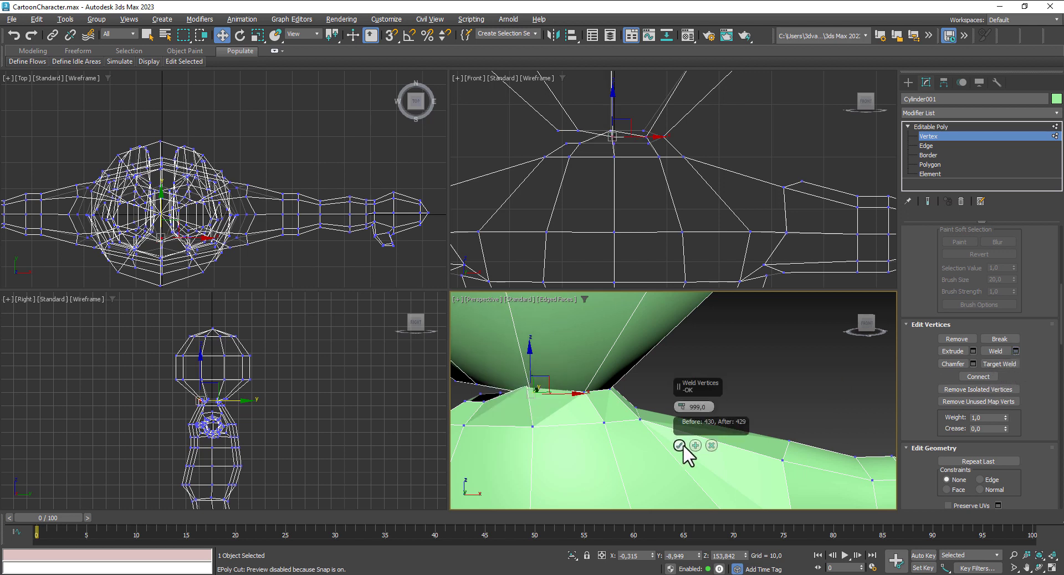
pyautogui.click(680, 446)
pyautogui.keyDown('alt'); pyautogui.moveTo(606, 415); pyautogui.dragTo(737, 423, button='middle'); pyautogui.keyUp('alt')
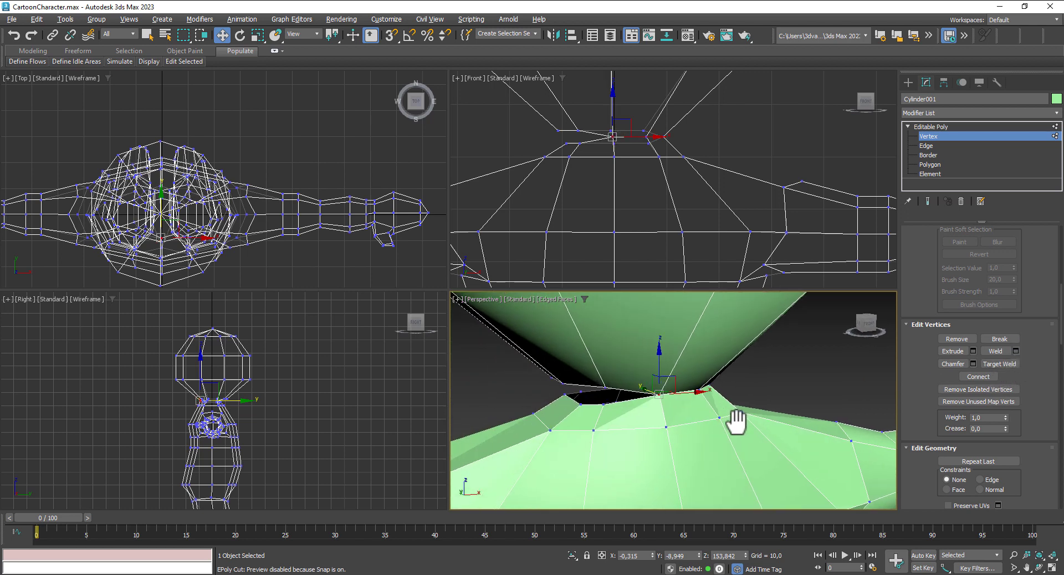
pyautogui.click(607, 388)
pyautogui.moveTo(605, 406); pyautogui.dragTo(605, 416)
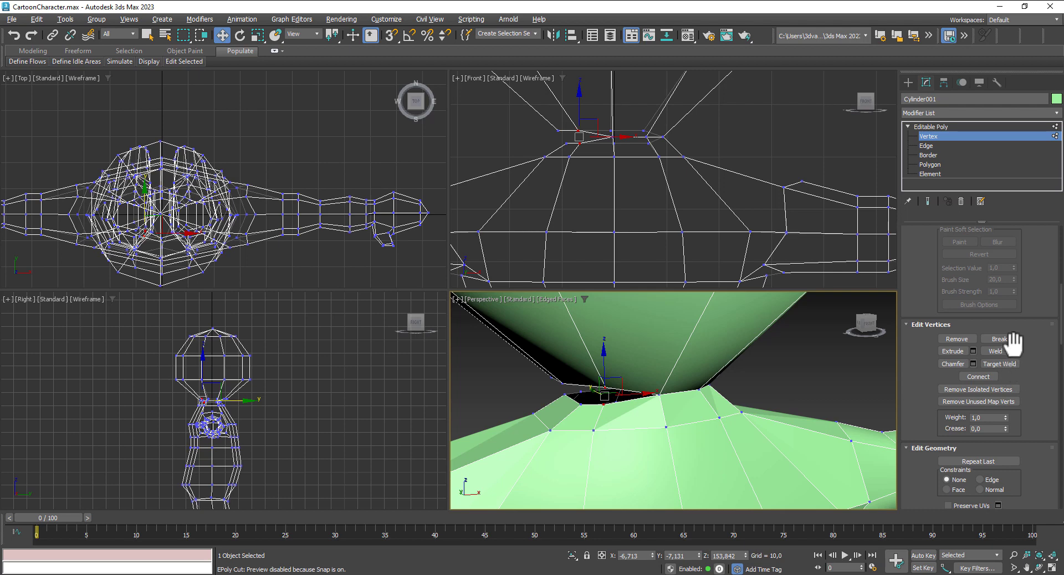
pyautogui.click(1016, 350)
pyautogui.click(681, 445)
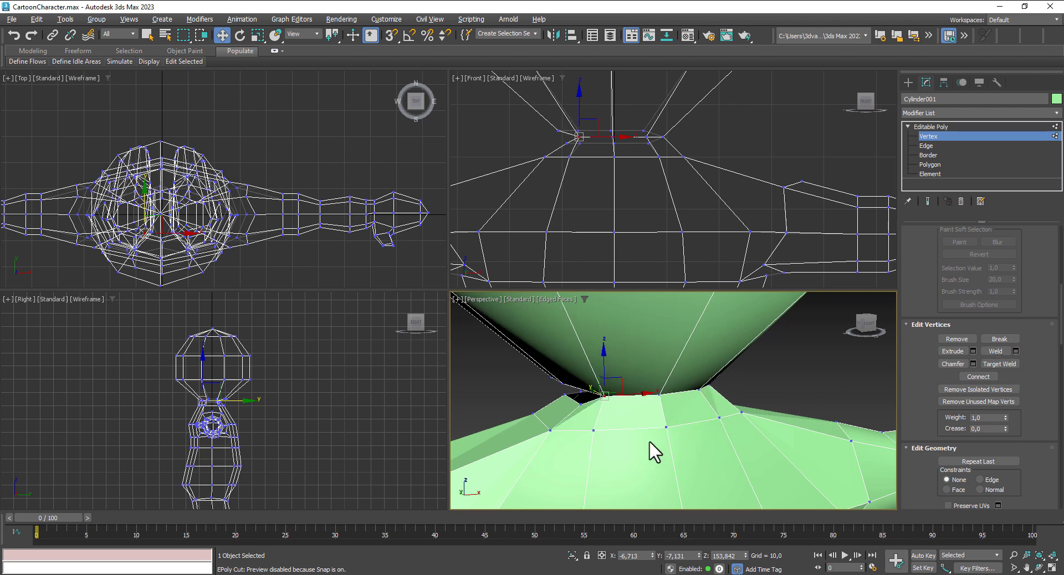
# Step: Move two further neck vertices onto the body's neck edge and weld them
pyautogui.moveTo(649, 440)
pyautogui.keyDown('alt'); pyautogui.mouseDown(button='middle')
pyautogui.moveTo(694, 441)
pyautogui.moveTo(558, 396)
pyautogui.mouseUp(button='middle'); pyautogui.keyUp('alt')
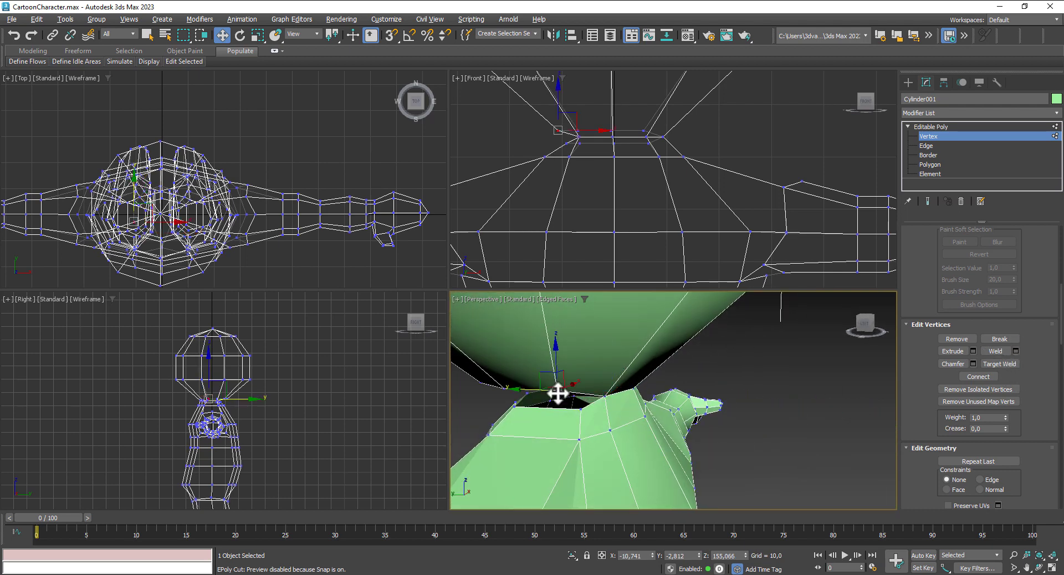
pyautogui.moveTo(558, 397); pyautogui.dragTo(596, 421)
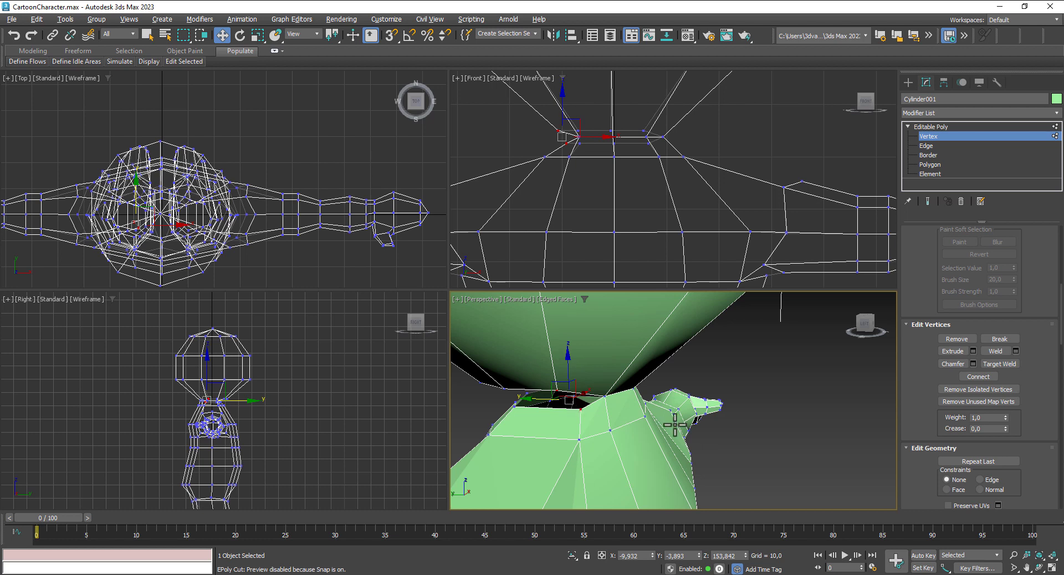
pyautogui.click(1016, 351)
pyautogui.click(680, 446)
pyautogui.moveTo(636, 441)
pyautogui.mouseDown(button='middle')
pyautogui.moveTo(591, 413)
pyautogui.moveTo(637, 430)
pyautogui.moveTo(594, 409)
pyautogui.mouseUp(button='middle')
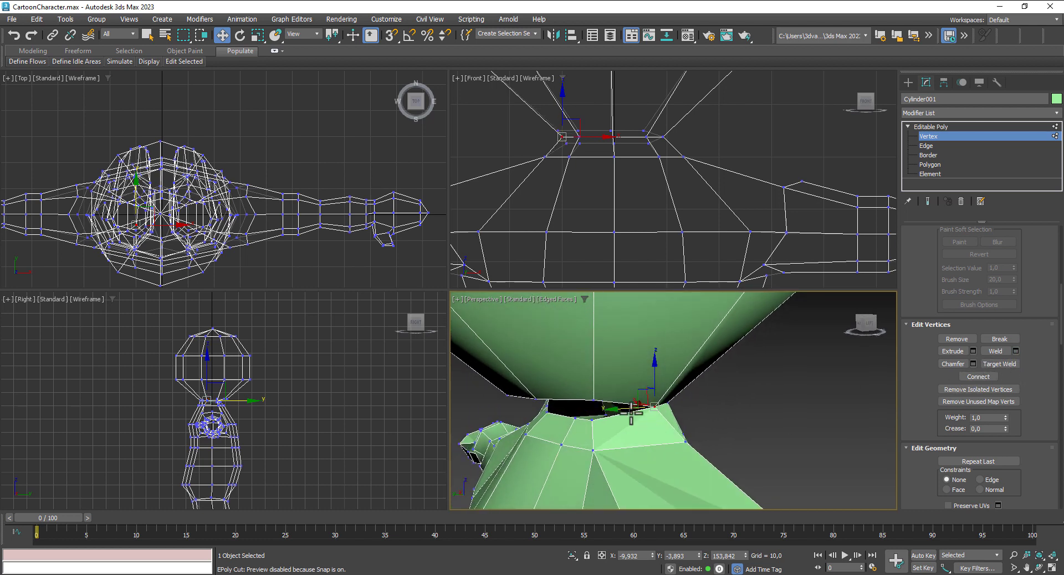
pyautogui.moveTo(594, 409); pyautogui.dragTo(594, 422)
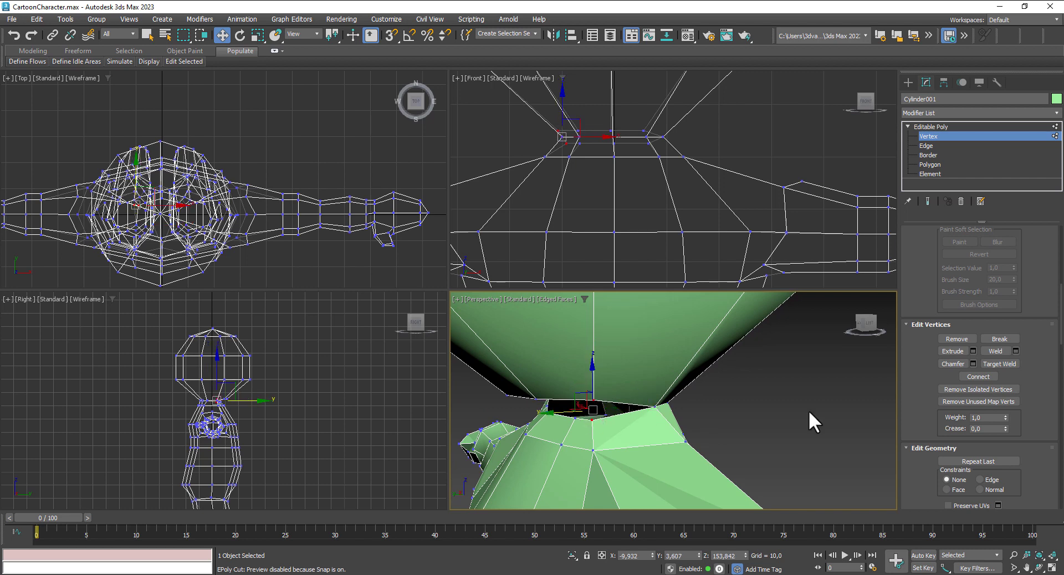
pyautogui.click(1015, 350)
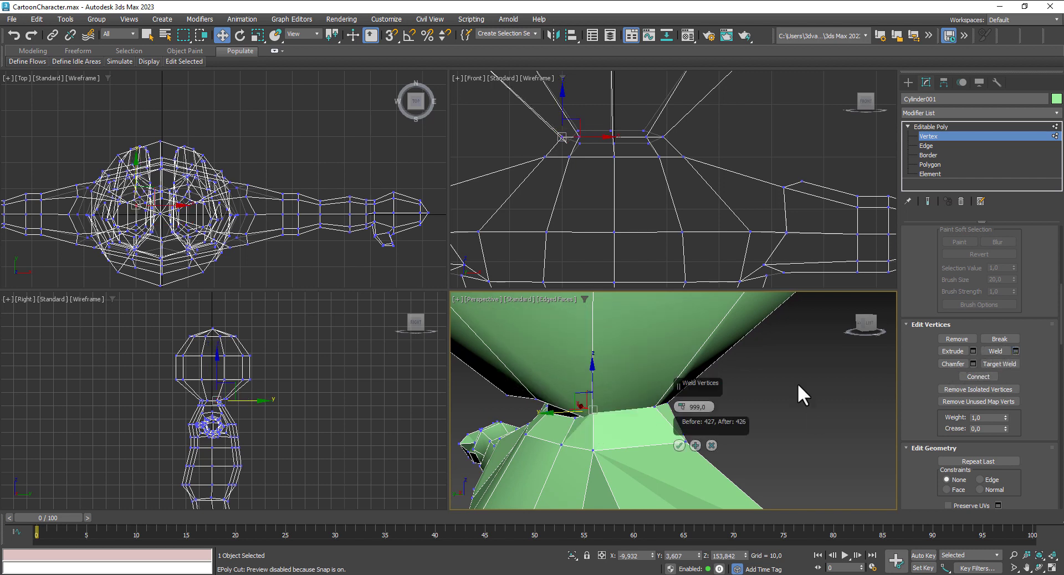
pyautogui.click(680, 445)
# Step: Weld the next neck vertex and a remaining unwelded pair on the side of the neck
pyautogui.keyDown('alt'); pyautogui.moveTo(684, 439); pyautogui.dragTo(746, 434, button='middle'); pyautogui.keyUp('alt')
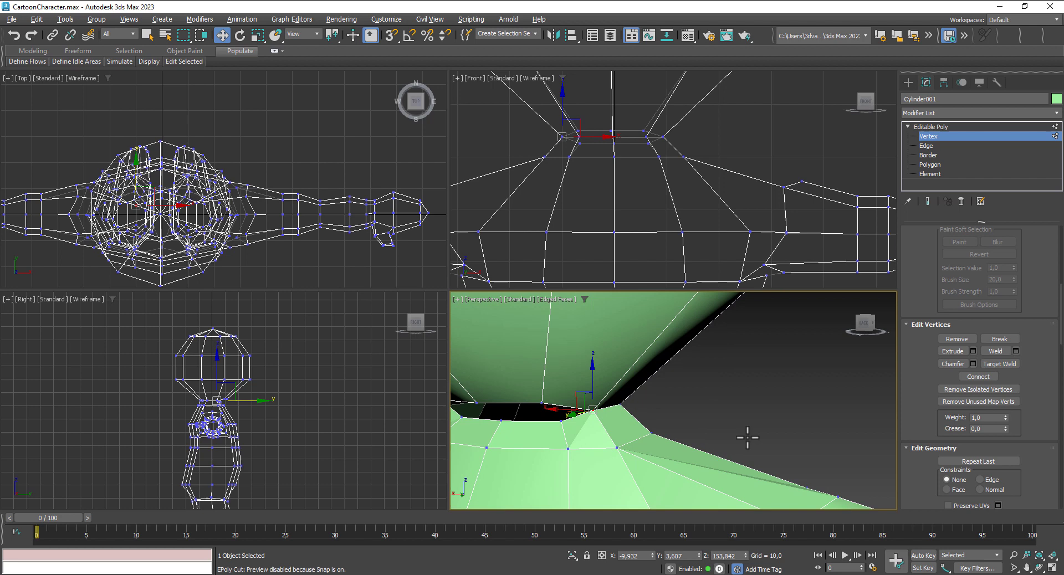
pyautogui.click(542, 403)
pyautogui.moveTo(564, 424); pyautogui.dragTo(563, 422)
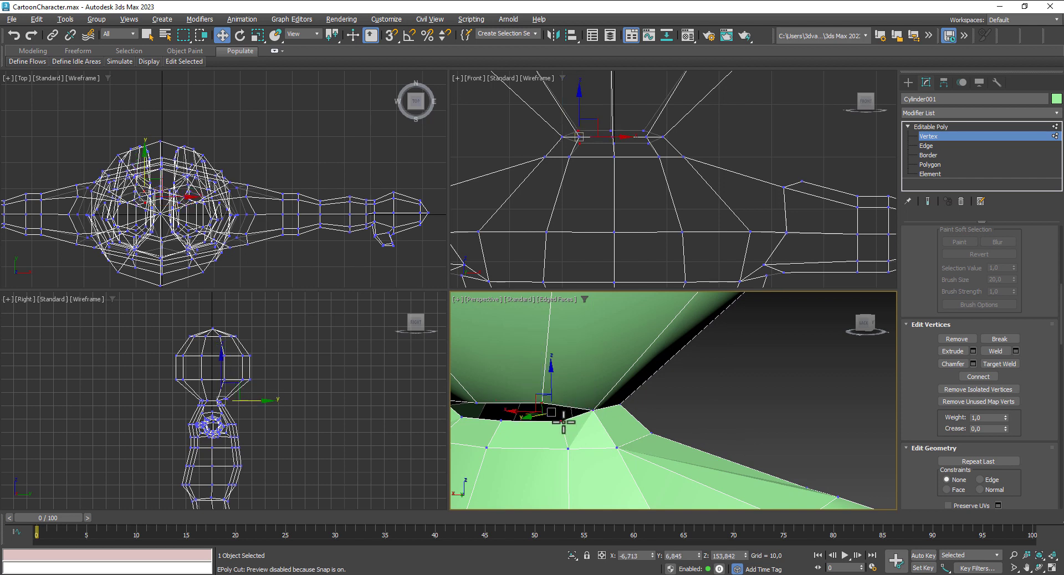
pyautogui.click(1014, 352)
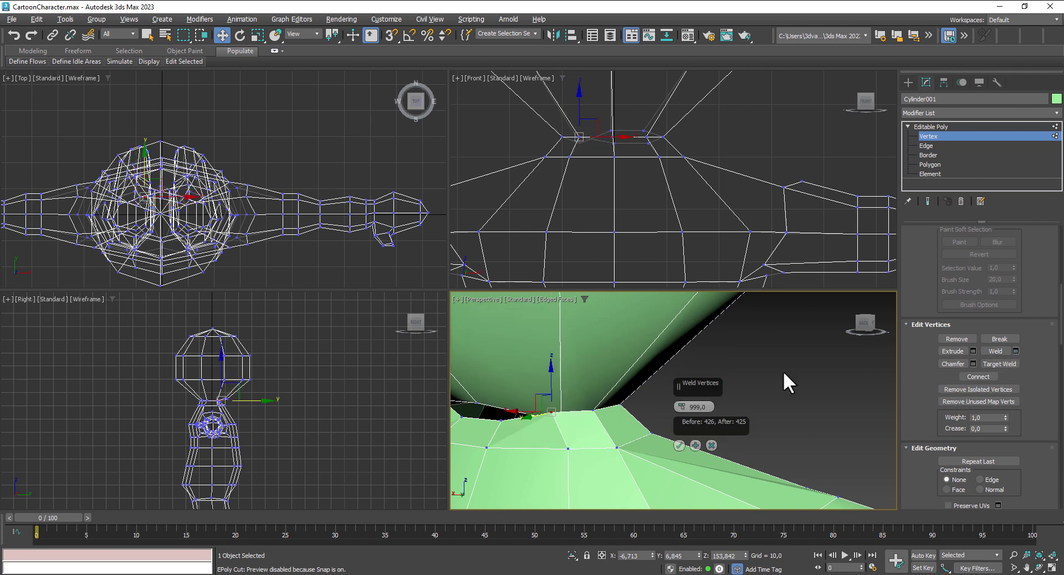
pyautogui.click(680, 445)
pyautogui.moveTo(680, 444)
pyautogui.mouseDown(button='middle')
pyautogui.moveTo(739, 428)
pyautogui.moveTo(756, 436)
pyautogui.mouseUp(button='middle')
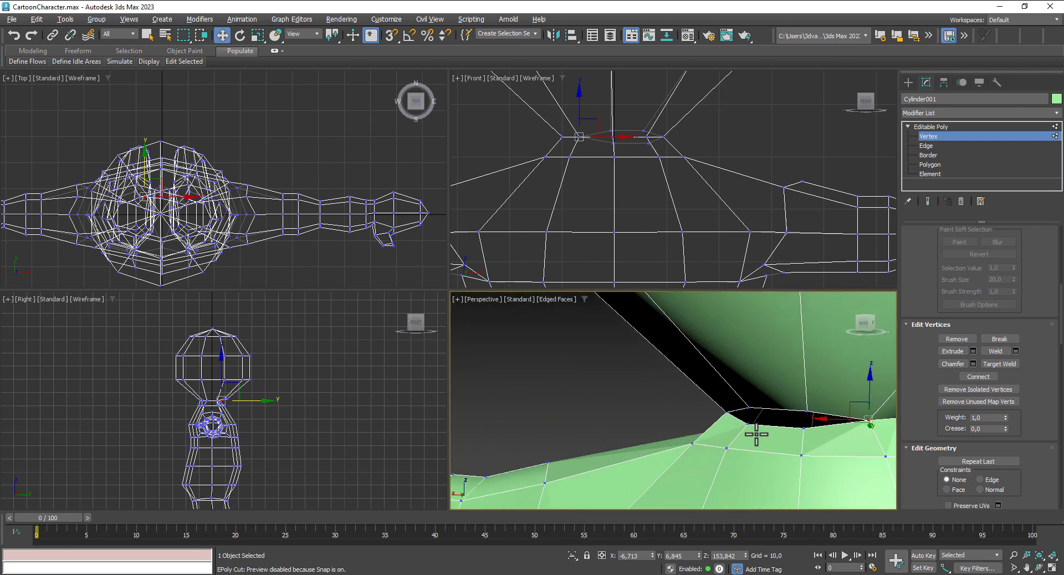
pyautogui.click(805, 412)
pyautogui.click(804, 427)
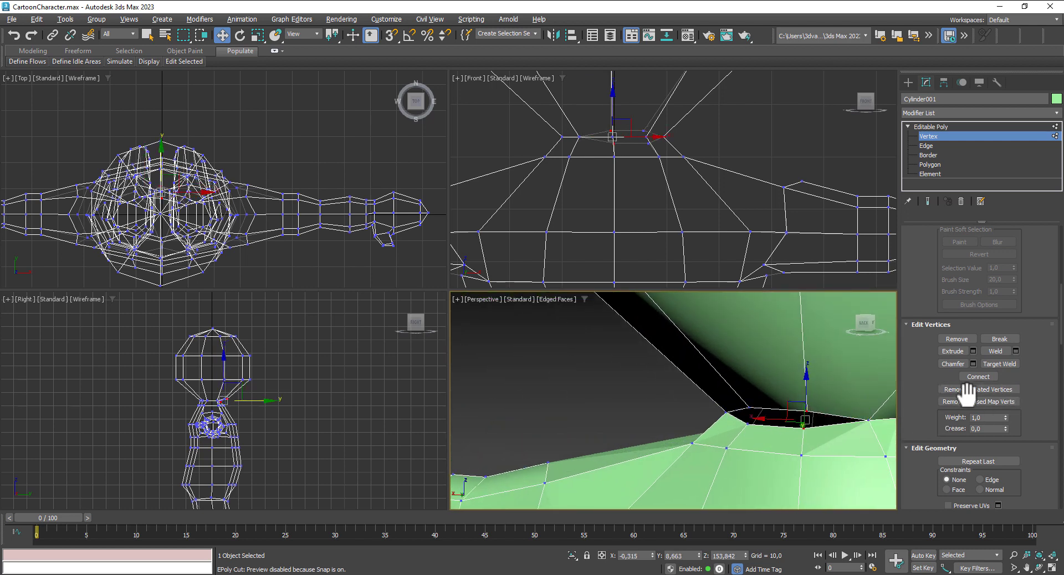
pyautogui.click(1015, 350)
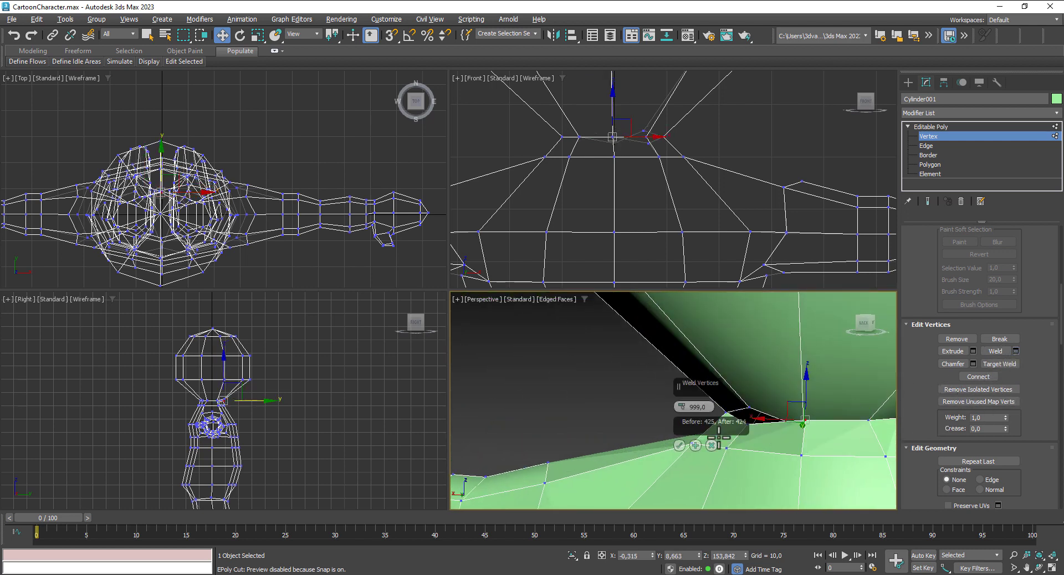
pyautogui.click(682, 452)
# Step: Weld the last neck vertices so the mesh has 423 vertices, then check the head and arm
pyautogui.moveTo(690, 441); pyautogui.dragTo(561, 451, button='middle')
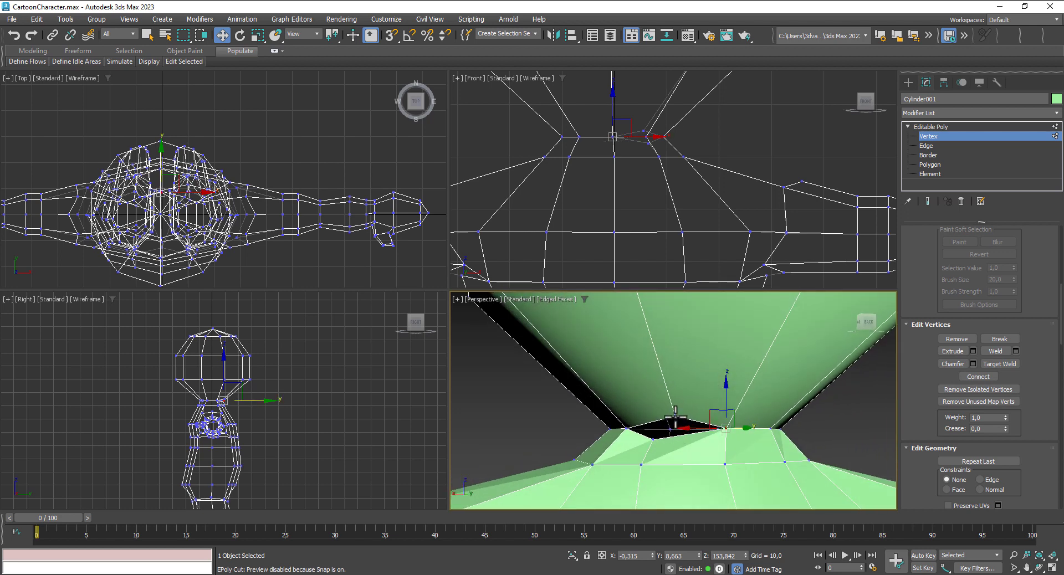
pyautogui.click(664, 427)
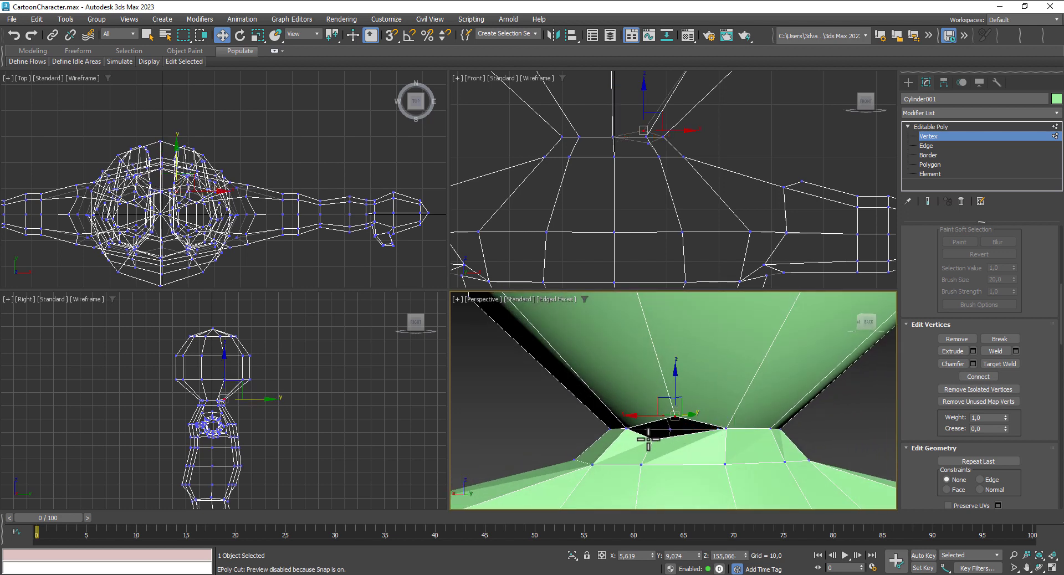
pyautogui.click(1015, 351)
pyautogui.click(679, 445)
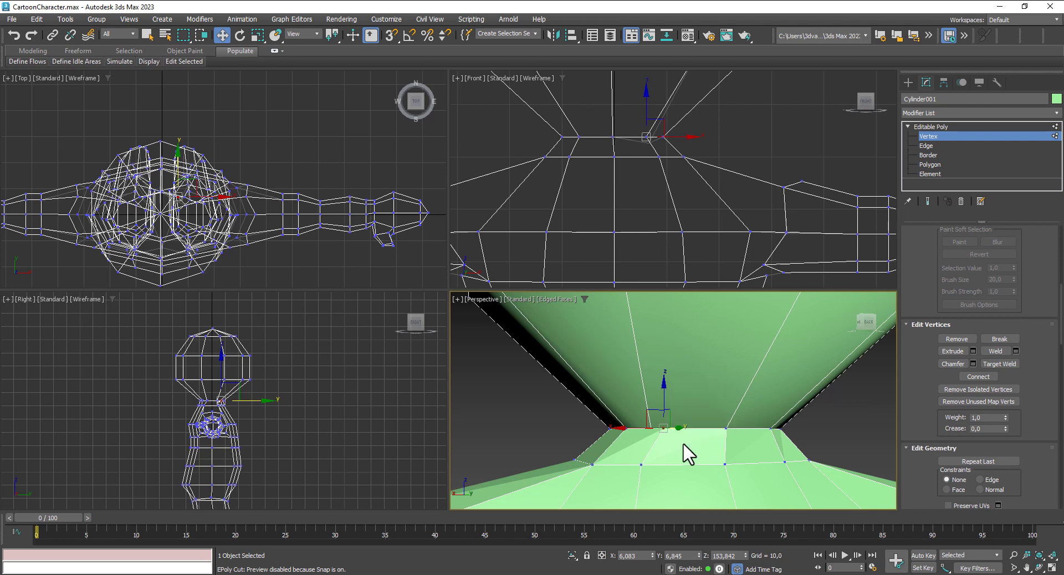
pyautogui.scroll(-5, 705, 447)
pyautogui.keyDown('alt'); pyautogui.moveTo(781, 440); pyautogui.dragTo(745, 479, button='middle'); pyautogui.keyUp('alt')
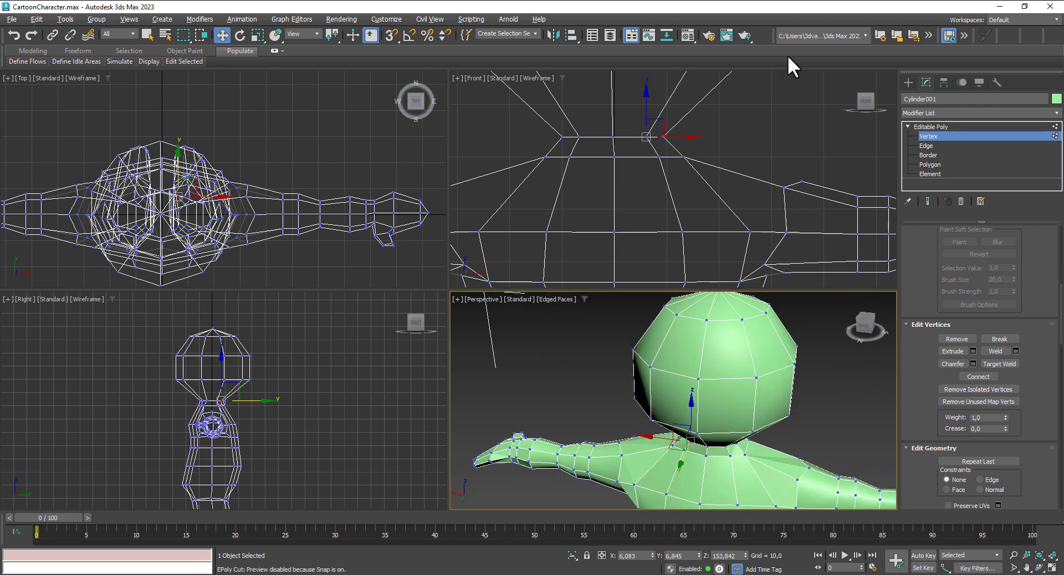
# Step: Exit vertex level and browse the Modifier List
pyautogui.click(925, 124)
pyautogui.click(977, 113)
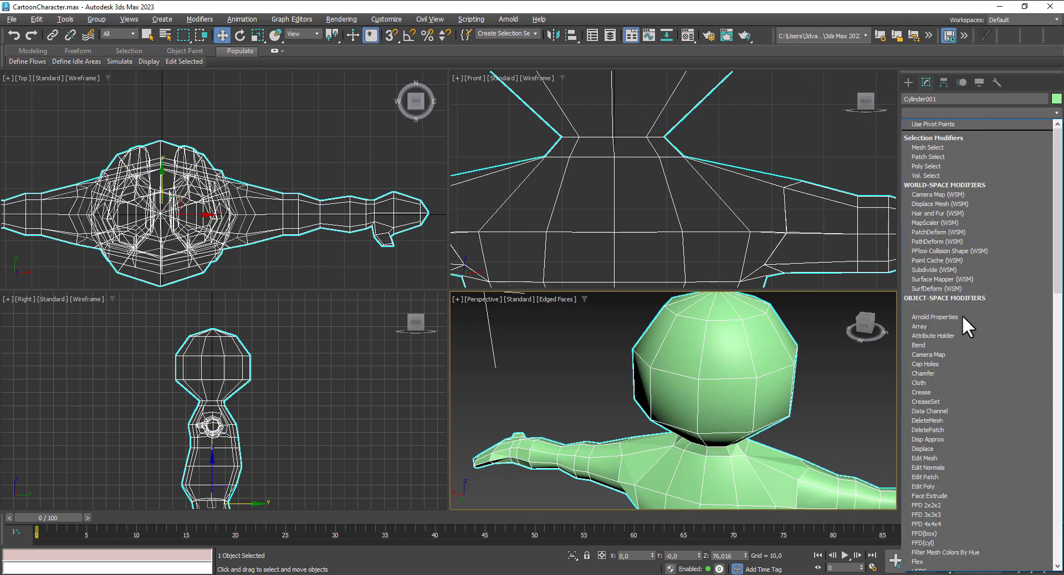
# Step: Apply a MeshSmooth modifier to the character and orbit to inspect the smoothed torso and arm
pyautogui.scroll(-4, 964, 504)
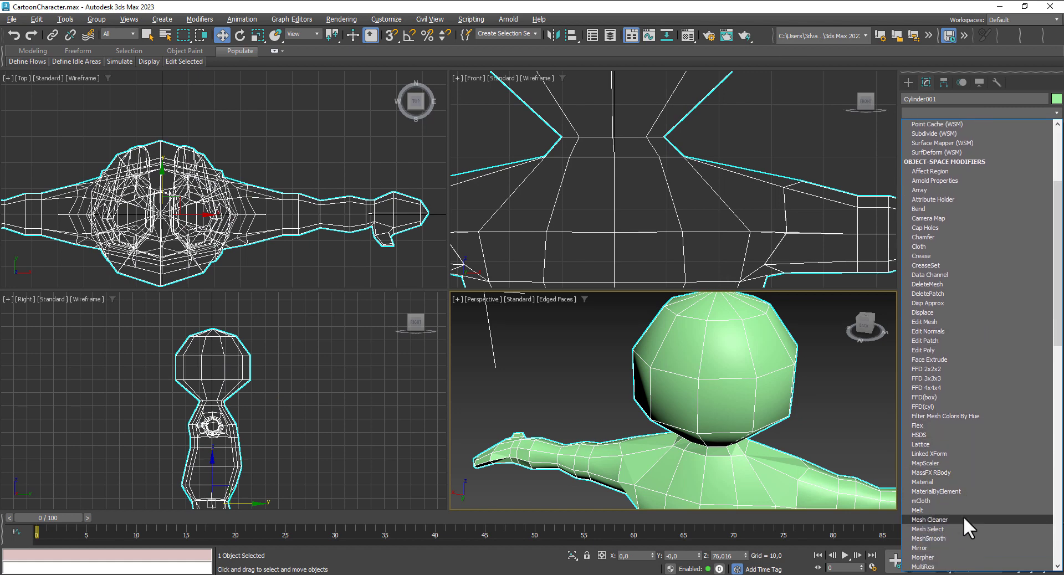
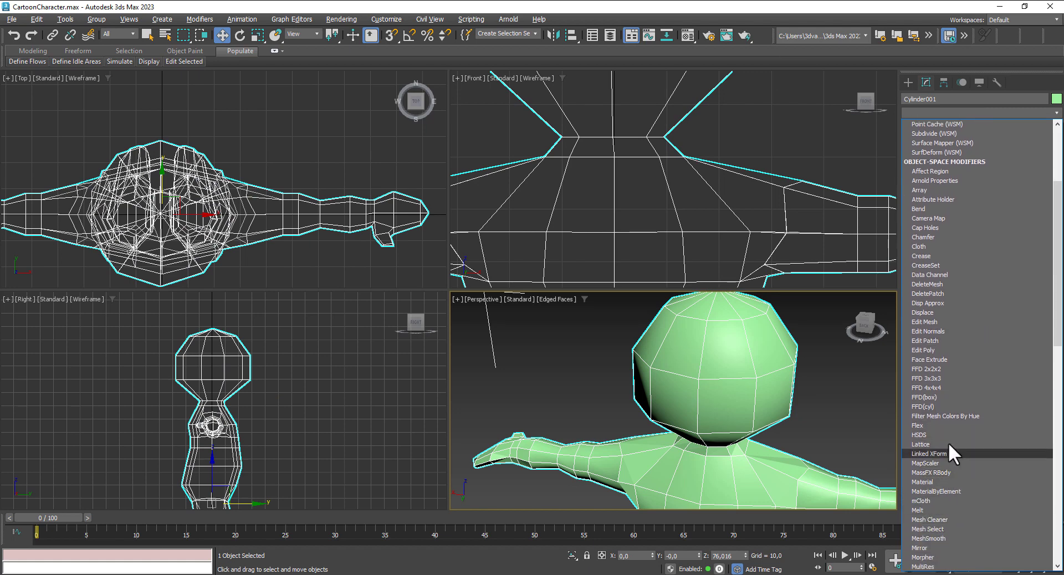
# Step: Apply a MeshSmooth modifier to the character and orbit to inspect the smoothed torso and arm
pyautogui.scroll(-1, 951, 465)
pyautogui.press('Return')
pyautogui.scroll(-3, 802, 437)
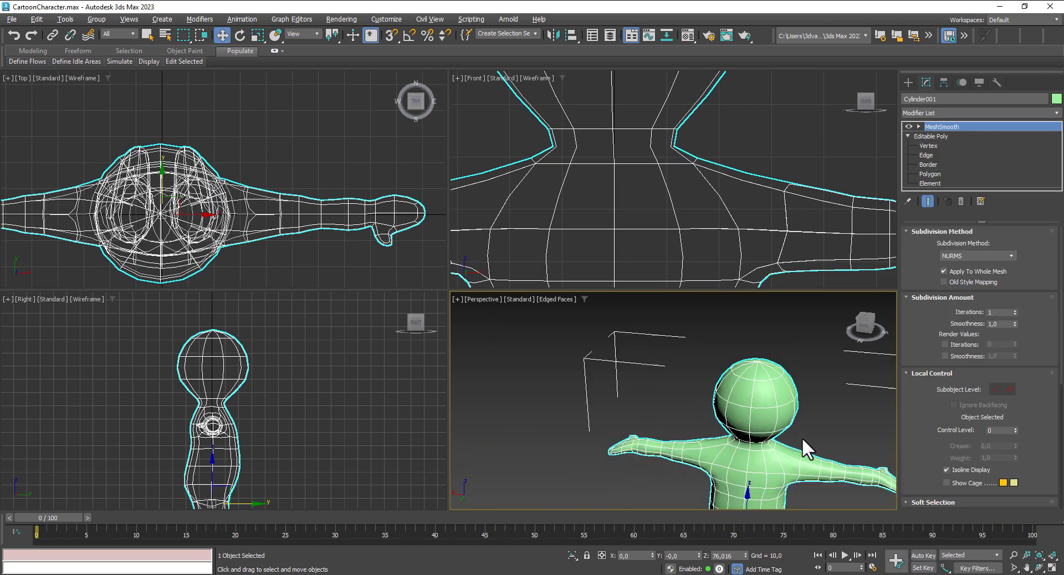
pyautogui.moveTo(889, 387)
pyautogui.keyDown('alt'); pyautogui.mouseDown(button='middle')
pyautogui.moveTo(735, 473)
pyautogui.moveTo(733, 444)
pyautogui.moveTo(767, 424)
pyautogui.moveTo(853, 418)
pyautogui.moveTo(832, 442)
pyautogui.mouseUp(button='middle'); pyautogui.keyUp('alt')
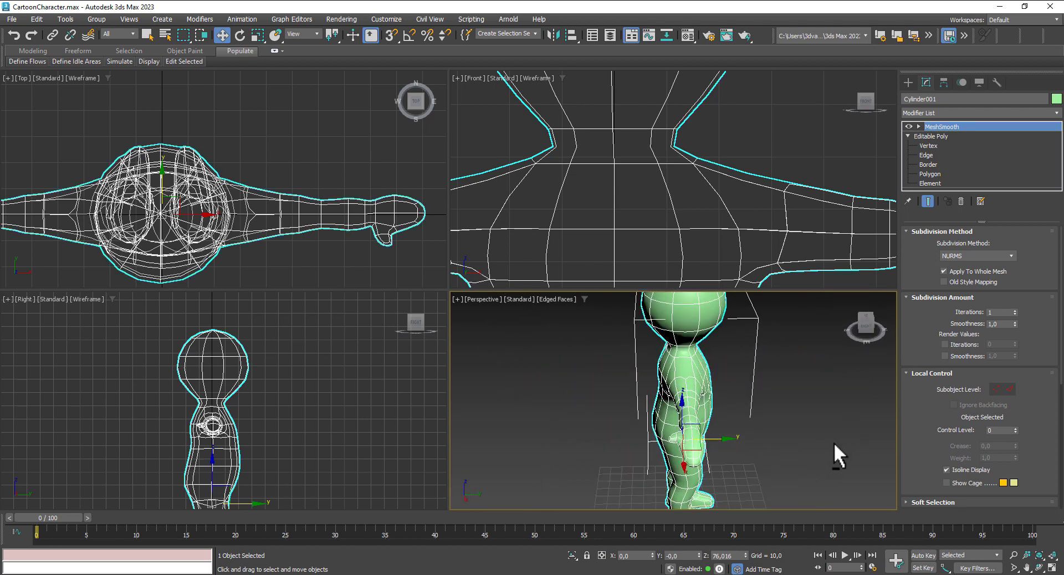
pyautogui.moveTo(731, 476)
pyautogui.keyDown('alt'); pyautogui.mouseDown(button='middle')
pyautogui.moveTo(783, 457)
pyautogui.moveTo(775, 434)
pyautogui.mouseUp(button='middle'); pyautogui.keyUp('alt')
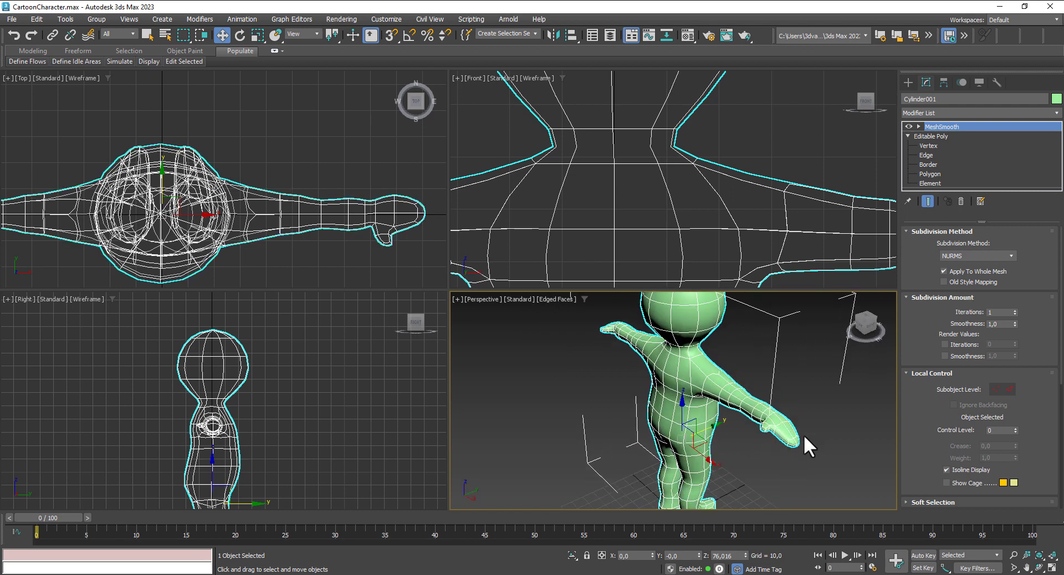
# Step: Turn off the MeshSmooth display, maximize the Perspective view on the arm and hand, and enter Polygon mode
pyautogui.click(909, 126)
pyautogui.keyDown('alt'); pyautogui.moveTo(784, 459); pyautogui.dragTo(733, 468, button='middle'); pyautogui.keyUp('alt')
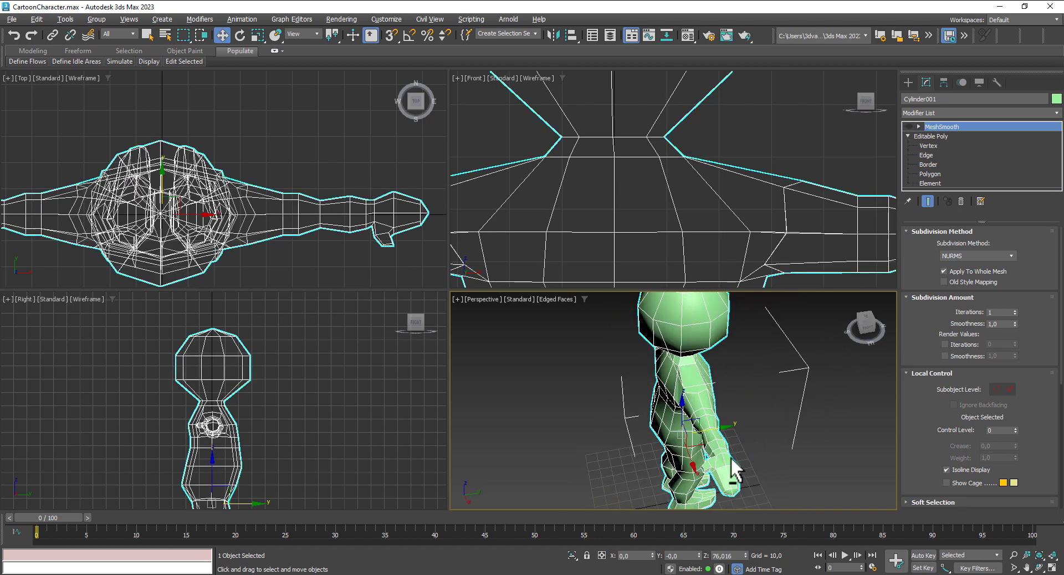
pyautogui.scroll(2, 748, 470)
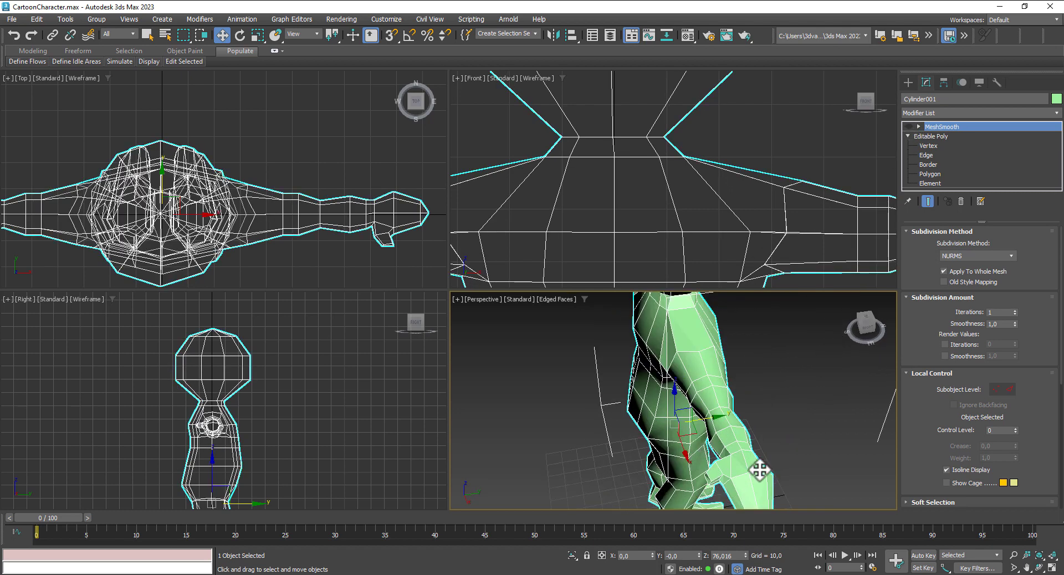
pyautogui.click(1052, 568)
pyautogui.moveTo(723, 397)
pyautogui.mouseDown(button='middle')
pyautogui.moveTo(667, 416)
pyautogui.moveTo(686, 359)
pyautogui.mouseUp(button='middle')
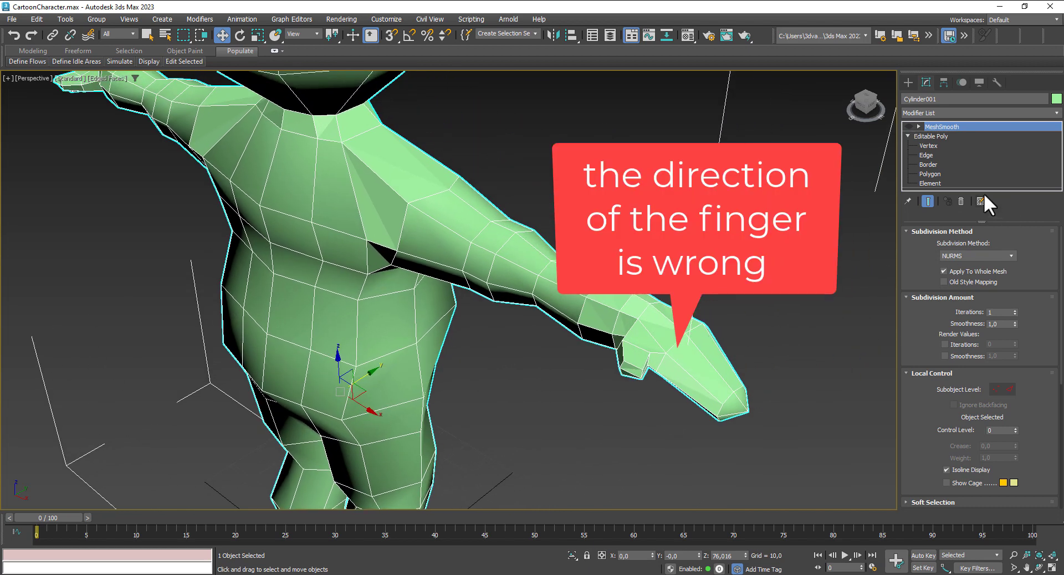
pyautogui.click(936, 173)
# Step: Select the hand's polygons and grow the selection to 40 polygons
pyautogui.click(657, 366)
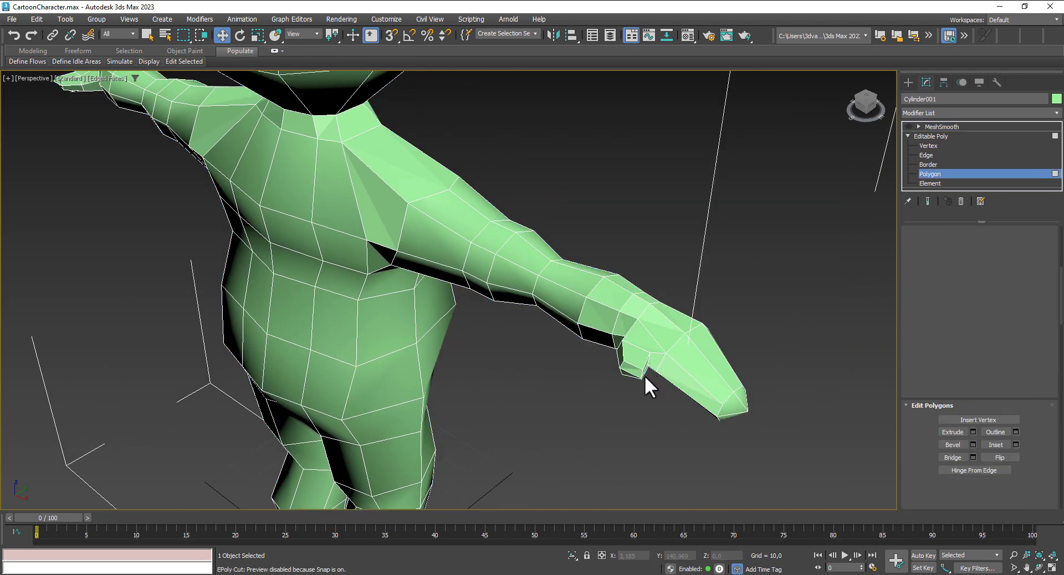
pyautogui.moveTo(809, 190); pyautogui.dragTo(882, 265)
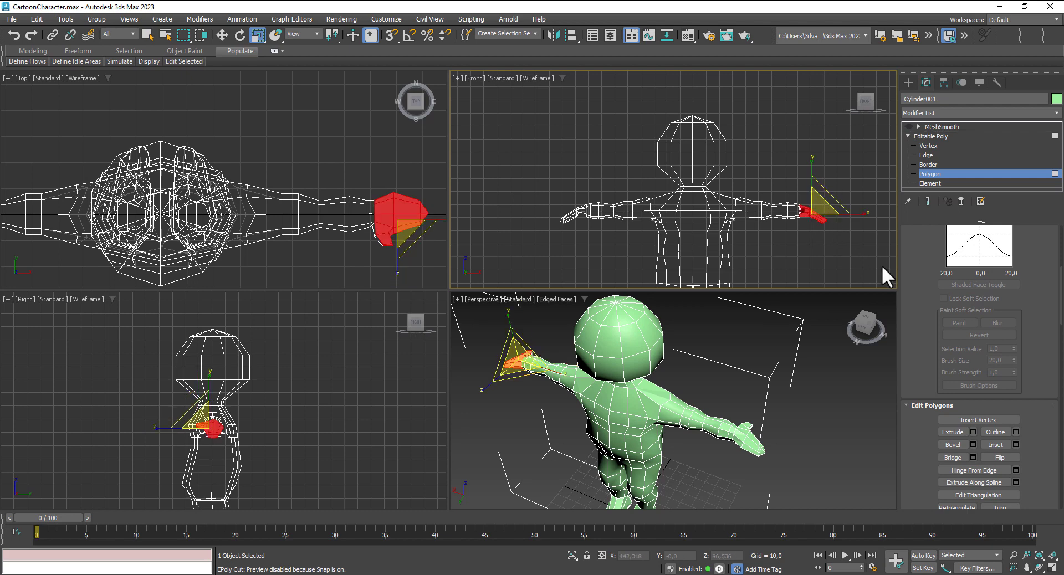
pyautogui.moveTo(563, 406)
pyautogui.keyDown('alt'); pyautogui.mouseDown(button='middle')
pyautogui.moveTo(696, 392)
pyautogui.moveTo(560, 380)
pyautogui.moveTo(683, 392)
pyautogui.moveTo(681, 427)
pyautogui.mouseUp(button='middle'); pyautogui.keyUp('alt')
pyautogui.scroll(5, 696, 414)
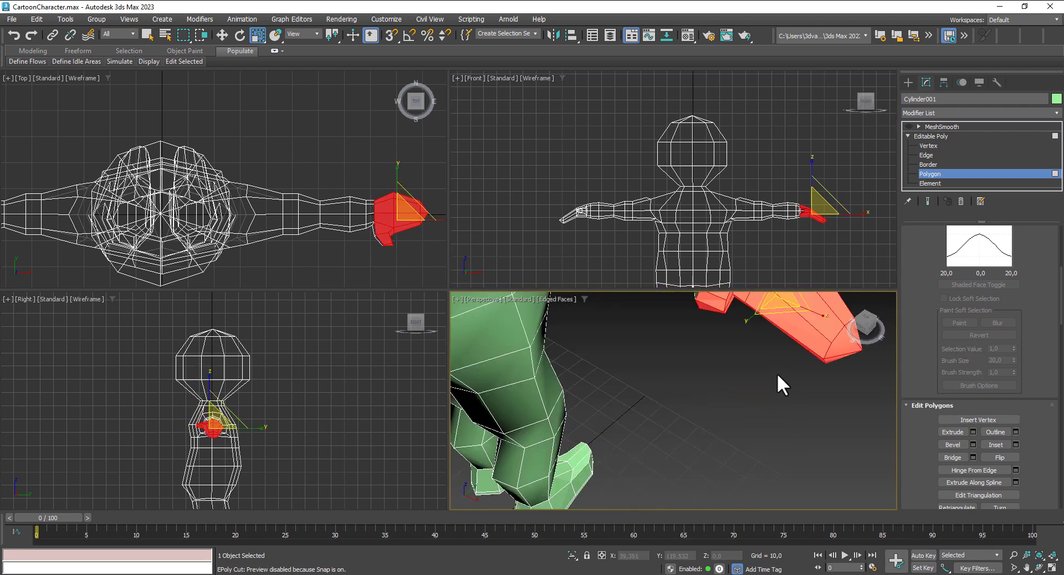
pyautogui.scroll(2, 989, 365)
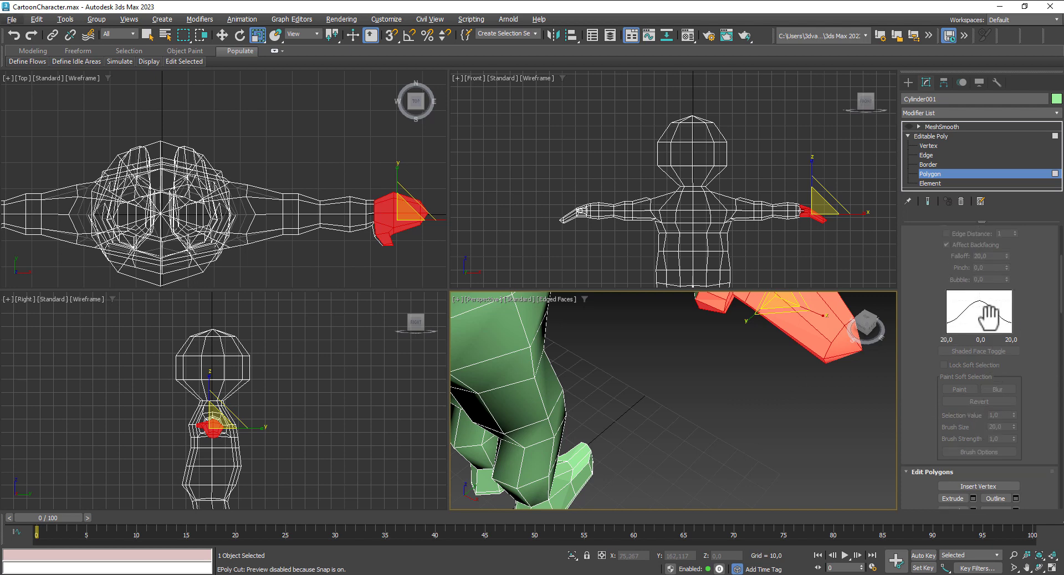
pyautogui.scroll(4, 1003, 310)
pyautogui.click(1001, 307)
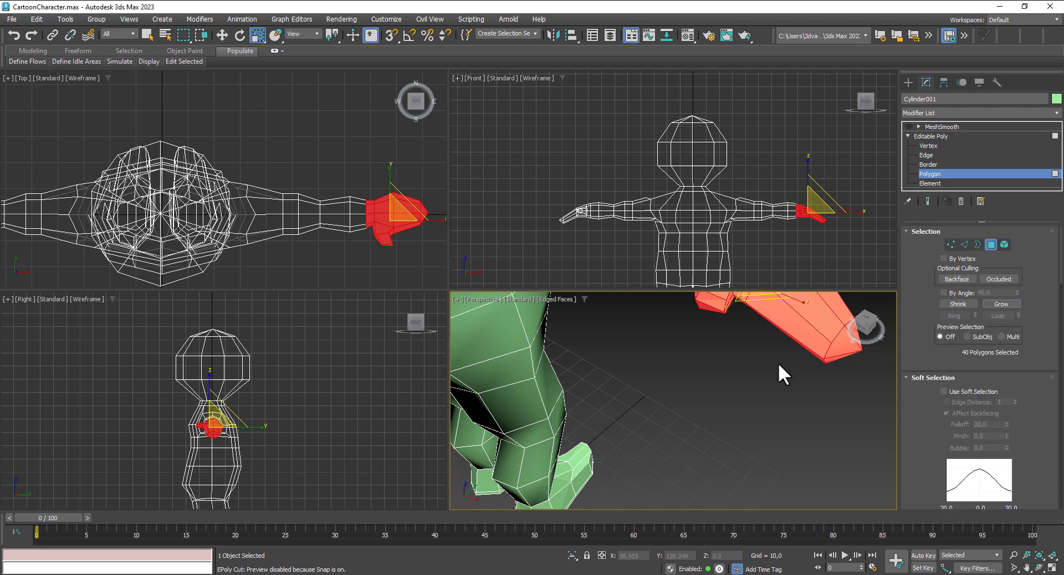
# Step: Detach the selected hand polygons as a new object, Object001
pyautogui.moveTo(778, 362)
pyautogui.mouseDown(button='middle')
pyautogui.moveTo(766, 417)
pyautogui.moveTo(699, 311)
pyautogui.moveTo(777, 356)
pyautogui.moveTo(744, 371)
pyautogui.mouseUp(button='middle')
pyautogui.scroll(-2, 1025, 394)
pyautogui.scroll(-2, 1009, 399)
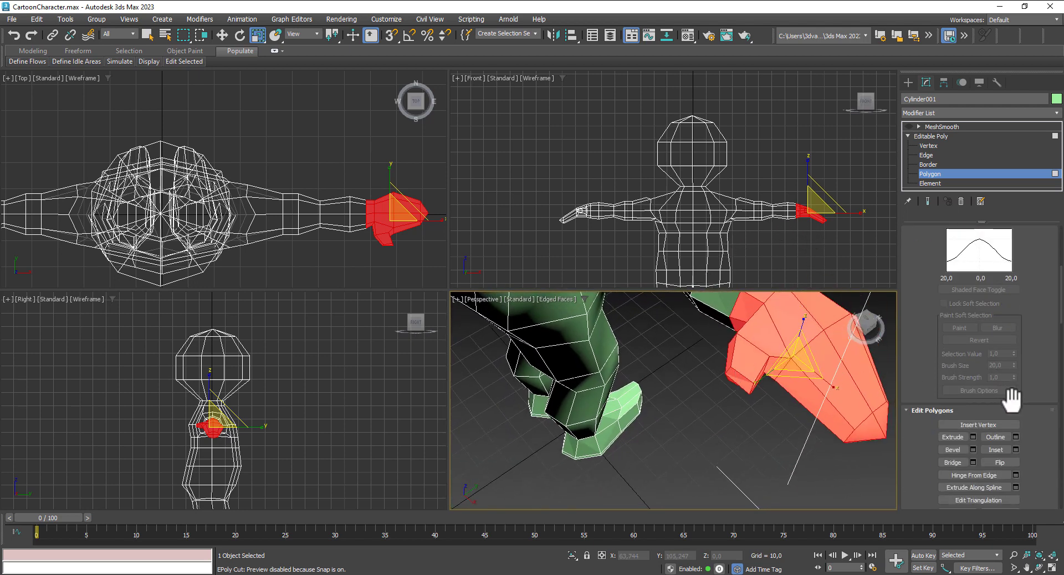
pyautogui.scroll(-2, 1012, 400)
pyautogui.scroll(-2, 1013, 412)
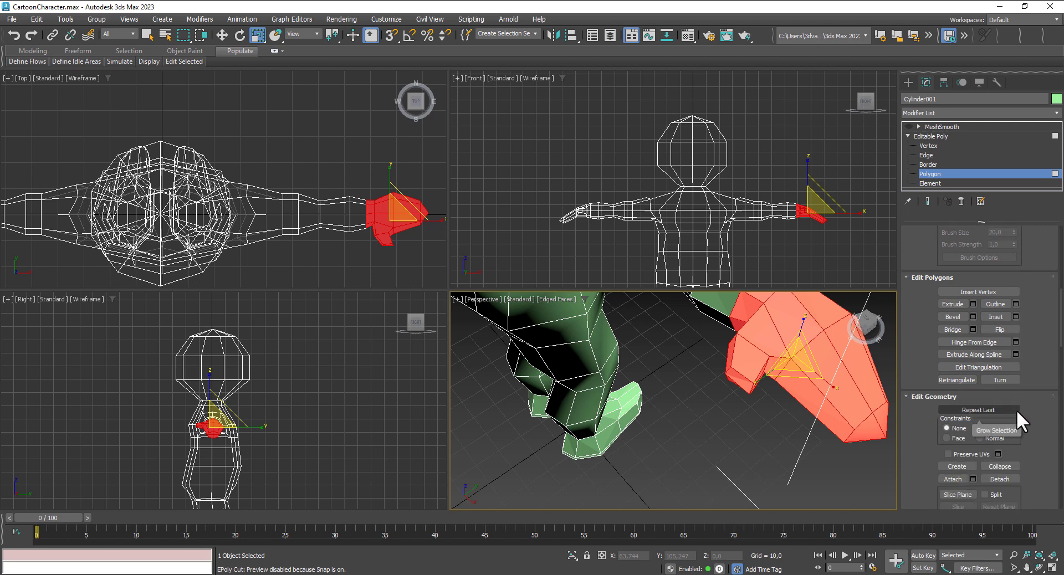
pyautogui.scroll(-2, 1025, 440)
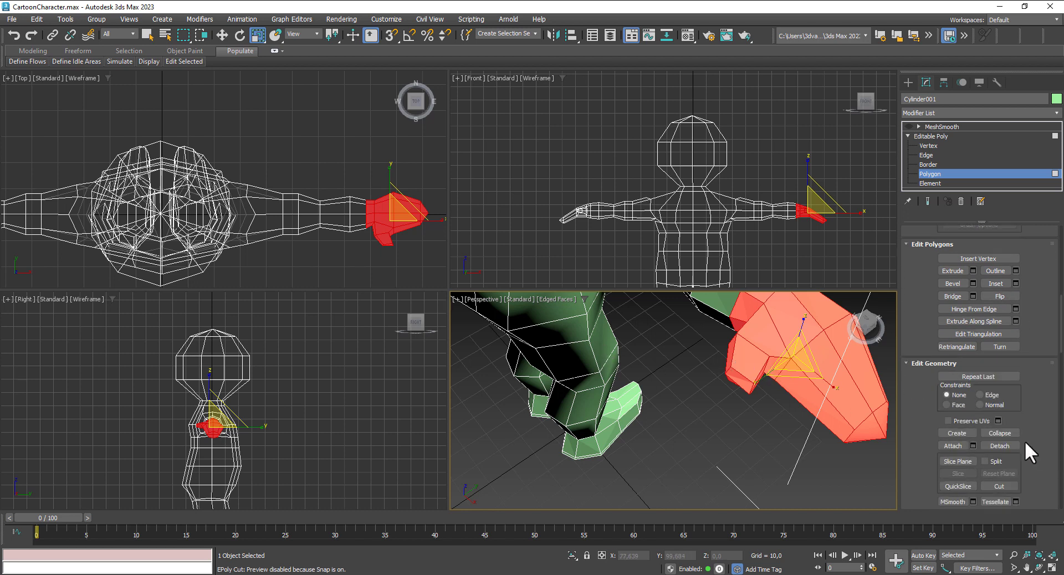
pyautogui.click(1003, 442)
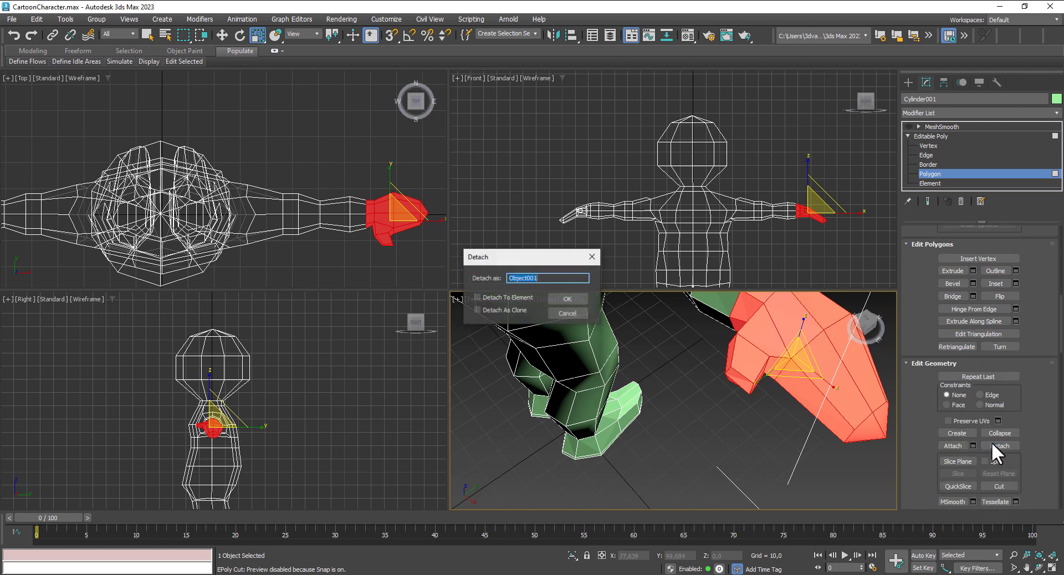
pyautogui.click(564, 296)
# Step: Select Object001 and toggle Affect Pivot Only in the Hierarchy panel
pyautogui.click(937, 135)
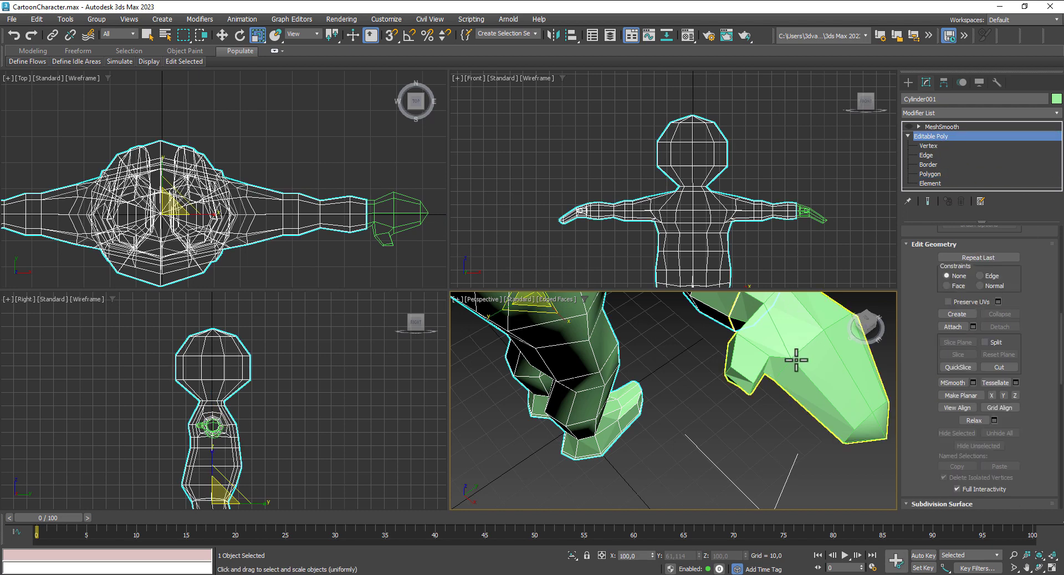
pyautogui.click(803, 358)
pyautogui.click(944, 82)
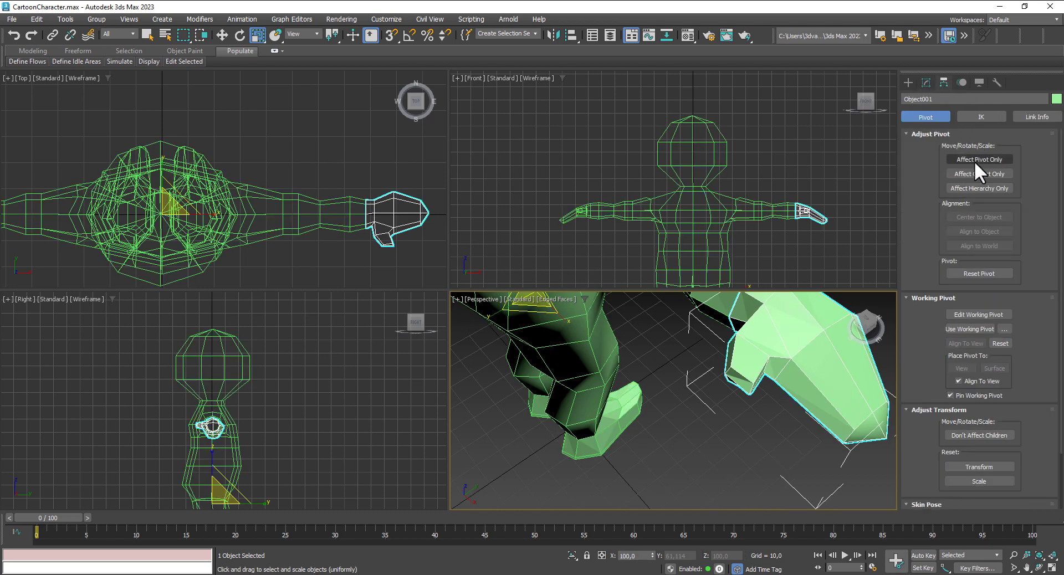
pyautogui.click(976, 160)
pyautogui.moveTo(707, 390); pyautogui.dragTo(684, 403, button='middle')
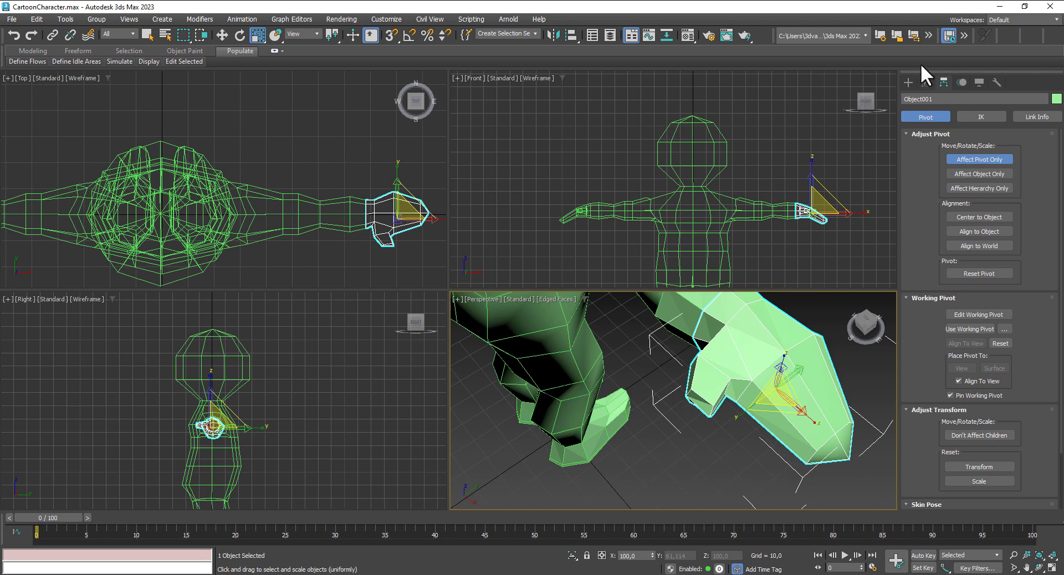
pyautogui.click(907, 82)
# Step: Mirror the hand across the Y axis so the thumb faces correctly
pyautogui.click(554, 34)
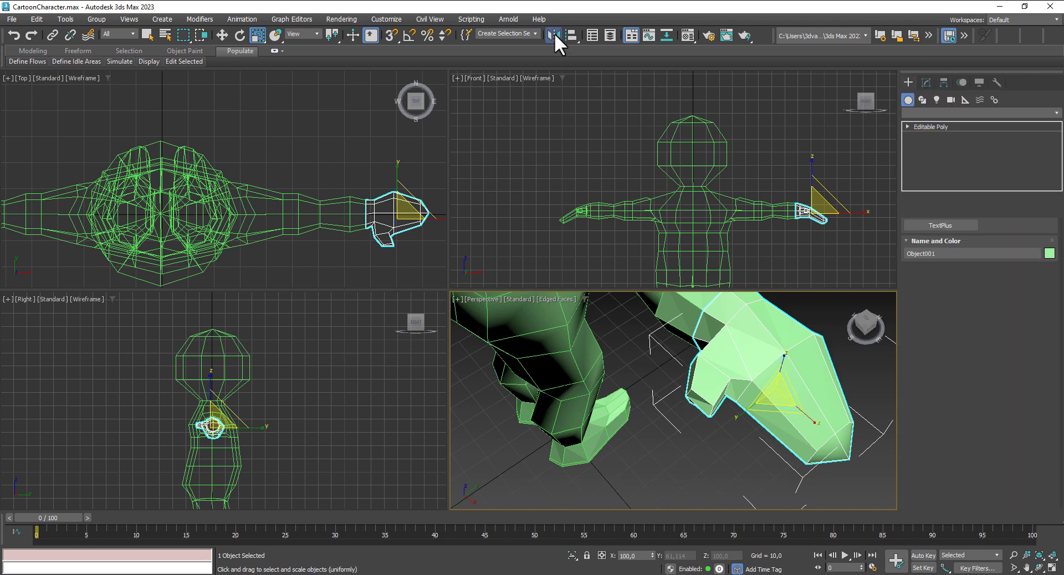
pyautogui.click(509, 250)
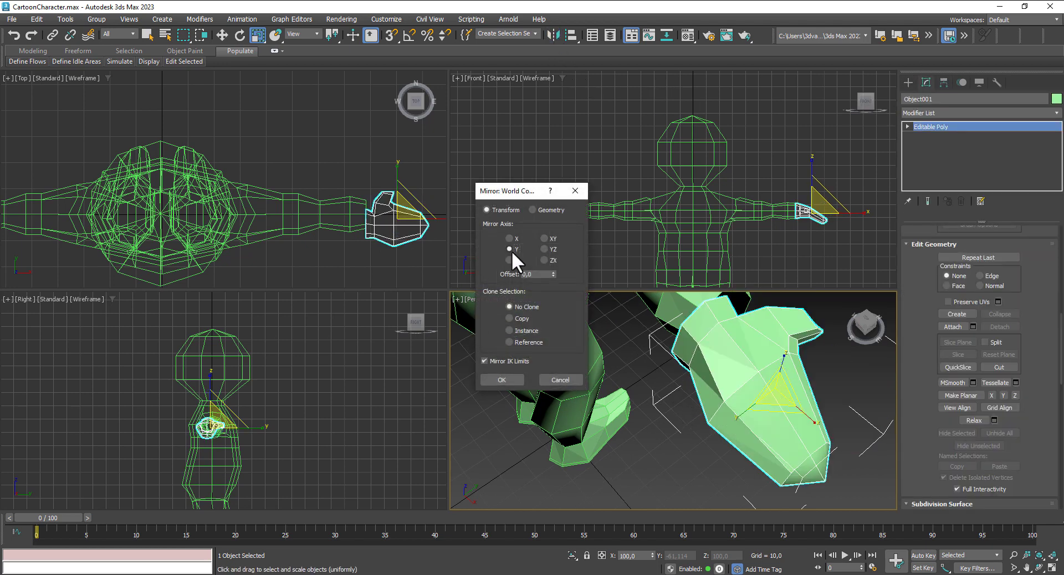
pyautogui.click(502, 380)
pyautogui.keyDown('alt'); pyautogui.moveTo(720, 392); pyautogui.dragTo(642, 428, button='middle'); pyautogui.keyUp('alt')
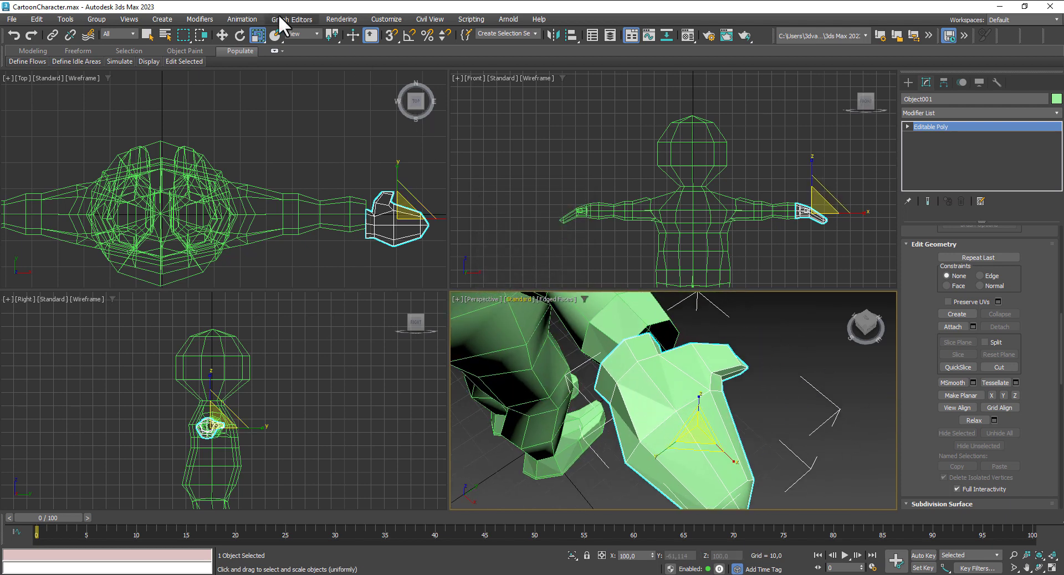
# Step: Move the mirrored hand along Y and slide it to the end of the arm
pyautogui.click(223, 34)
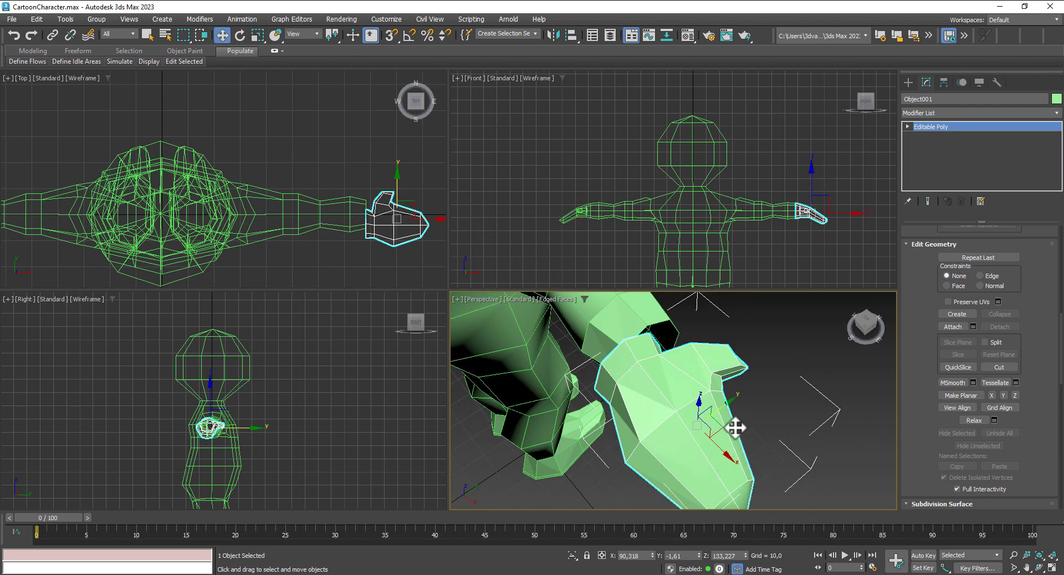
pyautogui.moveTo(720, 405); pyautogui.dragTo(751, 393)
pyautogui.moveTo(785, 415)
pyautogui.keyDown('alt'); pyautogui.mouseDown(button='middle')
pyautogui.moveTo(691, 345)
pyautogui.moveTo(653, 371)
pyautogui.moveTo(646, 413)
pyautogui.moveTo(525, 424)
pyautogui.moveTo(700, 438)
pyautogui.moveTo(744, 406)
pyautogui.moveTo(704, 422)
pyautogui.moveTo(716, 392)
pyautogui.moveTo(756, 390)
pyautogui.moveTo(716, 391)
pyautogui.moveTo(707, 407)
pyautogui.mouseUp(button='middle'); pyautogui.keyUp('alt')
pyautogui.scroll(-5, 680, 432)
pyautogui.scroll(5, 645, 422)
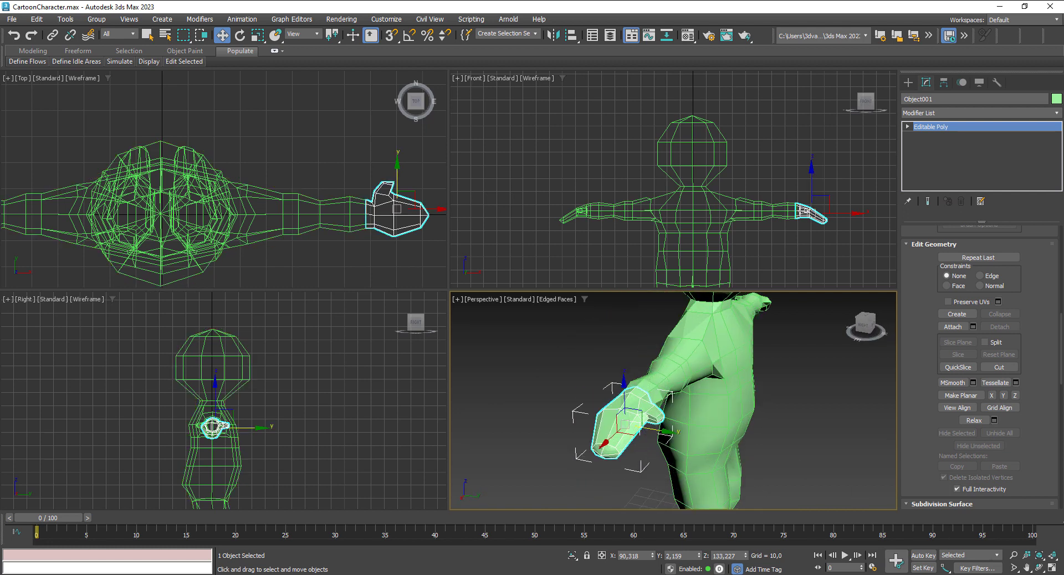
pyautogui.click(1051, 568)
pyautogui.moveTo(625, 398)
pyautogui.keyDown('alt'); pyautogui.mouseDown(button='middle')
pyautogui.moveTo(567, 422)
pyautogui.moveTo(527, 418)
pyautogui.mouseUp(button='middle'); pyautogui.keyUp('alt')
pyautogui.moveTo(326, 342); pyautogui.dragTo(318, 344)
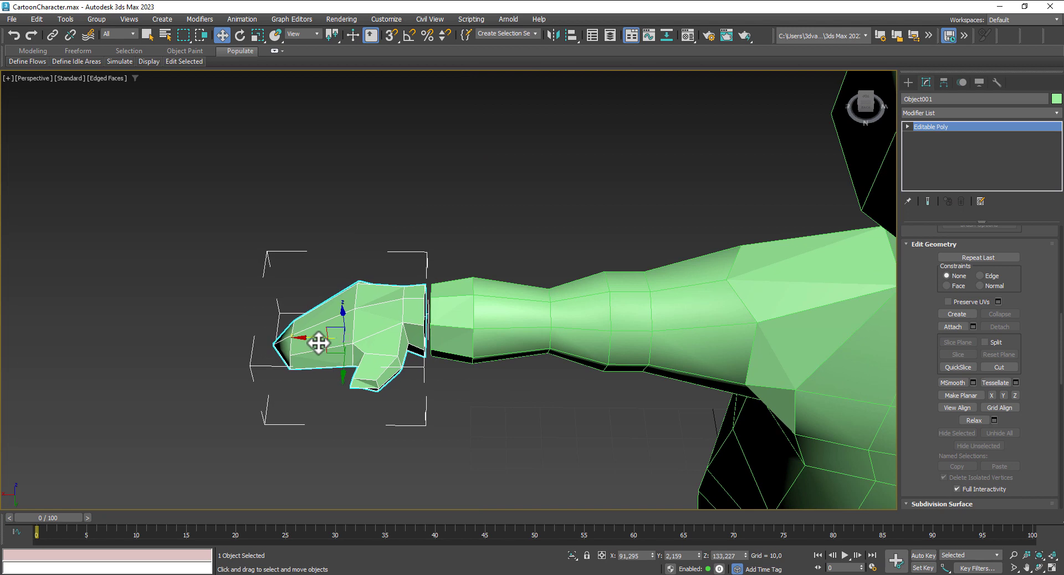
# Step: Remove the smoothing modifier from Cylinder001 and attach the hand back onto it
pyautogui.click(570, 324)
pyautogui.scroll(-3, 962, 487)
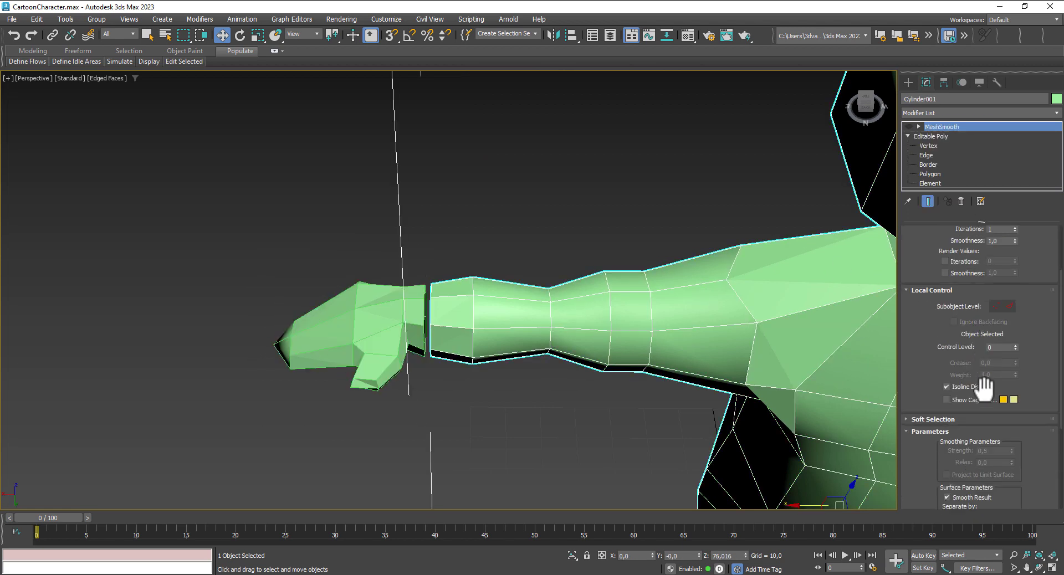
pyautogui.scroll(-2, 952, 499)
pyautogui.scroll(3, 980, 468)
pyautogui.scroll(2, 987, 407)
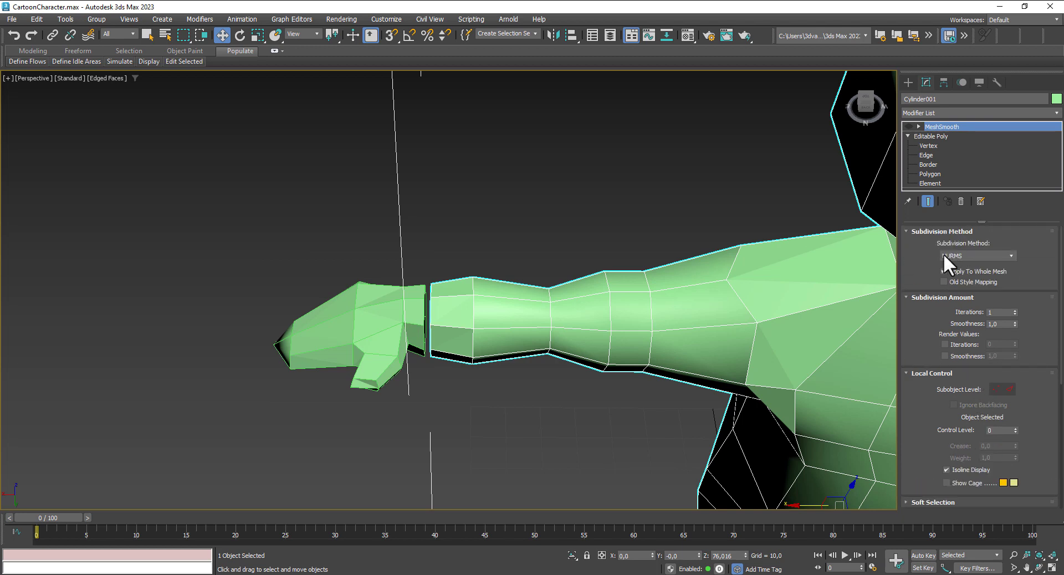
pyautogui.click(961, 202)
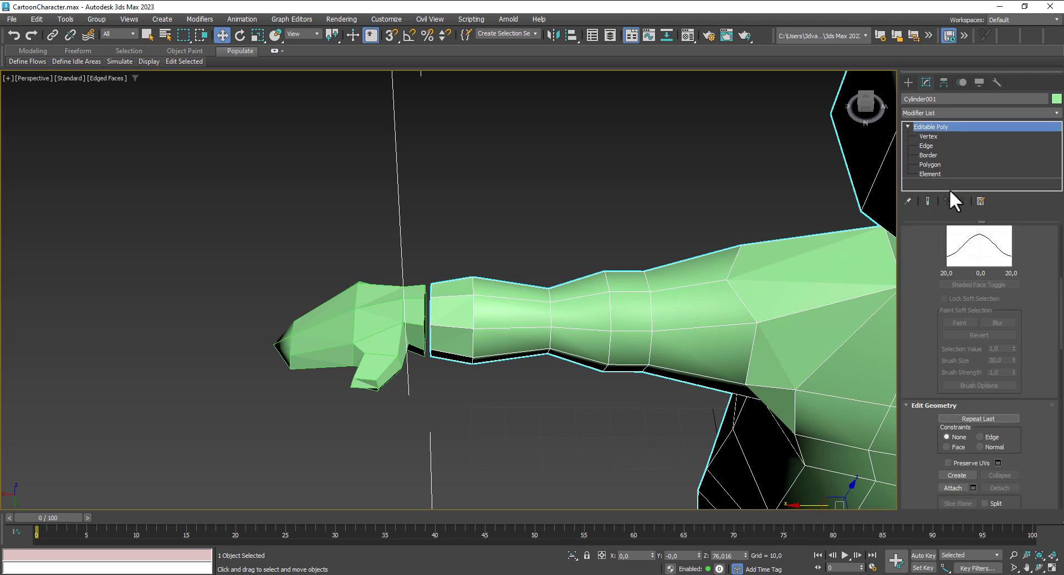
pyautogui.click(952, 487)
pyautogui.click(368, 334)
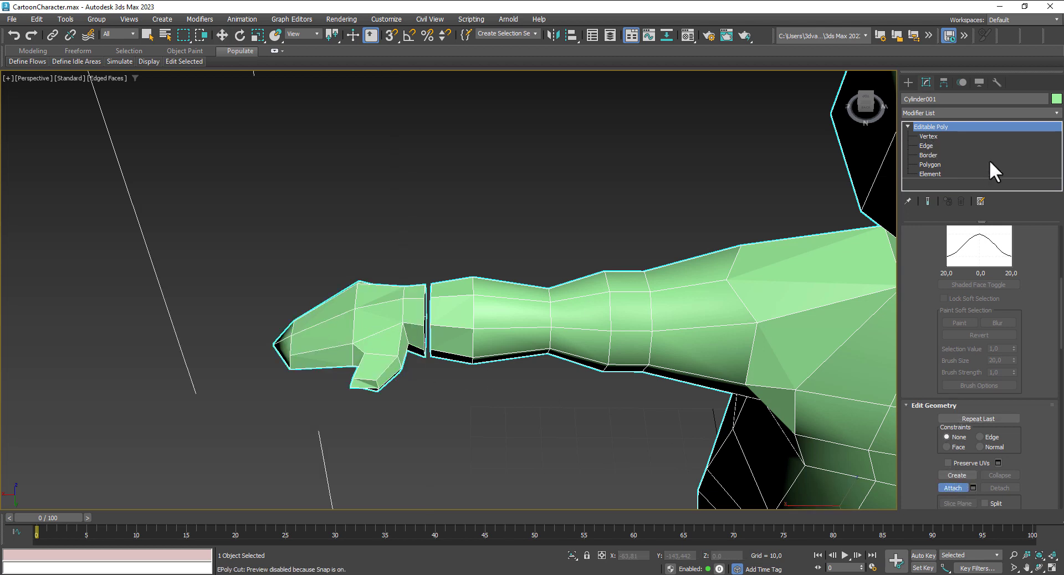
# Step: In Vertex mode, weld the vertex pair at the corner of the wrist gap
pyautogui.click(928, 137)
pyautogui.scroll(2, 331, 361)
pyautogui.moveTo(464, 350)
pyautogui.keyDown('alt'); pyautogui.mouseDown(button='middle')
pyautogui.moveTo(475, 392)
pyautogui.moveTo(473, 356)
pyautogui.mouseUp(button='middle'); pyautogui.keyUp('alt')
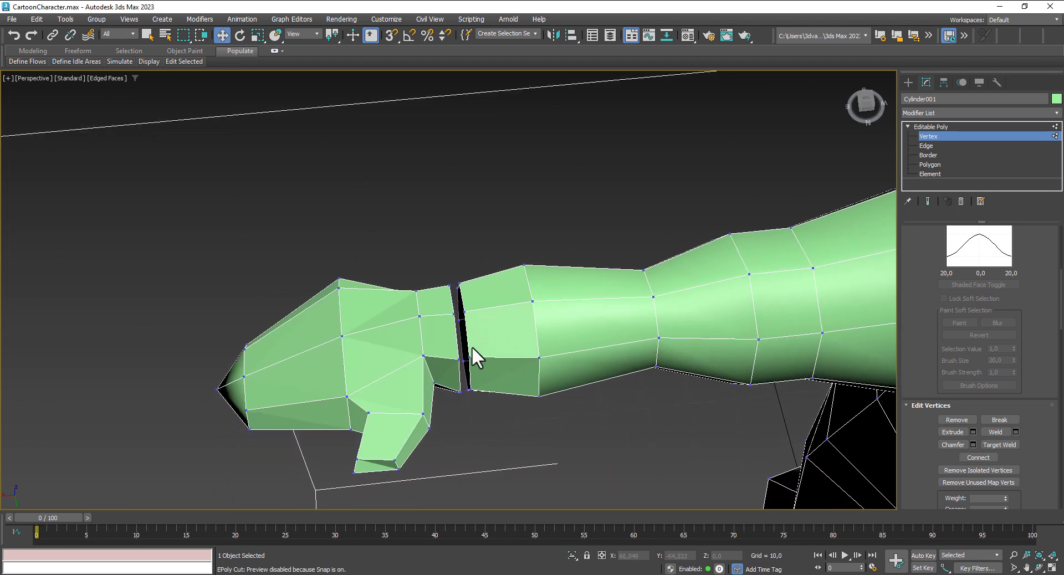
pyautogui.scroll(5, 473, 356)
pyautogui.click(431, 316)
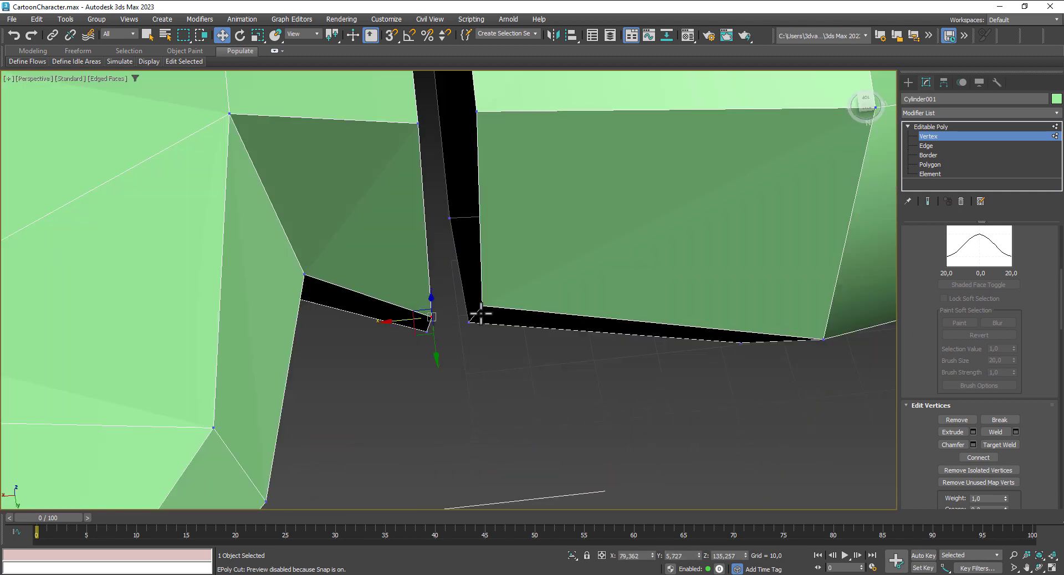
pyautogui.keyDown('ctrl'); pyautogui.click(481, 305); pyautogui.keyUp('ctrl')
pyautogui.keyDown('alt'); pyautogui.moveTo(538, 328); pyautogui.dragTo(544, 313, button='middle'); pyautogui.keyUp('alt')
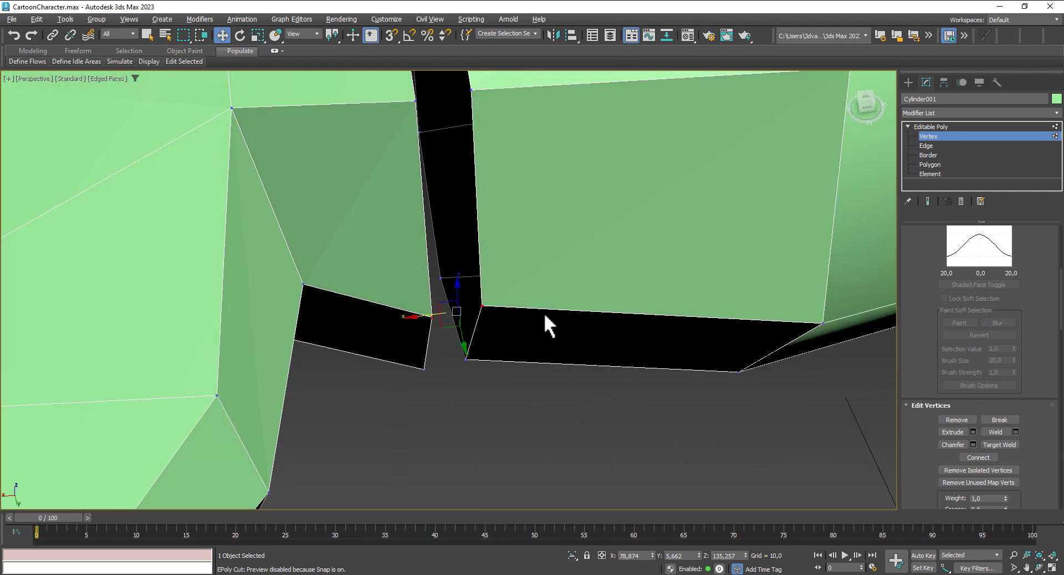
pyautogui.click(1015, 432)
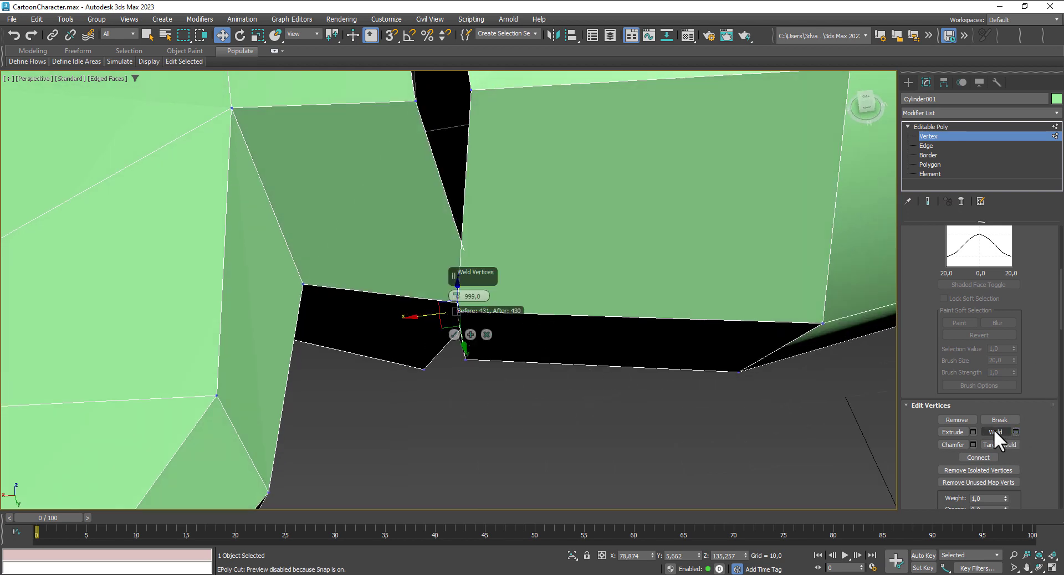
pyautogui.click(454, 335)
# Step: Weld the vertex pair across the lower wrist seam
pyautogui.keyDown('alt'); pyautogui.moveTo(482, 397); pyautogui.dragTo(481, 344, button='middle'); pyautogui.keyUp('alt')
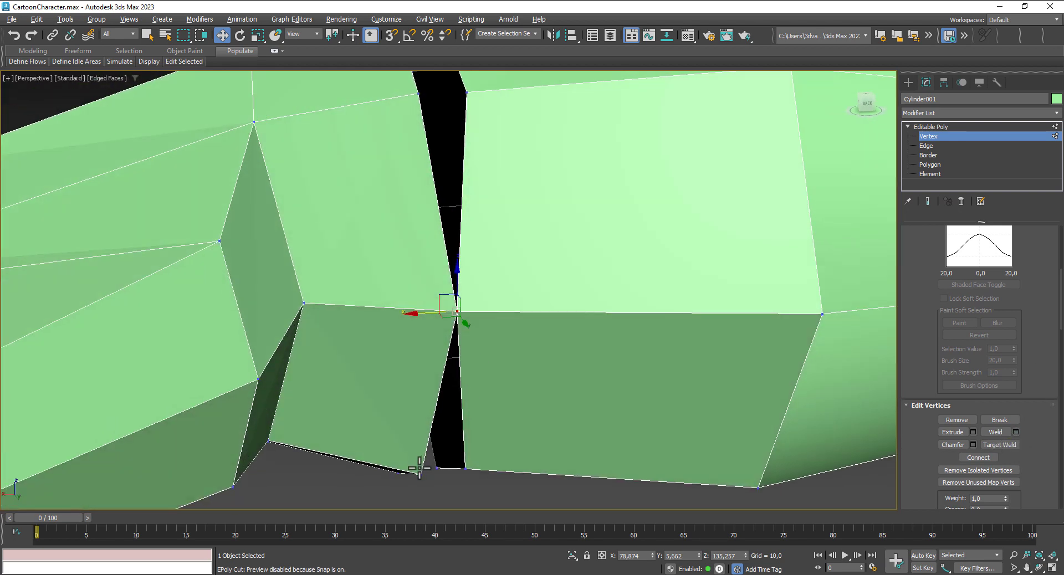
pyautogui.scroll(-3, 420, 468)
pyautogui.moveTo(446, 410)
pyautogui.keyDown('alt'); pyautogui.mouseDown(button='middle')
pyautogui.moveTo(480, 422)
pyautogui.moveTo(495, 285)
pyautogui.mouseUp(button='middle'); pyautogui.keyUp('alt')
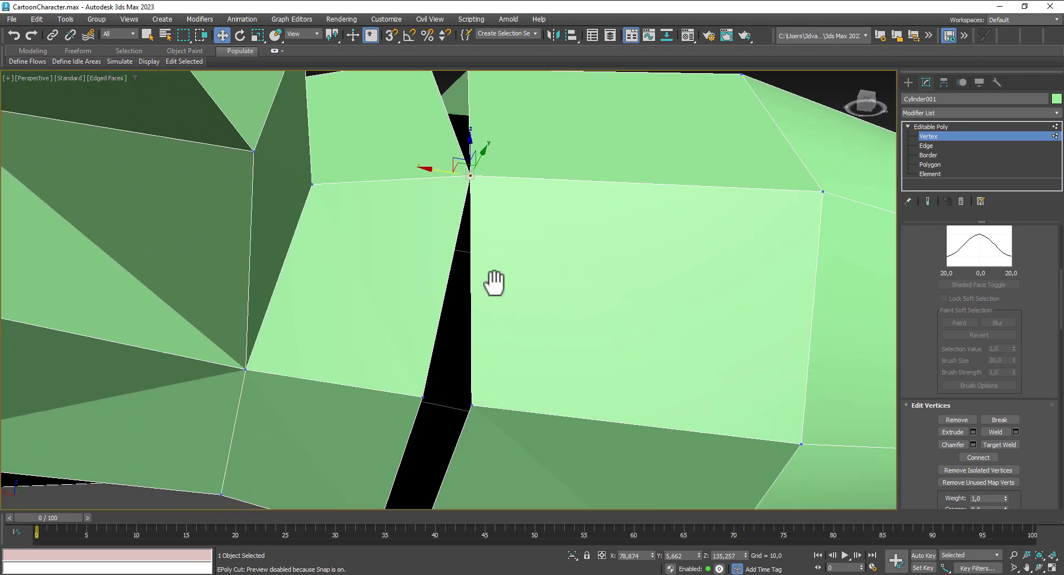
pyautogui.click(424, 395)
pyautogui.keyDown('ctrl'); pyautogui.click(472, 407); pyautogui.keyUp('ctrl')
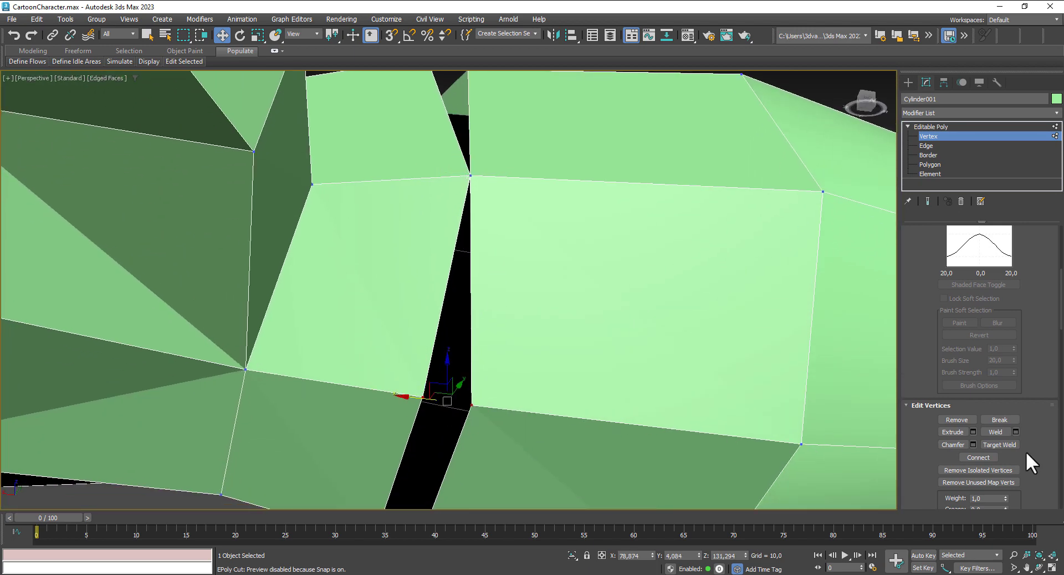
pyautogui.click(1015, 431)
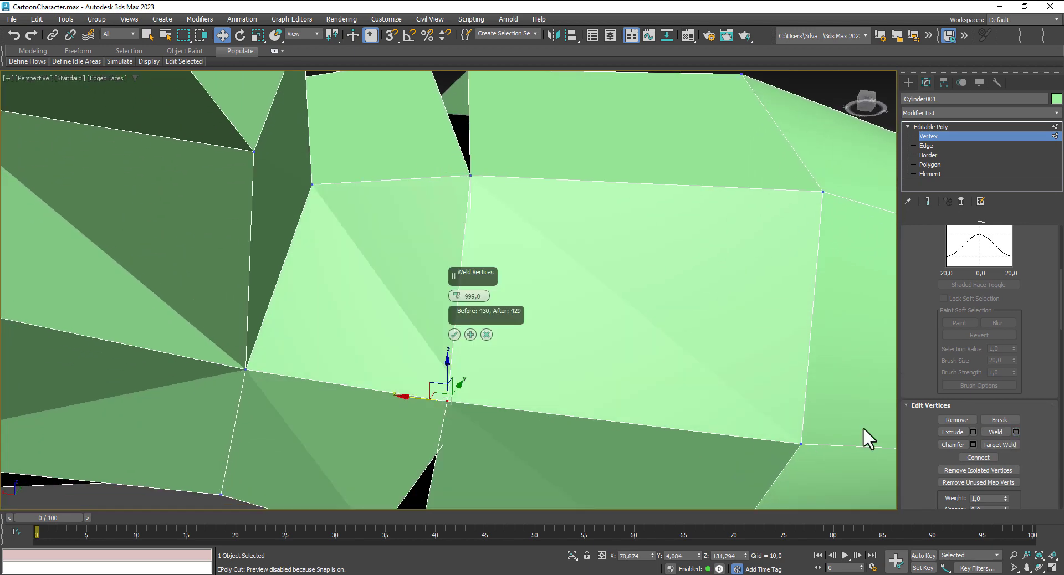
pyautogui.click(452, 336)
# Step: Weld the two lower spike vertices, then nudge and weld the next pair
pyautogui.moveTo(534, 383); pyautogui.dragTo(587, 228, button='middle')
pyautogui.moveTo(456, 418)
pyautogui.keyDown('alt'); pyautogui.mouseDown(button='middle')
pyautogui.moveTo(430, 427)
pyautogui.moveTo(431, 443)
pyautogui.mouseUp(button='middle'); pyautogui.keyUp('alt')
pyautogui.click(487, 322)
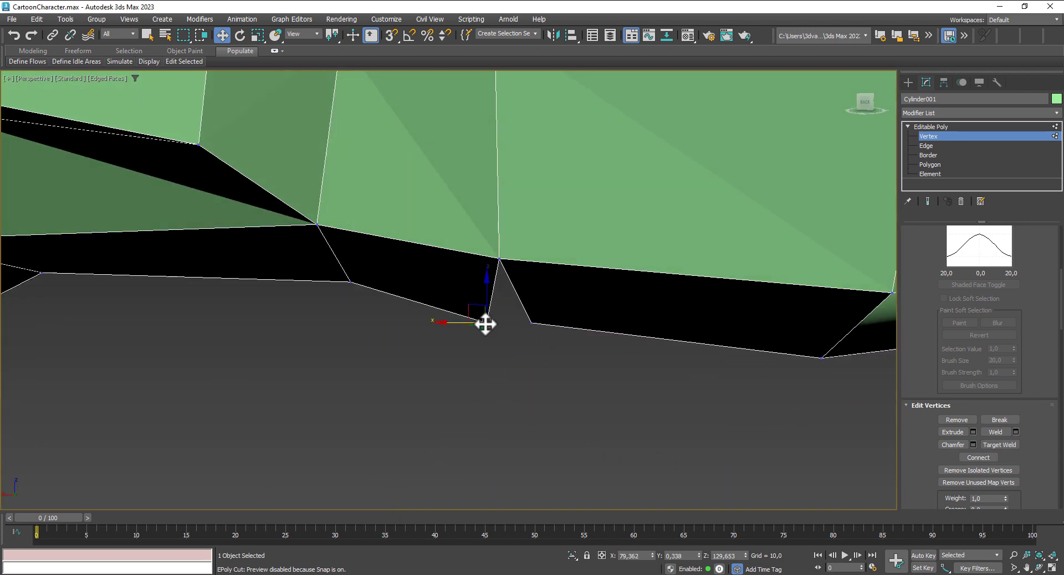
pyautogui.keyDown('ctrl'); pyautogui.click(530, 323); pyautogui.keyUp('ctrl')
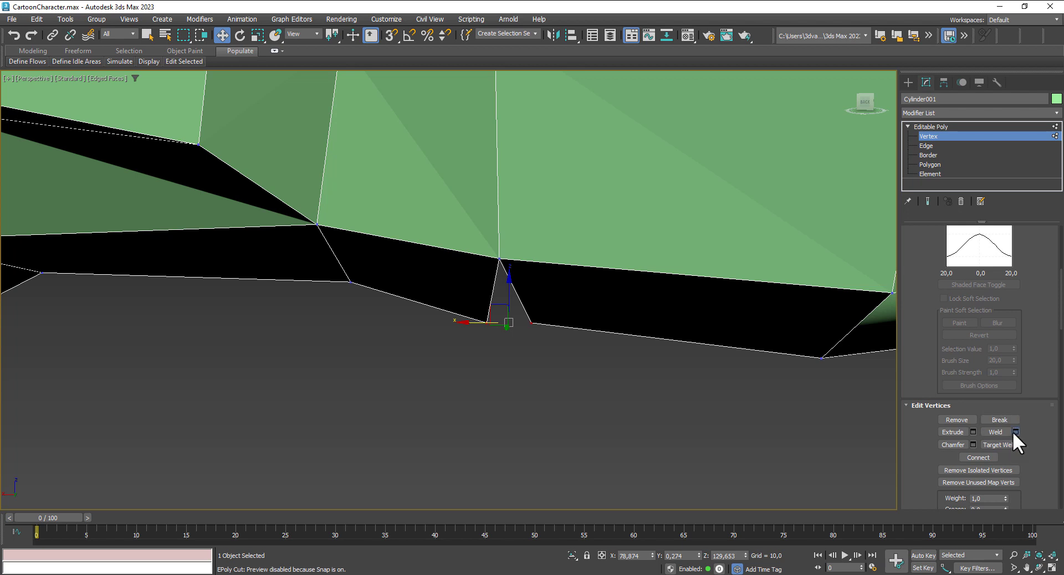
pyautogui.click(1015, 431)
pyautogui.click(454, 335)
pyautogui.scroll(-5, 554, 347)
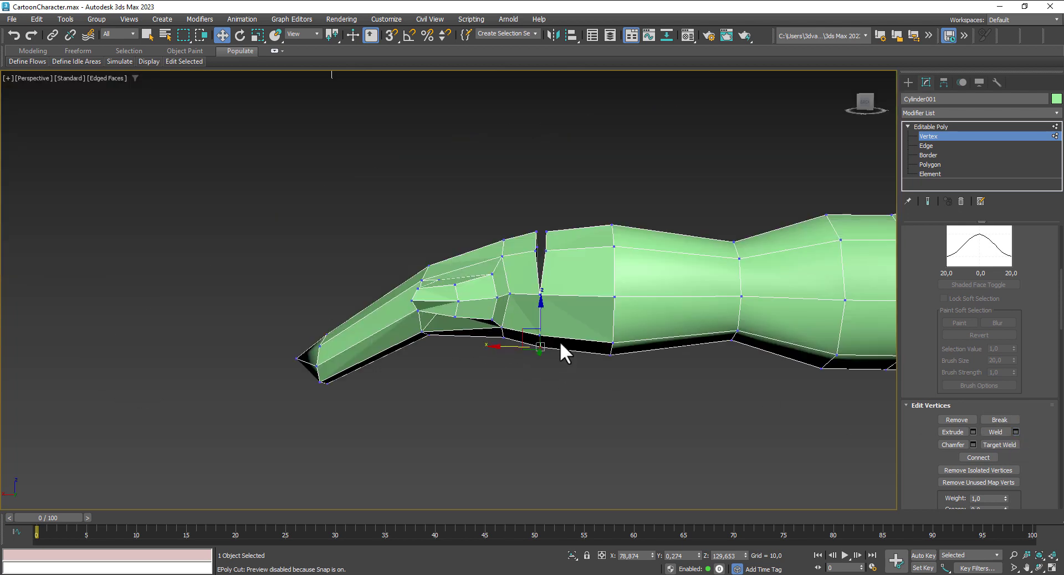
pyautogui.scroll(2, 559, 342)
pyautogui.keyDown('alt'); pyautogui.moveTo(560, 341); pyautogui.dragTo(581, 294, button='middle'); pyautogui.keyUp('alt')
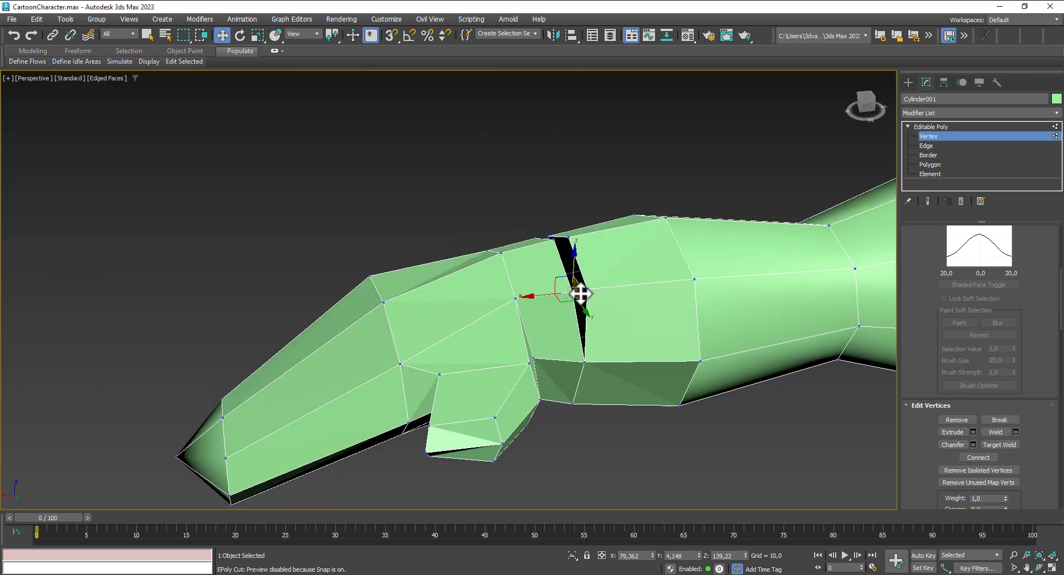
pyautogui.moveTo(580, 293); pyautogui.dragTo(579, 290)
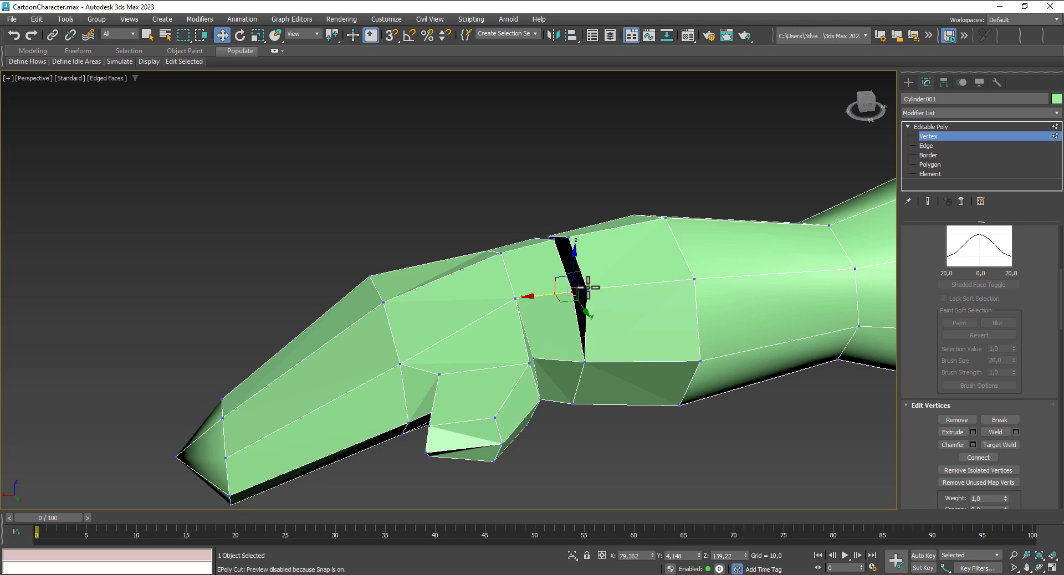
pyautogui.click(1015, 430)
pyautogui.click(455, 333)
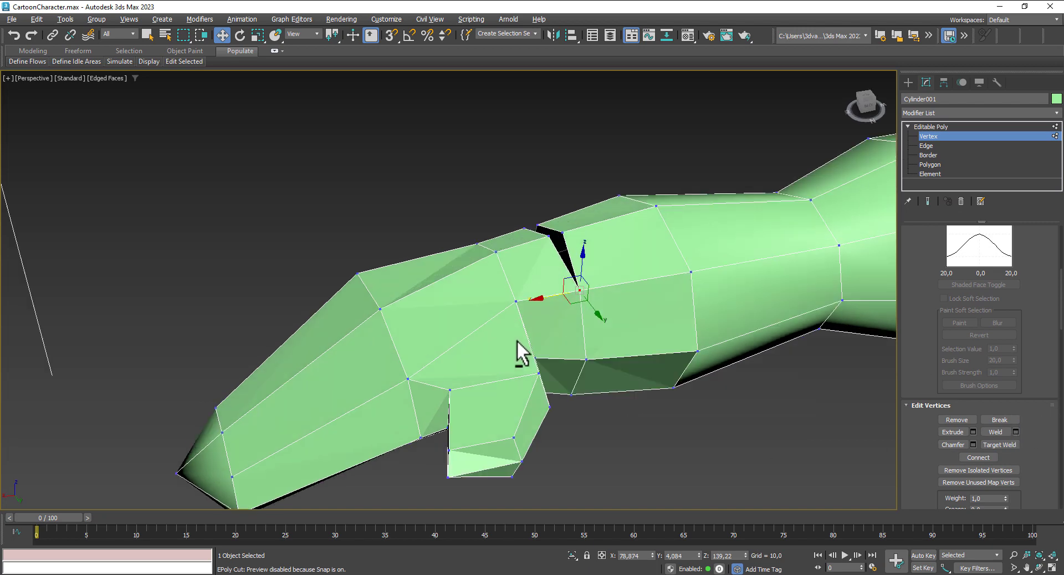
# Step: Weld the next two vertex pairs along the wrist gap
pyautogui.keyDown('alt'); pyautogui.moveTo(517, 341); pyautogui.dragTo(523, 371, button='middle'); pyautogui.keyUp('alt')
pyautogui.click(546, 231)
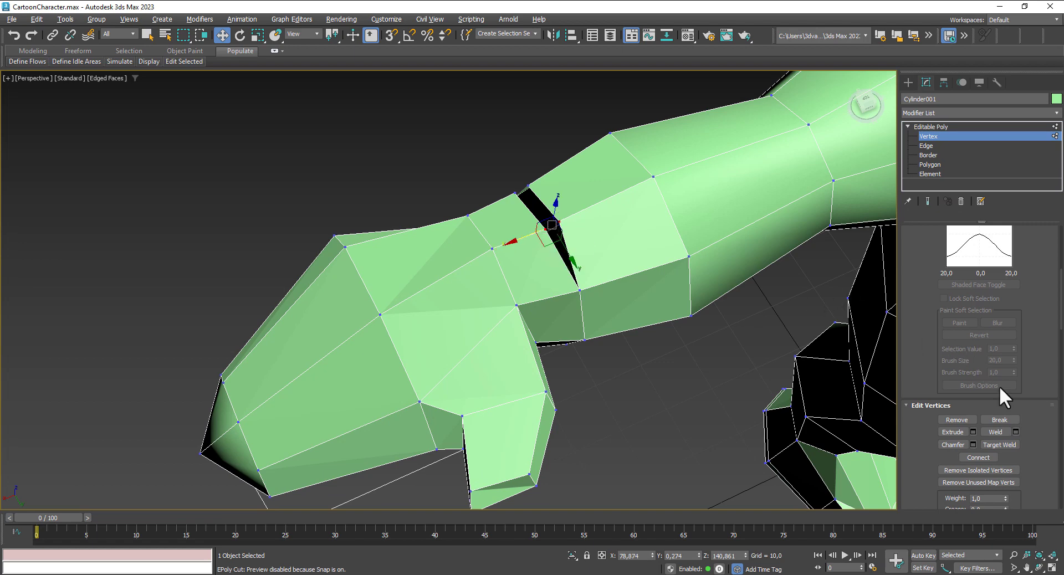
pyautogui.click(1017, 432)
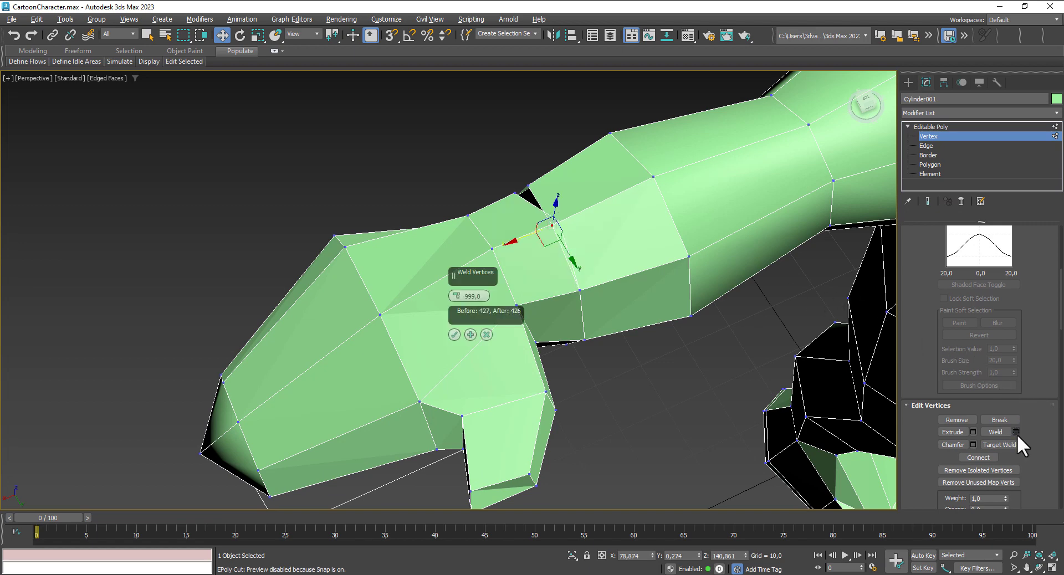
pyautogui.keyDown('alt'); pyautogui.moveTo(605, 285); pyautogui.dragTo(621, 307, button='middle'); pyautogui.keyUp('alt')
pyautogui.click(454, 335)
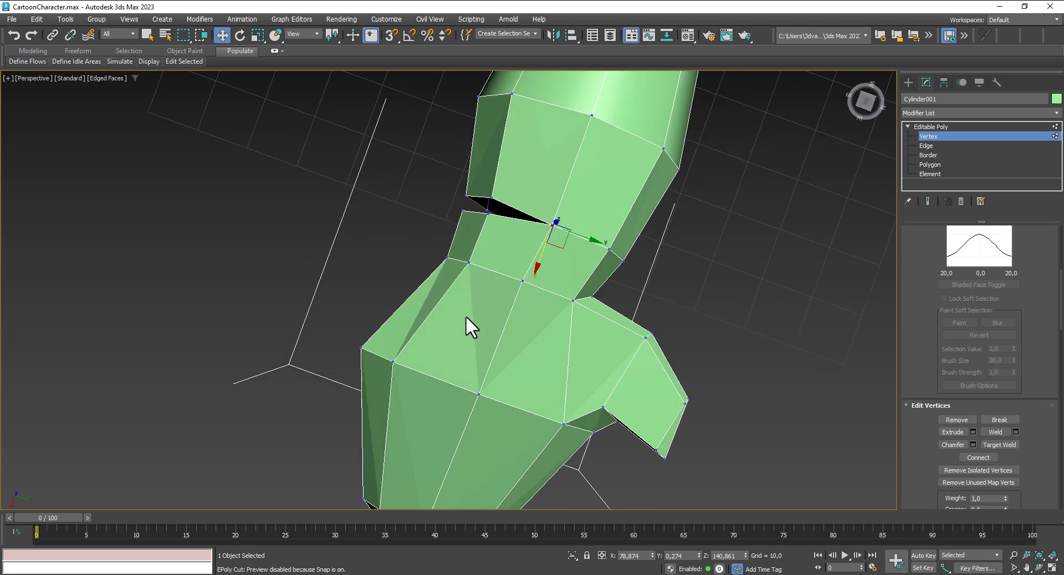
pyautogui.click(492, 193)
pyautogui.keyDown('alt'); pyautogui.moveTo(535, 248); pyautogui.dragTo(653, 224, button='middle'); pyautogui.keyUp('alt')
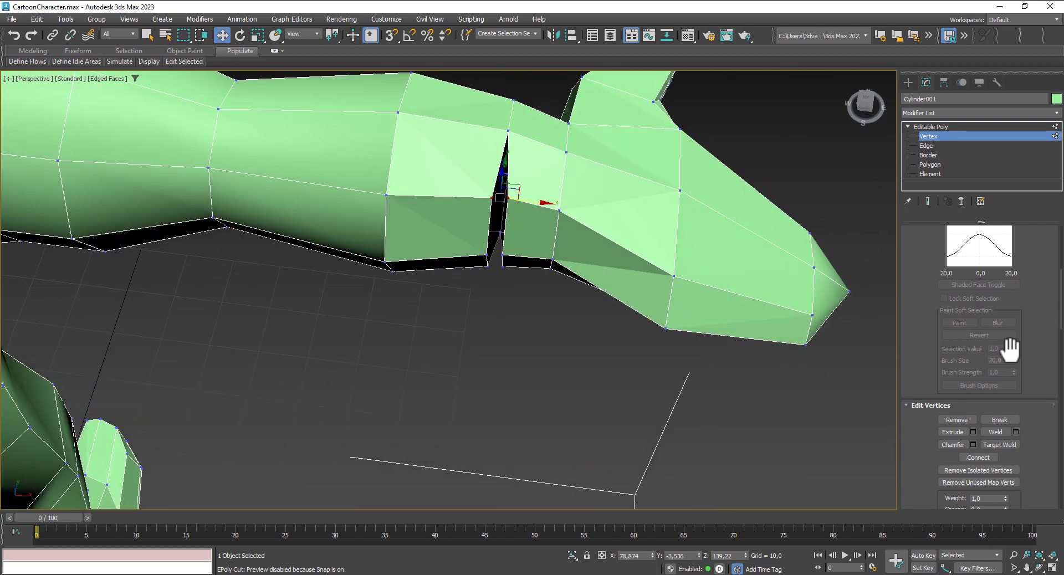
pyautogui.click(1016, 433)
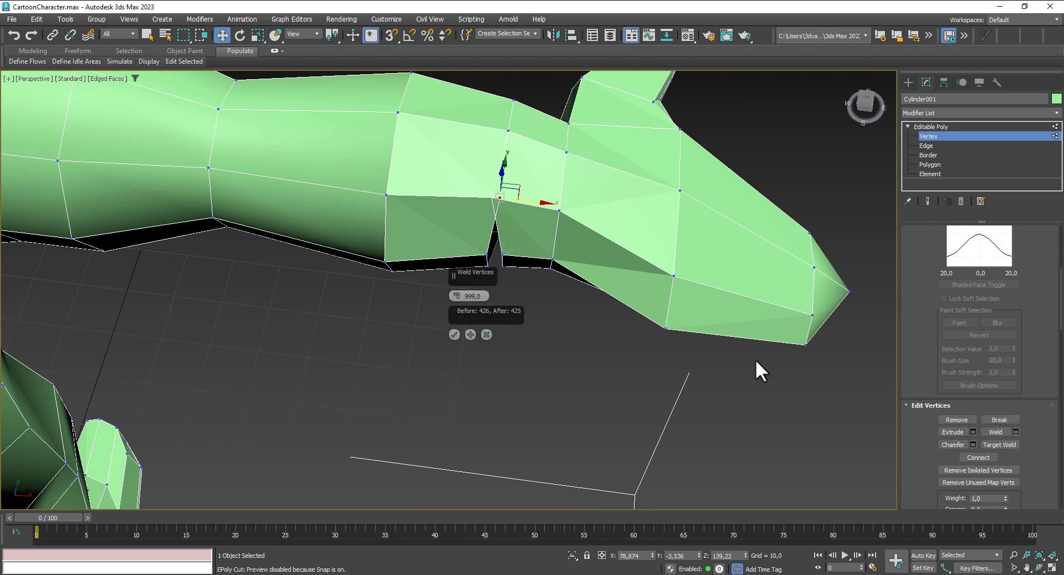
pyautogui.click(455, 335)
# Step: Move the last vertices onto their partners, weld them, and view the whole character
pyautogui.keyDown('alt'); pyautogui.moveTo(498, 284); pyautogui.dragTo(498, 256, button='middle'); pyautogui.keyUp('alt')
pyautogui.moveTo(500, 198); pyautogui.dragTo(498, 270)
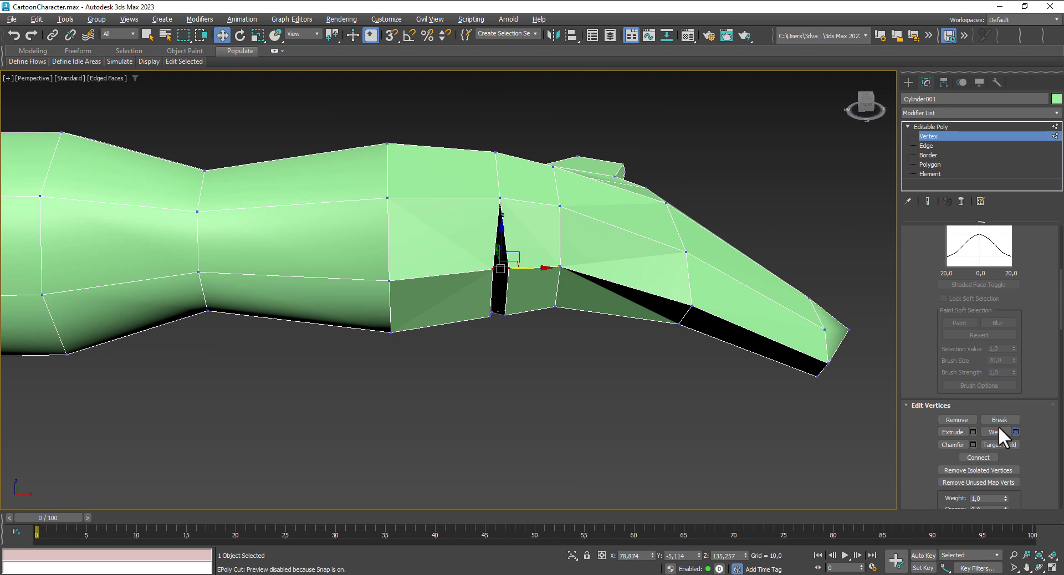
pyautogui.click(1016, 433)
pyautogui.click(453, 328)
pyautogui.keyDown('alt'); pyautogui.moveTo(454, 328); pyautogui.dragTo(513, 280, button='middle'); pyautogui.keyUp('alt')
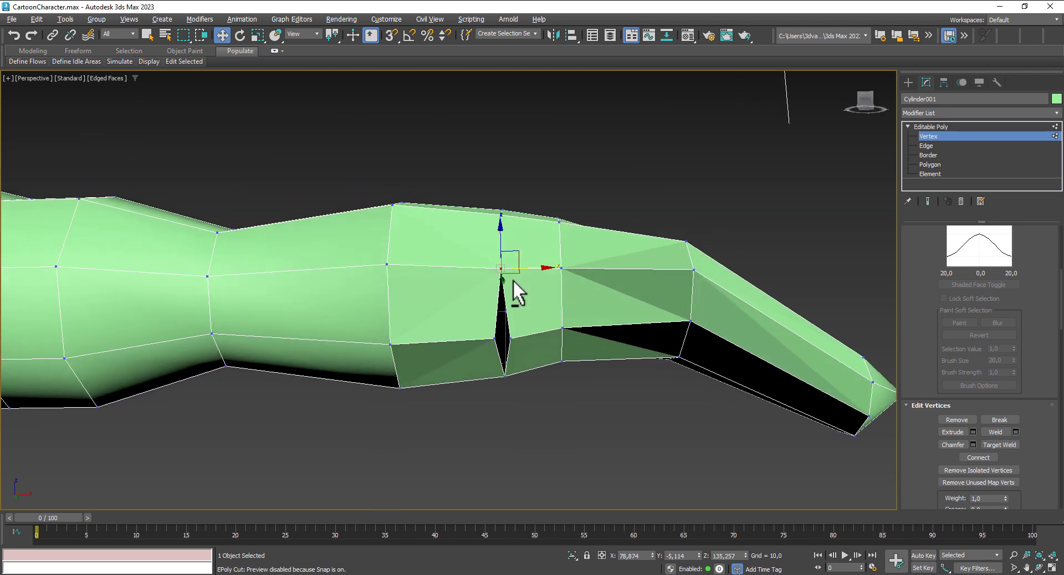
pyautogui.moveTo(504, 272); pyautogui.dragTo(510, 340)
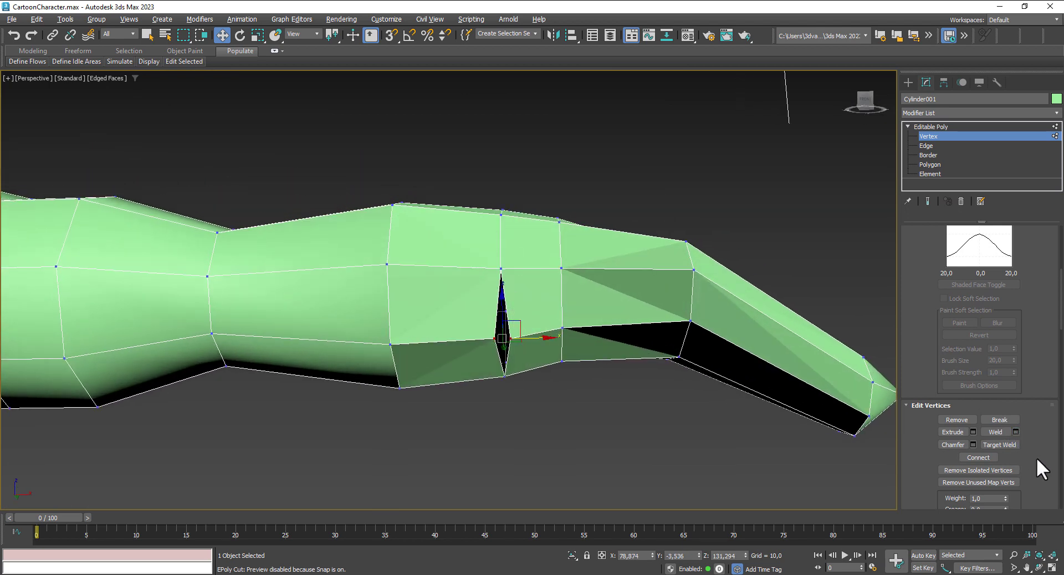
pyautogui.click(1015, 432)
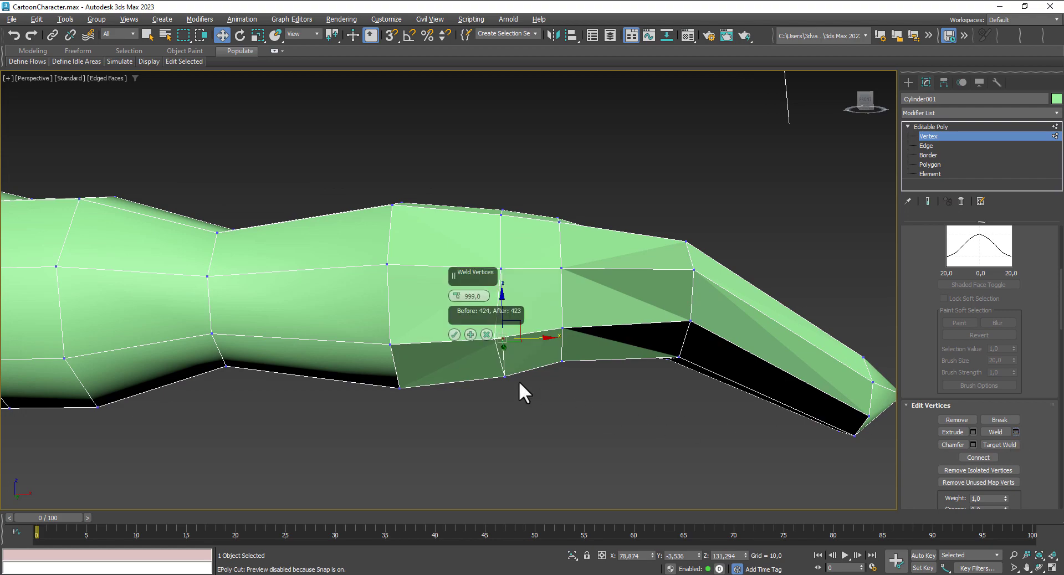
pyautogui.click(453, 335)
pyautogui.scroll(-5, 601, 382)
pyautogui.moveTo(602, 383)
pyautogui.keyDown('alt'); pyautogui.mouseDown(button='middle')
pyautogui.moveTo(582, 428)
pyautogui.moveTo(399, 430)
pyautogui.moveTo(427, 435)
pyautogui.mouseUp(button='middle'); pyautogui.keyUp('alt')
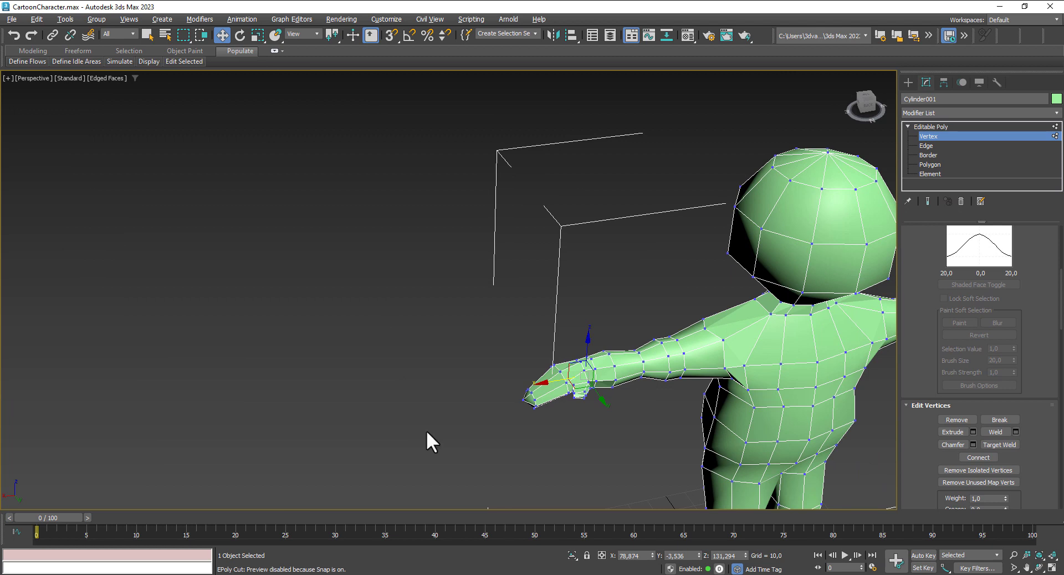
pyautogui.moveTo(426, 432)
pyautogui.keyDown('alt'); pyautogui.mouseDown(button='middle')
pyautogui.moveTo(909, 167)
pyautogui.moveTo(719, 367)
pyautogui.moveTo(644, 331)
pyautogui.moveTo(767, 456)
pyautogui.mouseUp(button='middle'); pyautogui.keyUp('alt')
# Step: In Polygon mode, select the fingertip polygons and grow the selection over the whole hand
pyautogui.click(934, 164)
pyautogui.moveTo(756, 455); pyautogui.dragTo(697, 404)
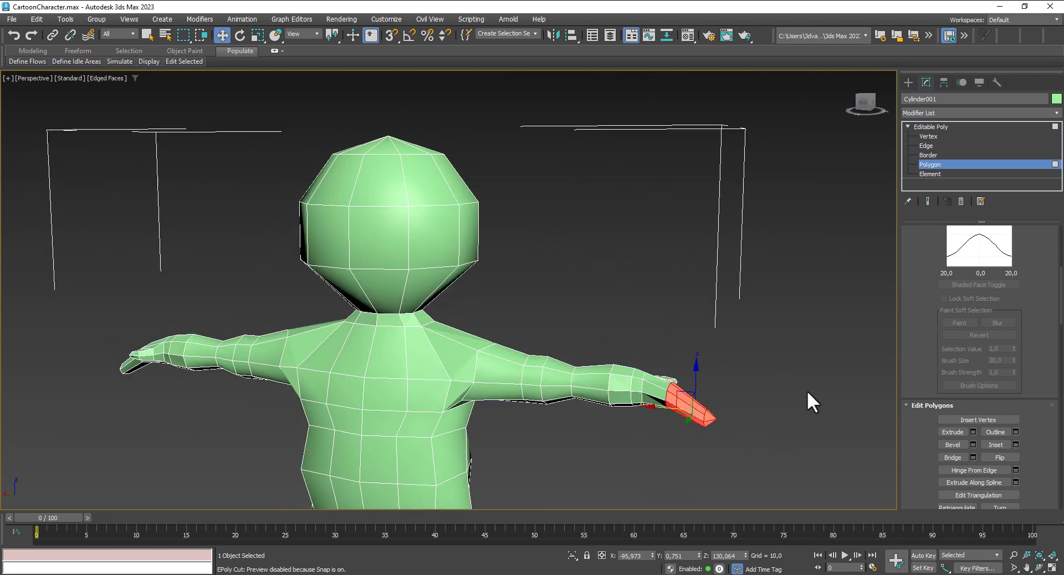
pyautogui.scroll(5, 933, 291)
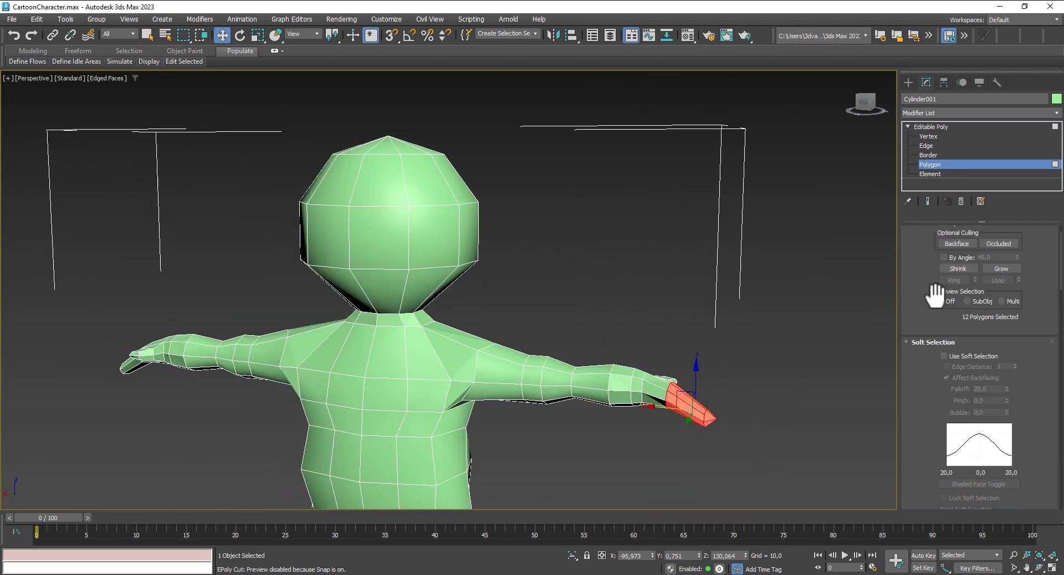
pyautogui.click(1001, 304)
pyautogui.click(1001, 304)
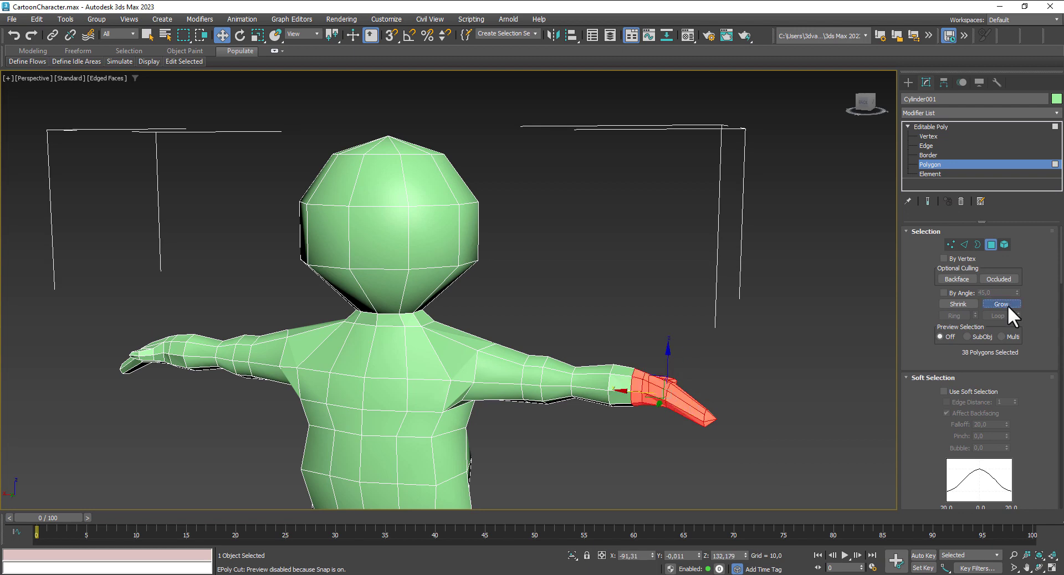
pyautogui.moveTo(804, 343)
pyautogui.keyDown('alt'); pyautogui.mouseDown(button='middle')
pyautogui.moveTo(739, 416)
pyautogui.moveTo(650, 372)
pyautogui.moveTo(619, 340)
pyautogui.moveTo(544, 330)
pyautogui.mouseUp(button='middle'); pyautogui.keyUp('alt')
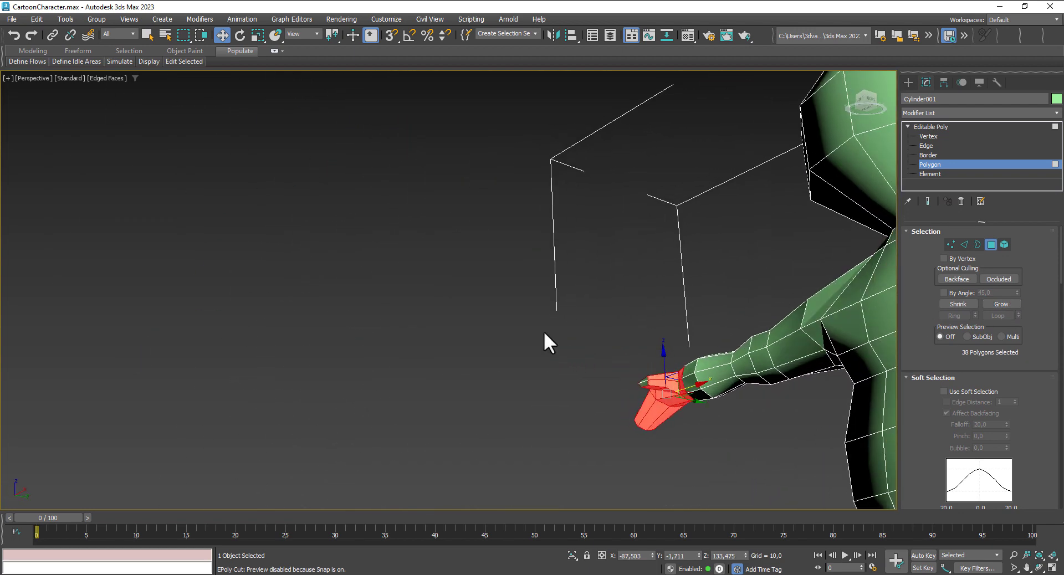
pyautogui.keyDown('ctrl'); pyautogui.click(651, 390); pyautogui.keyUp('ctrl')
# Step: Frame the character from the front and scroll the Modify panel down to Edit Geometry
pyautogui.scroll(-10, 659, 381)
pyautogui.keyDown('alt'); pyautogui.moveTo(759, 384); pyautogui.dragTo(581, 351, button='middle'); pyautogui.keyUp('alt')
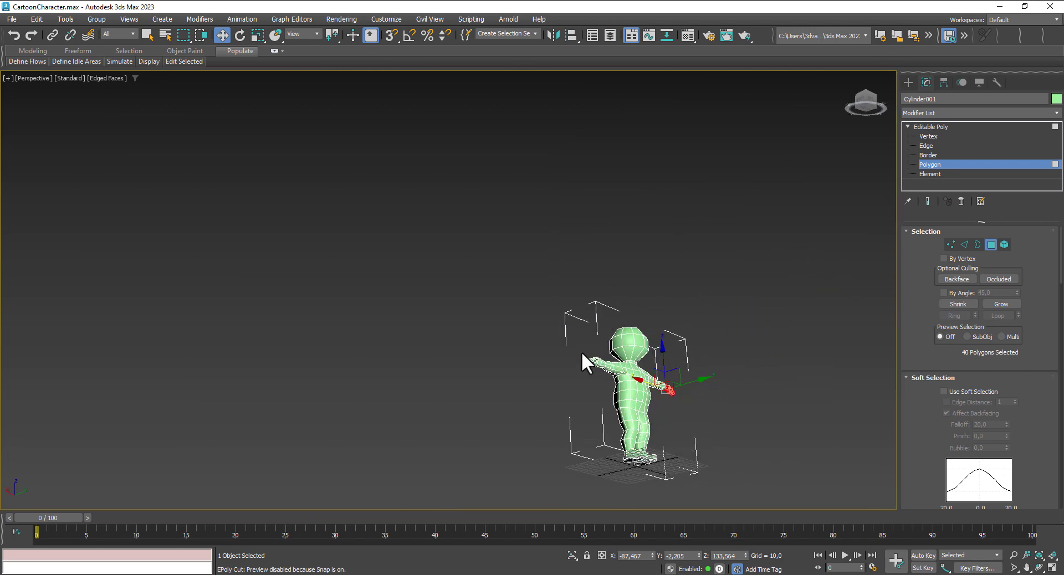
pyautogui.scroll(3, 656, 380)
pyautogui.scroll(5, 656, 380)
pyautogui.scroll(-8, 657, 378)
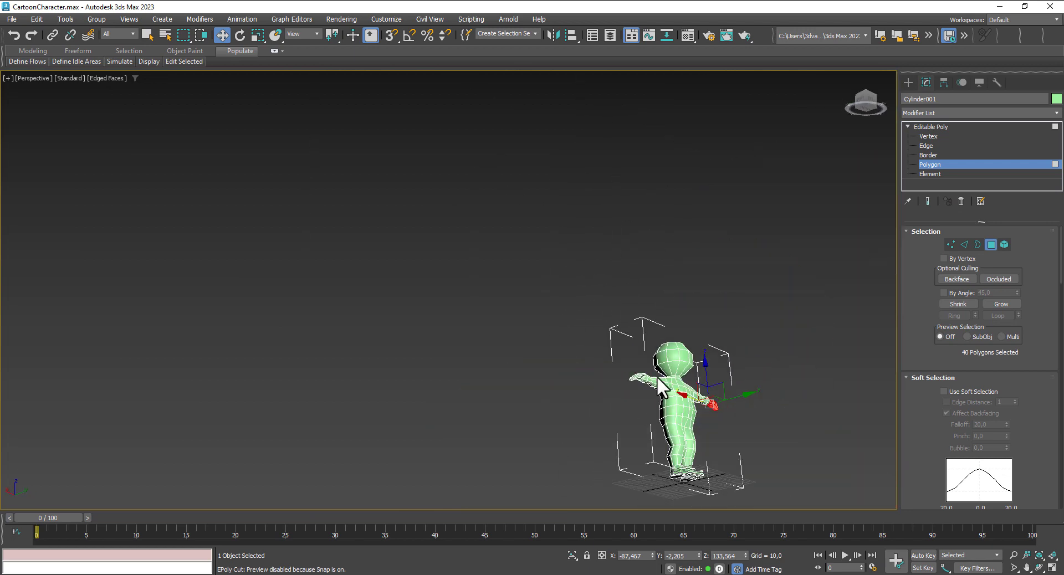
pyautogui.moveTo(658, 378)
pyautogui.keyDown('alt'); pyautogui.mouseDown(button='middle')
pyautogui.moveTo(696, 430)
pyautogui.moveTo(682, 446)
pyautogui.mouseUp(button='middle'); pyautogui.keyUp('alt')
pyautogui.scroll(5, 735, 410)
pyautogui.scroll(1, 734, 408)
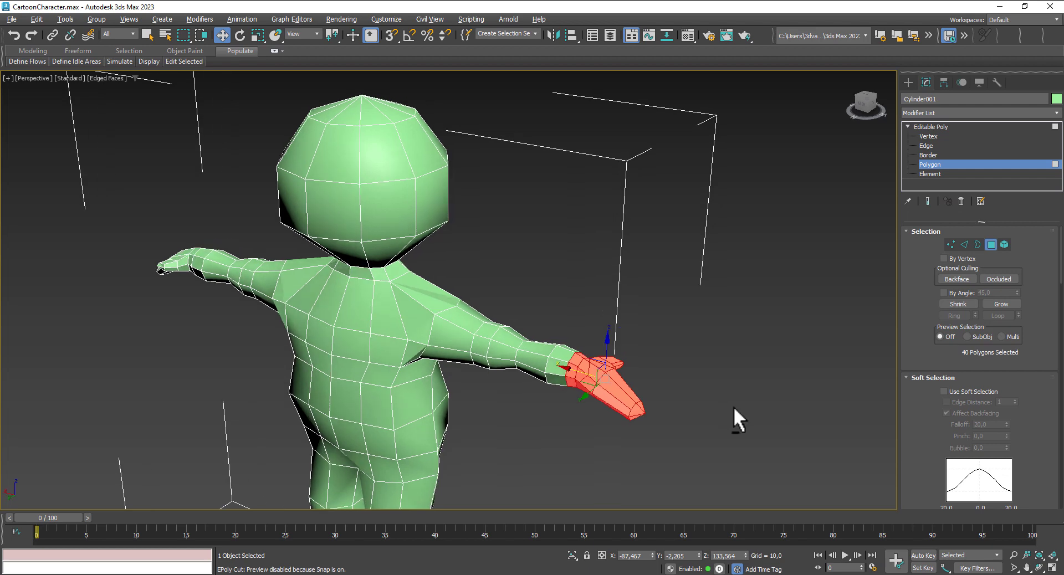
pyautogui.scroll(1, 734, 409)
pyautogui.scroll(-1, 1011, 380)
pyautogui.scroll(-4, 1020, 388)
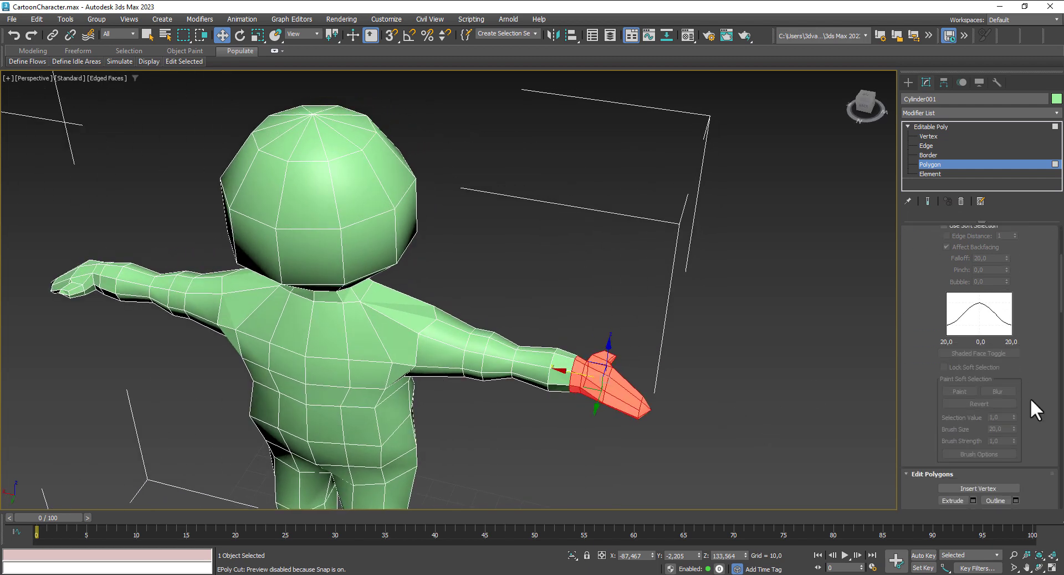
pyautogui.scroll(-4, 1030, 404)
pyautogui.scroll(-3, 1032, 410)
pyautogui.scroll(-2, 1032, 410)
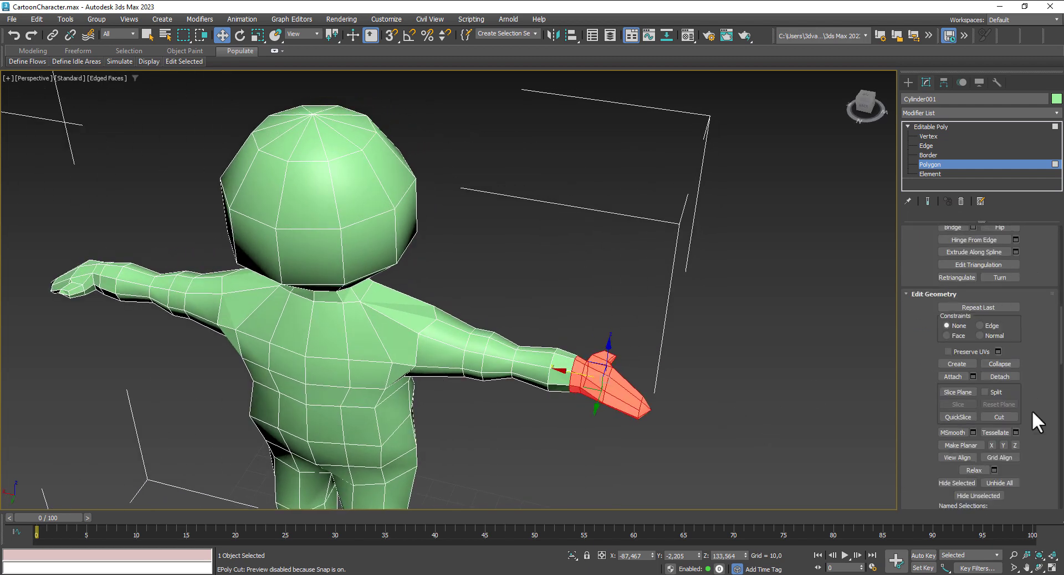
# Step: Detach the selected hand polygons as Object001 and select the new hand object
pyautogui.click(1004, 376)
pyautogui.click(565, 299)
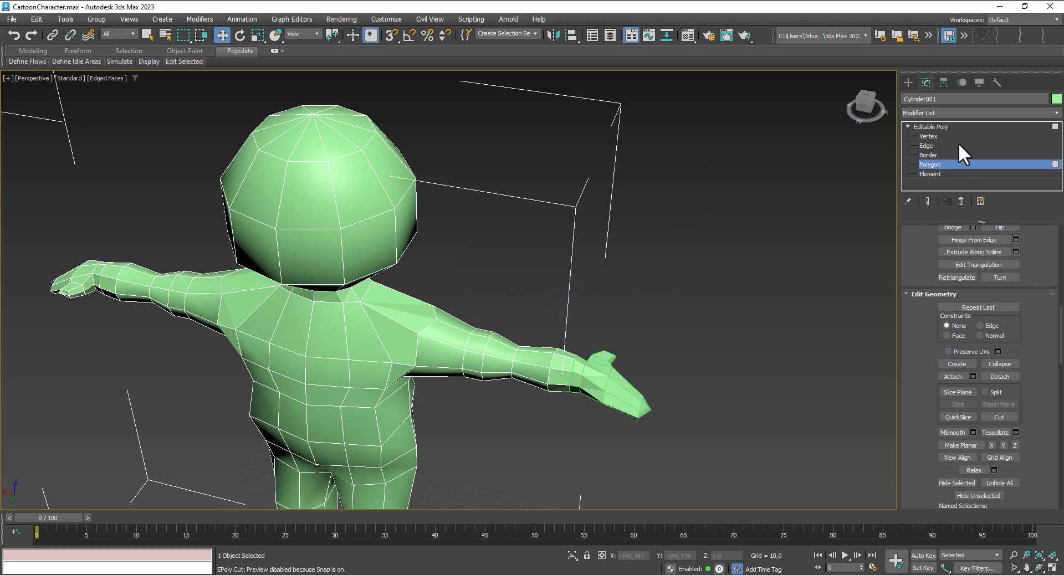
pyautogui.click(931, 126)
pyautogui.click(612, 384)
# Step: Centre the hand's pivot to the object with Affect Pivot Only, then apply Mirror
pyautogui.click(944, 83)
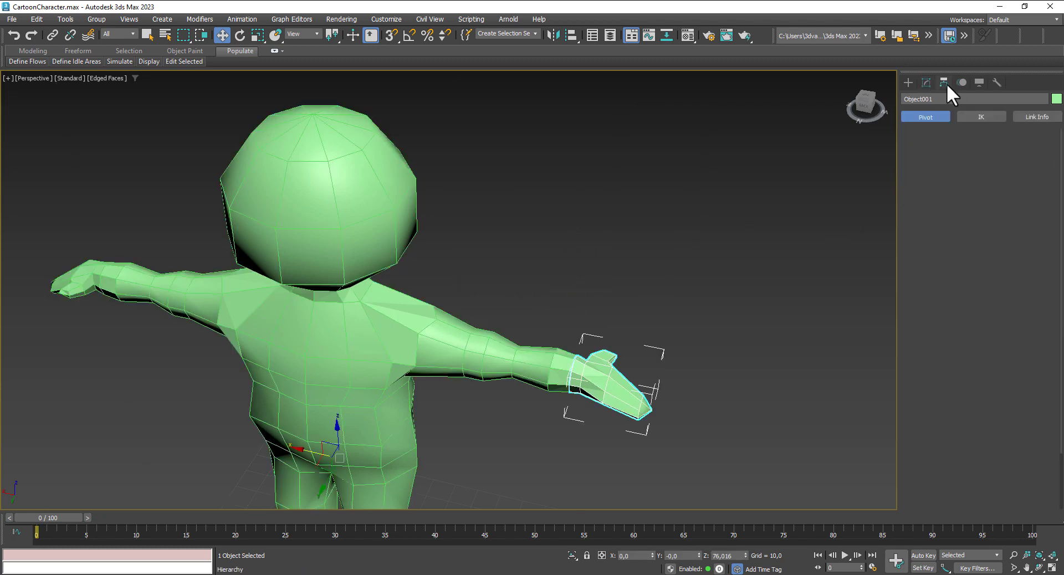
pyautogui.click(980, 160)
pyautogui.click(984, 217)
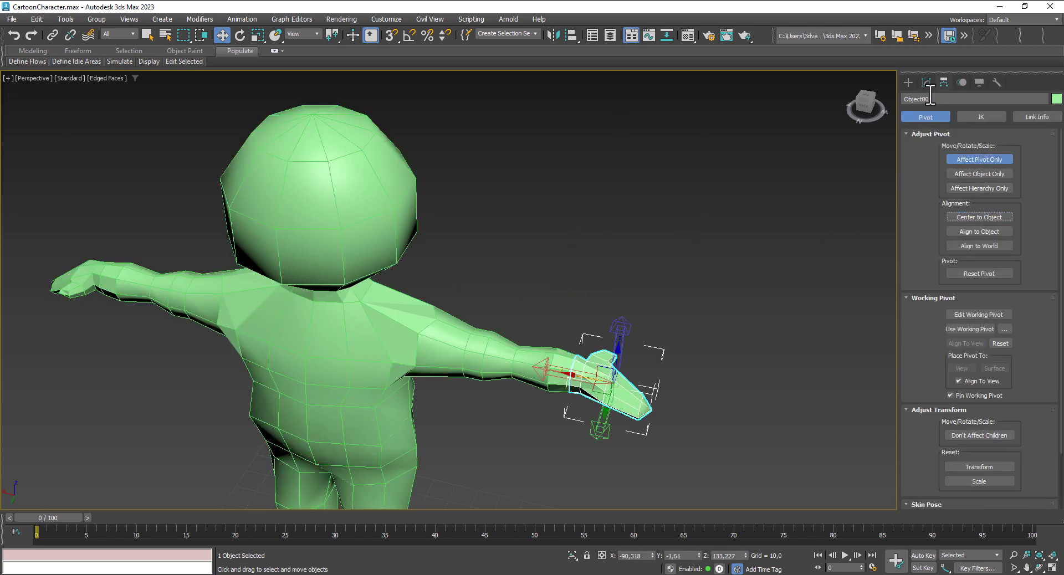
pyautogui.click(909, 82)
pyautogui.click(557, 32)
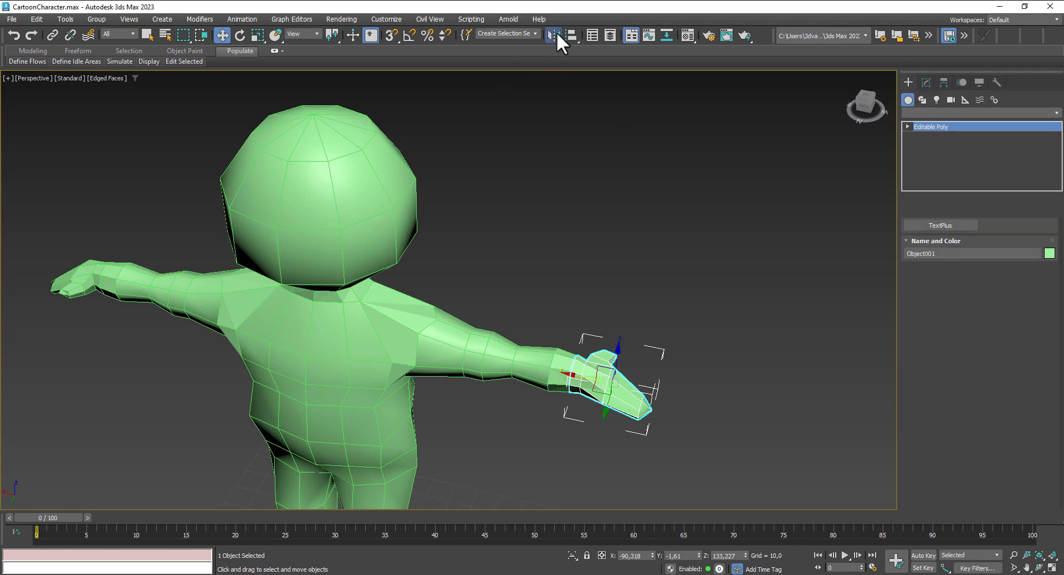
pyautogui.click(521, 377)
# Step: Move the hand slightly away from the forearm, then select Cylinder001
pyautogui.moveTo(520, 376)
pyautogui.keyDown('alt'); pyautogui.mouseDown(button='middle')
pyautogui.moveTo(703, 365)
pyautogui.moveTo(681, 358)
pyautogui.moveTo(666, 378)
pyautogui.moveTo(622, 380)
pyautogui.mouseUp(button='middle'); pyautogui.keyUp('alt')
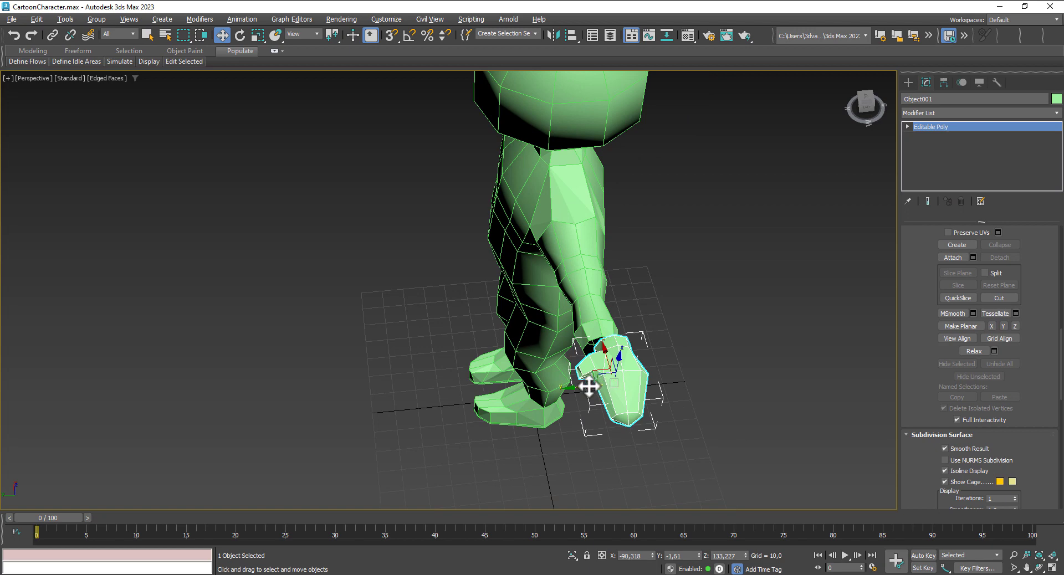
pyautogui.moveTo(589, 380); pyautogui.dragTo(577, 387)
pyautogui.moveTo(666, 350)
pyautogui.keyDown('alt'); pyautogui.mouseDown(button='middle')
pyautogui.moveTo(623, 307)
pyautogui.moveTo(532, 278)
pyautogui.moveTo(563, 321)
pyautogui.mouseUp(button='middle'); pyautogui.keyUp('alt')
pyautogui.scroll(3, 564, 320)
pyautogui.scroll(2, 632, 360)
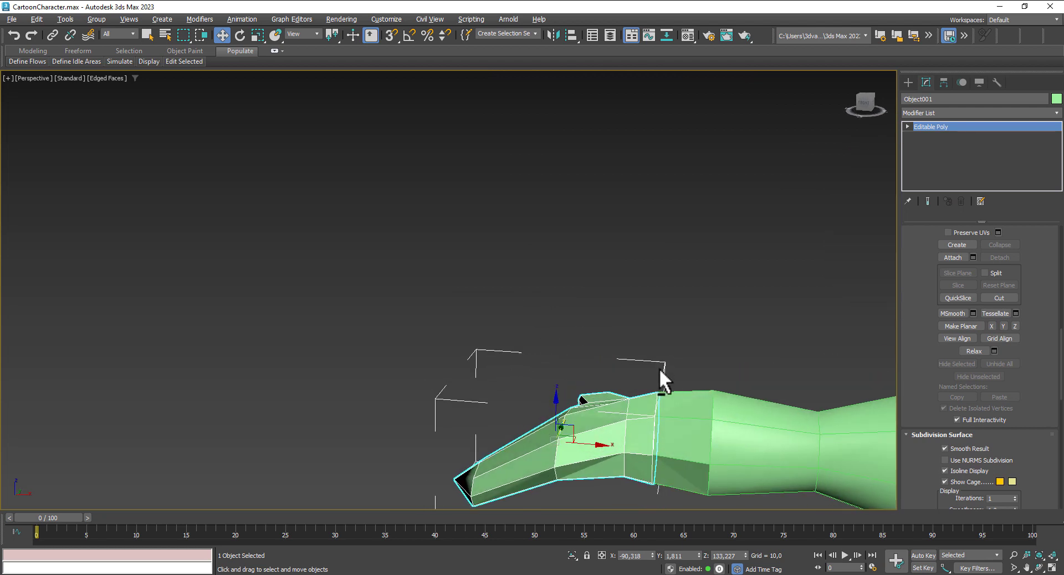
pyautogui.moveTo(592, 446); pyautogui.dragTo(578, 439)
pyautogui.click(689, 437)
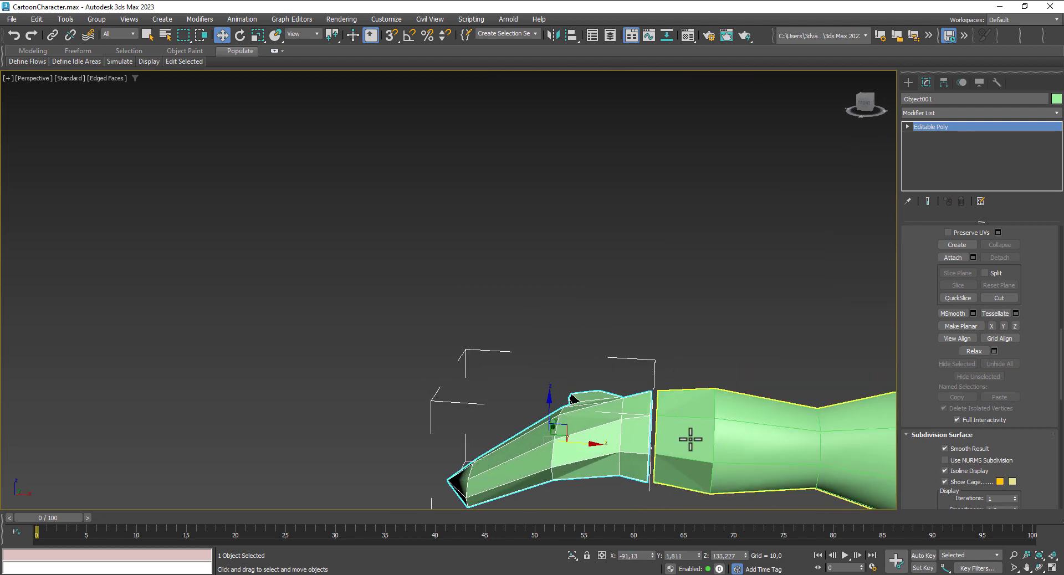
pyautogui.scroll(5, 945, 351)
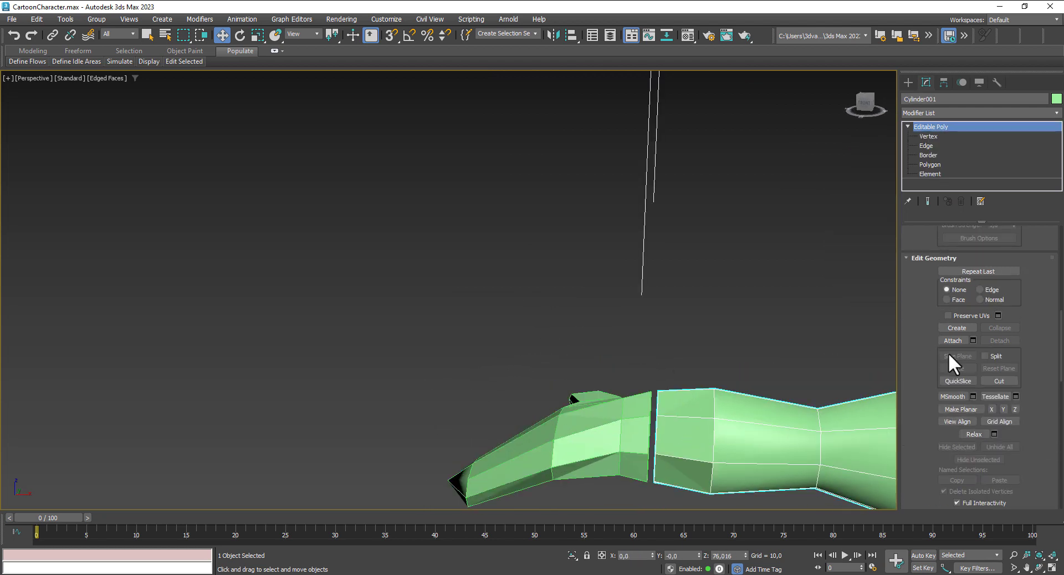
# Step: Attach the hand back onto the arm mesh and switch to Vertex level
pyautogui.click(953, 341)
pyautogui.click(577, 441)
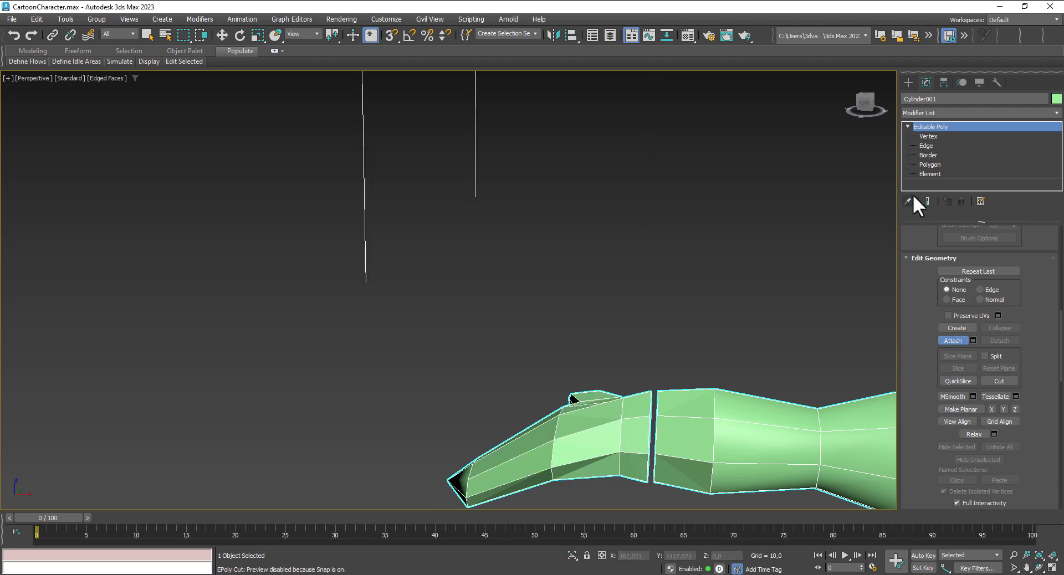
pyautogui.click(926, 136)
pyautogui.moveTo(631, 460)
pyautogui.keyDown('alt'); pyautogui.mouseDown(button='middle')
pyautogui.moveTo(670, 453)
pyautogui.moveTo(657, 399)
pyautogui.mouseUp(button='middle'); pyautogui.keyUp('alt')
# Step: Weld three wrist seam vertices one at a time to their neighbours
pyautogui.click(641, 439)
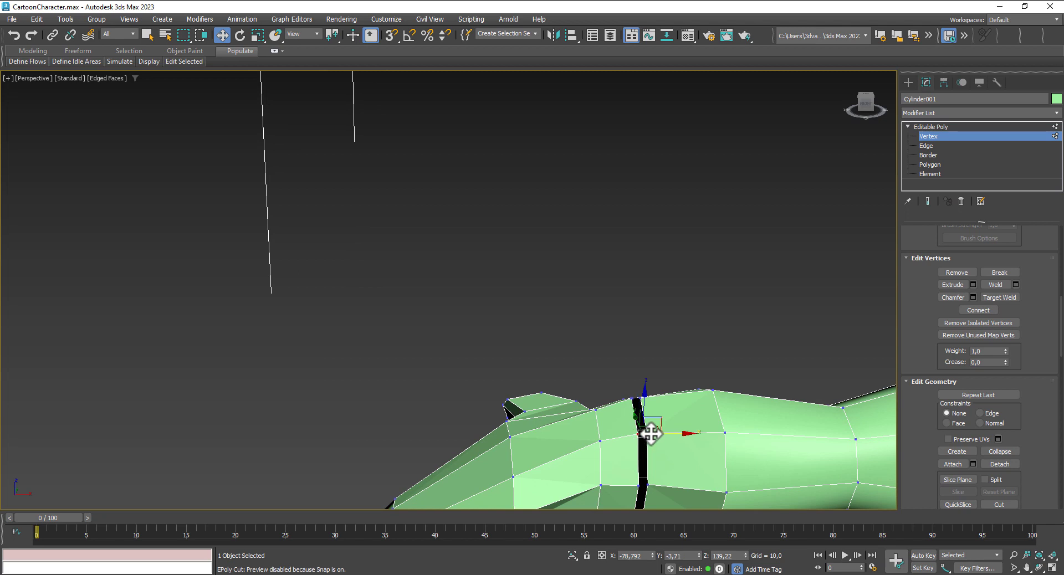
pyautogui.click(1015, 284)
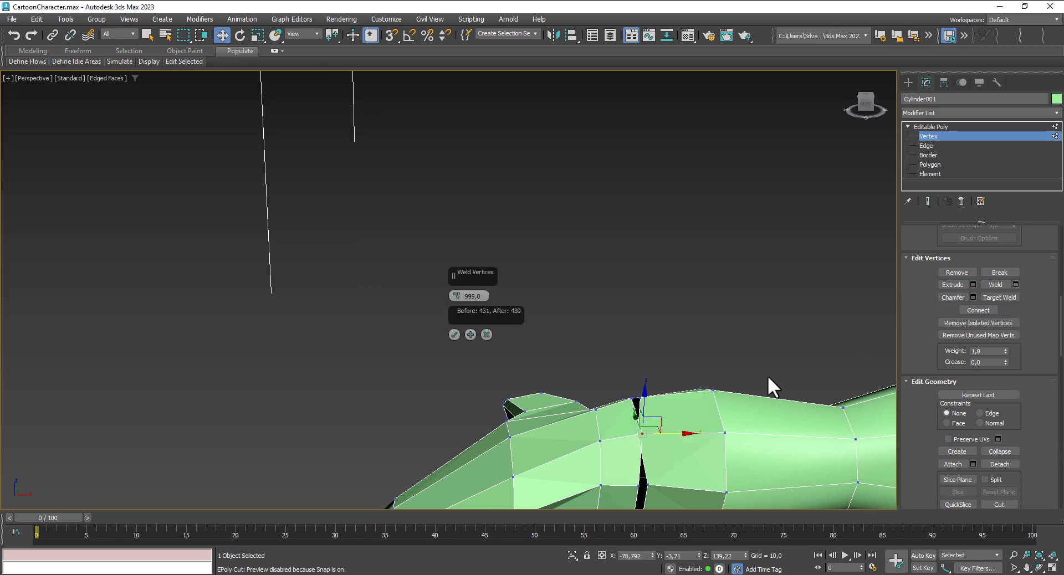
pyautogui.click(454, 334)
pyautogui.moveTo(701, 370); pyautogui.dragTo(671, 249, button='middle')
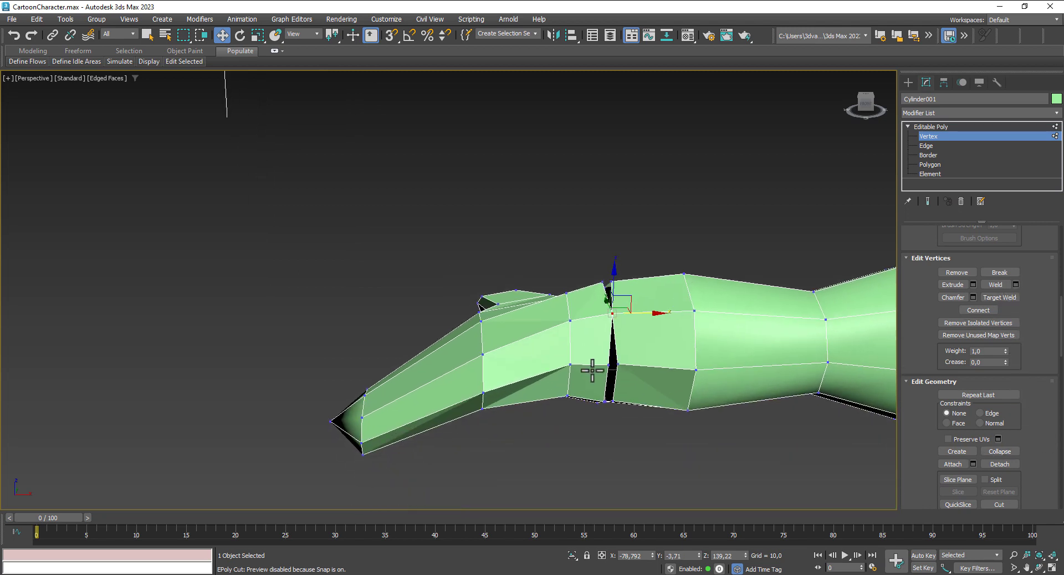
pyautogui.click(610, 366)
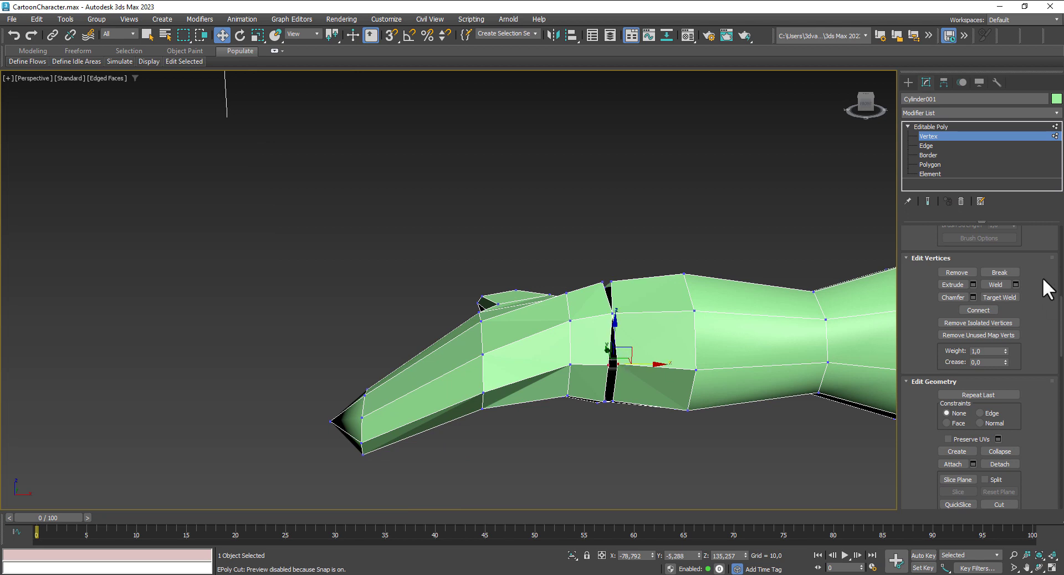
pyautogui.click(1015, 282)
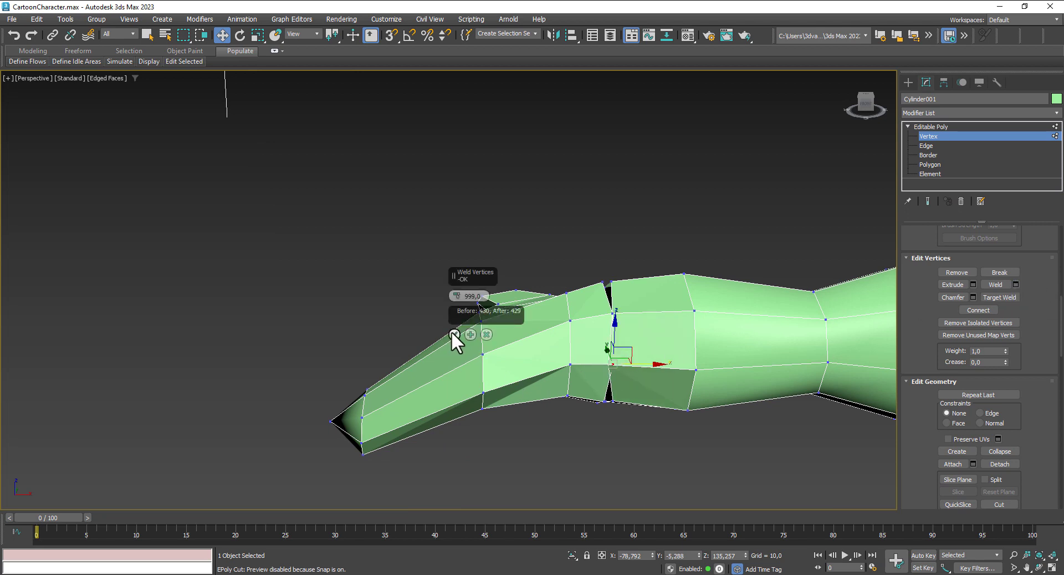
pyautogui.click(454, 334)
pyautogui.keyDown('alt'); pyautogui.moveTo(582, 395); pyautogui.dragTo(612, 425, button='middle'); pyautogui.keyUp('alt')
pyautogui.click(611, 416)
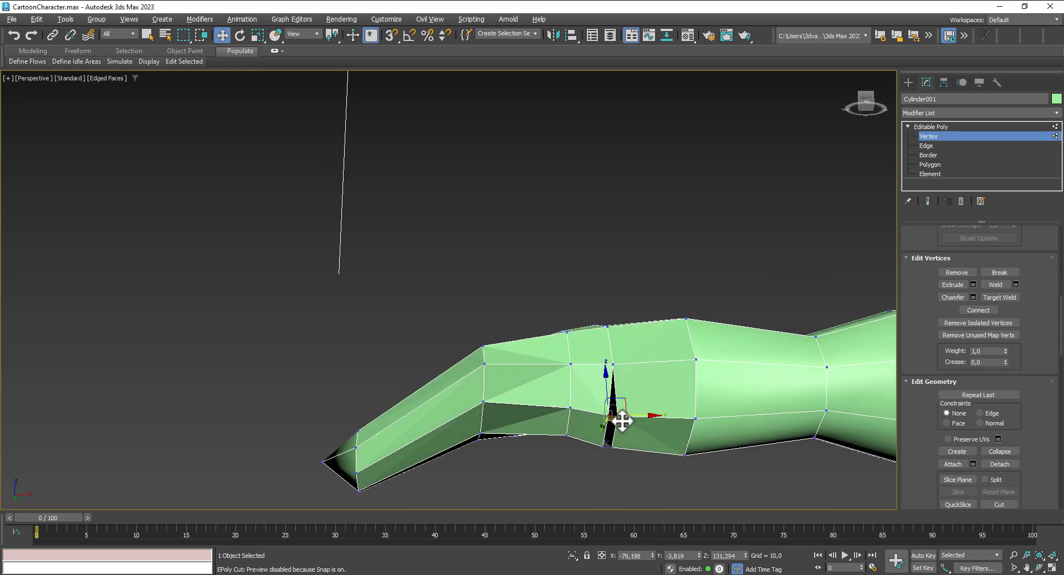
pyautogui.click(1016, 284)
pyautogui.click(454, 332)
# Step: Weld two pairs of opposite vertices across the wrist gap
pyautogui.moveTo(643, 423)
pyautogui.mouseDown(button='middle')
pyautogui.moveTo(608, 363)
pyautogui.moveTo(613, 385)
pyautogui.mouseUp(button='middle')
pyautogui.scroll(5, 623, 434)
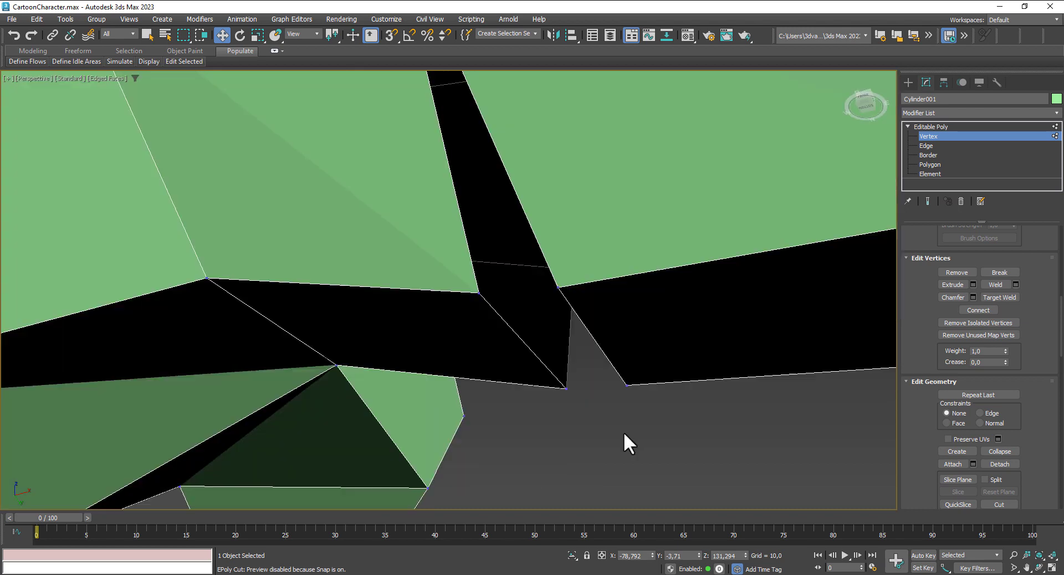
pyautogui.click(479, 292)
pyautogui.keyDown('ctrl'); pyautogui.click(558, 287); pyautogui.keyUp('ctrl')
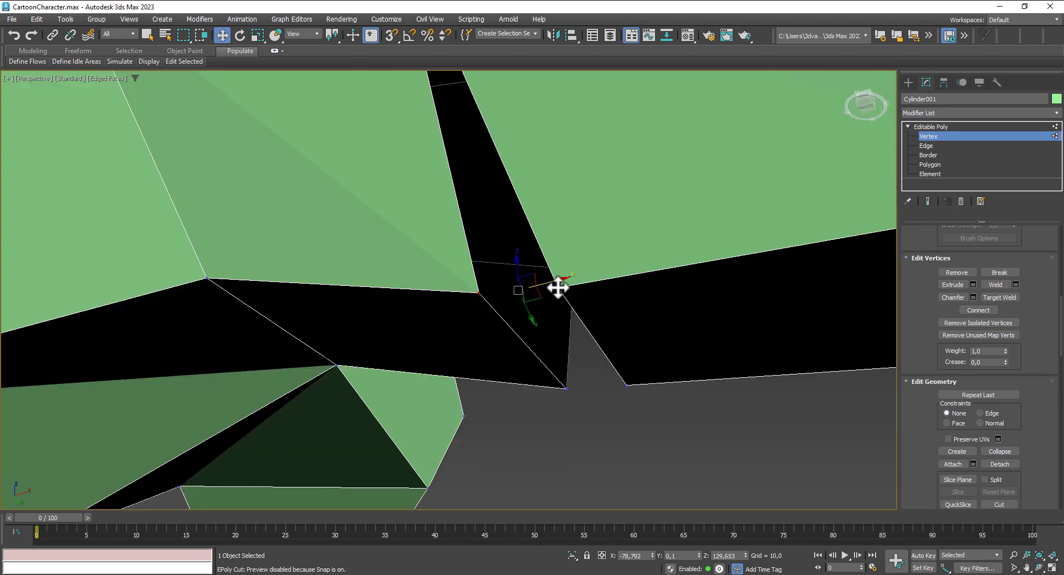
pyautogui.click(1014, 284)
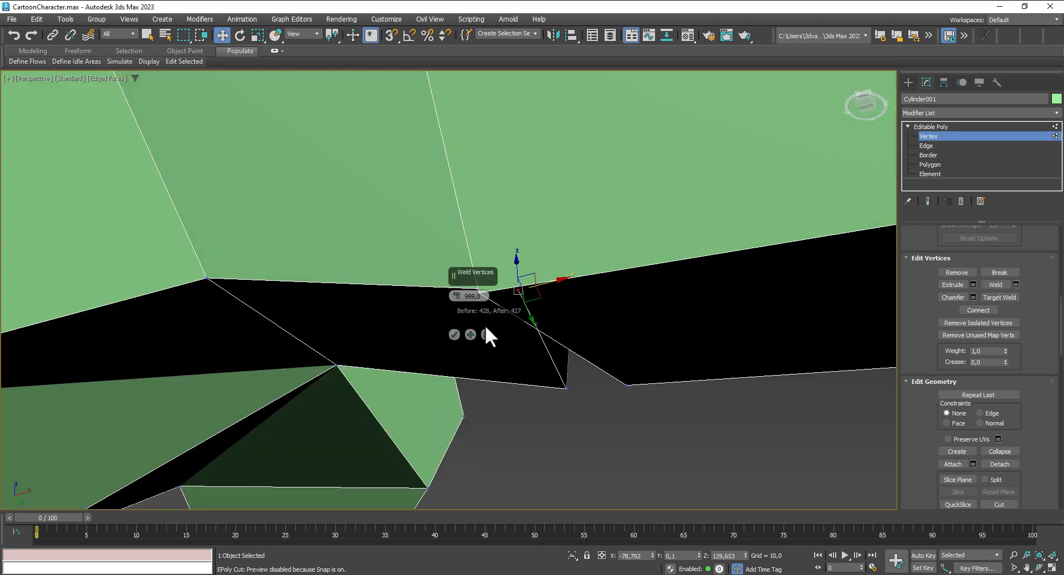
pyautogui.click(454, 335)
pyautogui.click(564, 388)
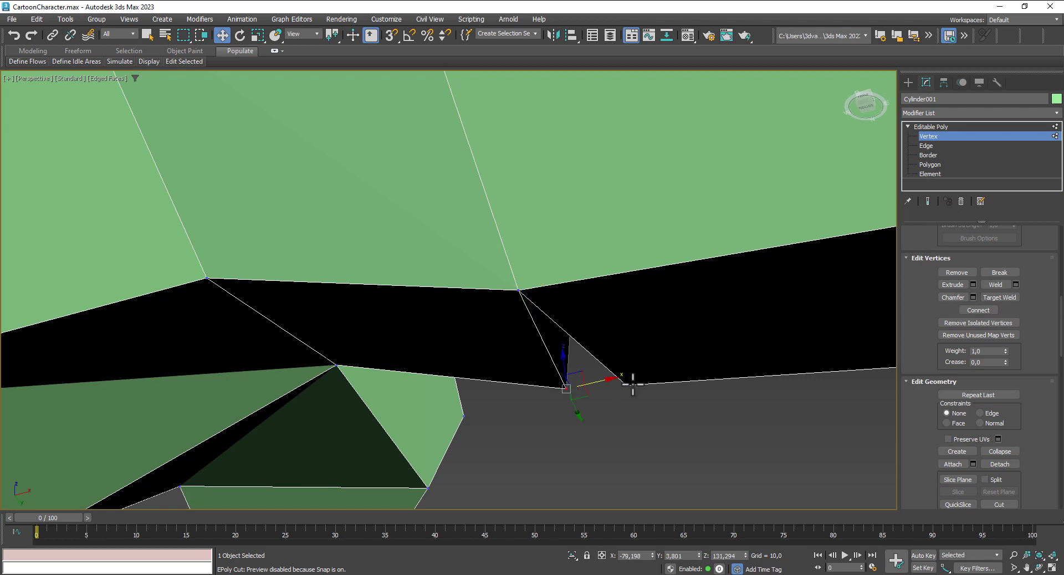
pyautogui.keyDown('ctrl'); pyautogui.click(627, 385); pyautogui.keyUp('ctrl')
pyautogui.click(1015, 285)
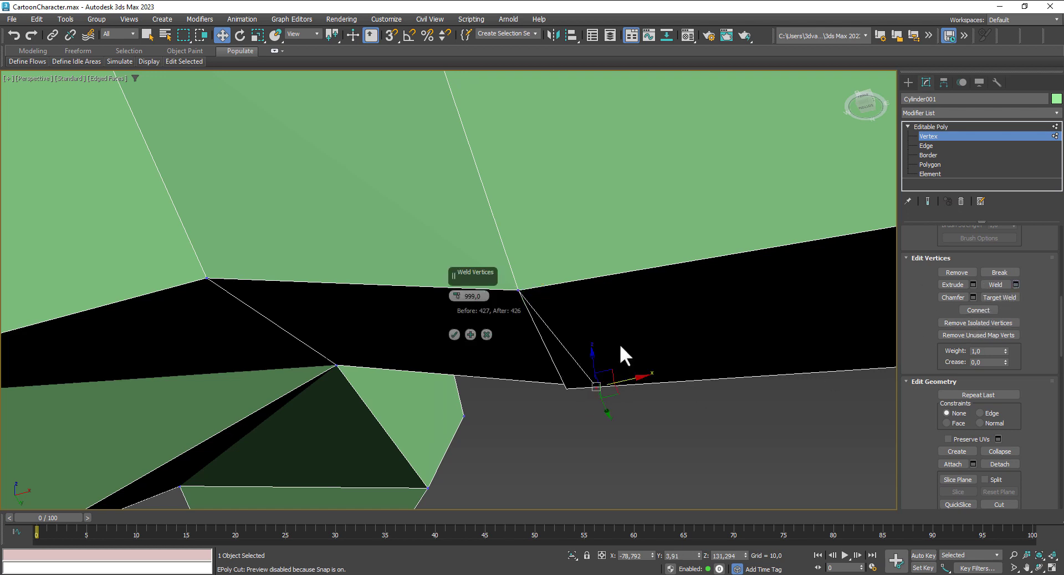
pyautogui.click(454, 335)
# Step: Weld the remaining wrist seam vertices, bringing the count from 424 to 423
pyautogui.scroll(-10, 498, 357)
pyautogui.keyDown('alt'); pyautogui.moveTo(605, 404); pyautogui.dragTo(796, 503, button='middle'); pyautogui.keyUp('alt')
pyautogui.scroll(5, 643, 390)
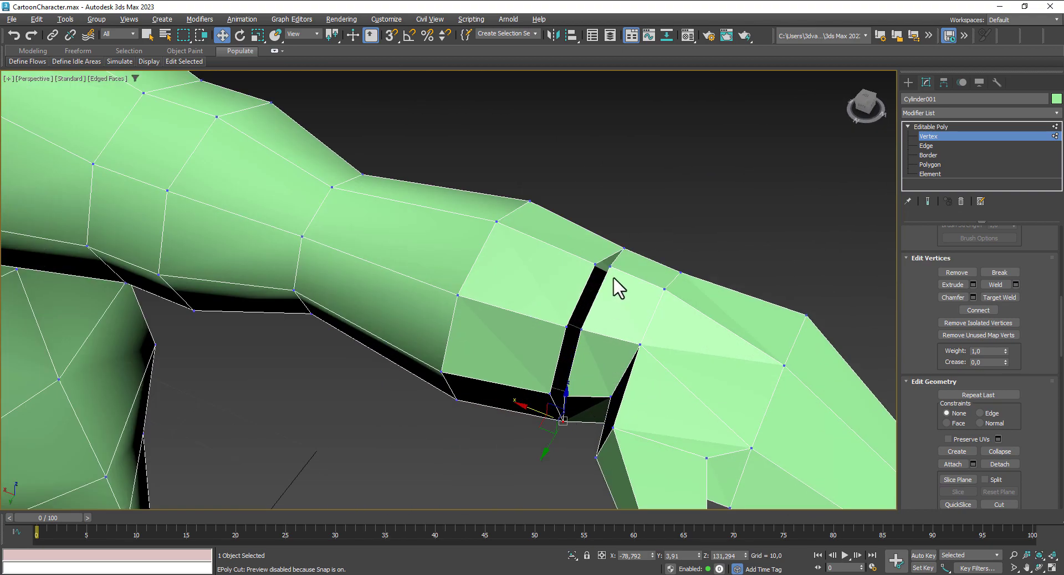
pyautogui.keyDown('alt'); pyautogui.moveTo(615, 285); pyautogui.dragTo(582, 355, button='middle'); pyautogui.keyUp('alt')
pyautogui.moveTo(619, 320); pyautogui.dragTo(644, 336)
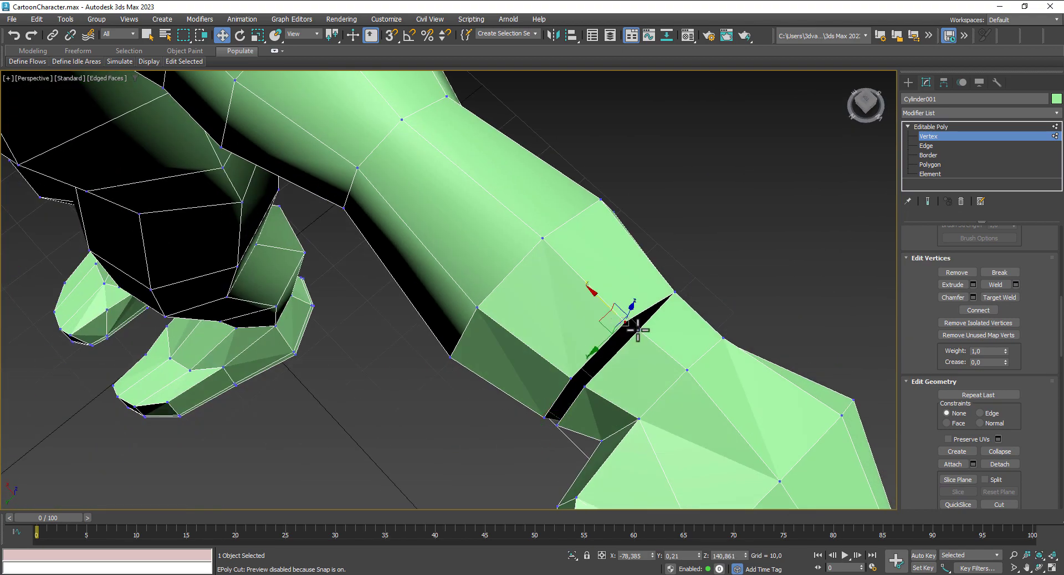
pyautogui.click(1015, 284)
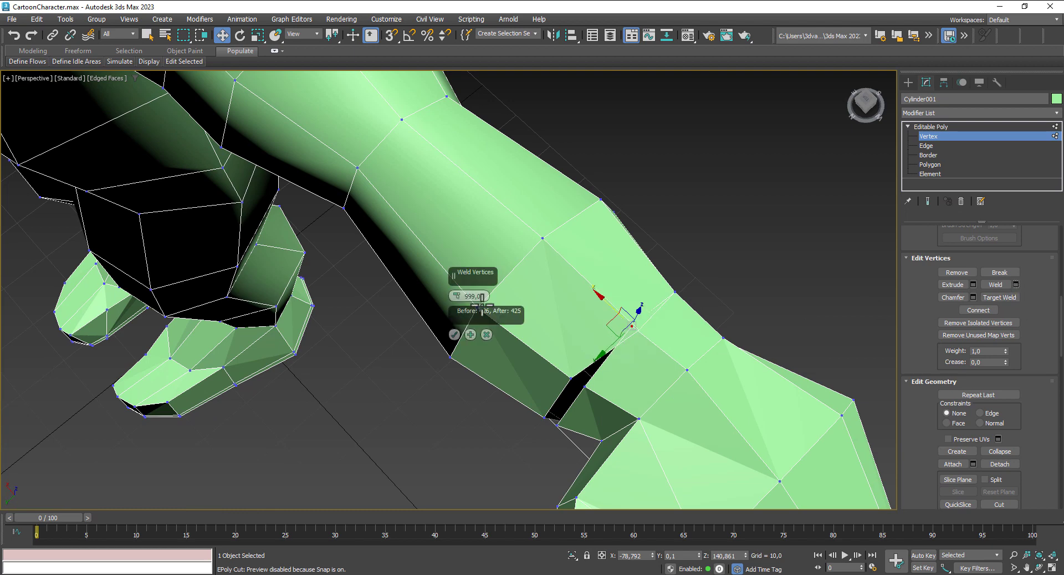
pyautogui.click(453, 335)
pyautogui.keyDown('alt'); pyautogui.moveTo(605, 394); pyautogui.dragTo(591, 395, button='middle'); pyautogui.keyUp('alt')
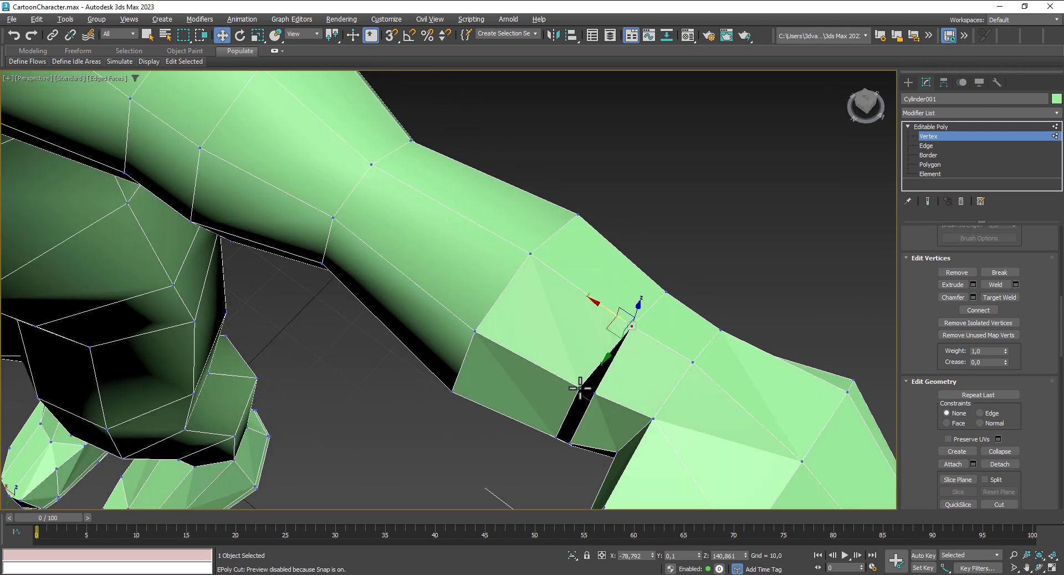
pyautogui.click(593, 393)
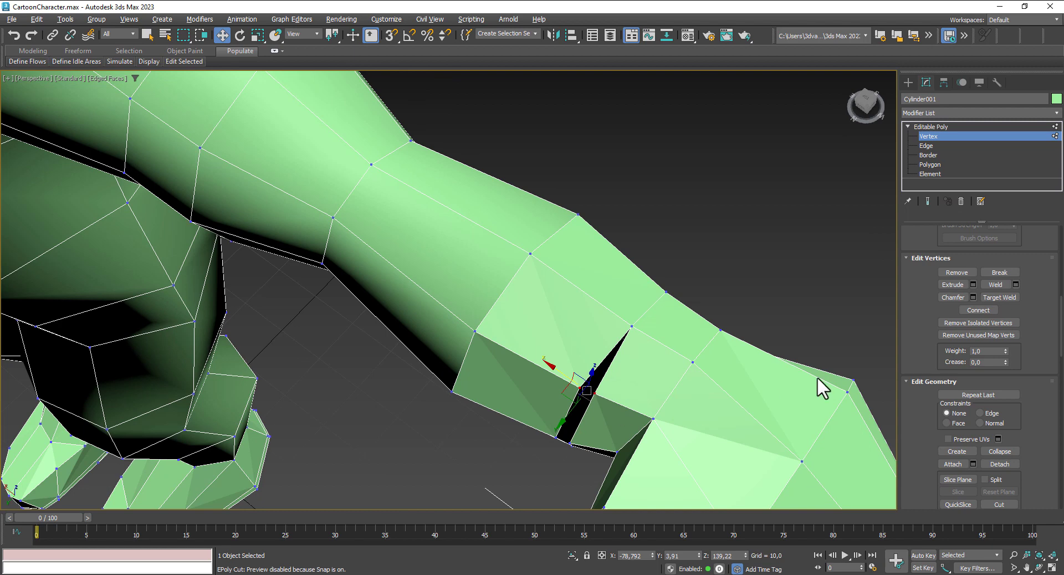
pyautogui.click(1016, 283)
pyautogui.click(453, 335)
pyautogui.moveTo(569, 298); pyautogui.dragTo(597, 285, button='middle')
pyautogui.click(563, 438)
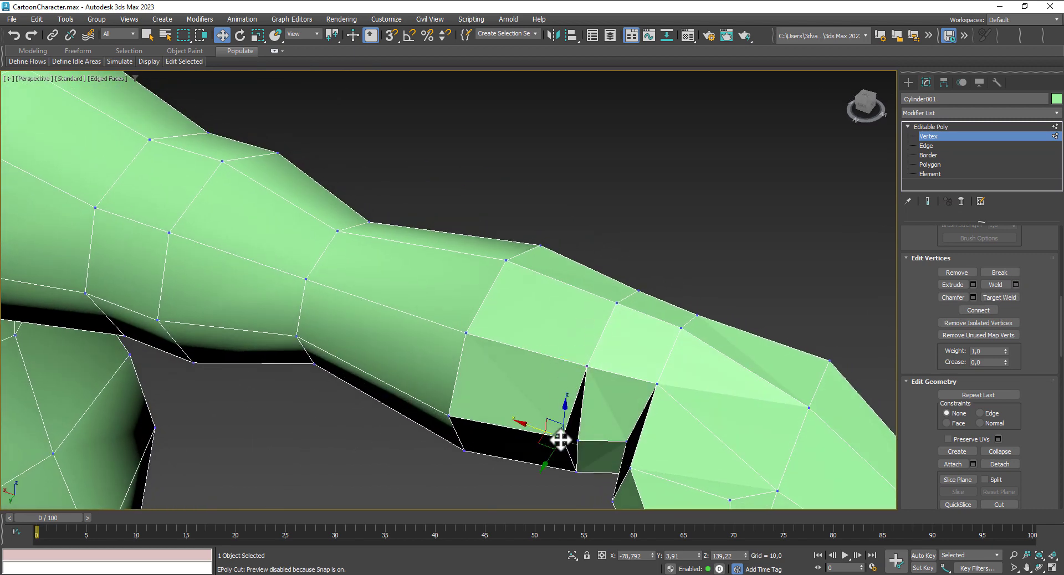
pyautogui.click(1016, 285)
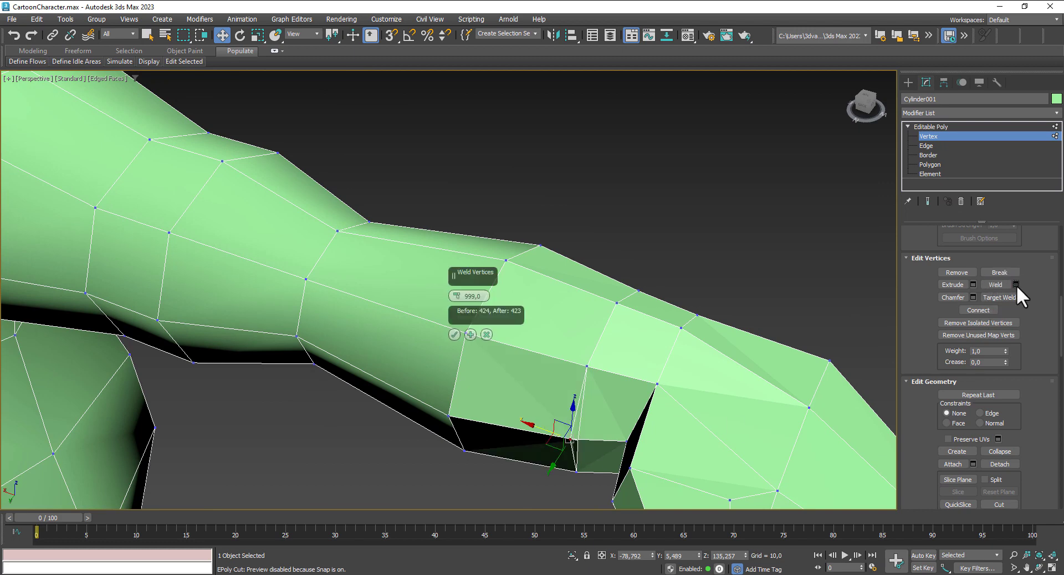
pyautogui.click(453, 335)
pyautogui.moveTo(582, 324)
pyautogui.keyDown('alt'); pyautogui.mouseDown(button='middle')
pyautogui.moveTo(635, 252)
pyautogui.moveTo(566, 266)
pyautogui.moveTo(690, 326)
pyautogui.mouseUp(button='middle'); pyautogui.keyUp('alt')
# Step: Return to the Editable Poly top level and add a MeshSmooth modifier
pyautogui.click(957, 127)
pyautogui.click(982, 113)
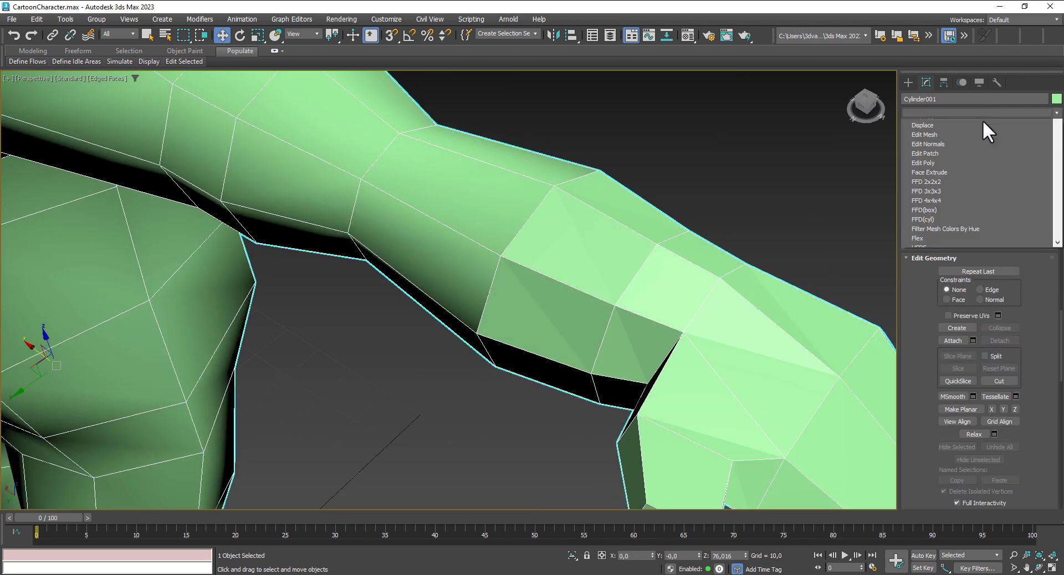
pyautogui.scroll(-4, 944, 441)
pyautogui.scroll(-3, 950, 451)
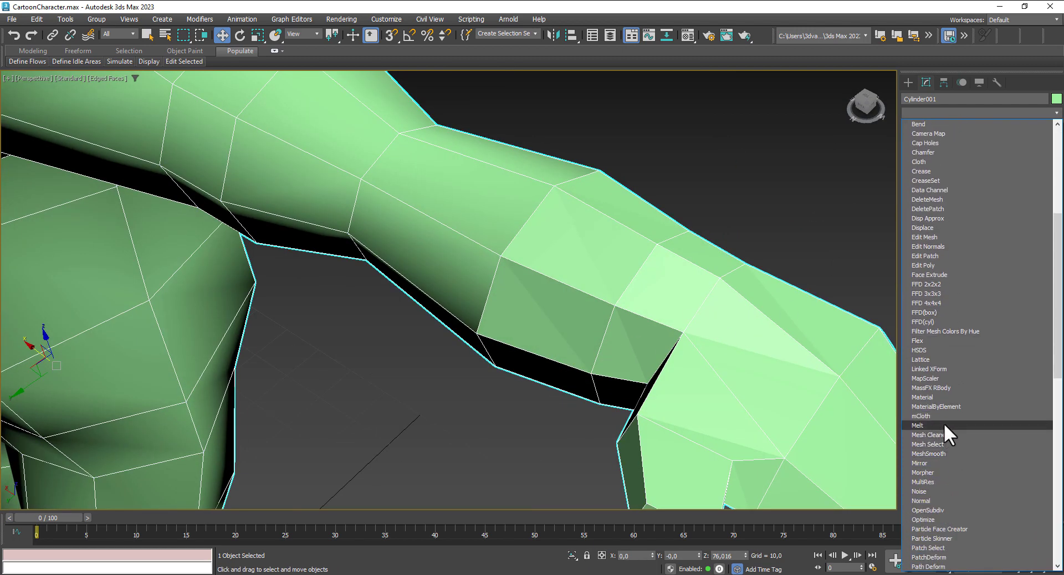
pyautogui.click(942, 452)
pyautogui.keyDown('alt'); pyautogui.moveTo(729, 403); pyautogui.dragTo(637, 377, button='middle'); pyautogui.keyUp('alt')
pyautogui.scroll(-5, 636, 376)
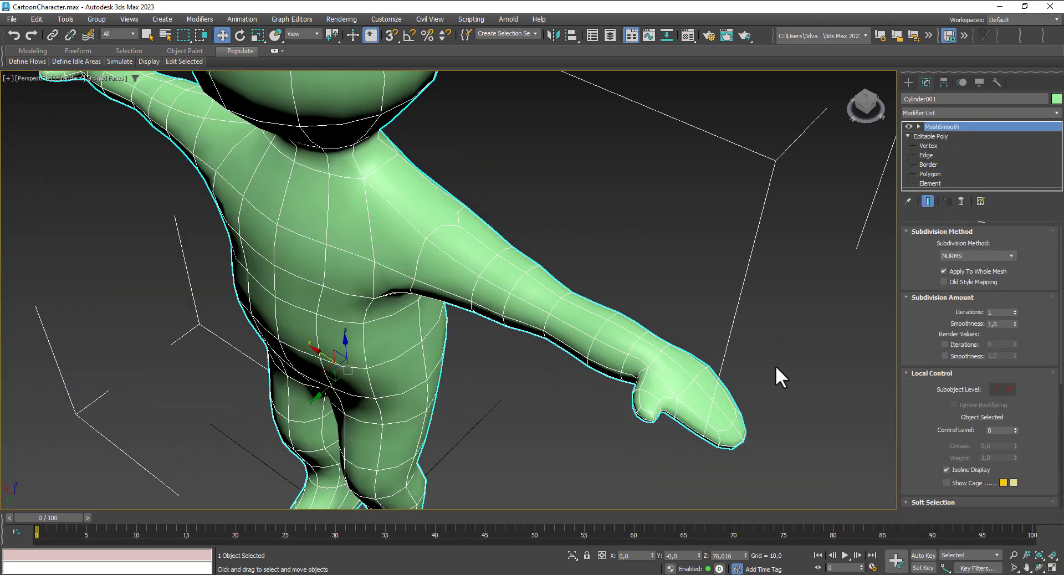
pyautogui.moveTo(776, 364)
pyautogui.keyDown('alt'); pyautogui.mouseDown(button='middle')
pyautogui.moveTo(795, 328)
pyautogui.moveTo(694, 328)
pyautogui.moveTo(607, 355)
pyautogui.moveTo(542, 327)
pyautogui.moveTo(499, 330)
pyautogui.moveTo(743, 332)
pyautogui.moveTo(734, 352)
pyautogui.moveTo(667, 354)
pyautogui.moveTo(716, 365)
pyautogui.moveTo(736, 363)
pyautogui.moveTo(663, 325)
pyautogui.moveTo(807, 325)
pyautogui.moveTo(790, 348)
pyautogui.moveTo(734, 357)
pyautogui.moveTo(727, 368)
pyautogui.moveTo(733, 358)
pyautogui.mouseUp(button='middle'); pyautogui.keyUp('alt')
pyautogui.scroll(-5, 694, 328)
# Step: Set MeshSmooth iterations to 2, hide edges with F4, and save CartoonCharacter.max
pyautogui.click(1015, 310)
pyautogui.press('F4')
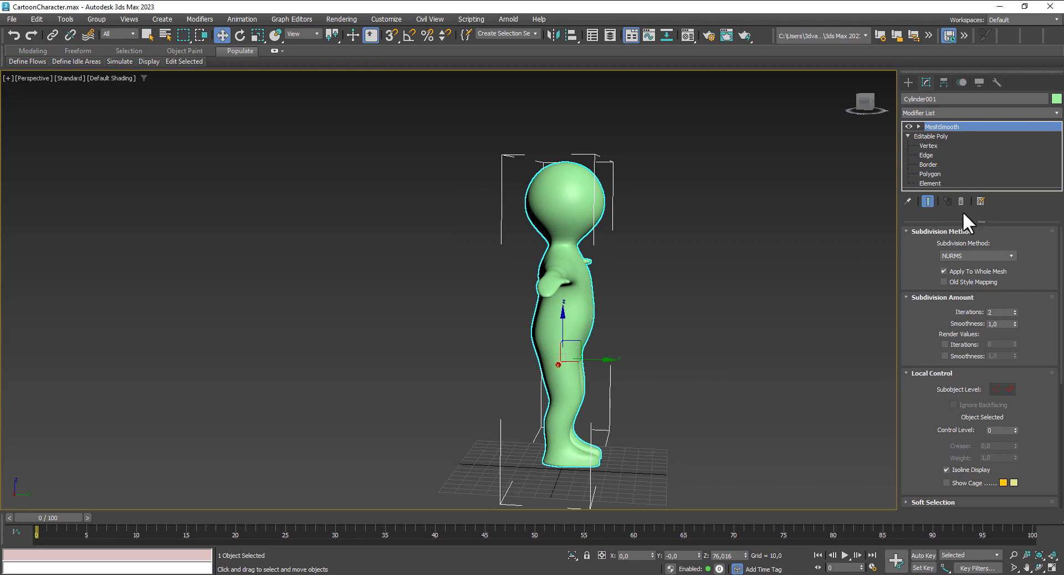
pyautogui.moveTo(662, 330)
pyautogui.keyDown('alt'); pyautogui.mouseDown(button='middle')
pyautogui.moveTo(591, 331)
pyautogui.moveTo(632, 328)
pyautogui.mouseUp(button='middle'); pyautogui.keyUp('alt')
pyautogui.hotkey('ctrl', 's')
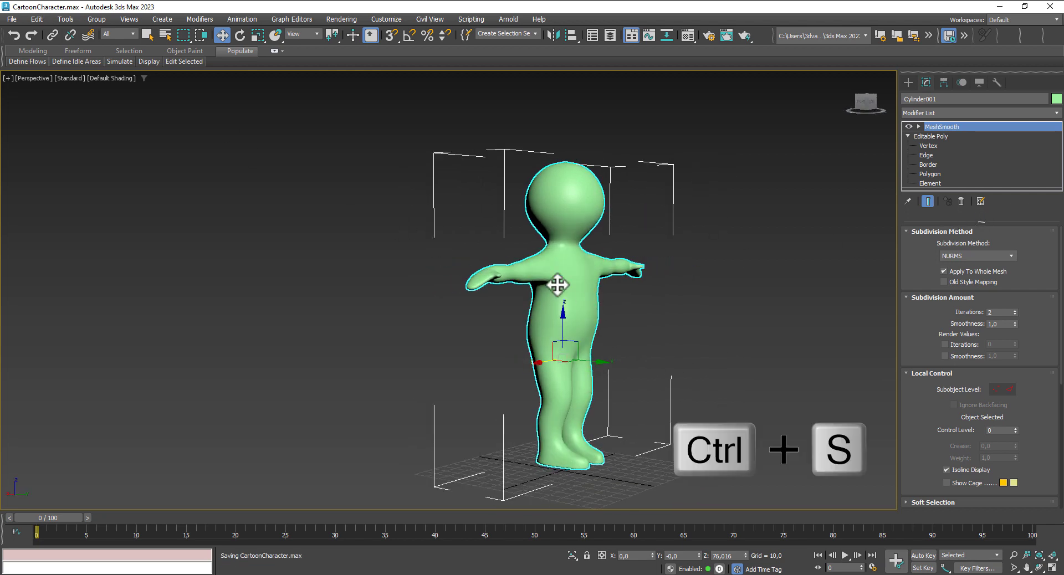
# Step: Convert the smoothed character to Editable Poly to bake the MeshSmooth
pyautogui.rightClick(565, 289)
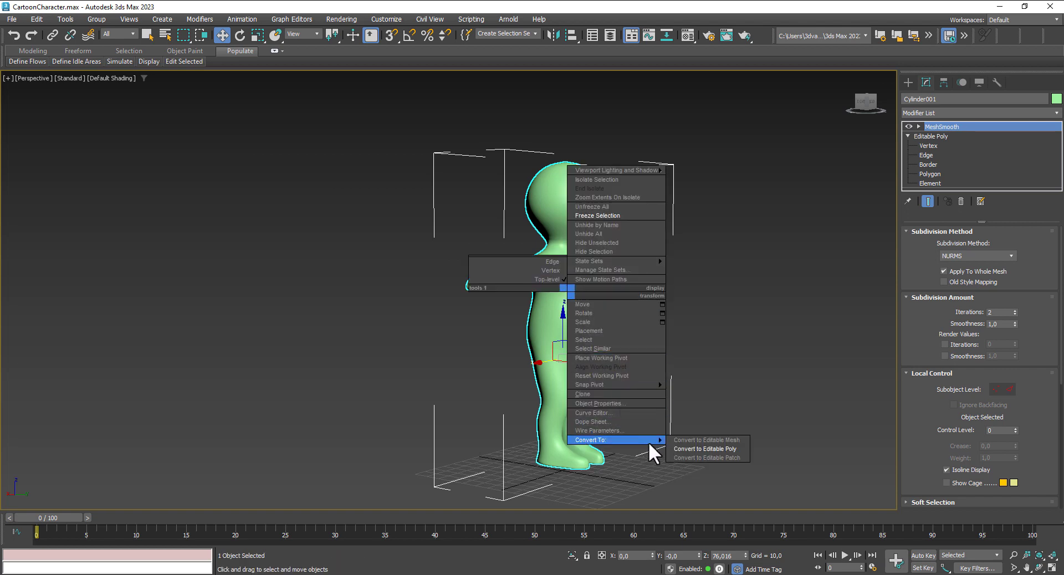
pyautogui.click(687, 447)
pyautogui.press('F4')
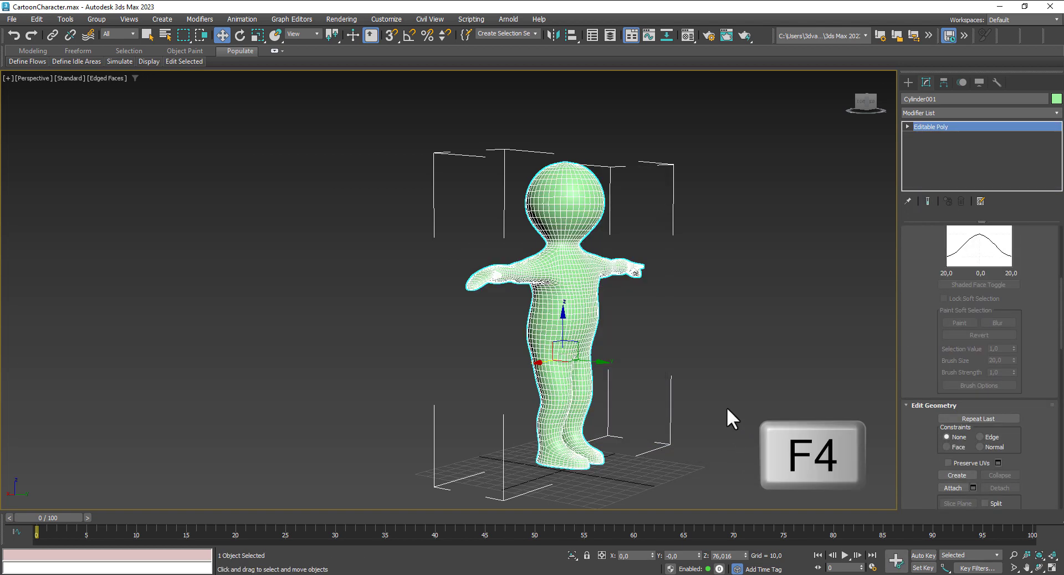
pyautogui.press('F4')
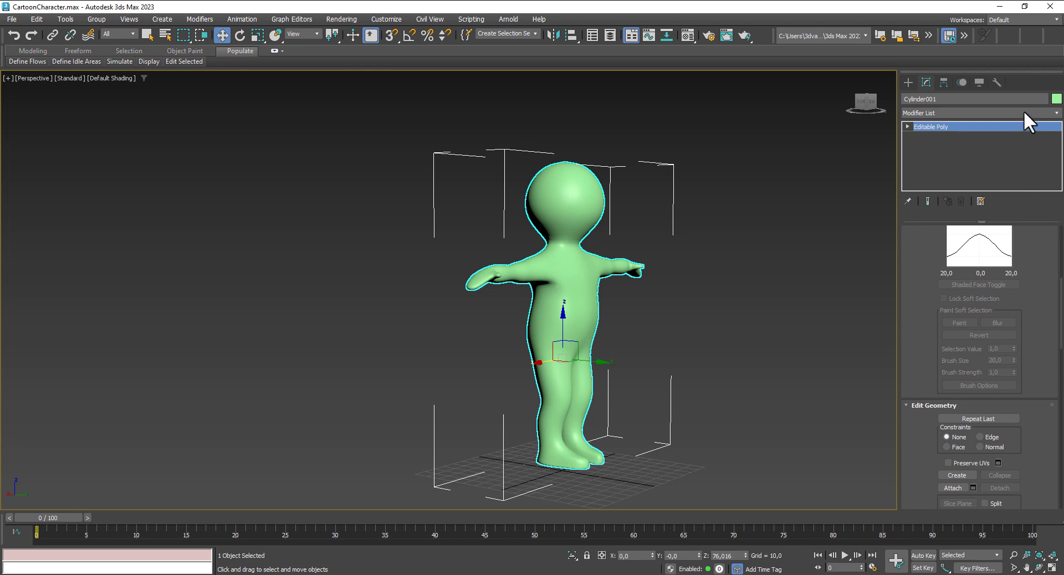
# Step: Add an FFD (box) modifier and set its lattice to 4x4x10 points
pyautogui.click(1023, 111)
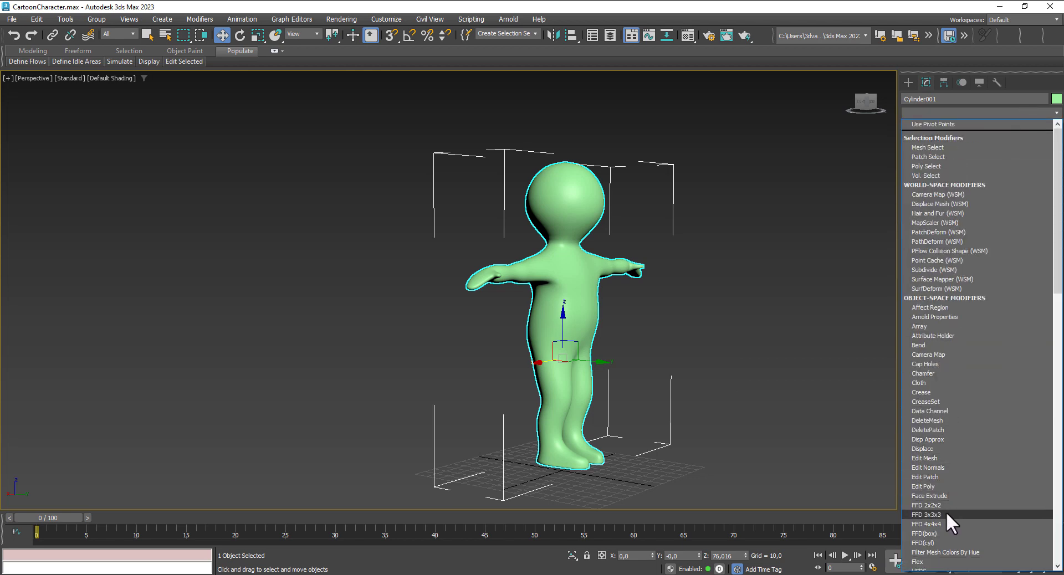
pyautogui.click(946, 532)
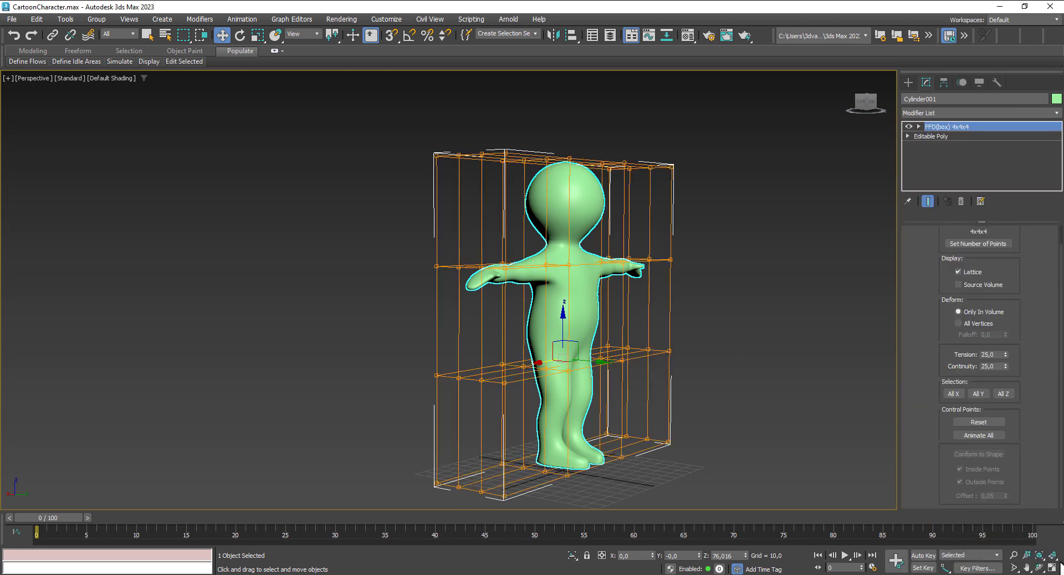
pyautogui.click(1051, 568)
pyautogui.rightClick(314, 383)
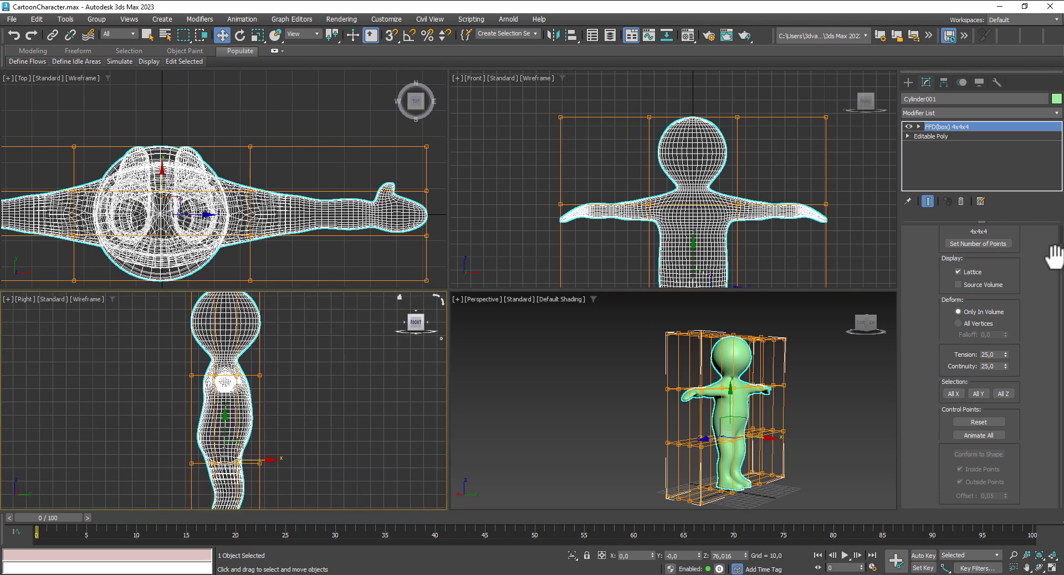
pyautogui.click(977, 244)
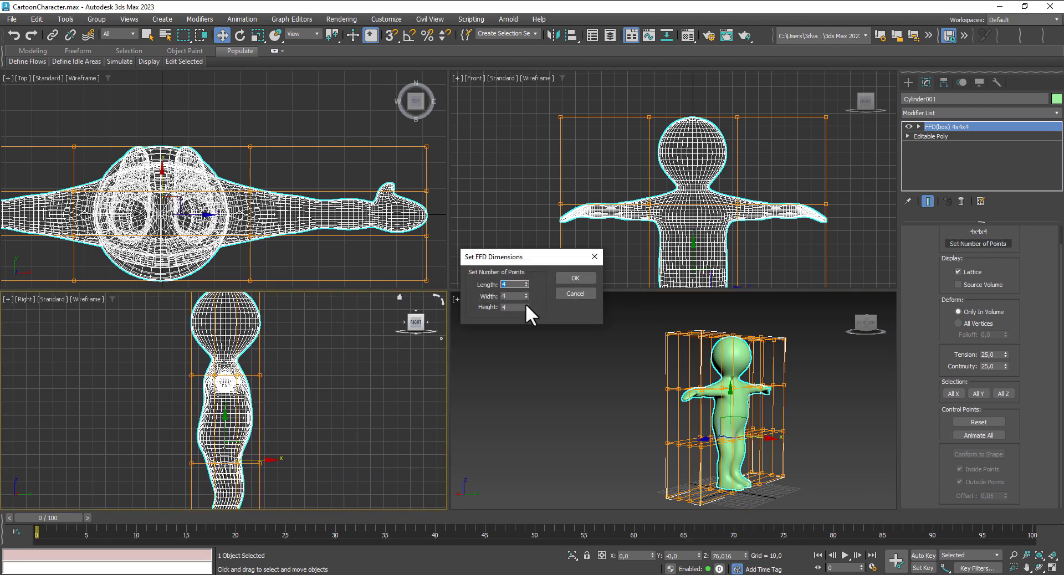
pyautogui.click(573, 278)
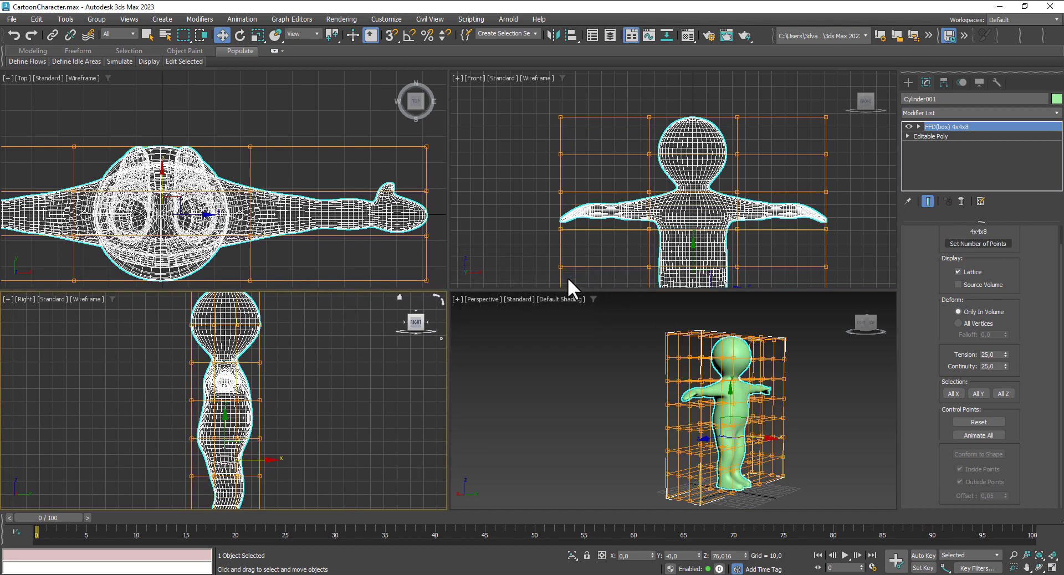
pyautogui.click(983, 244)
pyautogui.click(527, 305)
pyautogui.click(526, 305)
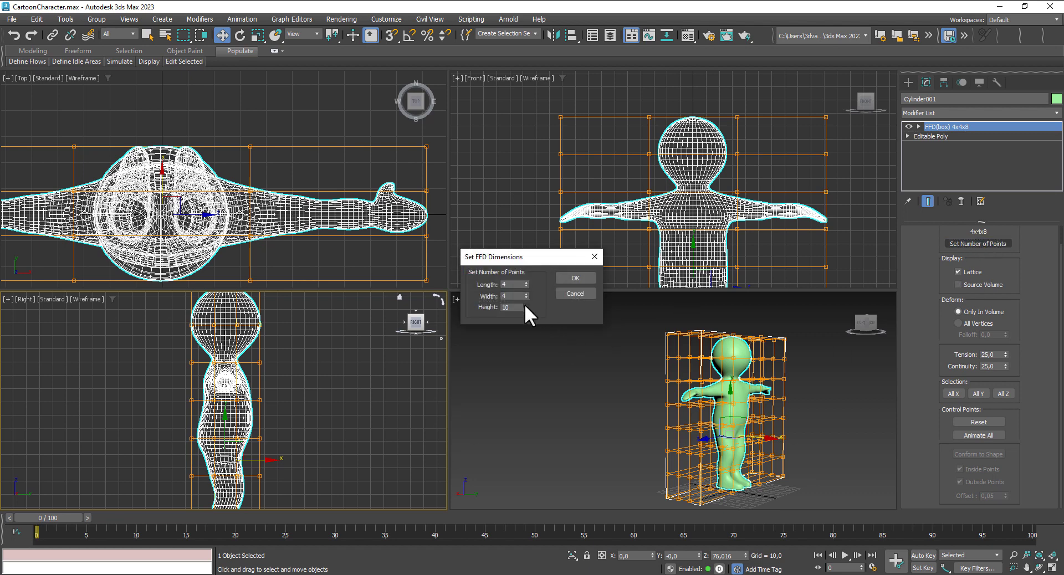
pyautogui.click(582, 277)
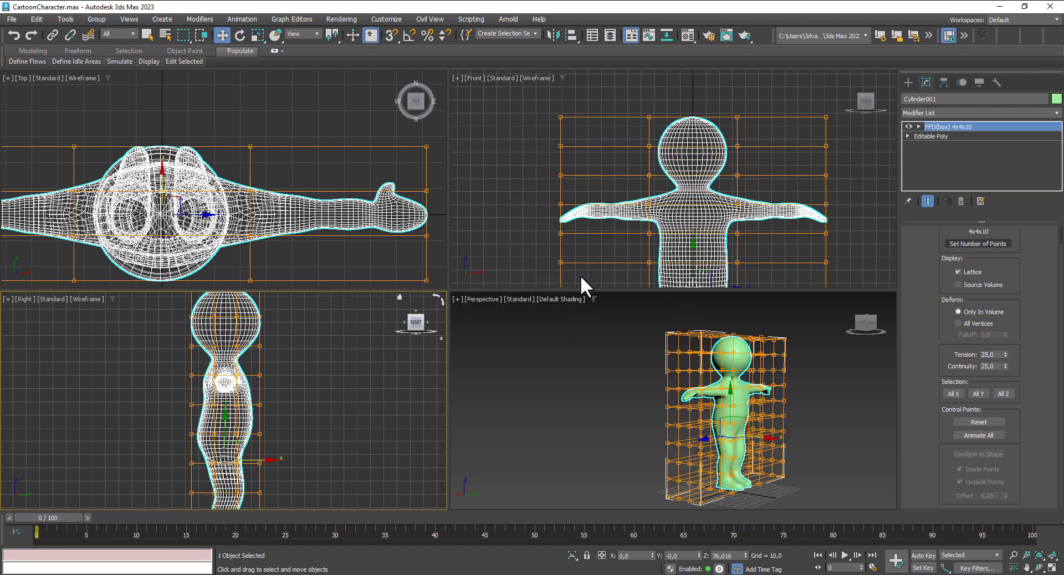
# Step: At FFD Control Points level, move lattice points to bulge the body and reshape the back
pyautogui.click(917, 126)
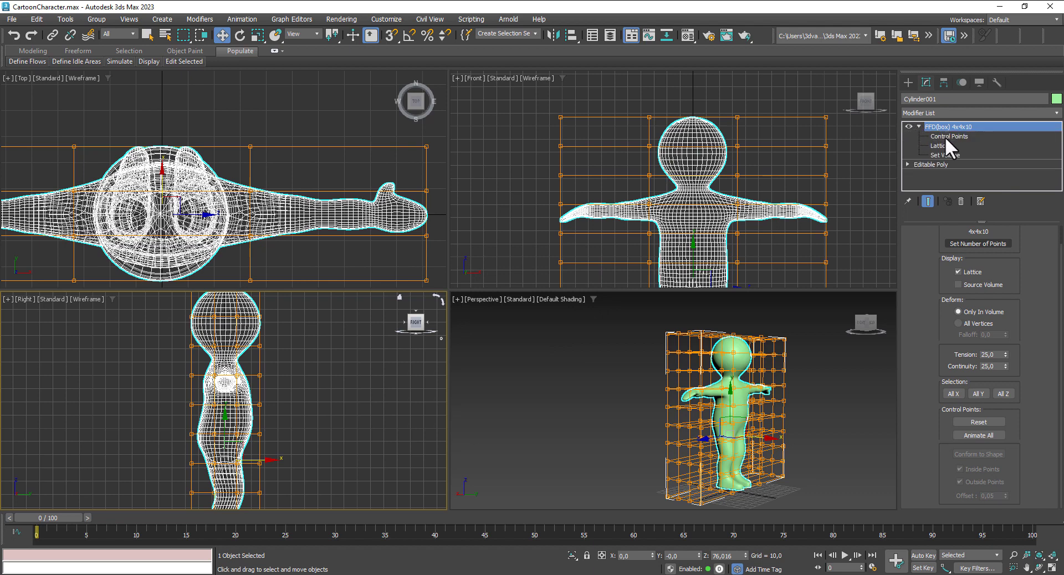
pyautogui.click(945, 137)
pyautogui.moveTo(310, 440); pyautogui.dragTo(278, 393, button='middle')
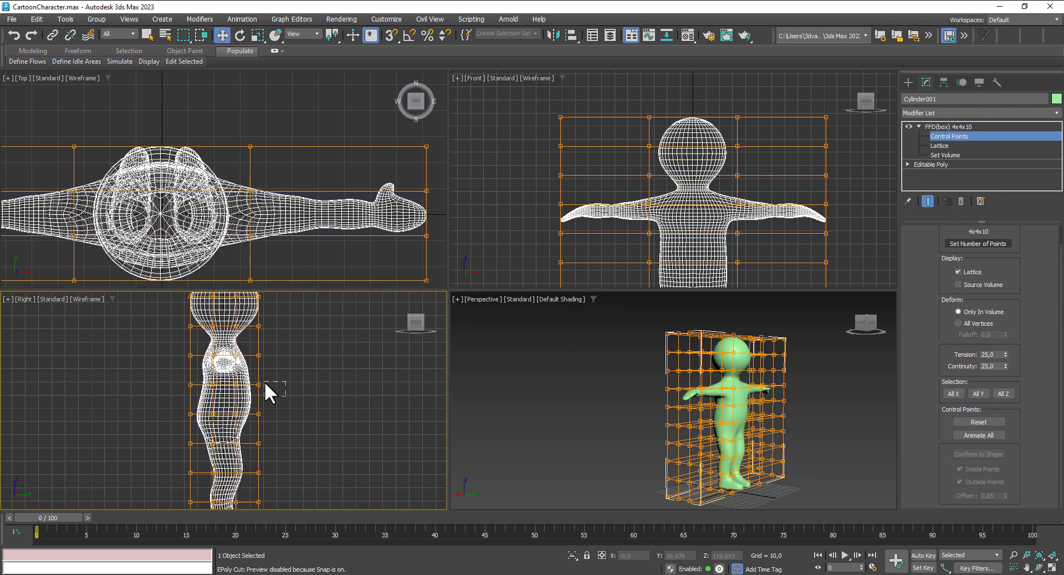
pyautogui.moveTo(264, 382)
pyautogui.mouseDown()
pyautogui.moveTo(256, 388)
pyautogui.moveTo(295, 384)
pyautogui.moveTo(292, 418)
pyautogui.mouseUp()
pyautogui.click(254, 411)
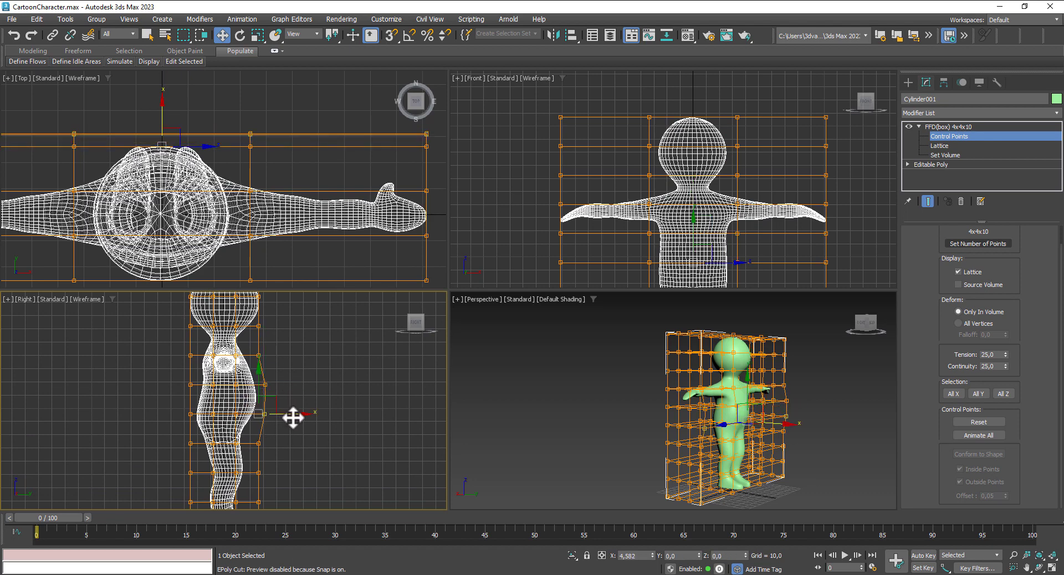
pyautogui.moveTo(653, 476)
pyautogui.keyDown('alt'); pyautogui.mouseDown(button='middle')
pyautogui.moveTo(816, 452)
pyautogui.moveTo(892, 458)
pyautogui.moveTo(819, 447)
pyautogui.mouseUp(button='middle'); pyautogui.keyUp('alt')
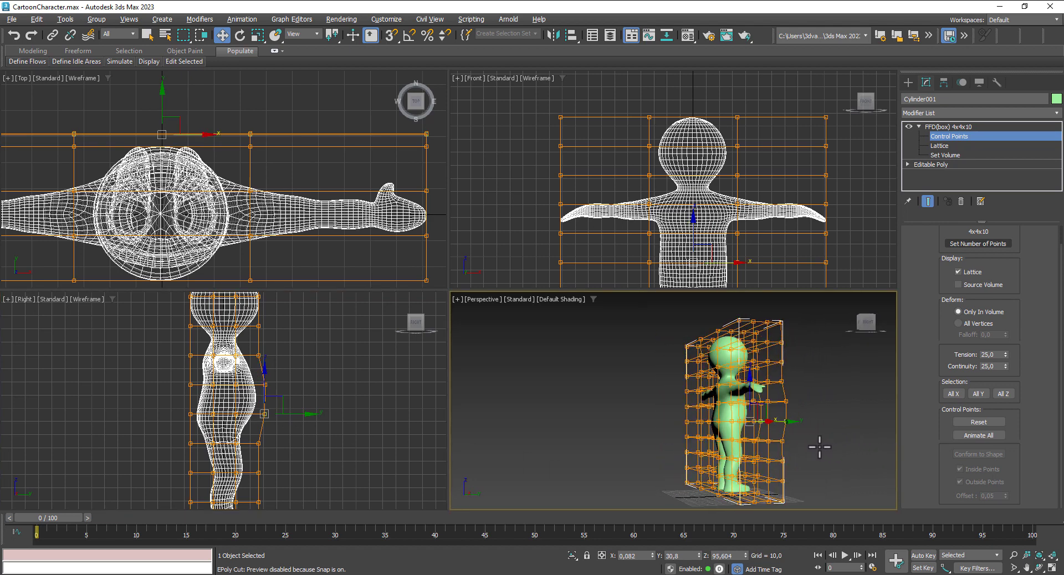
pyautogui.moveTo(313, 435); pyautogui.dragTo(360, 427, button='middle')
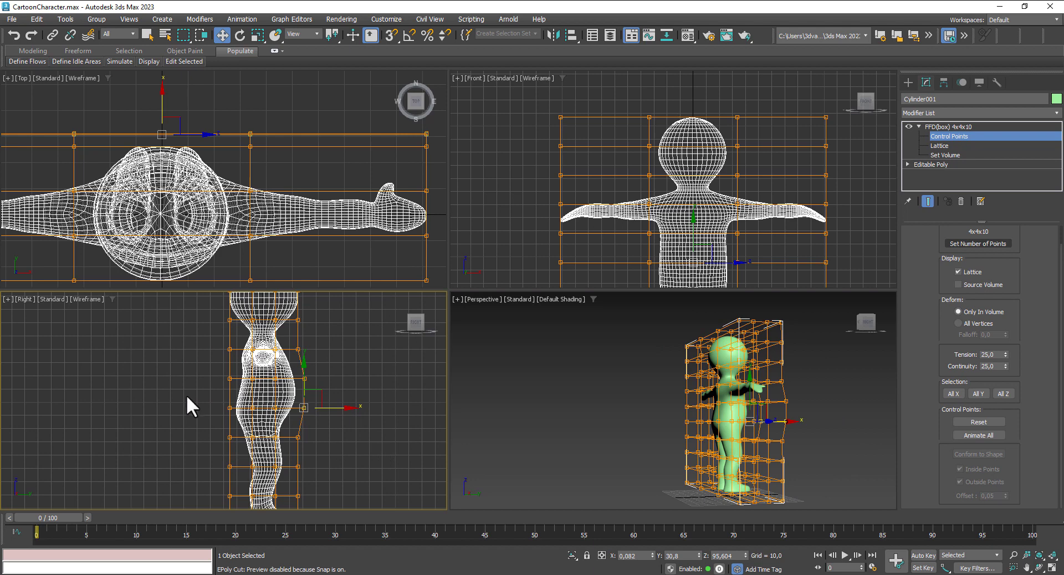
pyautogui.click(229, 409)
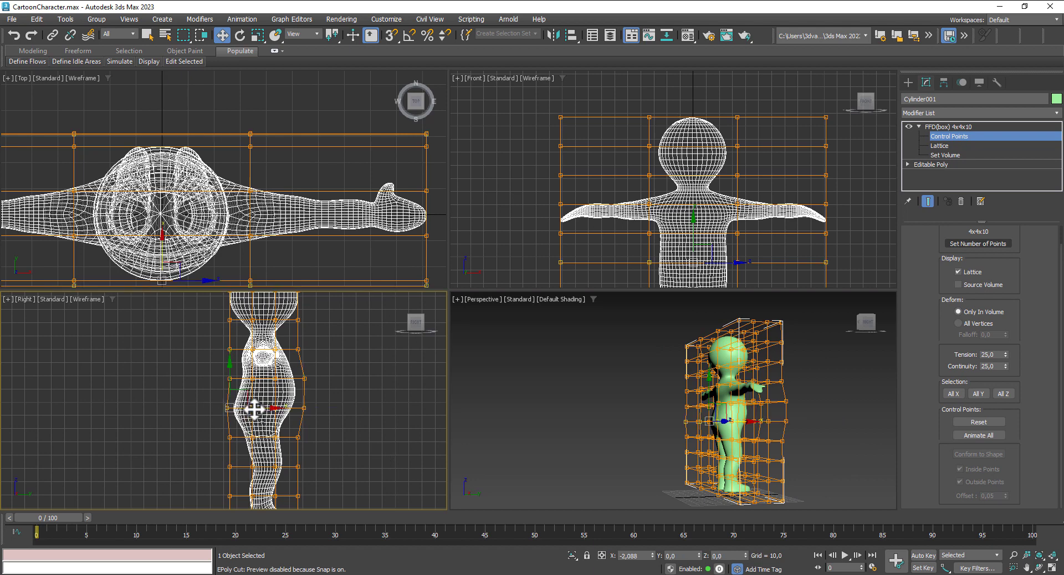
pyautogui.moveTo(254, 409); pyautogui.dragTo(252, 409)
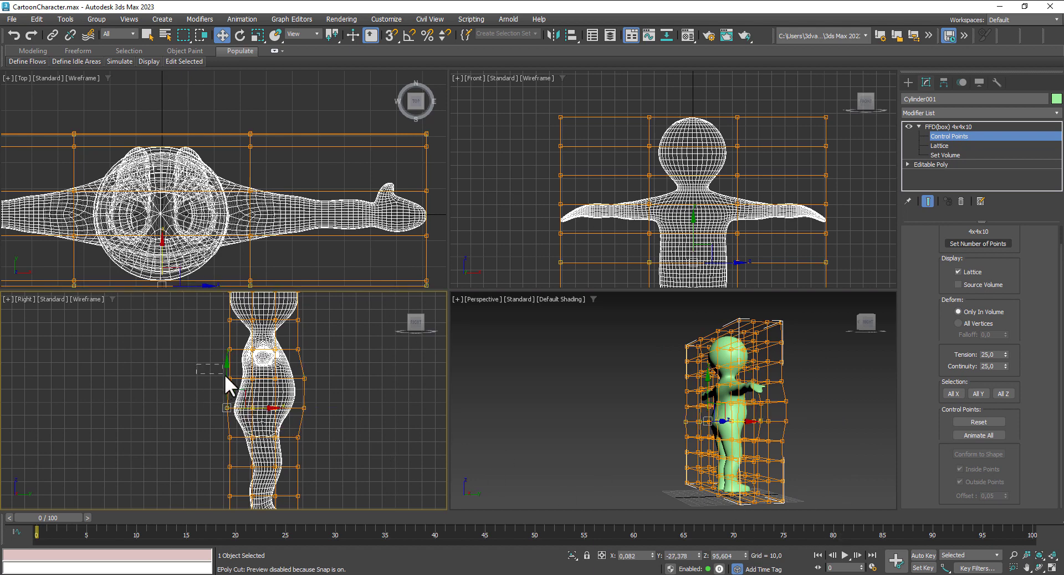
# Step: Move upper-back and knee-level lattice points to curve the leg into an S-profile
pyautogui.moveTo(224, 374); pyautogui.dragTo(243, 380)
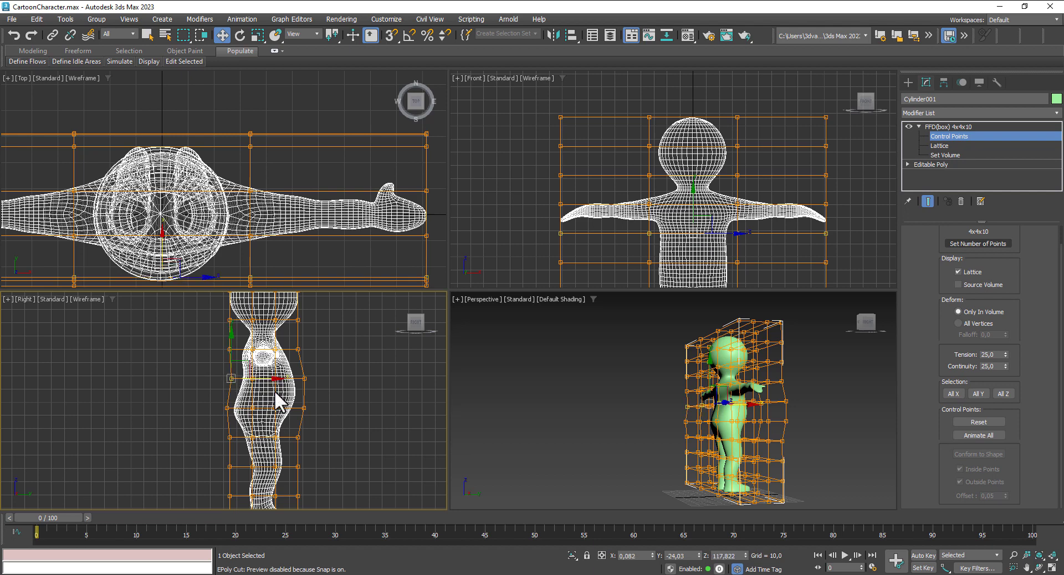
pyautogui.moveTo(370, 444)
pyautogui.mouseDown(button='middle')
pyautogui.moveTo(352, 444)
pyautogui.moveTo(347, 468)
pyautogui.mouseUp(button='middle')
pyautogui.moveTo(687, 478)
pyautogui.keyDown('alt'); pyautogui.mouseDown(button='middle')
pyautogui.moveTo(705, 463)
pyautogui.moveTo(444, 456)
pyautogui.moveTo(468, 484)
pyautogui.moveTo(475, 451)
pyautogui.mouseUp(button='middle'); pyautogui.keyUp('alt')
pyautogui.moveTo(382, 457)
pyautogui.mouseDown(button='middle')
pyautogui.moveTo(392, 416)
pyautogui.moveTo(332, 409)
pyautogui.mouseUp(button='middle')
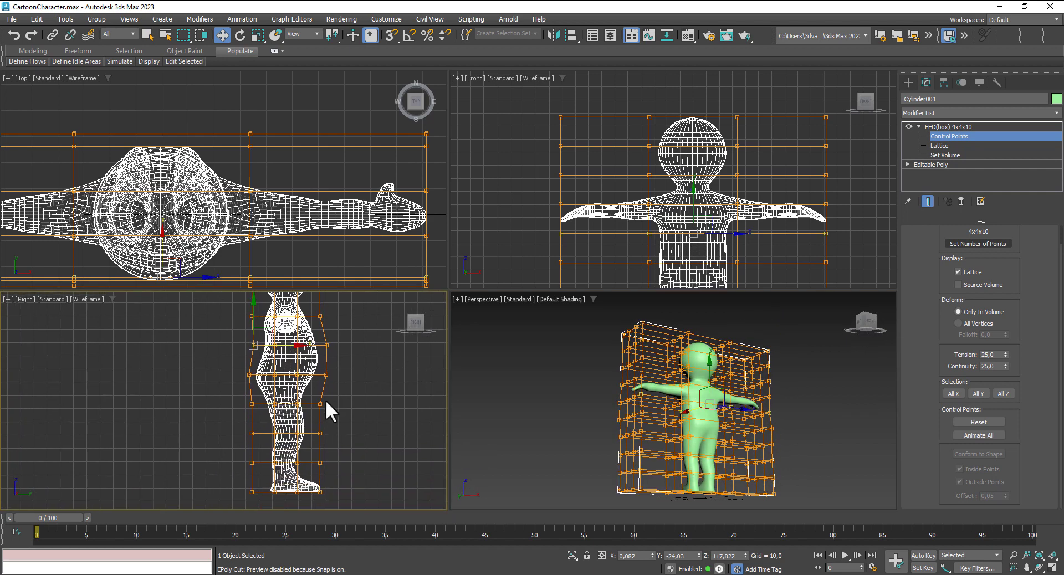
pyautogui.scroll(3, 225, 412)
pyautogui.moveTo(234, 410); pyautogui.dragTo(248, 409)
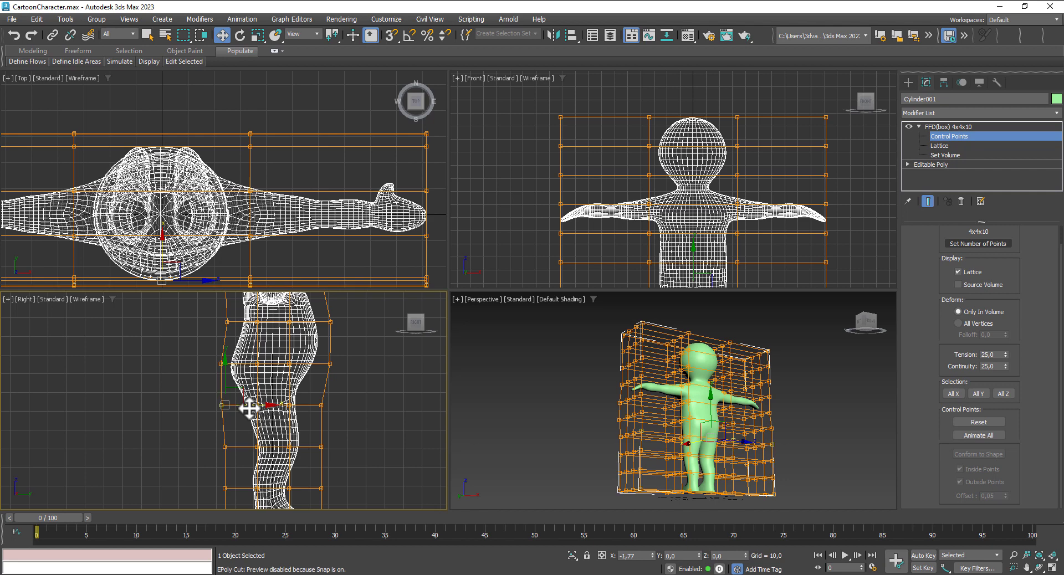
pyautogui.moveTo(249, 418); pyautogui.dragTo(283, 408)
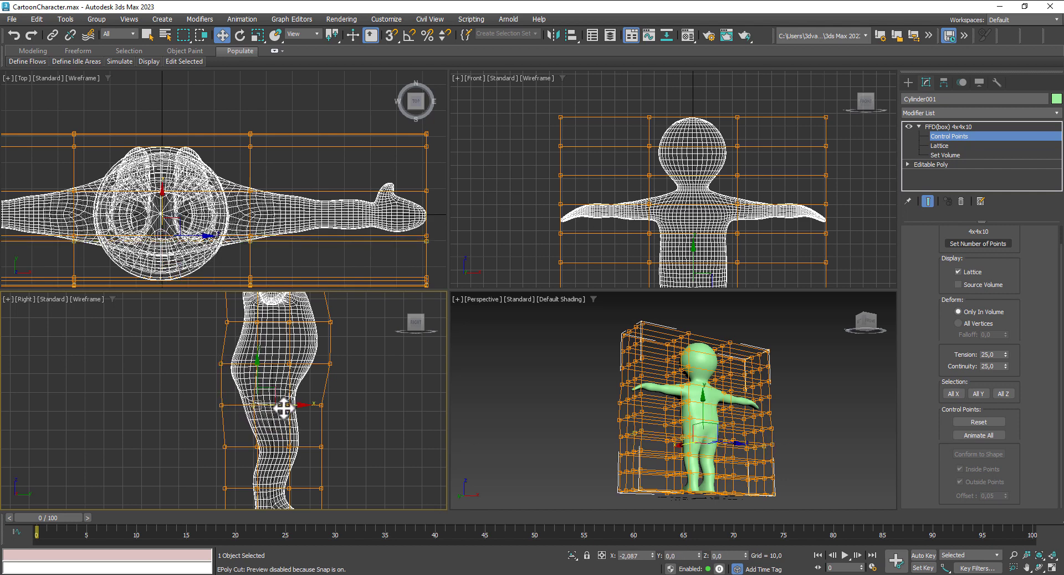
pyautogui.moveTo(283, 408)
pyautogui.mouseDown(button='middle')
pyautogui.moveTo(349, 423)
pyautogui.moveTo(353, 388)
pyautogui.mouseUp(button='middle')
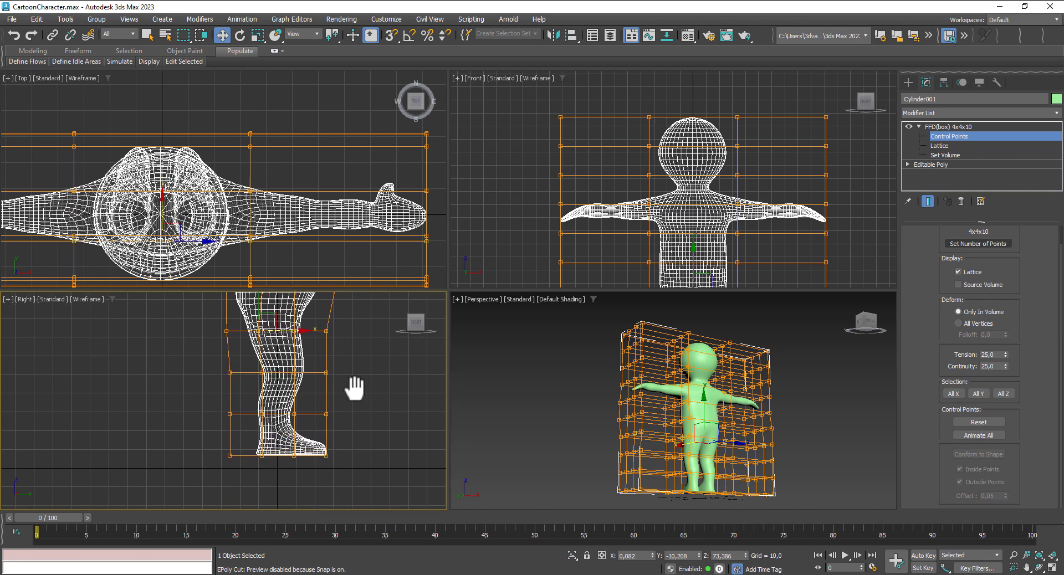
pyautogui.click(924, 128)
# Step: Collapse the FFD into Editable Poly, zoom extents, and maximize the Perspective view
pyautogui.rightClick(707, 403)
pyautogui.rightClick(704, 398)
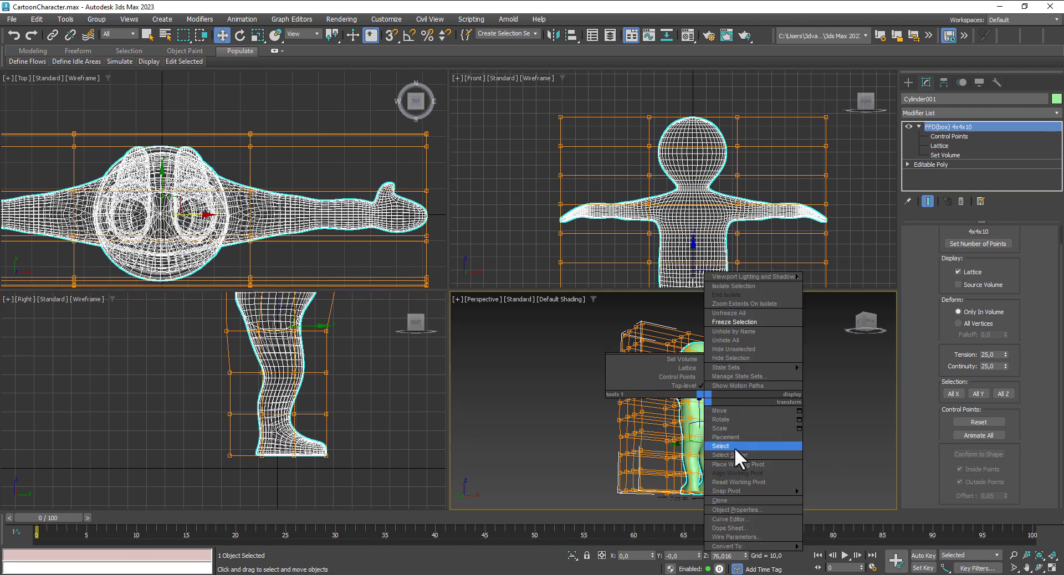
pyautogui.moveTo(732, 547)
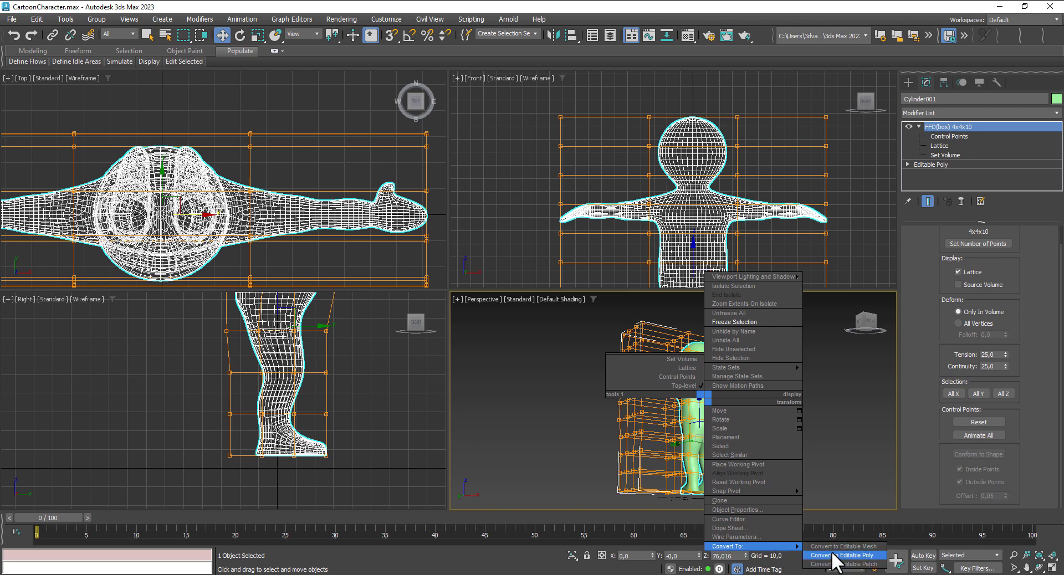
pyautogui.click(848, 556)
pyautogui.press('z')
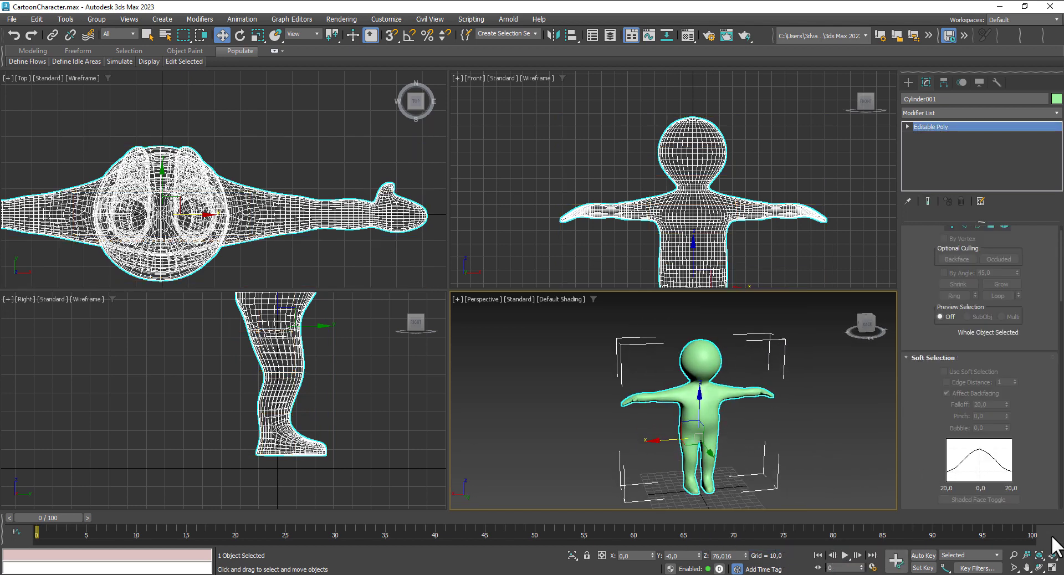
pyautogui.click(1051, 568)
pyautogui.moveTo(686, 421)
pyautogui.keyDown('alt'); pyautogui.mouseDown(button='middle')
pyautogui.moveTo(655, 396)
pyautogui.moveTo(584, 396)
pyautogui.moveTo(610, 395)
pyautogui.moveTo(647, 364)
pyautogui.moveTo(731, 380)
pyautogui.moveTo(693, 409)
pyautogui.mouseUp(button='middle'); pyautogui.keyUp('alt')
# Step: Center the character's pivot to the object using Hierarchy > Affect Pivot Only
pyautogui.click(779, 390)
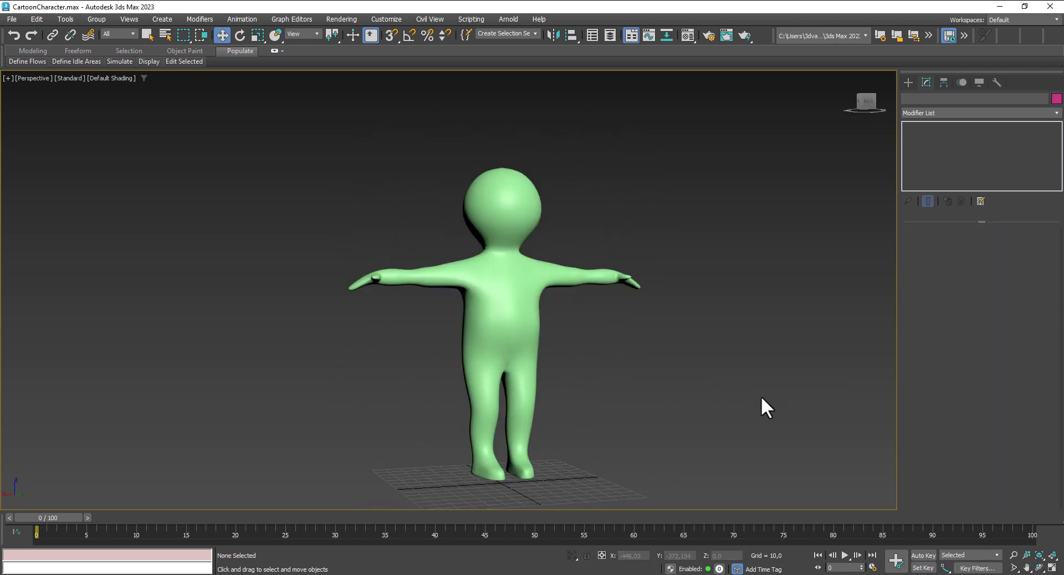
pyautogui.moveTo(762, 404)
pyautogui.keyDown('alt'); pyautogui.mouseDown(button='middle')
pyautogui.moveTo(709, 387)
pyautogui.moveTo(681, 407)
pyautogui.moveTo(564, 404)
pyautogui.moveTo(561, 421)
pyautogui.moveTo(501, 395)
pyautogui.moveTo(657, 391)
pyautogui.moveTo(702, 361)
pyautogui.moveTo(681, 365)
pyautogui.mouseUp(button='middle'); pyautogui.keyUp('alt')
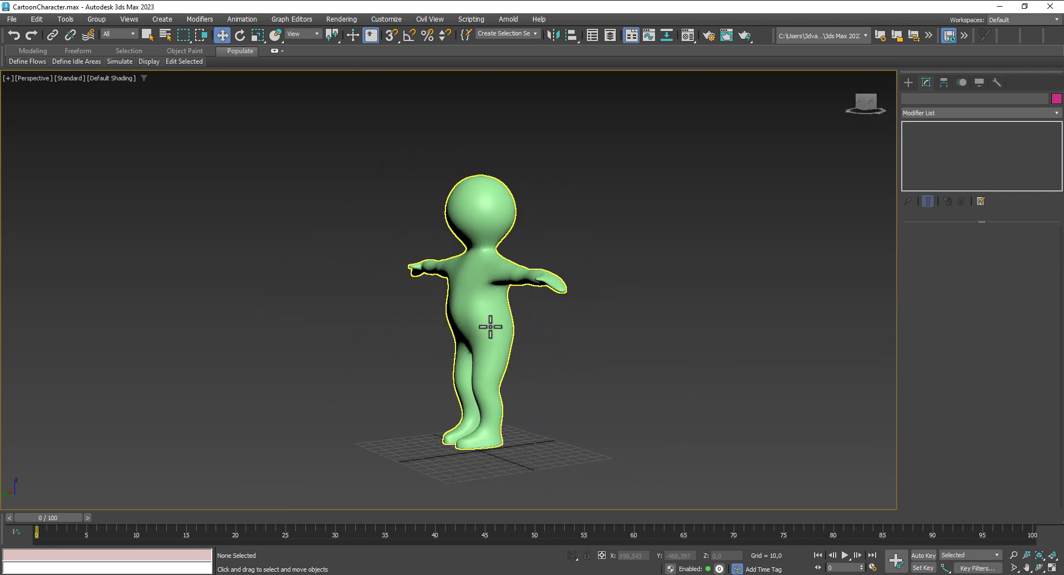
pyautogui.click(492, 327)
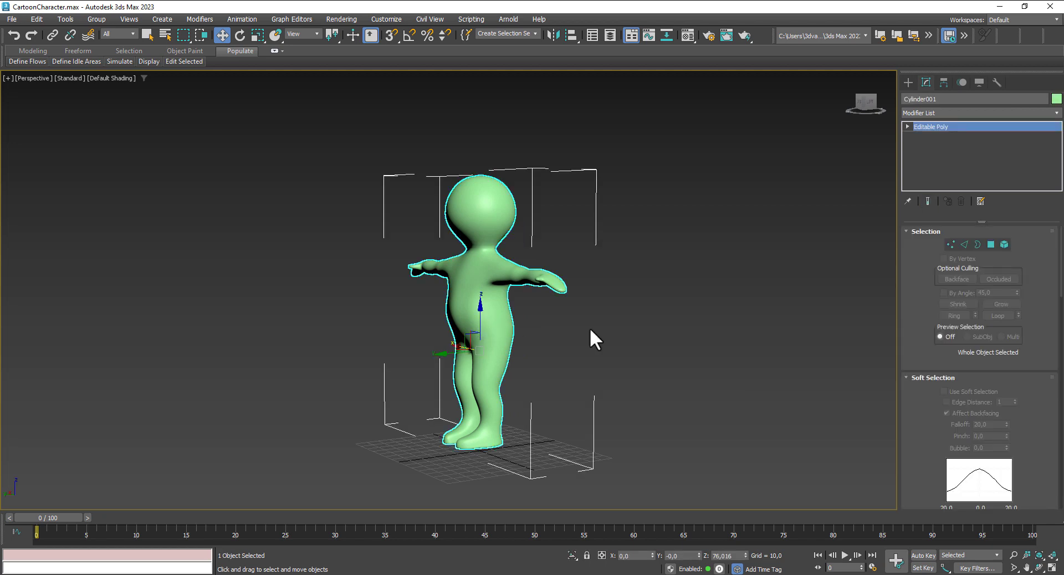
pyautogui.click(943, 82)
pyautogui.click(979, 159)
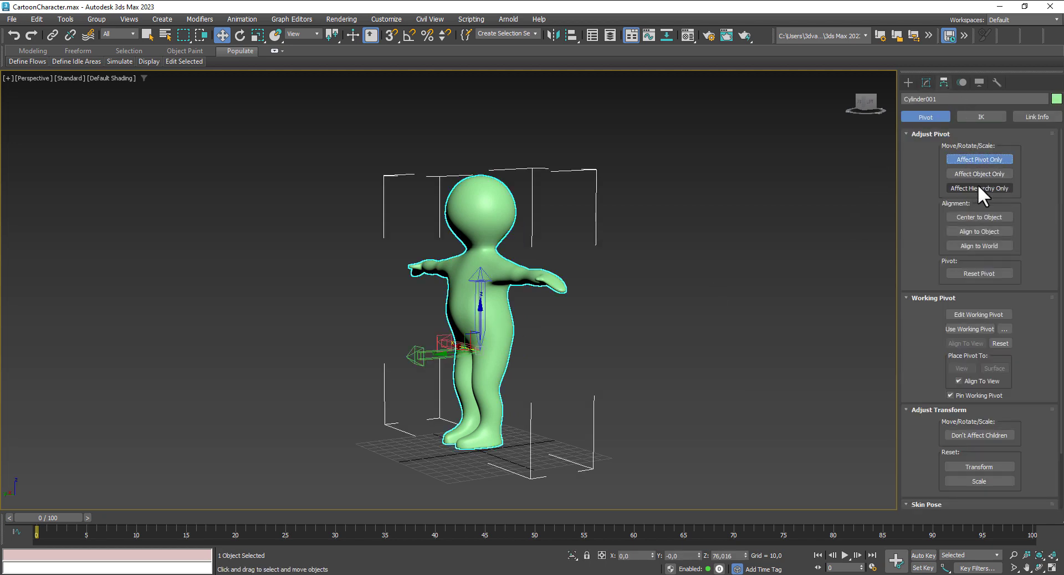
pyautogui.click(979, 218)
pyautogui.click(908, 82)
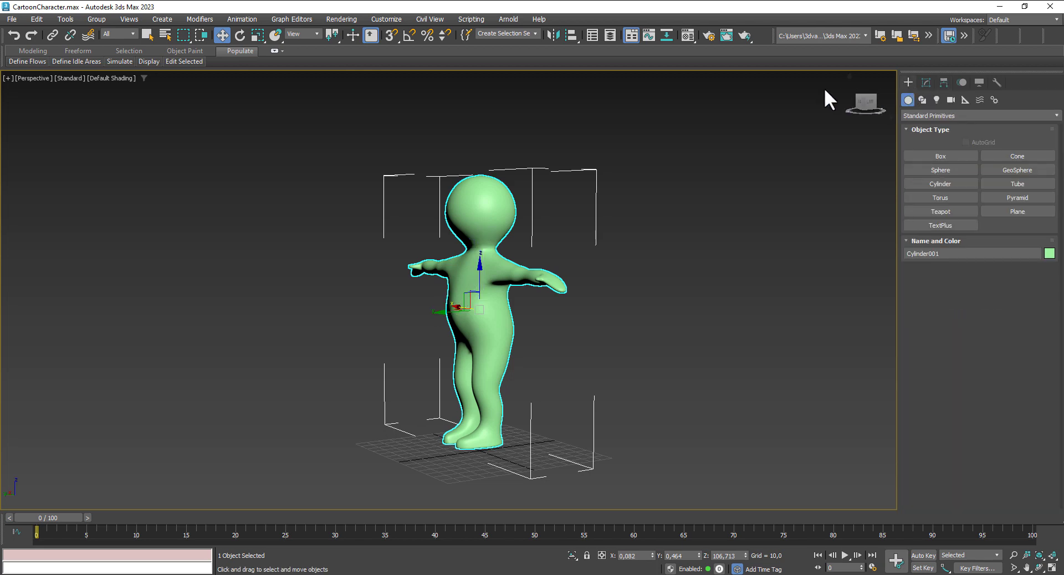
# Step: Switch the renderer to Scanline Renderer in Render Setup
pyautogui.press('m')
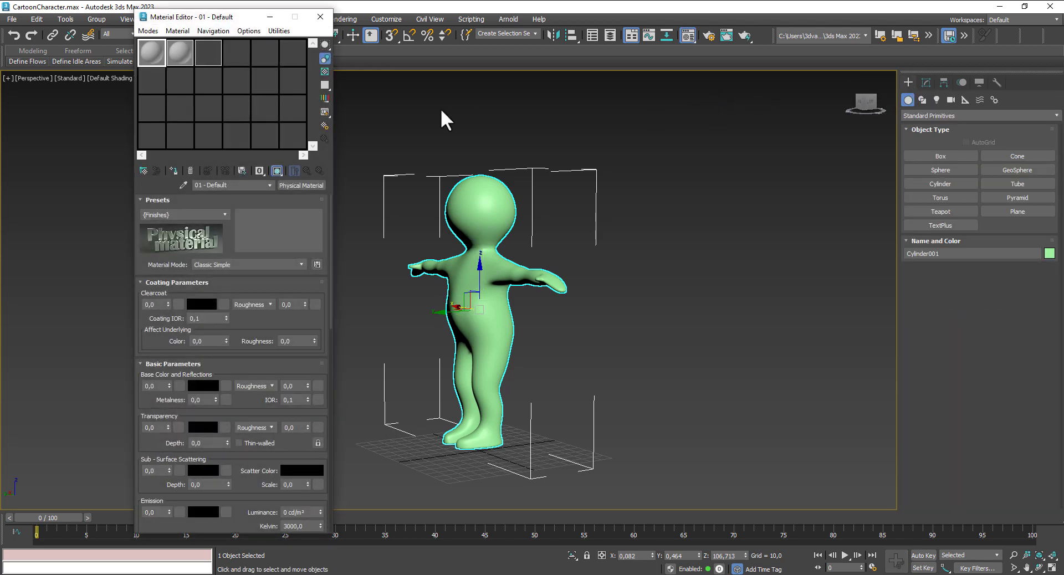
pyautogui.click(346, 18)
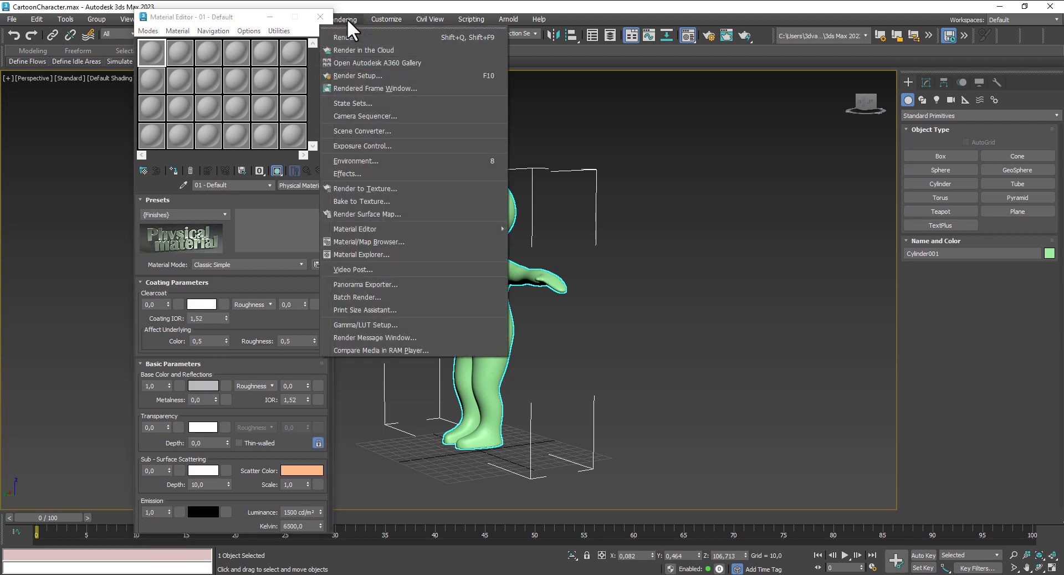
pyautogui.click(361, 73)
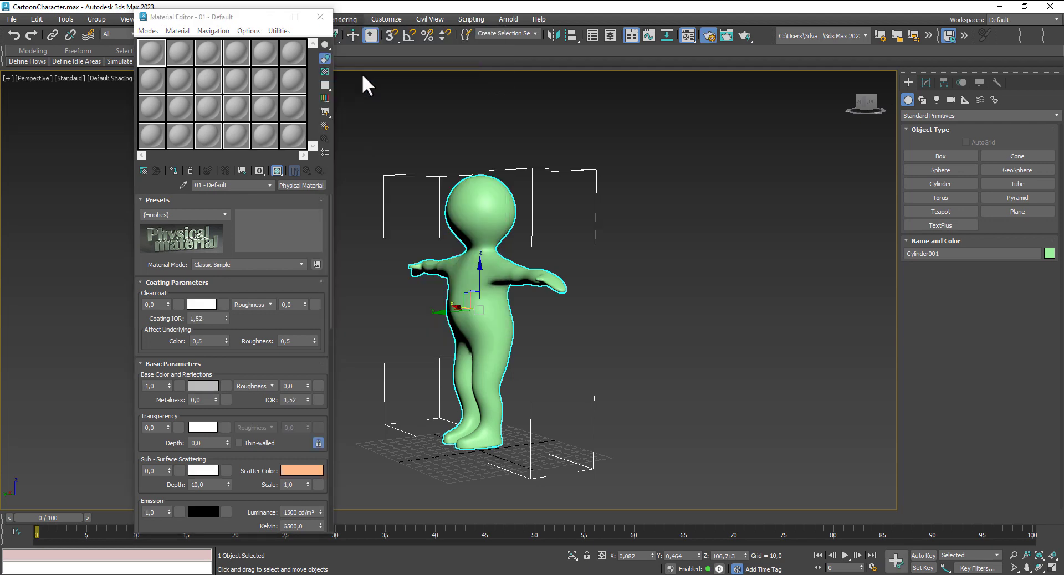
pyautogui.click(296, 98)
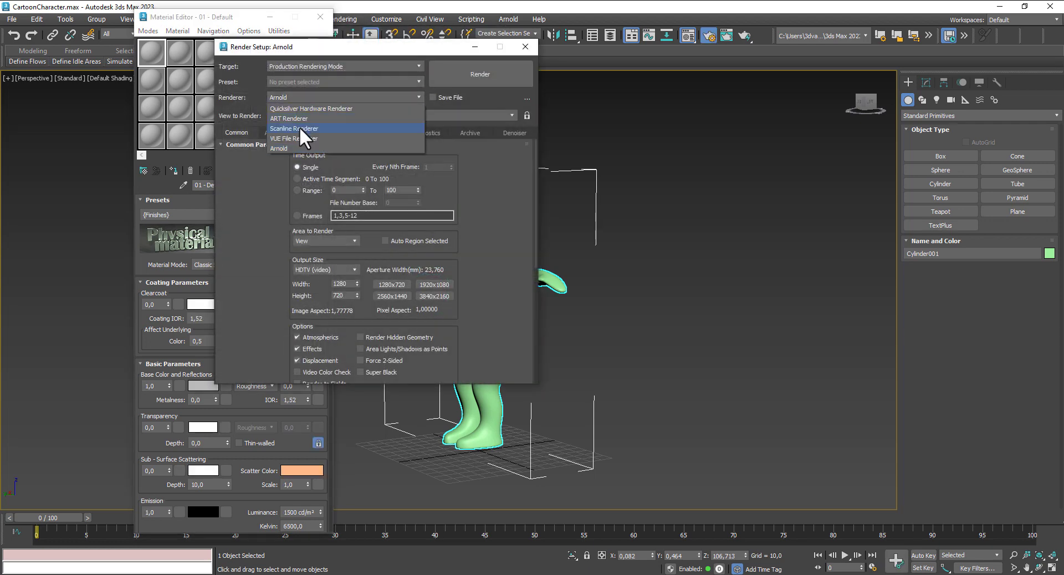
pyautogui.click(299, 127)
pyautogui.click(525, 47)
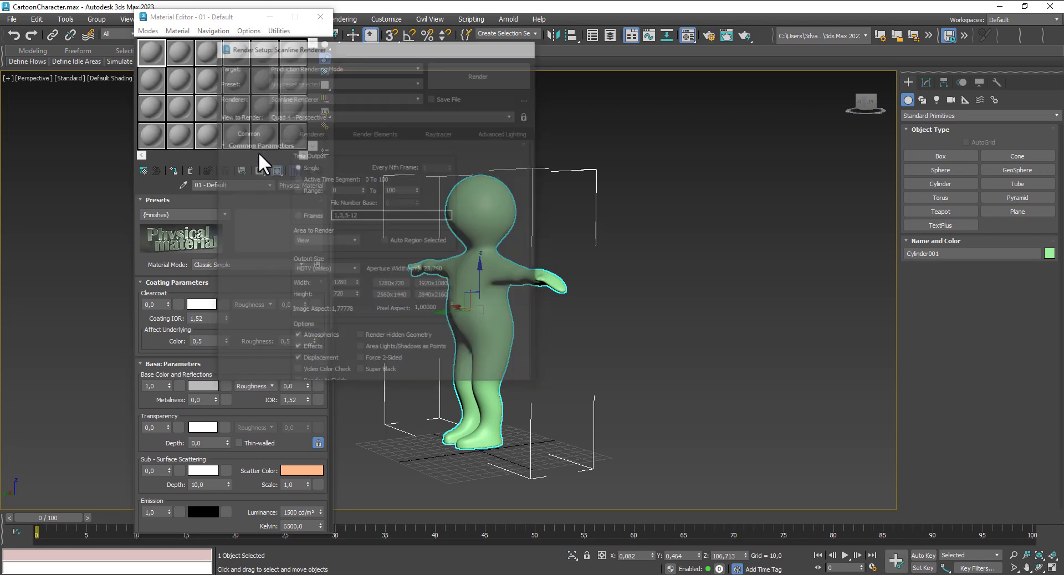
# Step: Assign a Standard (Legacy) material with white specular and diffuse colours to the character
pyautogui.click(308, 185)
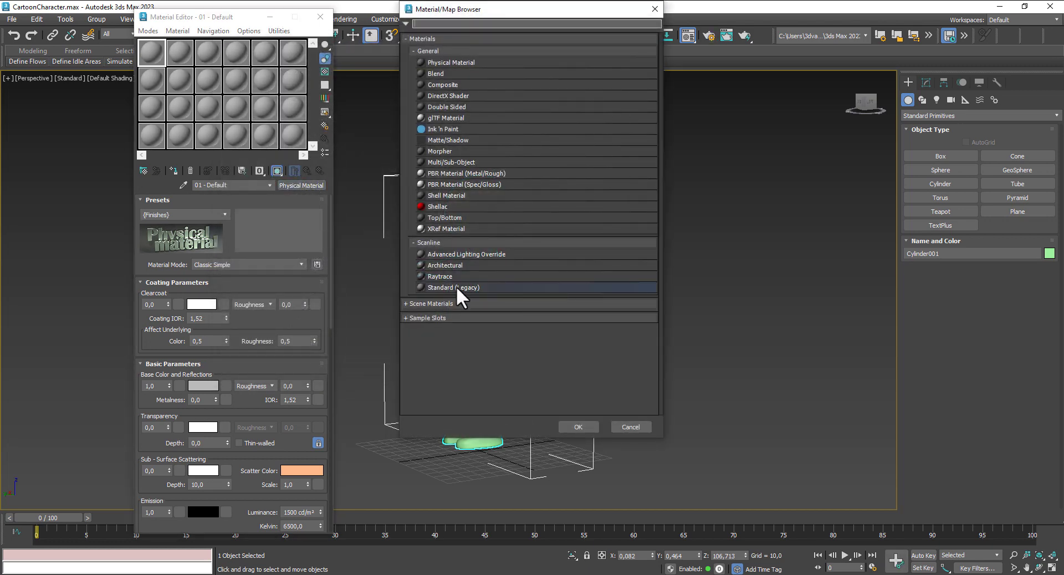
pyautogui.doubleClick(457, 287)
pyautogui.click(198, 282)
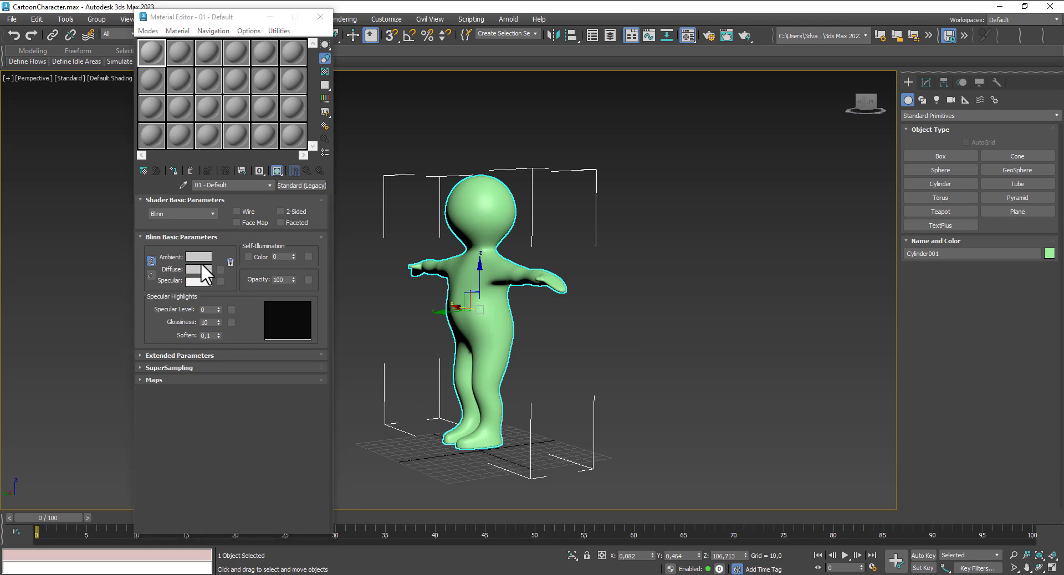
pyautogui.click(203, 240)
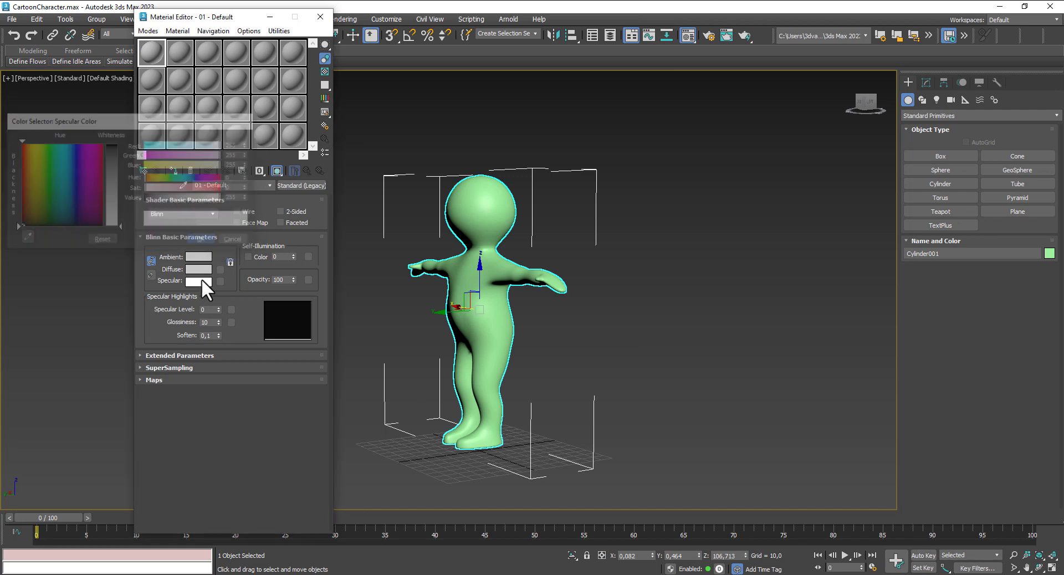
pyautogui.moveTo(201, 278)
pyautogui.mouseDown()
pyautogui.moveTo(215, 294)
pyautogui.moveTo(199, 269)
pyautogui.mouseUp()
pyautogui.click(215, 276)
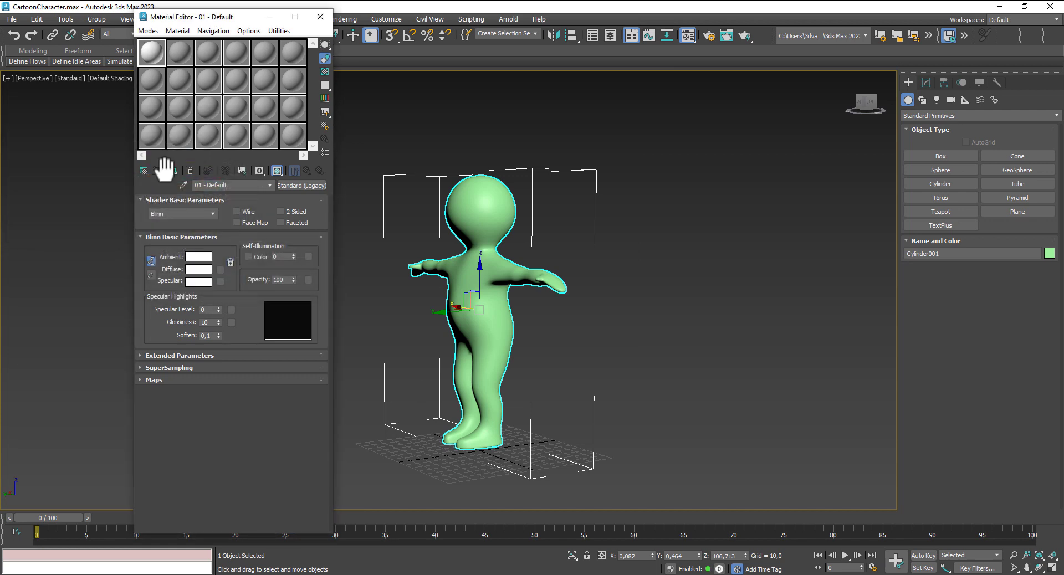
pyautogui.click(172, 172)
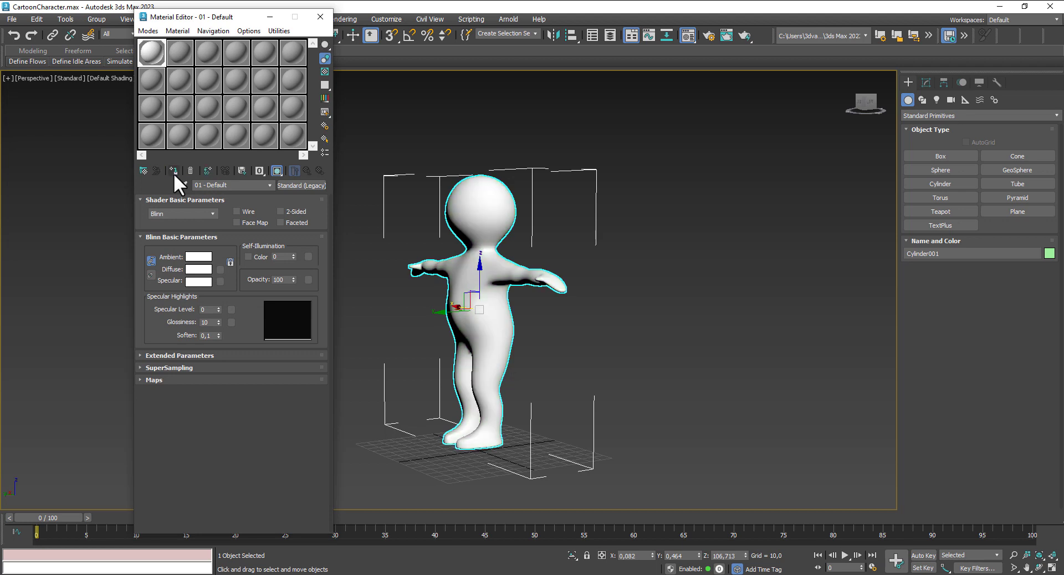
pyautogui.click(321, 17)
pyautogui.click(726, 337)
pyautogui.moveTo(672, 342)
pyautogui.keyDown('alt'); pyautogui.mouseDown(button='middle')
pyautogui.moveTo(737, 333)
pyautogui.moveTo(772, 356)
pyautogui.moveTo(639, 310)
pyautogui.moveTo(826, 271)
pyautogui.moveTo(574, 288)
pyautogui.moveTo(647, 298)
pyautogui.moveTo(640, 318)
pyautogui.moveTo(650, 287)
pyautogui.mouseUp(button='middle'); pyautogui.keyUp('alt')
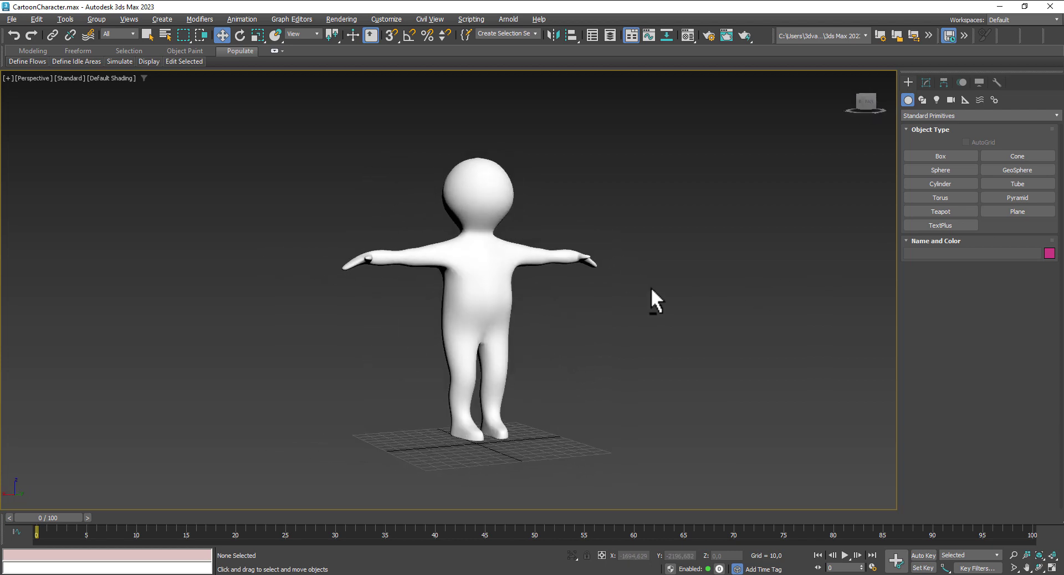
# Step: Export the selected character as CartoonCharacterEXPORT.fbx, accepting the FBX export settings
pyautogui.click(499, 290)
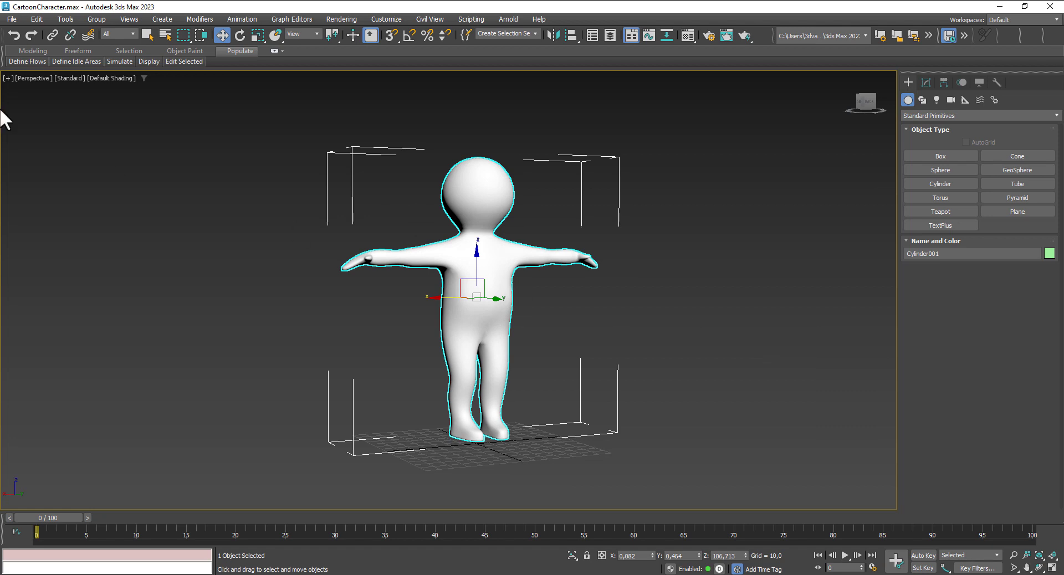
pyautogui.click(11, 19)
pyautogui.moveTo(25, 195)
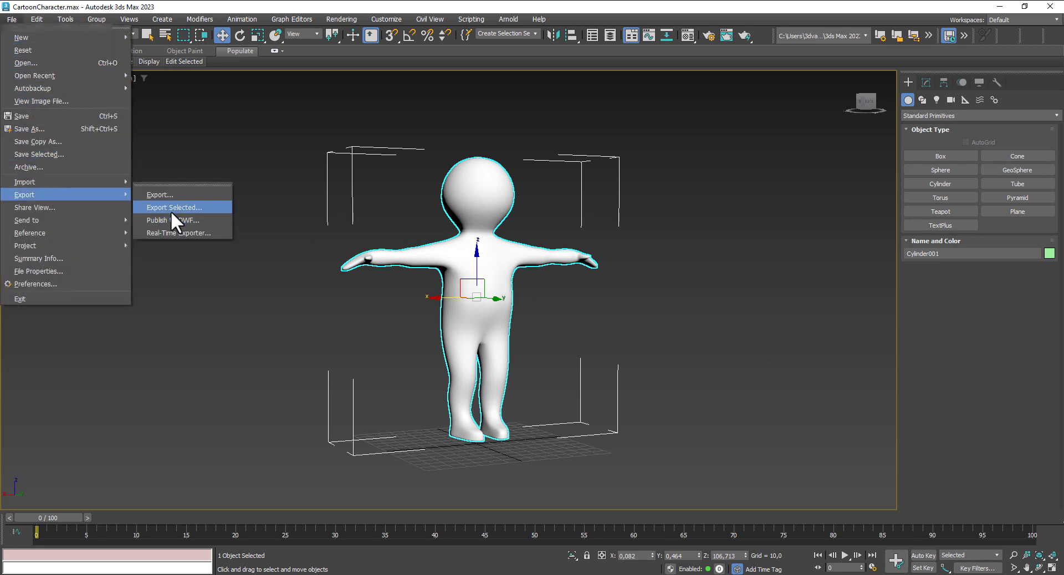
pyautogui.click(171, 208)
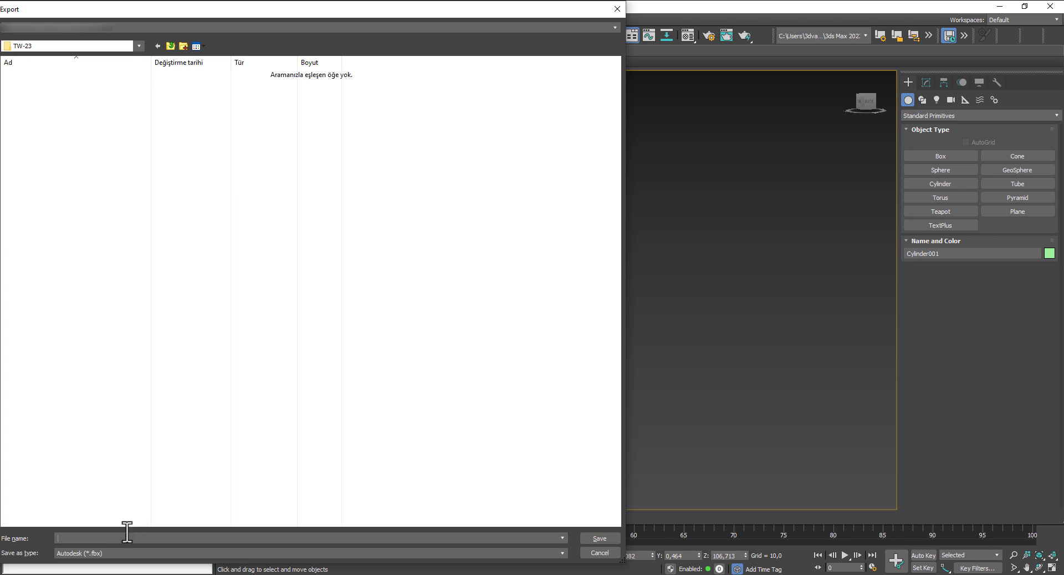
pyautogui.write('CartoonChara')
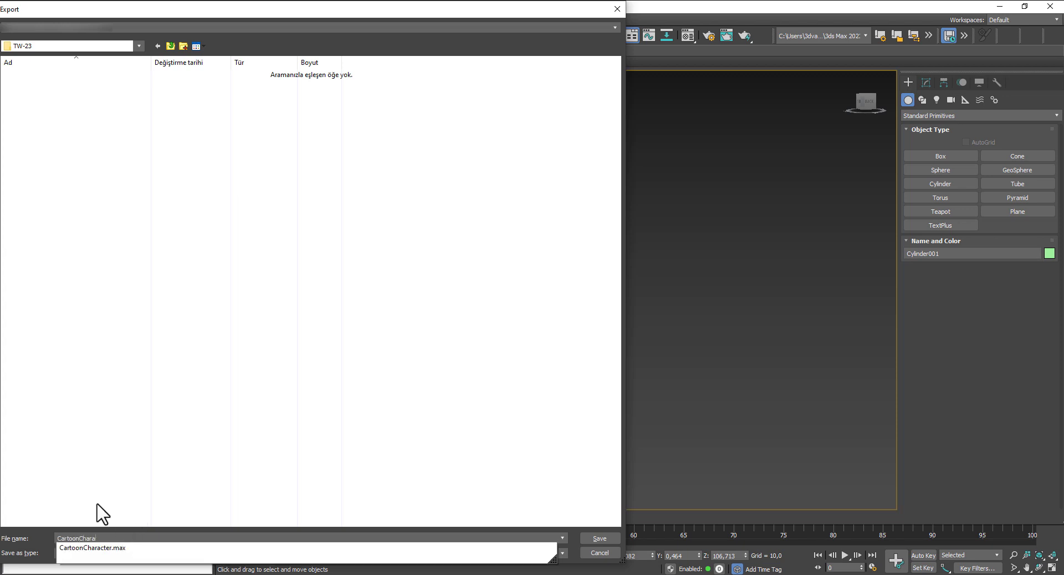
pyautogui.write('cterEXPORT')
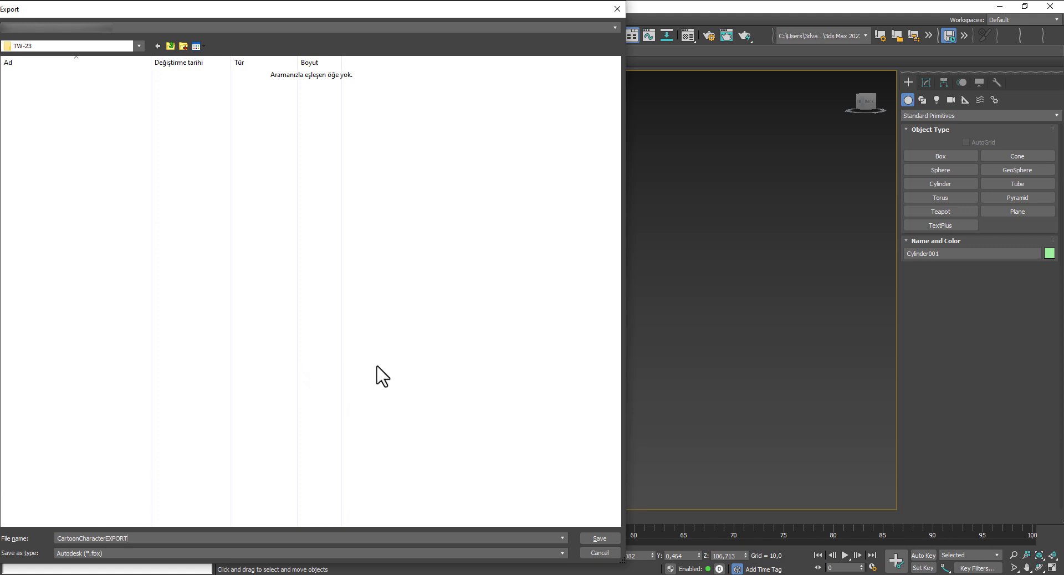
pyautogui.click(601, 538)
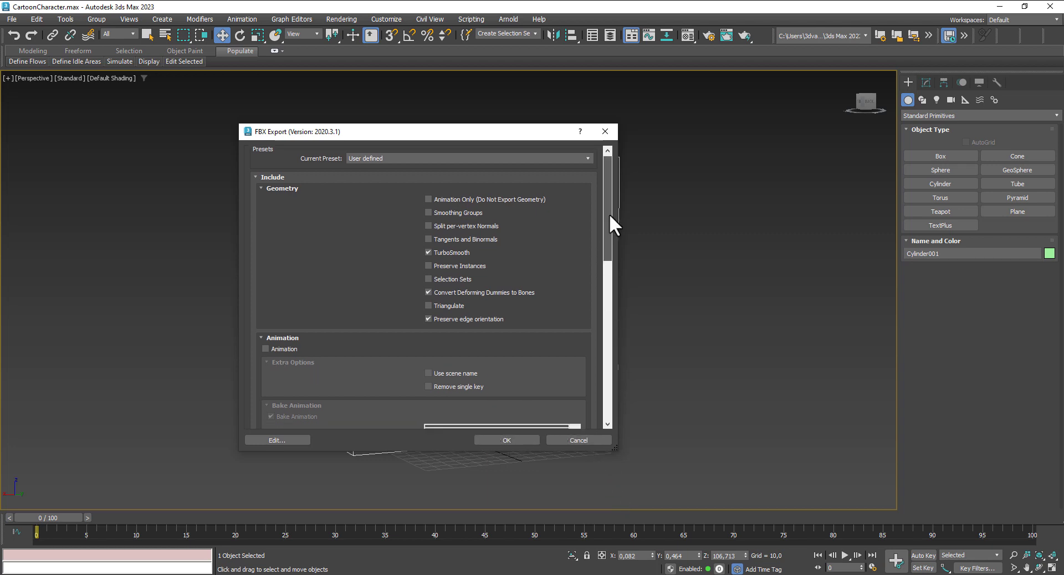
pyautogui.scroll(-4, 610, 226)
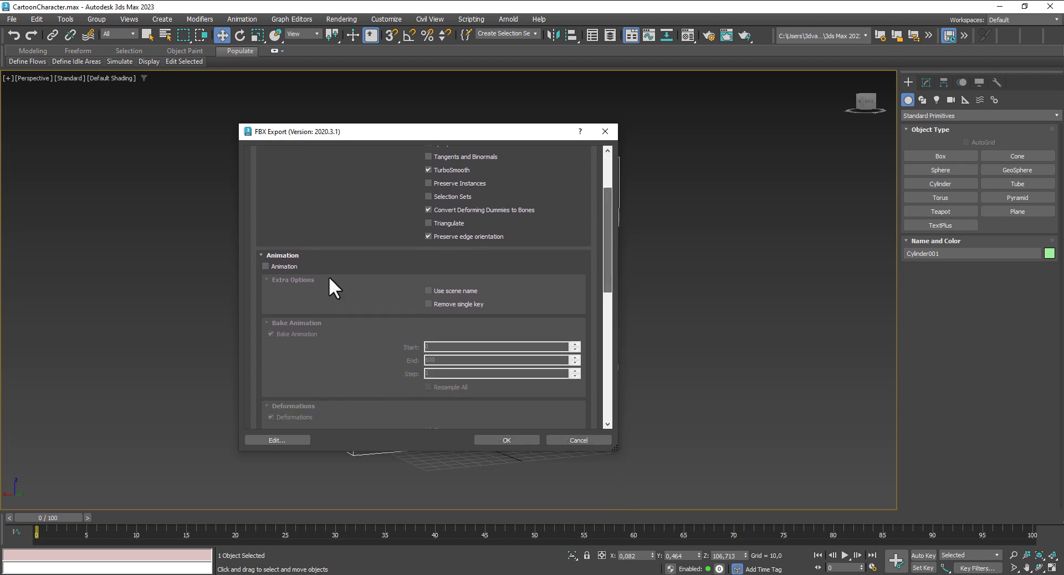
pyautogui.click(526, 441)
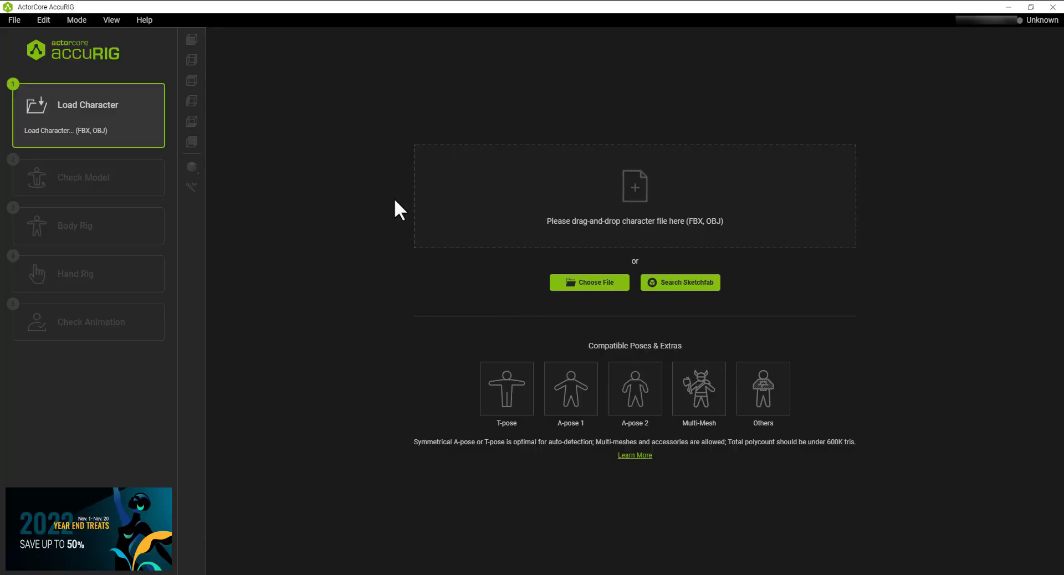
# Step: Load the CartoonCharacterEXPORT file into AccuRIG through Choose File
pyautogui.click(592, 284)
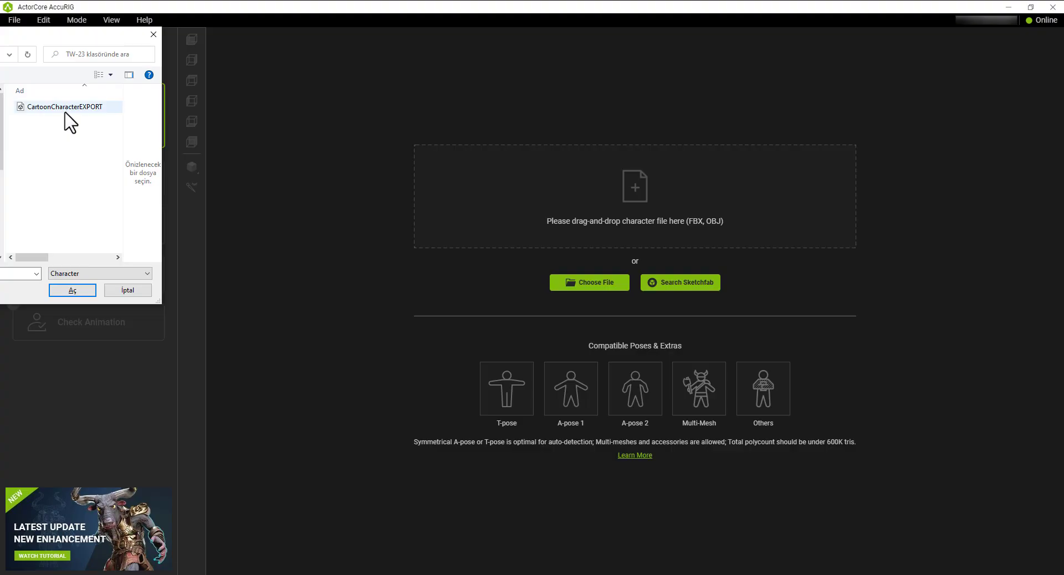
pyautogui.click(67, 111)
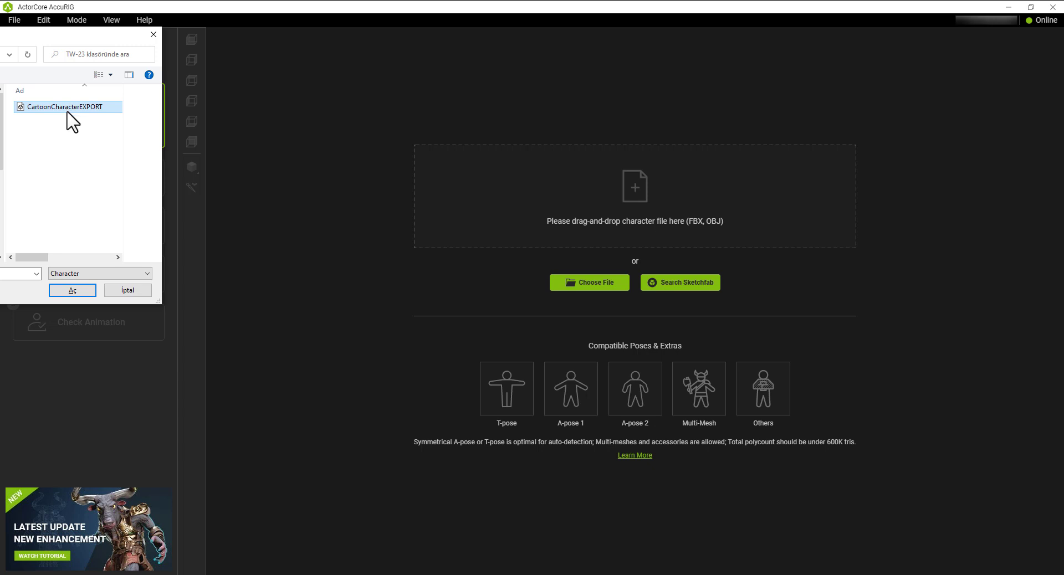
pyautogui.click(76, 287)
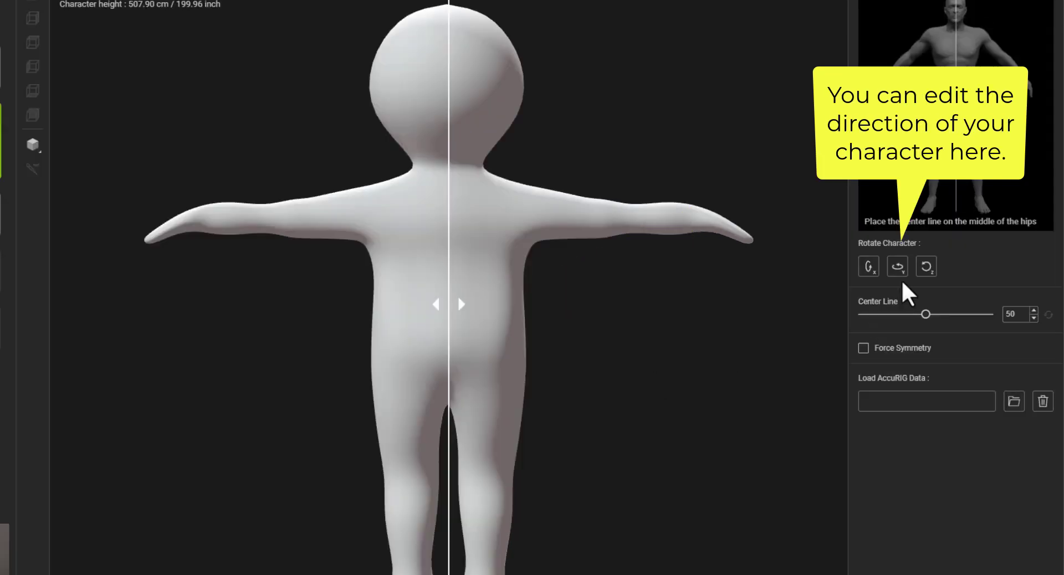
# Step: Rotate the character around Y until it faces front again, then proceed to Body Rig
pyautogui.click(897, 267)
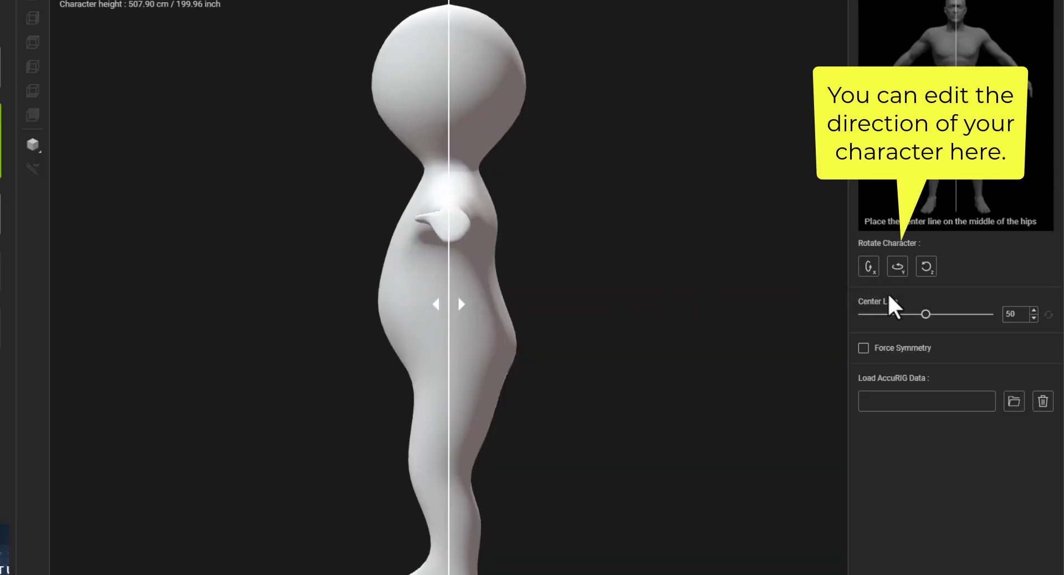
pyautogui.click(897, 267)
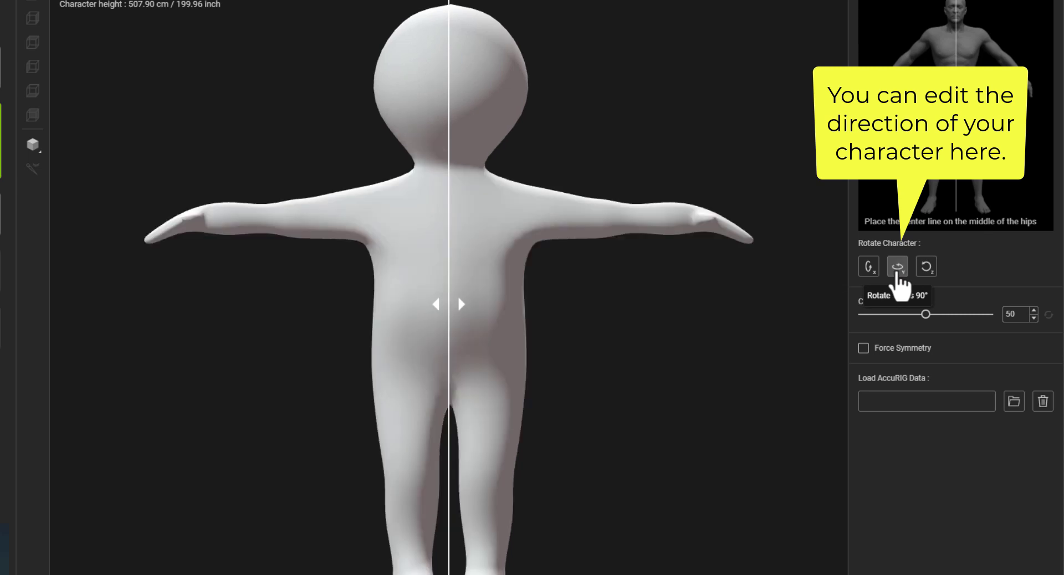
pyautogui.click(896, 275)
pyautogui.click(896, 274)
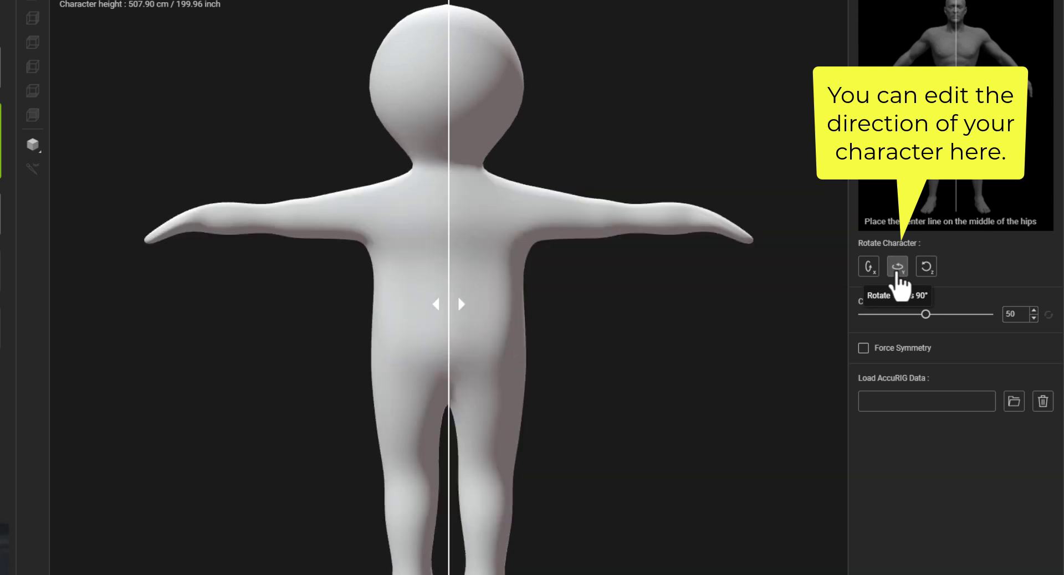
pyautogui.click(895, 275)
pyautogui.click(895, 275)
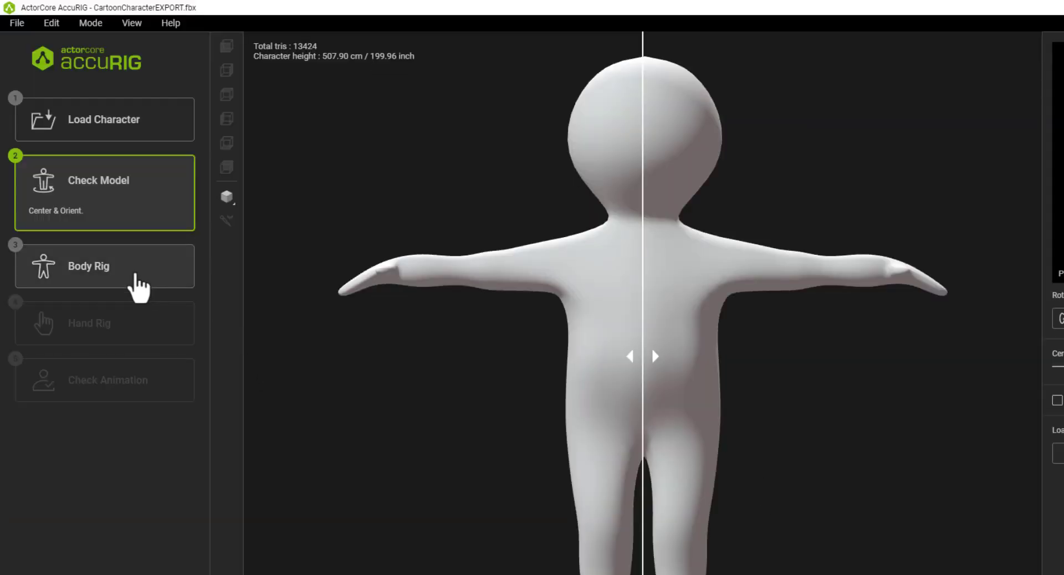
pyautogui.click(137, 285)
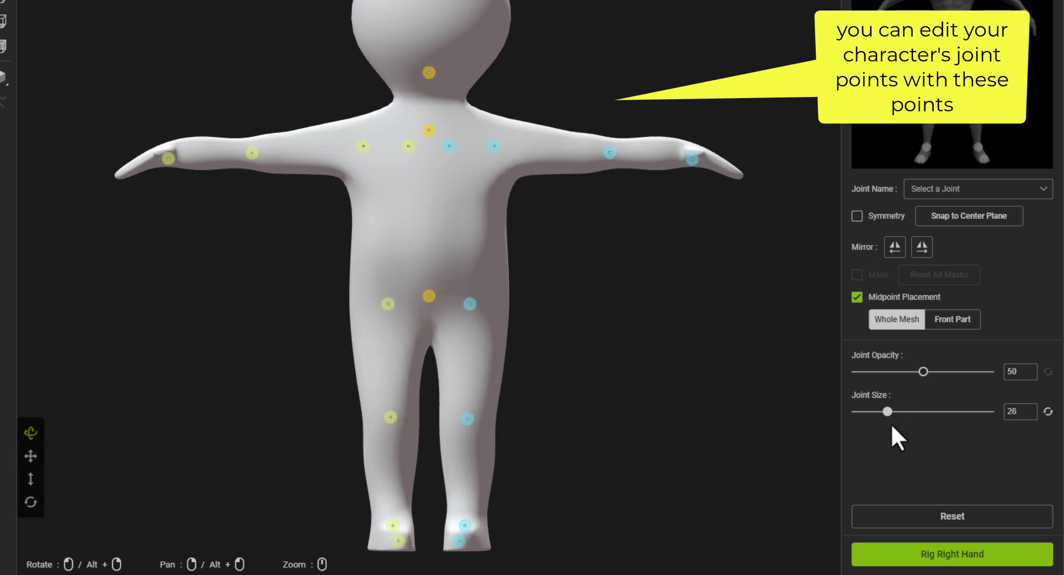
# Step: Set joint size to 25, reposition head, left clavicle and thigh joints, then select foot joints
pyautogui.moveTo(890, 423); pyautogui.dragTo(888, 423)
pyautogui.moveTo(429, 74); pyautogui.dragTo(428, 40)
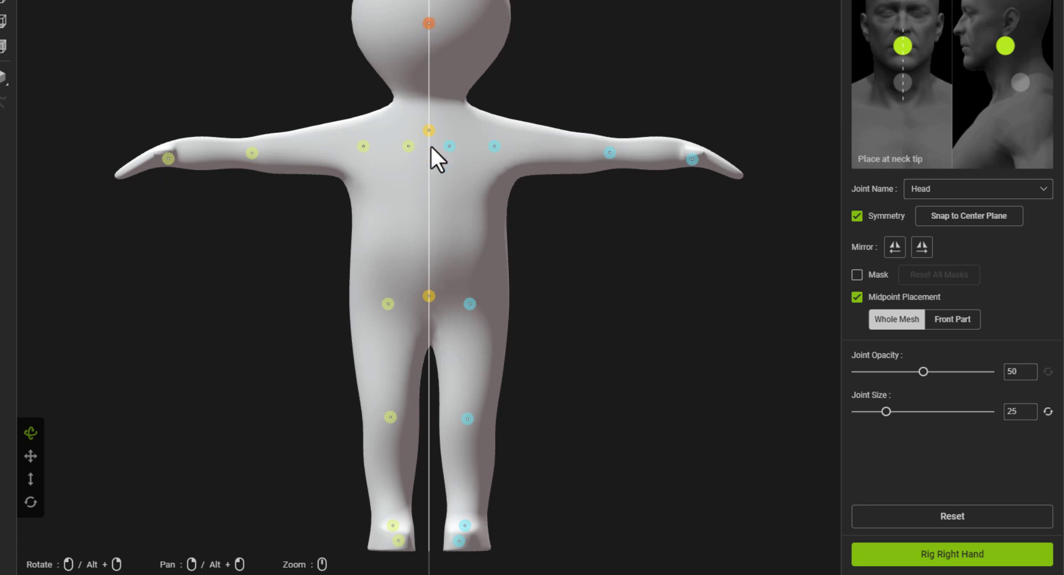
pyautogui.moveTo(449, 147); pyautogui.dragTo(451, 133)
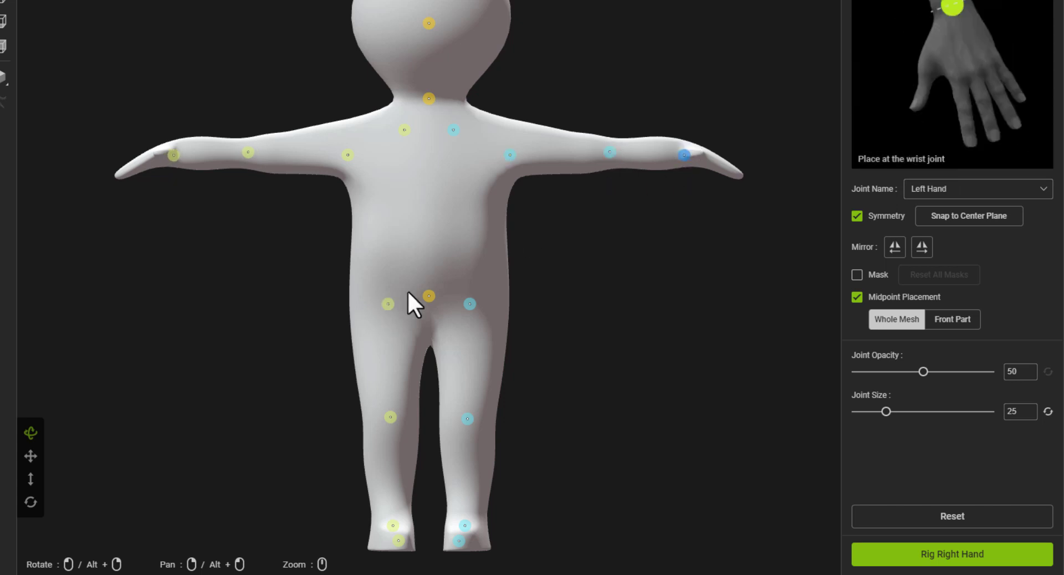
pyautogui.click(429, 299)
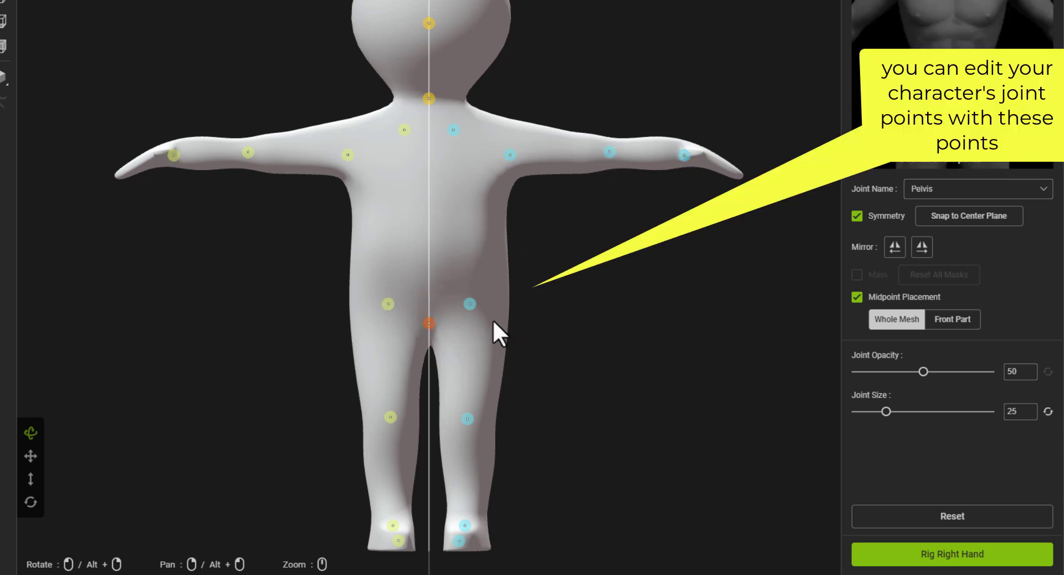
pyautogui.moveTo(470, 304); pyautogui.dragTo(468, 342)
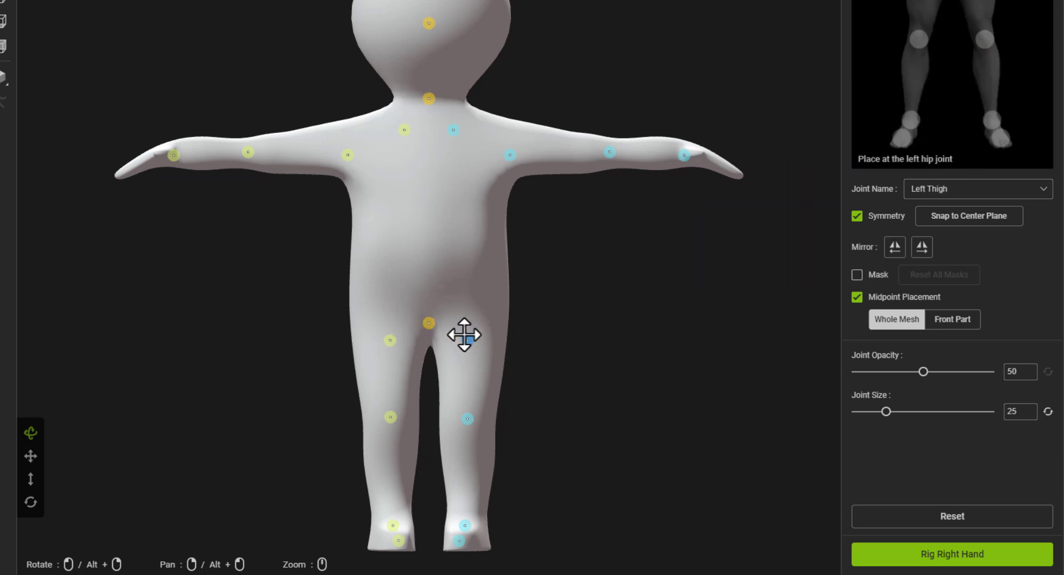
pyautogui.click(466, 522)
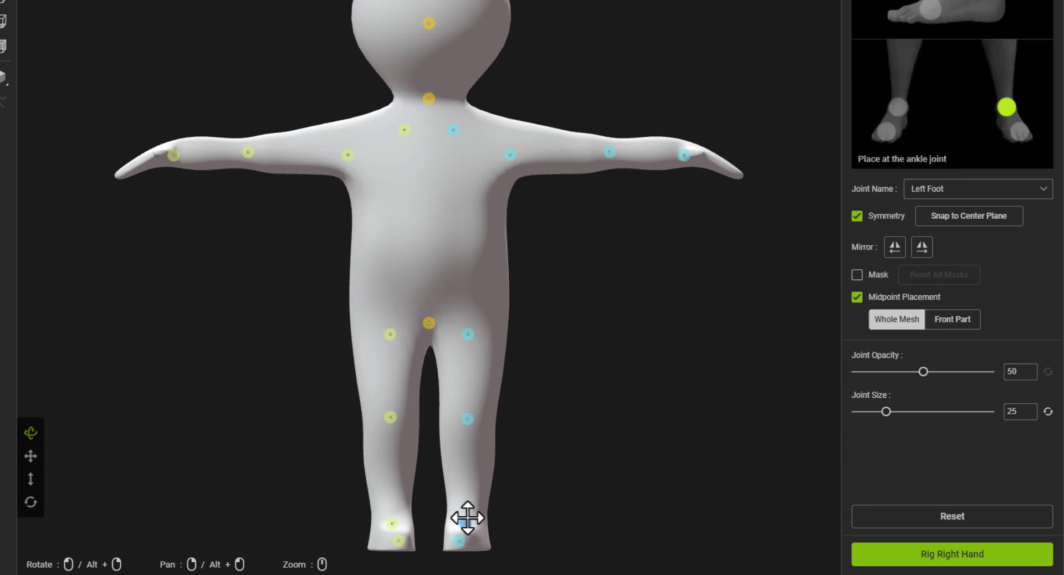
pyautogui.click(458, 538)
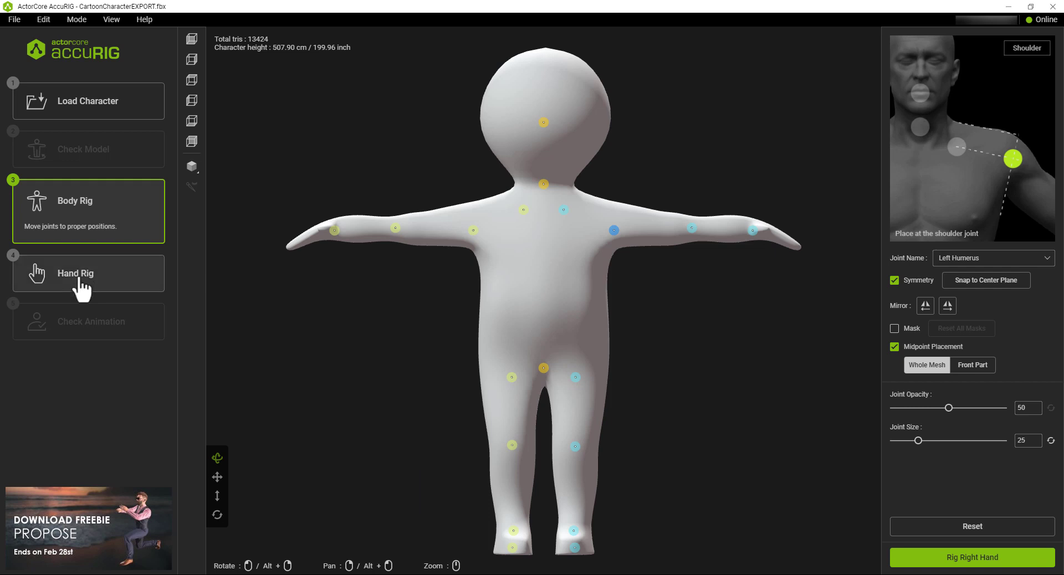
# Step: Build the rig with the number of fingers set to 0, then view the character from the side
pyautogui.click(84, 280)
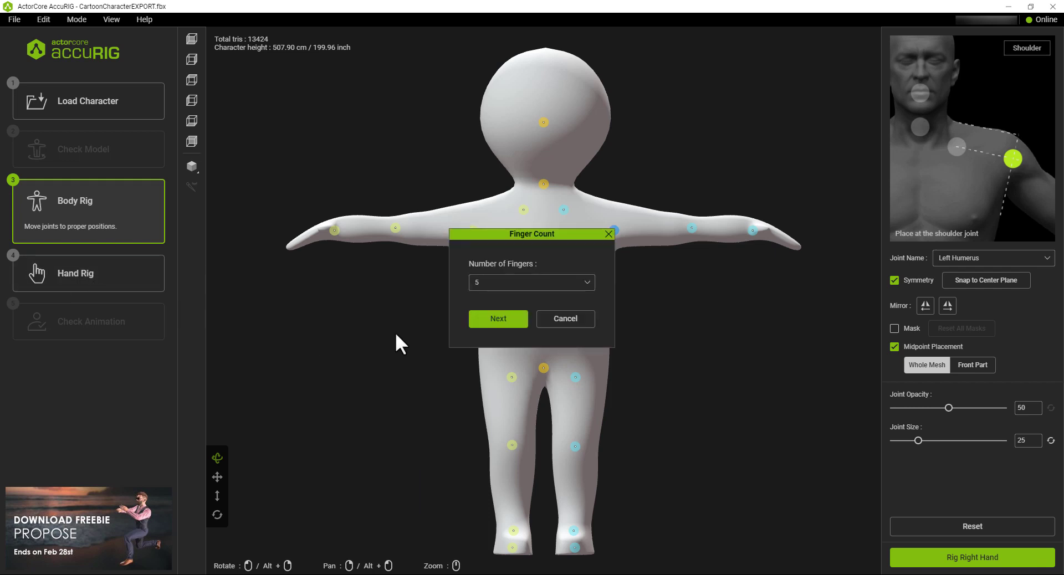
pyautogui.click(585, 284)
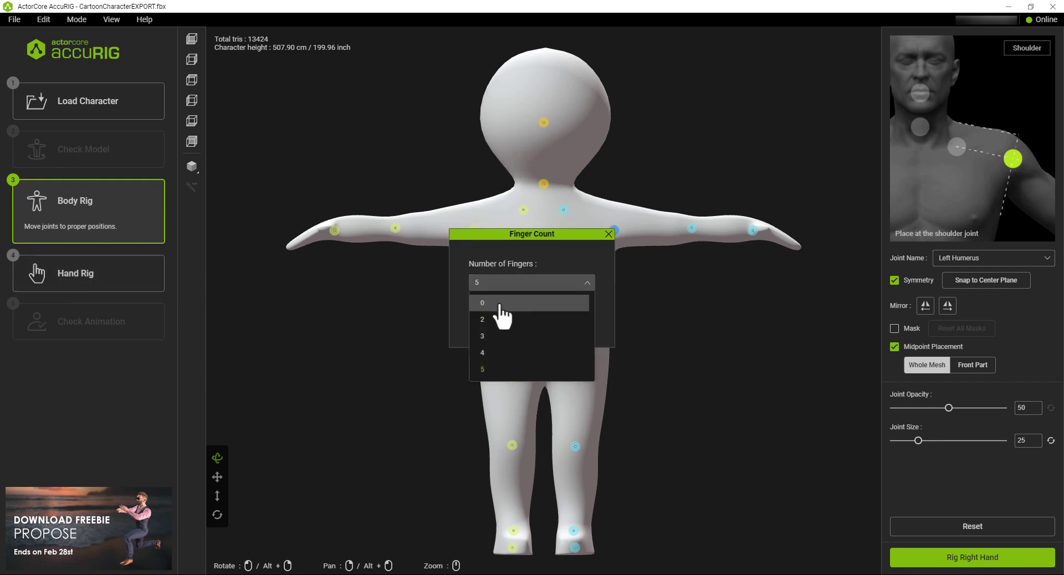
pyautogui.click(498, 301)
pyautogui.click(419, 331)
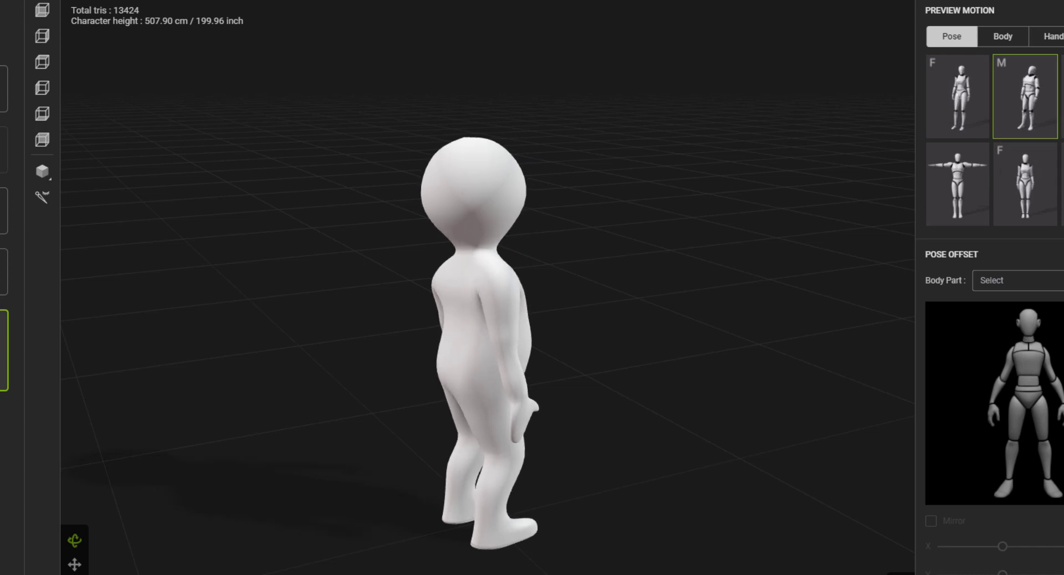
pyautogui.moveTo(684, 404)
pyautogui.mouseDown()
pyautogui.moveTo(609, 428)
pyautogui.moveTo(451, 344)
pyautogui.moveTo(435, 381)
pyautogui.mouseUp()
# Step: Play the walking motion from the Acting previews on the rigged character
pyautogui.click(1025, 62)
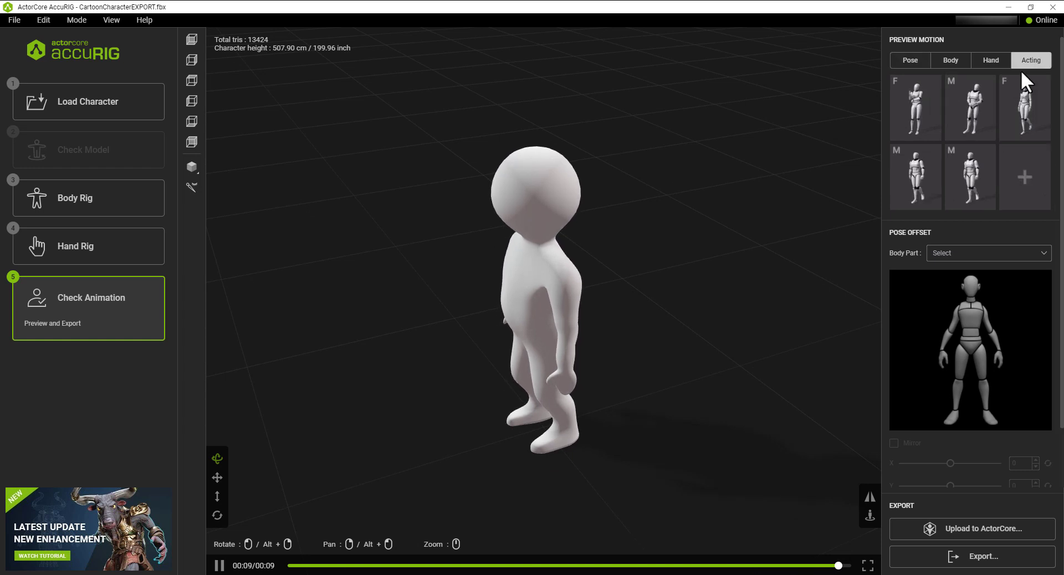
pyautogui.click(970, 178)
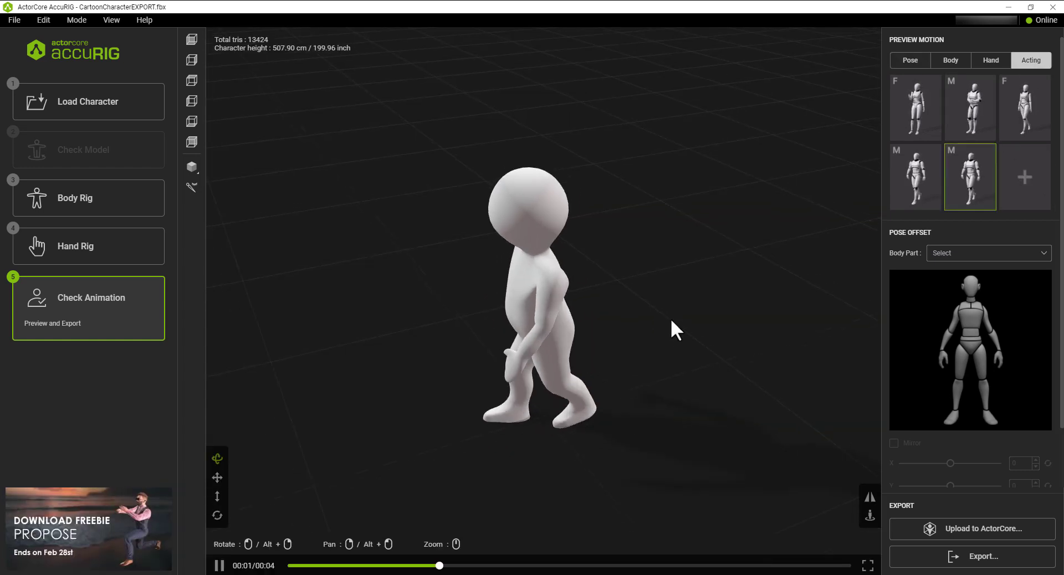
pyautogui.moveTo(680, 286); pyautogui.dragTo(744, 251)
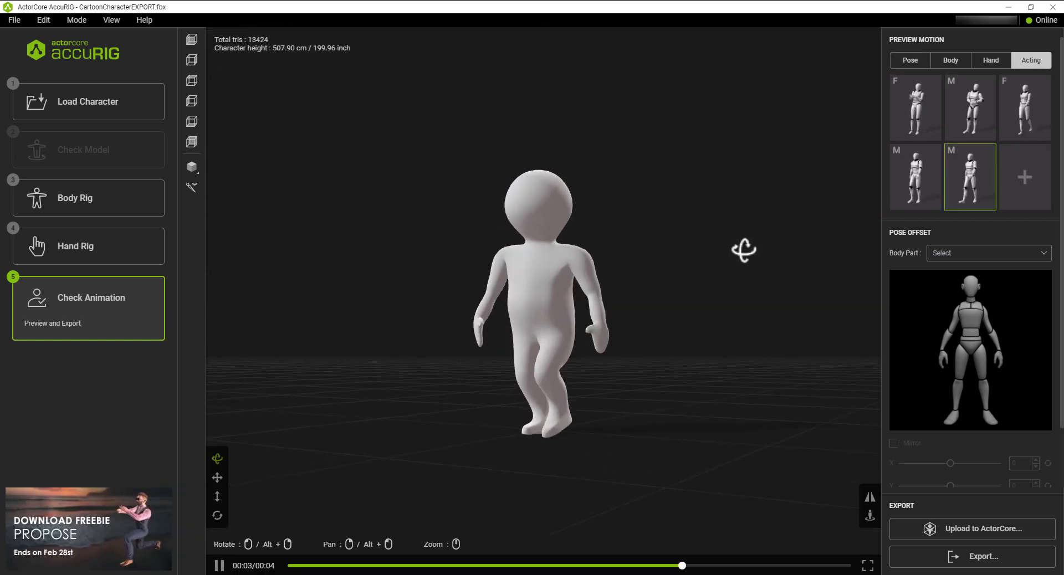
# Step: Zoom in on the walking character and watch it full screen, then return to the workspace
pyautogui.scroll(5, 750, 323)
pyautogui.scroll(-2, 776, 300)
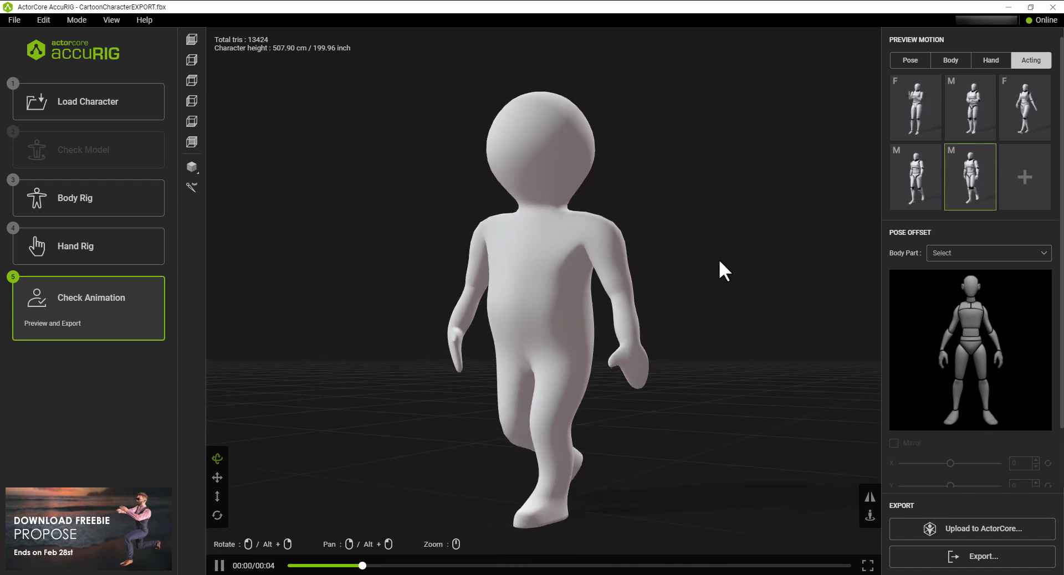
pyautogui.scroll(-2, 715, 277)
pyautogui.press('F11')
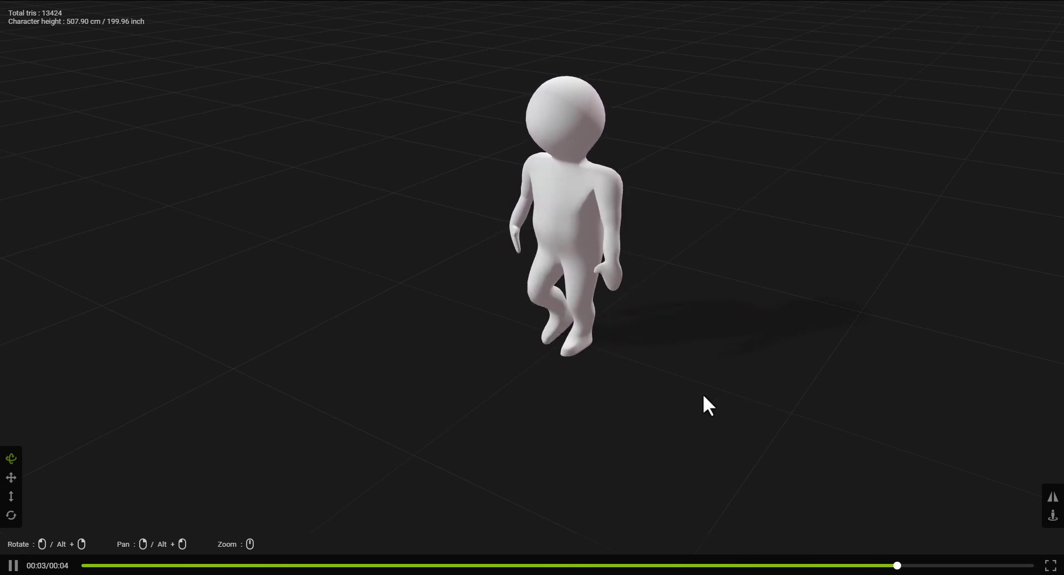
pyautogui.press('Escape')
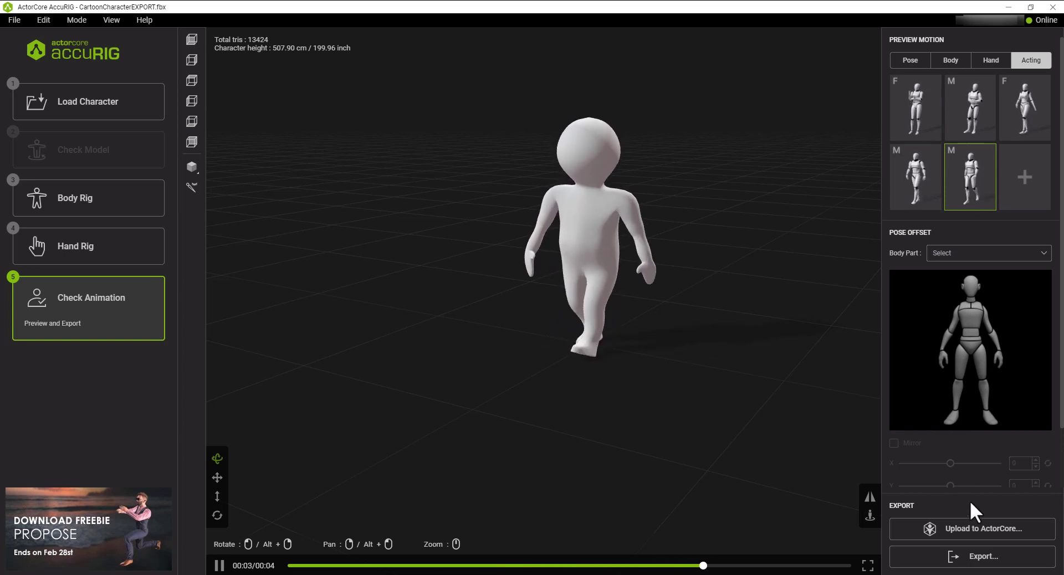
pyautogui.click(953, 556)
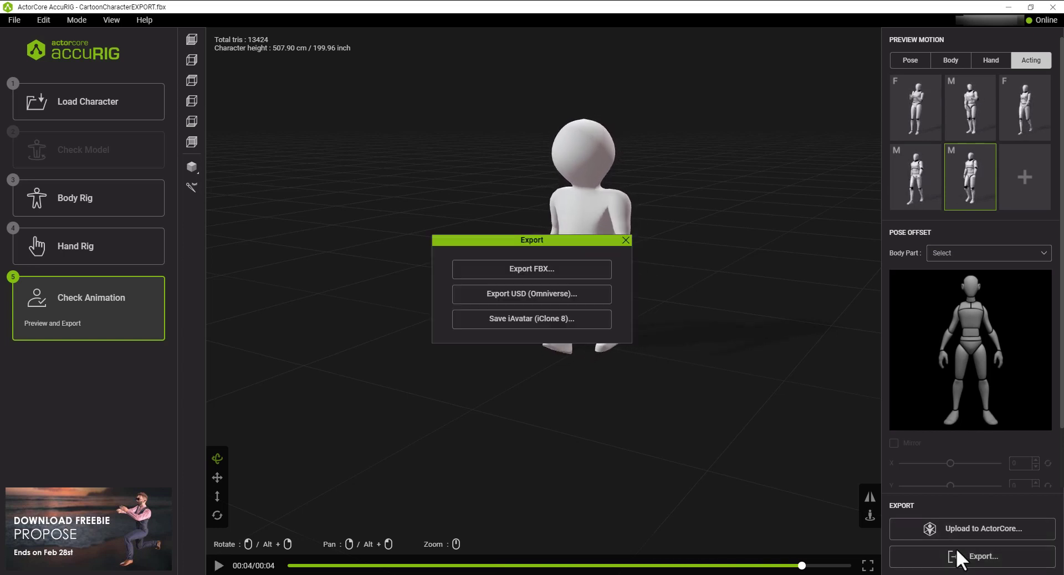
pyautogui.click(569, 275)
pyautogui.click(502, 205)
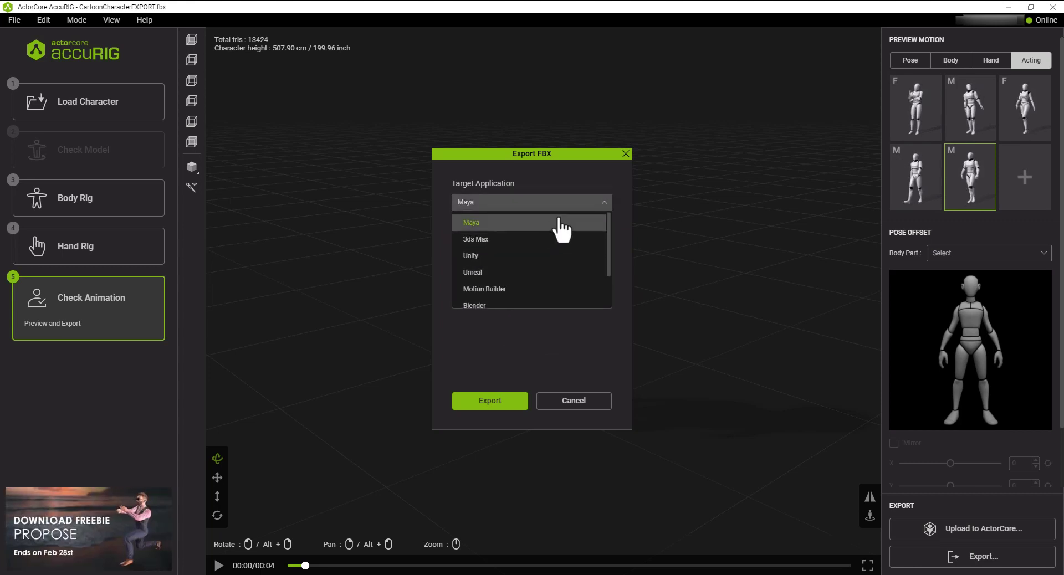
pyautogui.click(626, 154)
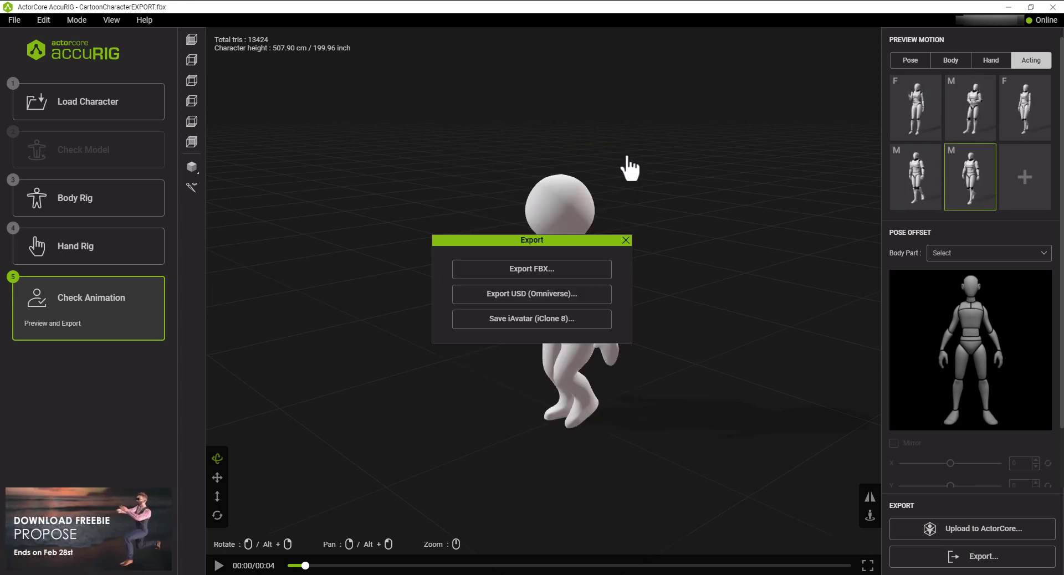
pyautogui.click(624, 242)
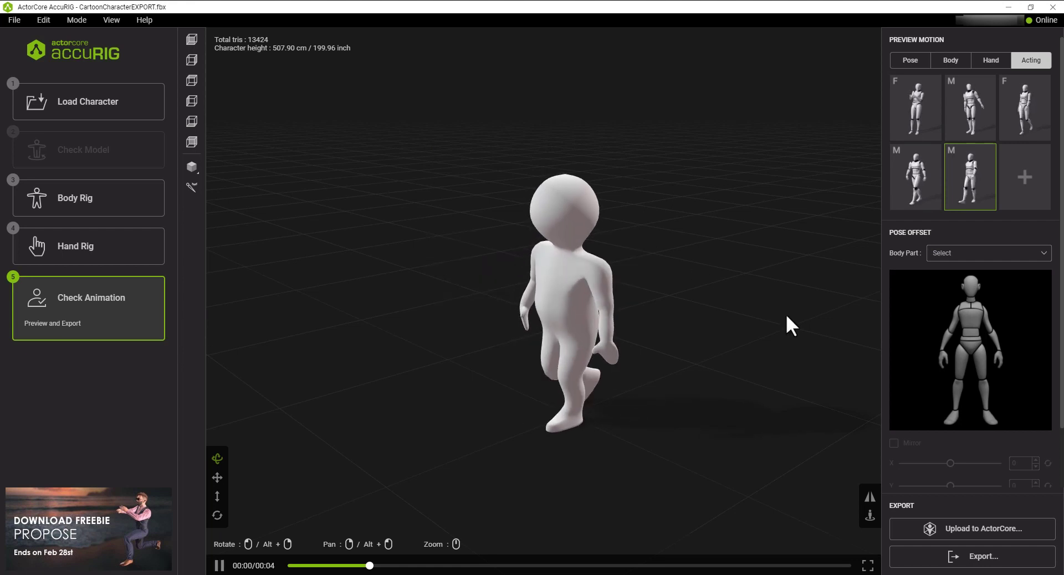
pyautogui.press('F11')
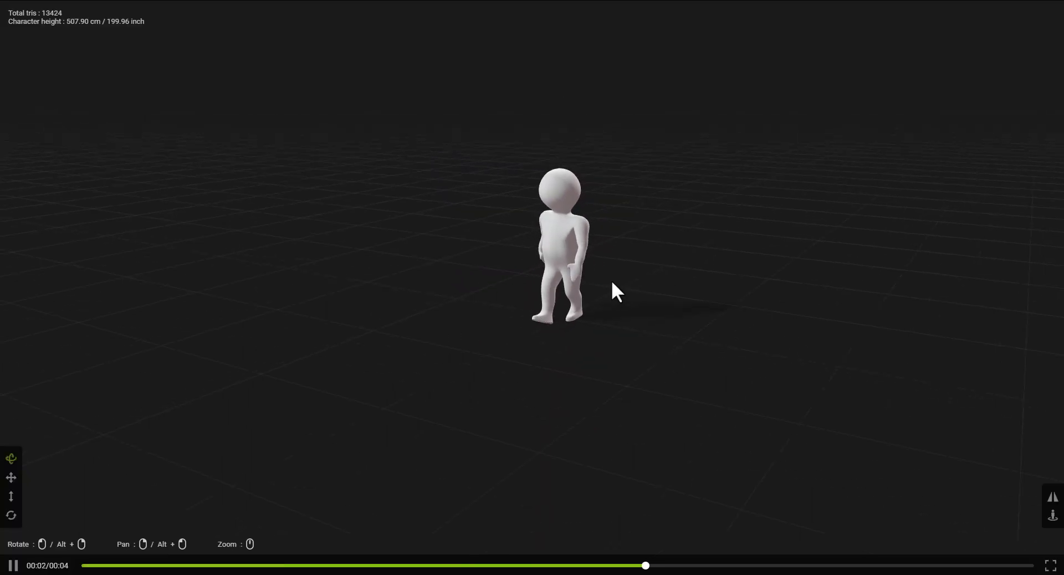
pyautogui.moveTo(602, 262); pyautogui.dragTo(686, 303, button='right')
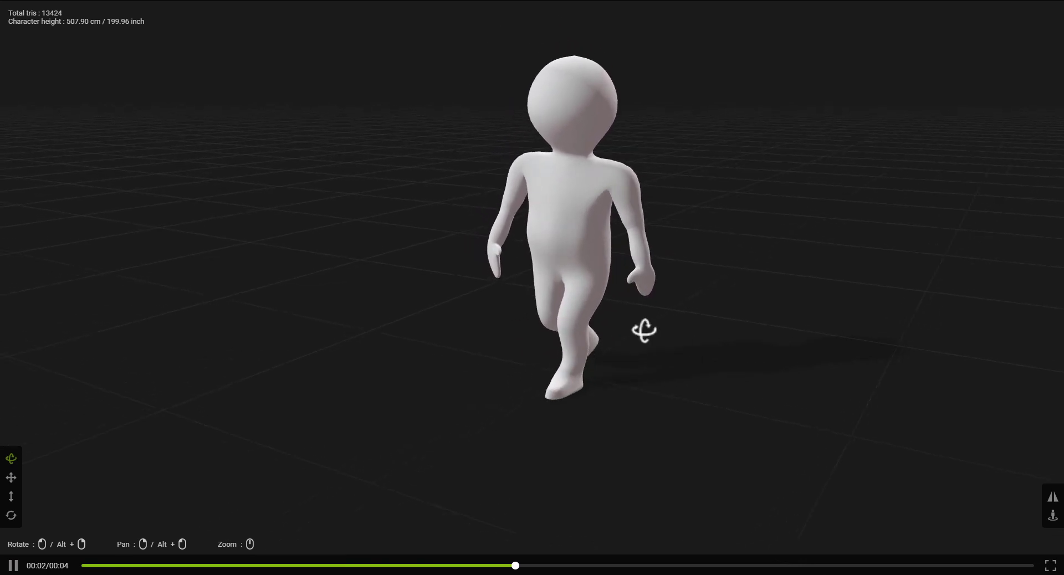
pyautogui.moveTo(643, 330)
pyautogui.mouseDown()
pyautogui.moveTo(480, 301)
pyautogui.moveTo(629, 349)
pyautogui.moveTo(641, 339)
pyautogui.mouseUp()
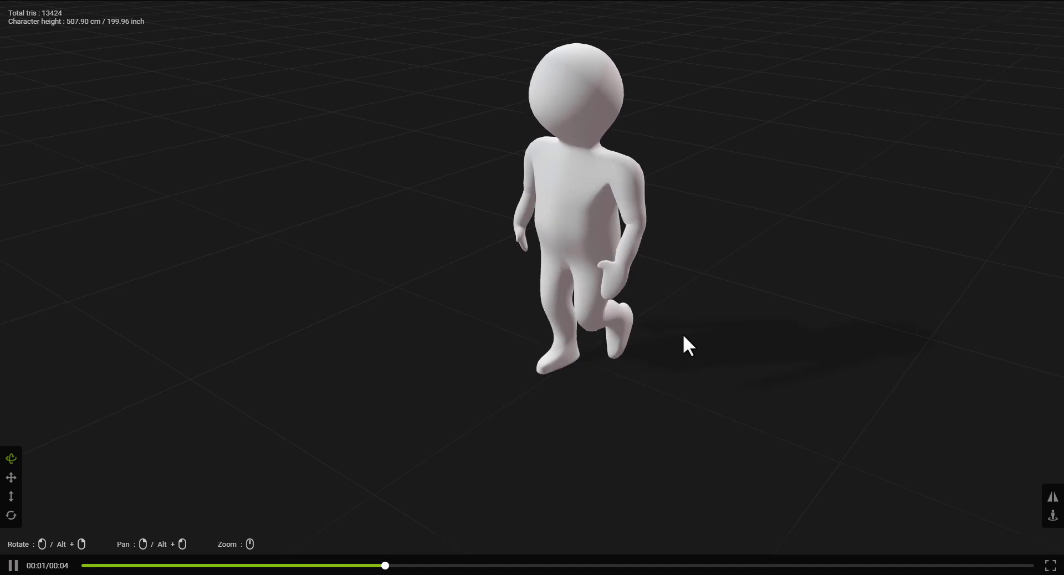
pyautogui.press('Escape')
pyautogui.moveTo(641, 386)
pyautogui.mouseDown(button='middle')
pyautogui.moveTo(706, 421)
pyautogui.moveTo(642, 414)
pyautogui.mouseUp(button='middle')
pyautogui.moveTo(642, 414); pyautogui.dragTo(674, 406)
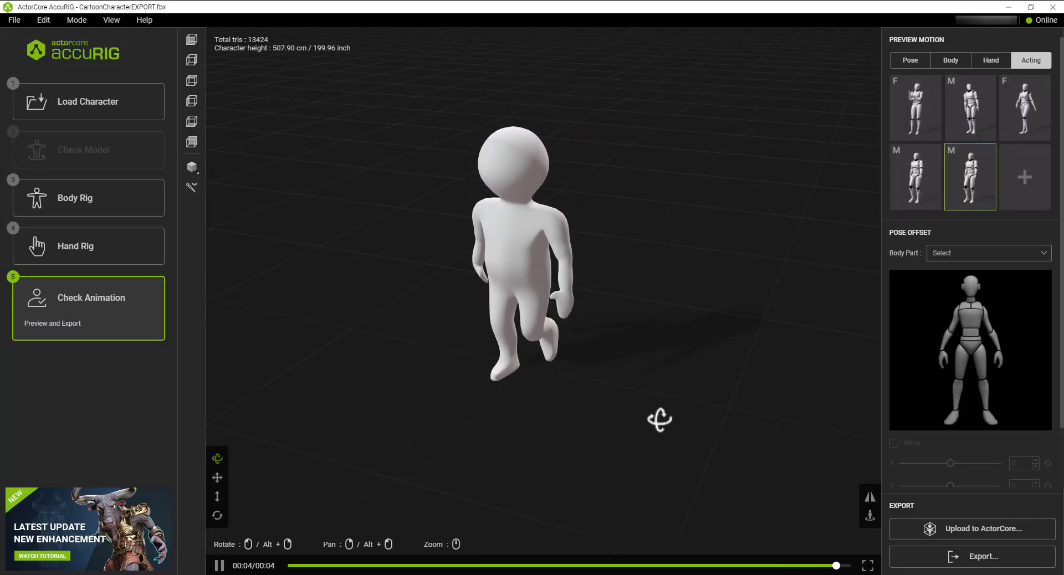
pyautogui.scroll(3, 674, 406)
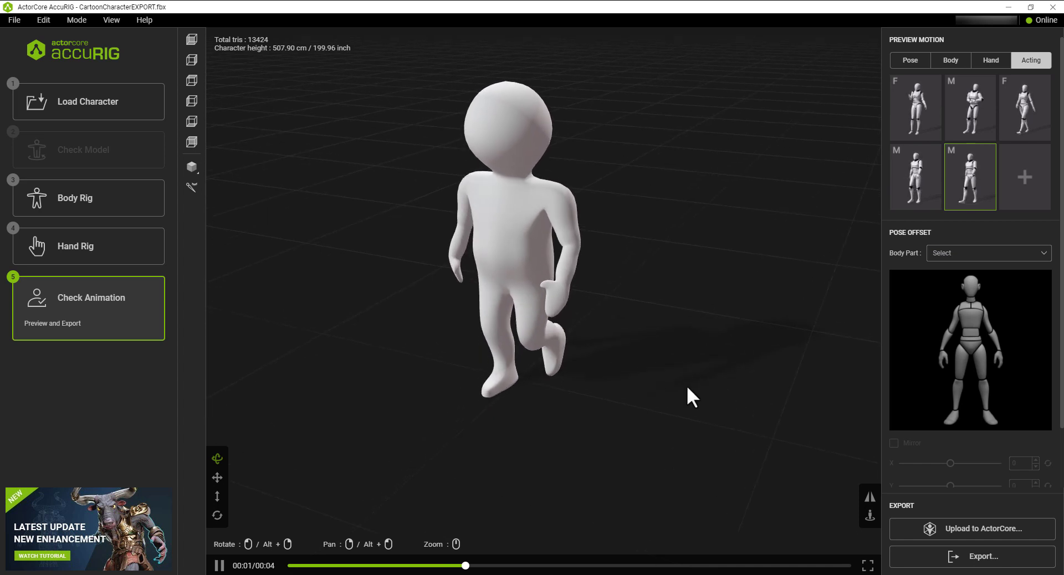